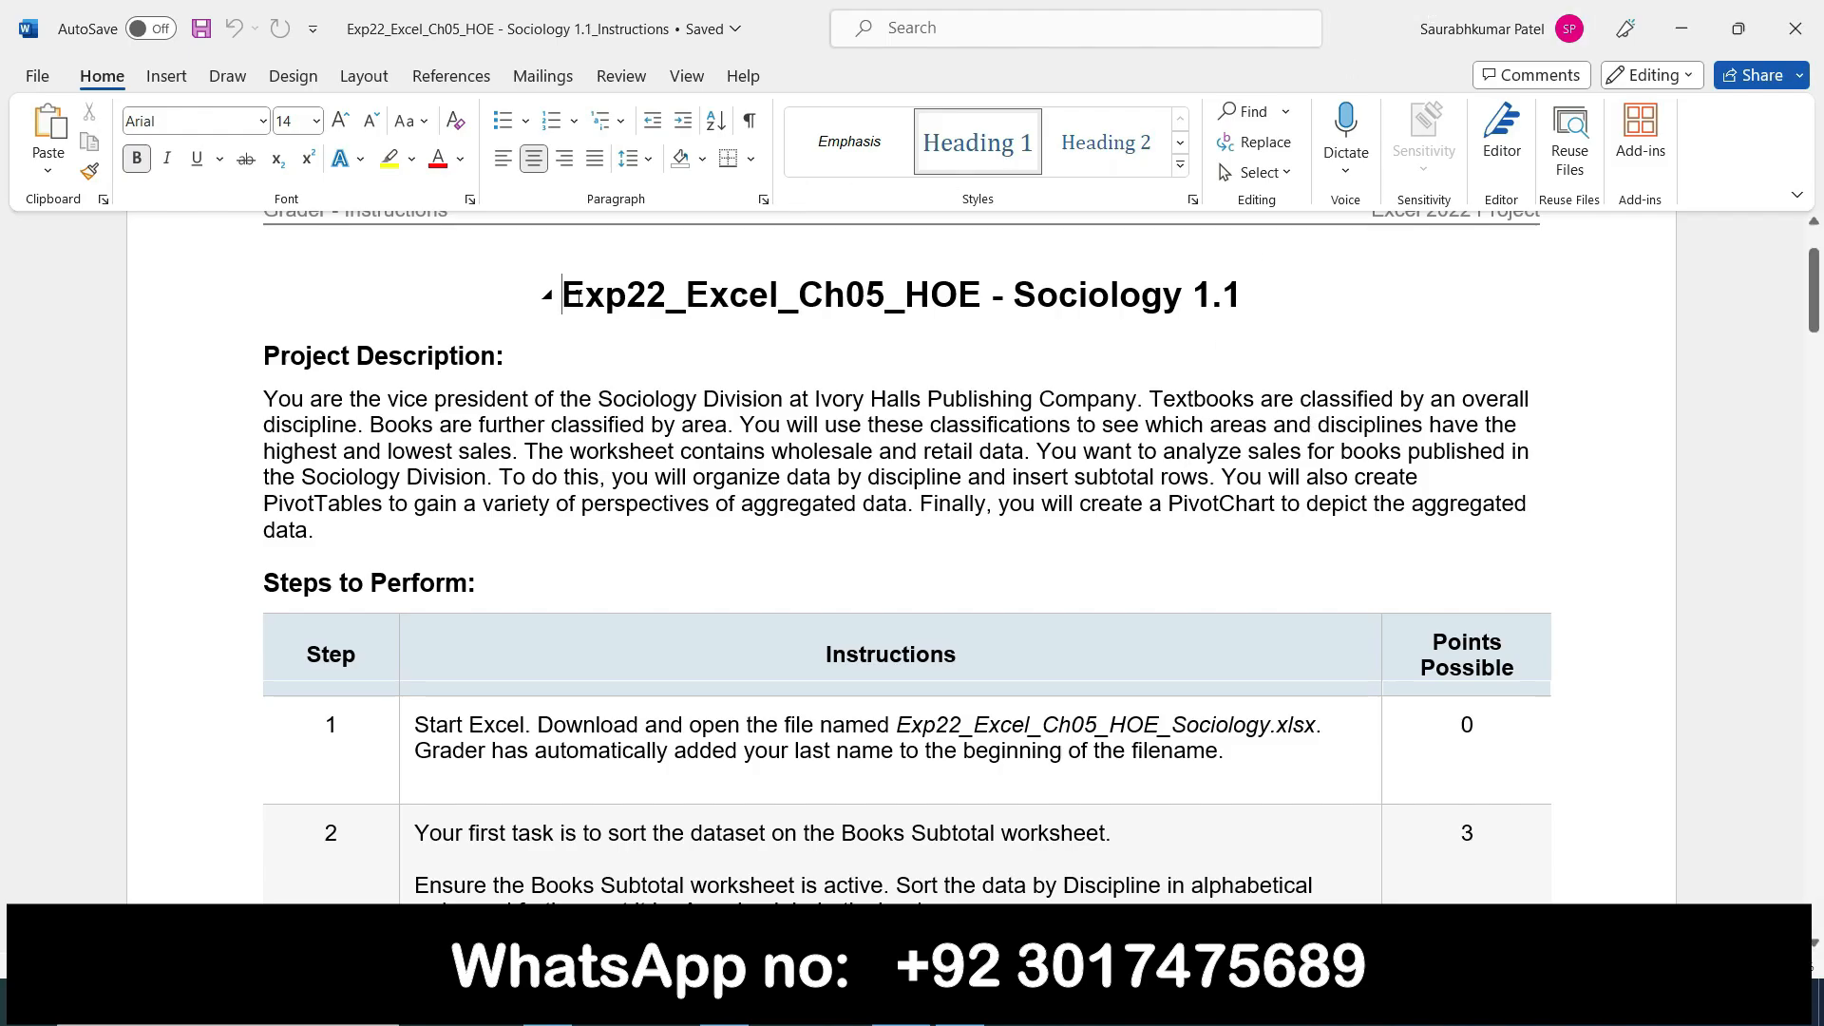
Highlight the document title and "Sociology Division at Ivory Halls Publishing Company" in the project description in yellow
left_click_drag(562, 295, 1261, 299)
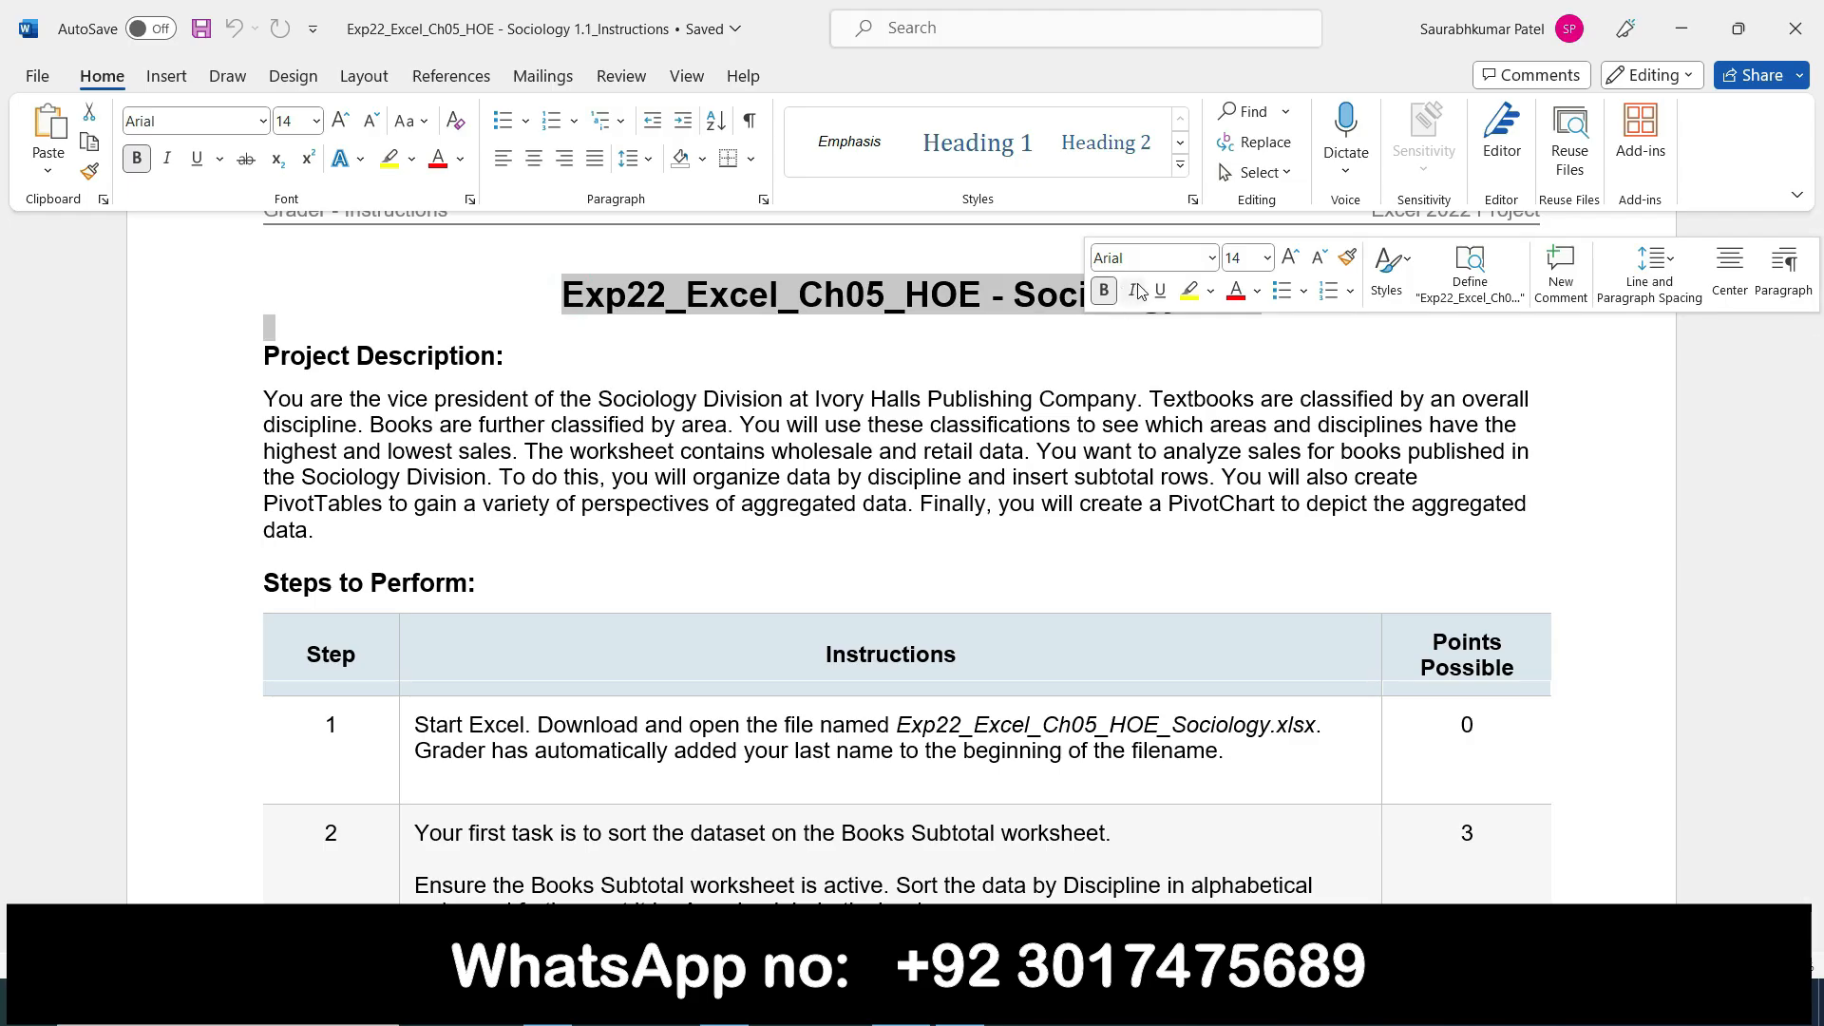
left_click(1188, 291)
left_click(795, 362)
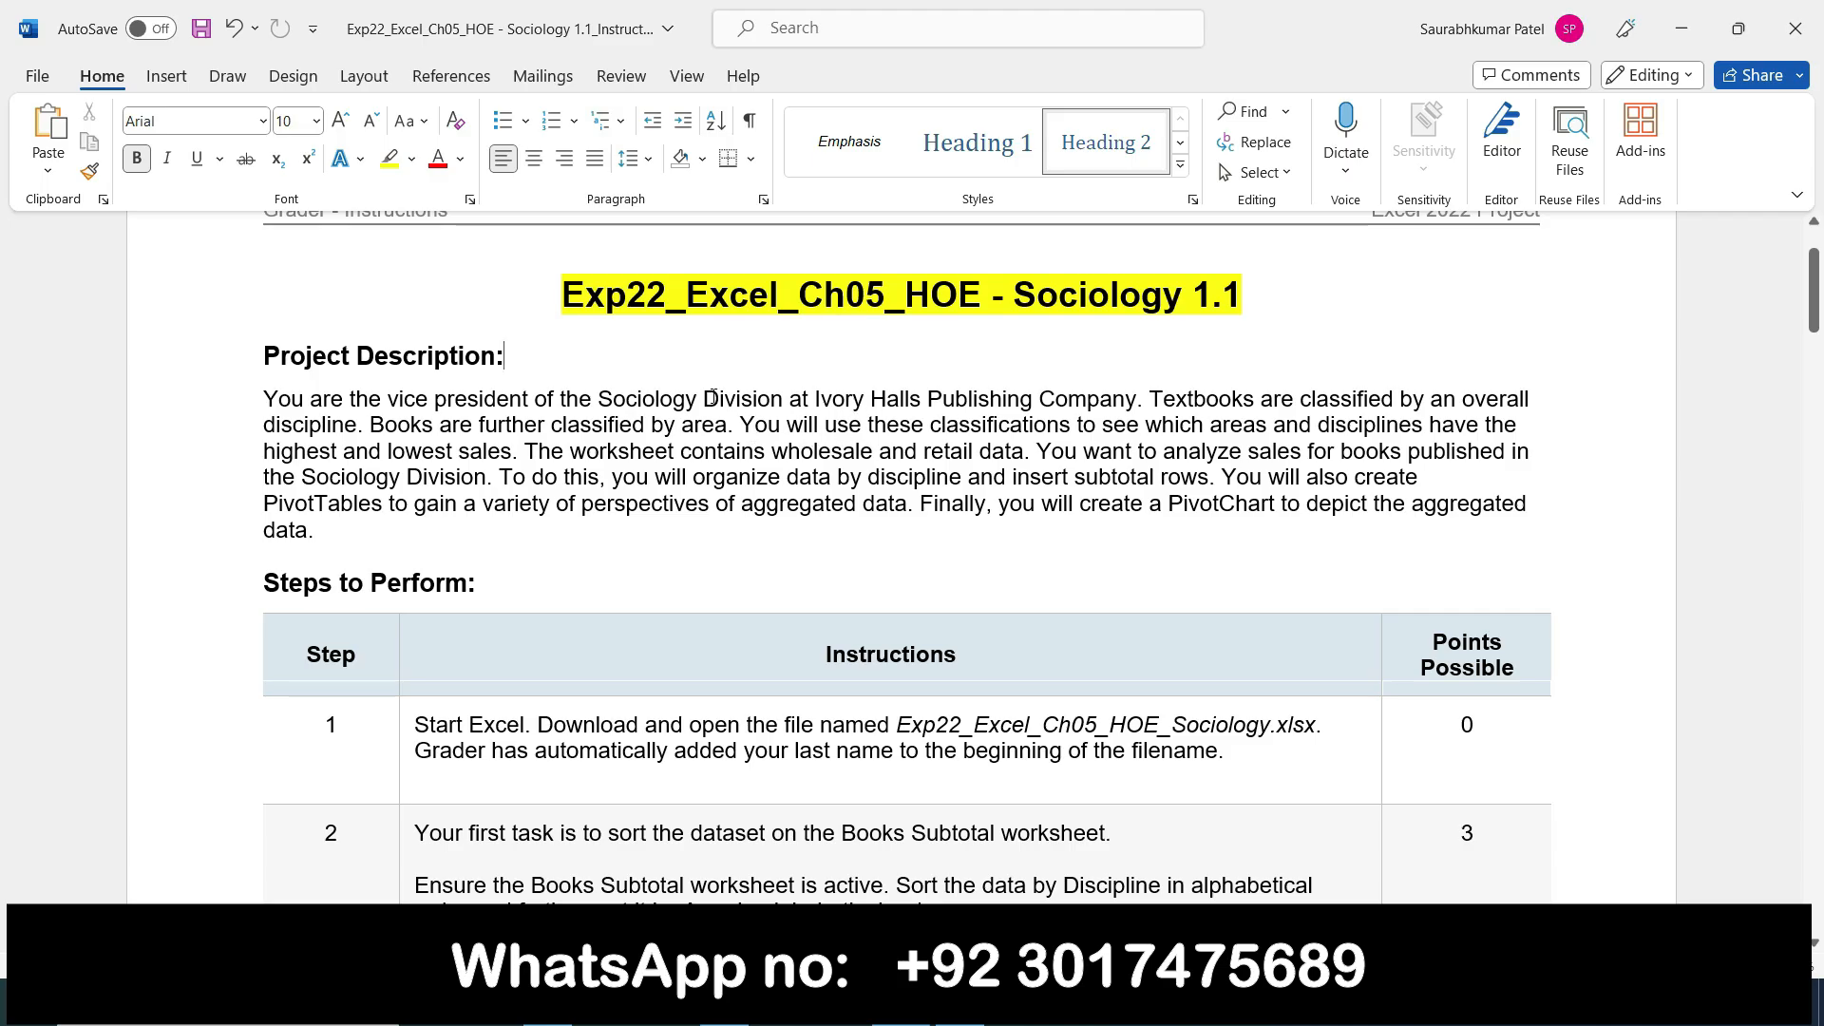
left_click_drag(603, 397, 1135, 408)
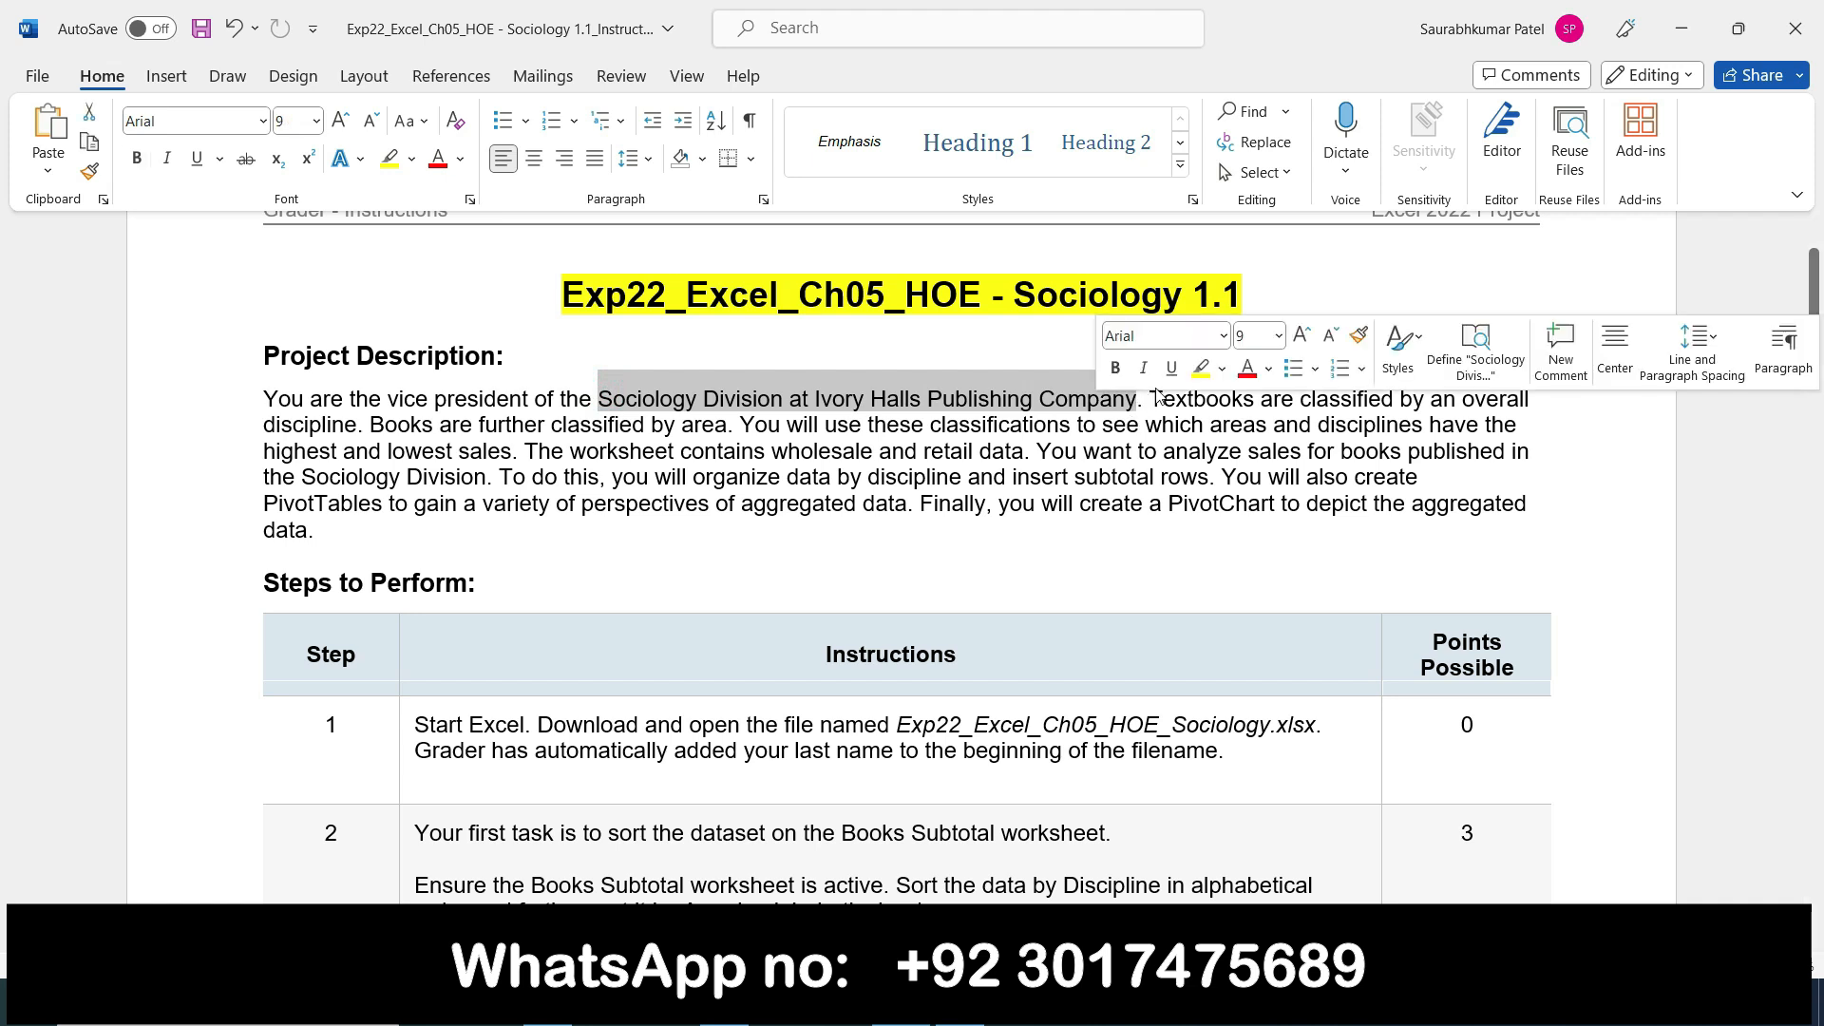
left_click(1202, 372)
left_click(1223, 429)
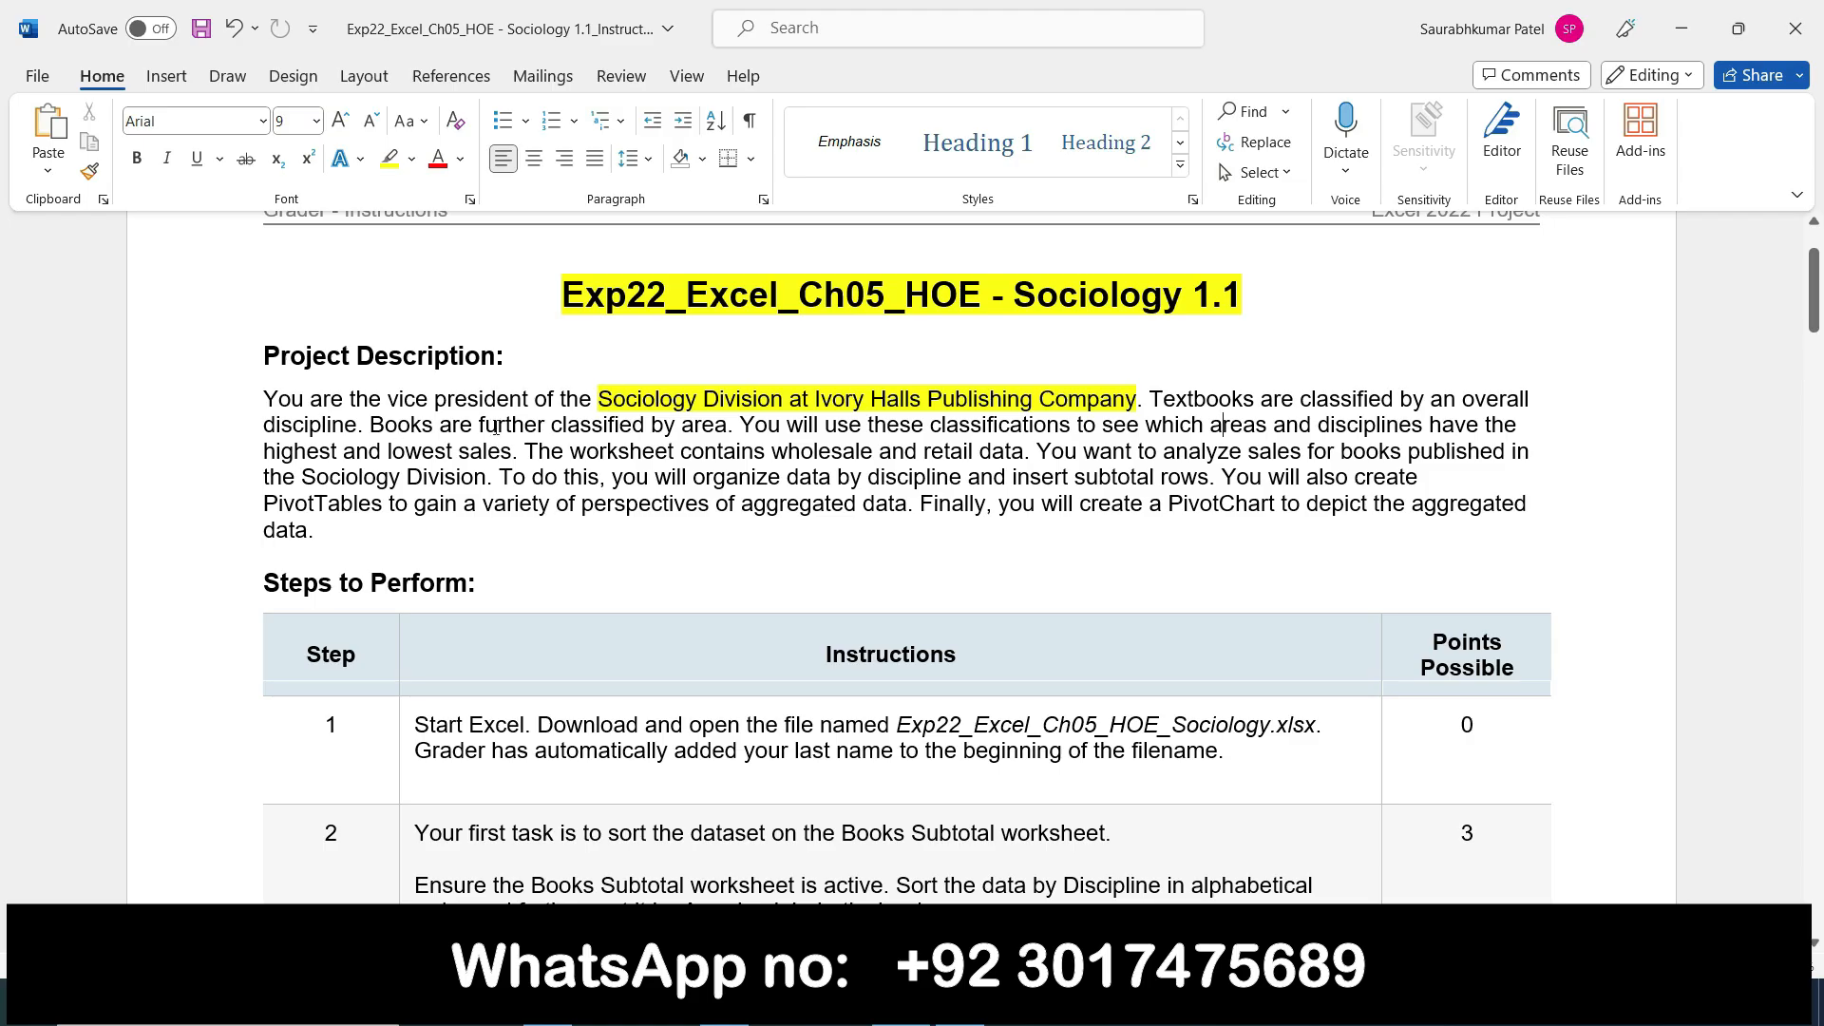
Highlight "further classified by area", "highest and lowest sales", "wholesale and retail data." and the second "Sociology Division" in the project description in yellow
left_click(390, 158)
left_click_drag(479, 425, 727, 425)
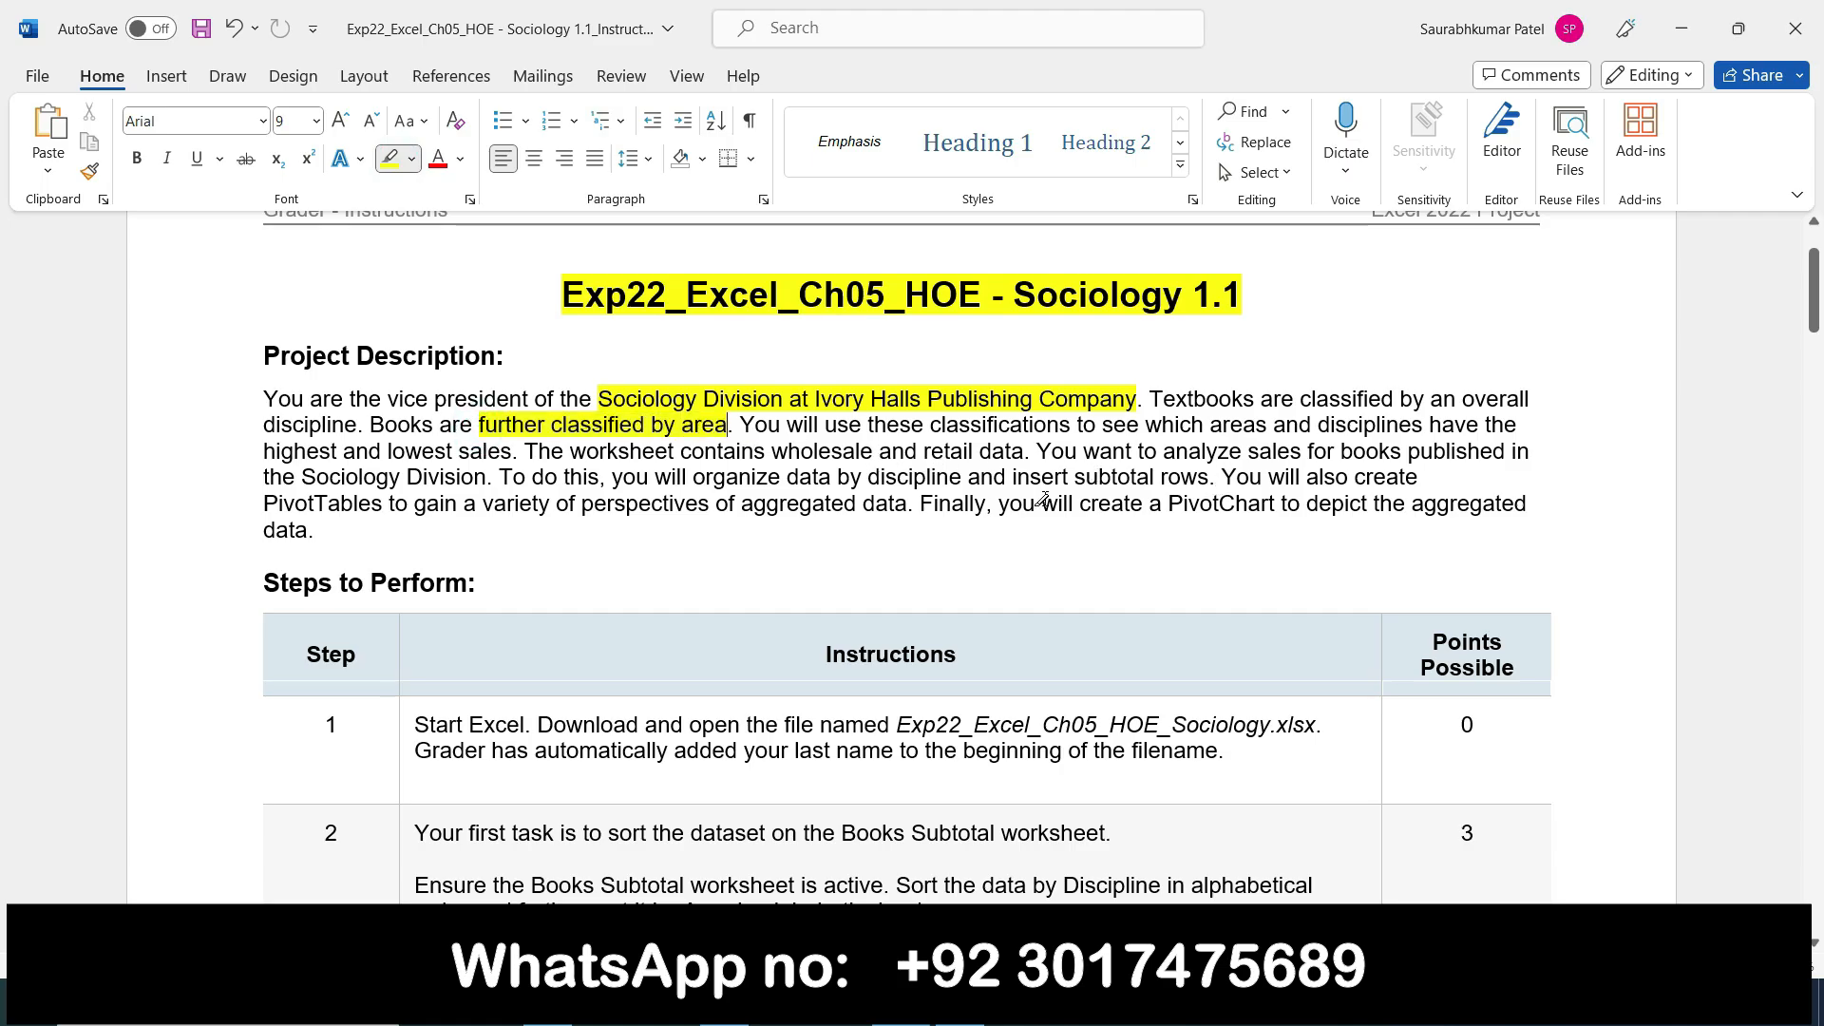
left_click_drag(263, 454, 513, 453)
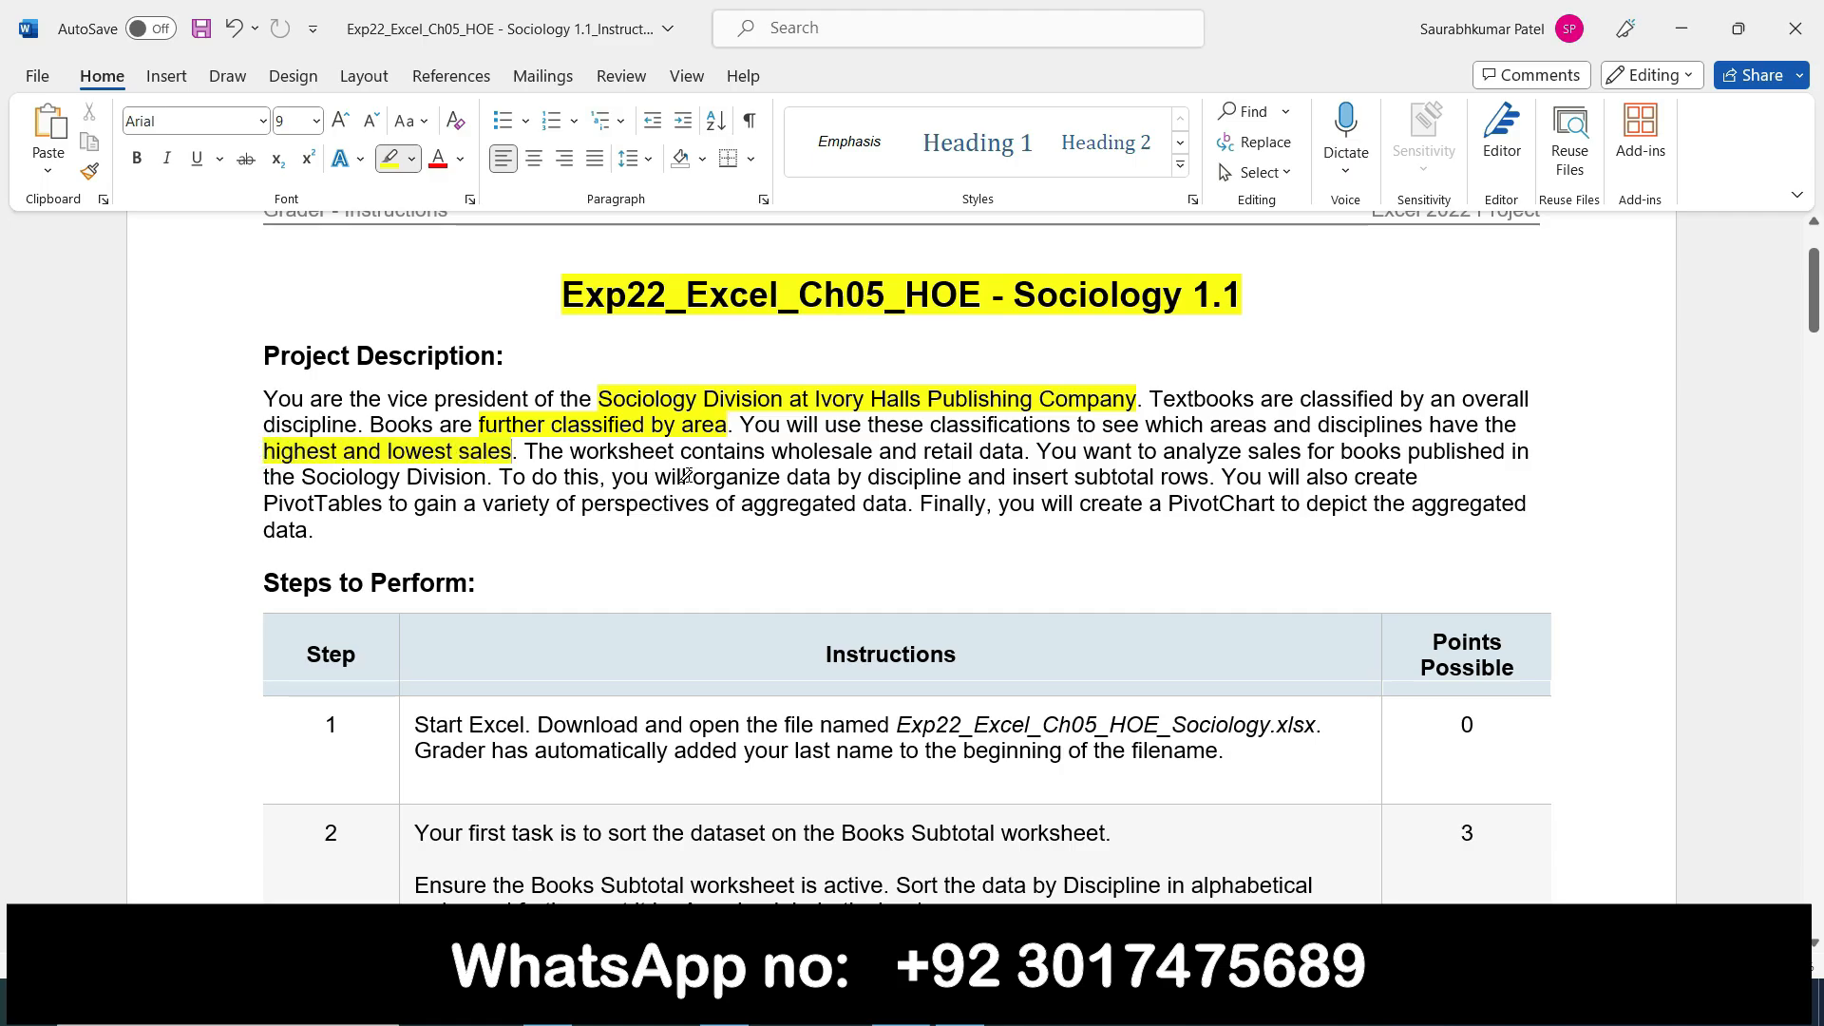
mouse_move(771, 452)
left_mouse_down()
mouse_move(1007, 475)
mouse_move(1030, 452)
left_mouse_up()
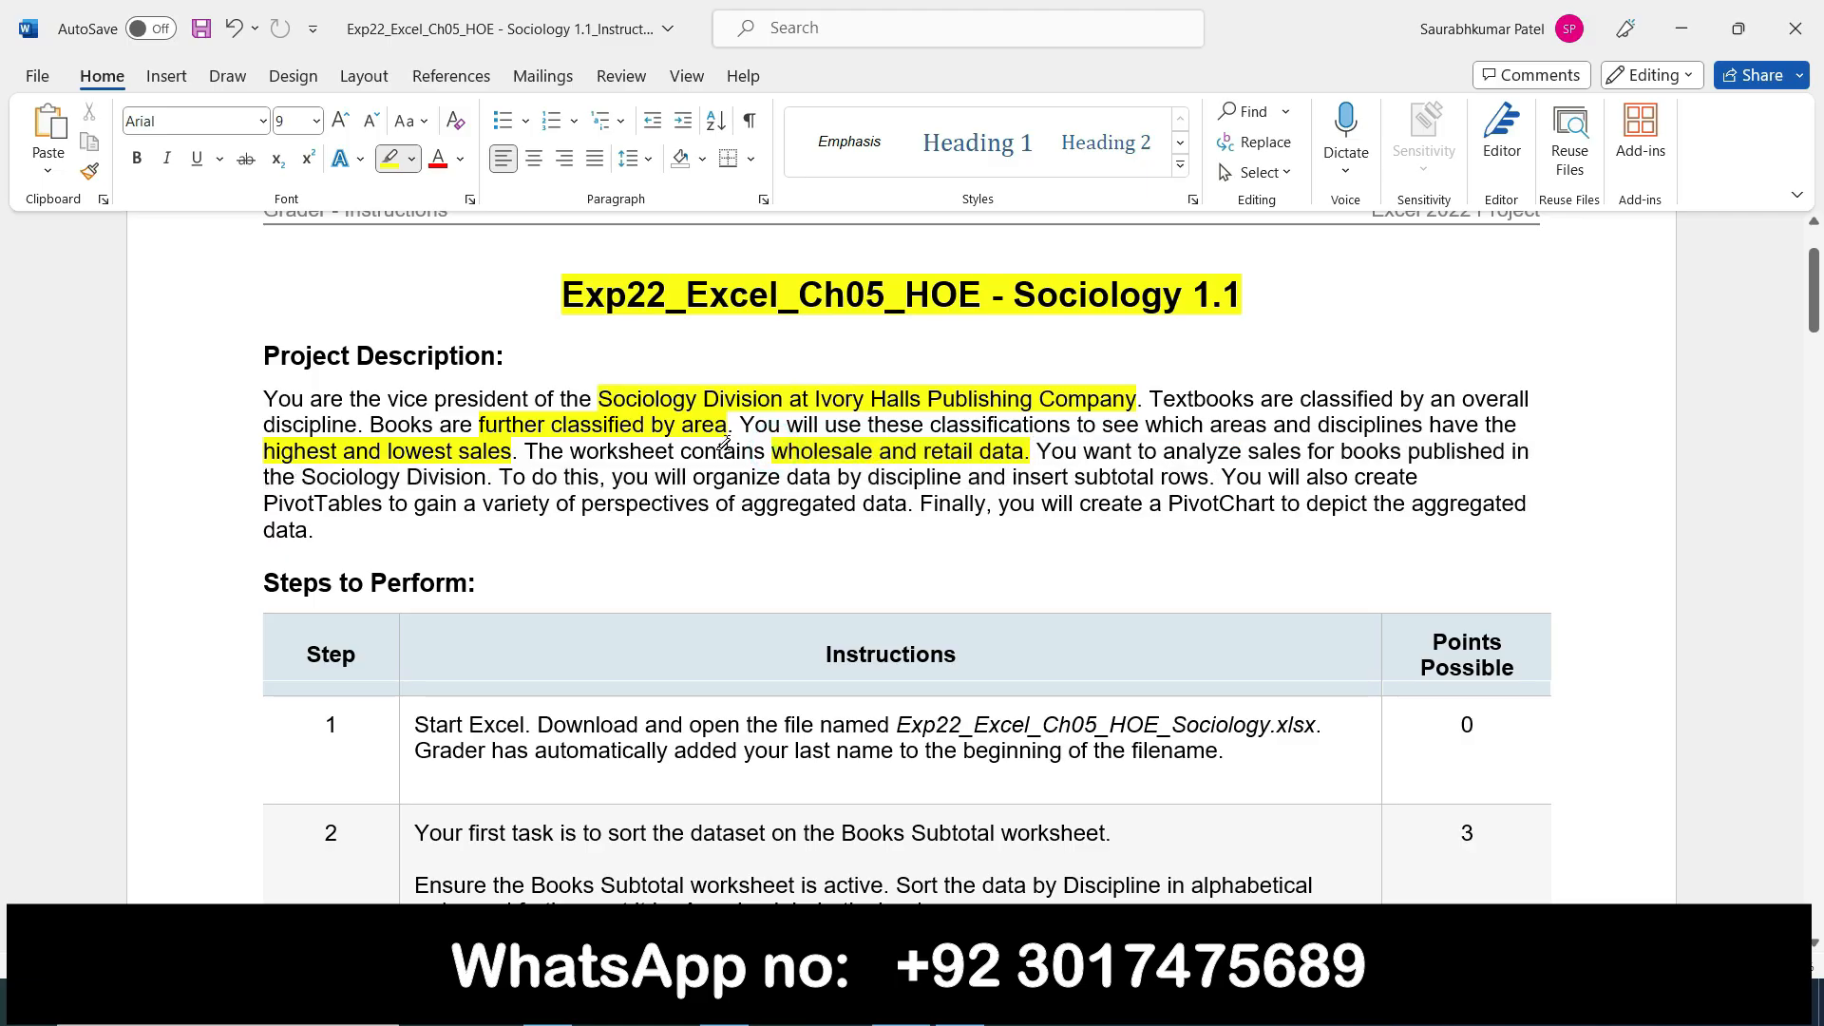
left_click_drag(304, 475, 475, 484)
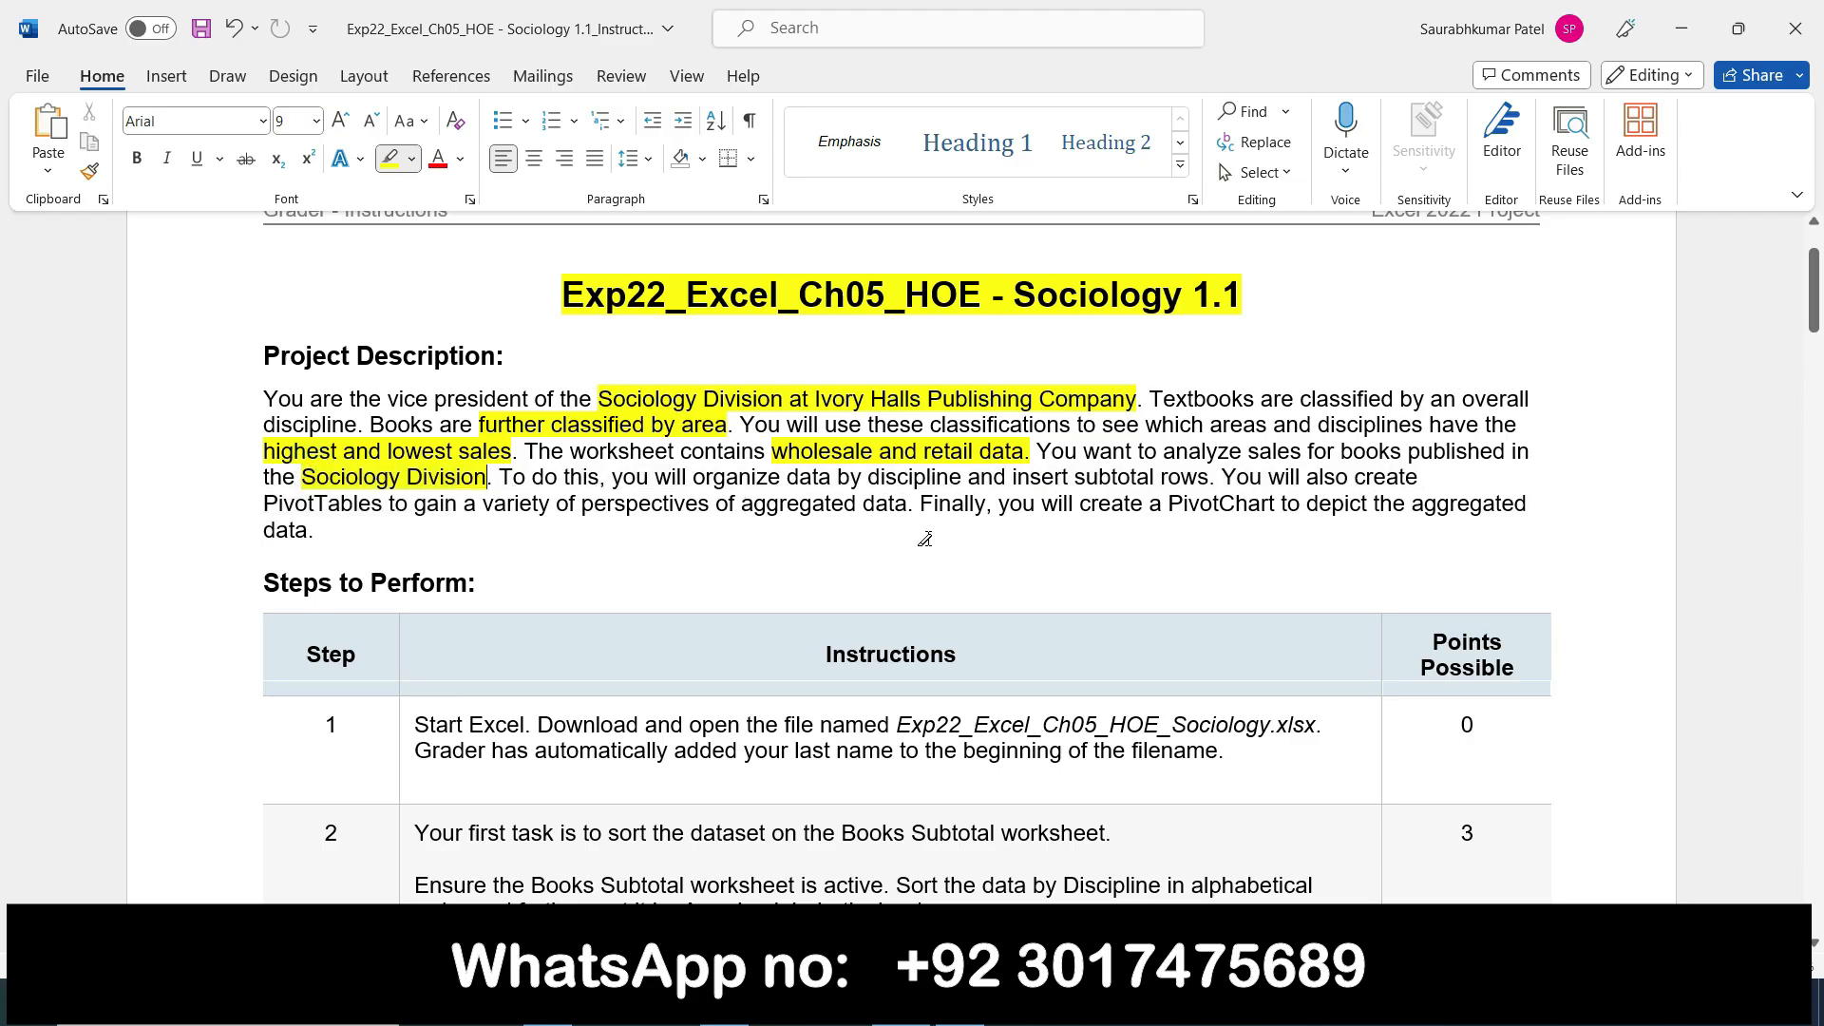
Highlight "insert subtotal rows", "PivotTables to gain", "aggregated data" and "create a PivotChart to depict the aggregated data." in the project description in yellow
left_click_drag(1014, 478, 1210, 478)
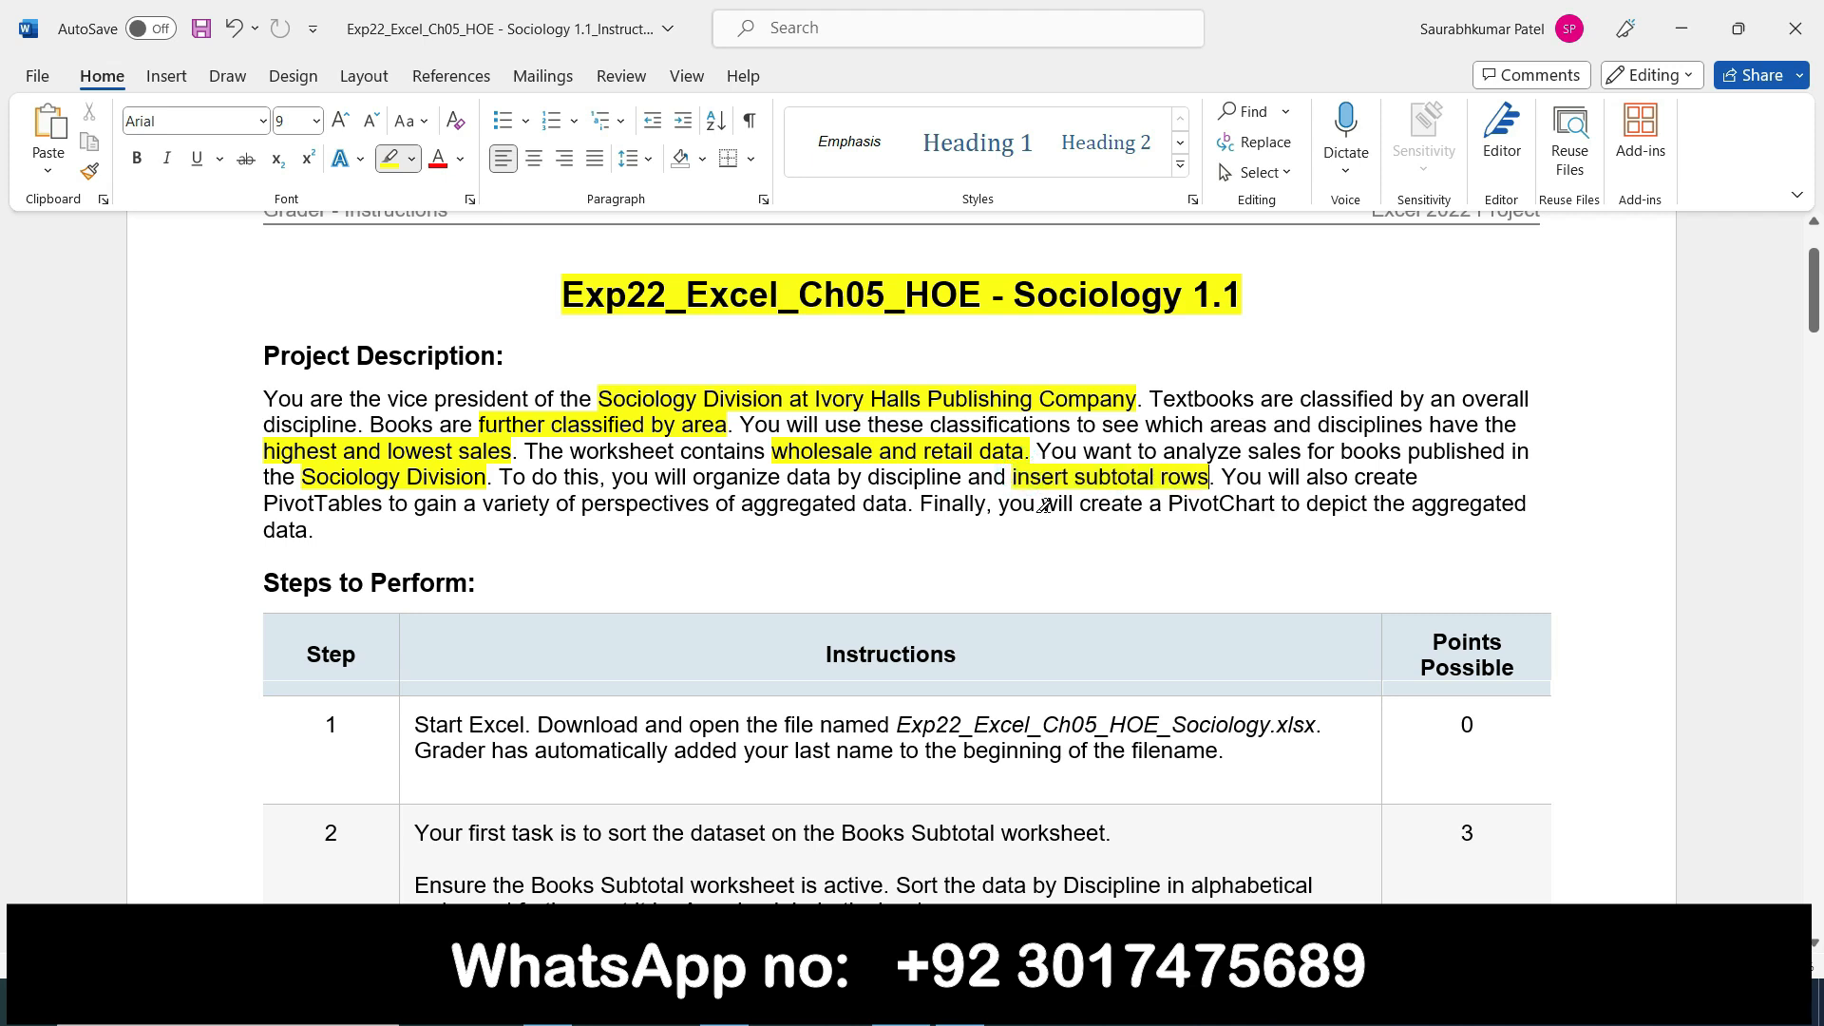
left_click_drag(266, 506, 458, 506)
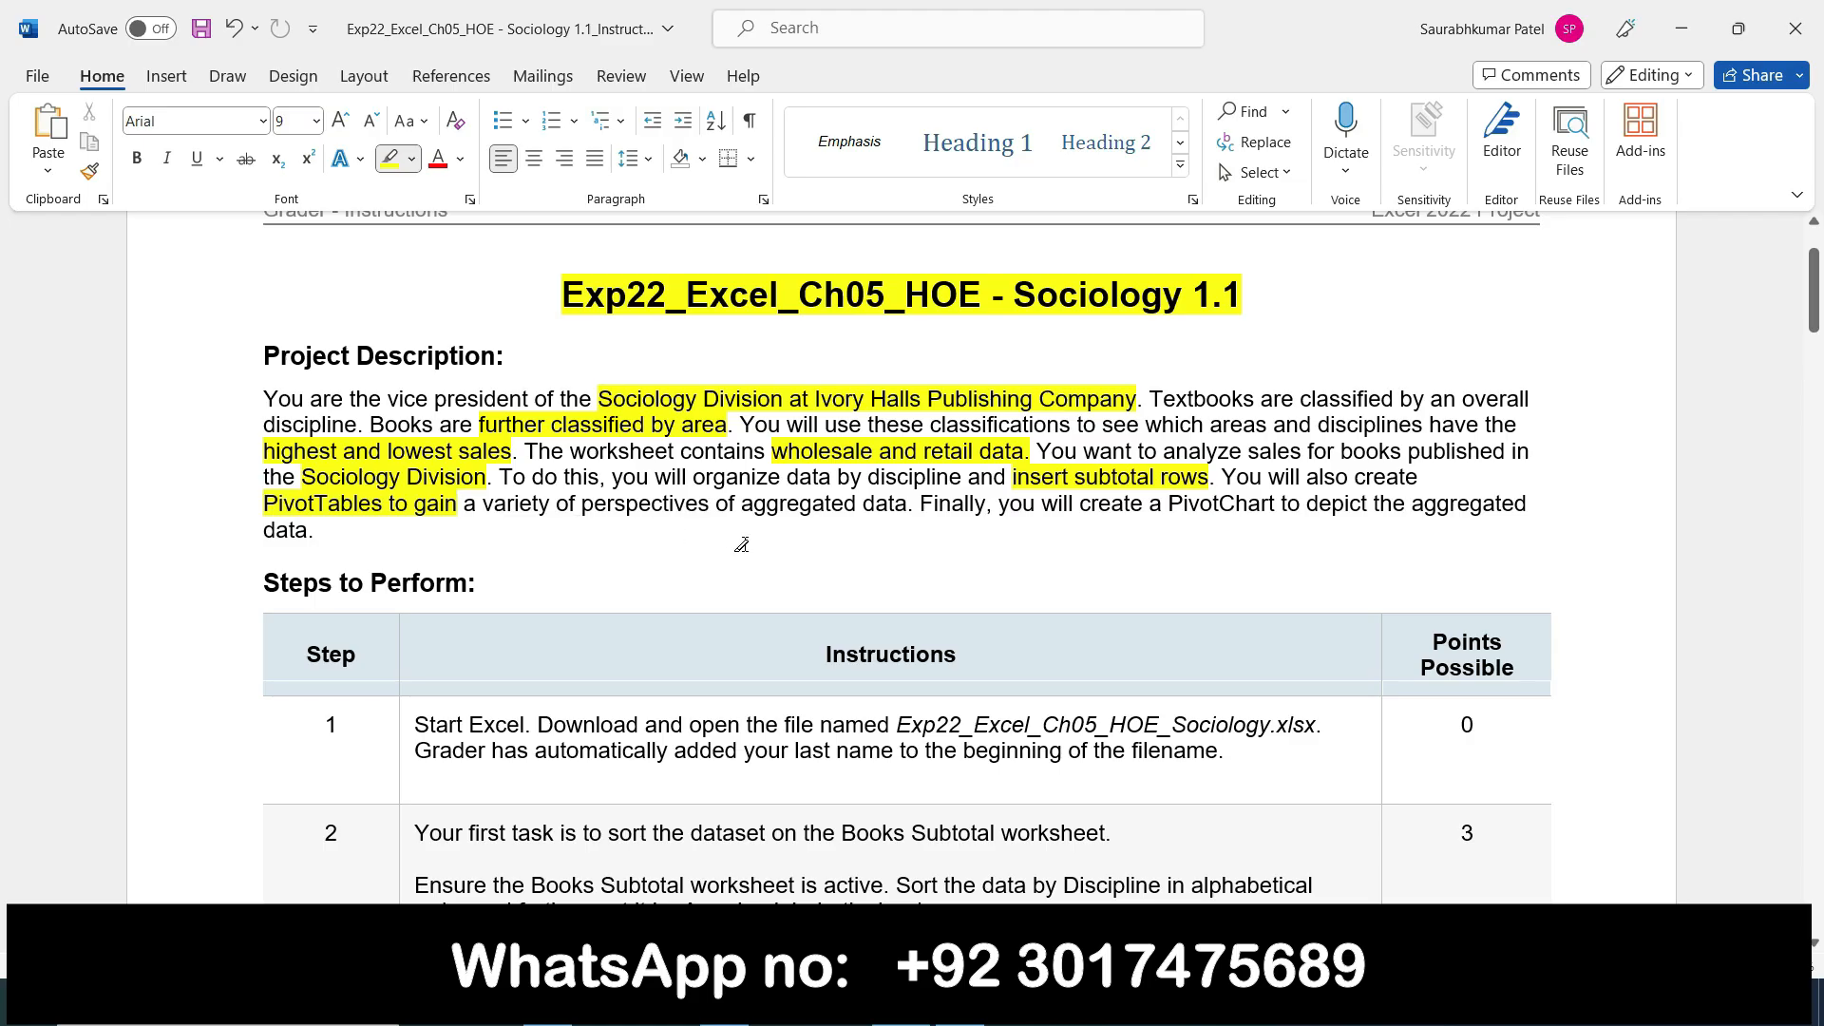
mouse_move(741, 511)
left_mouse_down()
mouse_move(860, 527)
mouse_move(910, 511)
left_mouse_up()
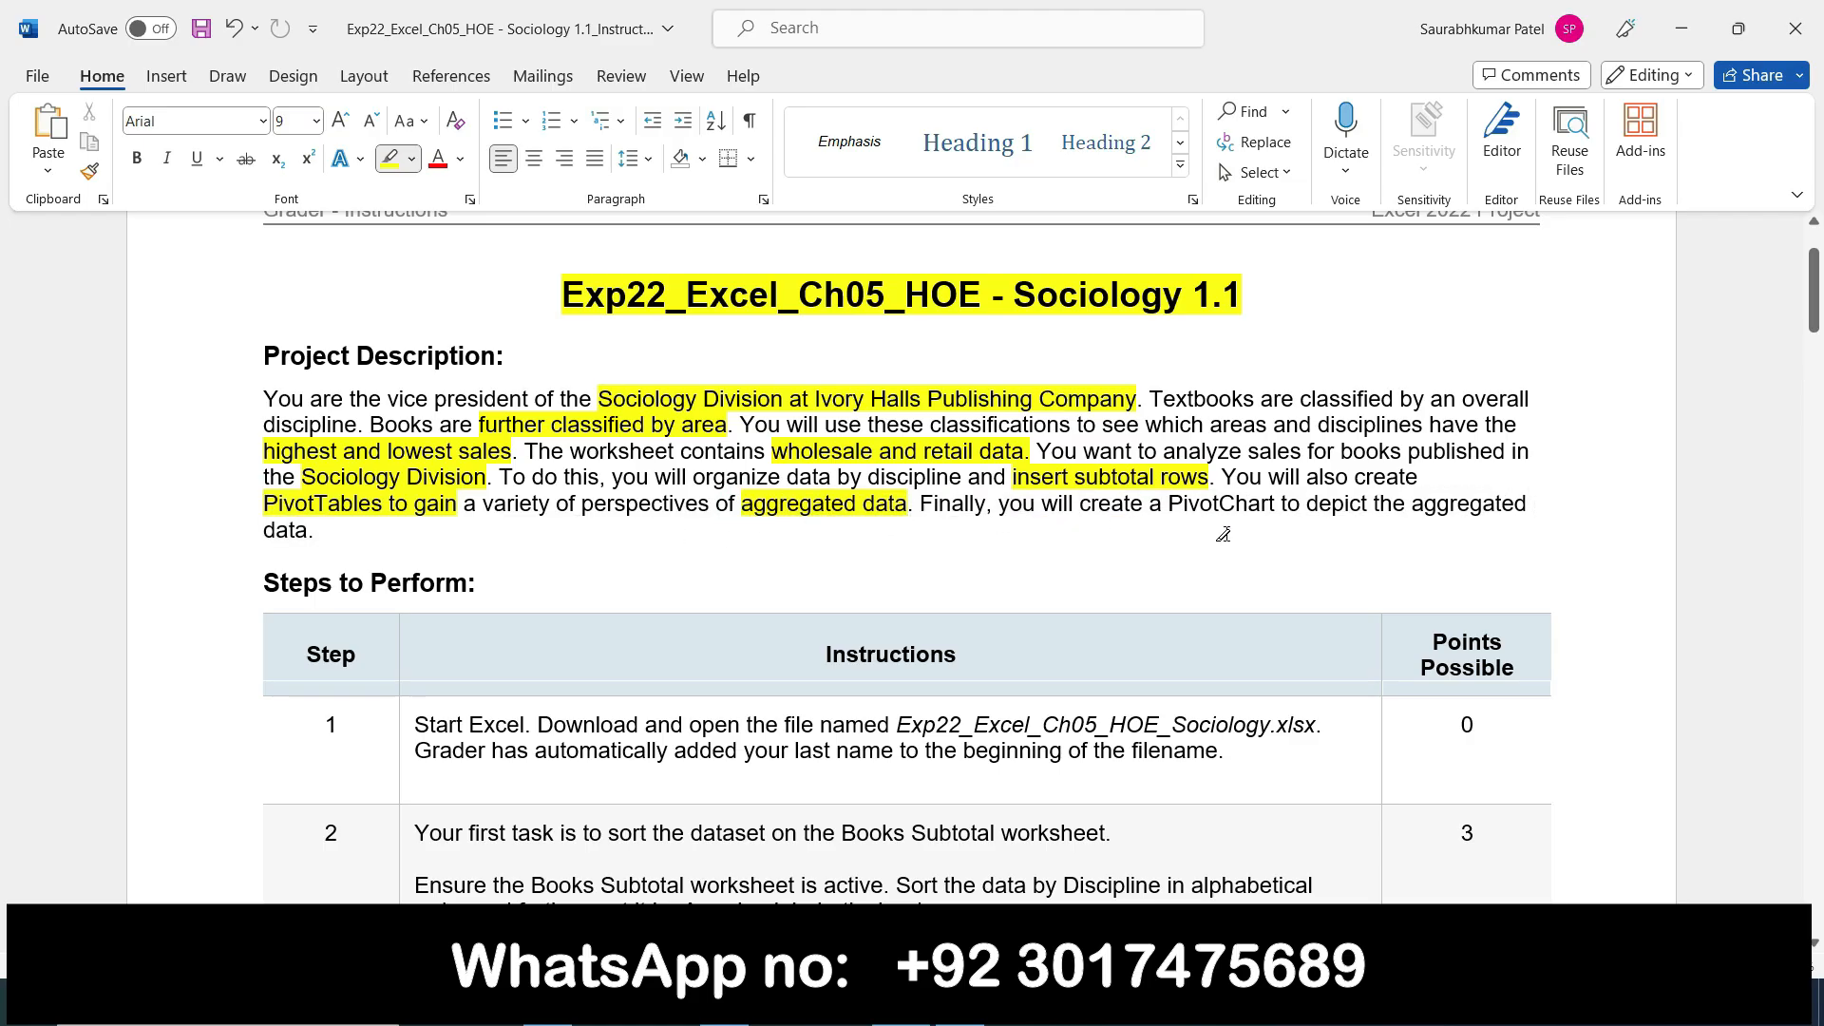
left_click_drag(1088, 521, 1188, 513)
left_click_drag(1078, 508, 1178, 508)
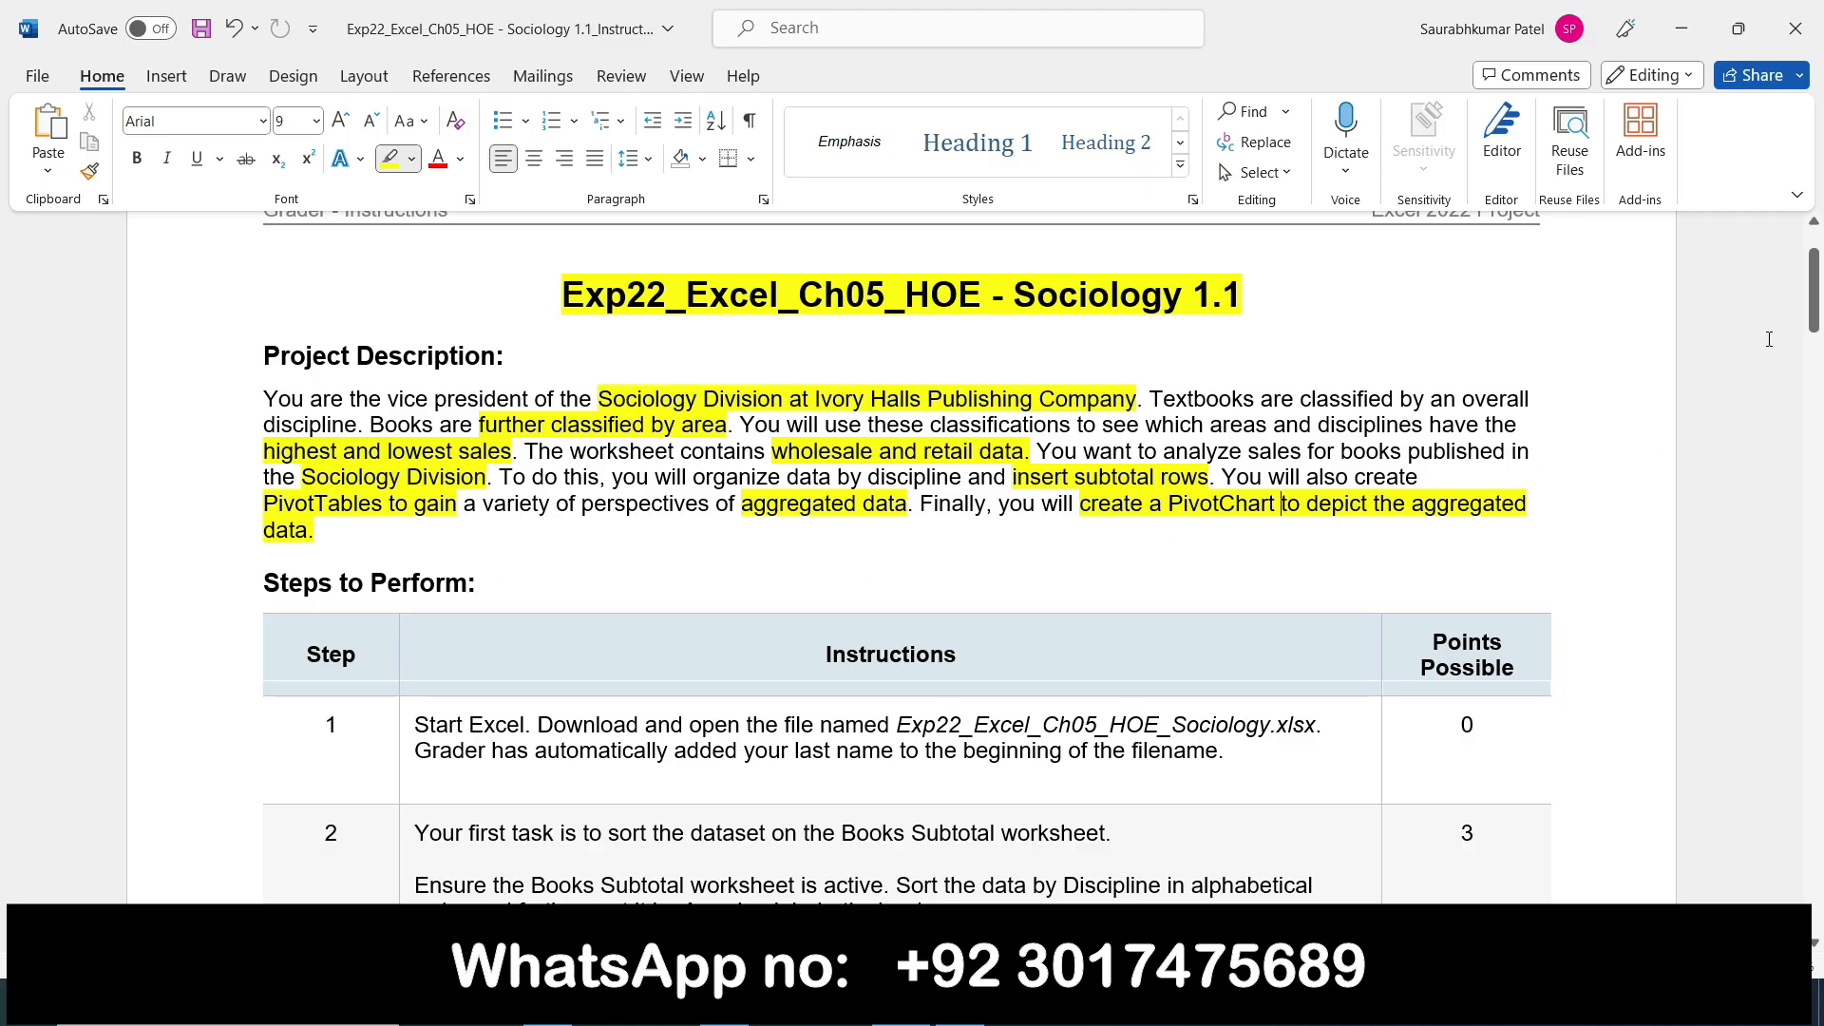
Highlight the file name Exp22_Excel_Ch05_HOE_Sociology.xlsx in instruction step 1 and look at that workbook in Excel
left_click_drag(1814, 304, 1818, 343)
left_click_drag(903, 371, 1317, 376)
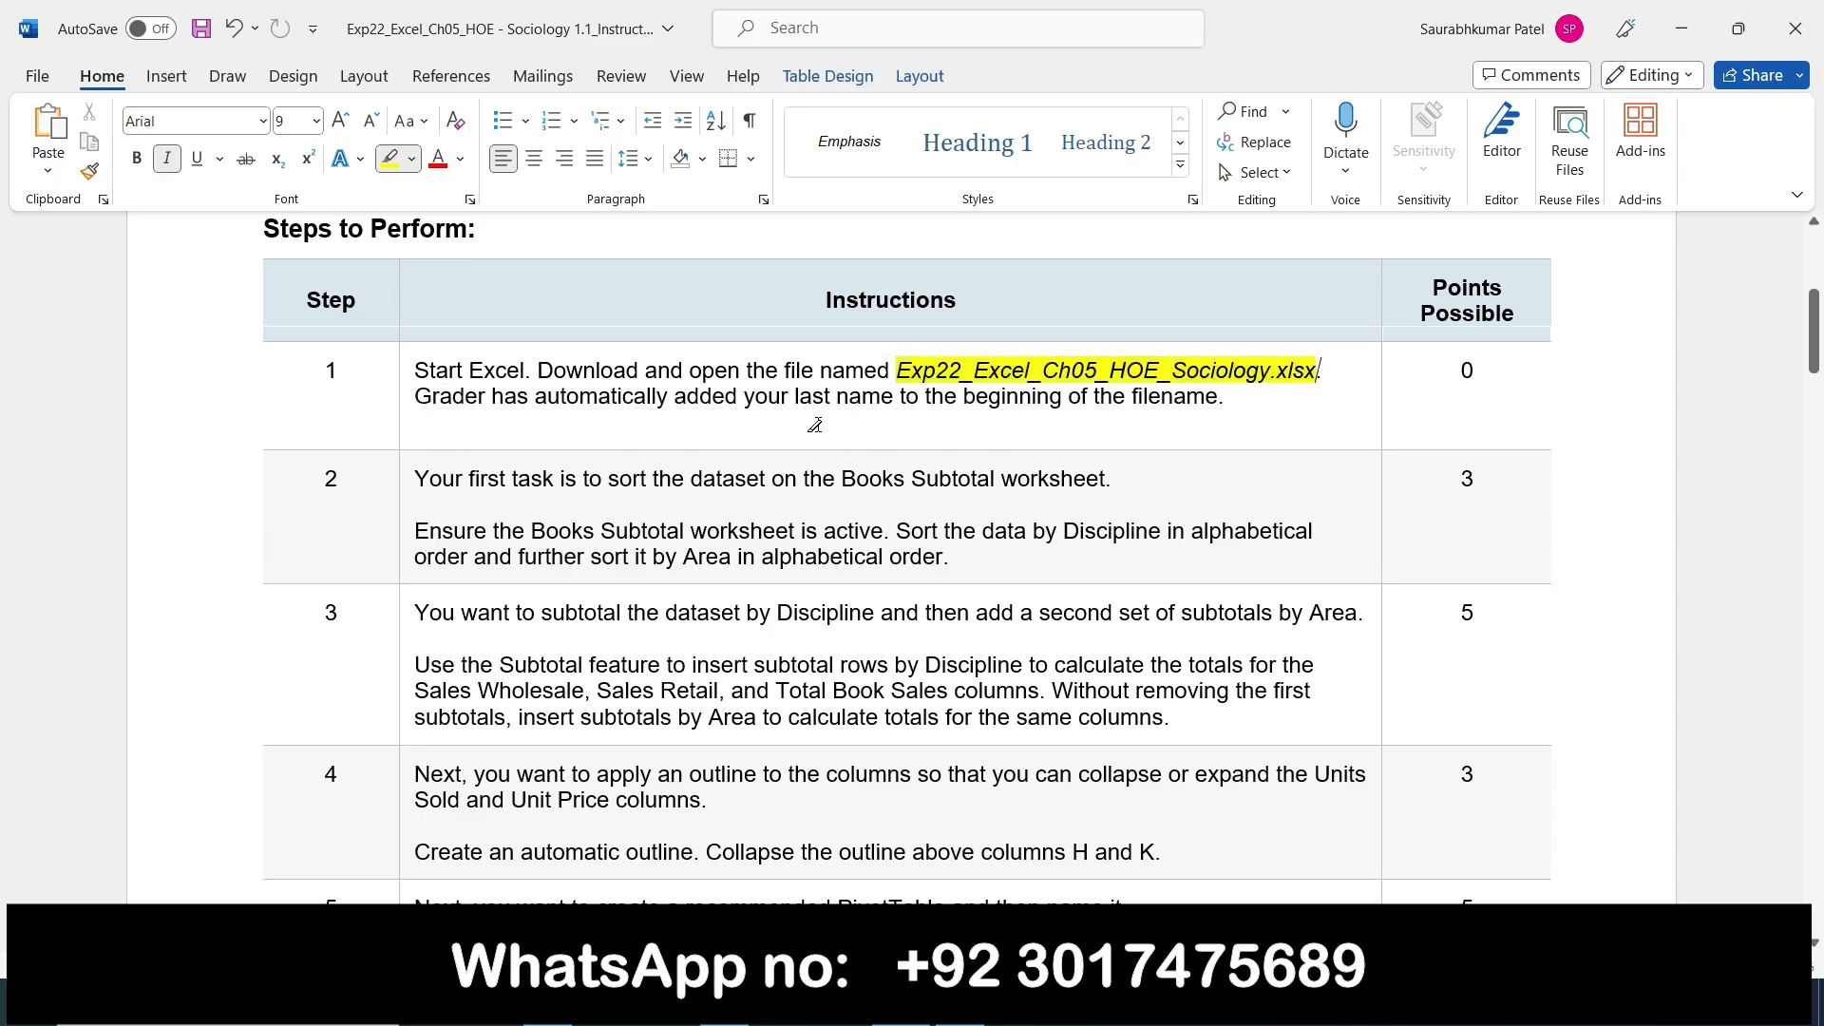
left_click(959, 1003)
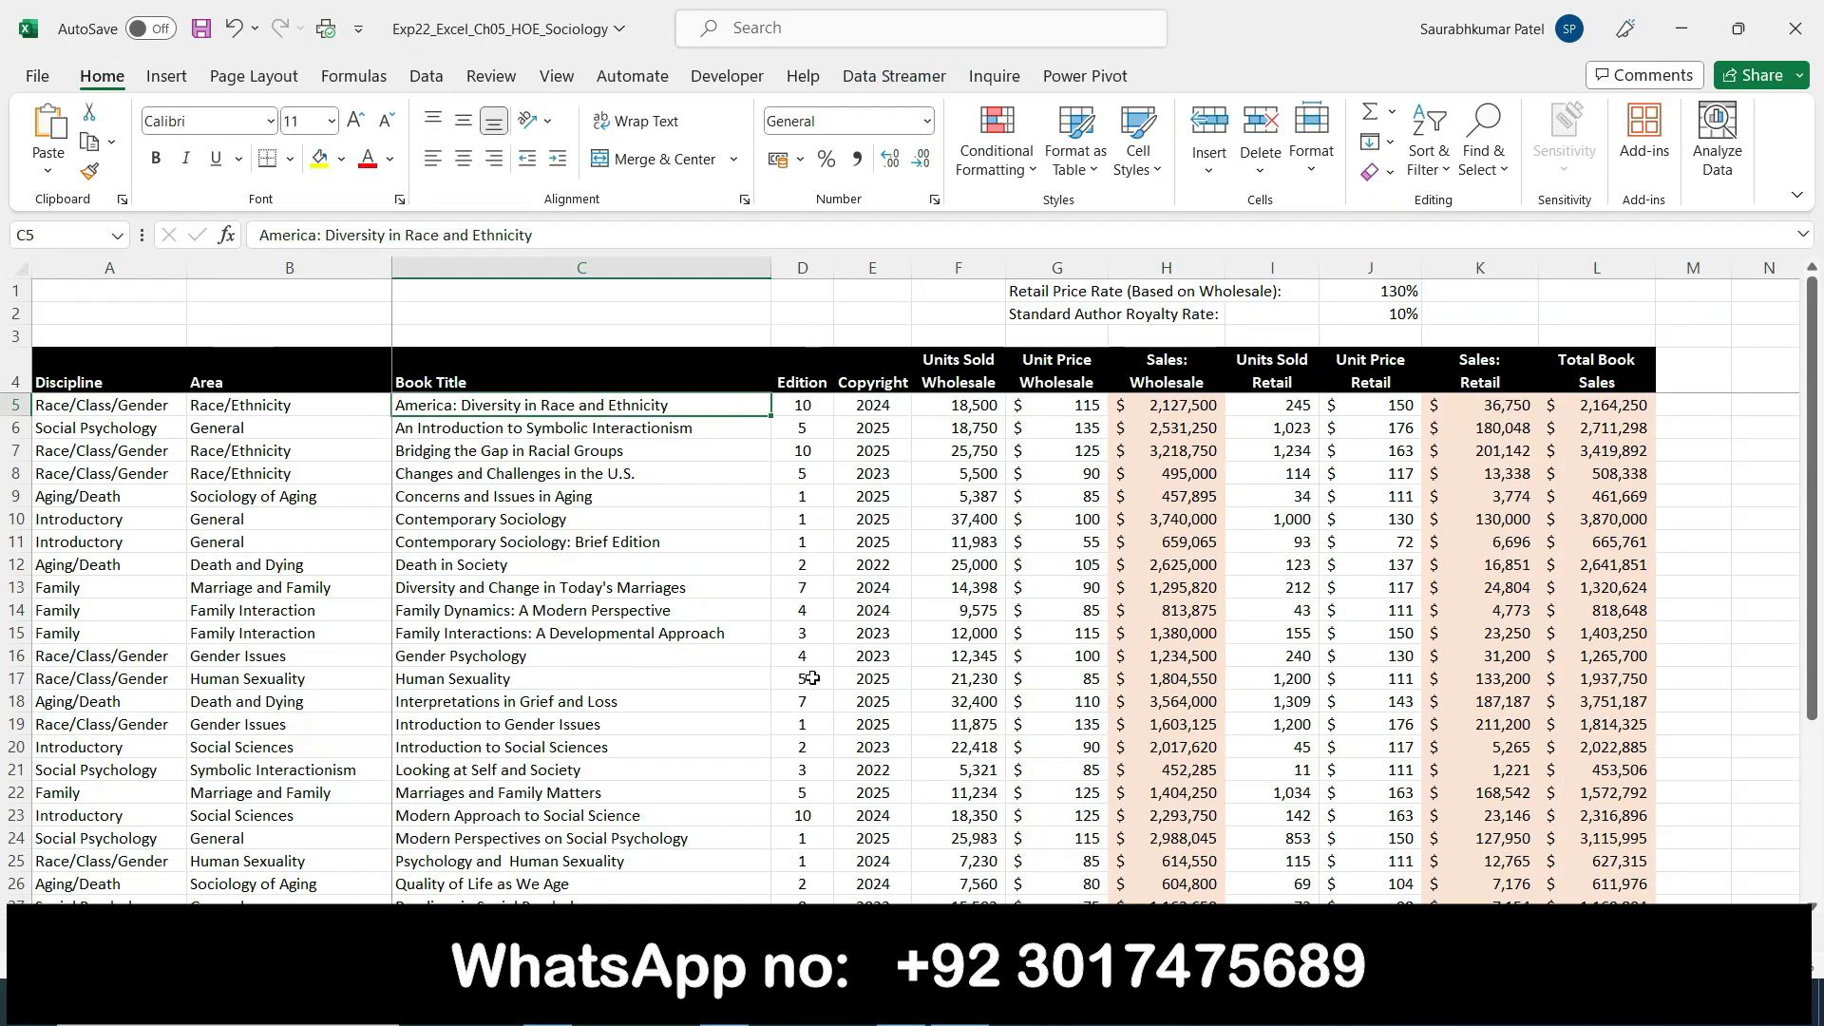
key("alt+Tab")
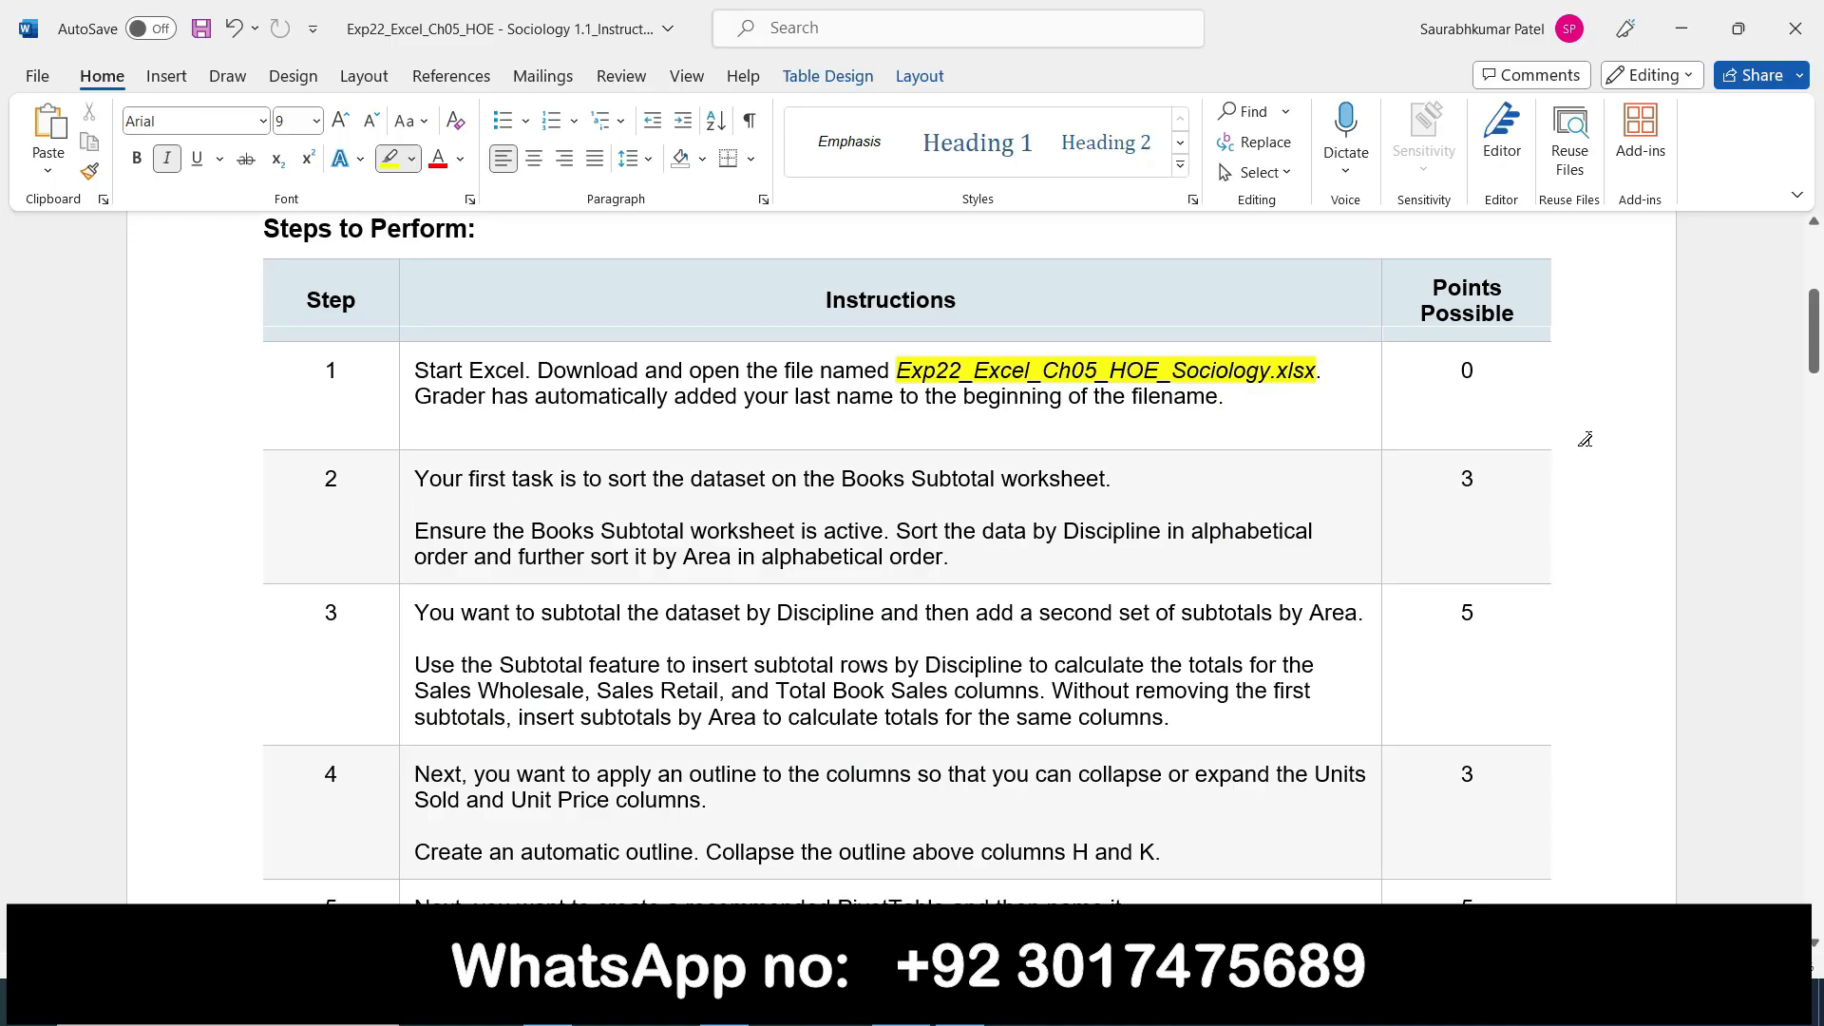
Highlight step 2's instruction about sorting the Books Subtotal worksheet by Discipline and Area, and switch to the Excel workbook
left_click_drag(1817, 328, 1817, 354)
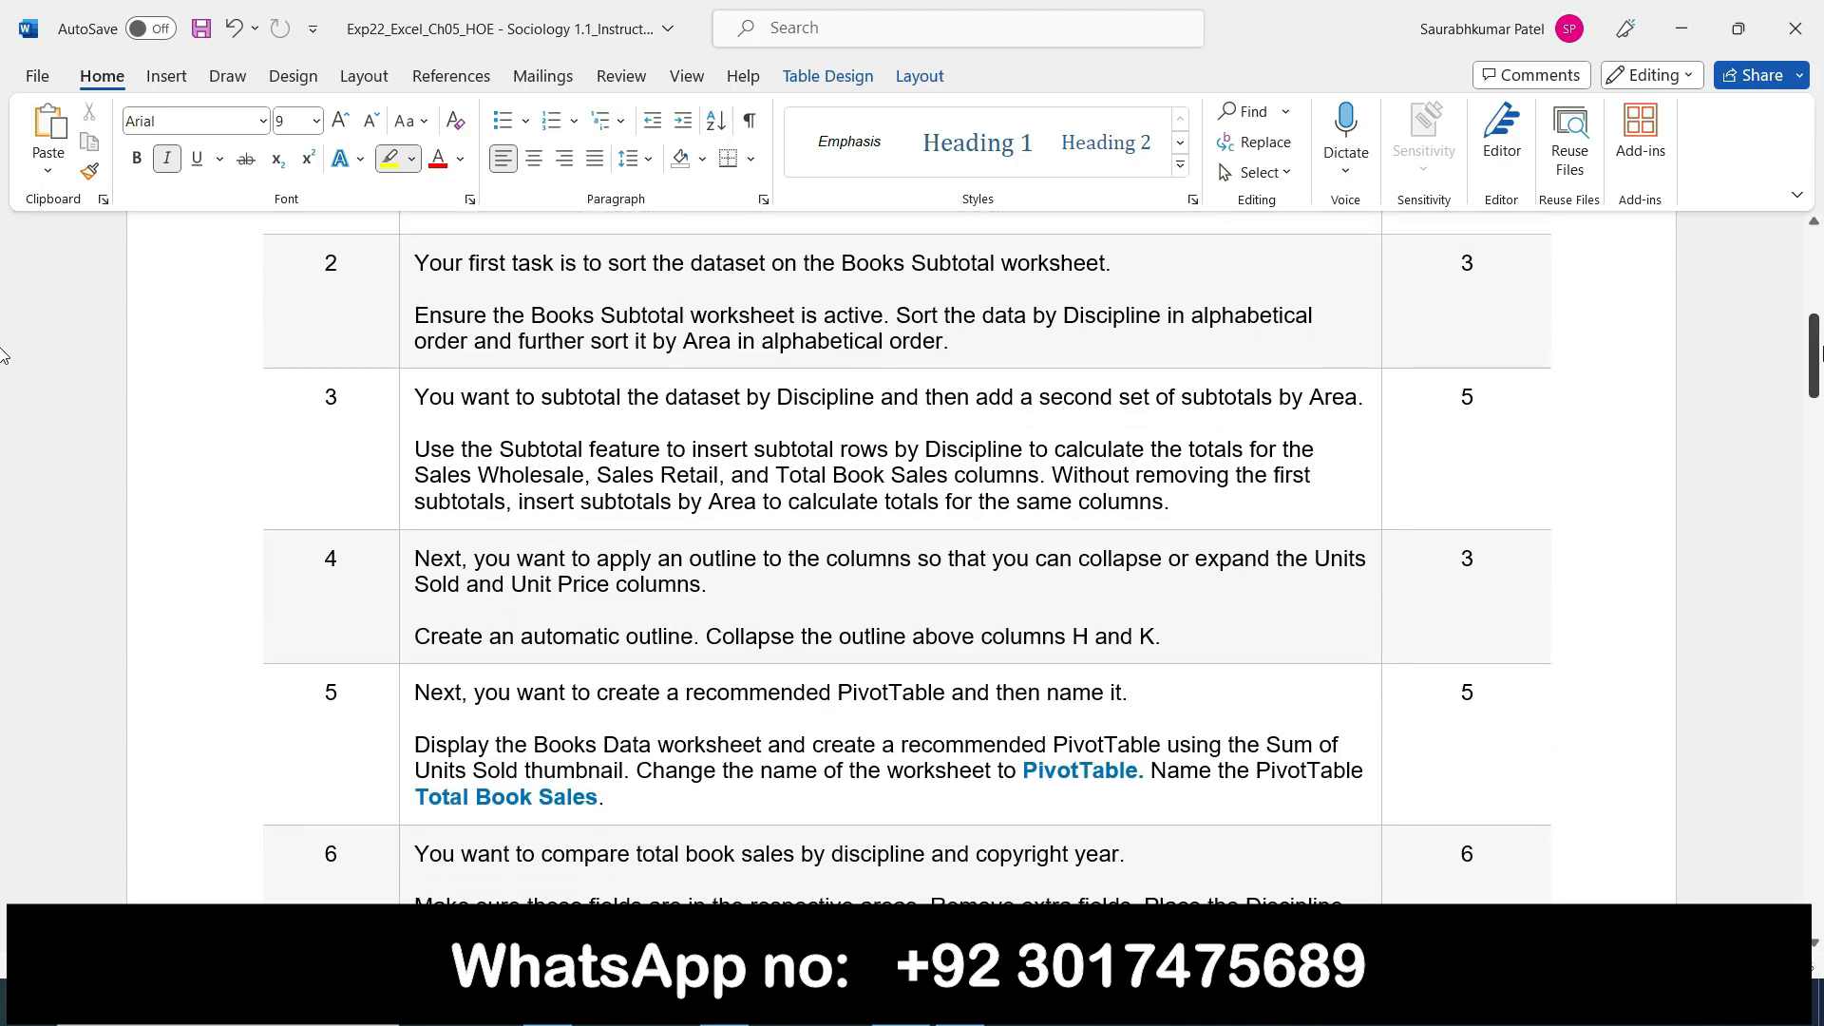
left_click_drag(421, 310, 949, 342)
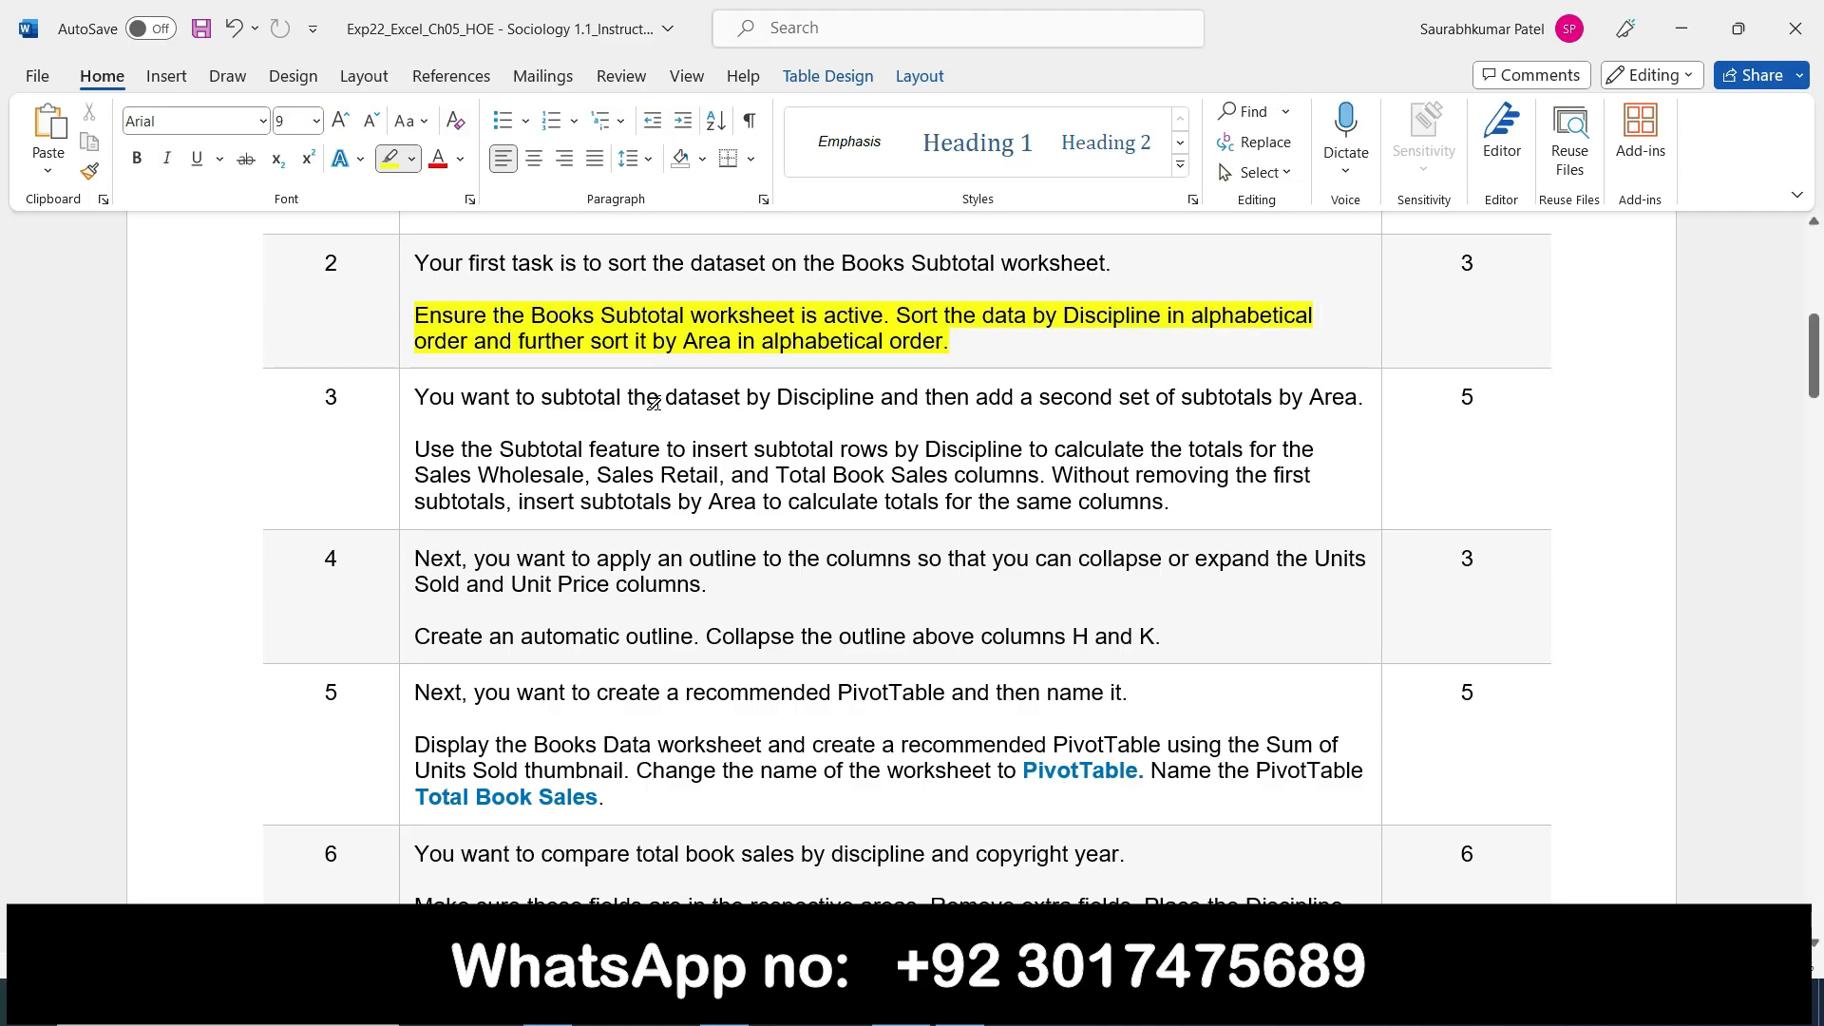
key("alt+Tab")
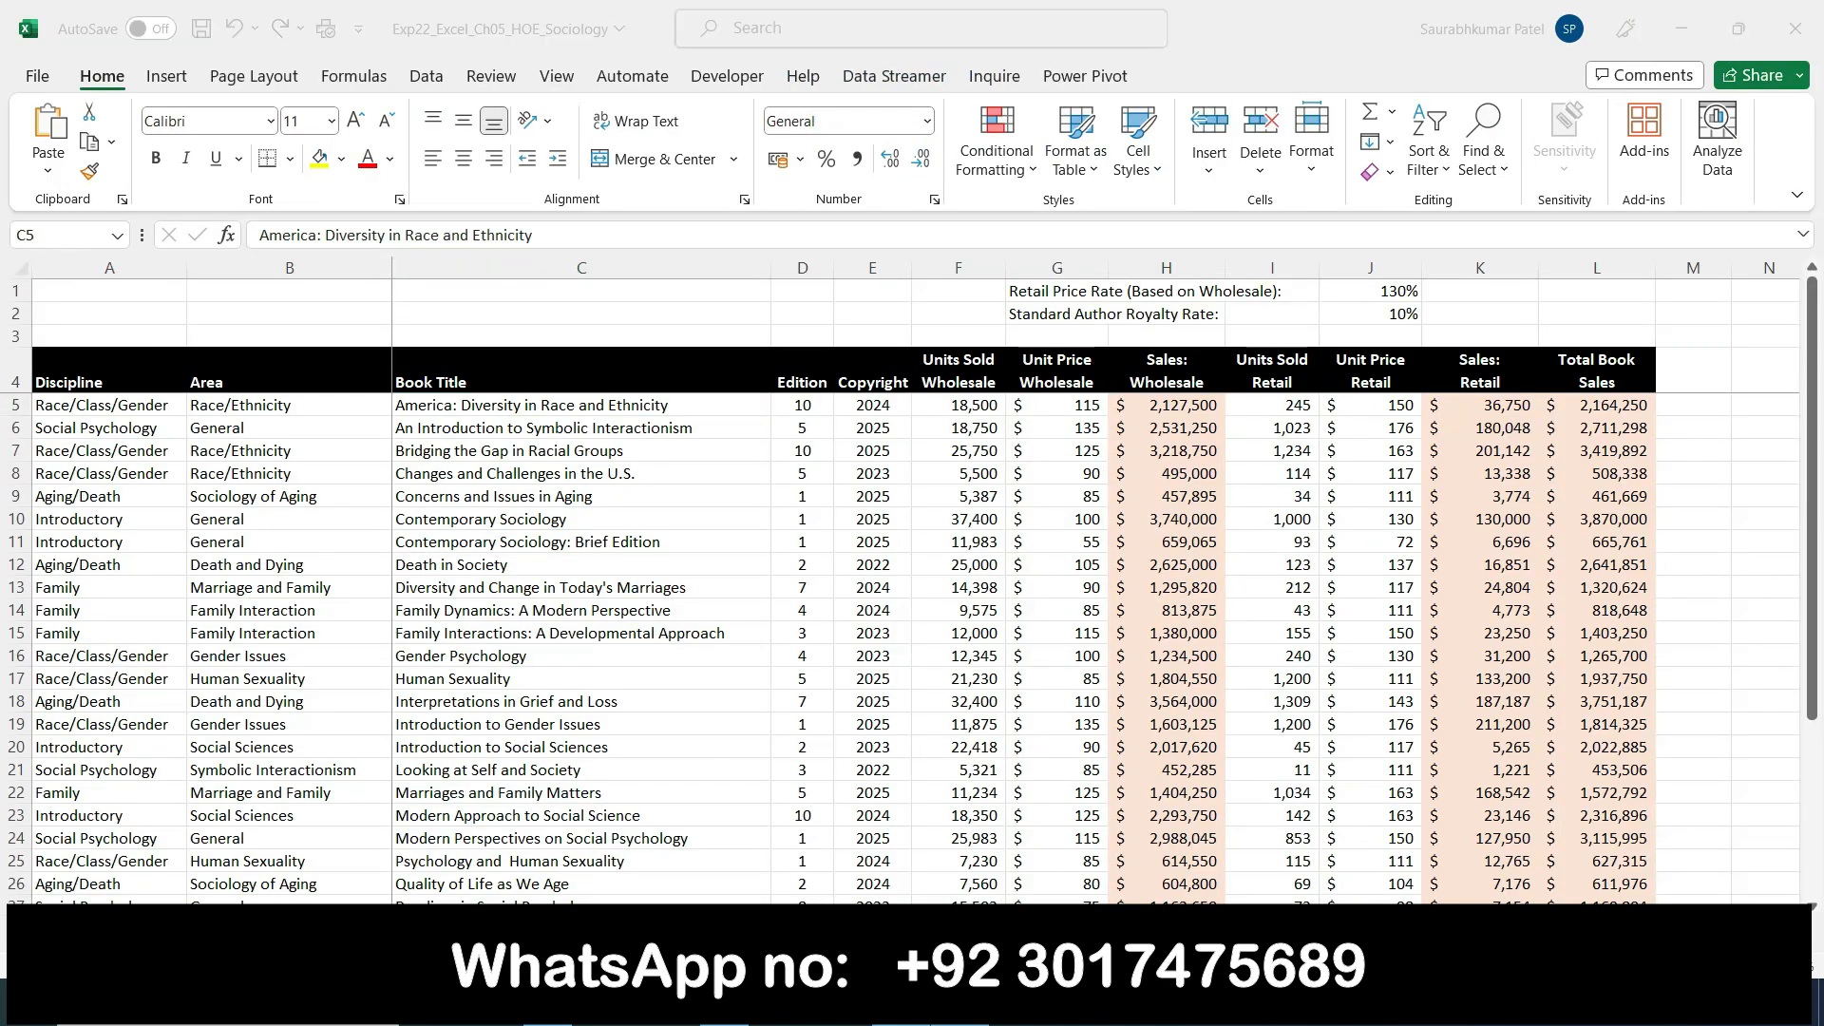
key("alt+Tab")
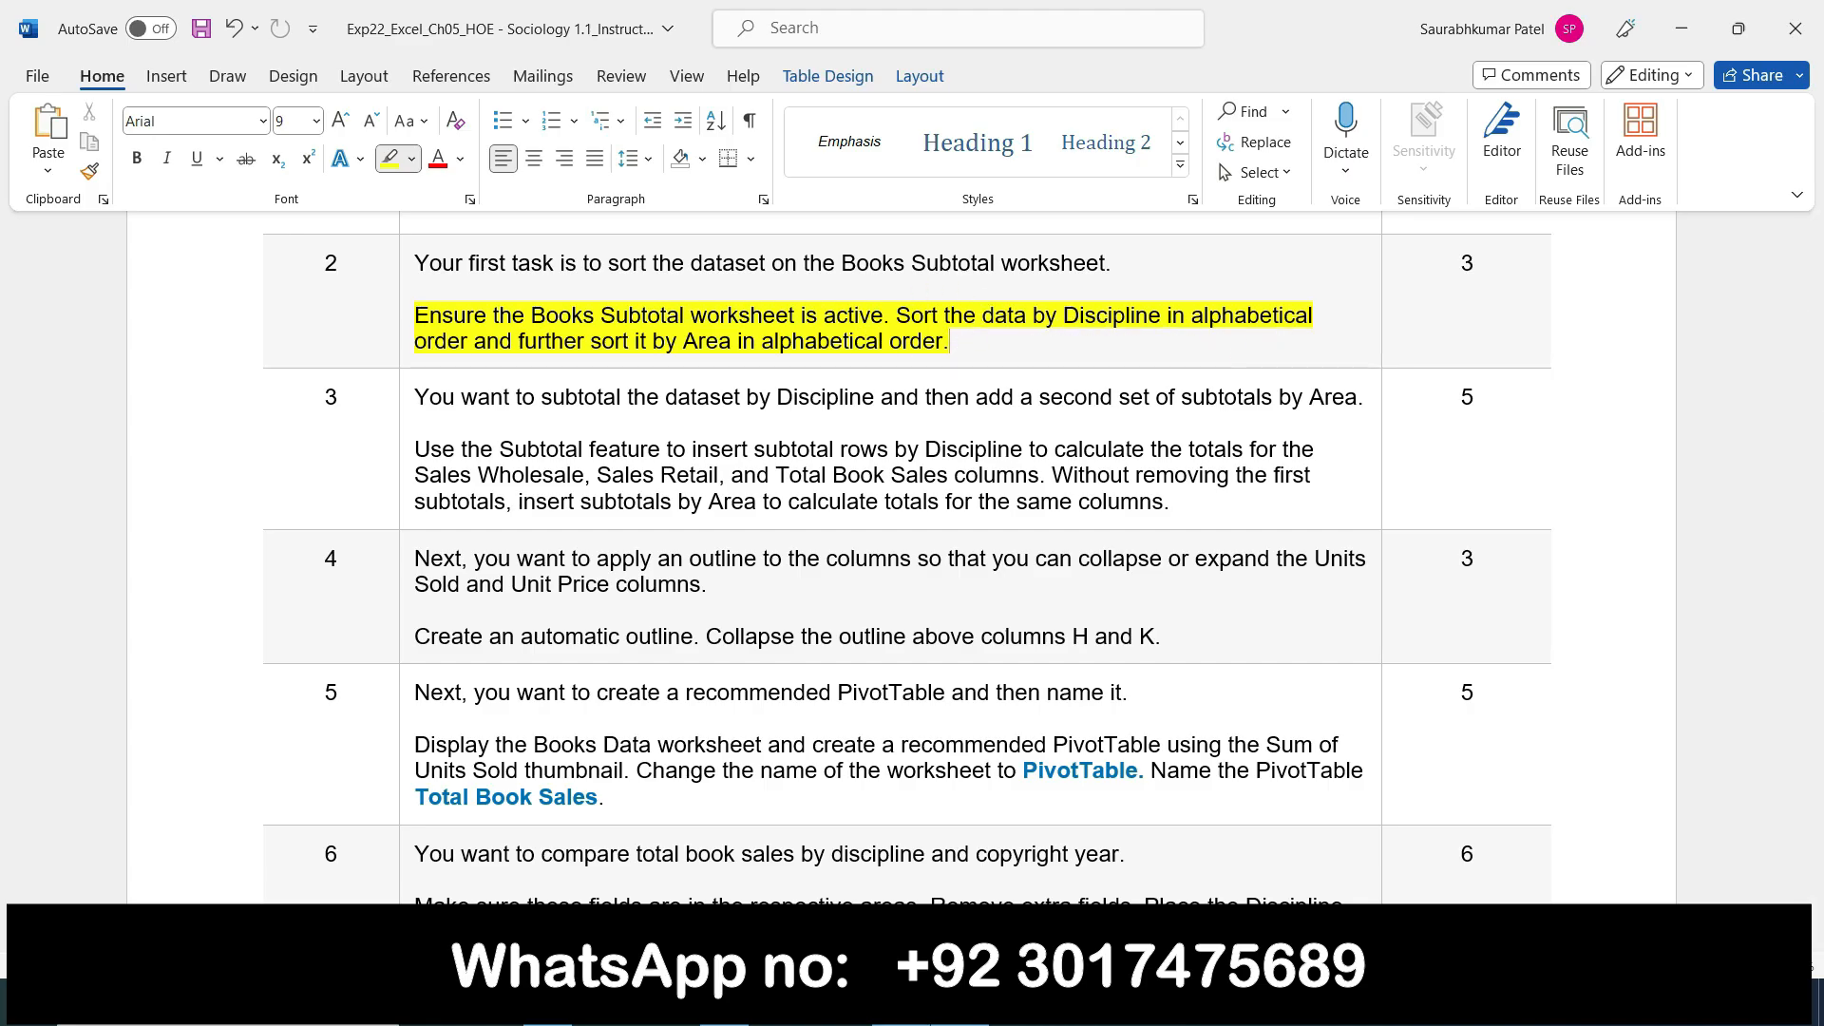
key("alt+Tab")
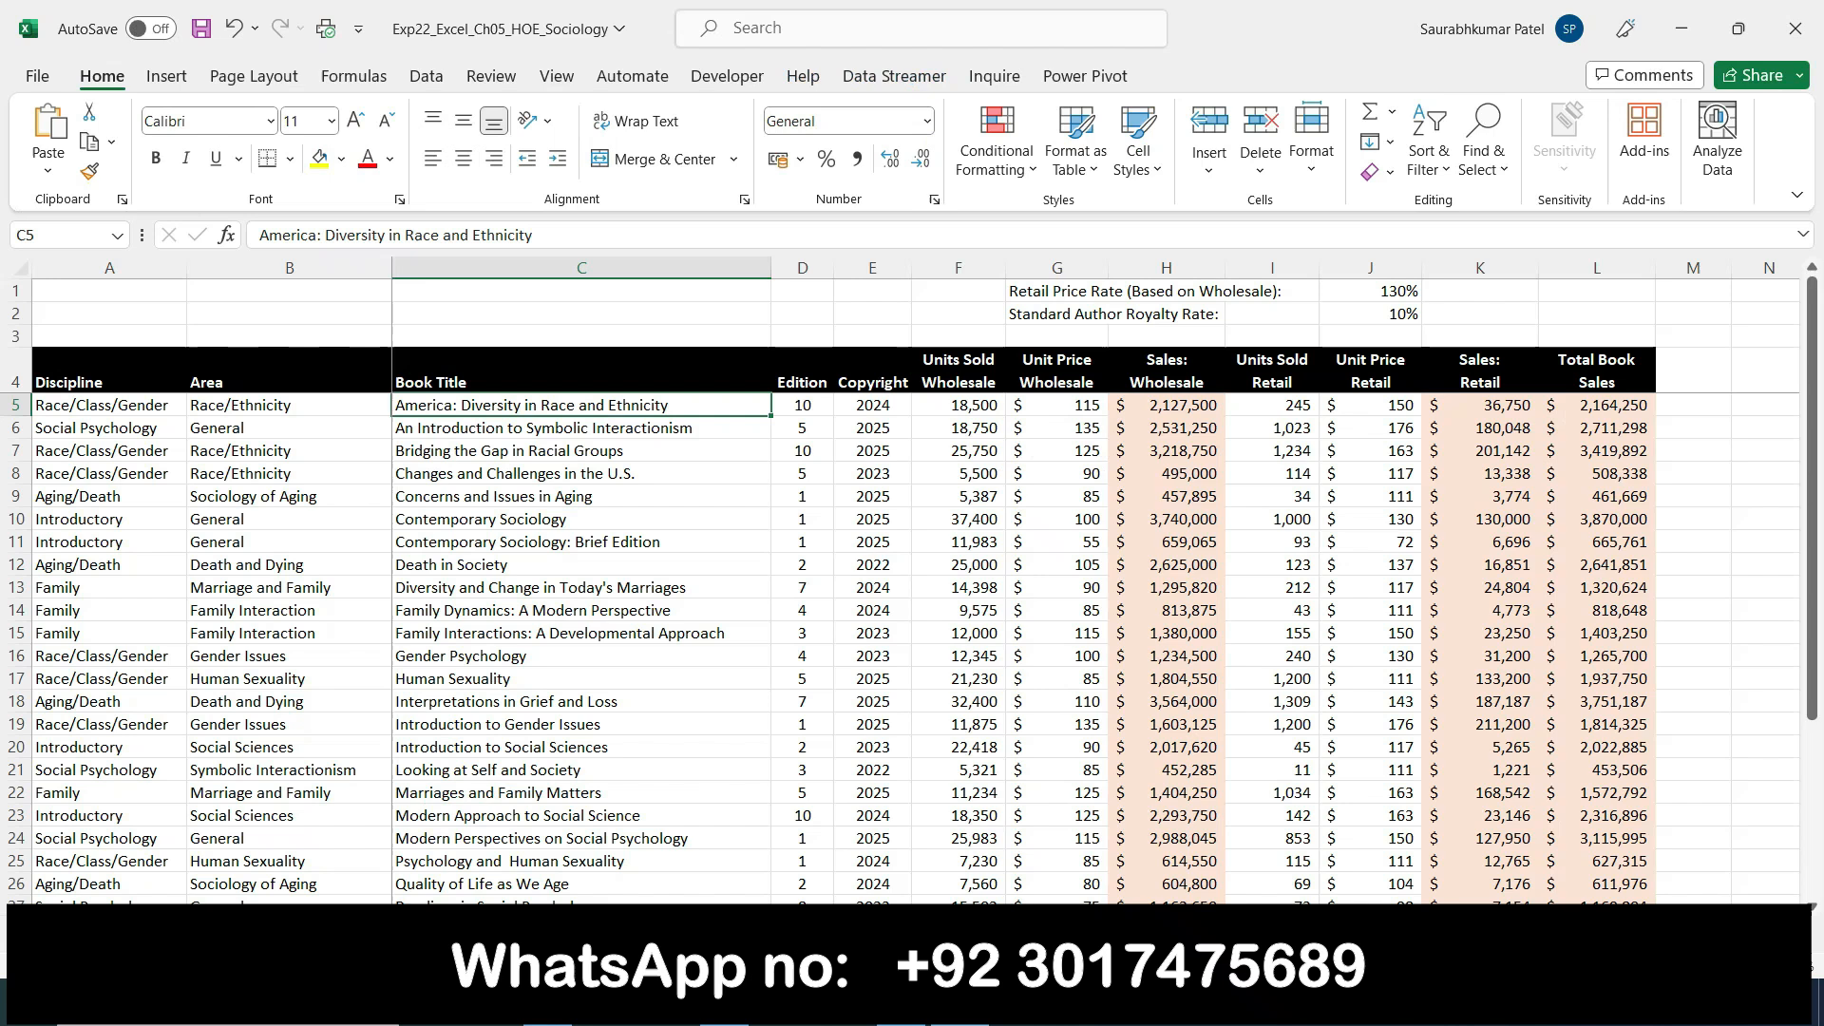
Start a custom sort of the book data with Discipline as the first level, by cell values from A to Z
left_click(1487, 142)
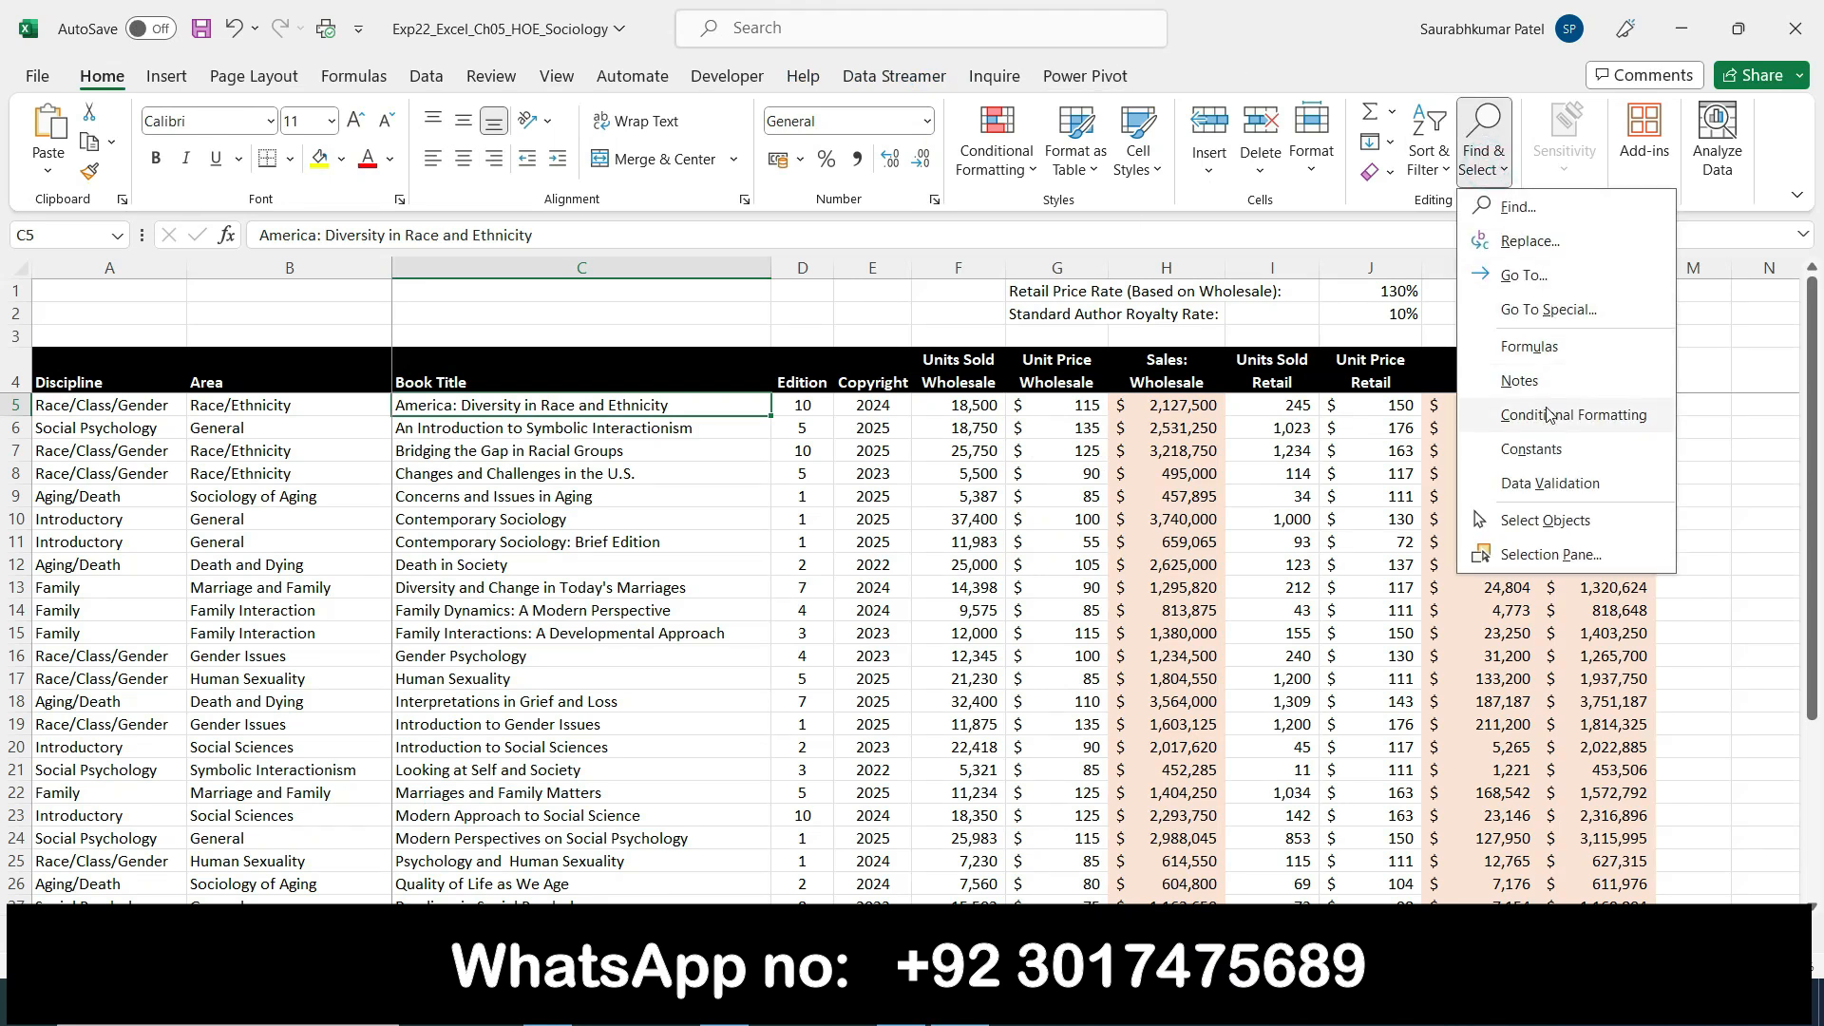
left_click(1428, 157)
left_click(1510, 274)
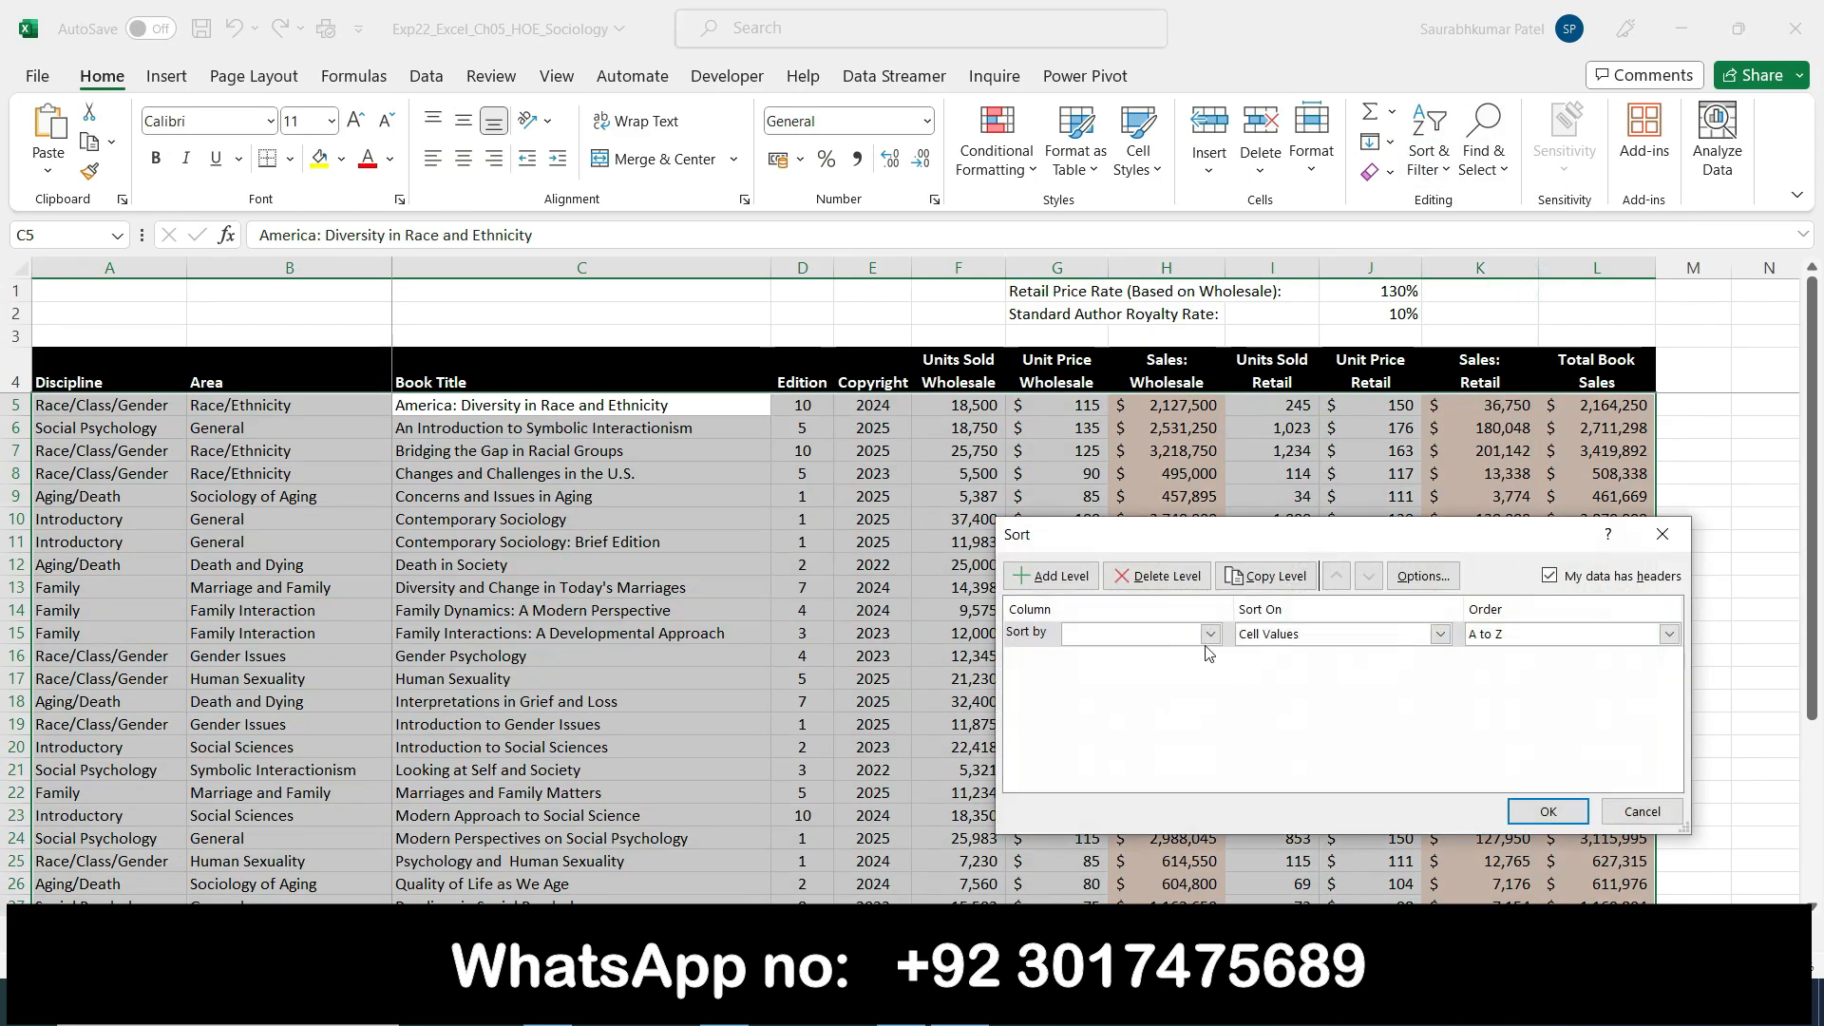
left_click(1209, 634)
left_click(1210, 635)
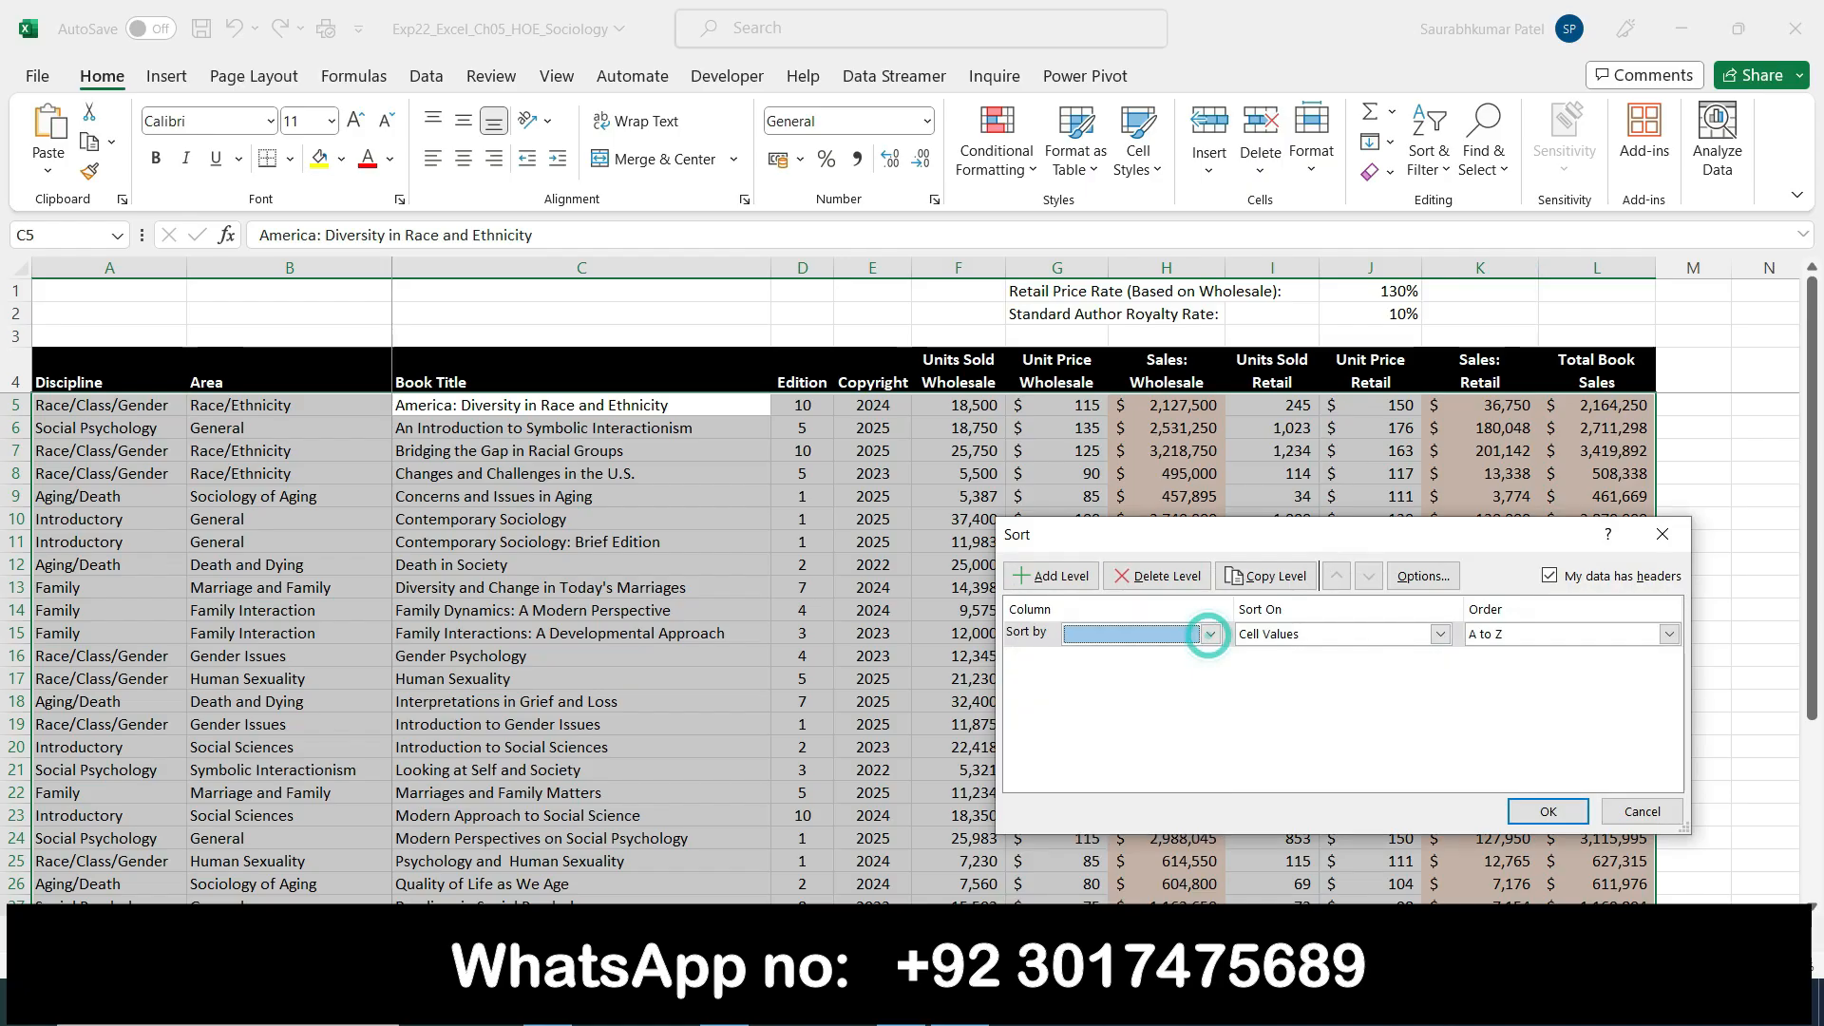
key("alt+Tab")
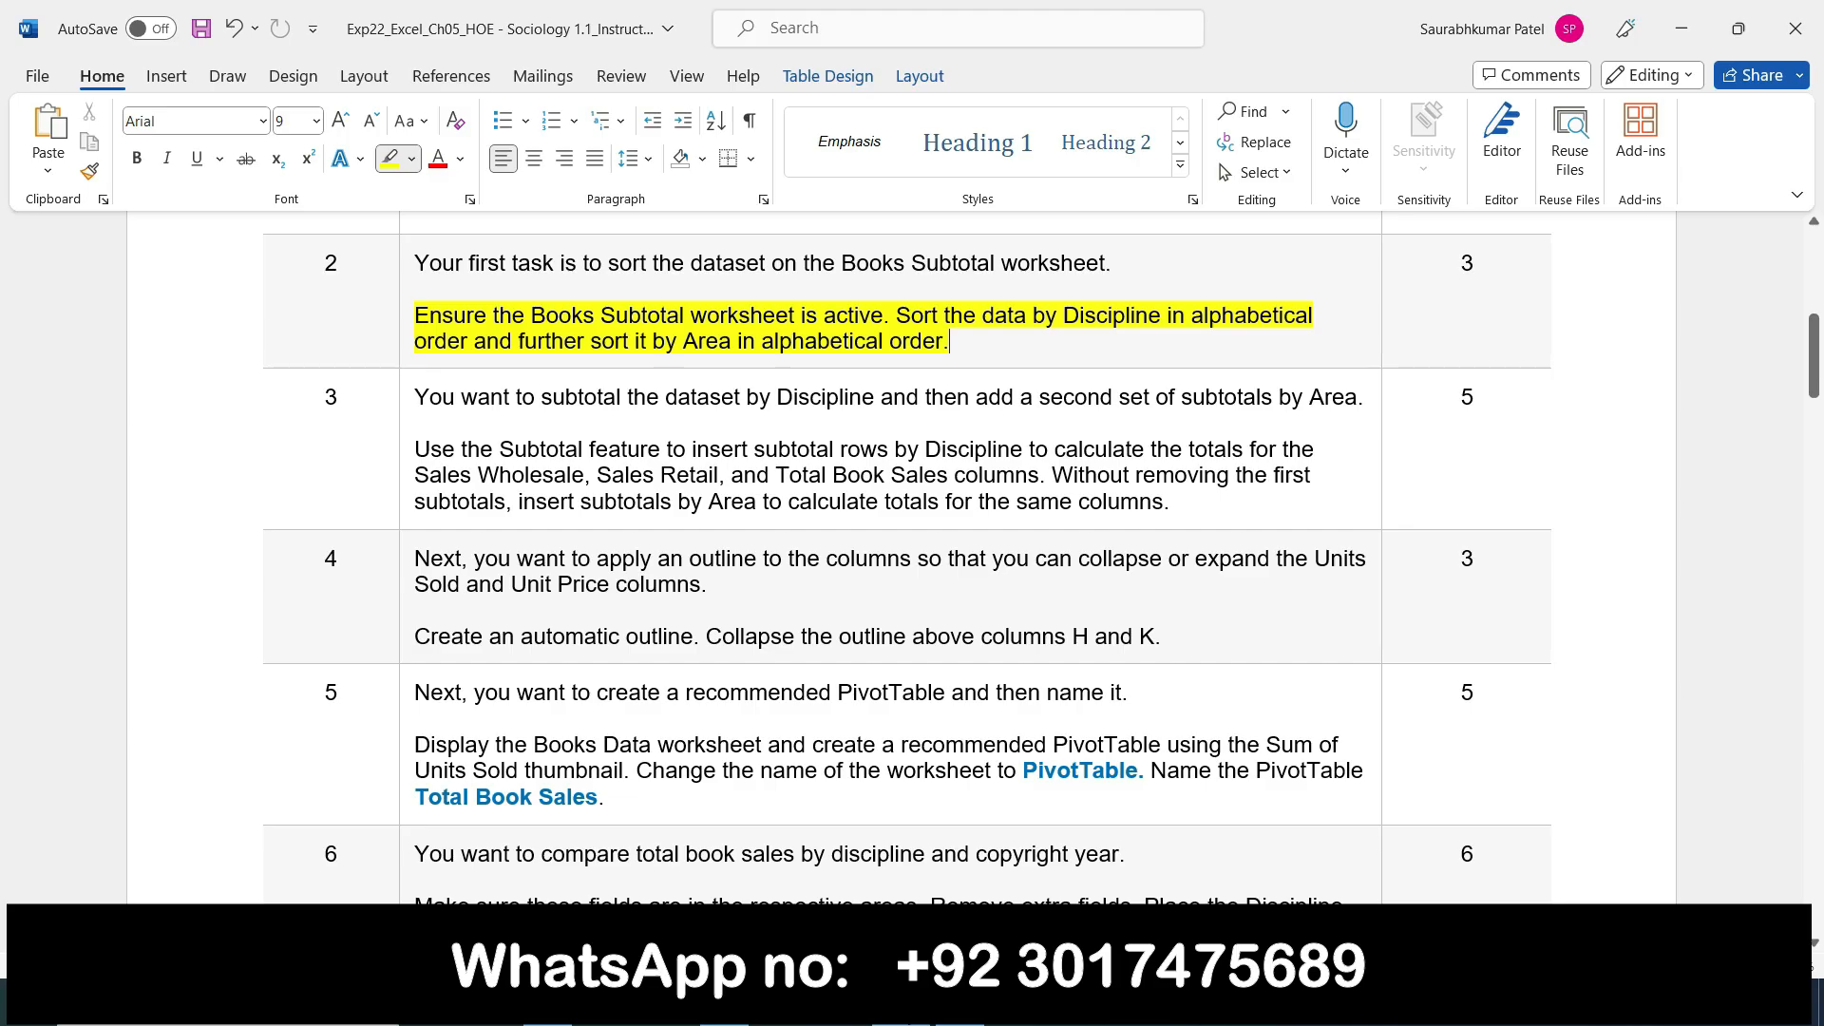
key("alt+Tab")
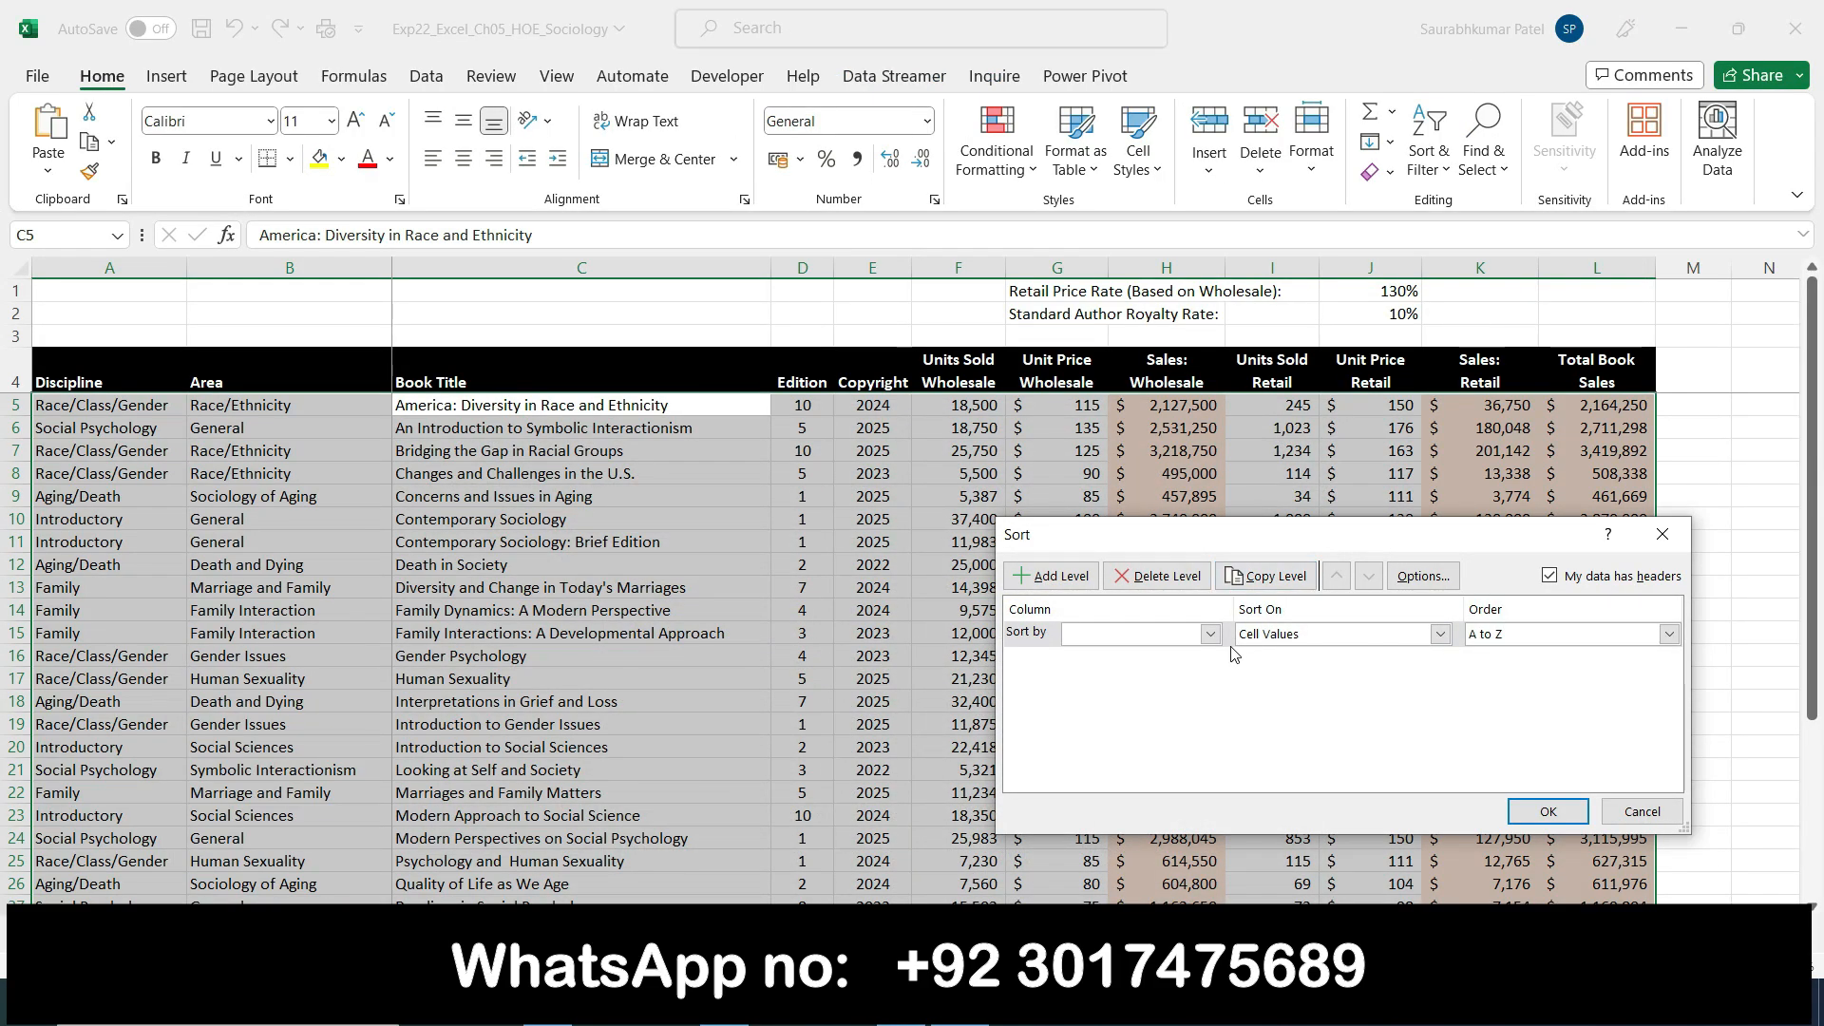
left_click(1211, 634)
left_click(1141, 655)
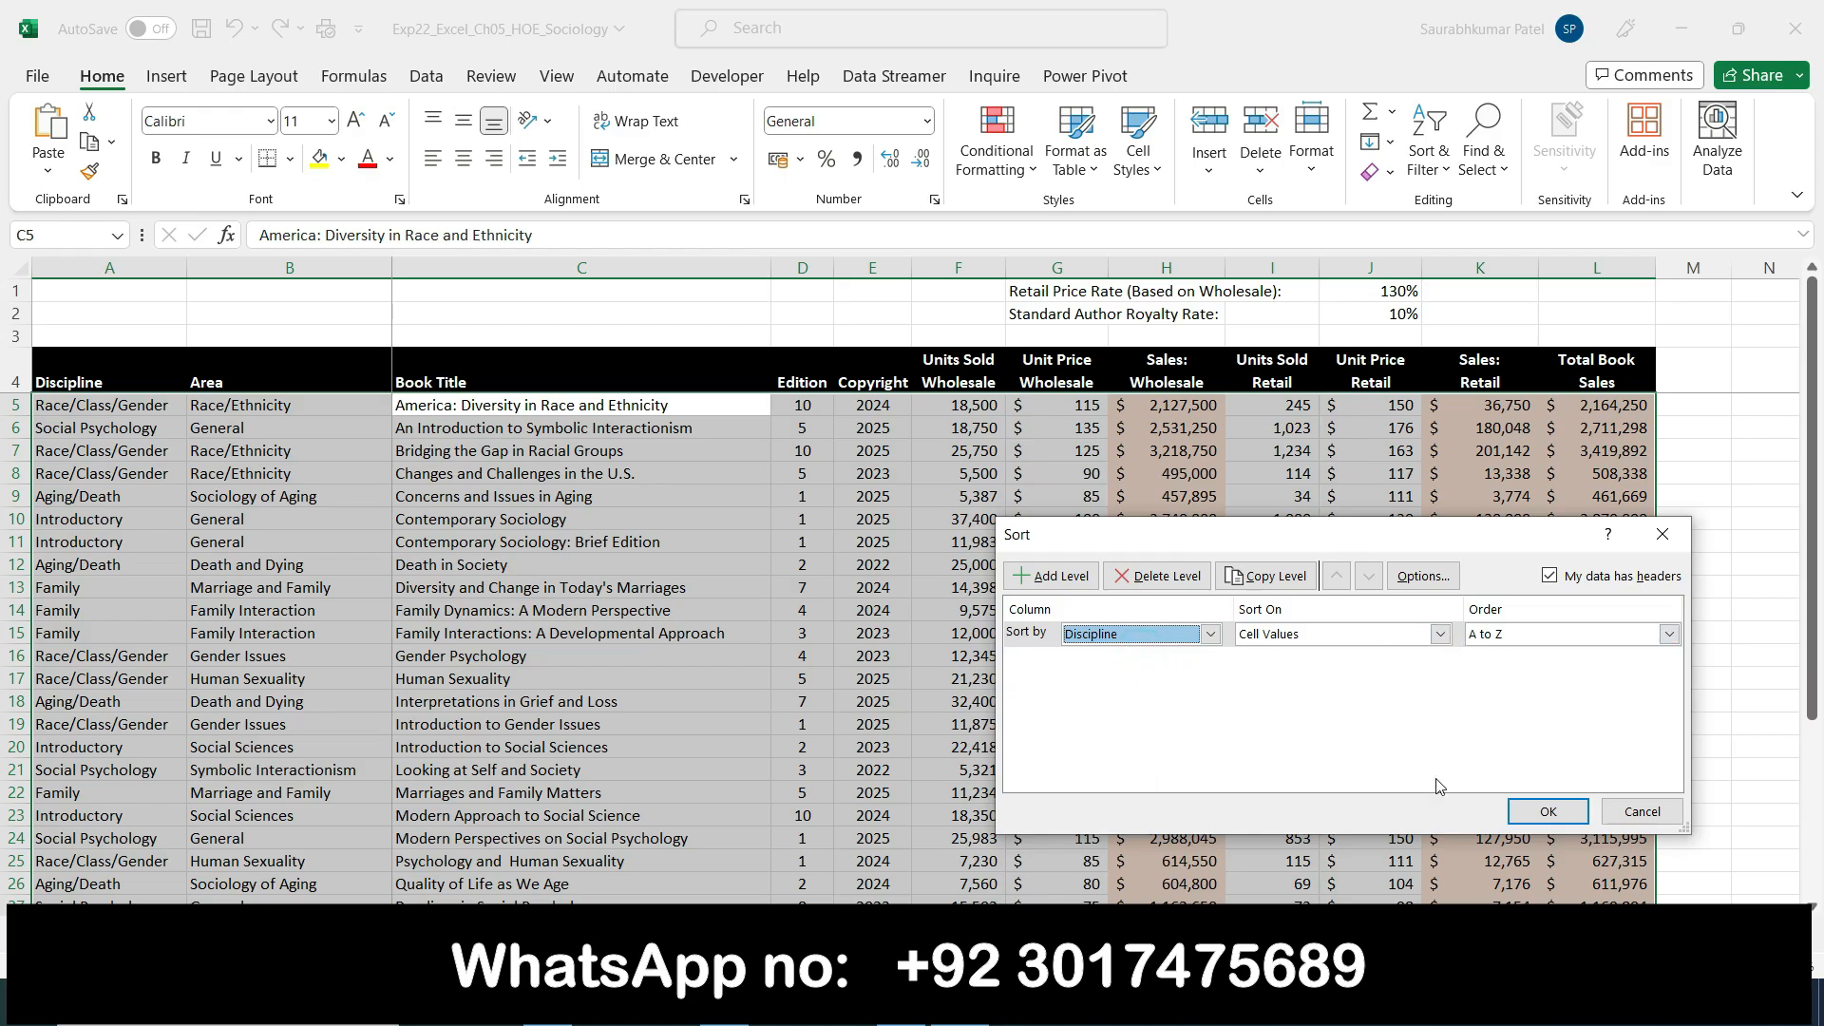
Add Area as a second sort level, by cell values from A to Z, and apply the sort
left_click(1045, 580)
left_click(901, 1004)
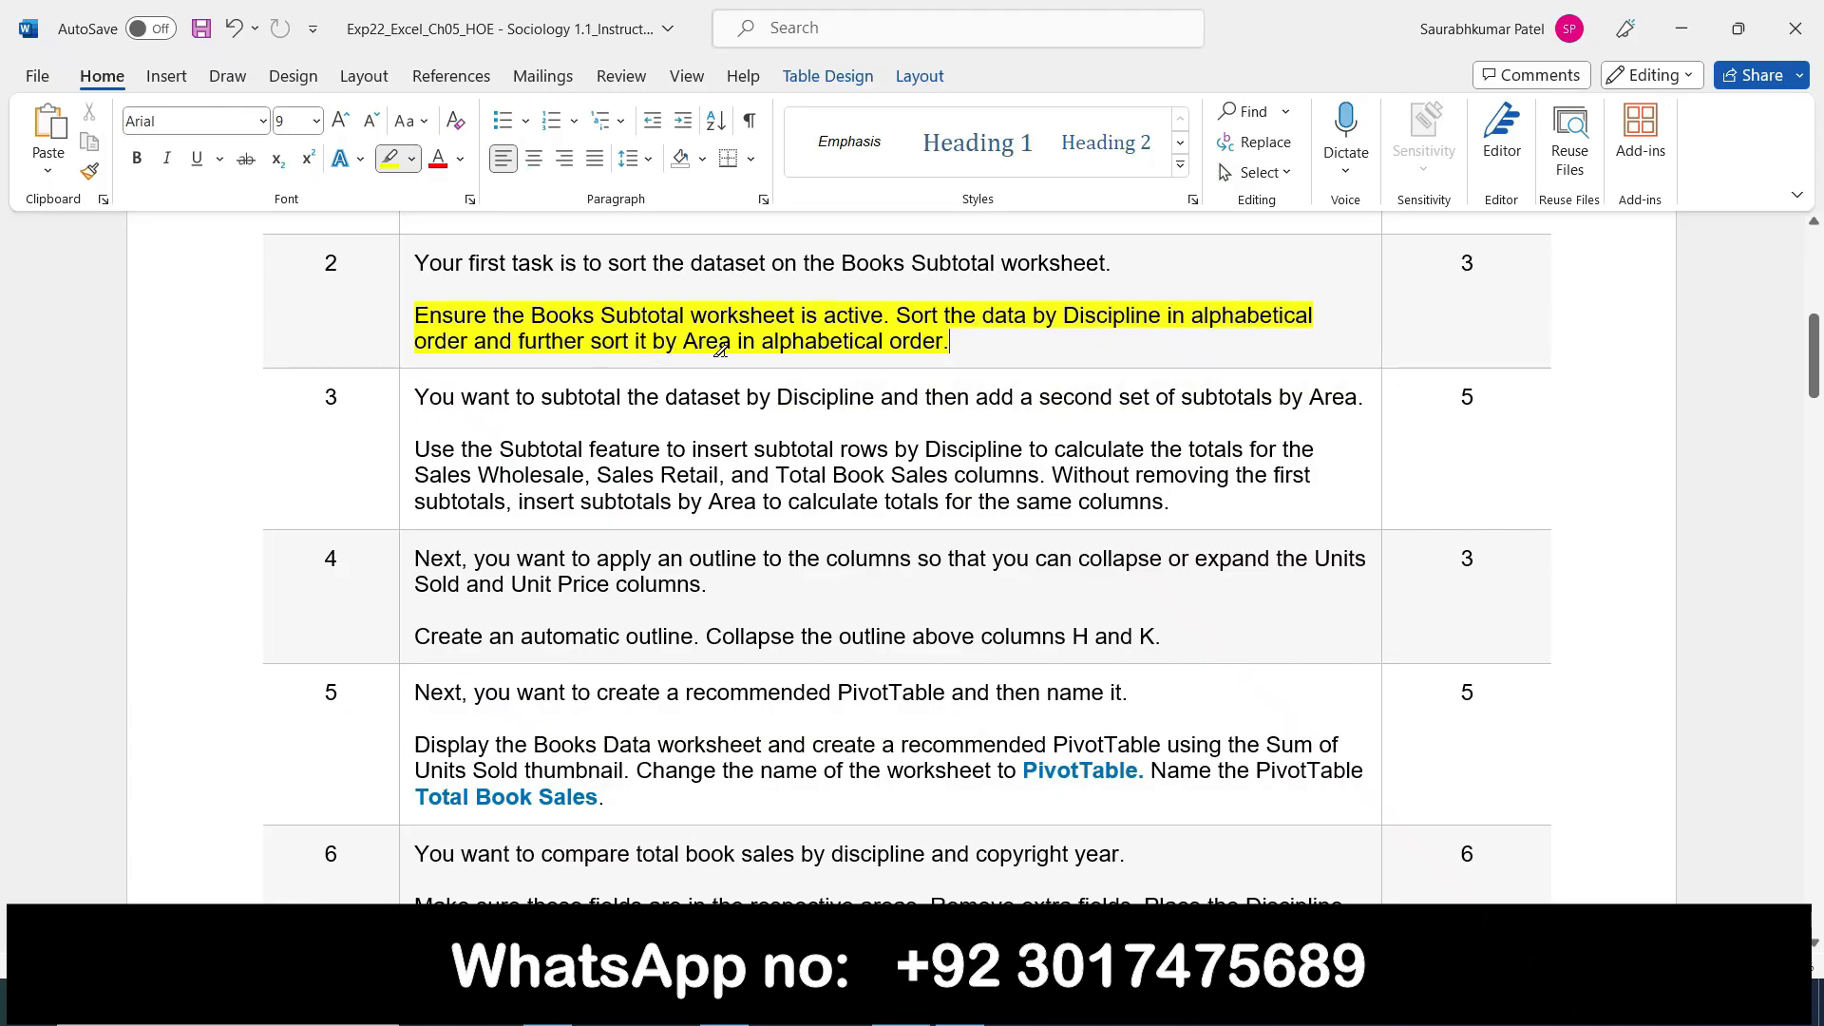
left_click(960, 1003)
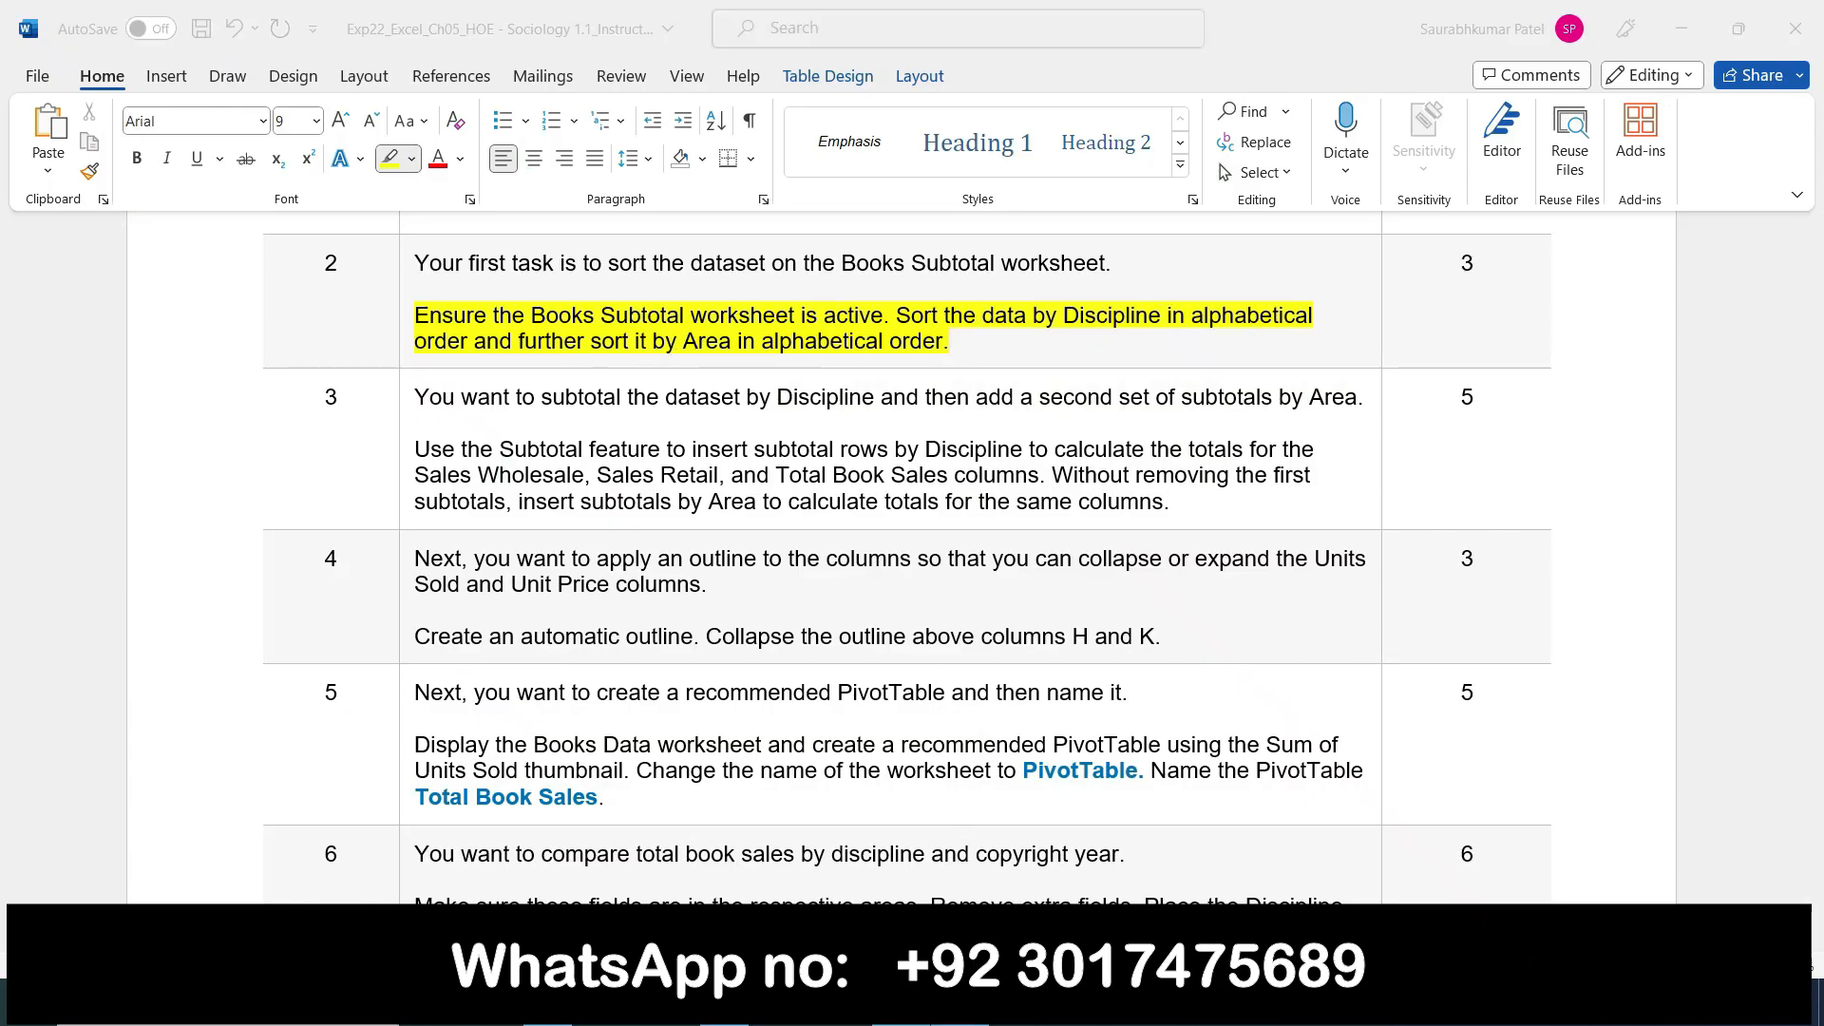
left_click(1210, 659)
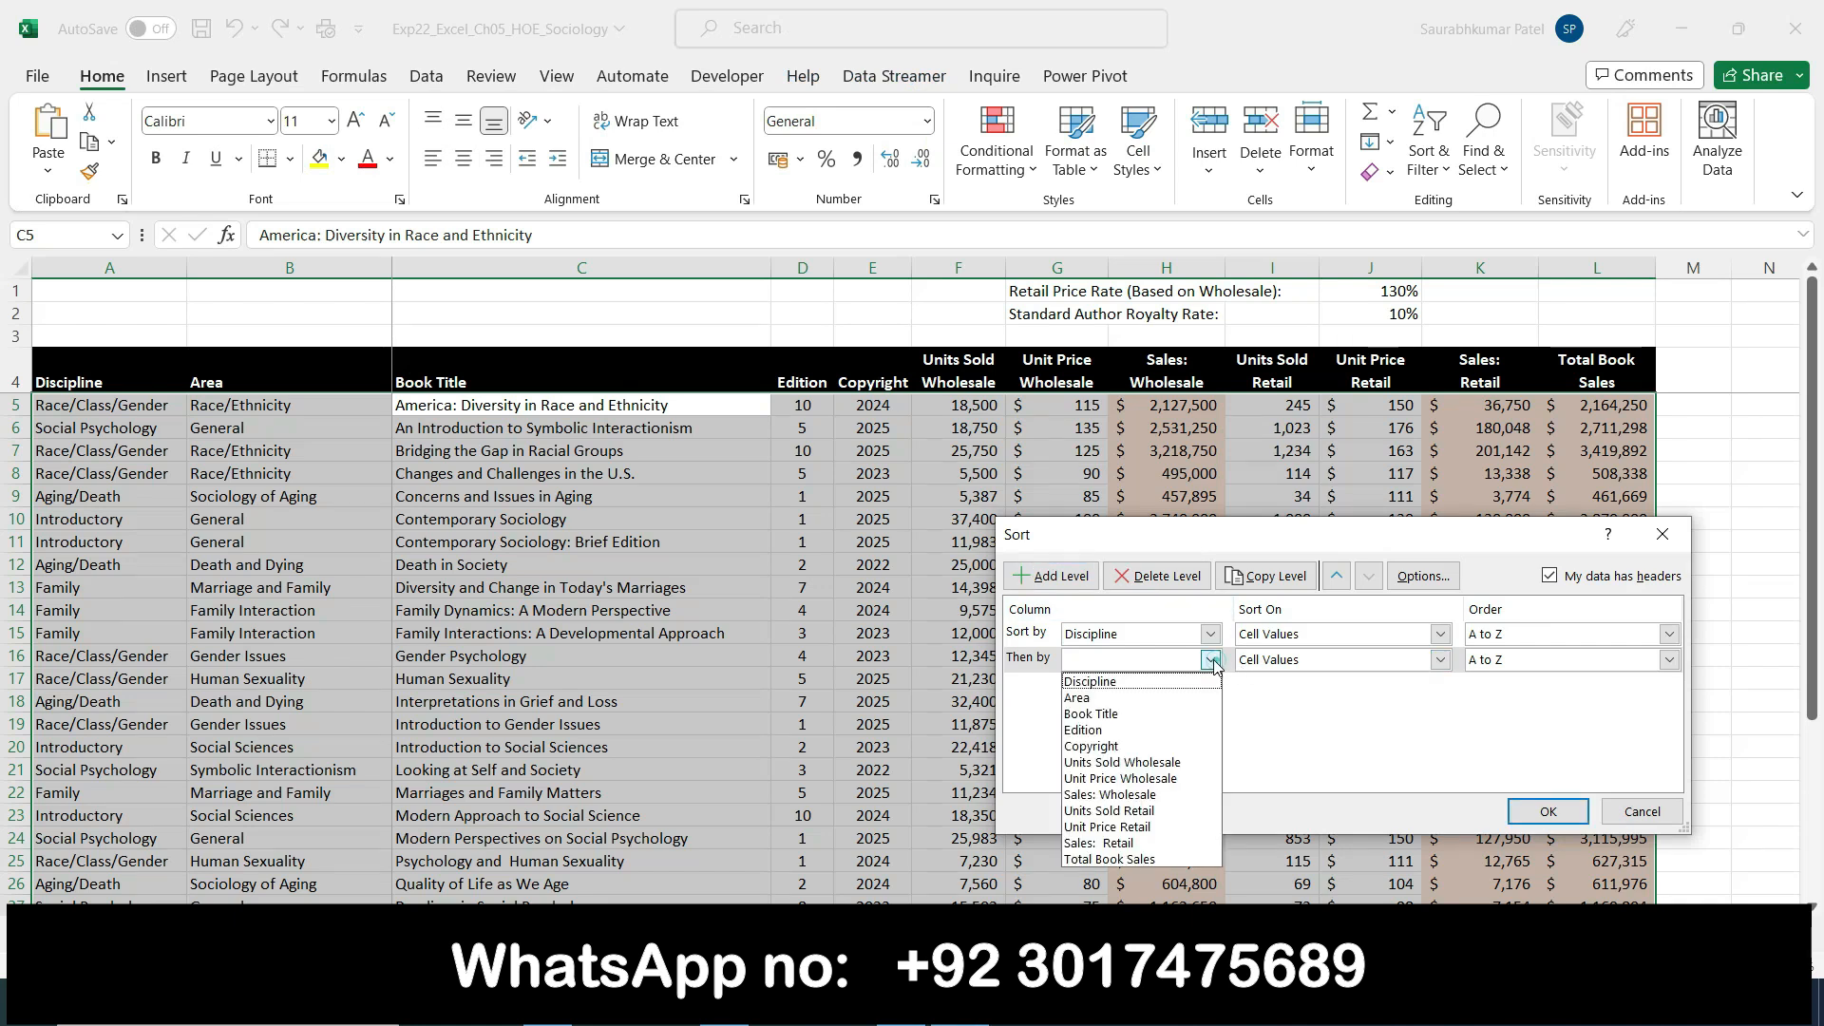
left_click(1108, 705)
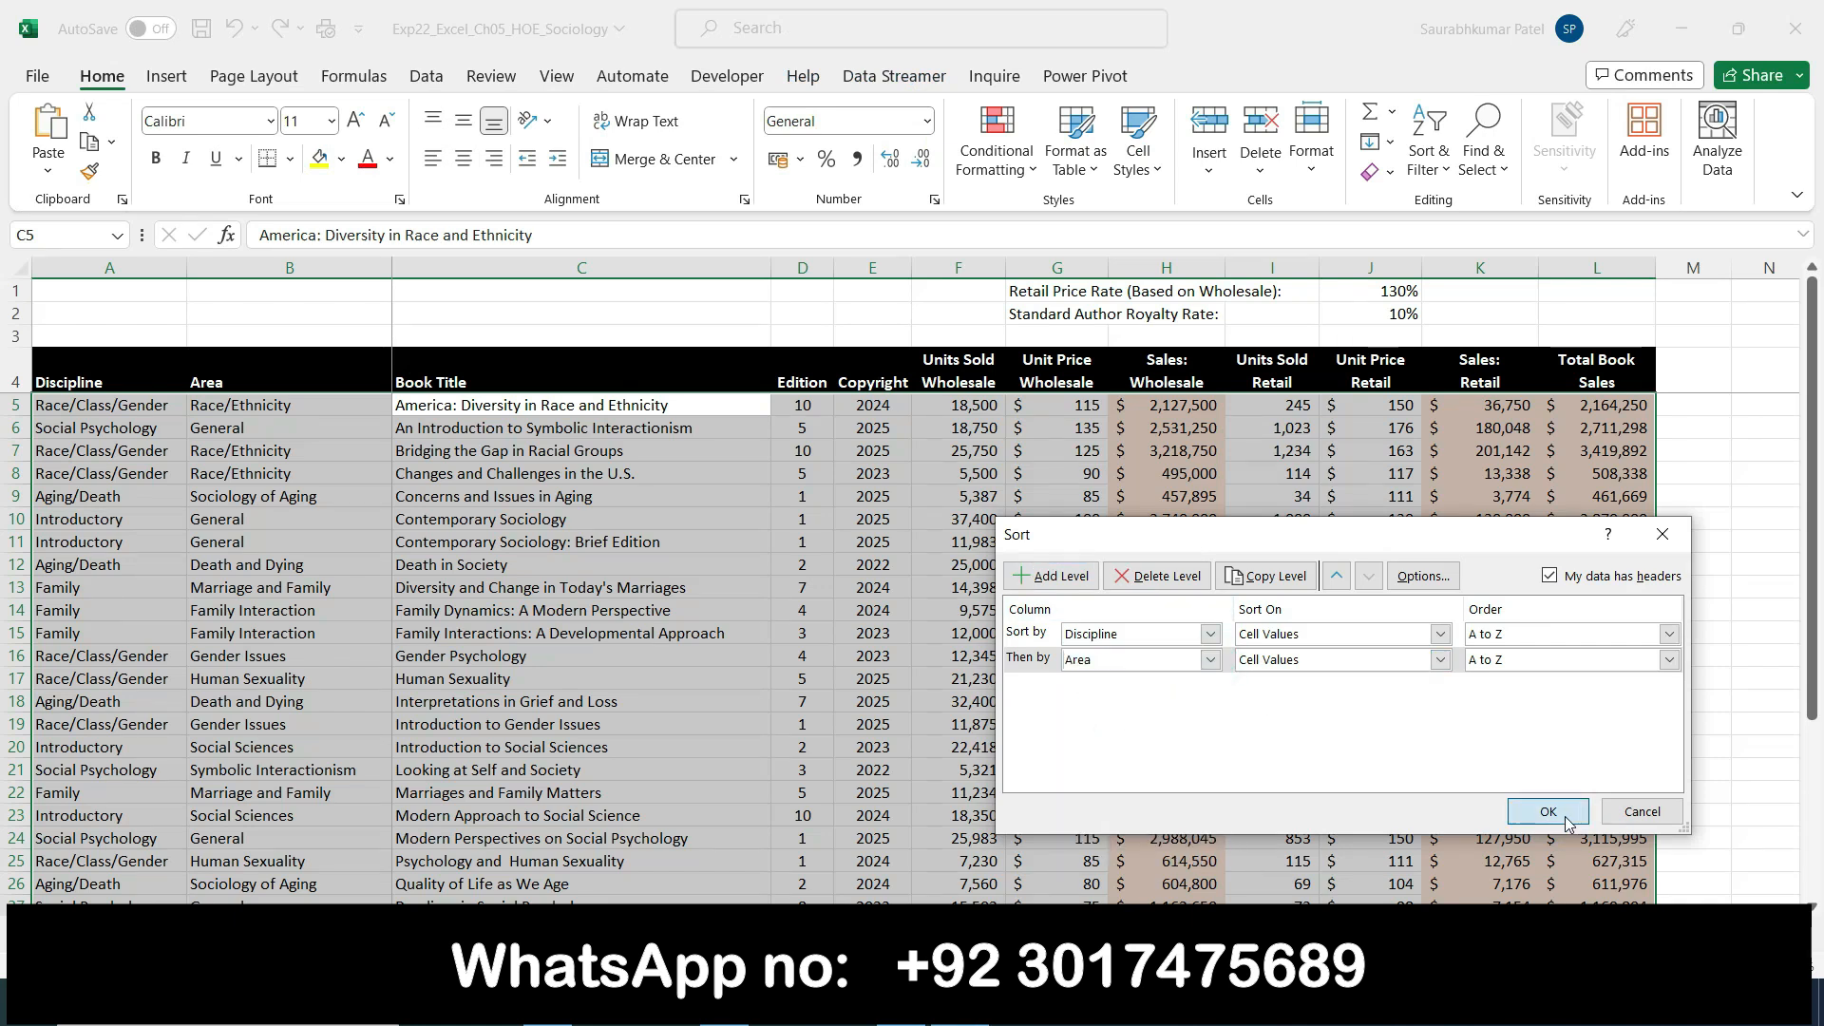
left_click(1548, 812)
In the Word instructions, clear the highlight from step 2's text and highlight its step number and points in yellow
left_click(901, 1003)
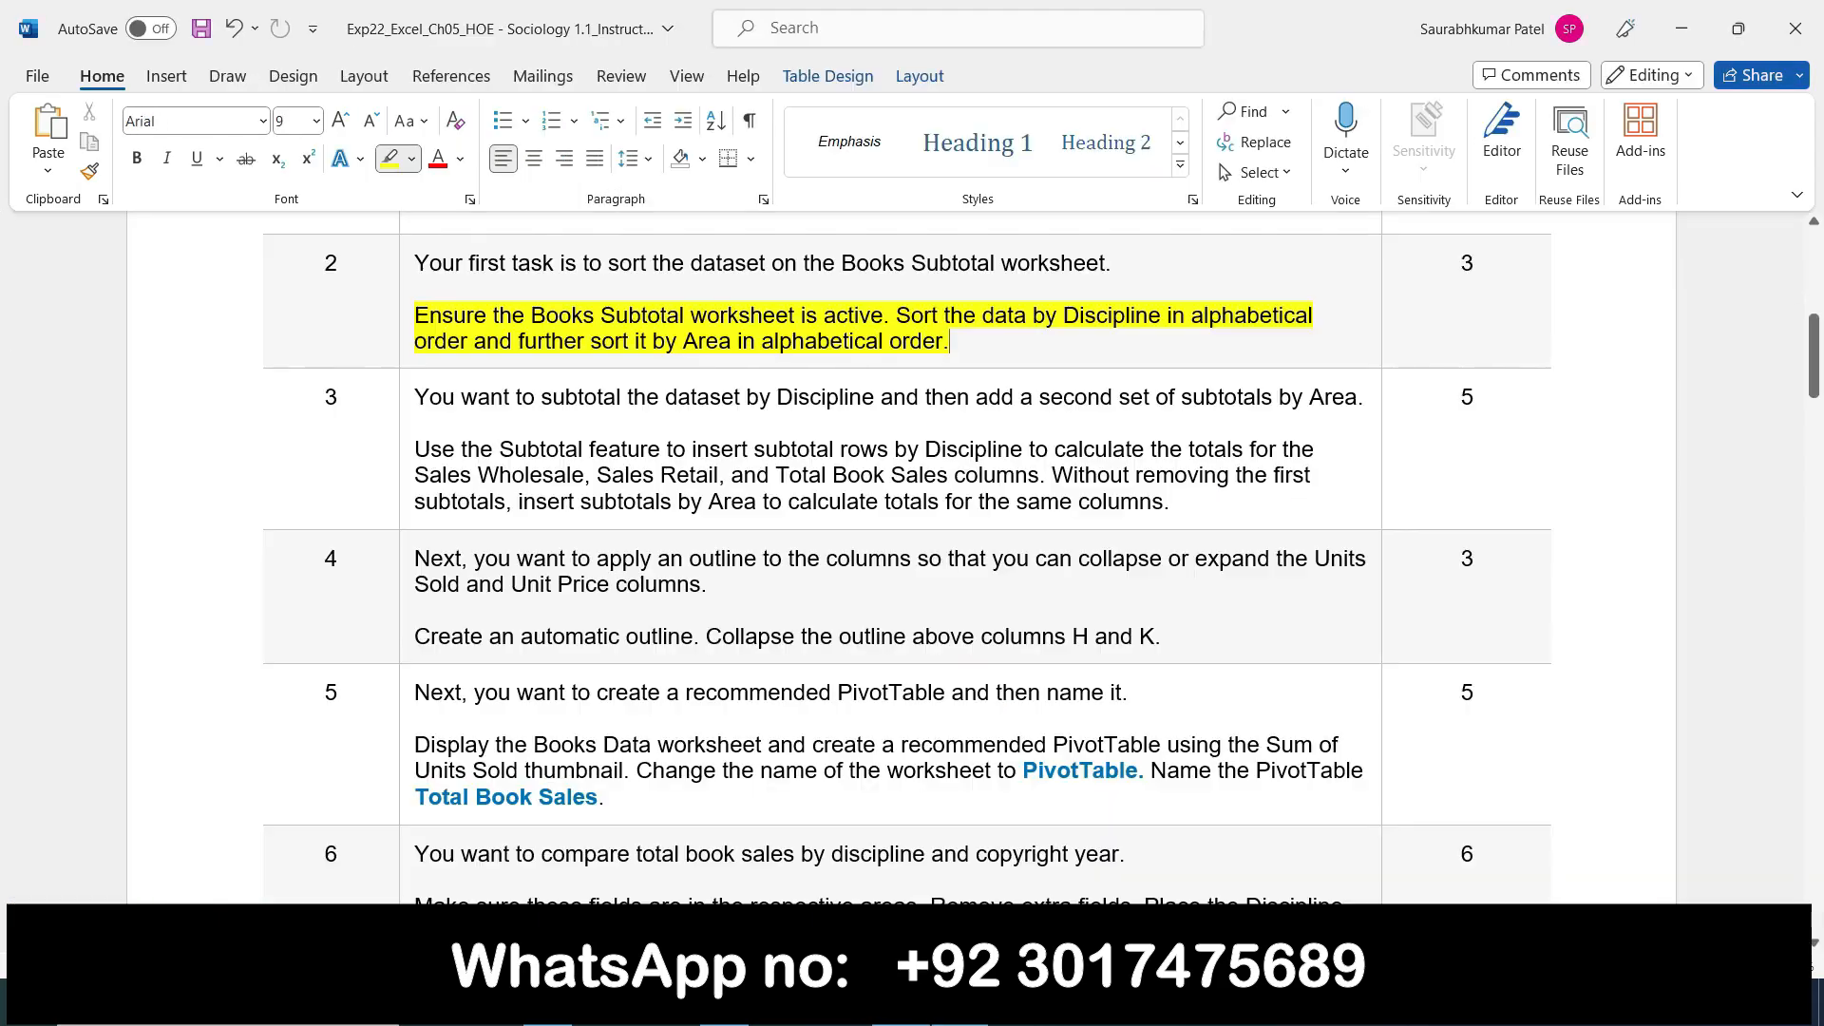
double_click(408, 271)
left_click(407, 271)
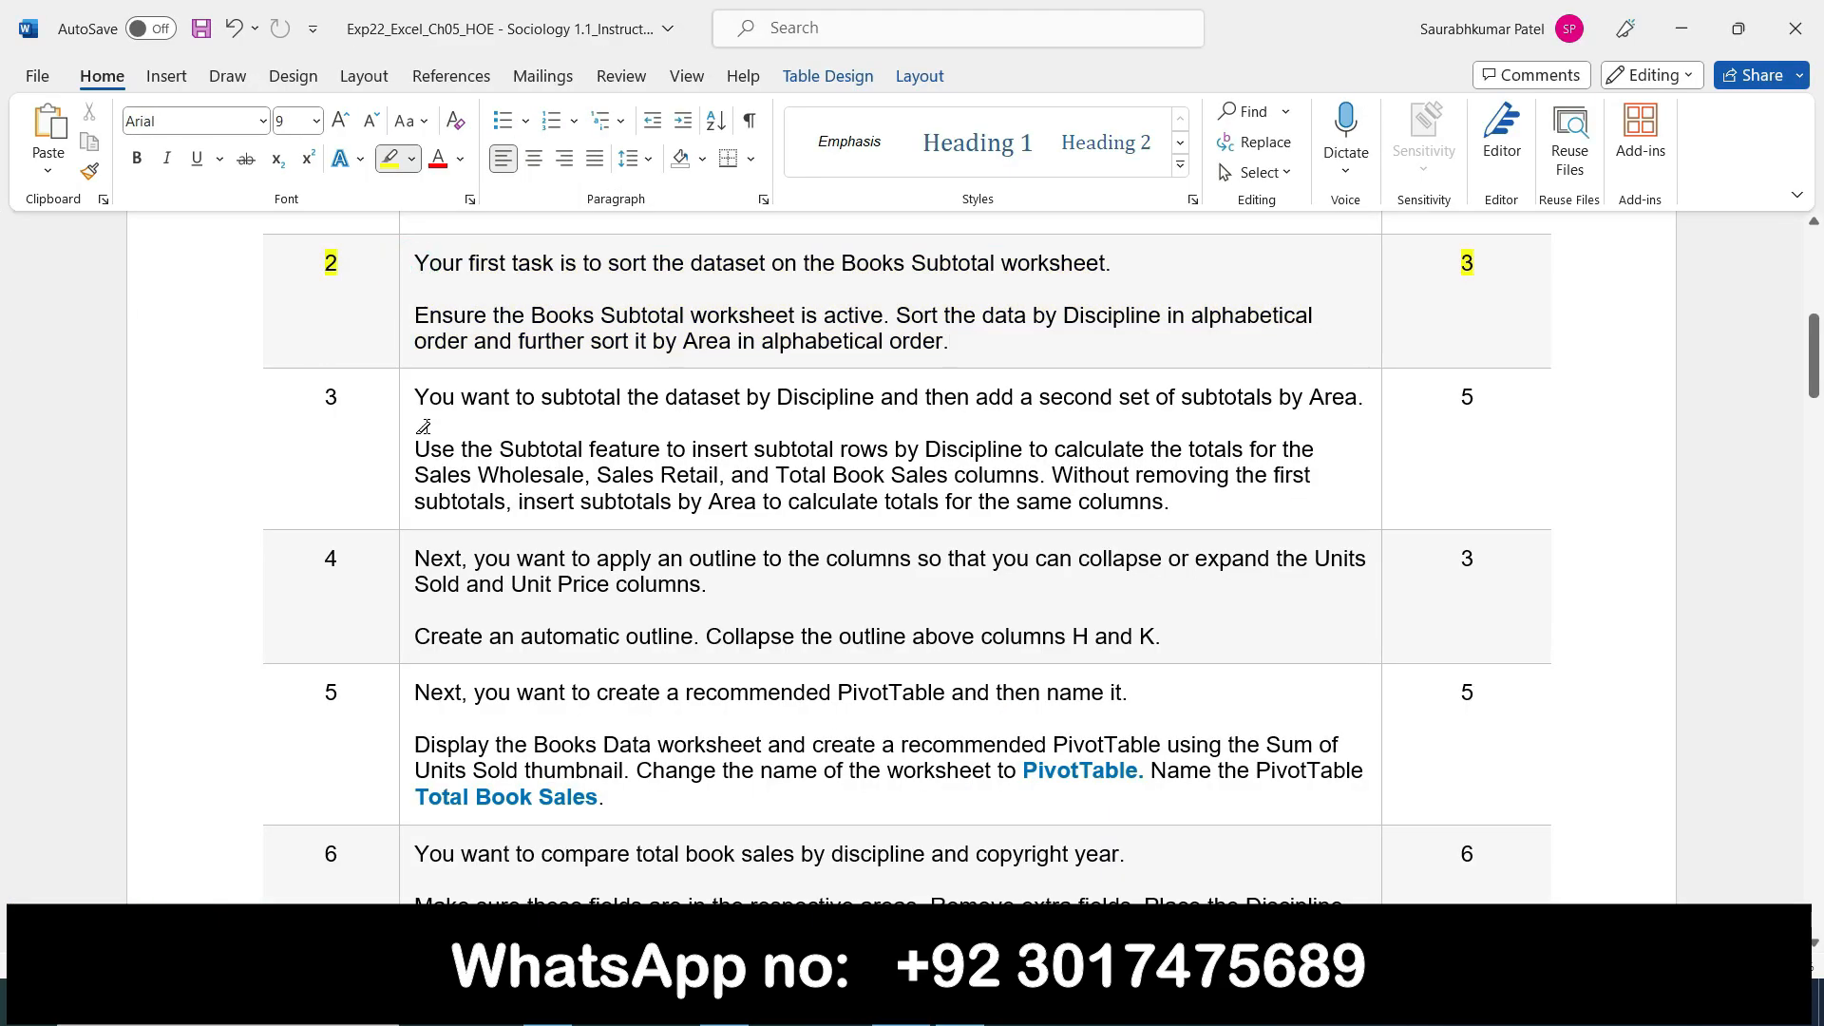
Highlight step 3's instruction on inserting Discipline subtotals for Sales Wholesale, Sales Retail and Total Book Sales, and switch to the Excel workbook
mouse_move(501, 442)
left_mouse_down()
mouse_move(1045, 475)
mouse_move(1127, 450)
left_mouse_up()
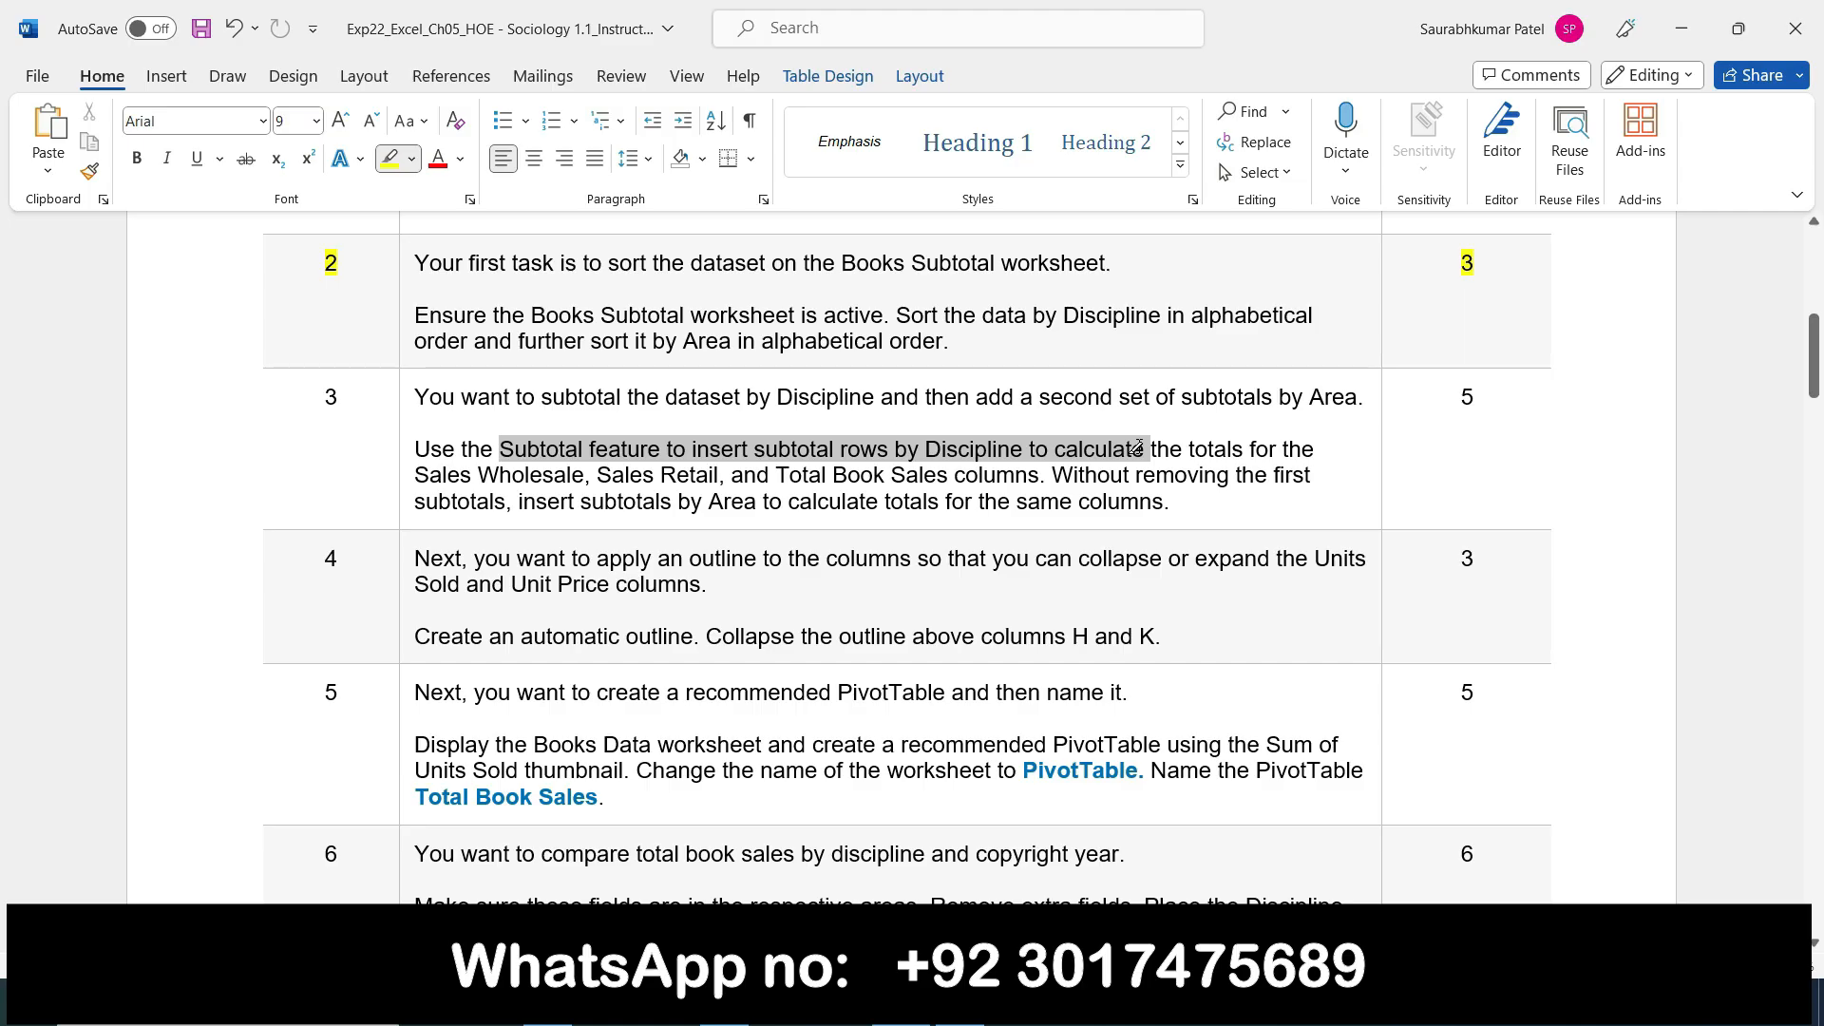
mouse_move(1138, 448)
left_mouse_down()
mouse_move(1287, 467)
mouse_move(1173, 452)
mouse_move(1042, 478)
left_mouse_up()
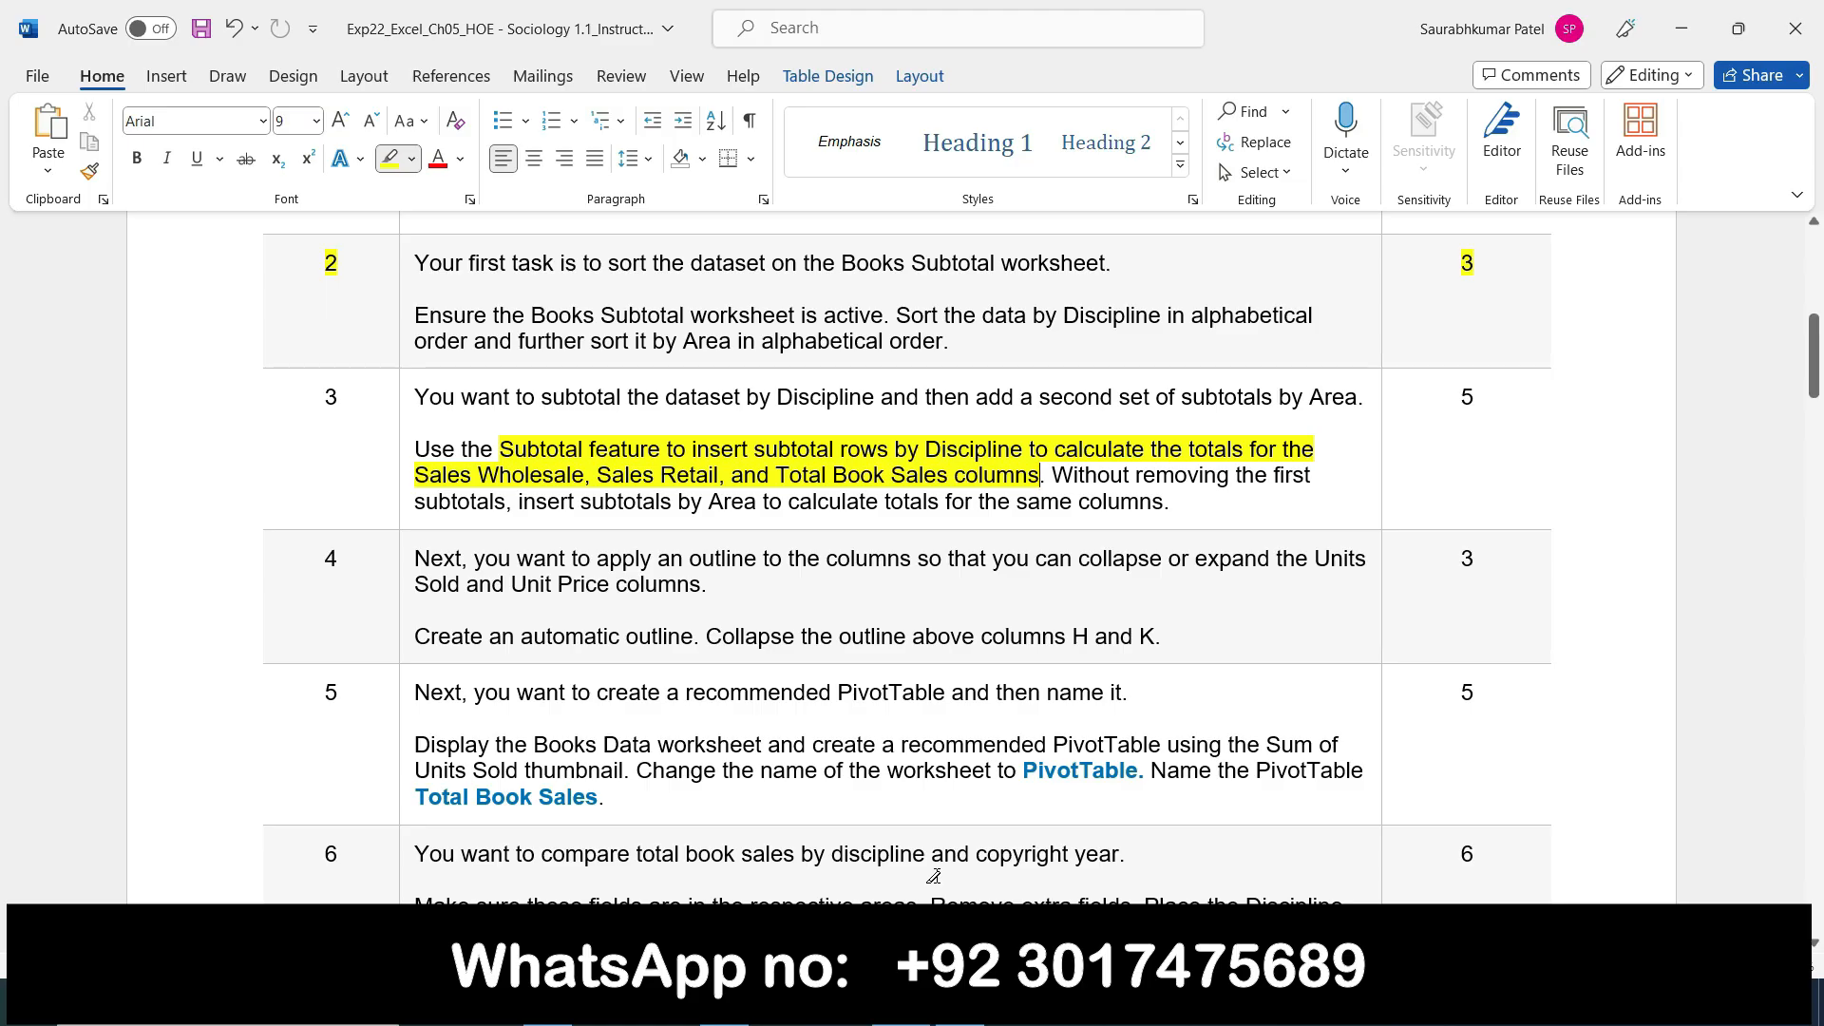
left_click(959, 1003)
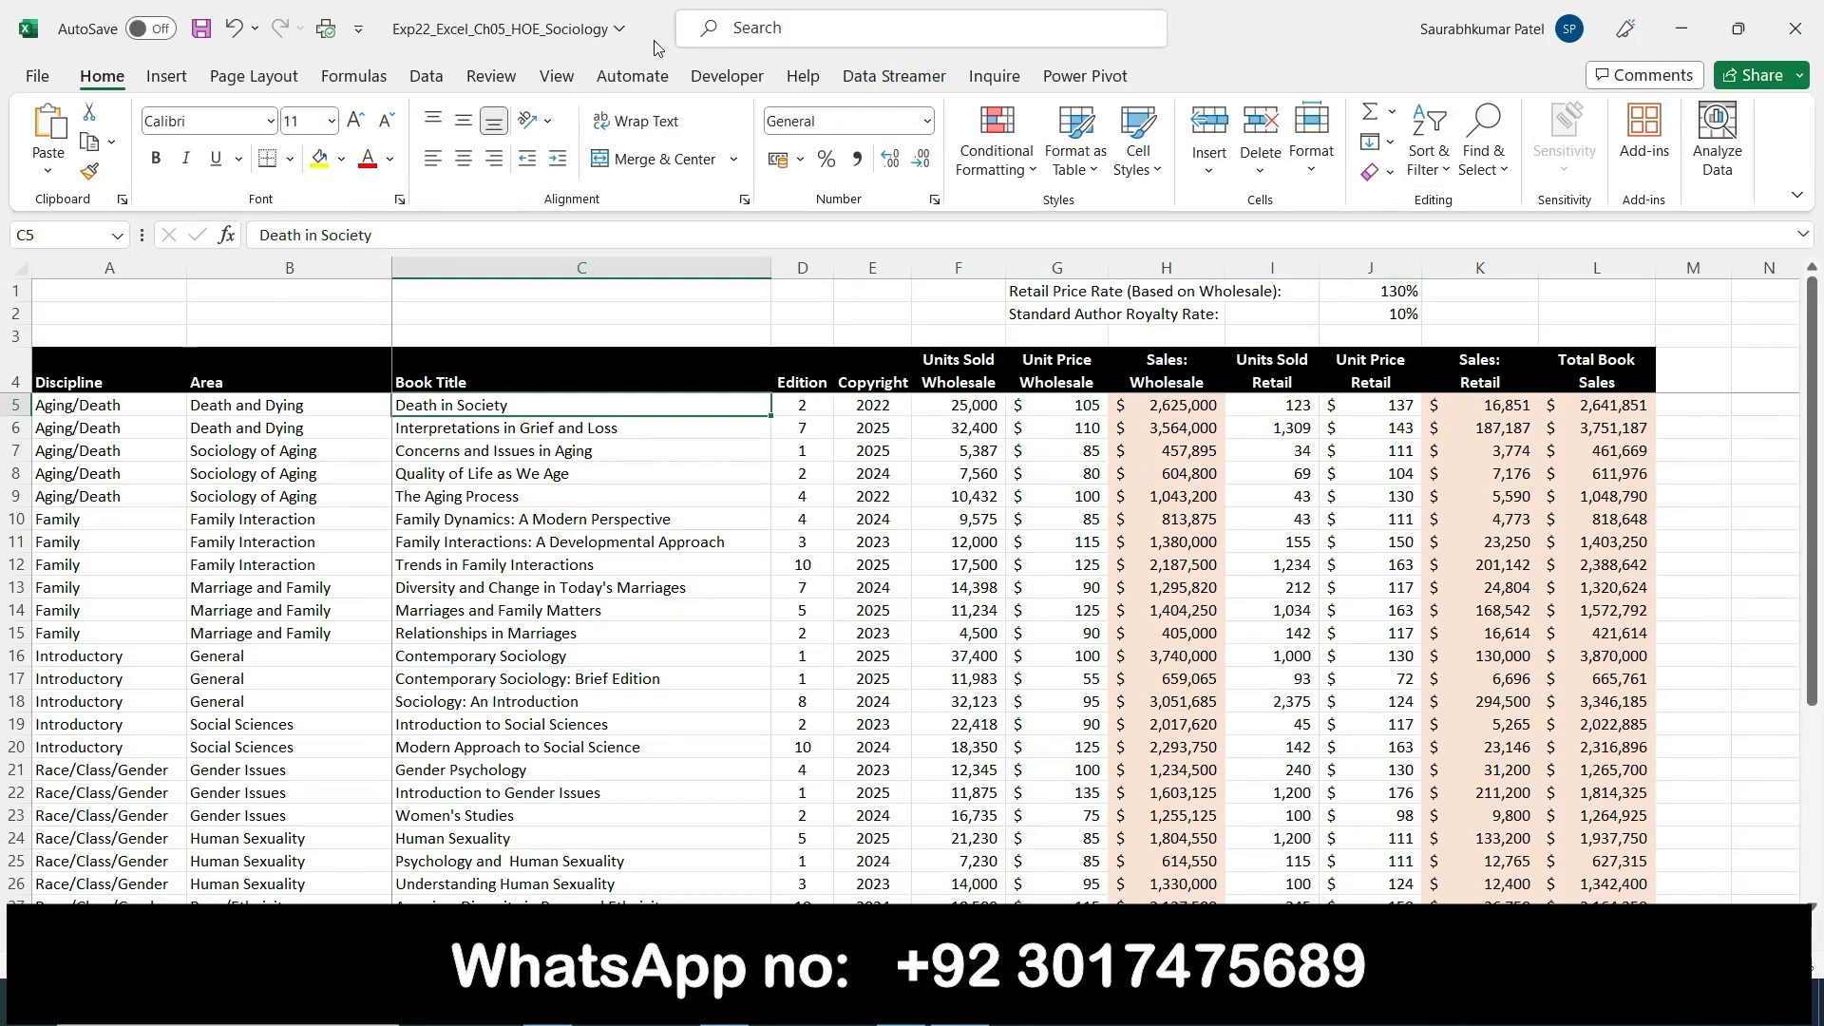
Start a Subtotal of the book data at each change in Discipline with the Sum function, checking step 3 in the Word instructions
left_click(429, 78)
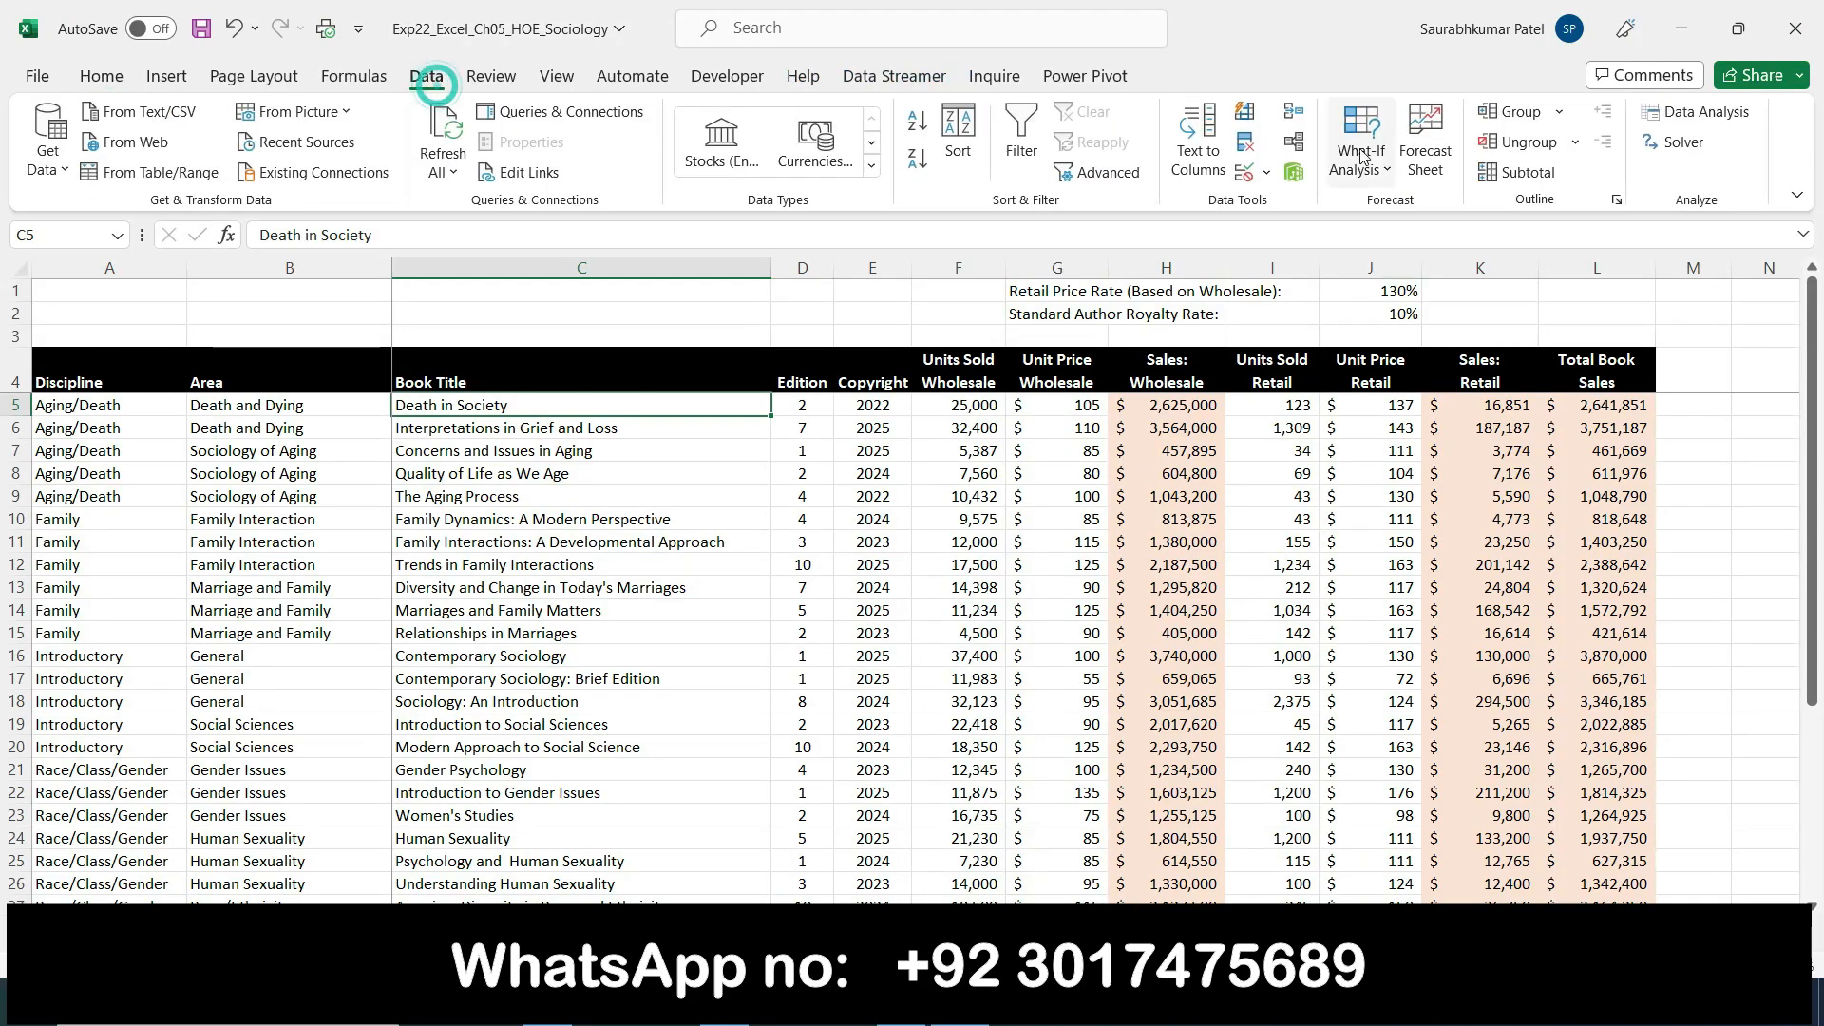
left_click(1520, 172)
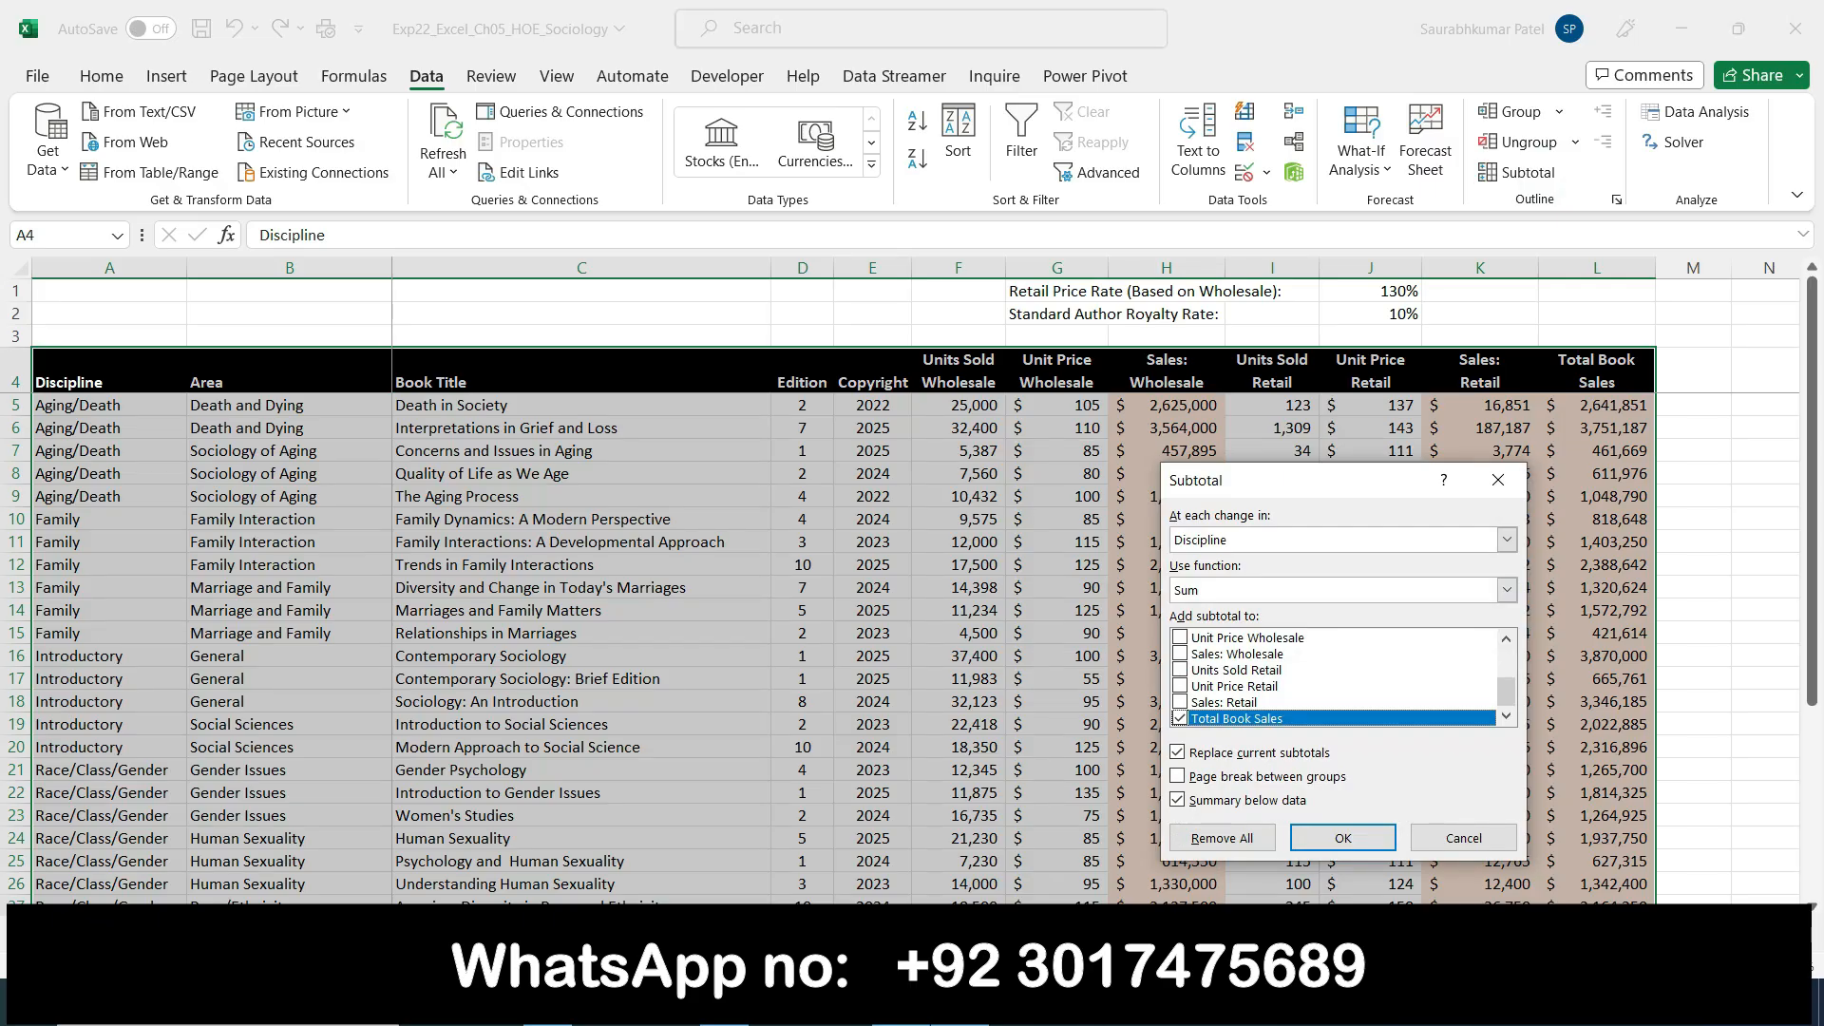
left_click(900, 1002)
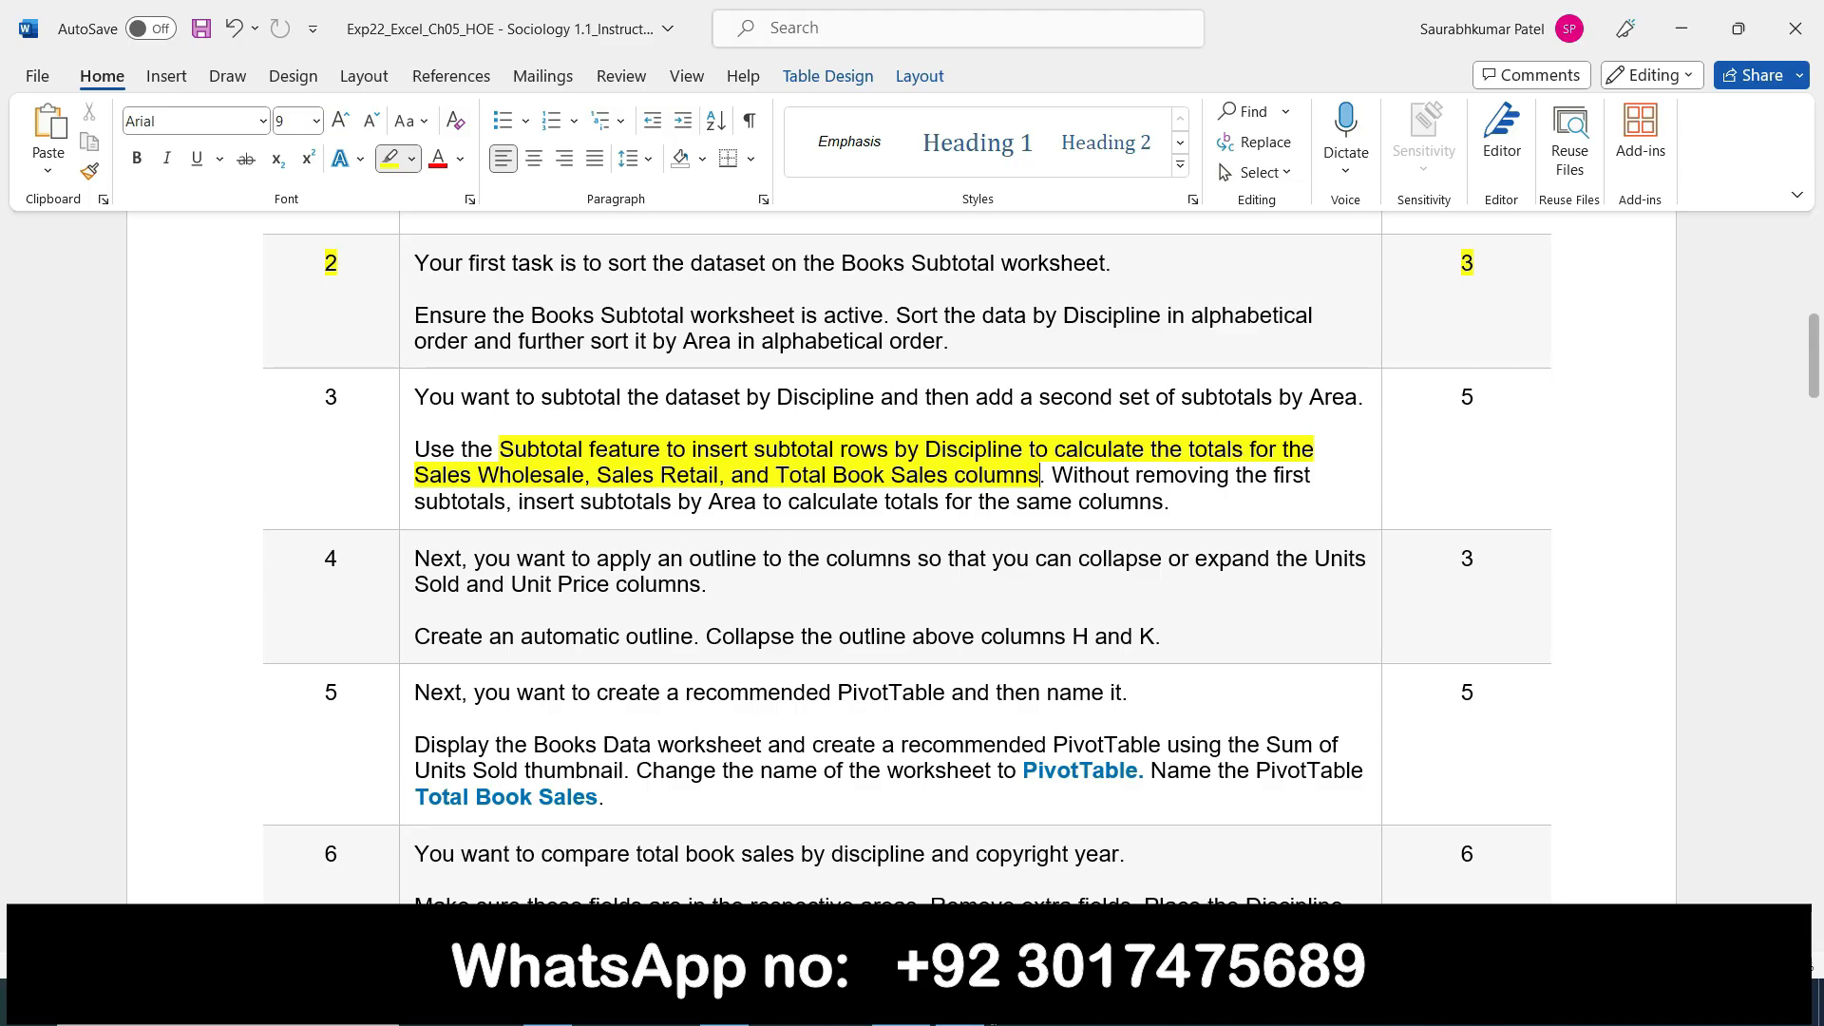
mouse_move(959, 1007)
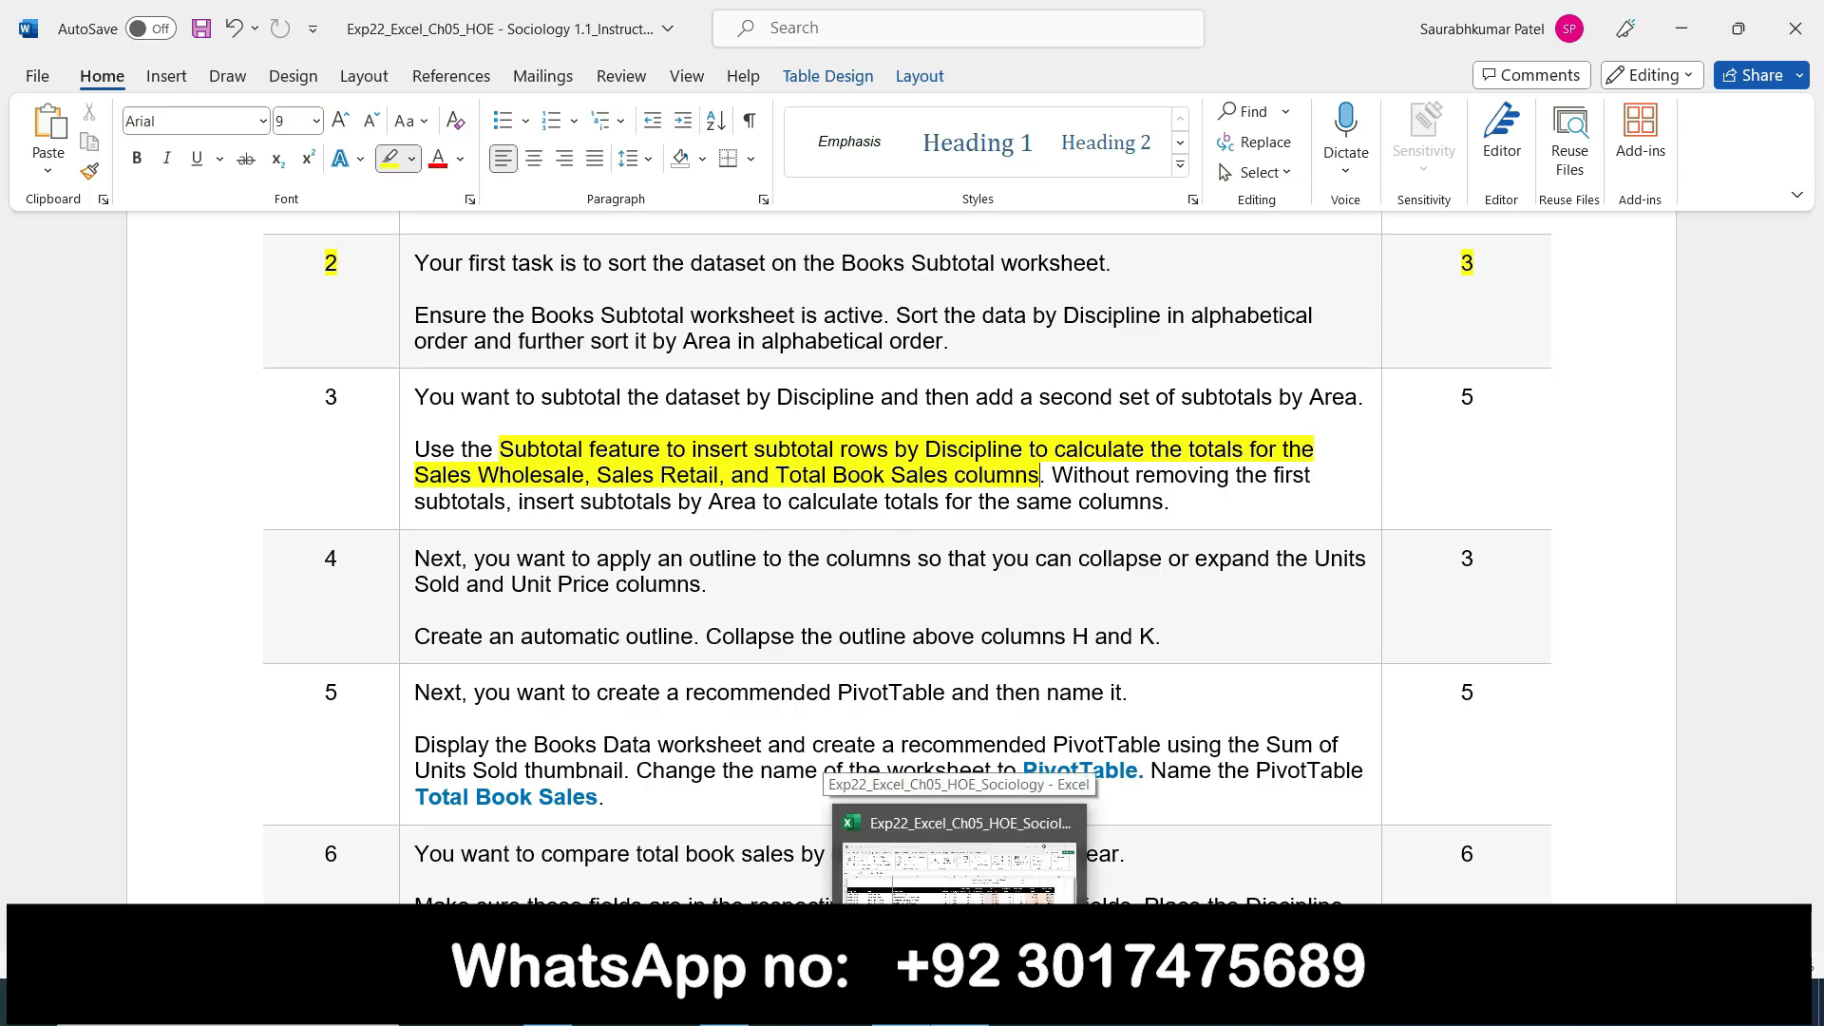
left_click(960, 1007)
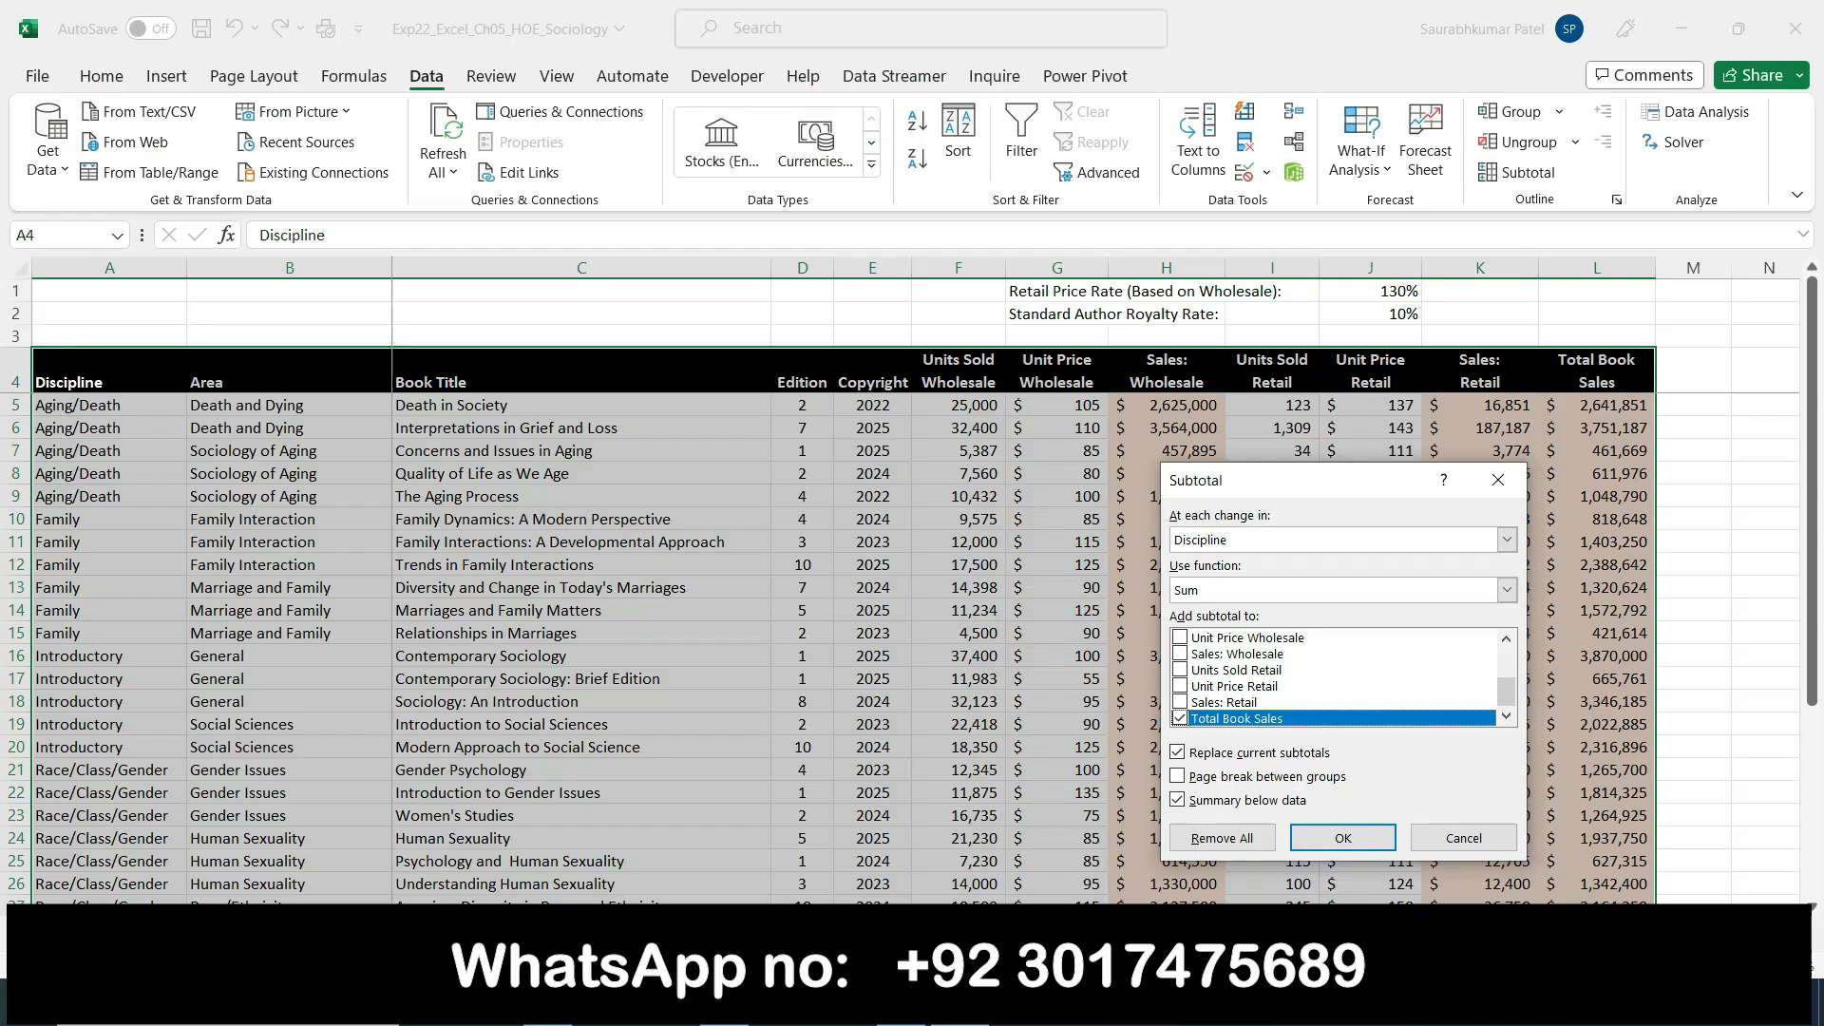
left_click(1508, 589)
scroll(1384, 638, "down", 1)
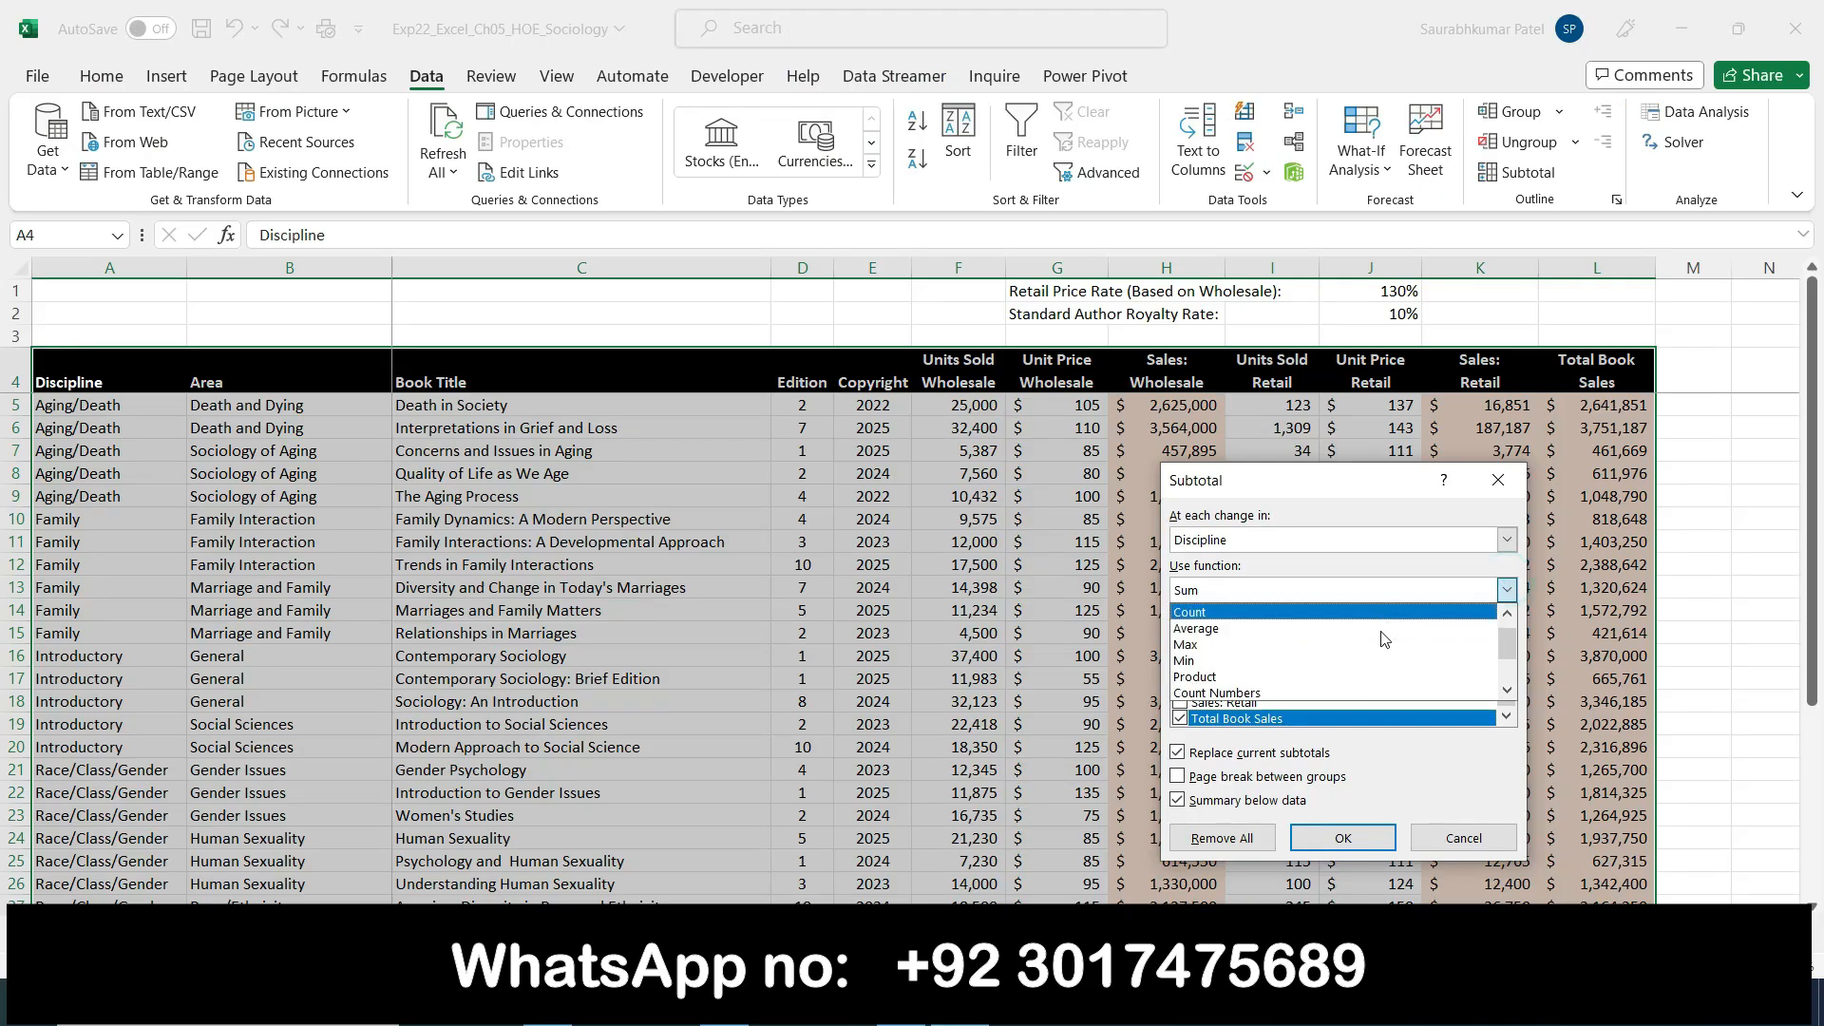
scroll(1384, 639, "up", 2)
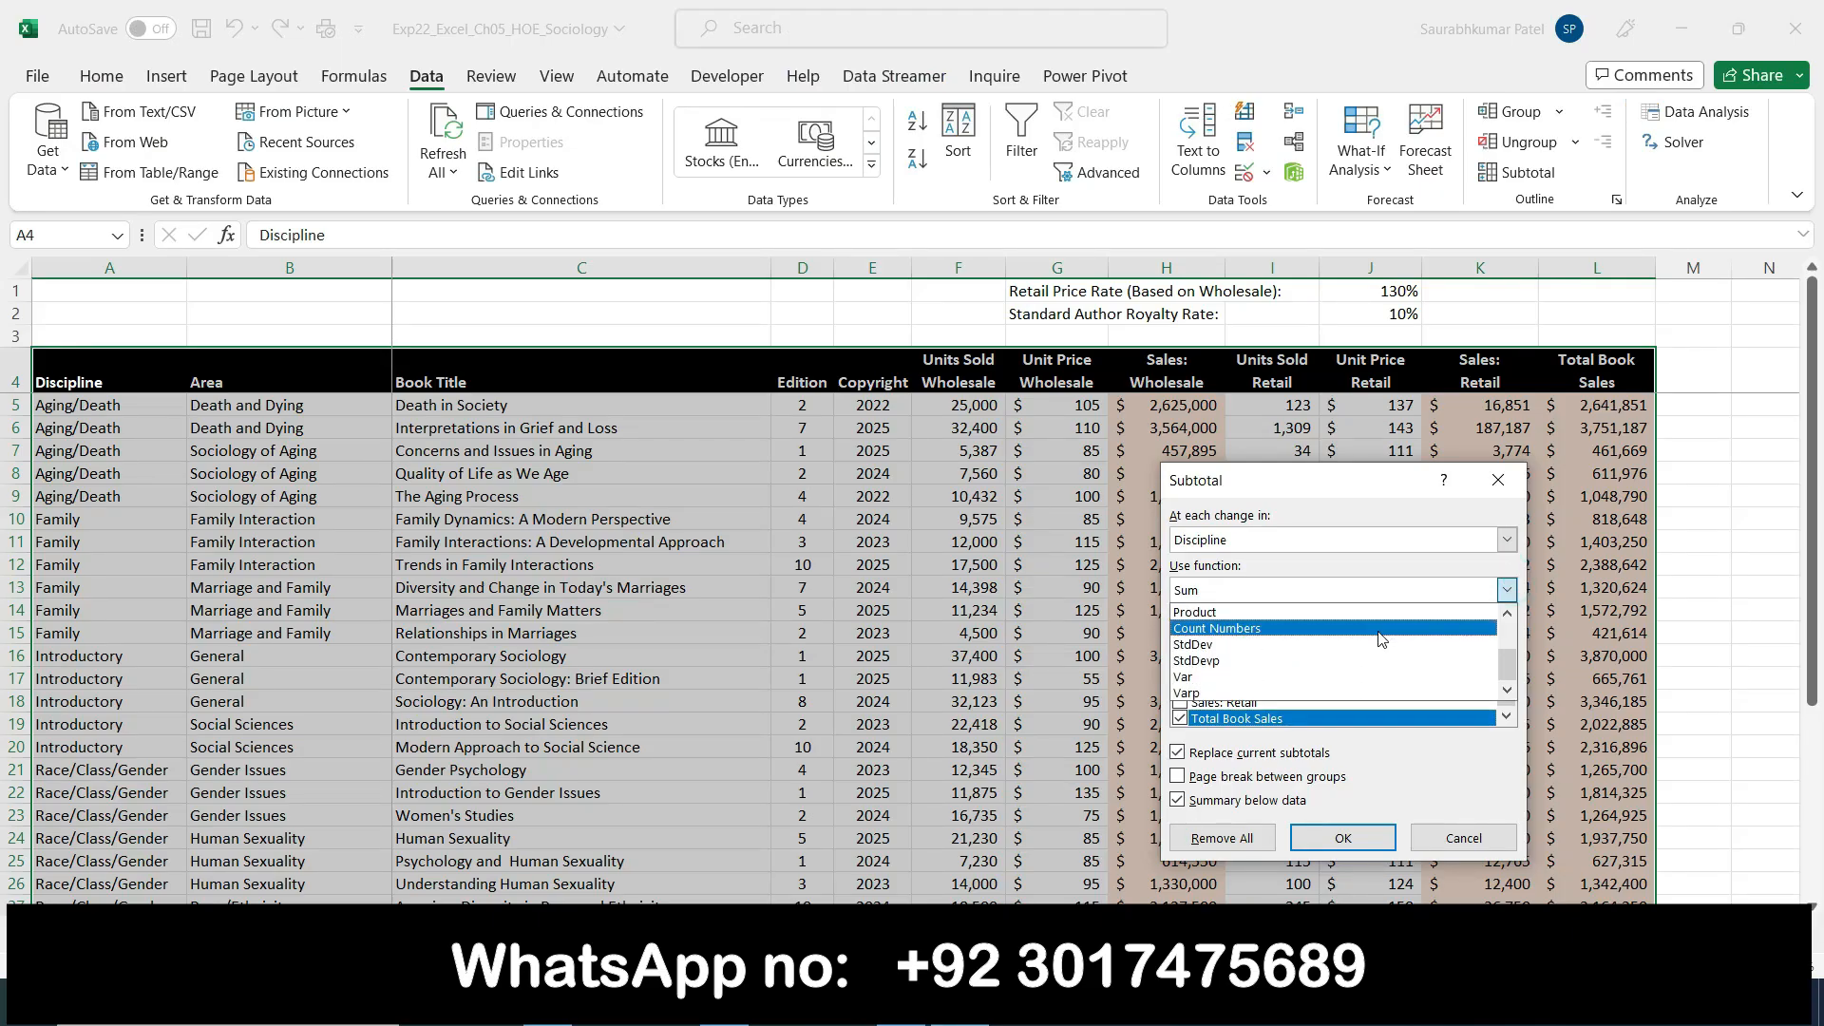
scroll(1330, 627, "up", 1)
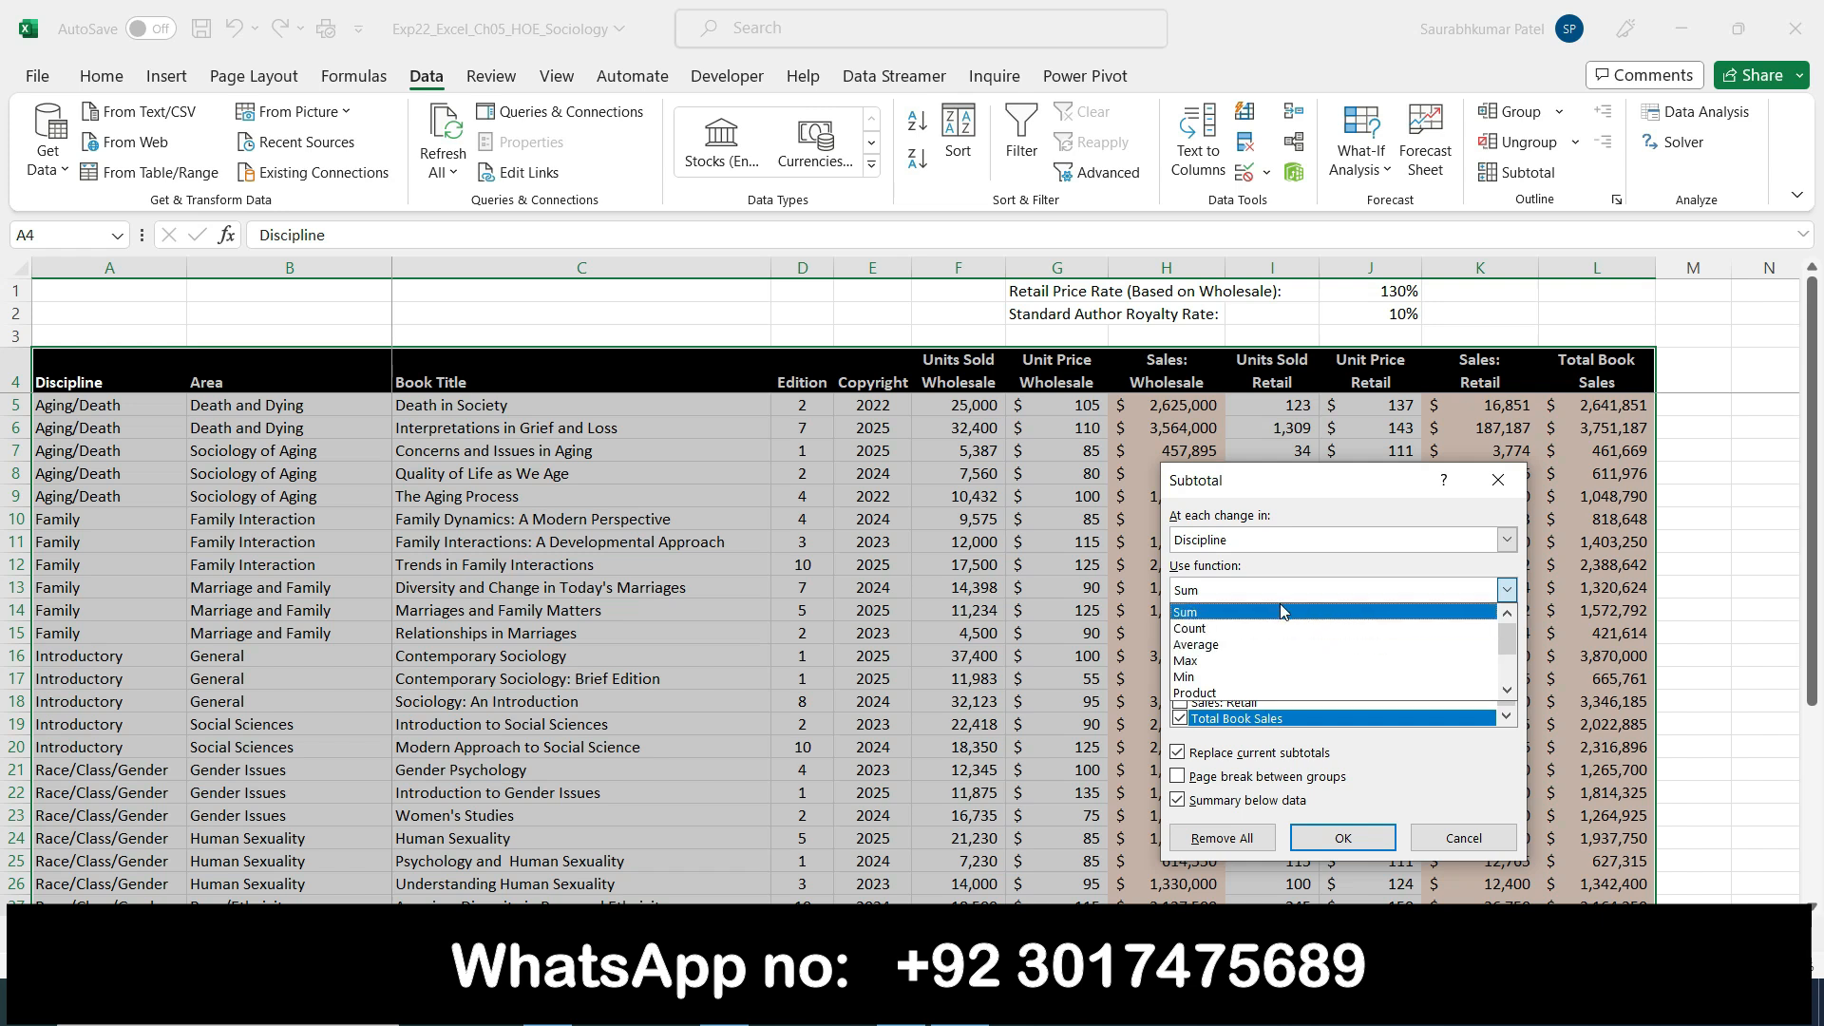
left_click(1277, 608)
Include Sales: Wholesale and Sales: Retail among the subtotaled columns and compare the selection with step 3 in the Word instructions
left_click(901, 1002)
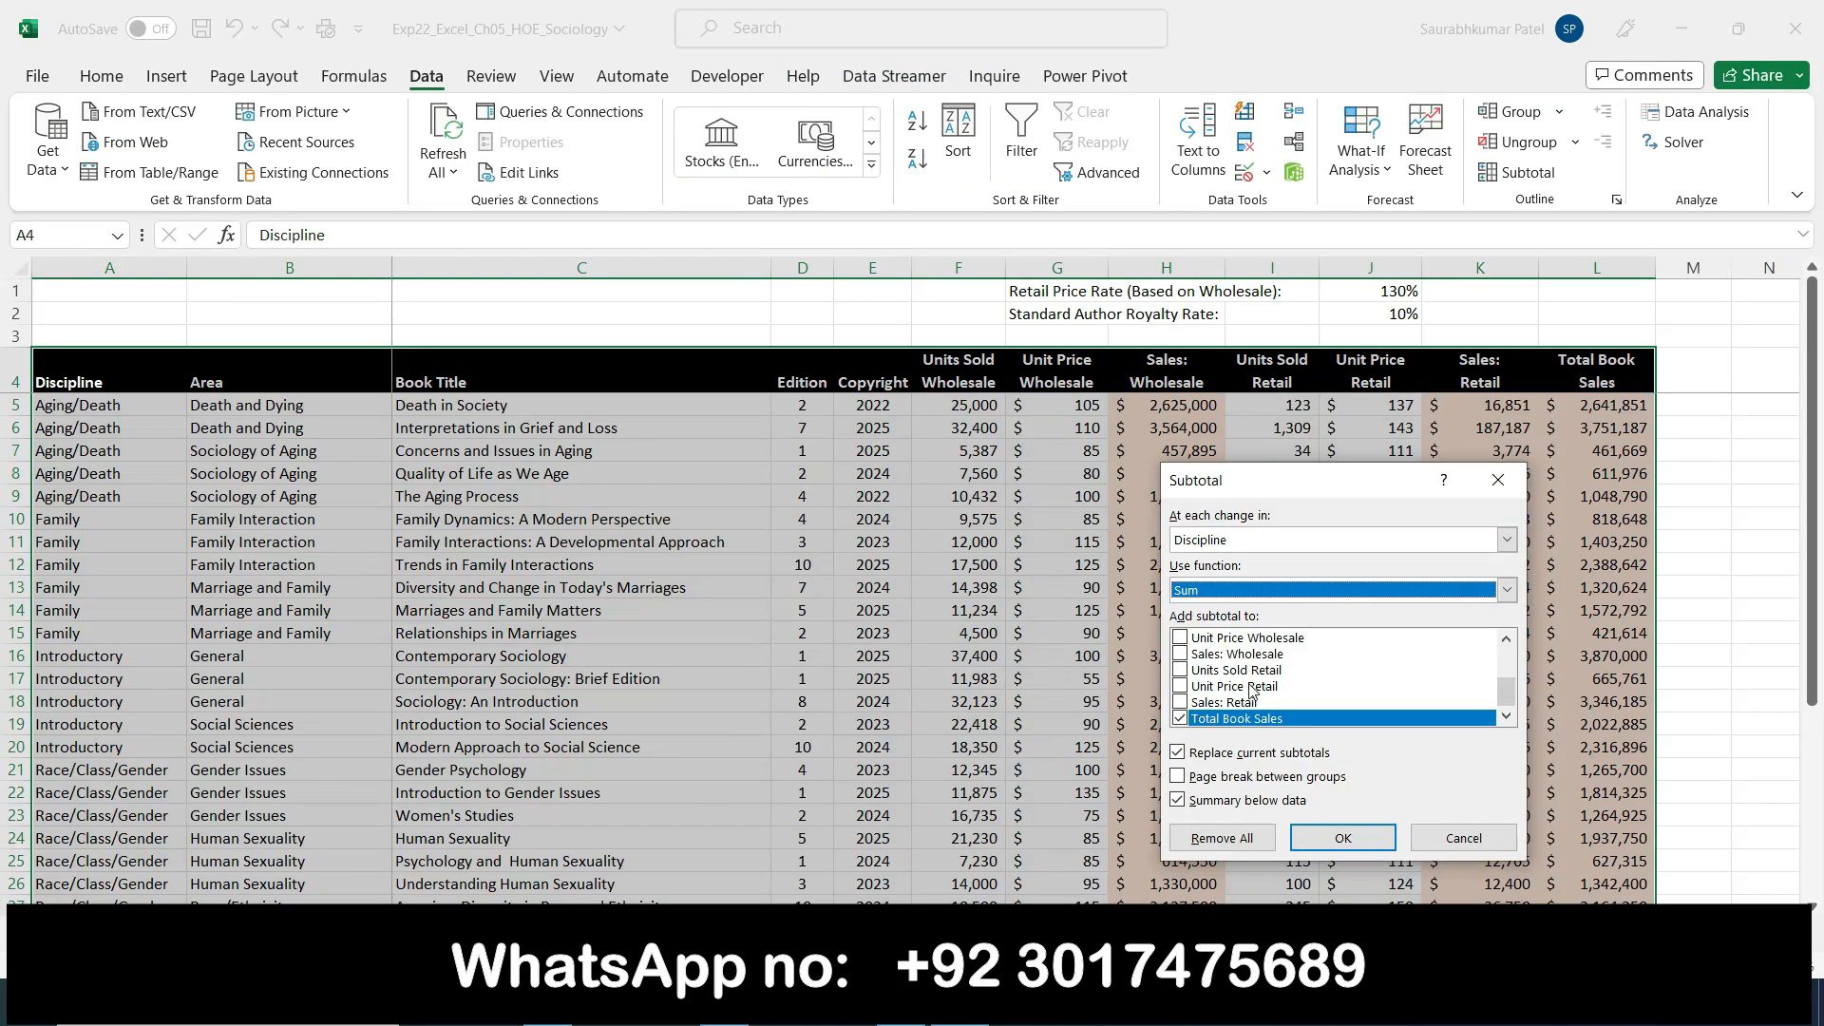
left_click(1181, 655)
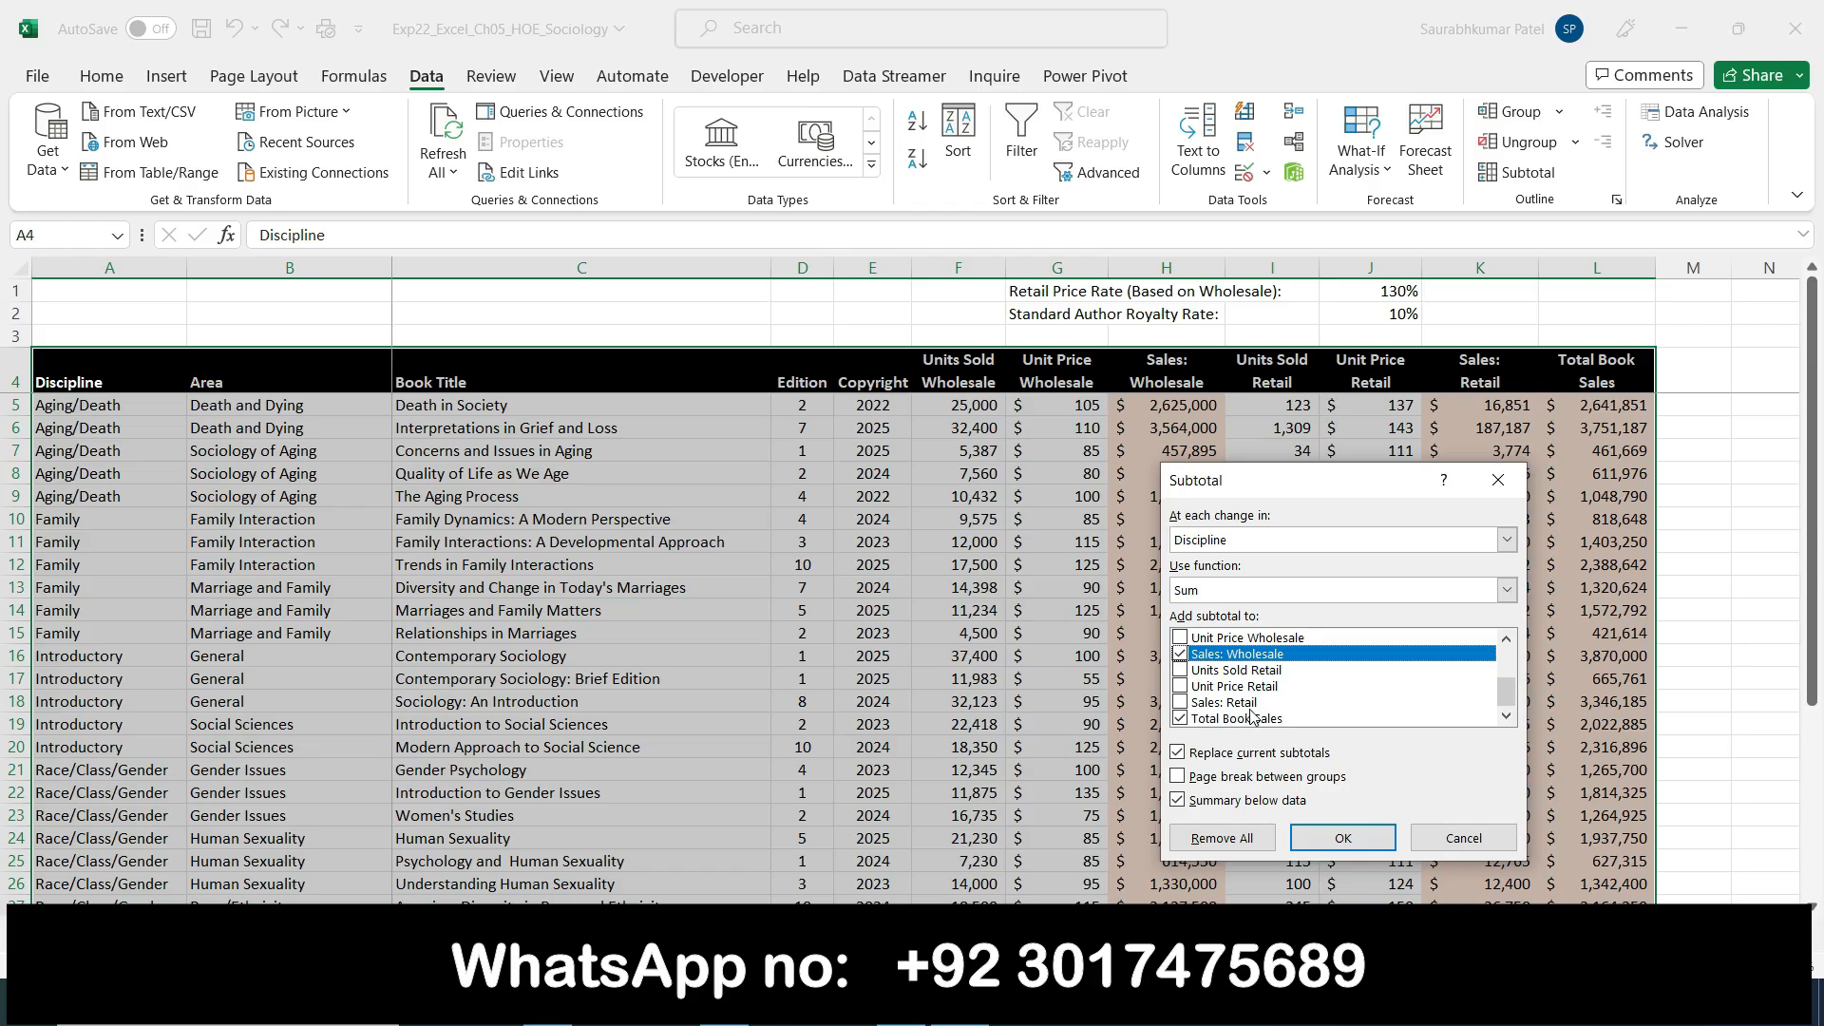
left_click(1180, 704)
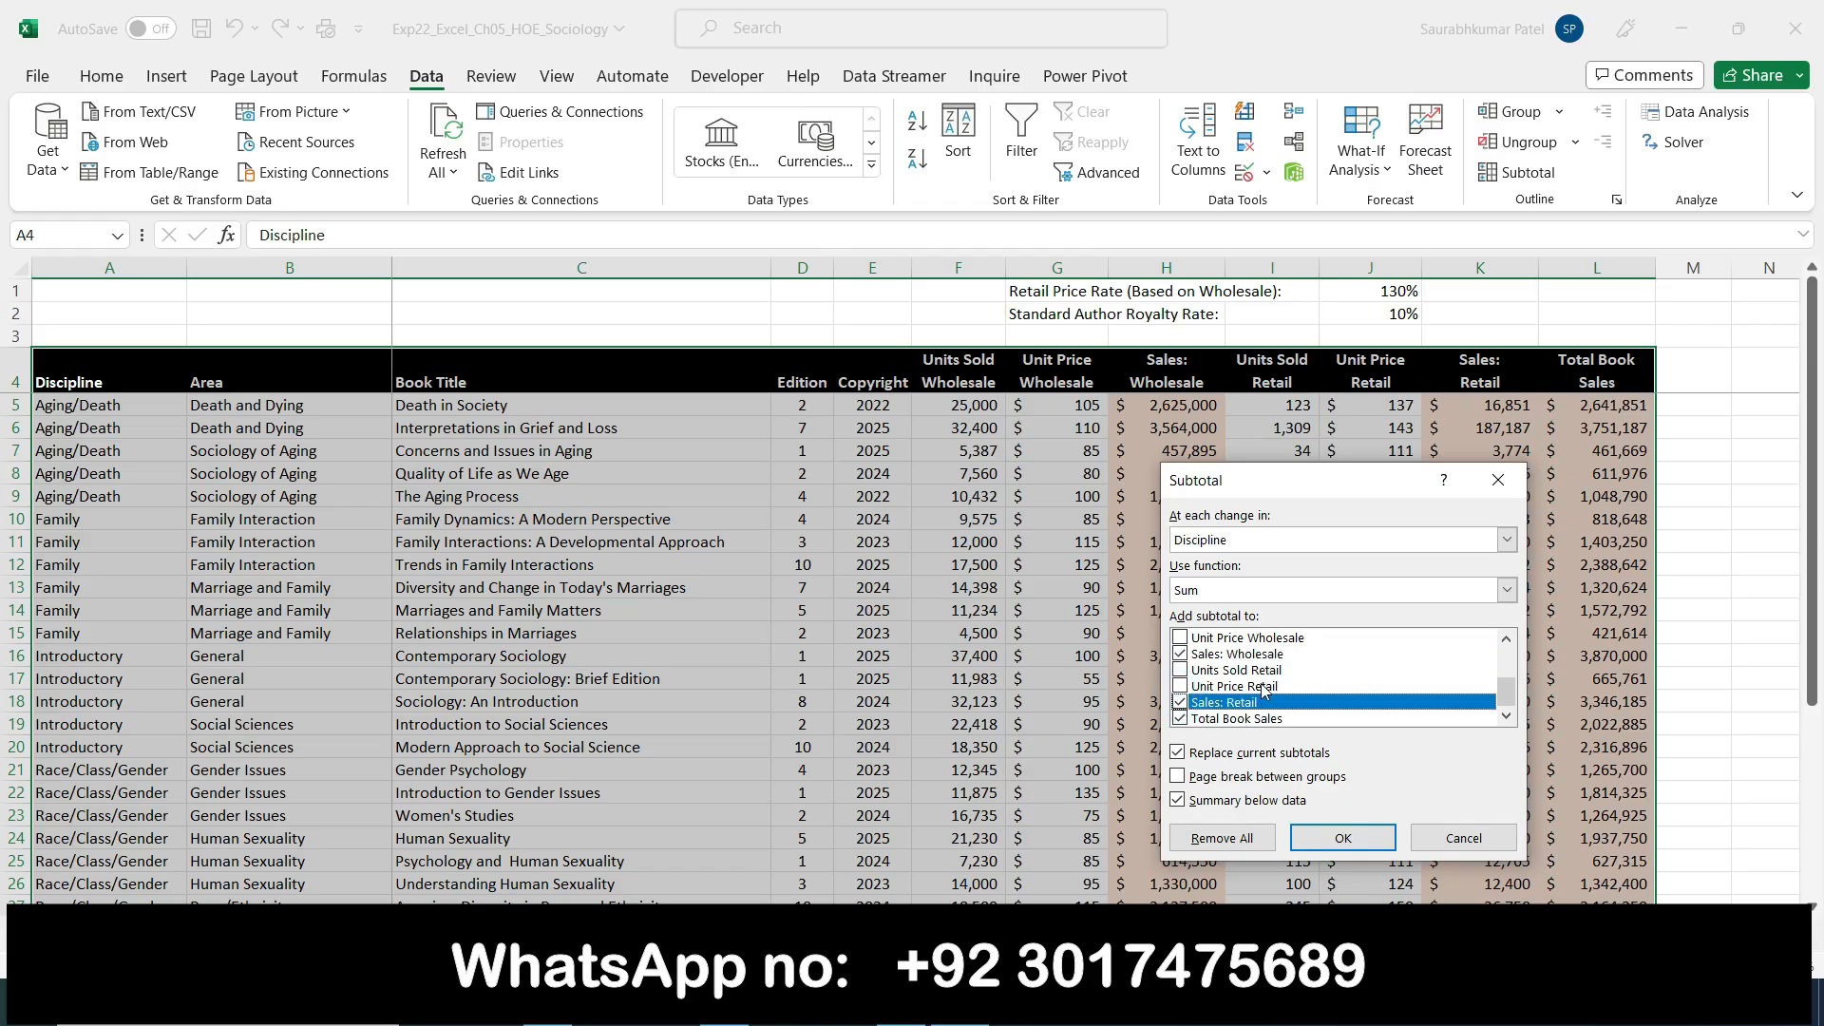
key("alt+Tab")
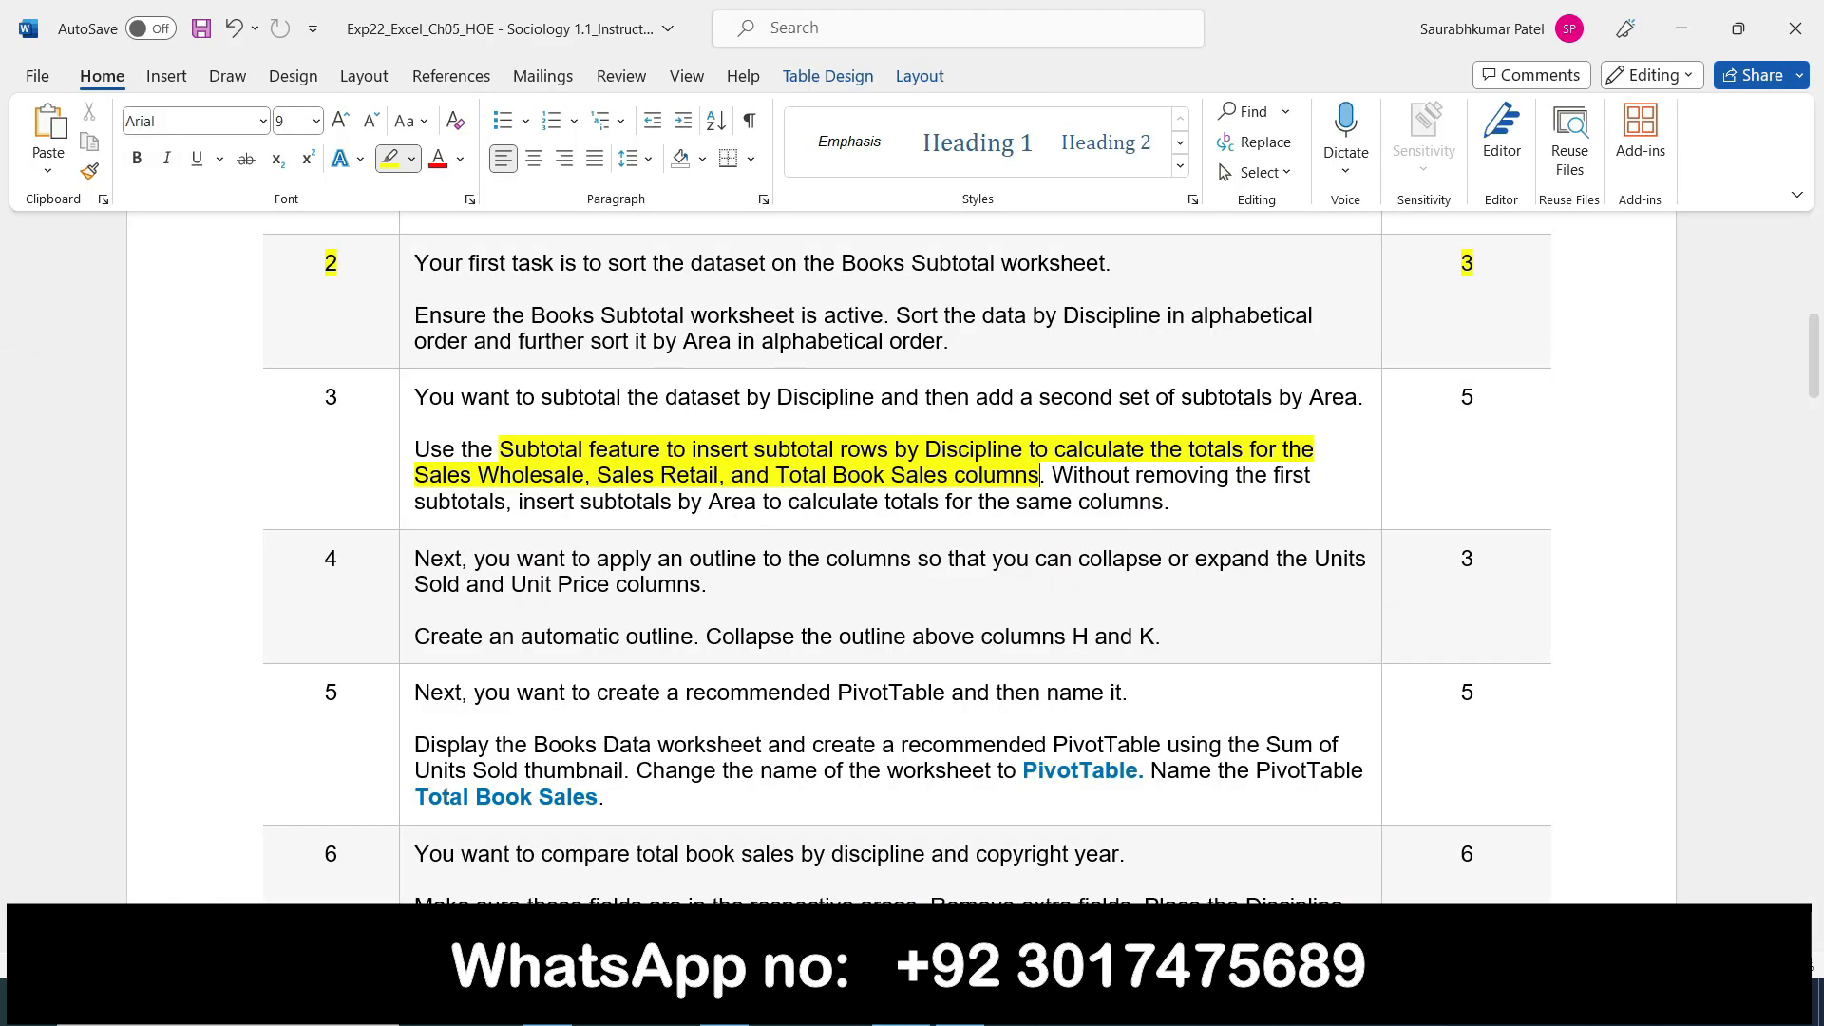
key("alt+Tab")
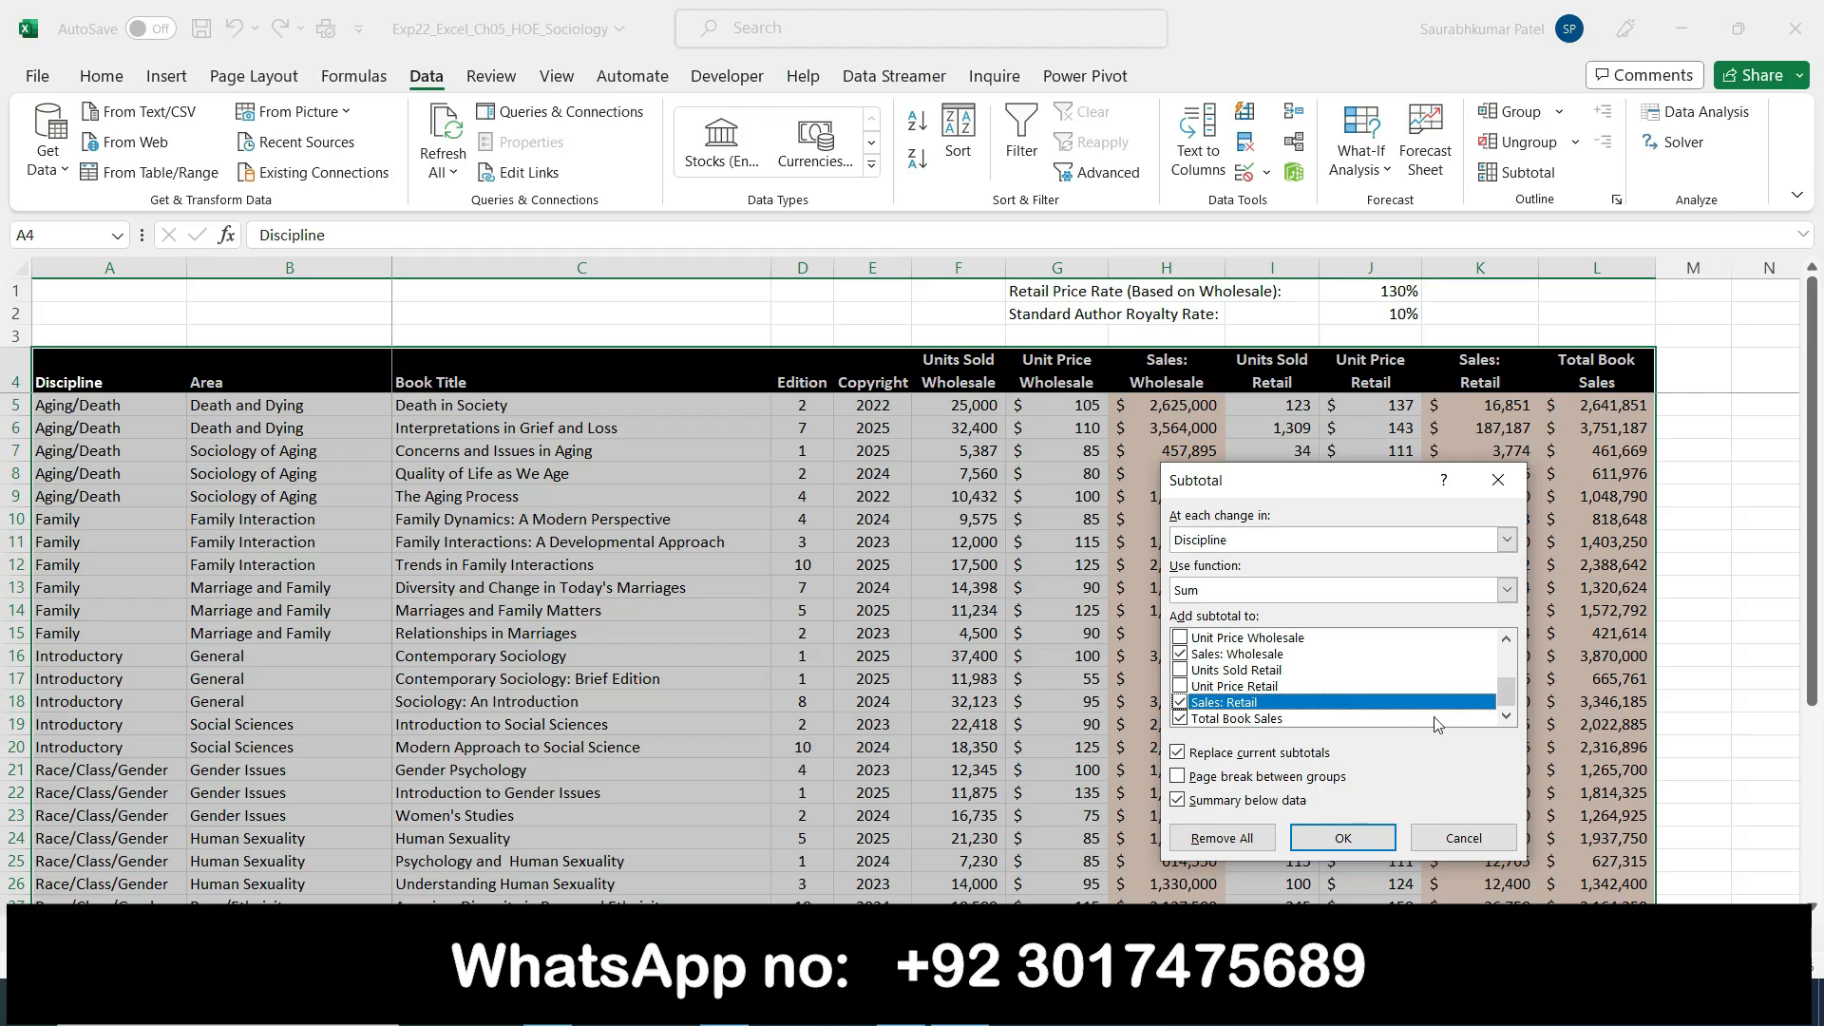
Examine the whole list of subtotal columns, from Discipline to Total Book Sales, to check which ones are selected
left_click(1508, 718)
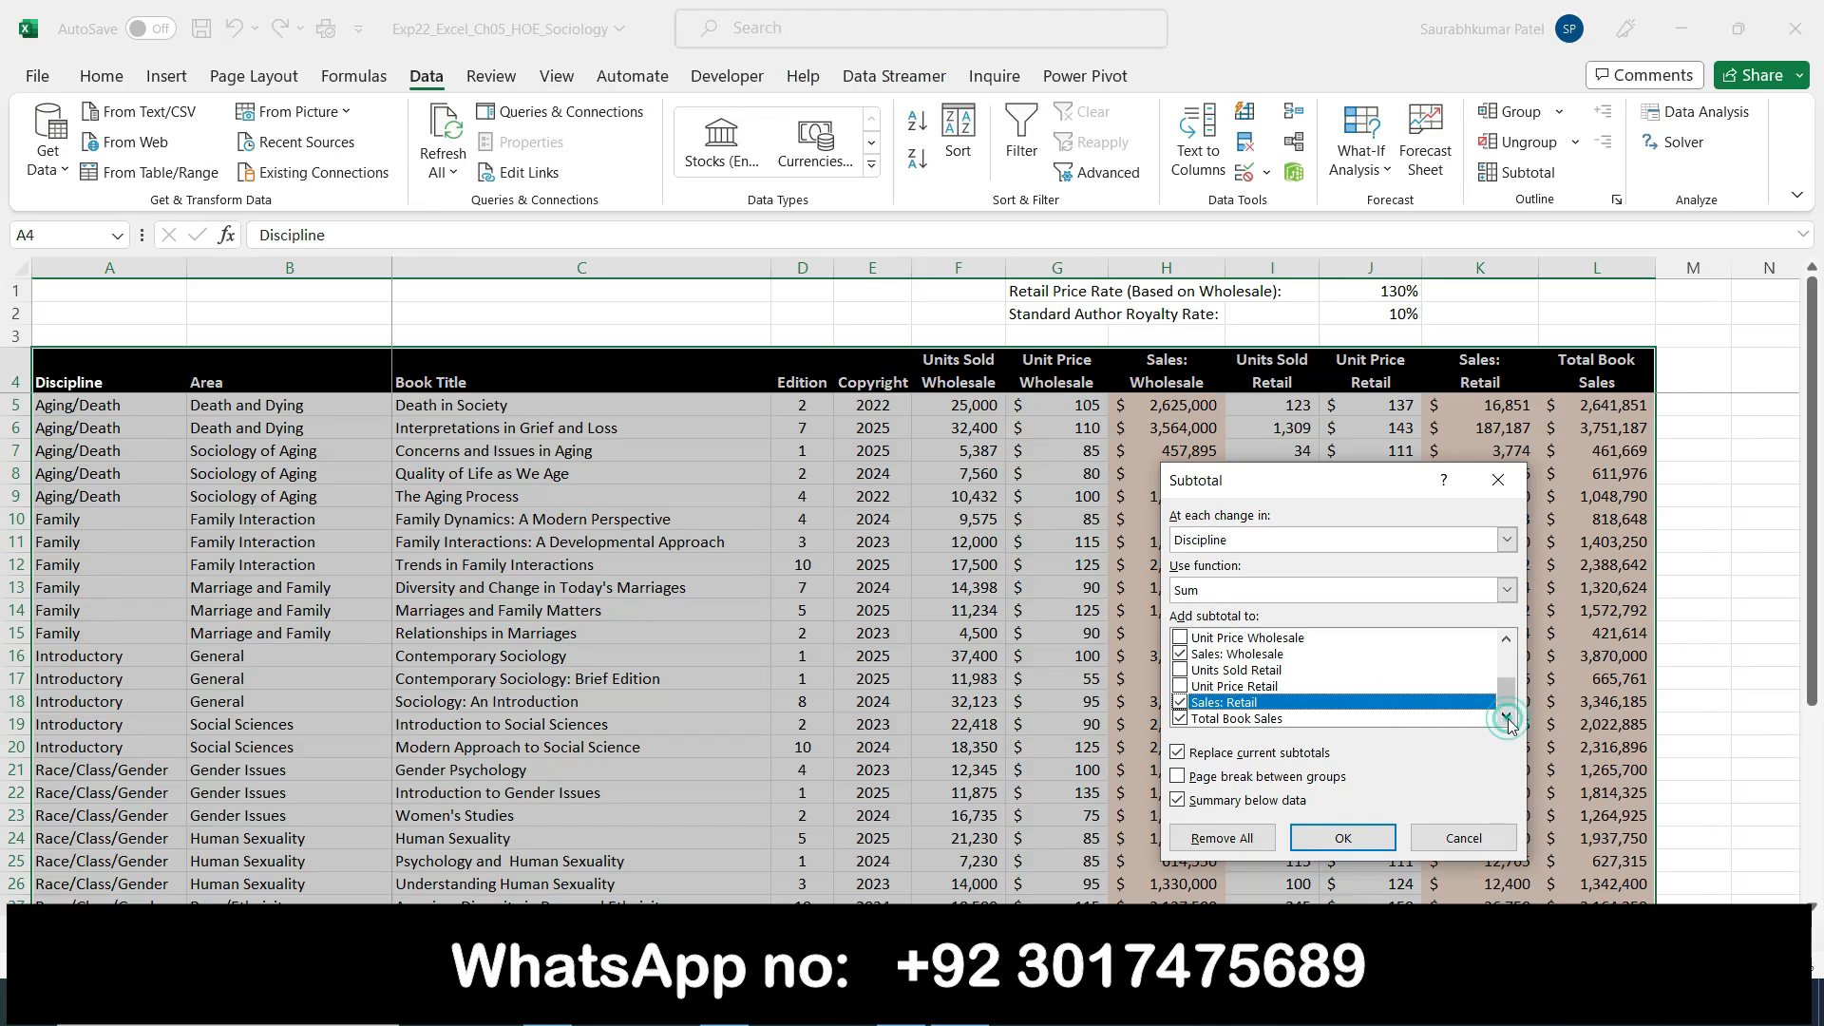
left_click(1507, 639)
left_click(1507, 639)
left_click(1506, 640)
left_click(1506, 639)
left_click(1506, 639)
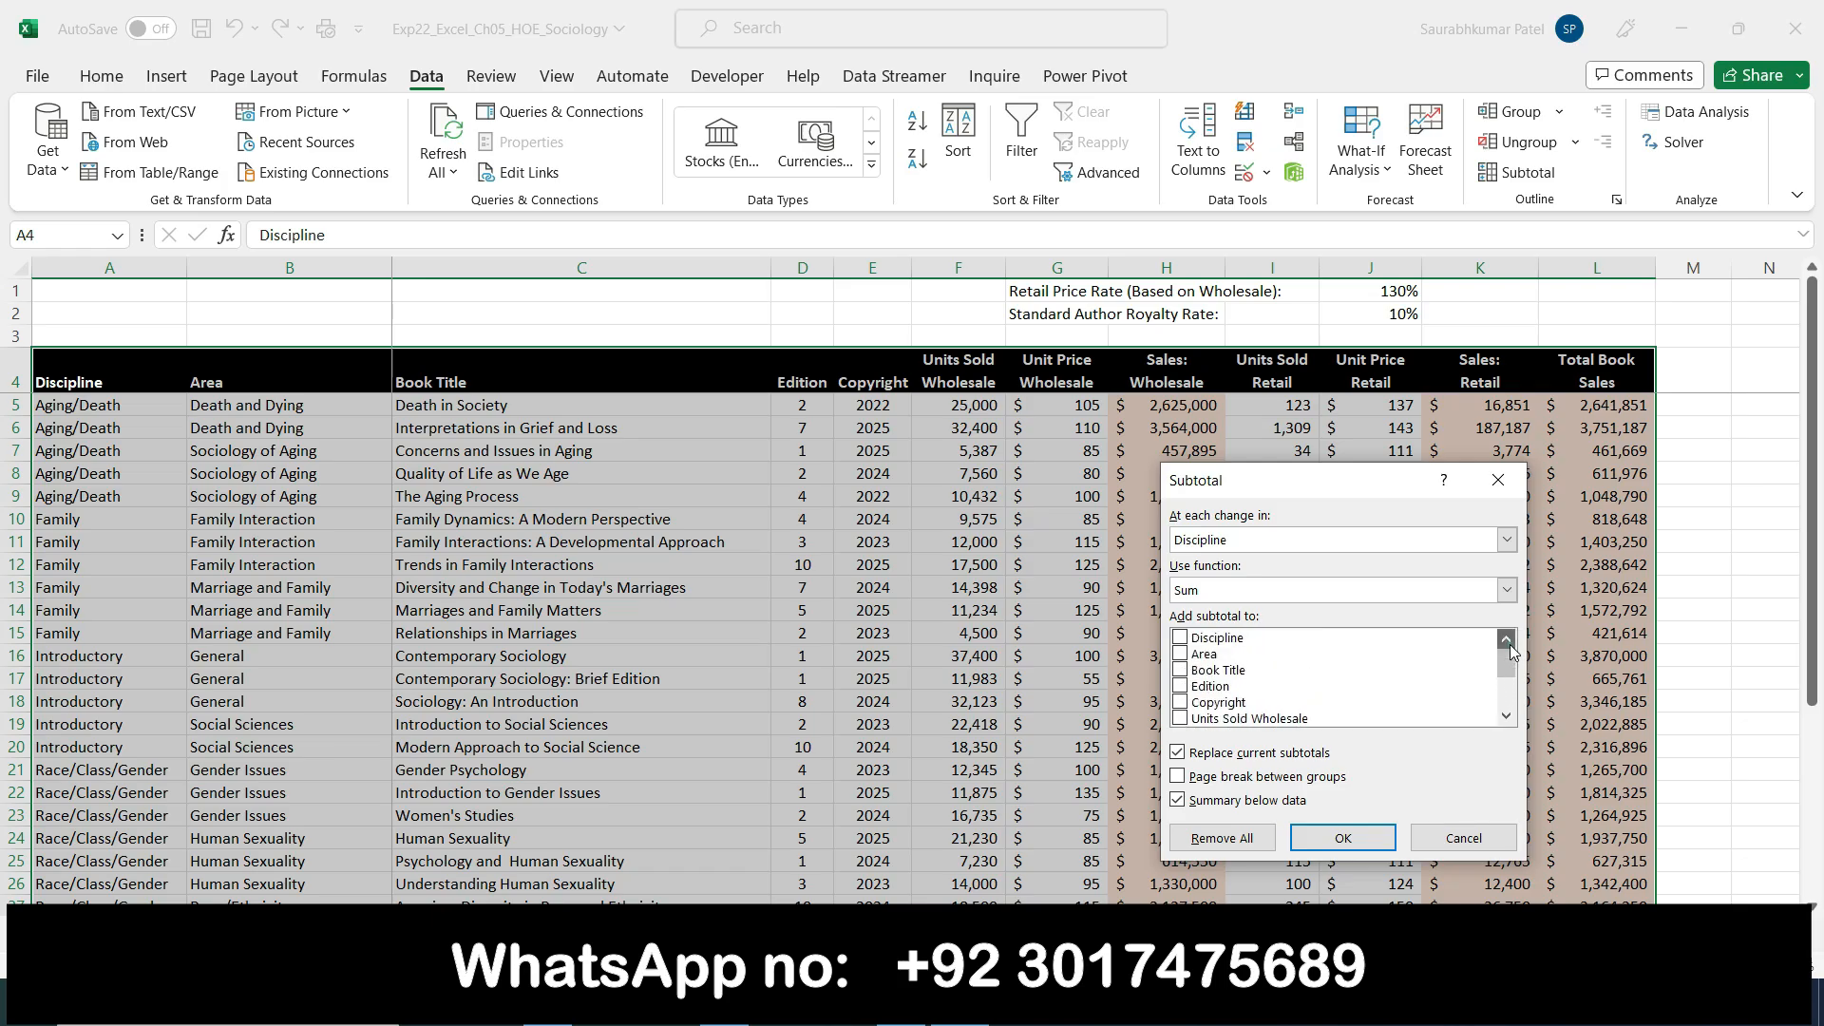
left_click(1507, 717)
left_click(1507, 717)
left_click(1507, 717)
left_click(1507, 717)
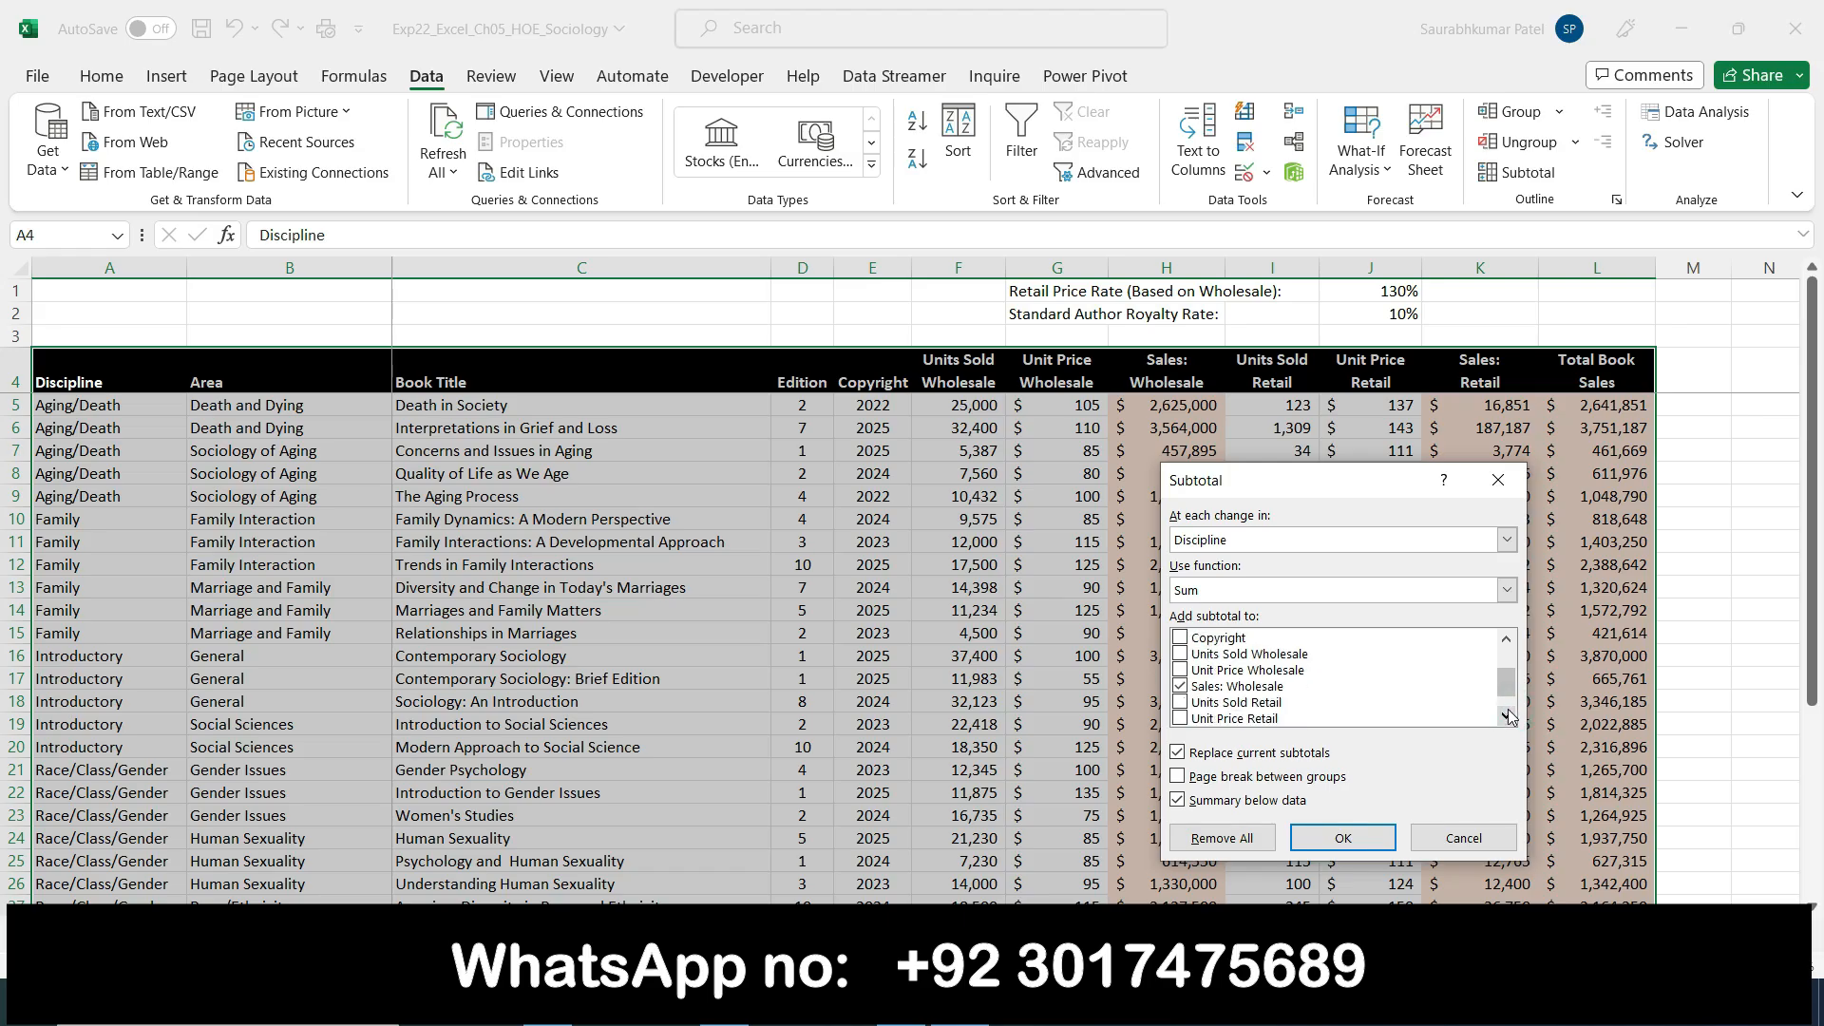
left_click(1507, 713)
left_click(1508, 718)
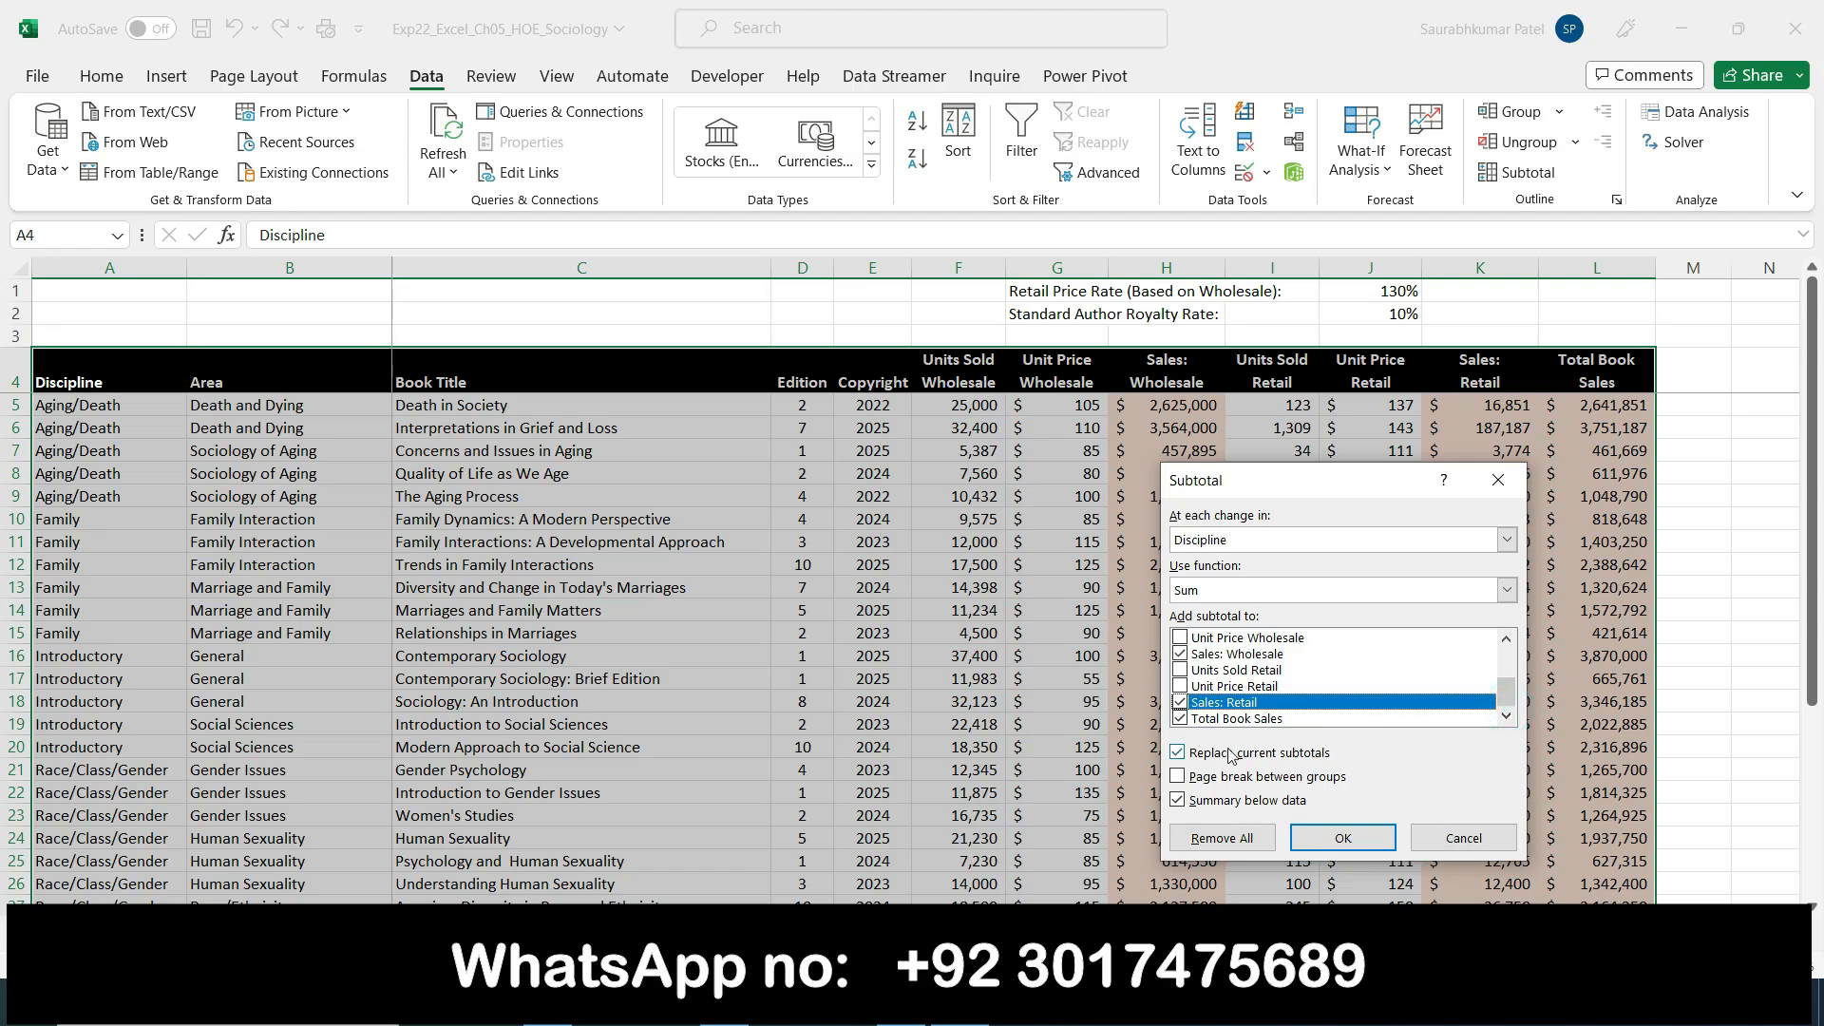
Recheck step 3 in the Word instructions and apply the Discipline subtotals in the Excel workbook
left_click(900, 1005)
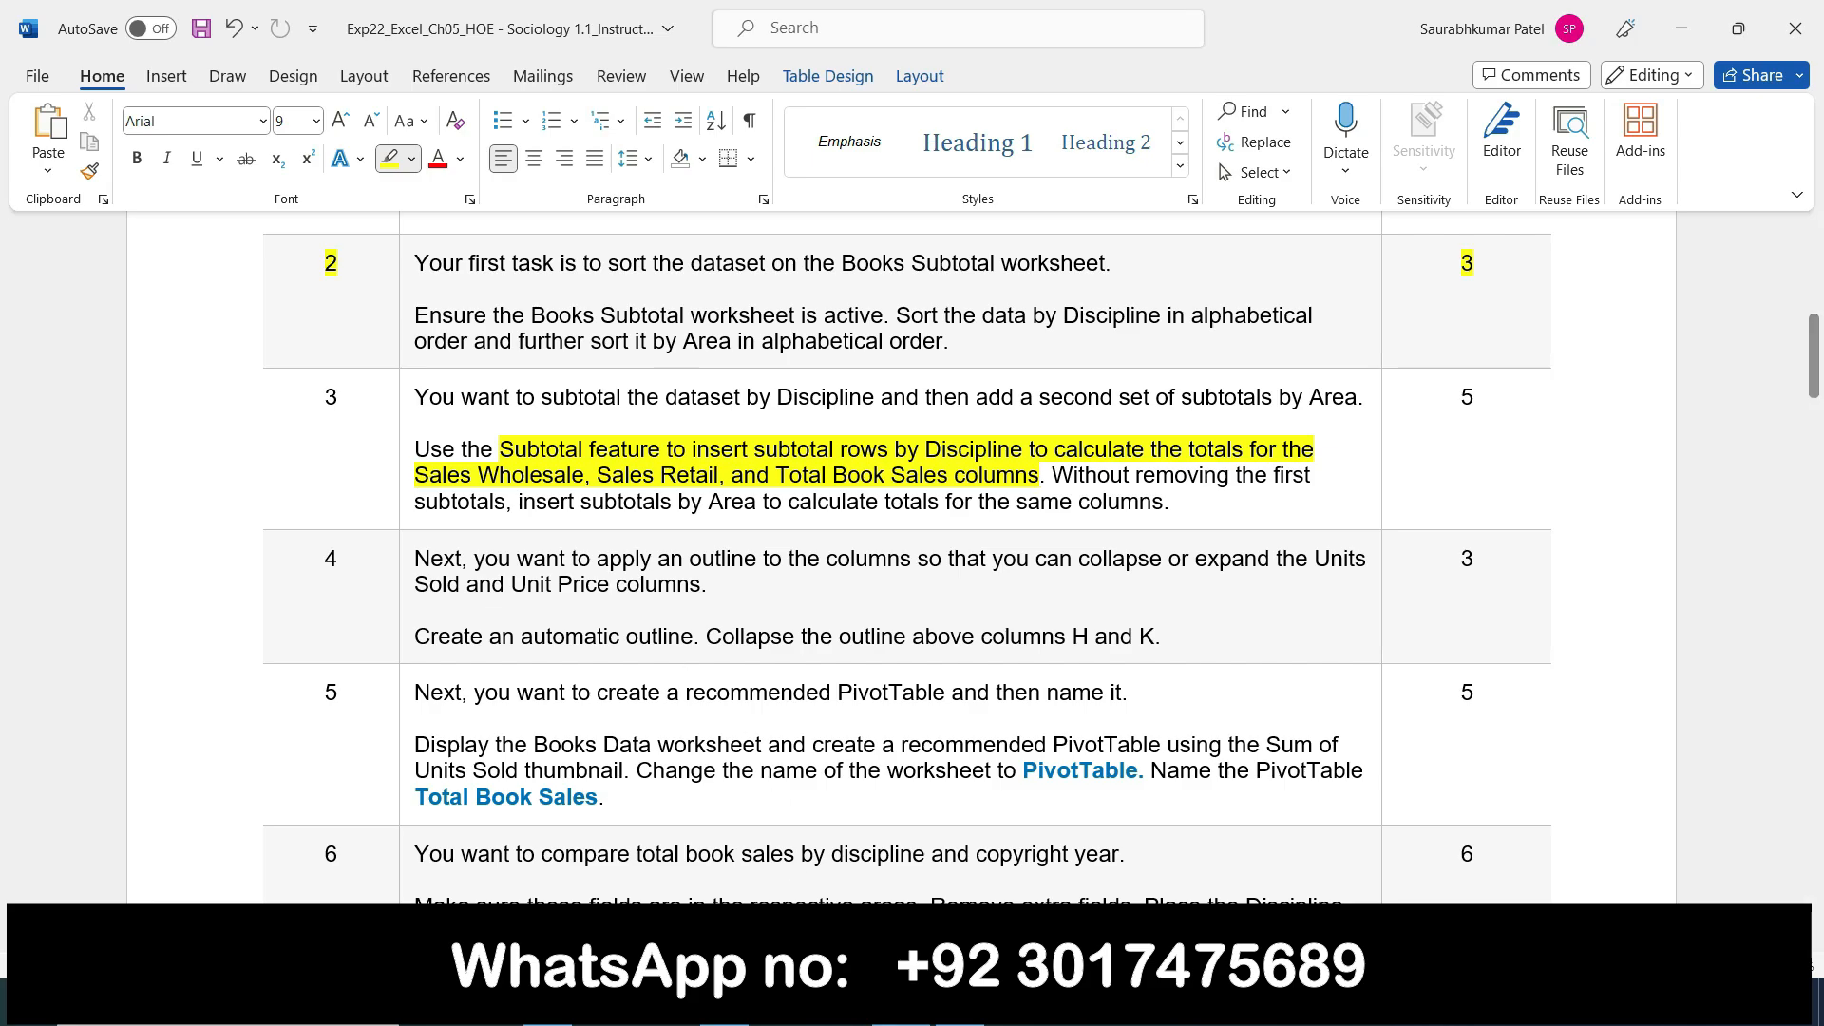
left_click(959, 1006)
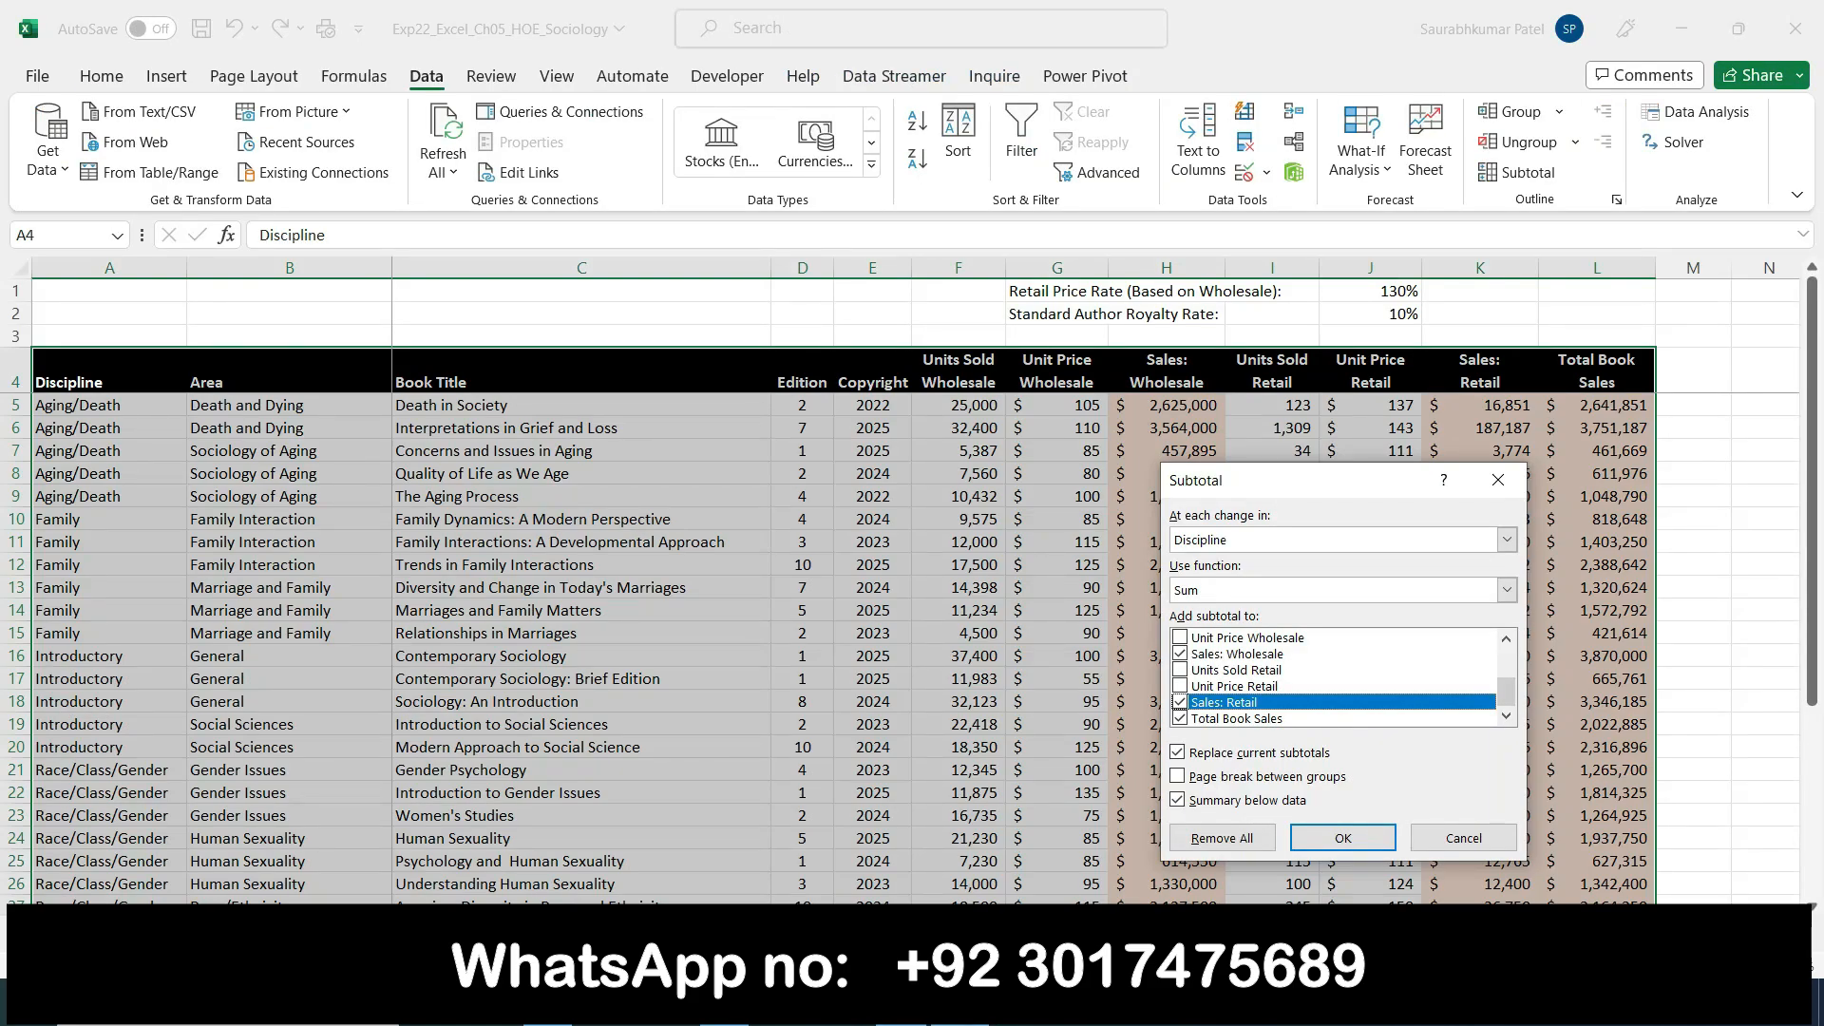
left_click(901, 1006)
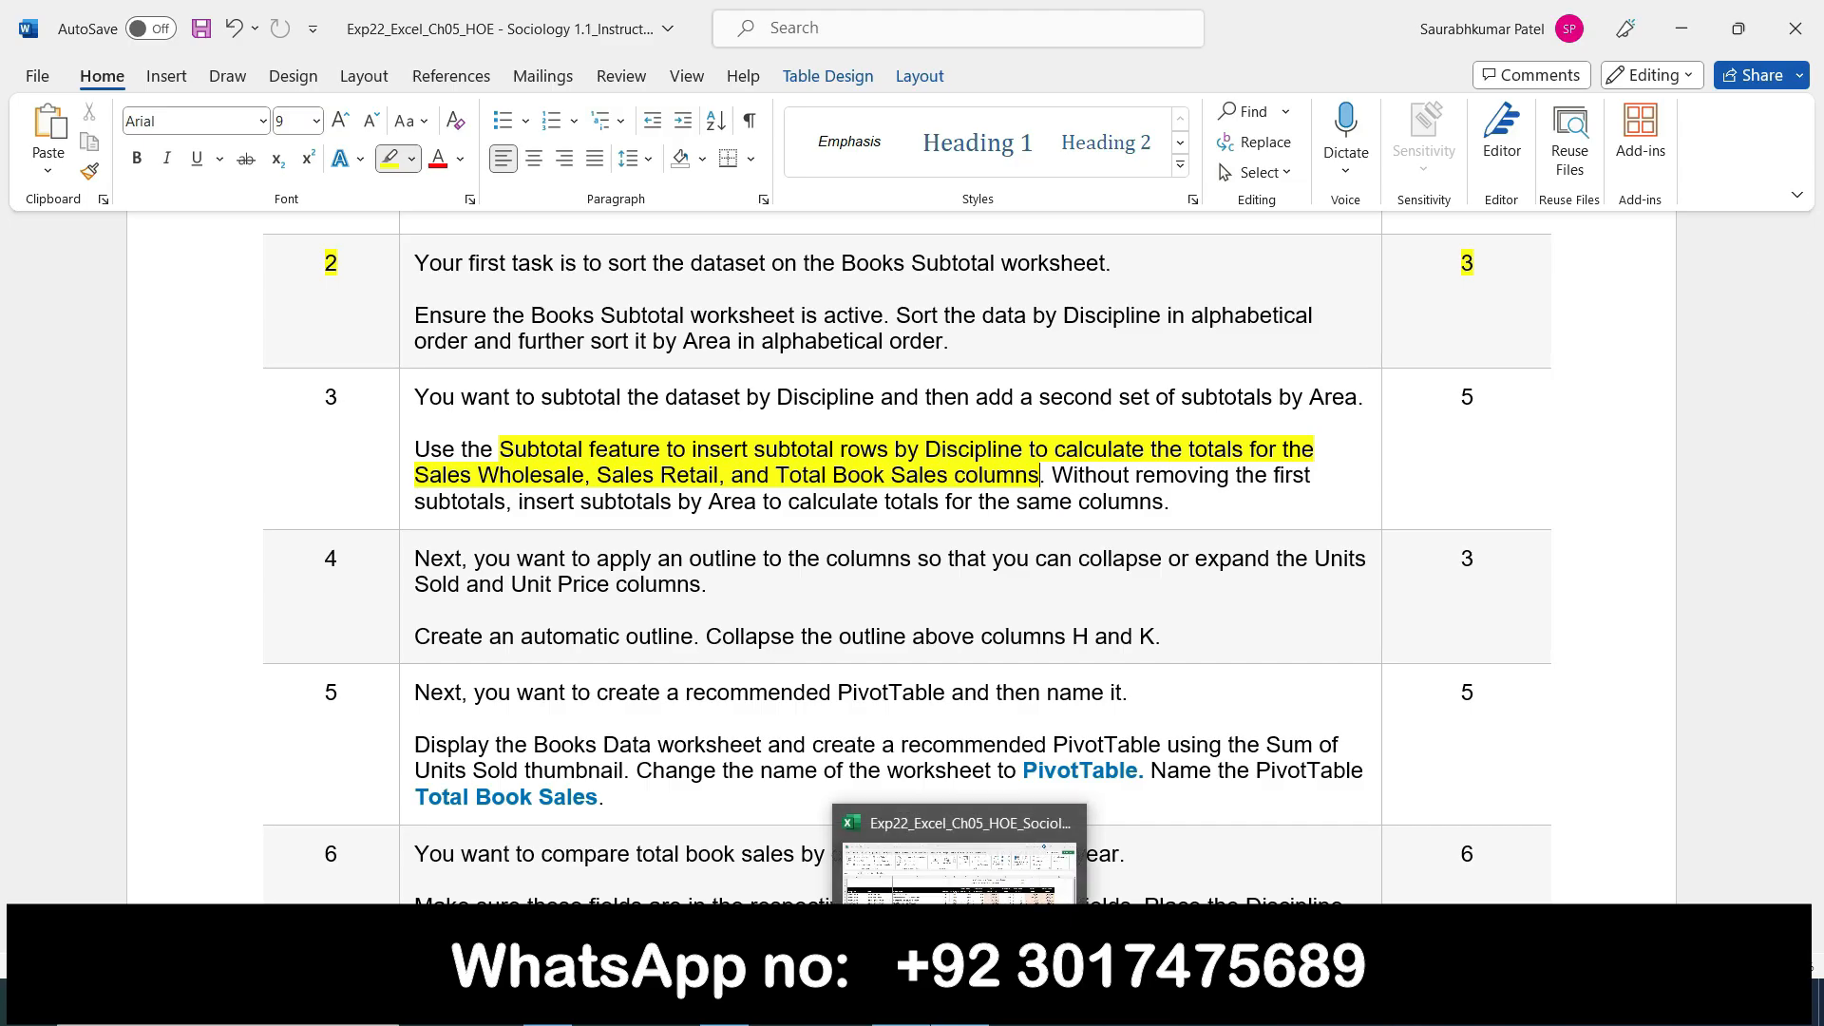
left_click(959, 1006)
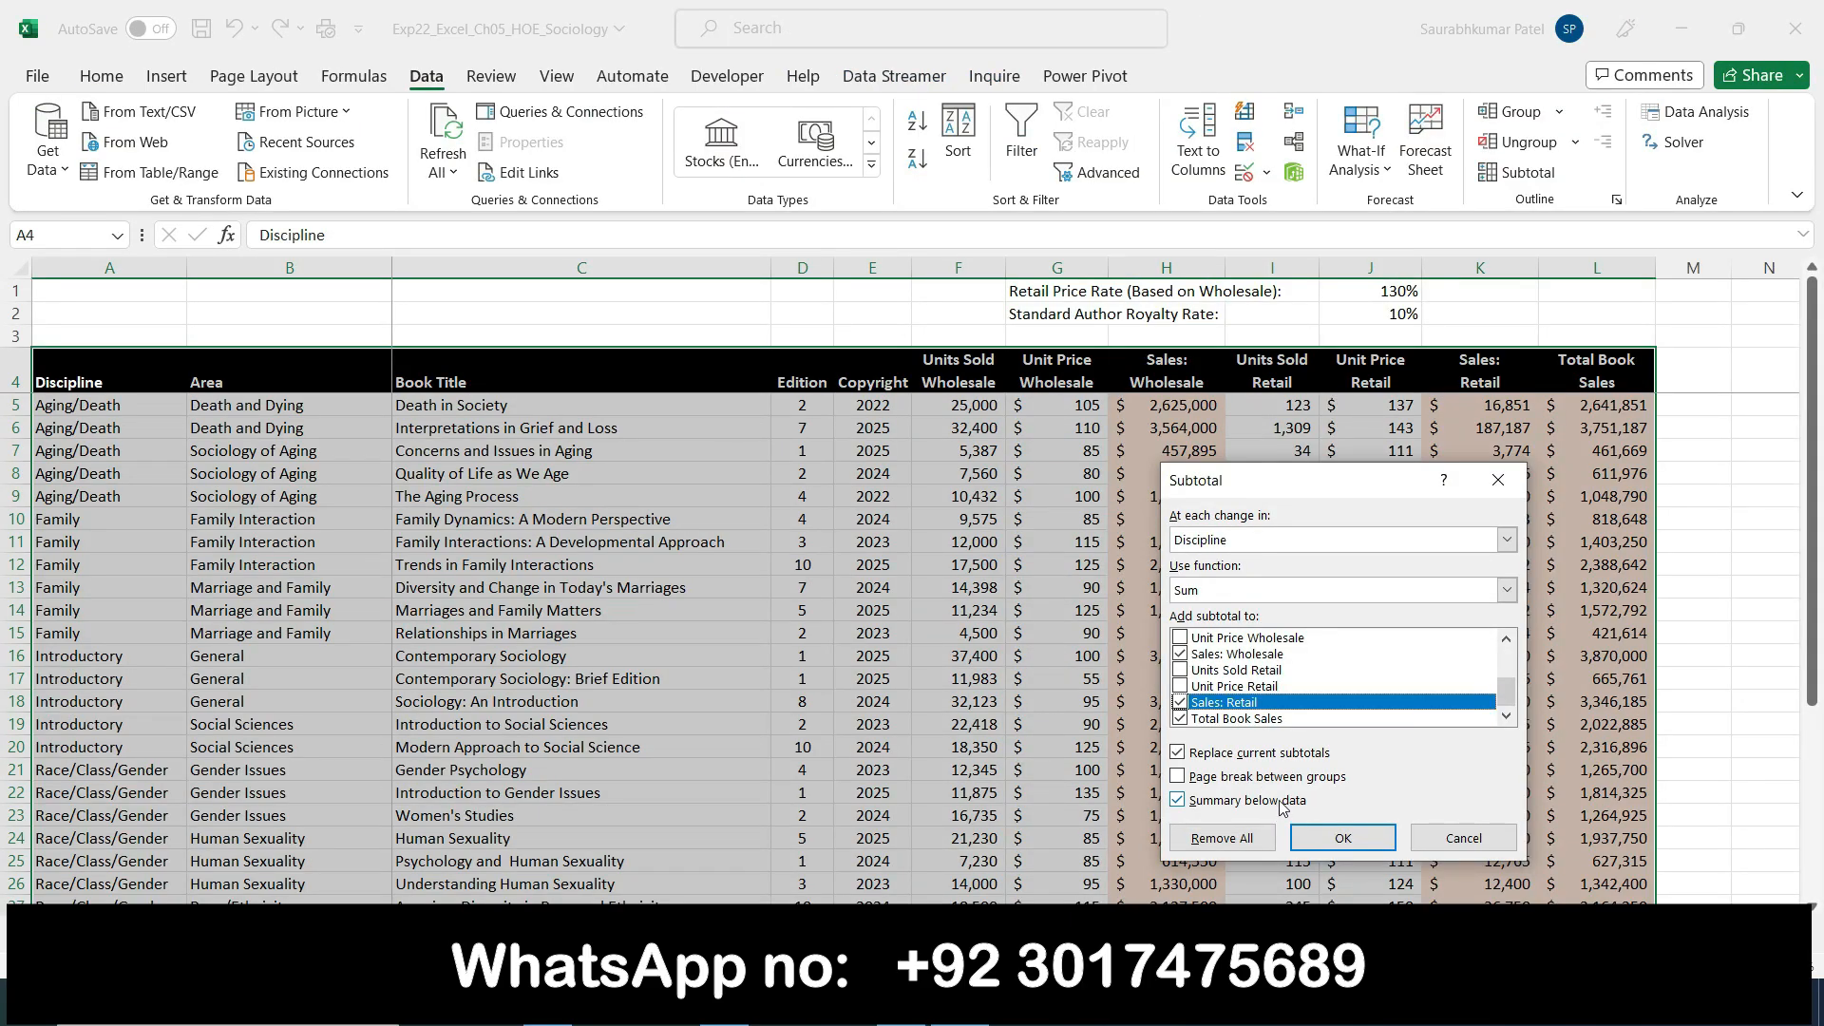
left_click(1322, 846)
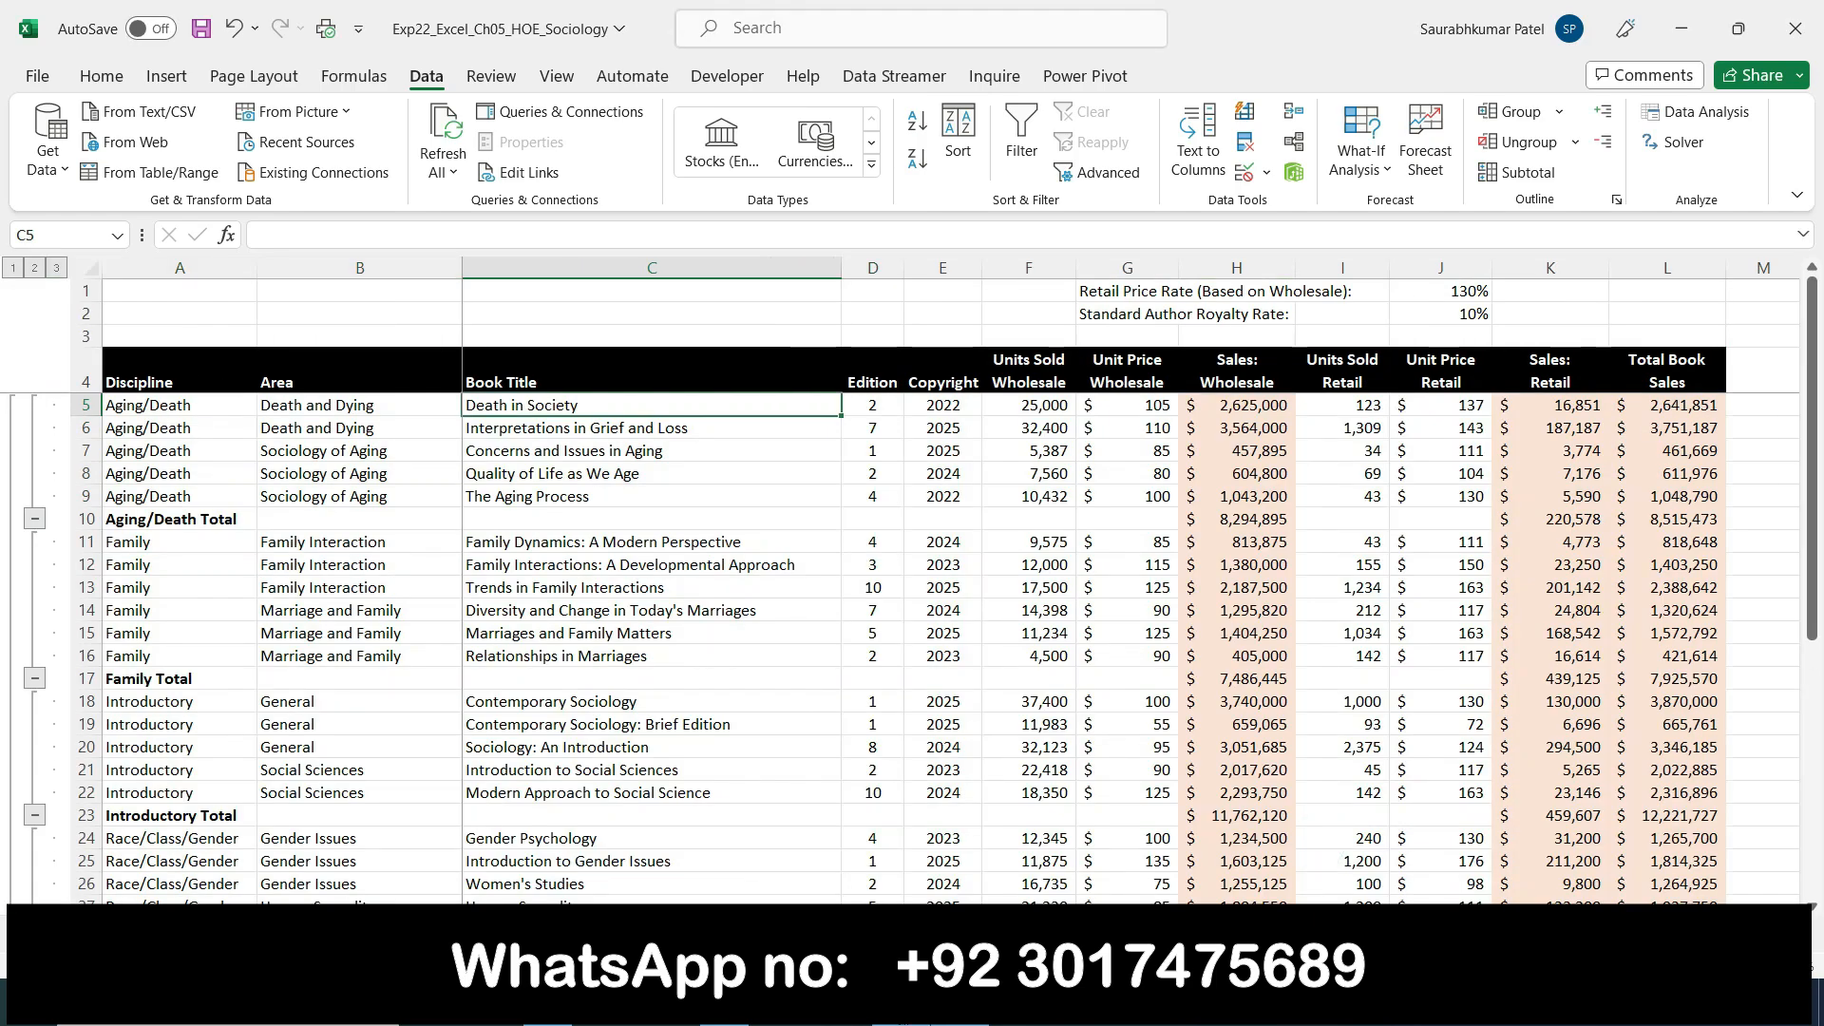
In the Word instructions, move the yellow highlight from step 3's text to its number and points, and highlight step 4's outline instruction
key("alt+Tab")
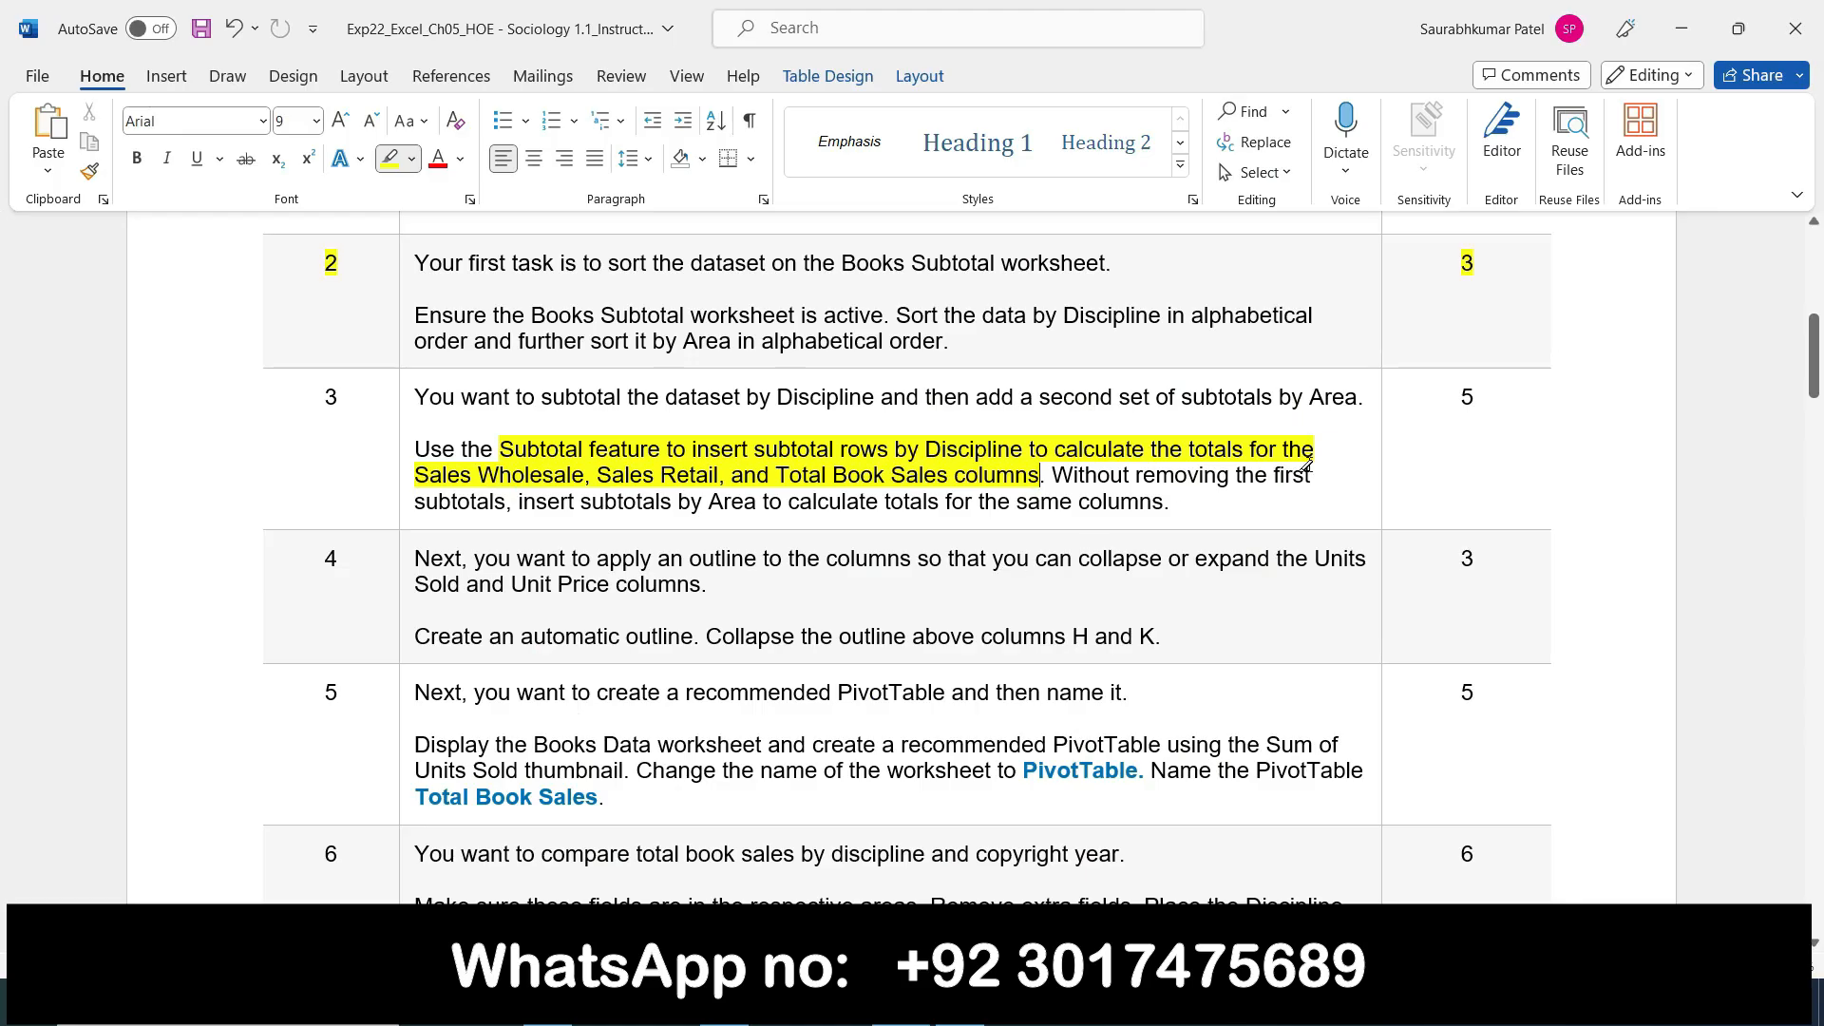
double_click(405, 408)
left_click(404, 409)
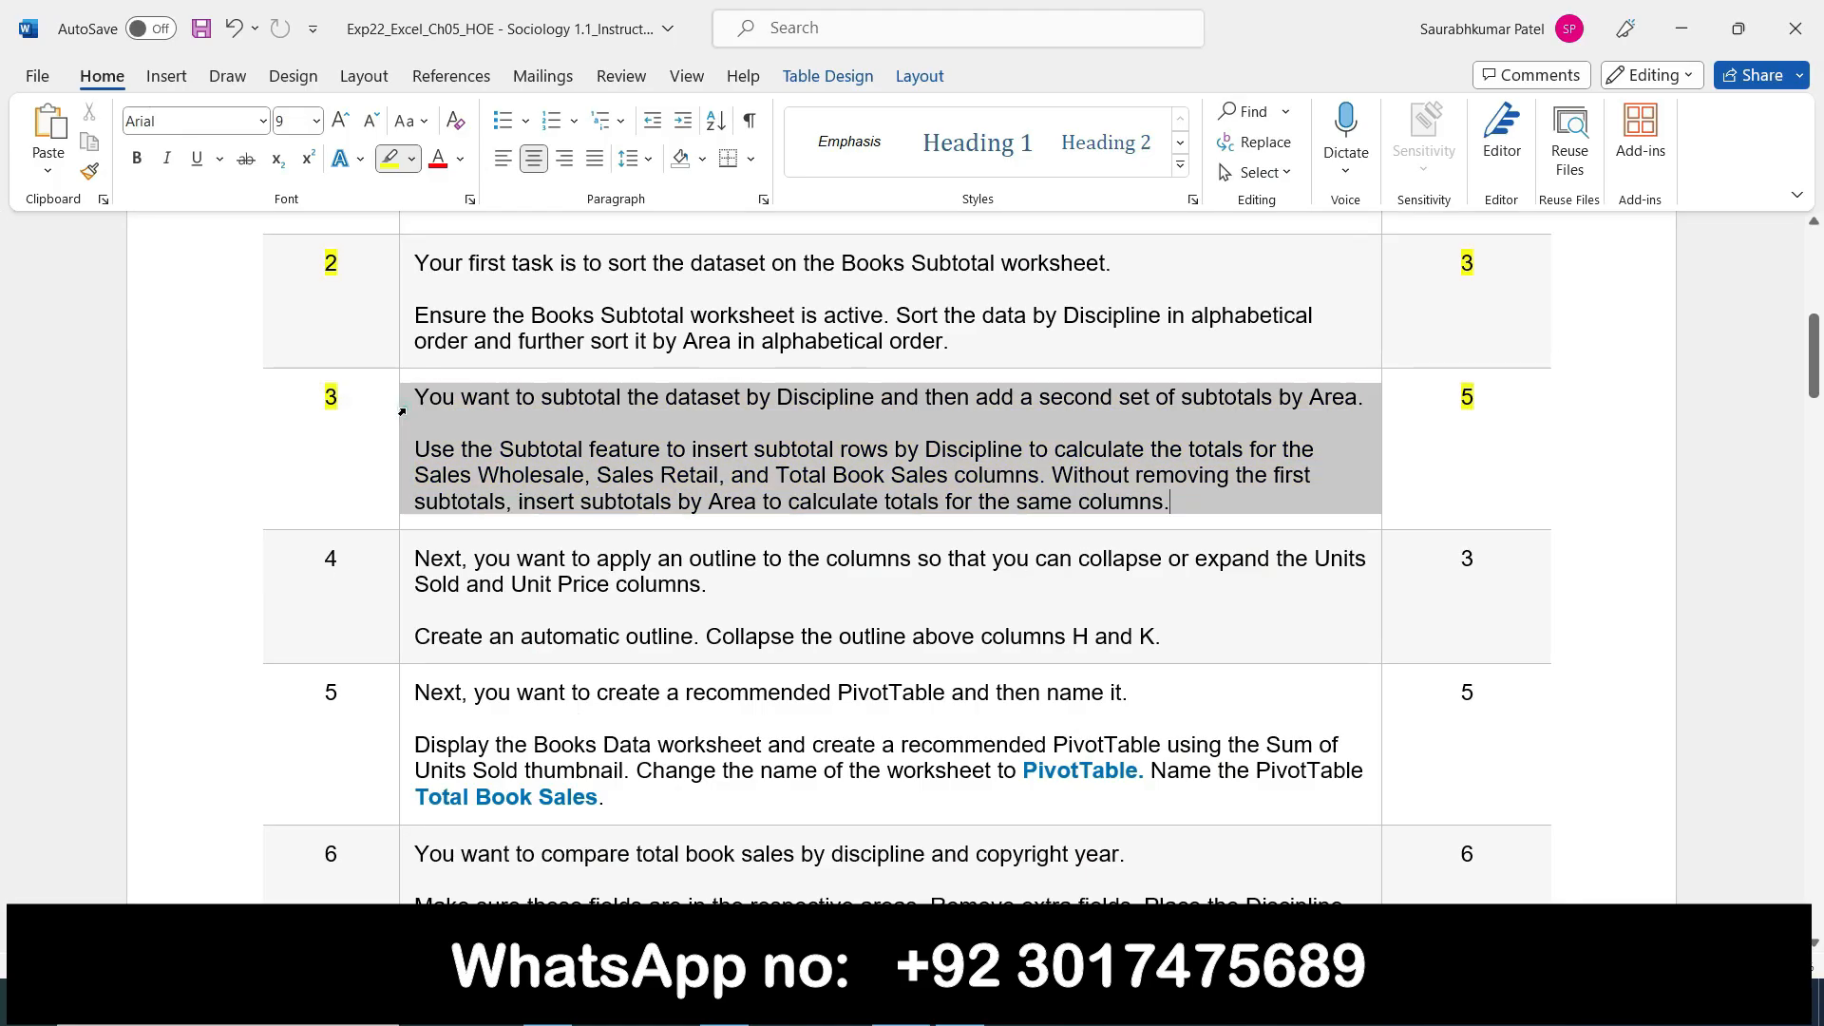
left_click(402, 564)
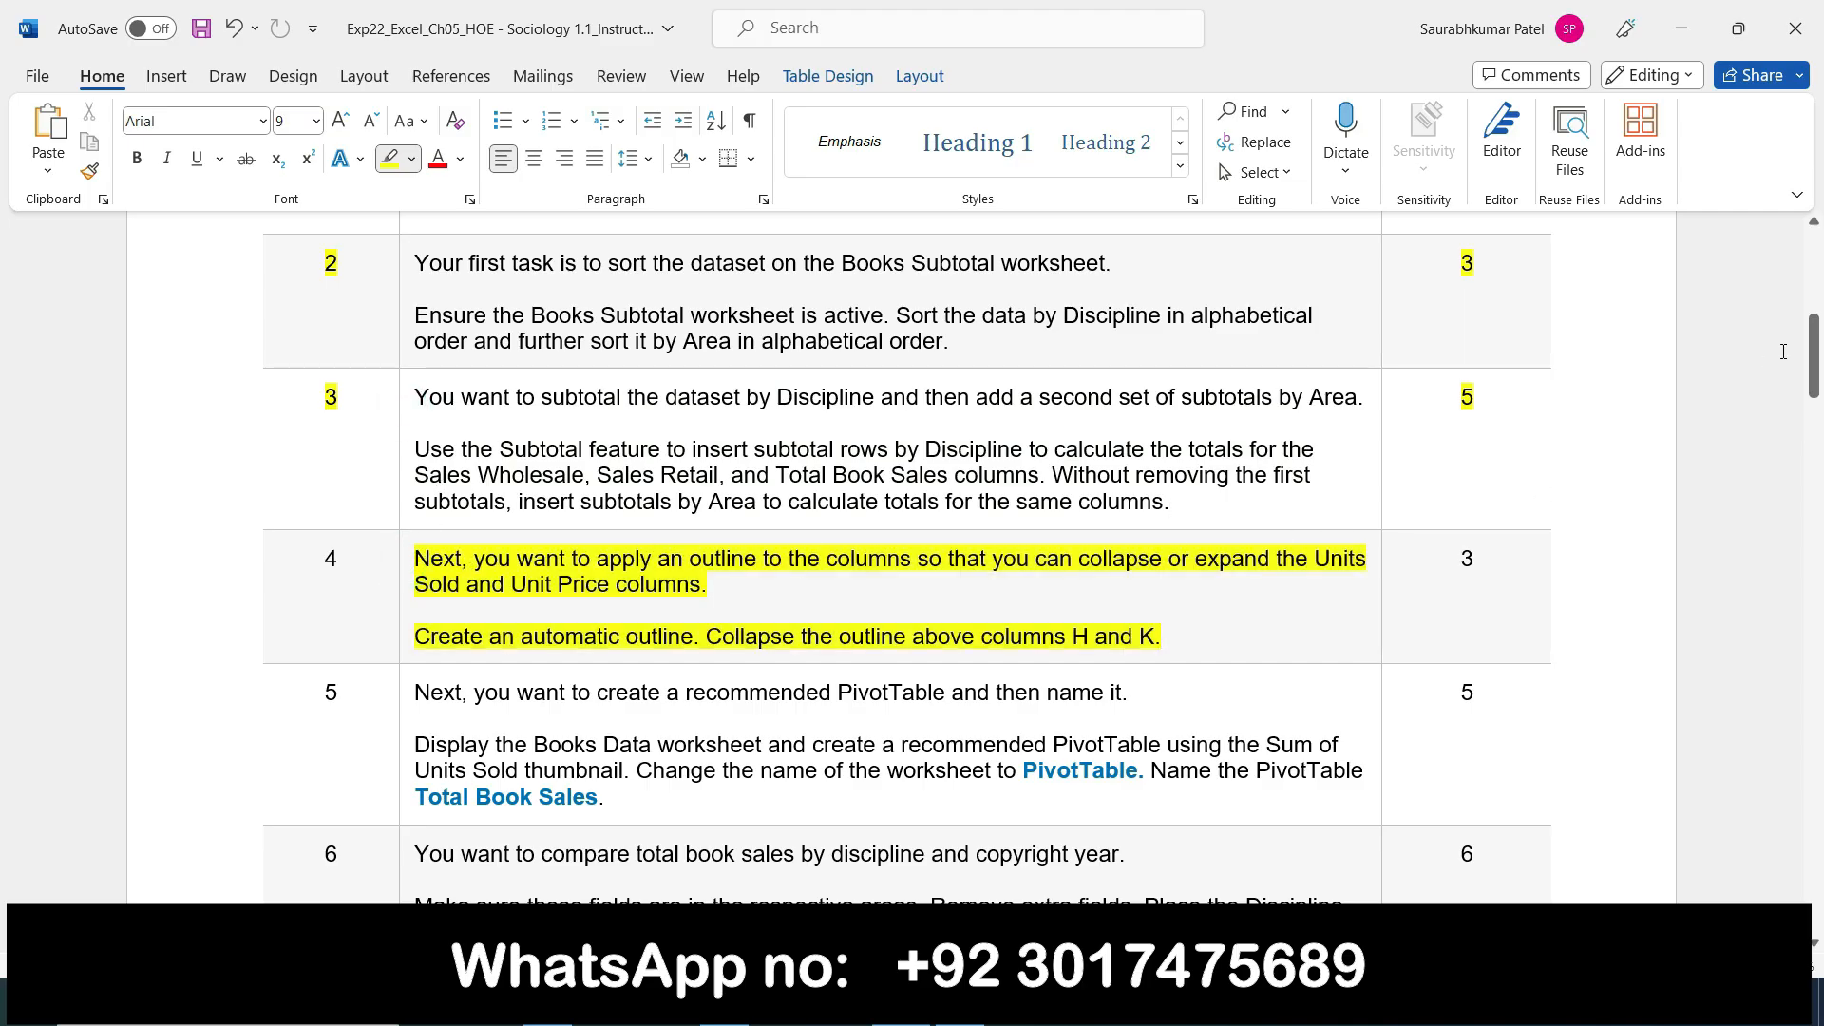
left_click_drag(1814, 371, 1820, 406)
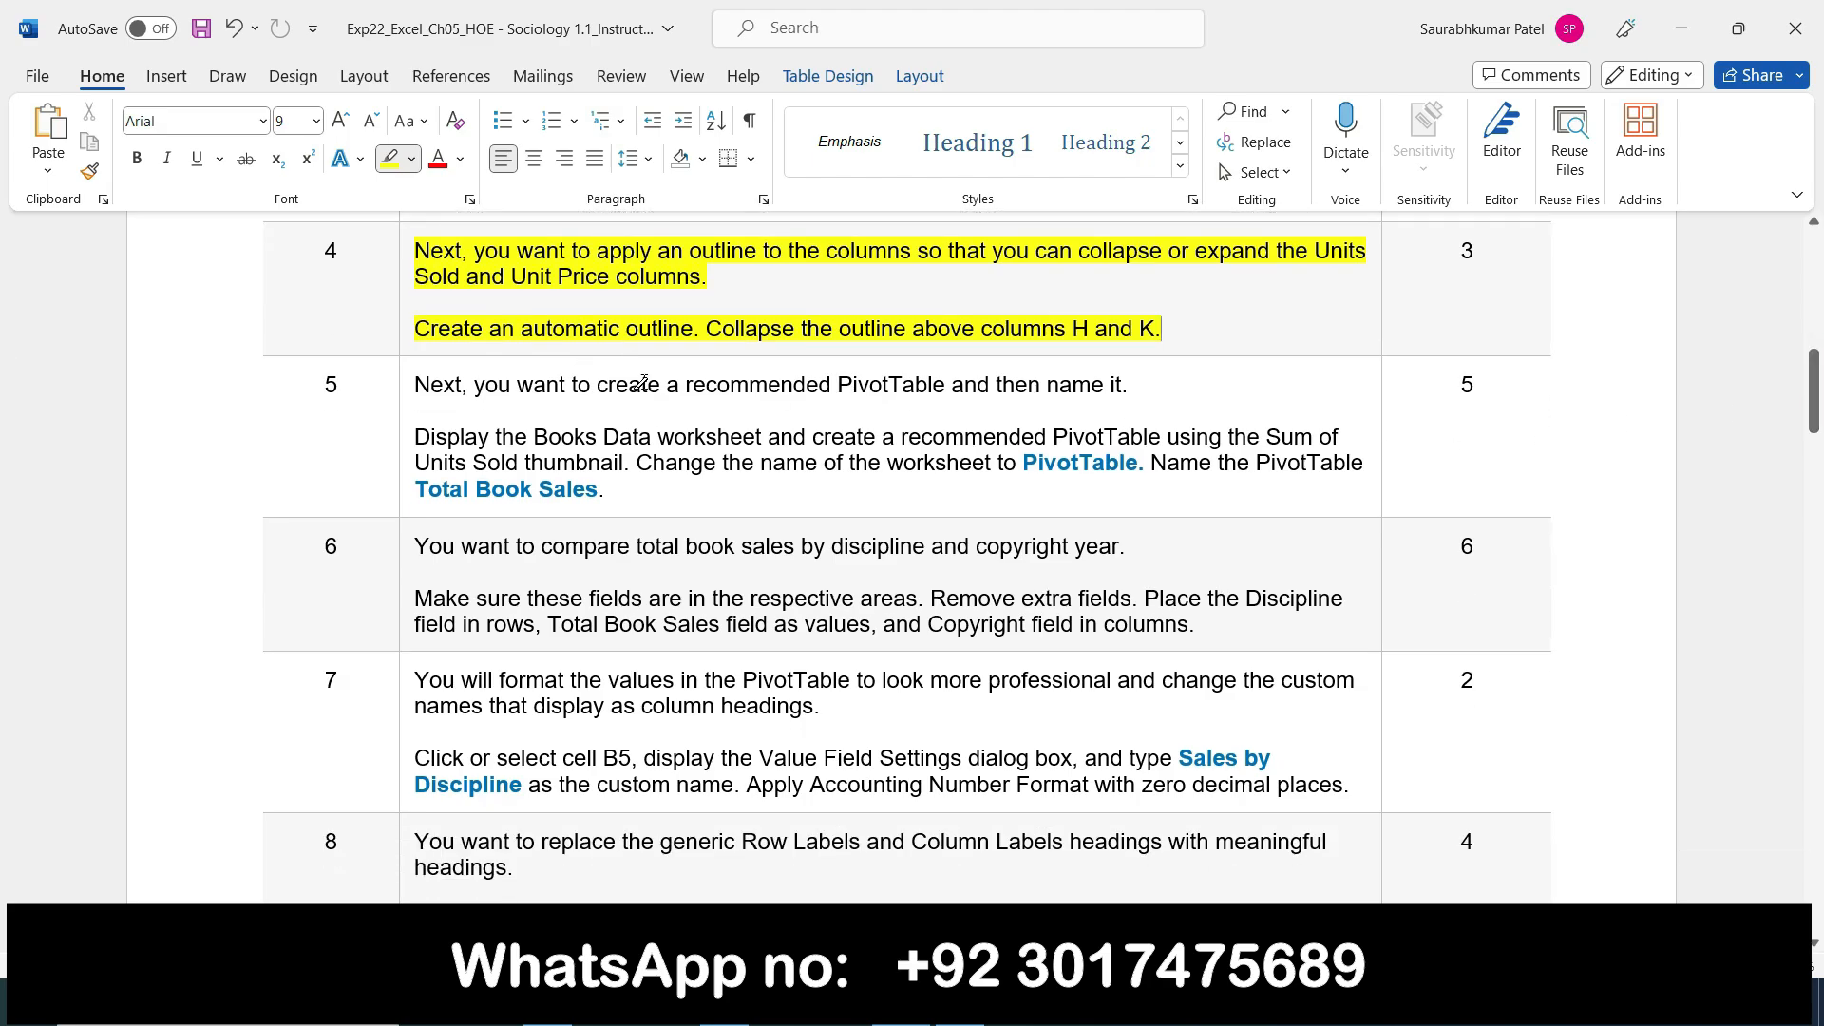
Switch to the Excel workbook and create an automatic outline of the book data, modifying the existing outline
key("alt+Tab")
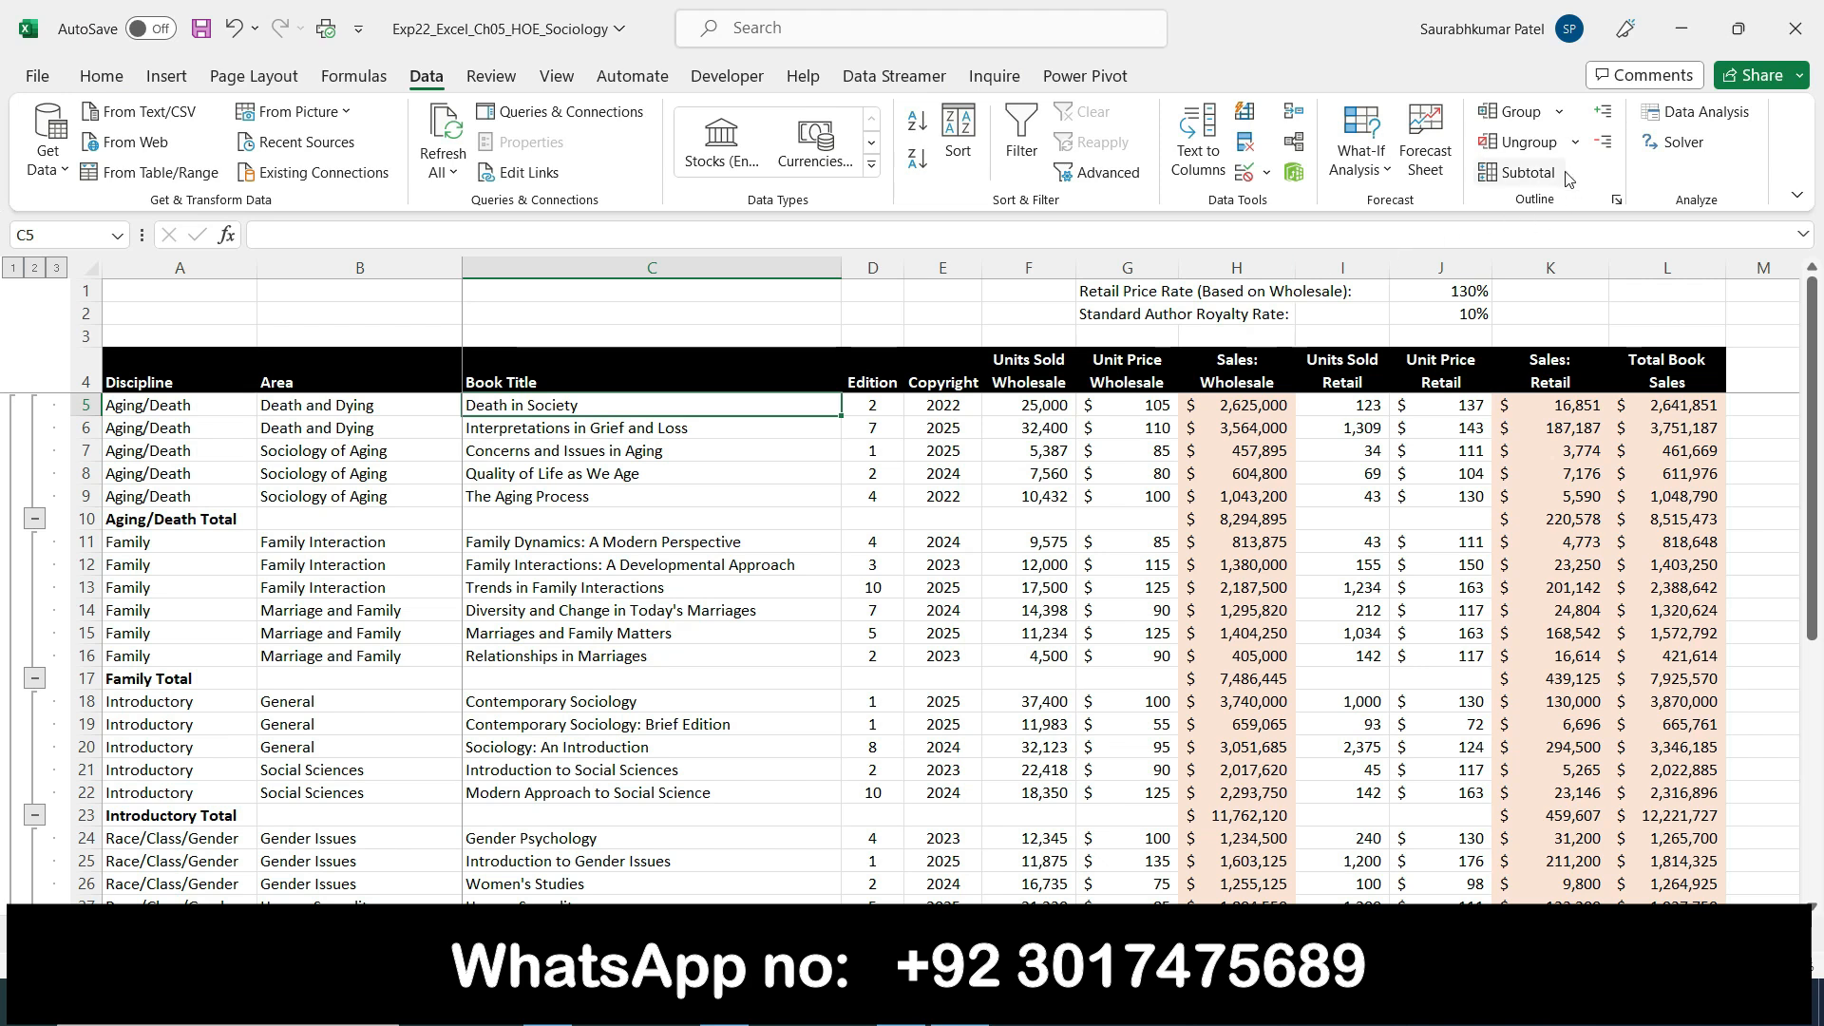
left_click(1562, 115)
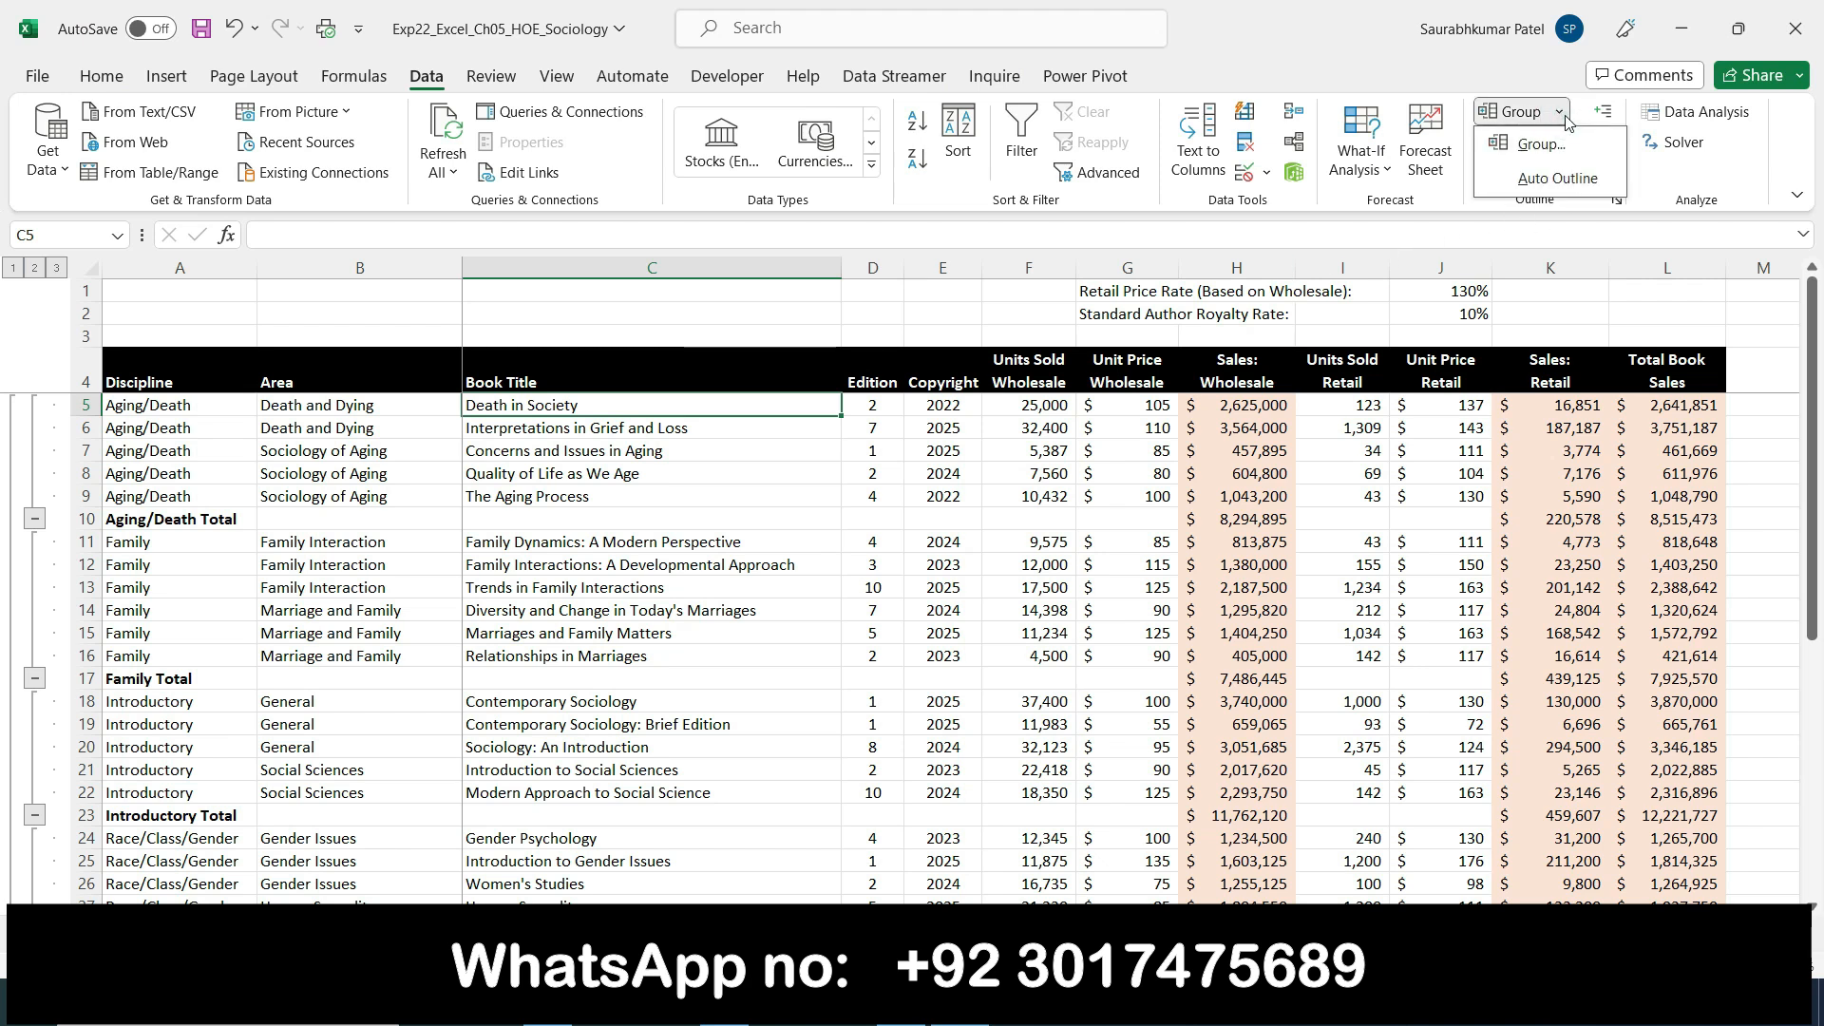
left_click(1558, 179)
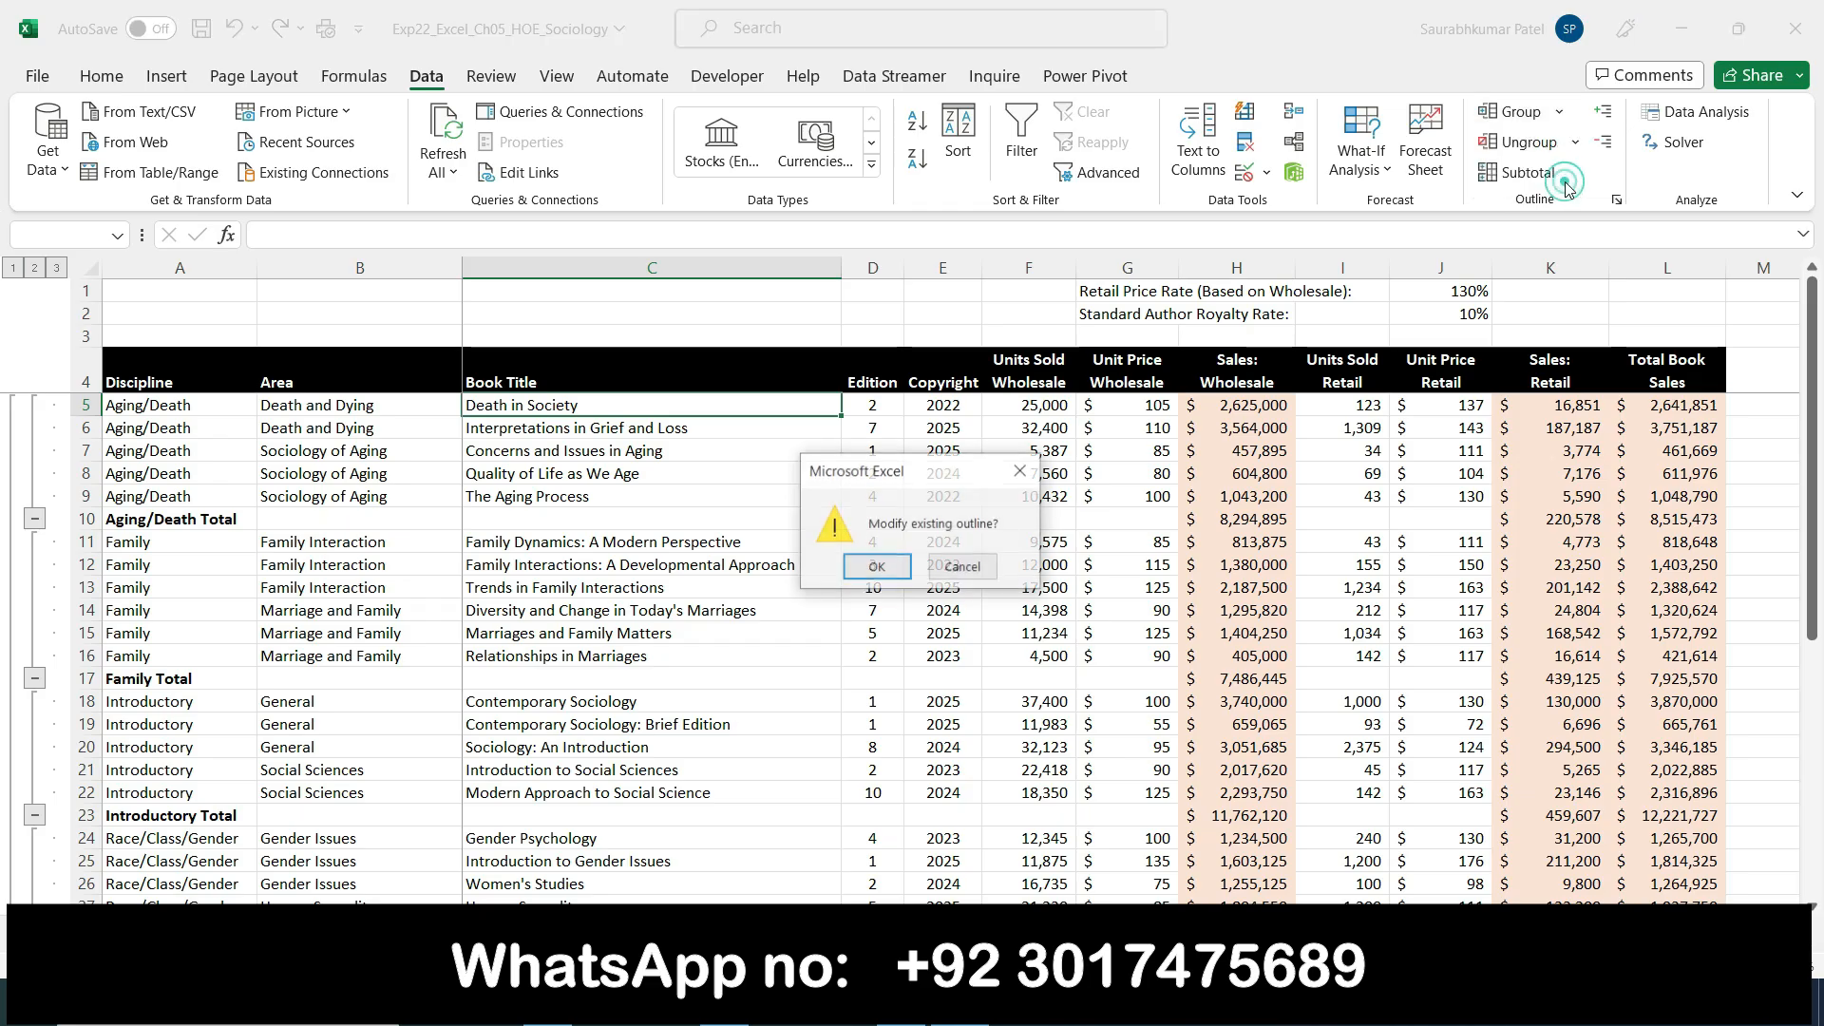
left_click(877, 568)
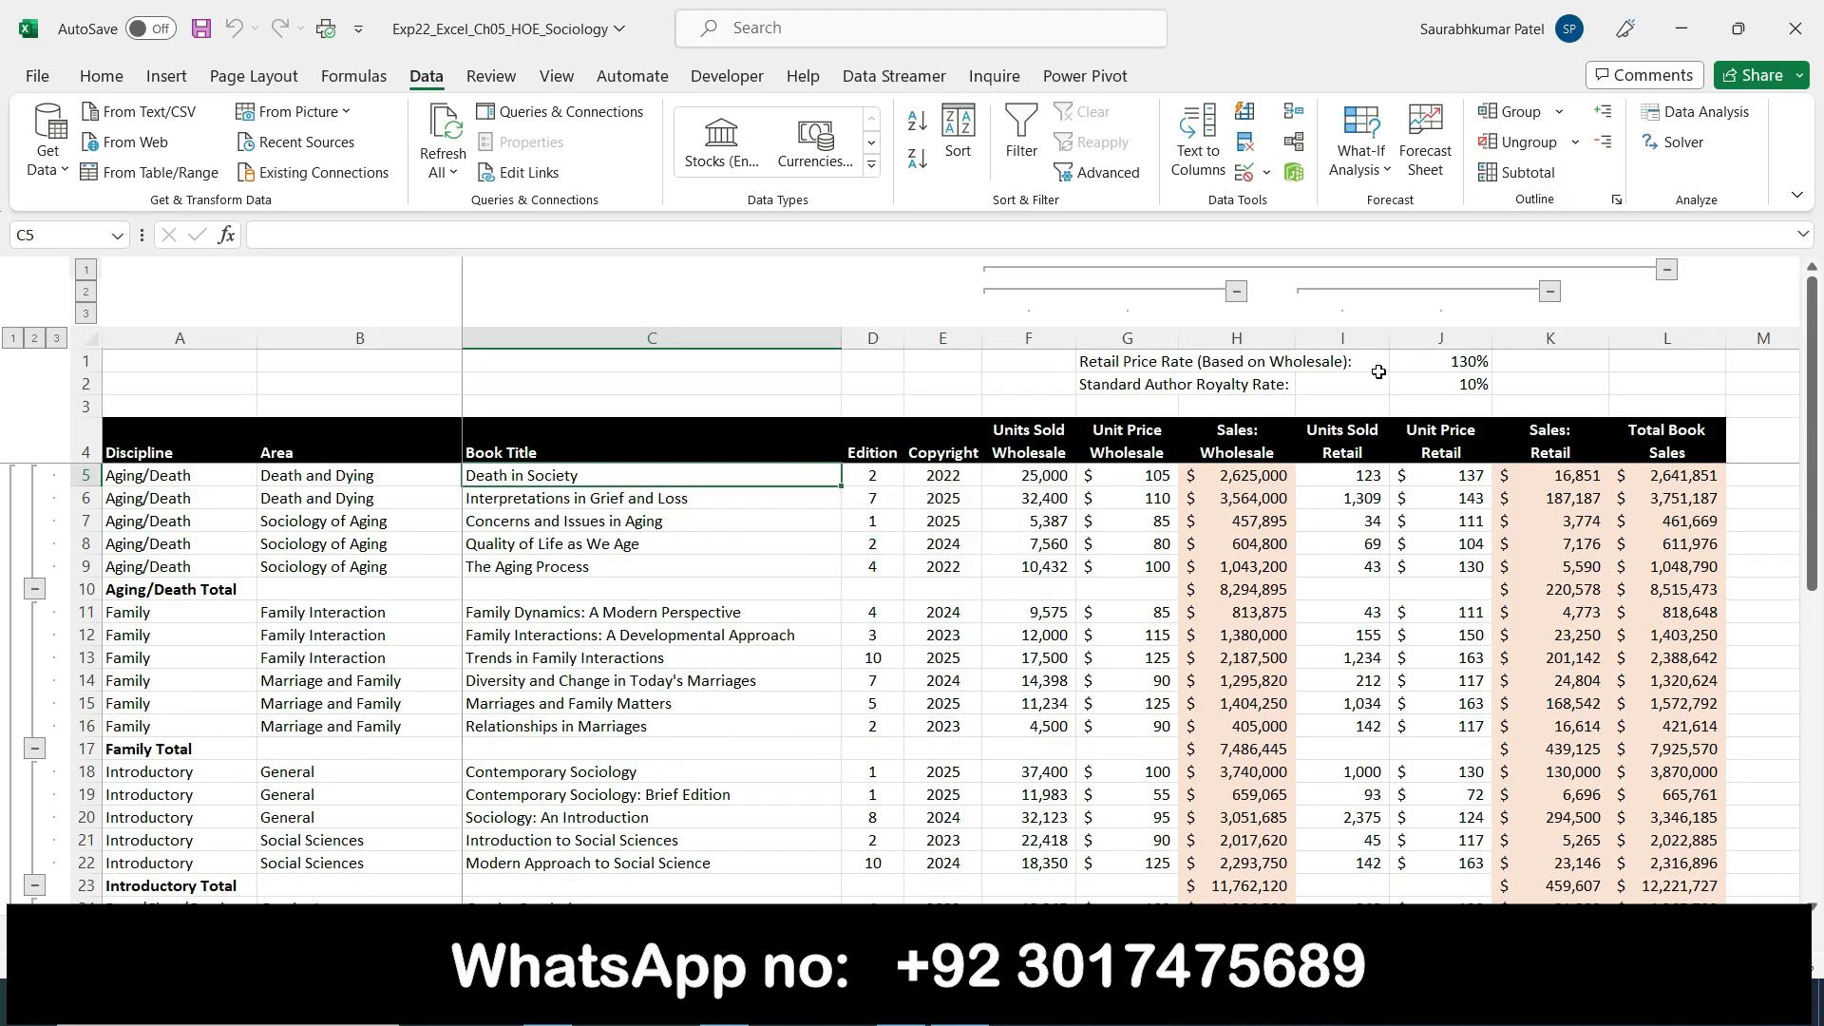
Check step 4 in Word, collapse the Excel outline above column K, and try collapsing and re-expanding the group above column L
left_click(901, 1002)
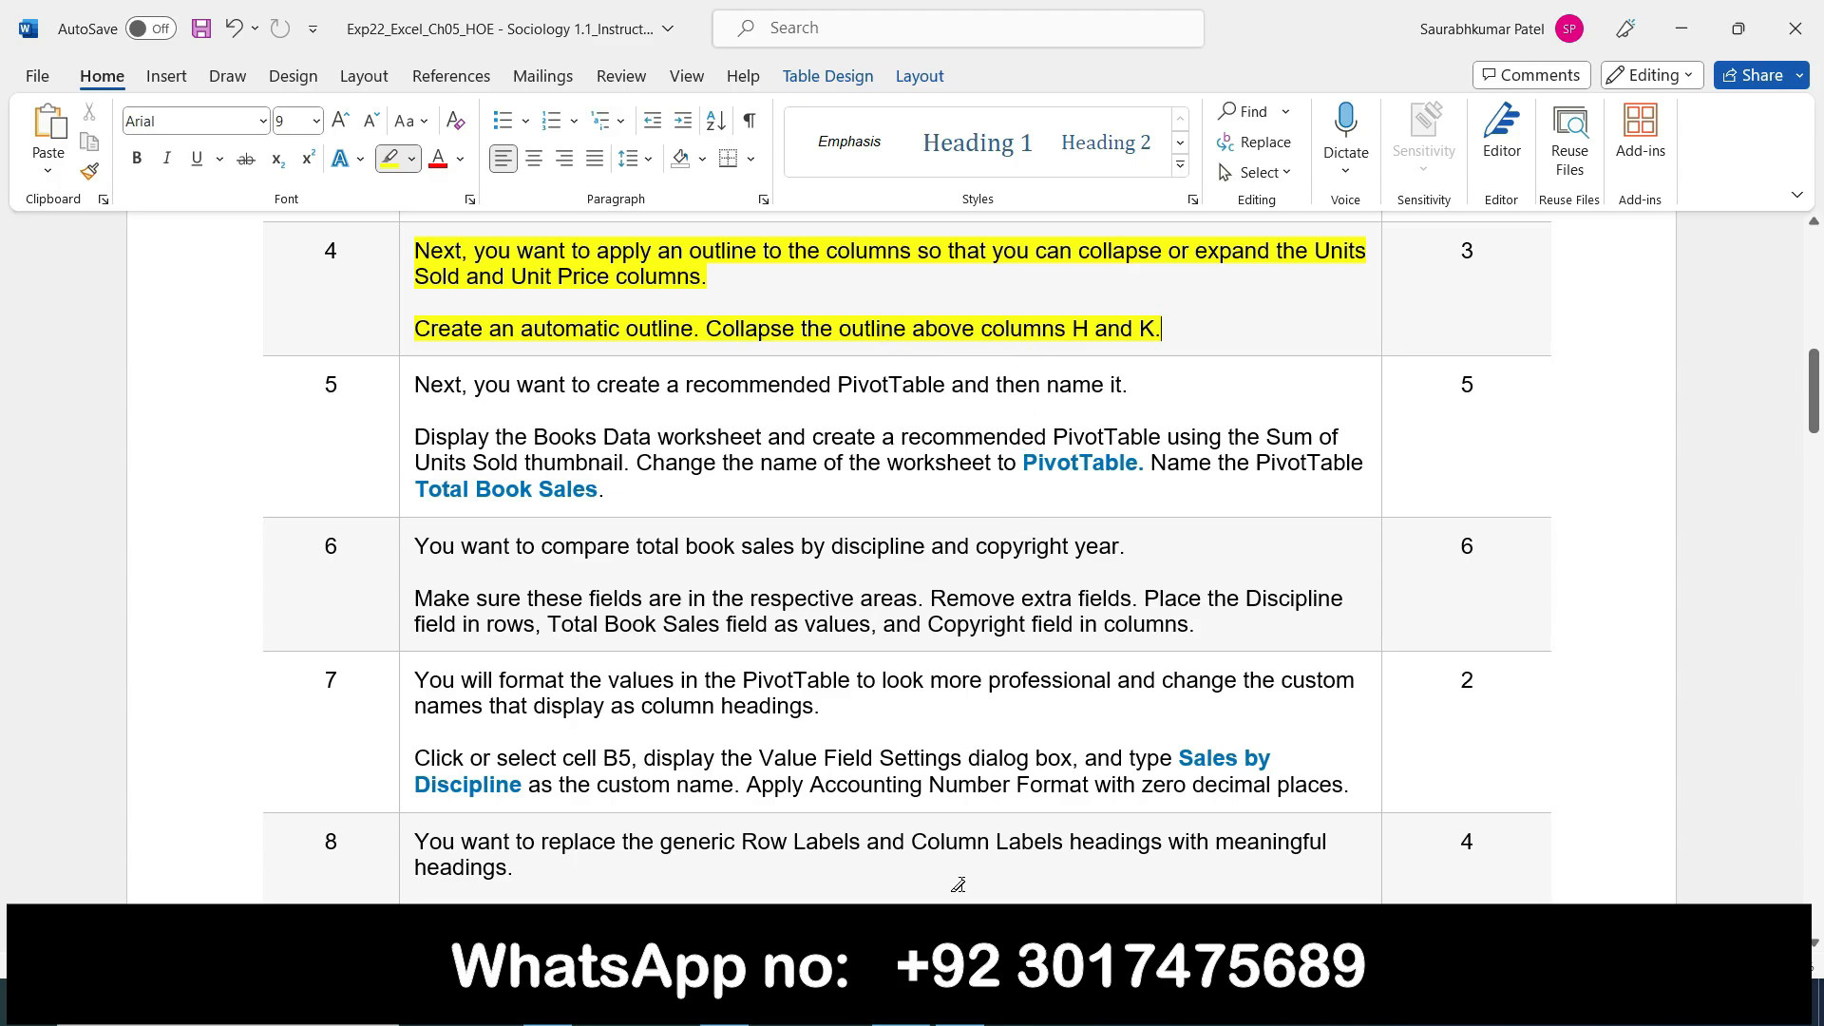
left_click(960, 1002)
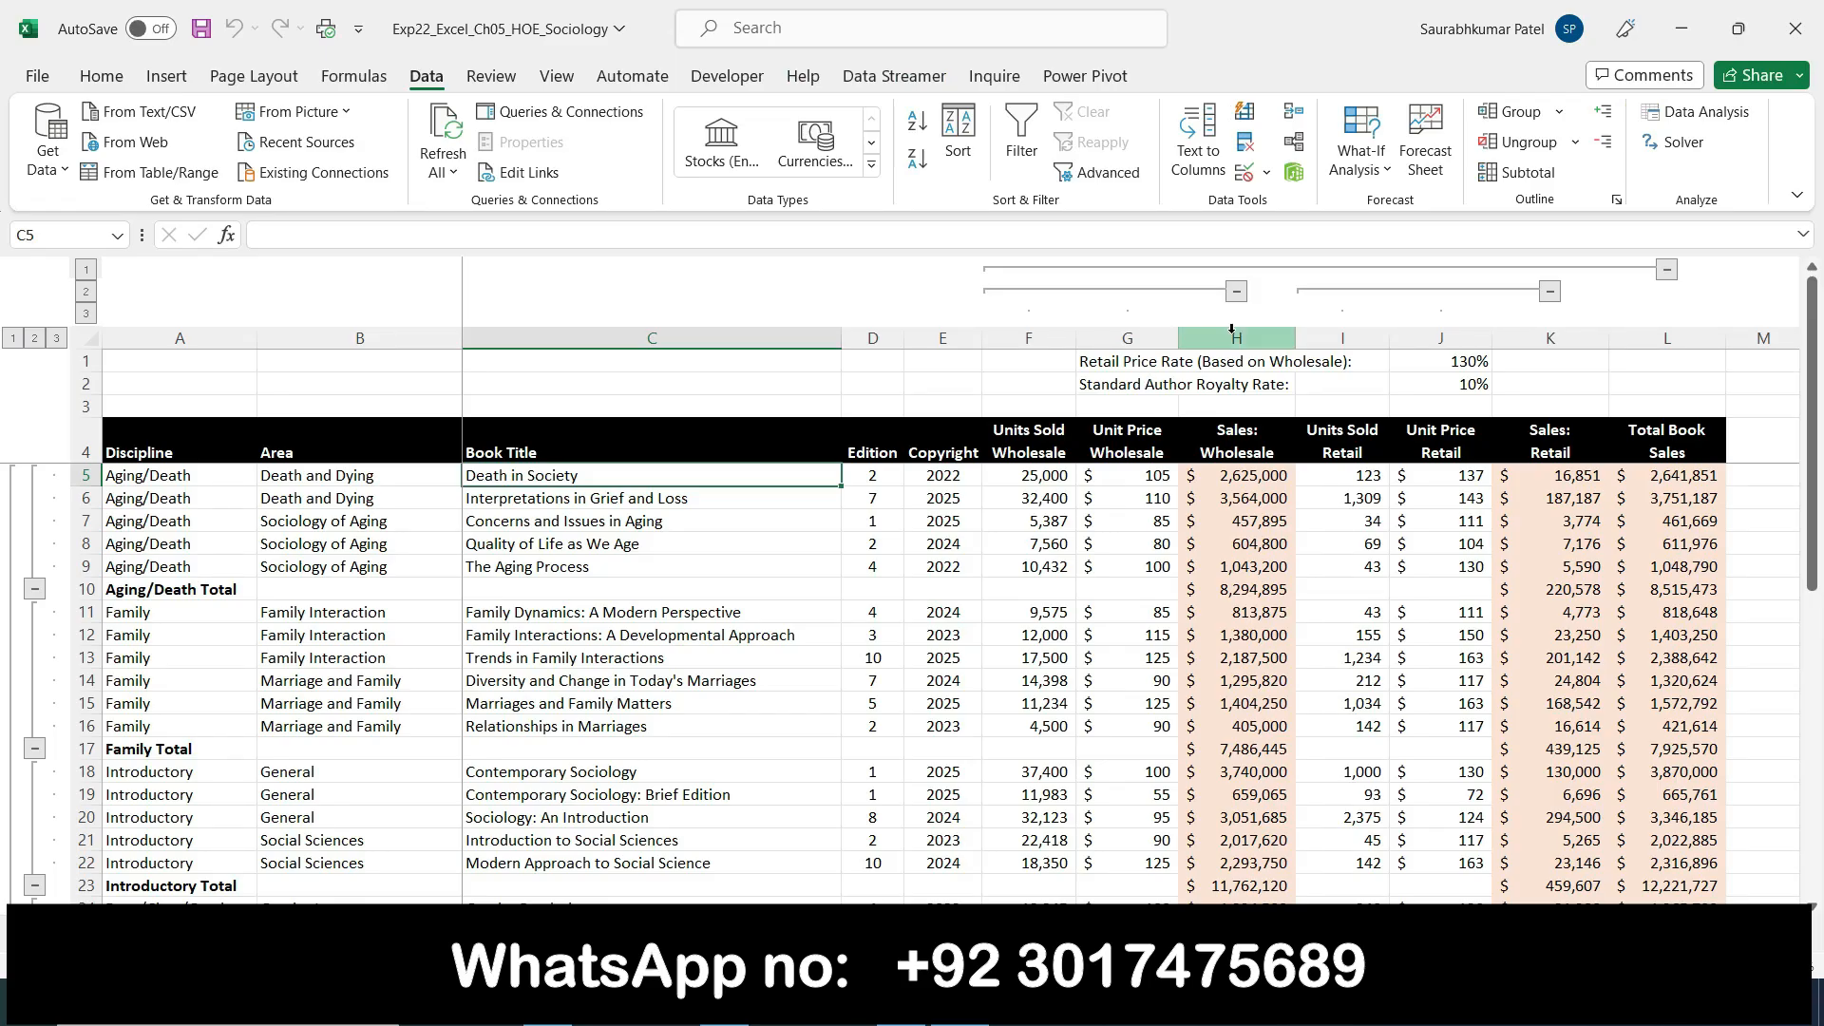
left_click(1547, 291)
left_click(1300, 290)
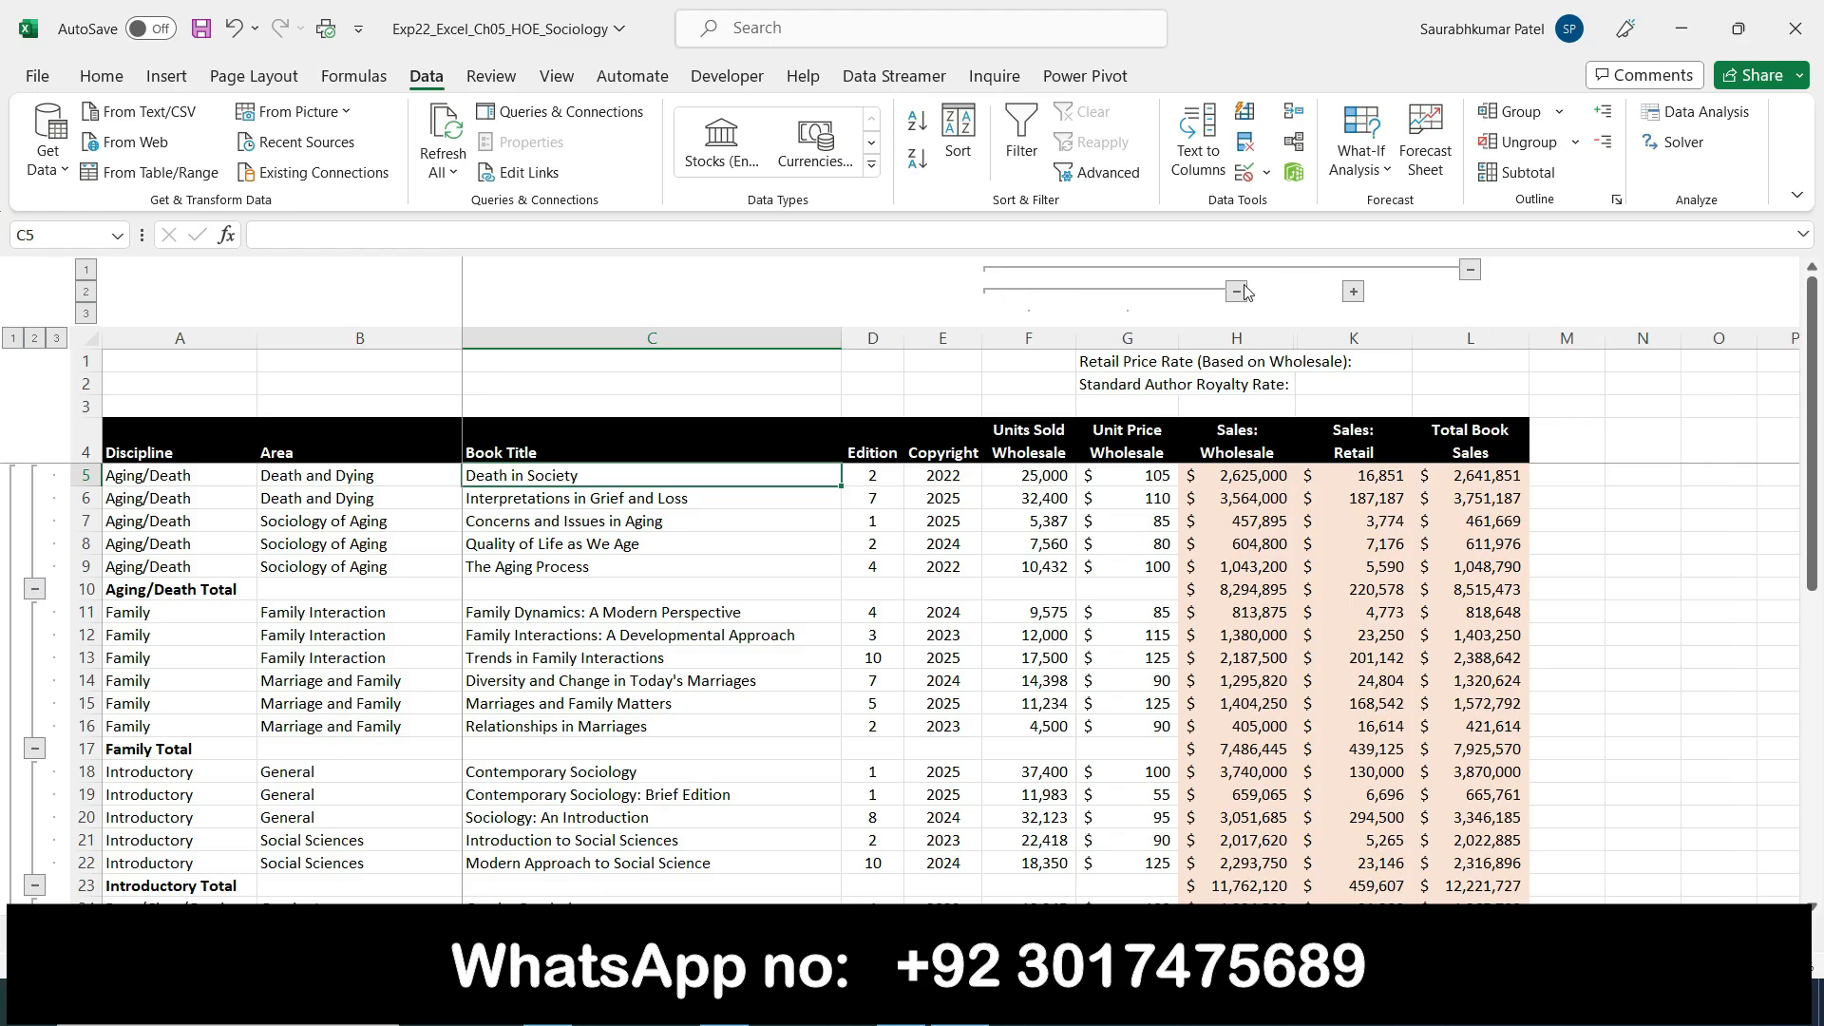
left_click(1470, 269)
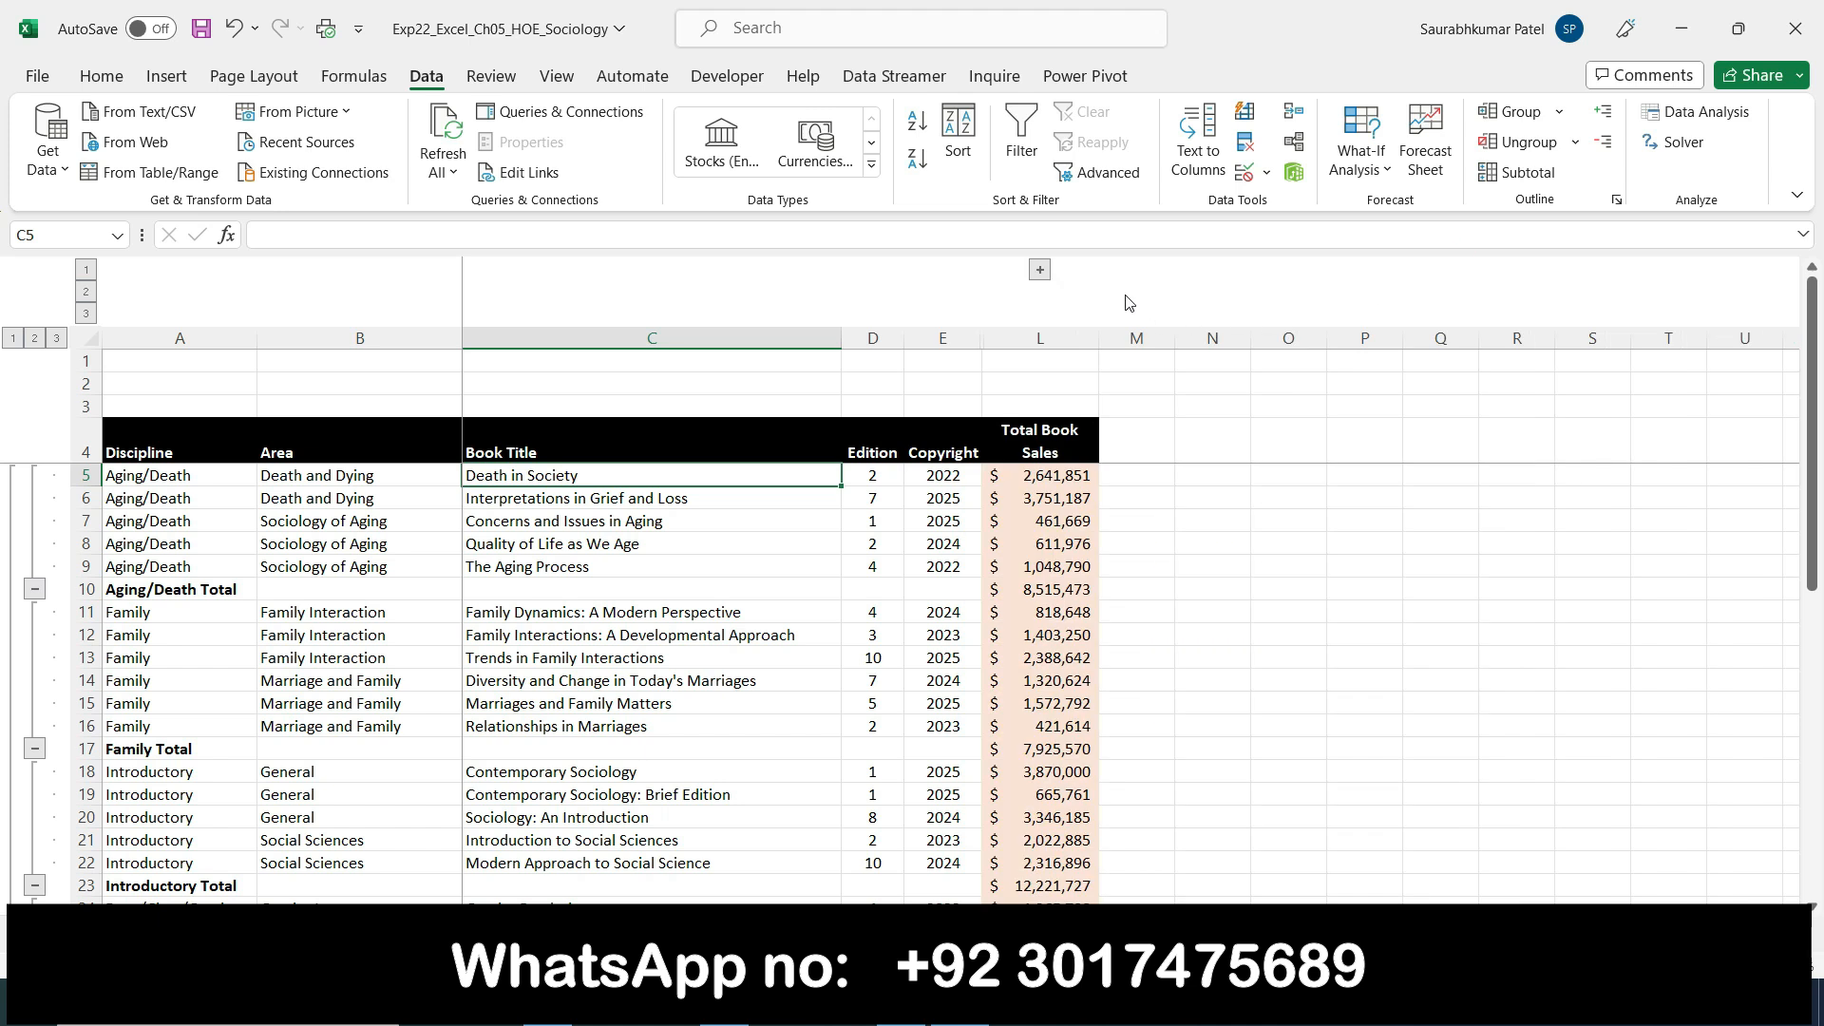
left_click(1041, 272)
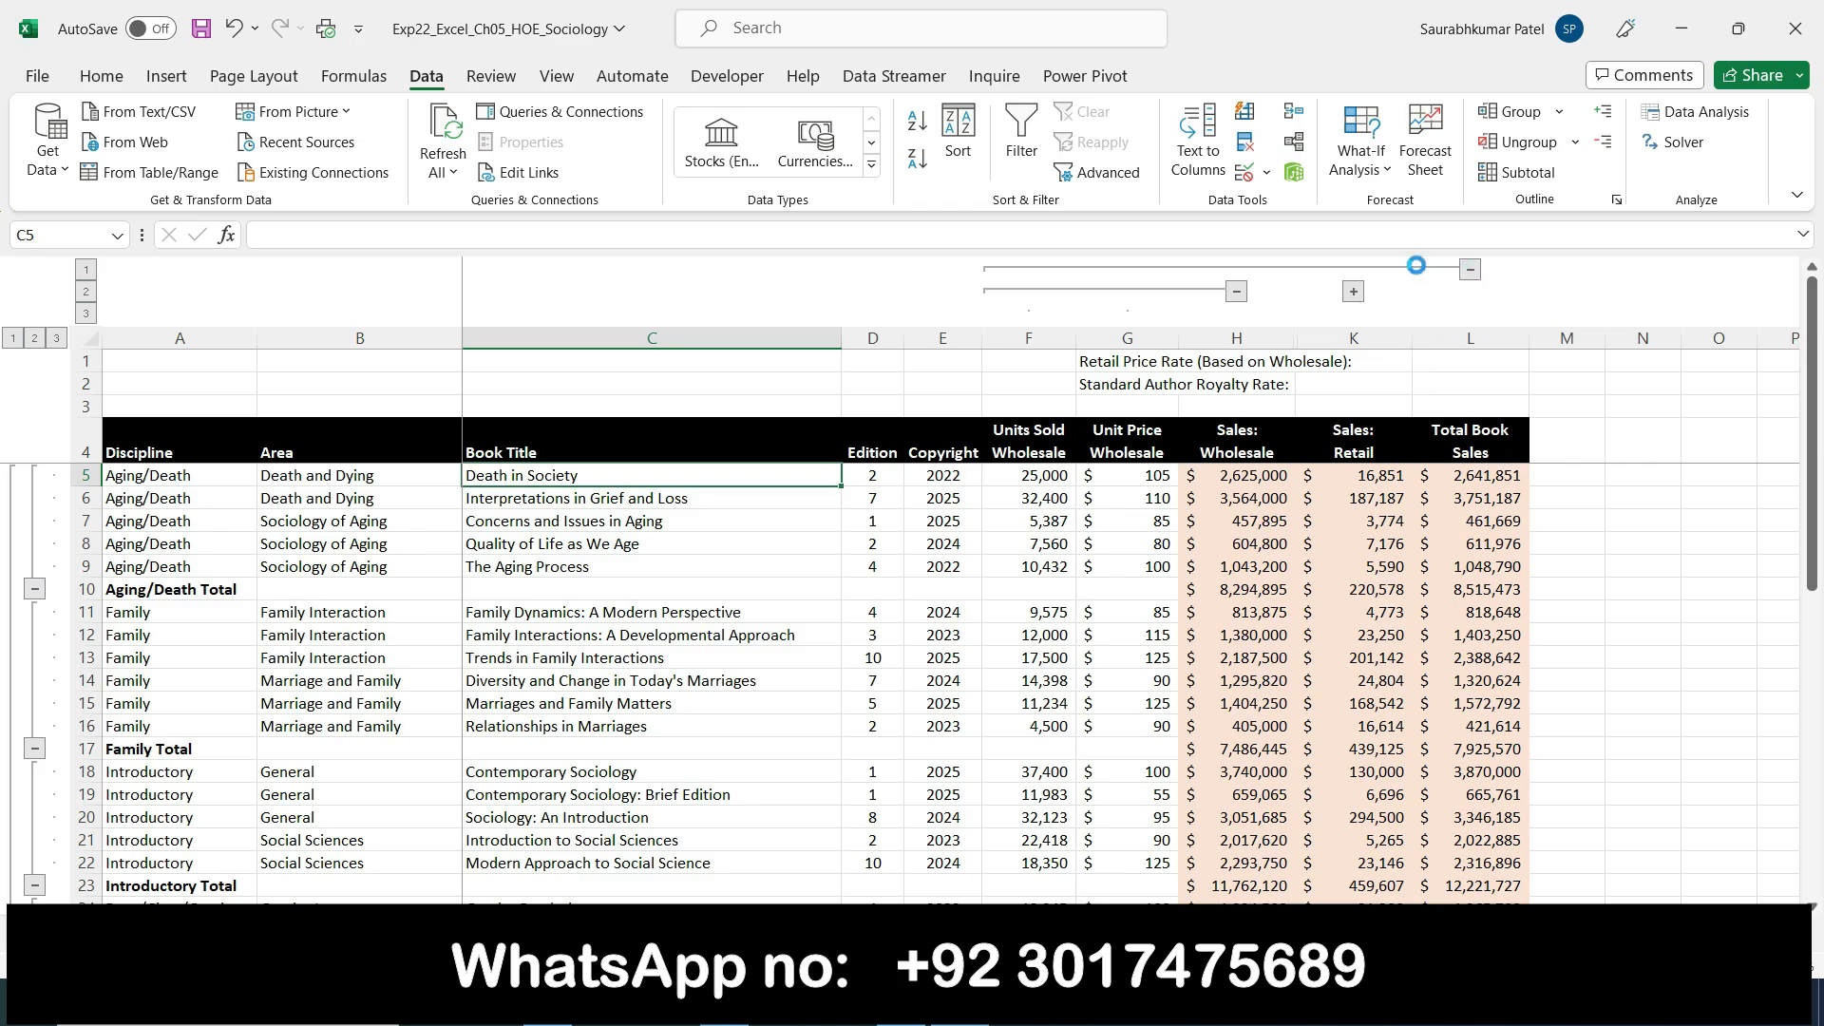
Collapse the outline group above column L, and in the Word instructions move the yellow highlight from step 4's text to step 5's
left_click(1418, 270)
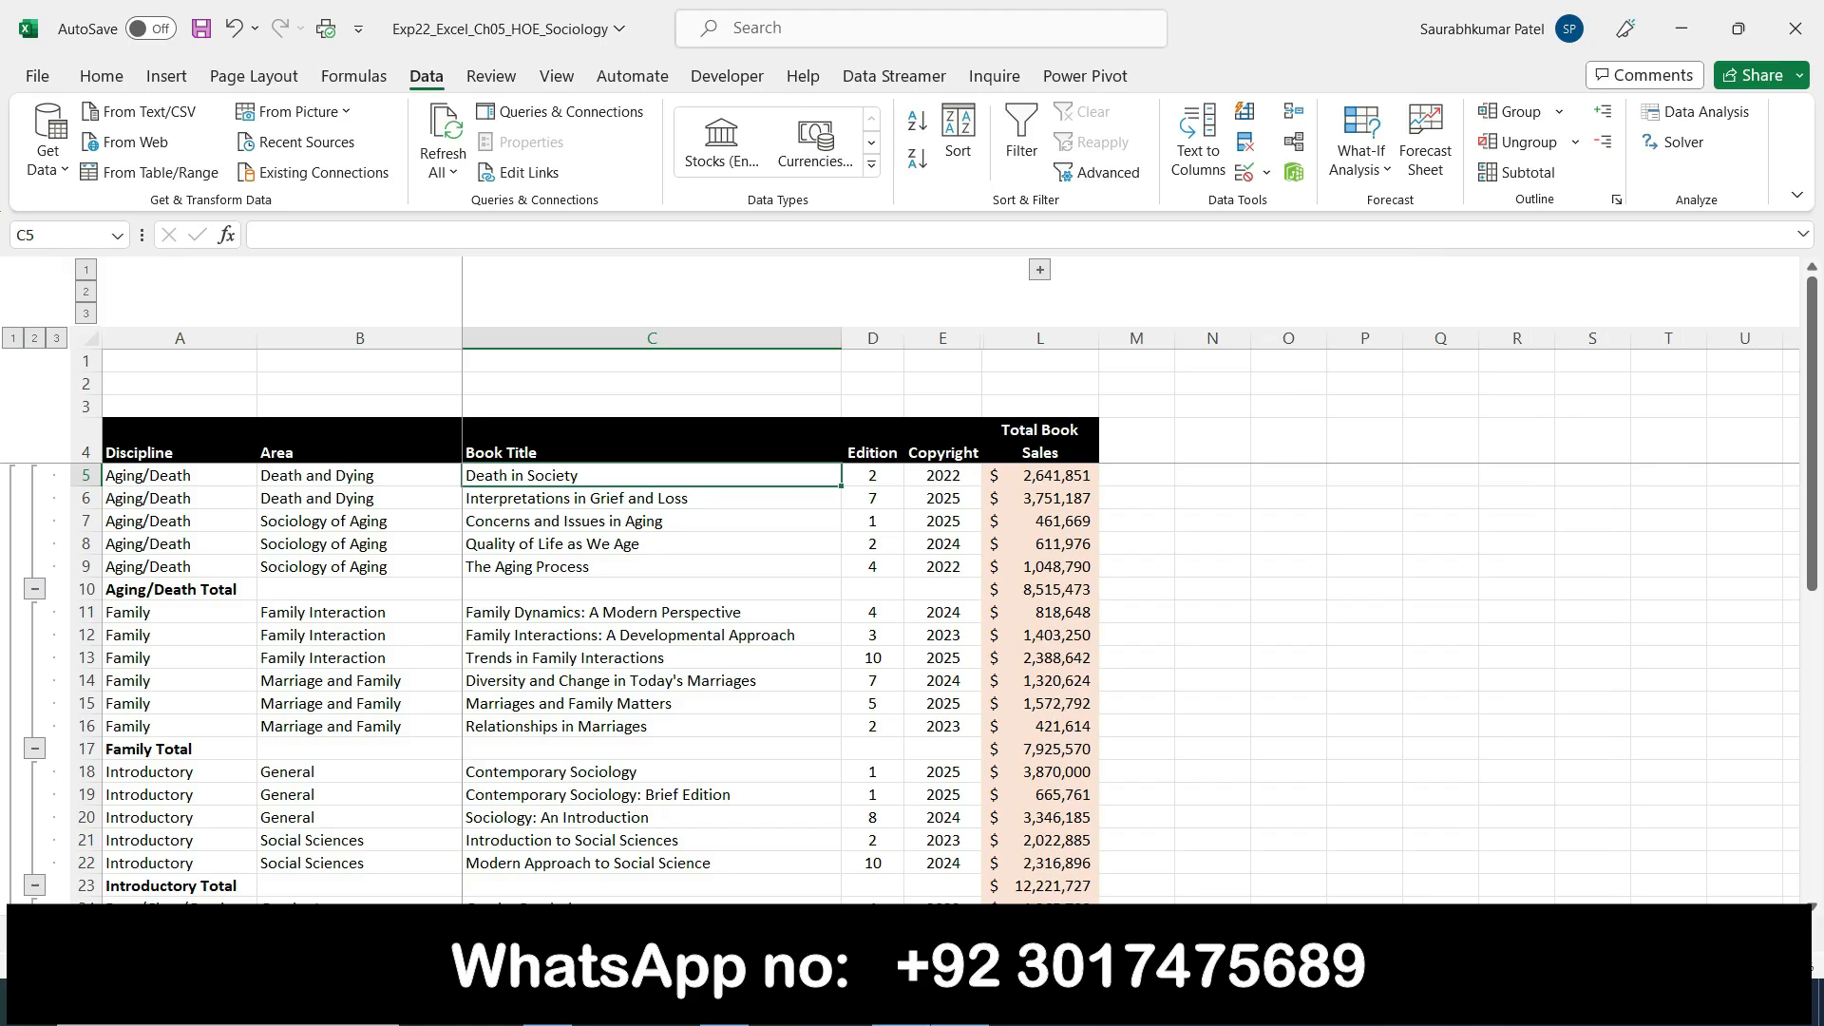
key("alt+Tab")
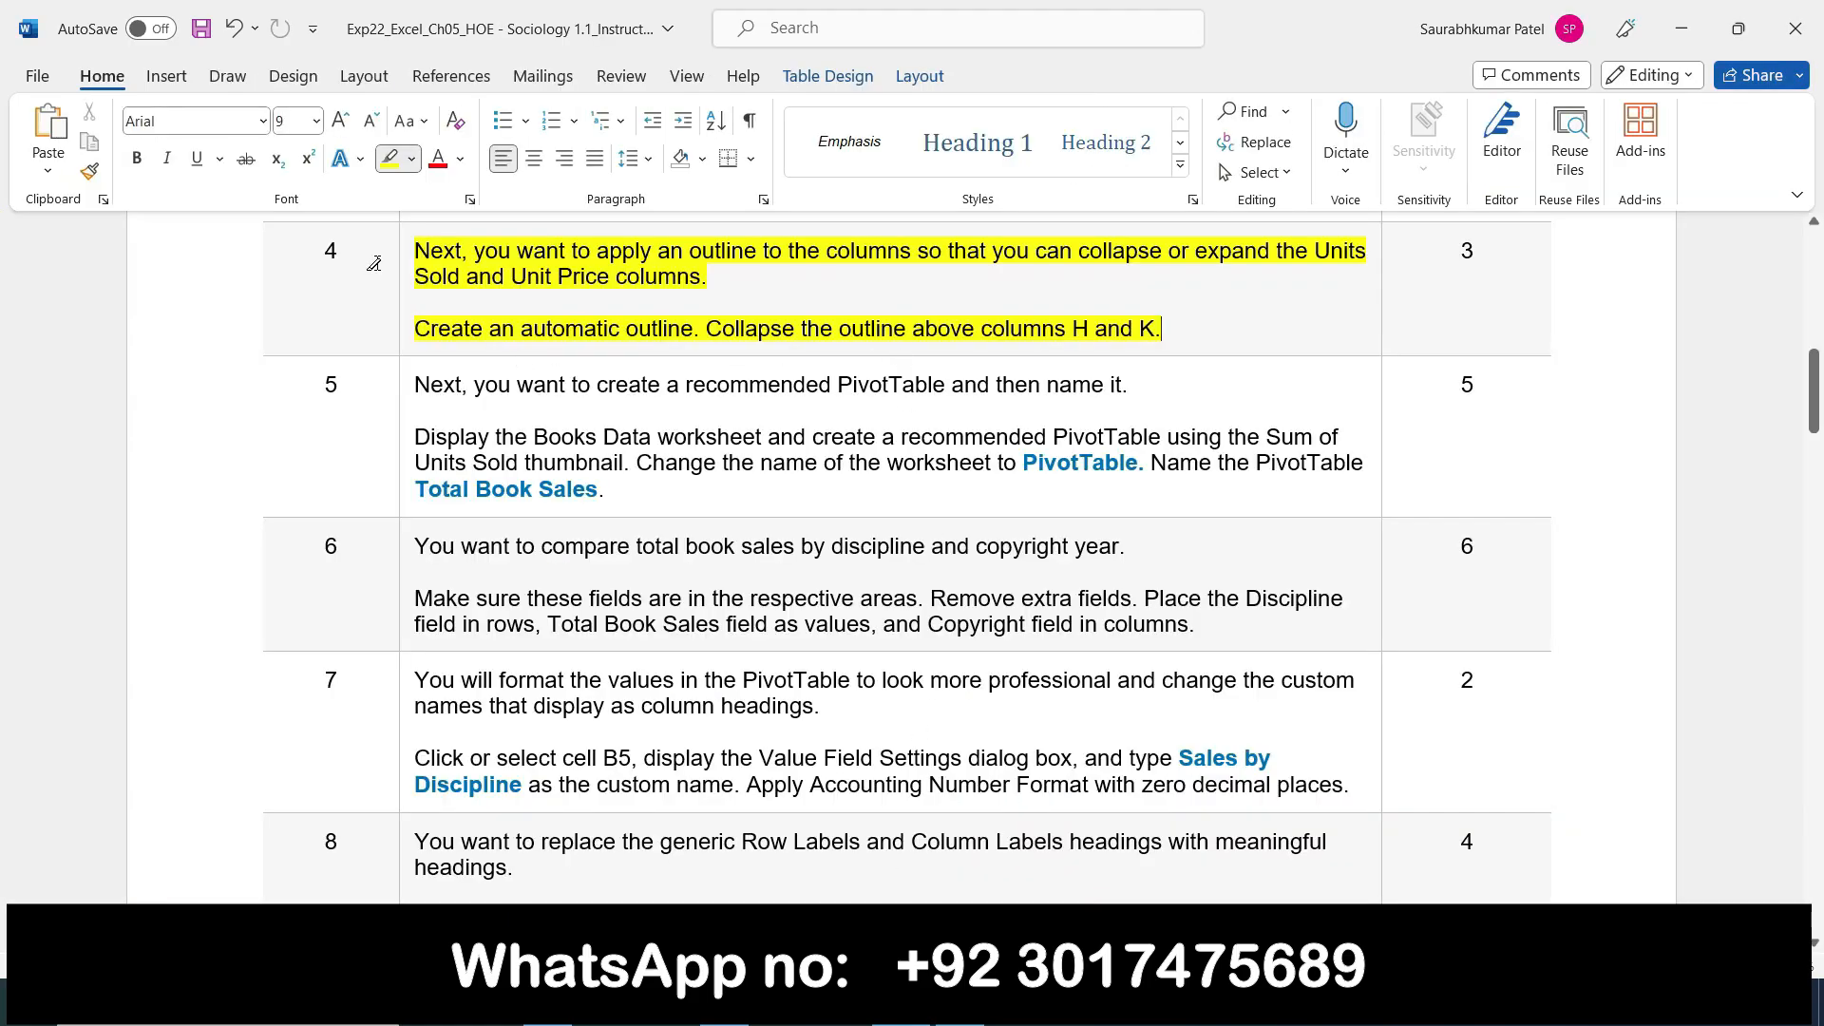
left_click(404, 252)
left_click(415, 386)
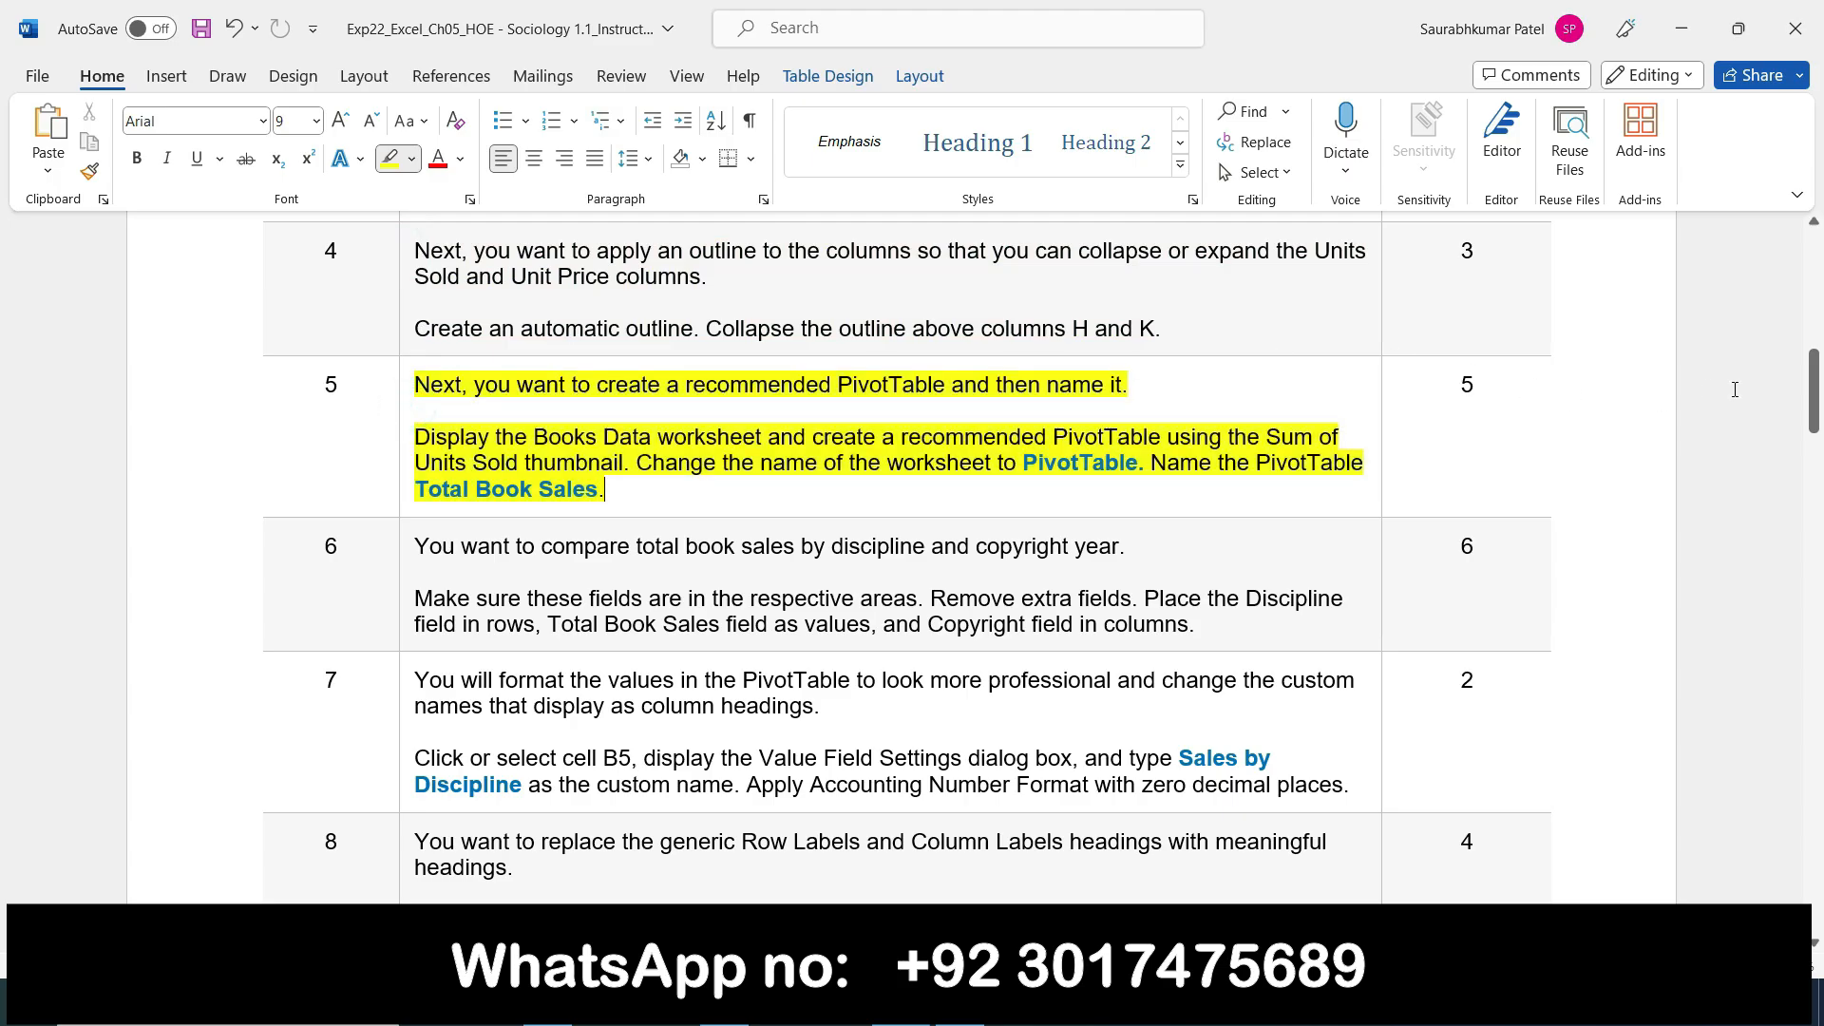
left_click_drag(1814, 389, 1816, 405)
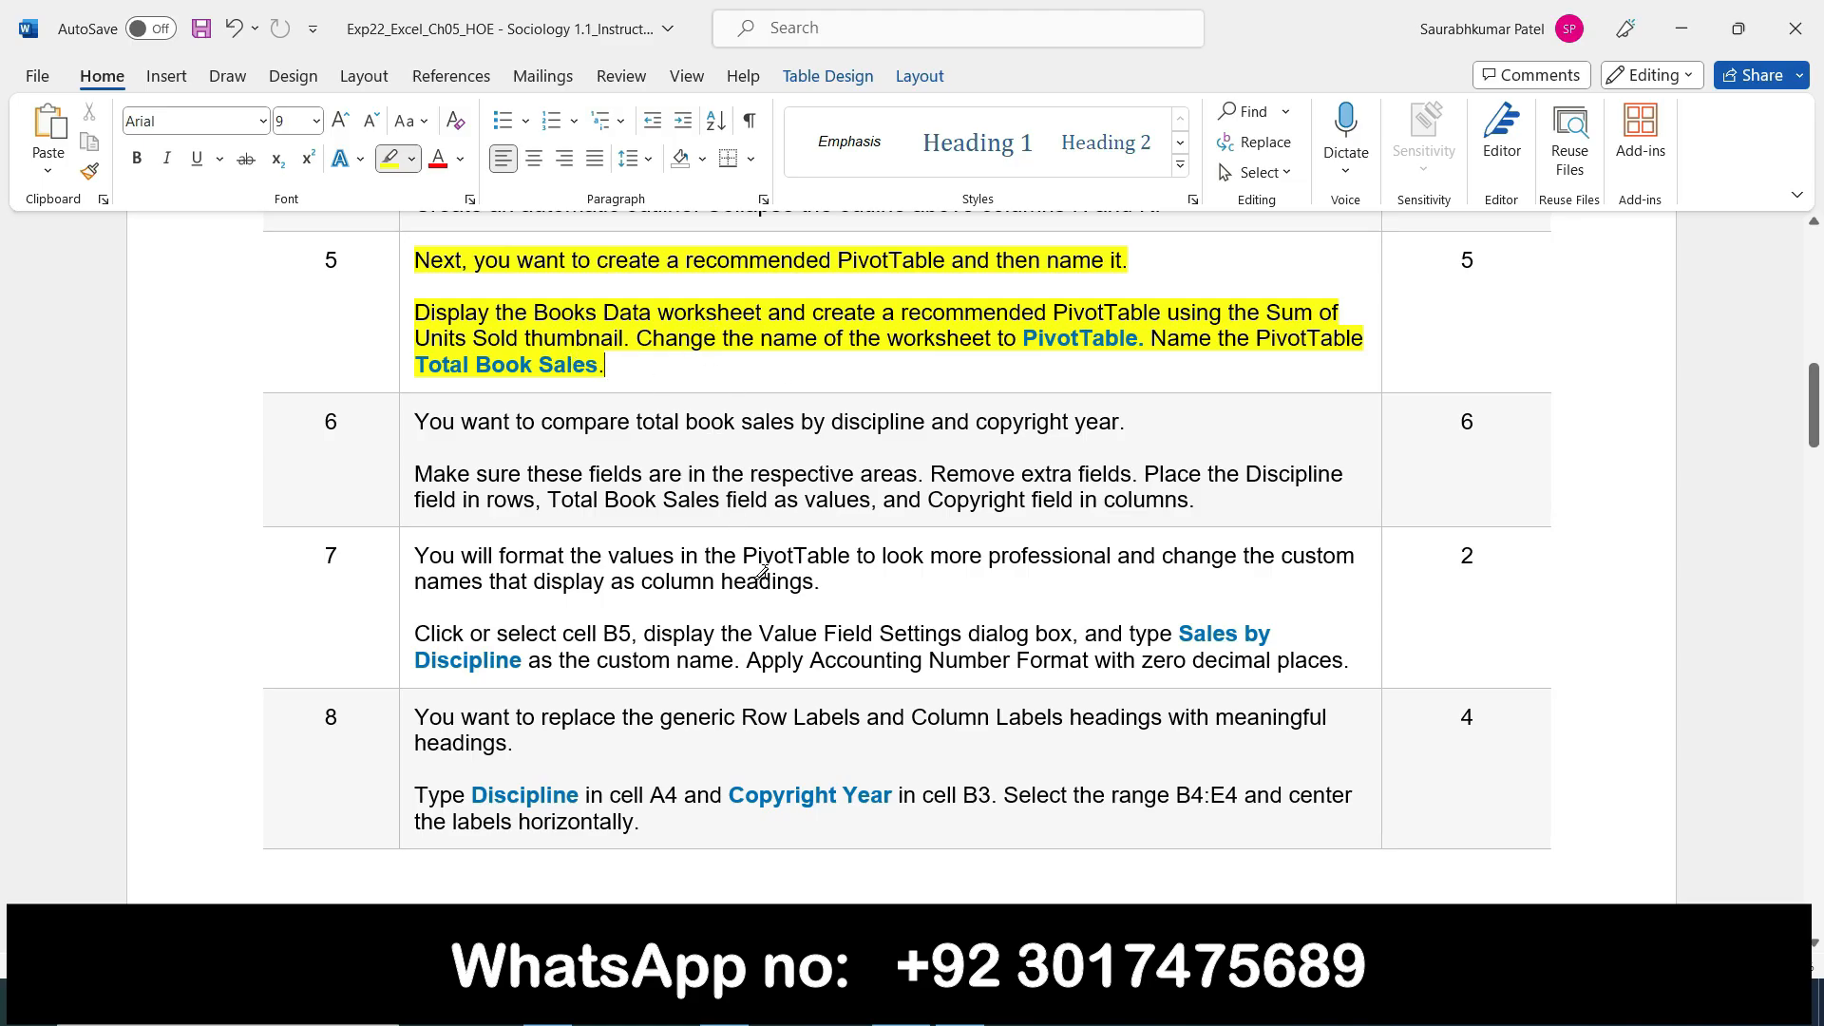
Switch to the Excel workbook, display the Books Data worksheet and open the recommended PivotTables for its book data, checking step 5 in Word
left_click(960, 1002)
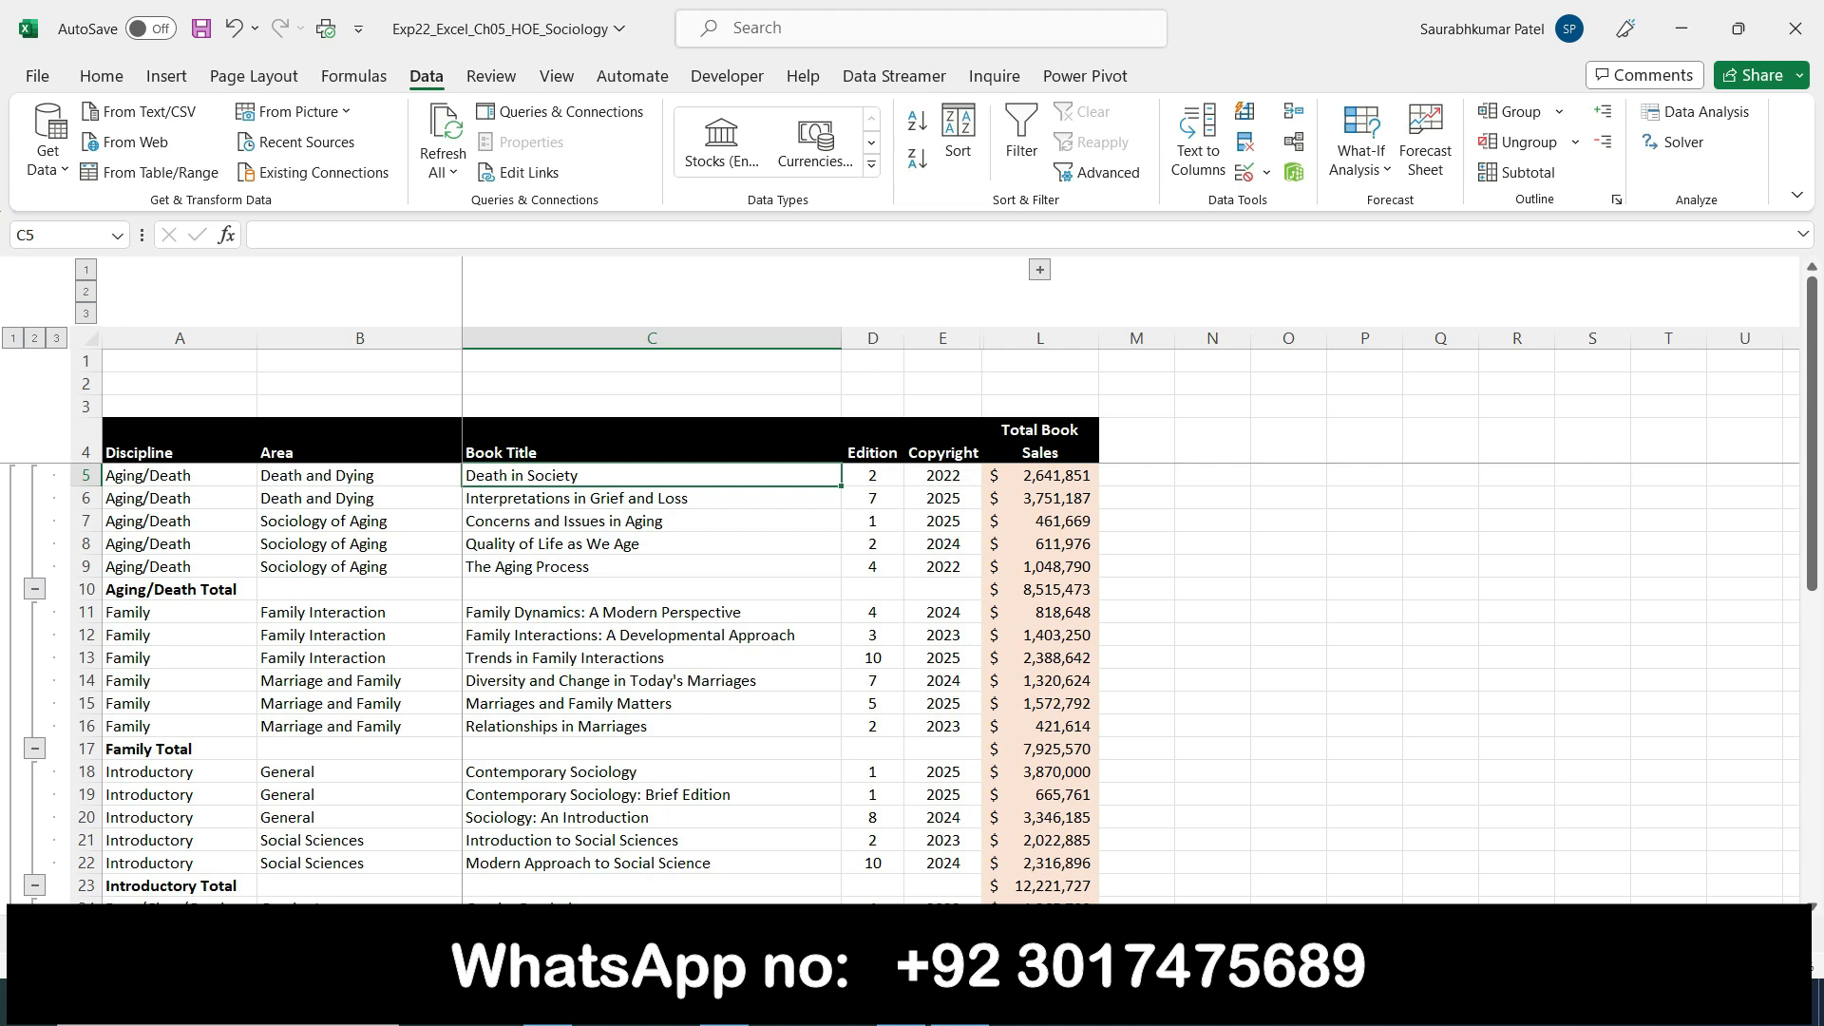
left_click(228, 935)
left_click(901, 1002)
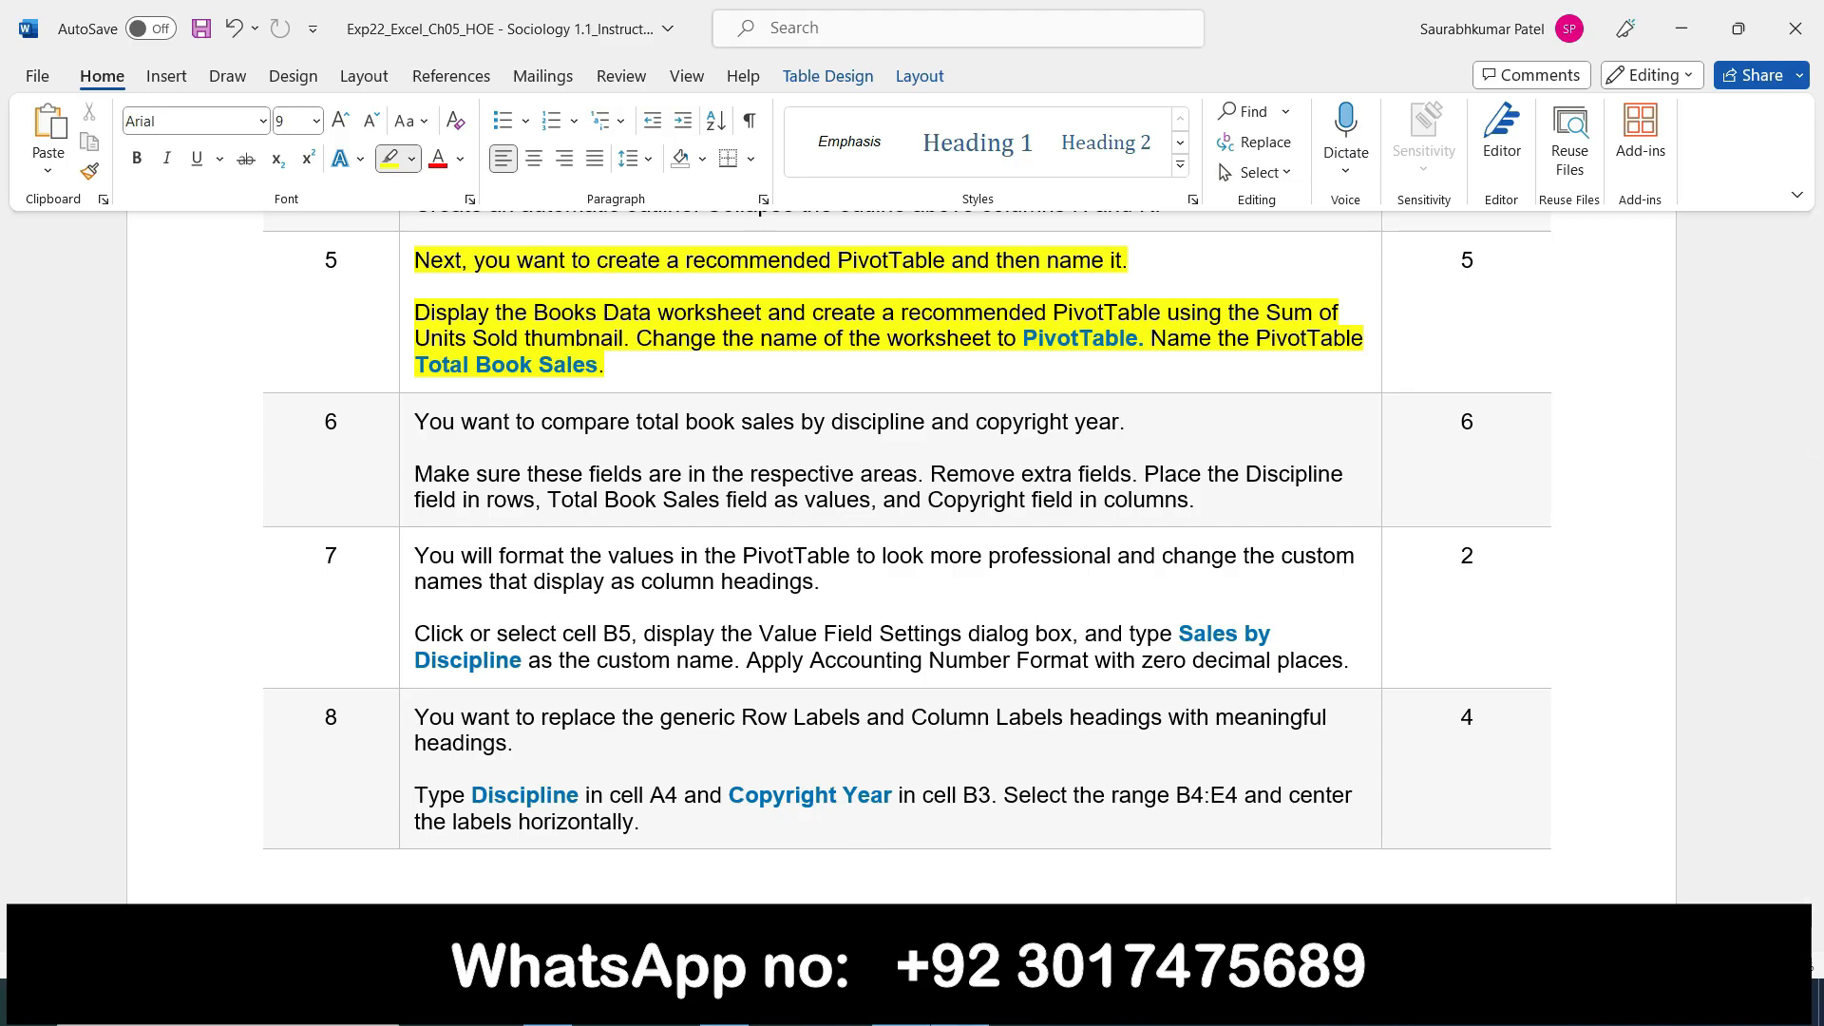
left_click(960, 1002)
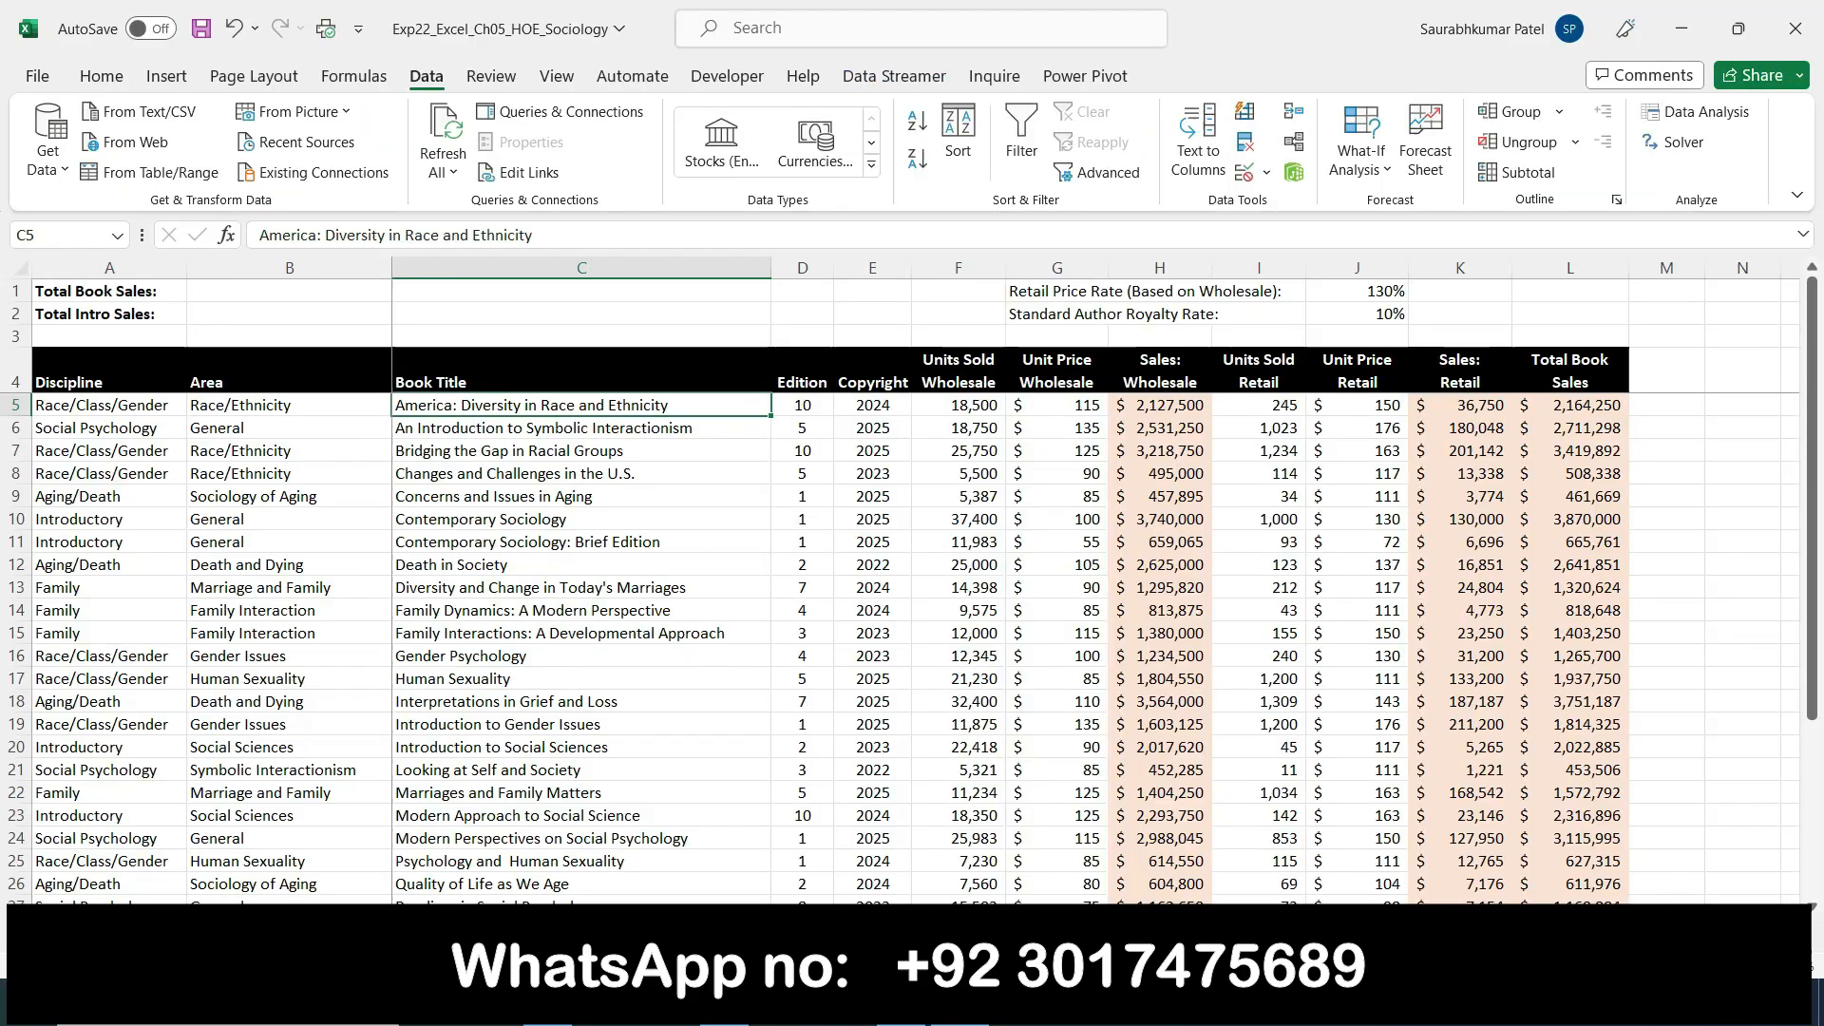
left_click(110, 82)
left_click(188, 78)
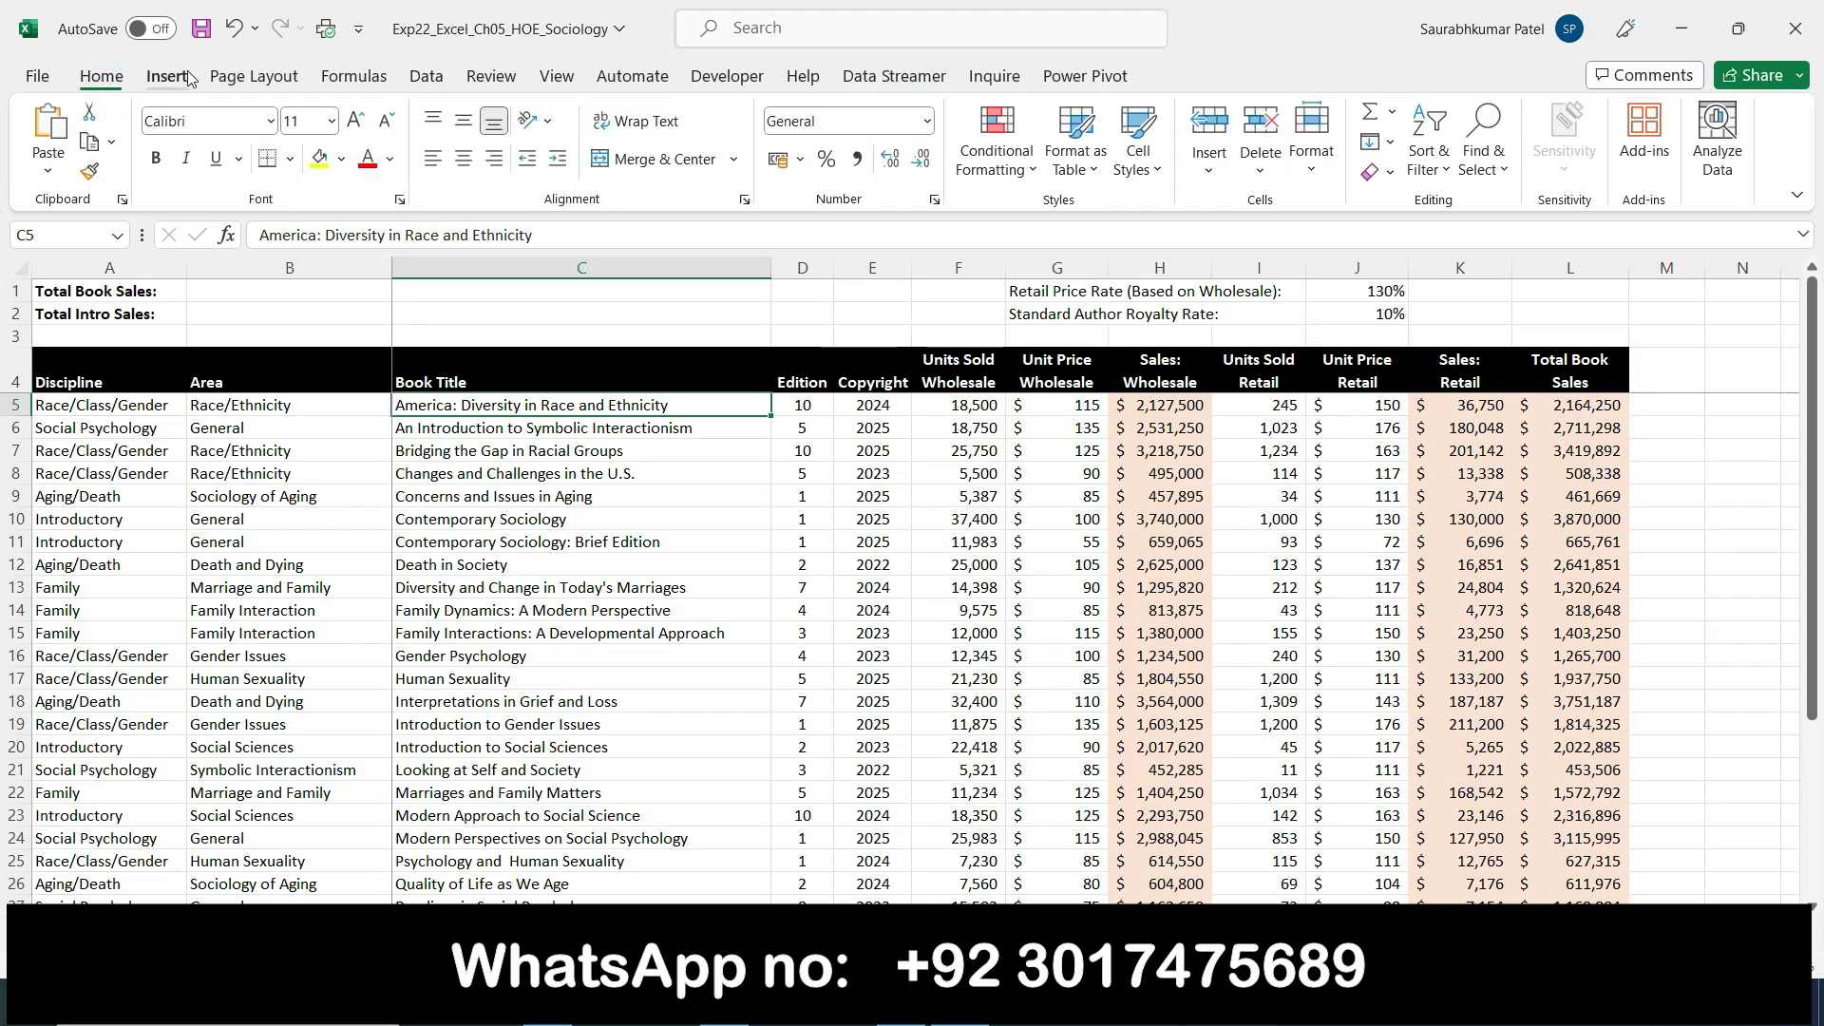
left_click(137, 186)
key("alt+Tab")
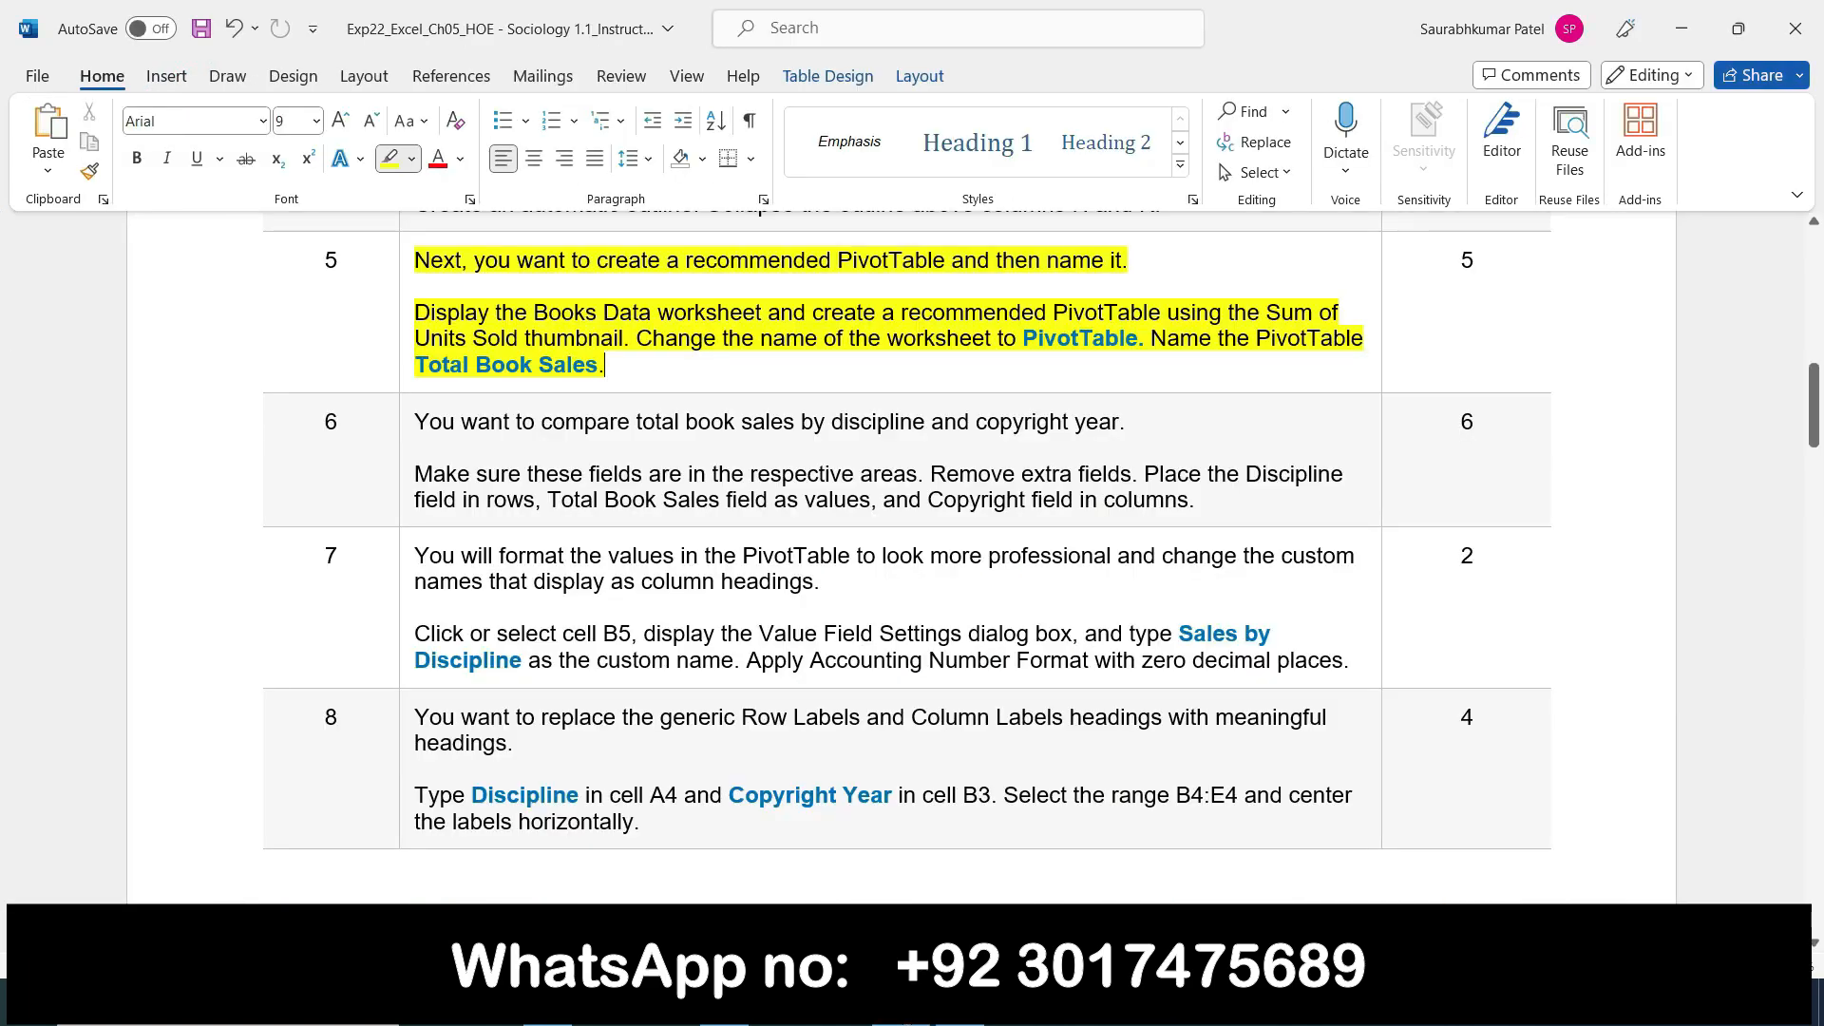
key("alt+Tab")
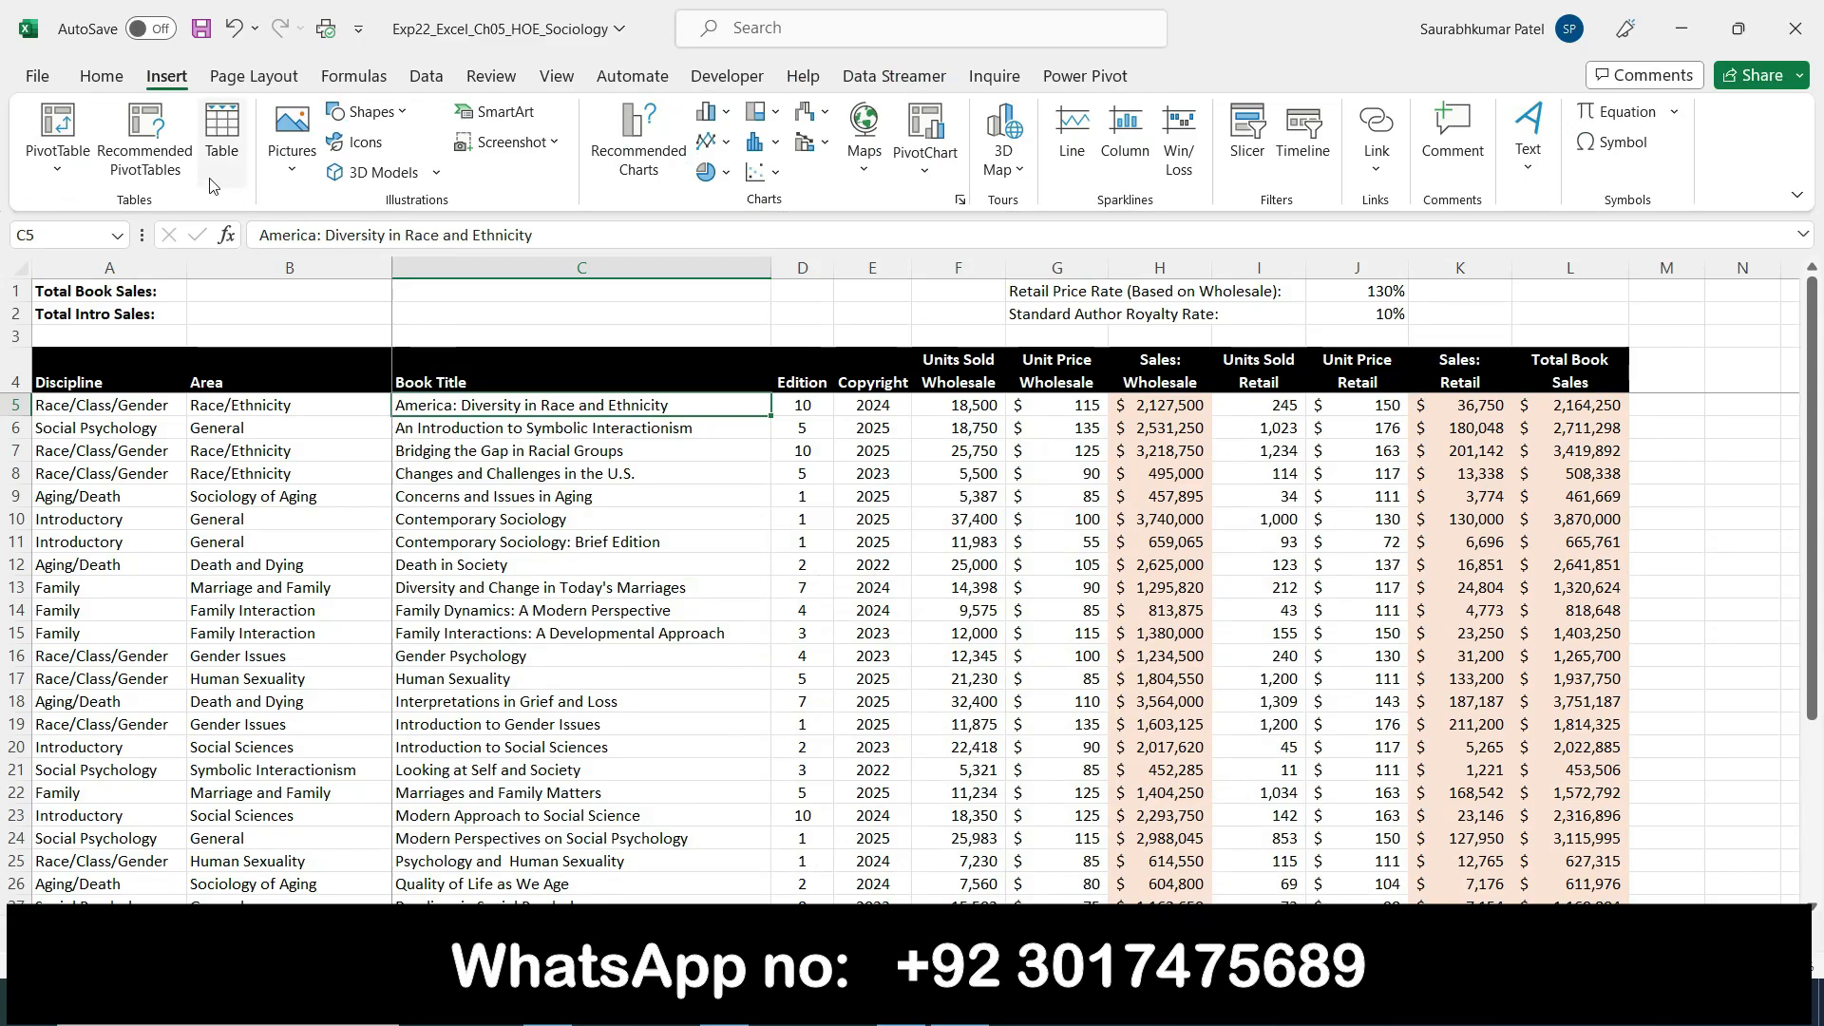
left_click(144, 152)
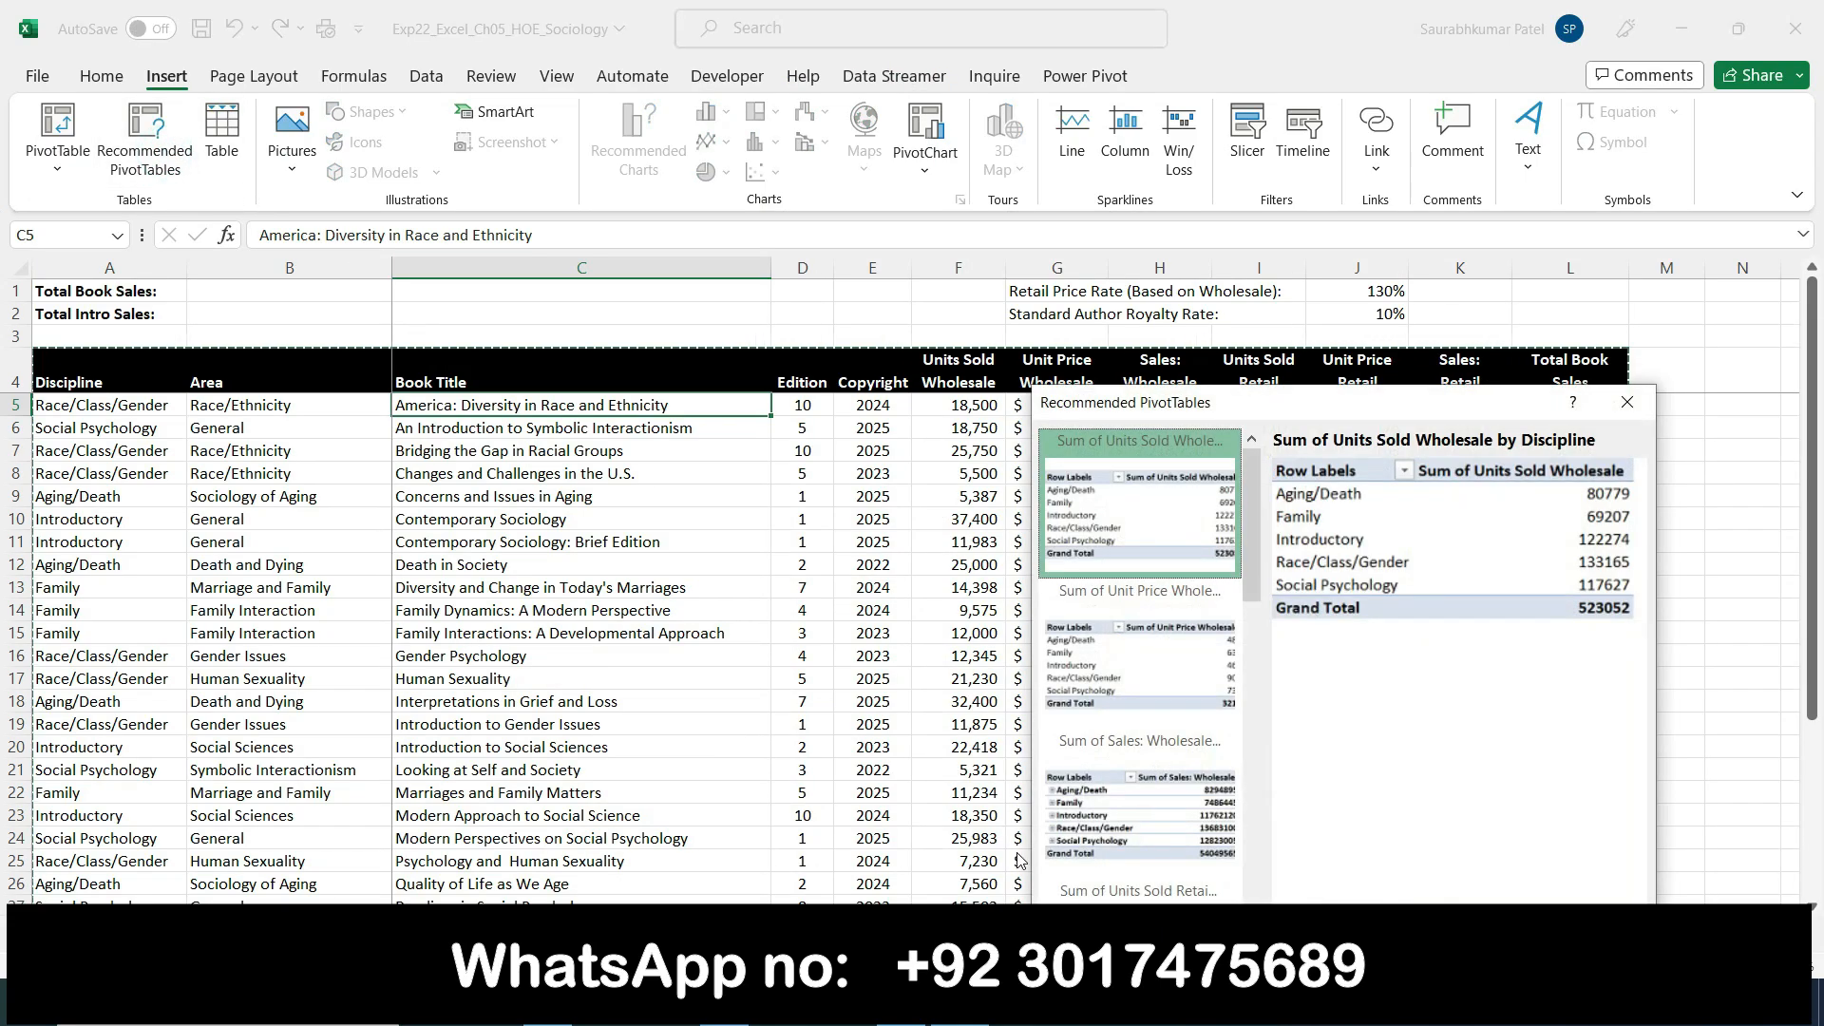
key("alt+Tab")
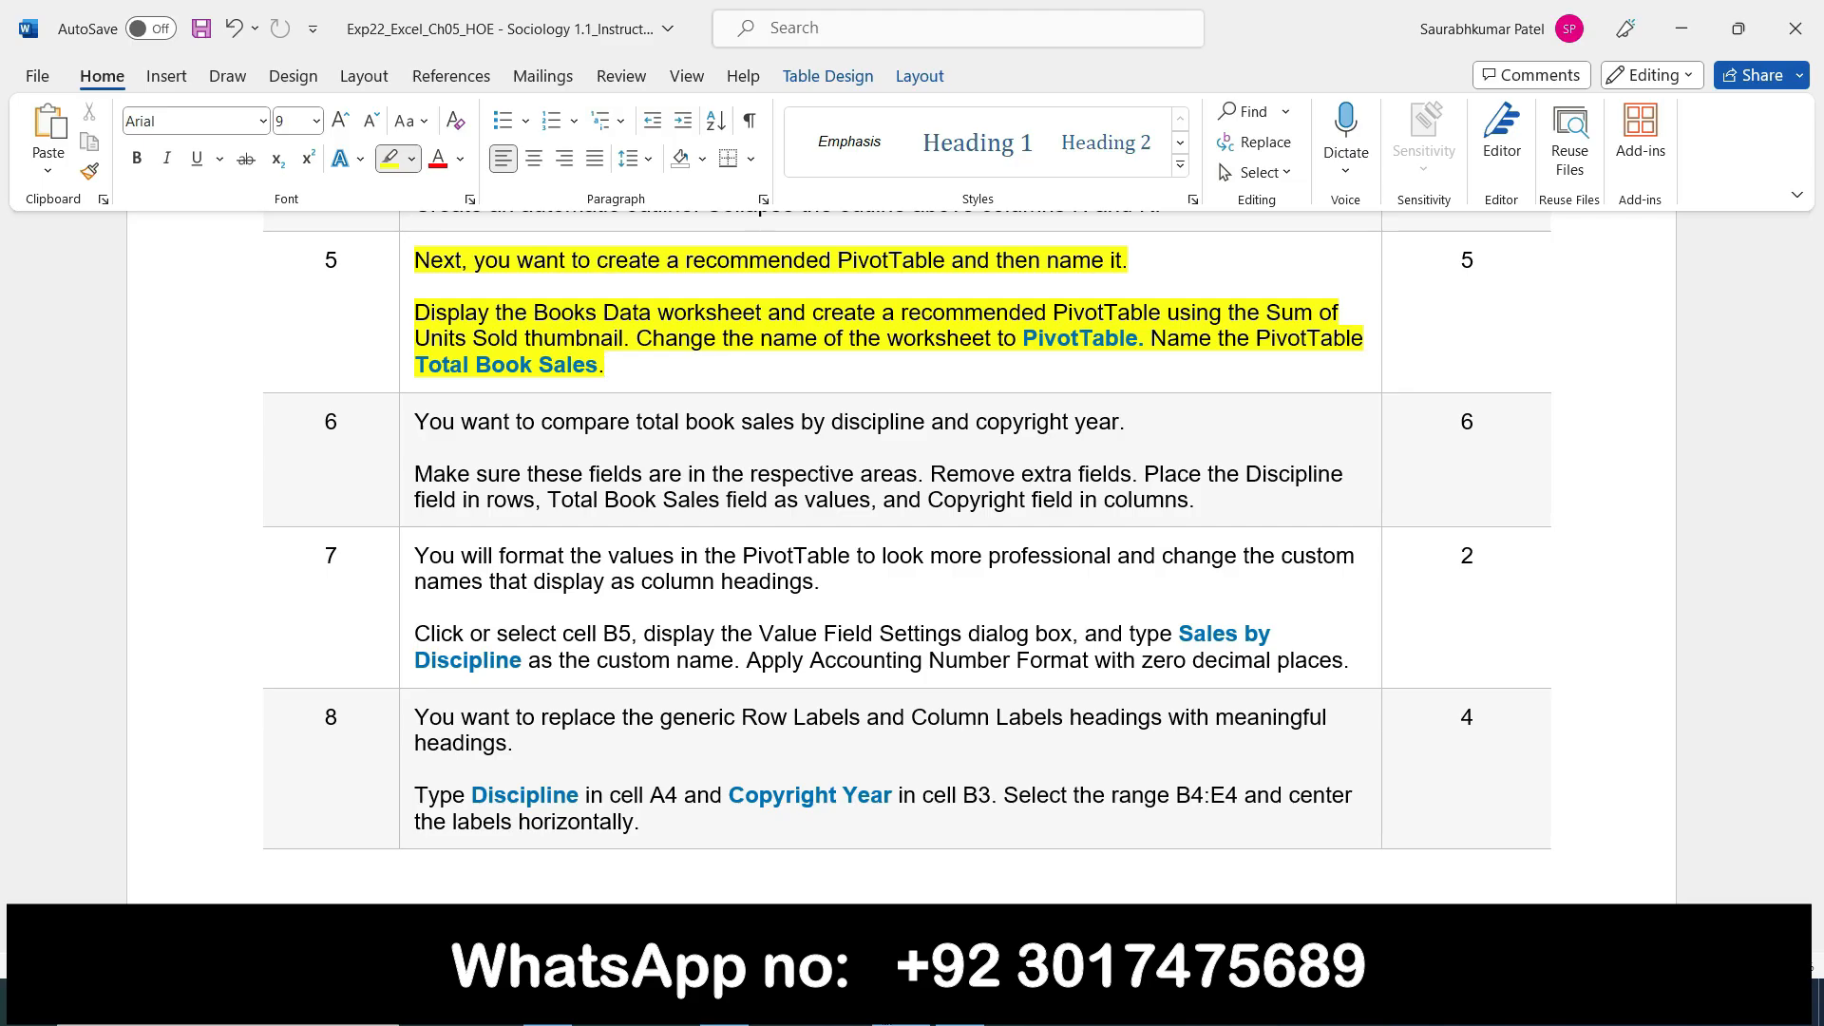
key("alt+Tab")
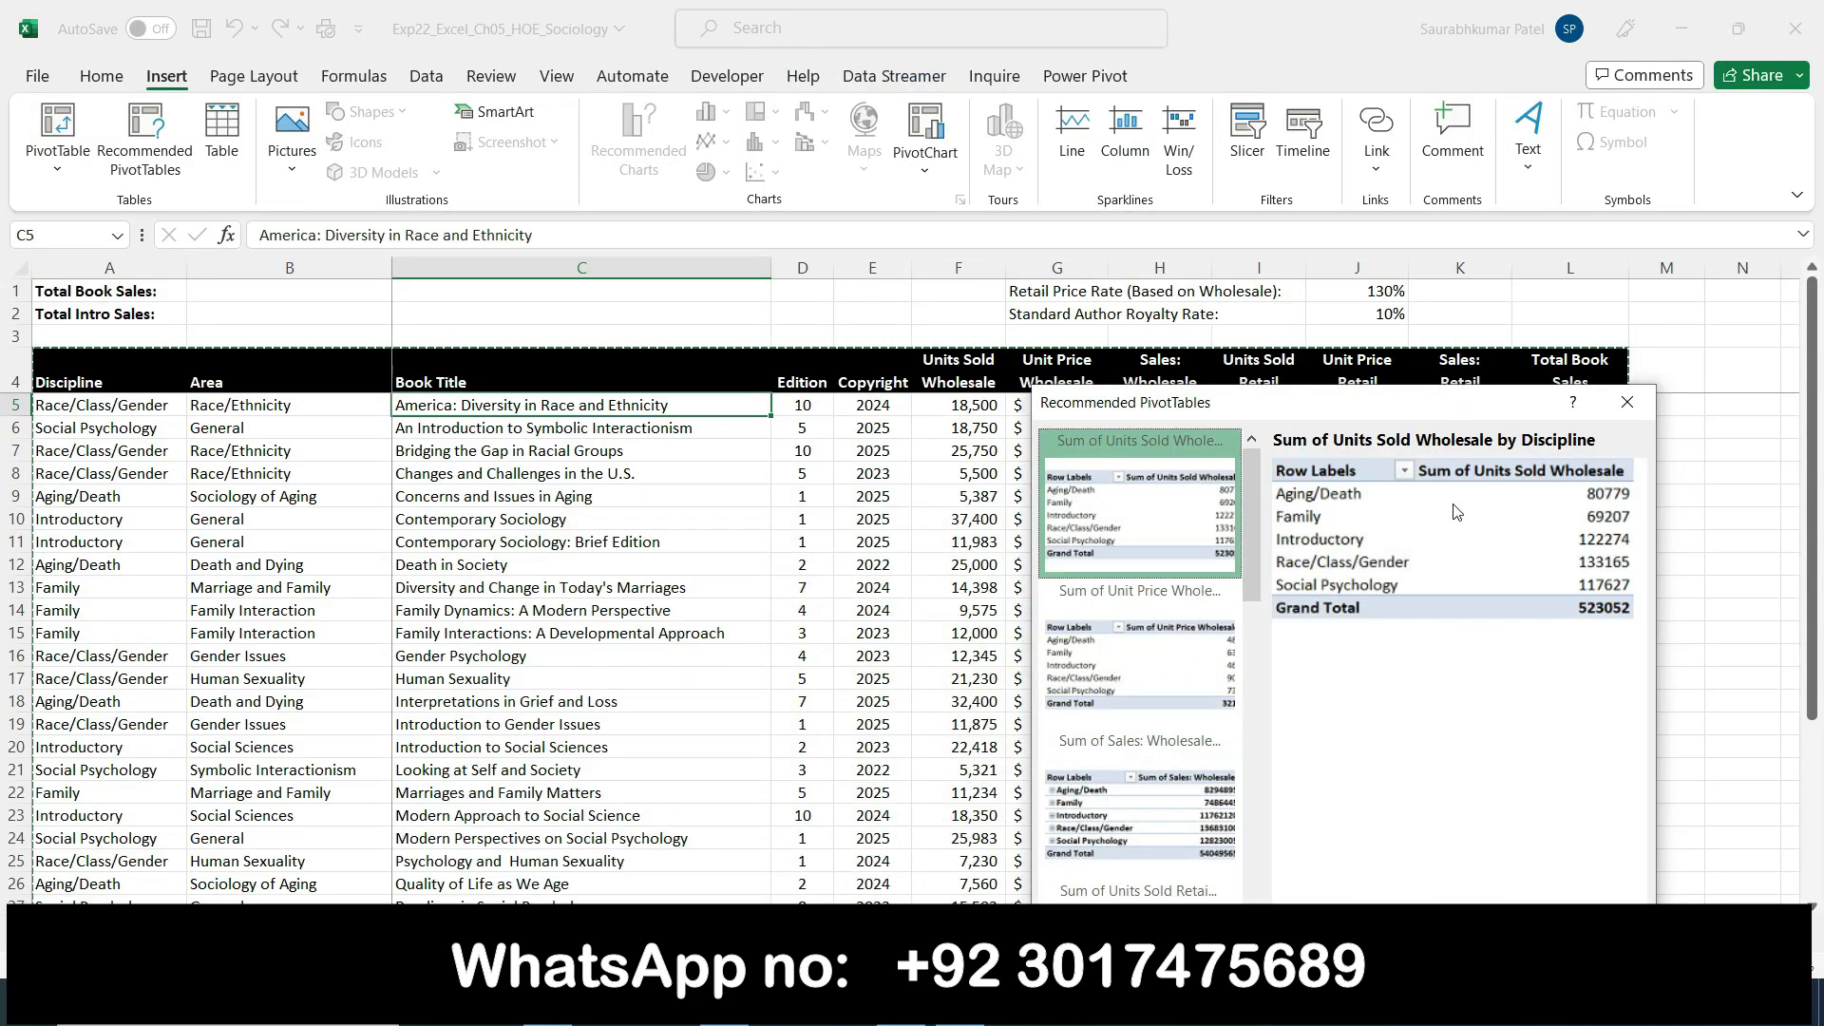
Preview the other recommended PivotTables, including the Unit Price Wholesale, Sales: Wholesale, Unit Price Retail and Sales: Retail layouts, rechecking step 5 in Word
left_click(1146, 686)
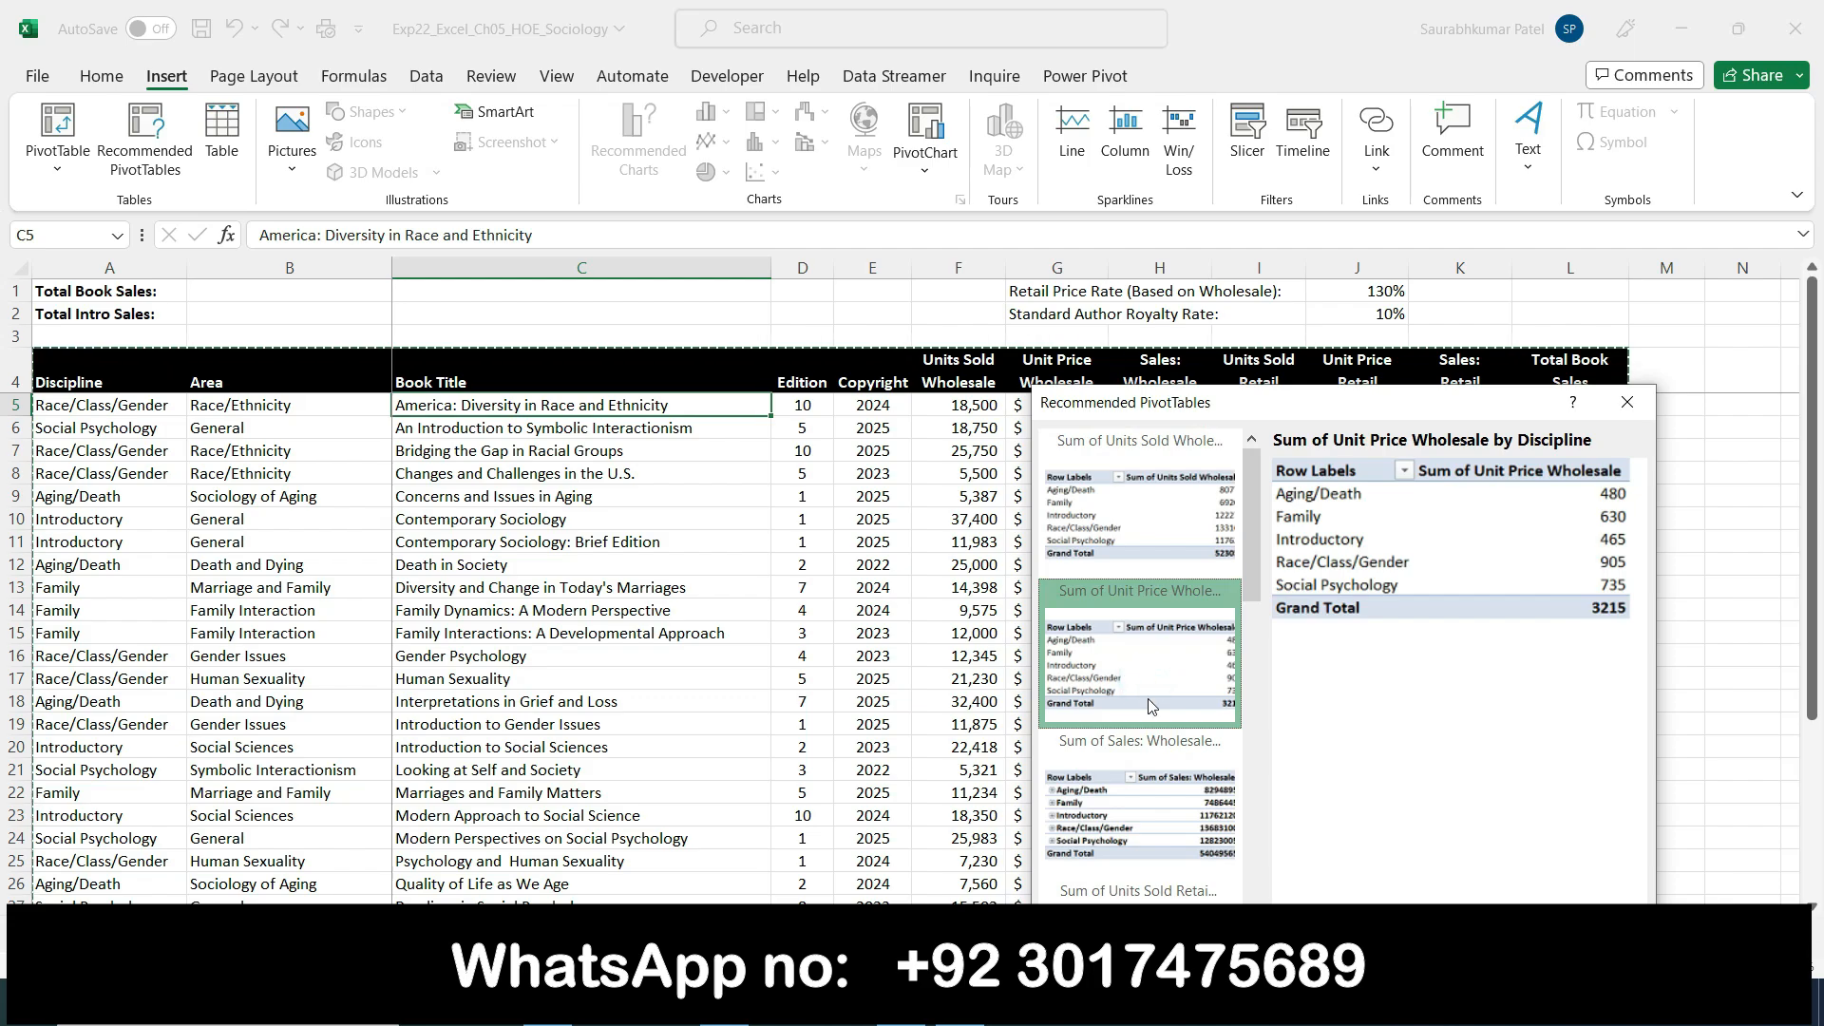
left_click(1119, 810)
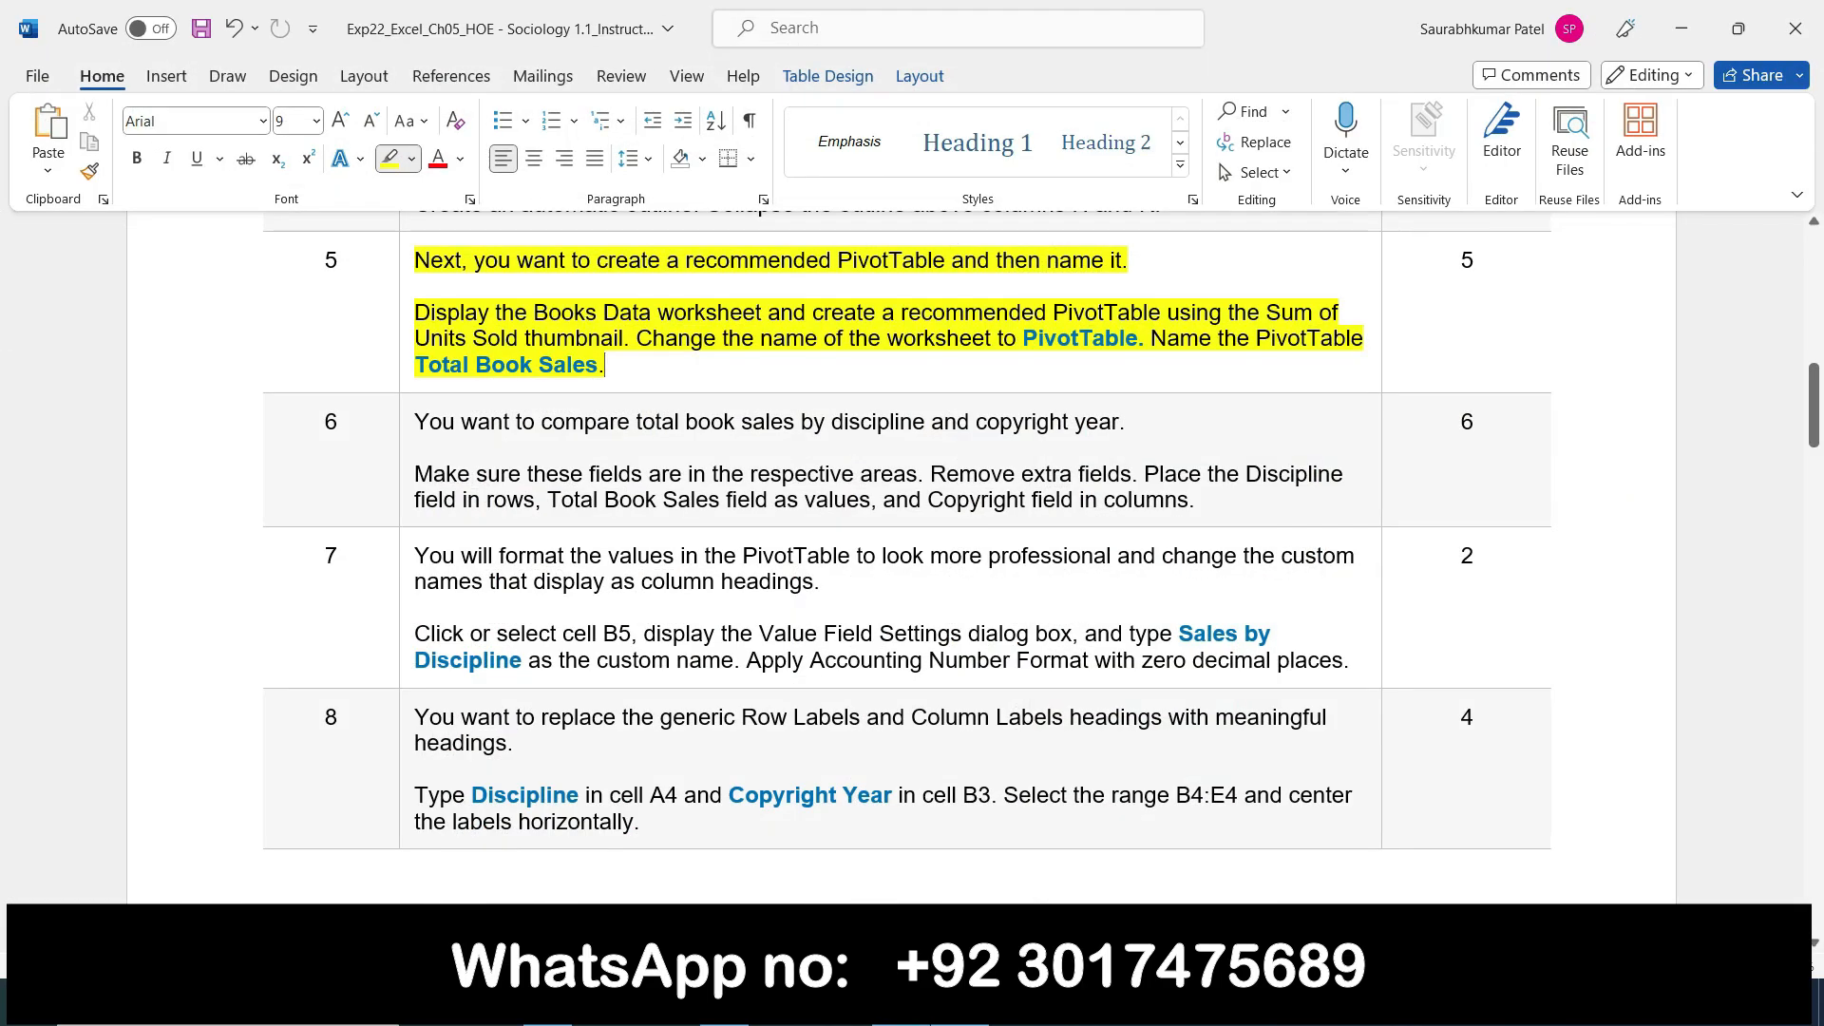
mouse_move(959, 1009)
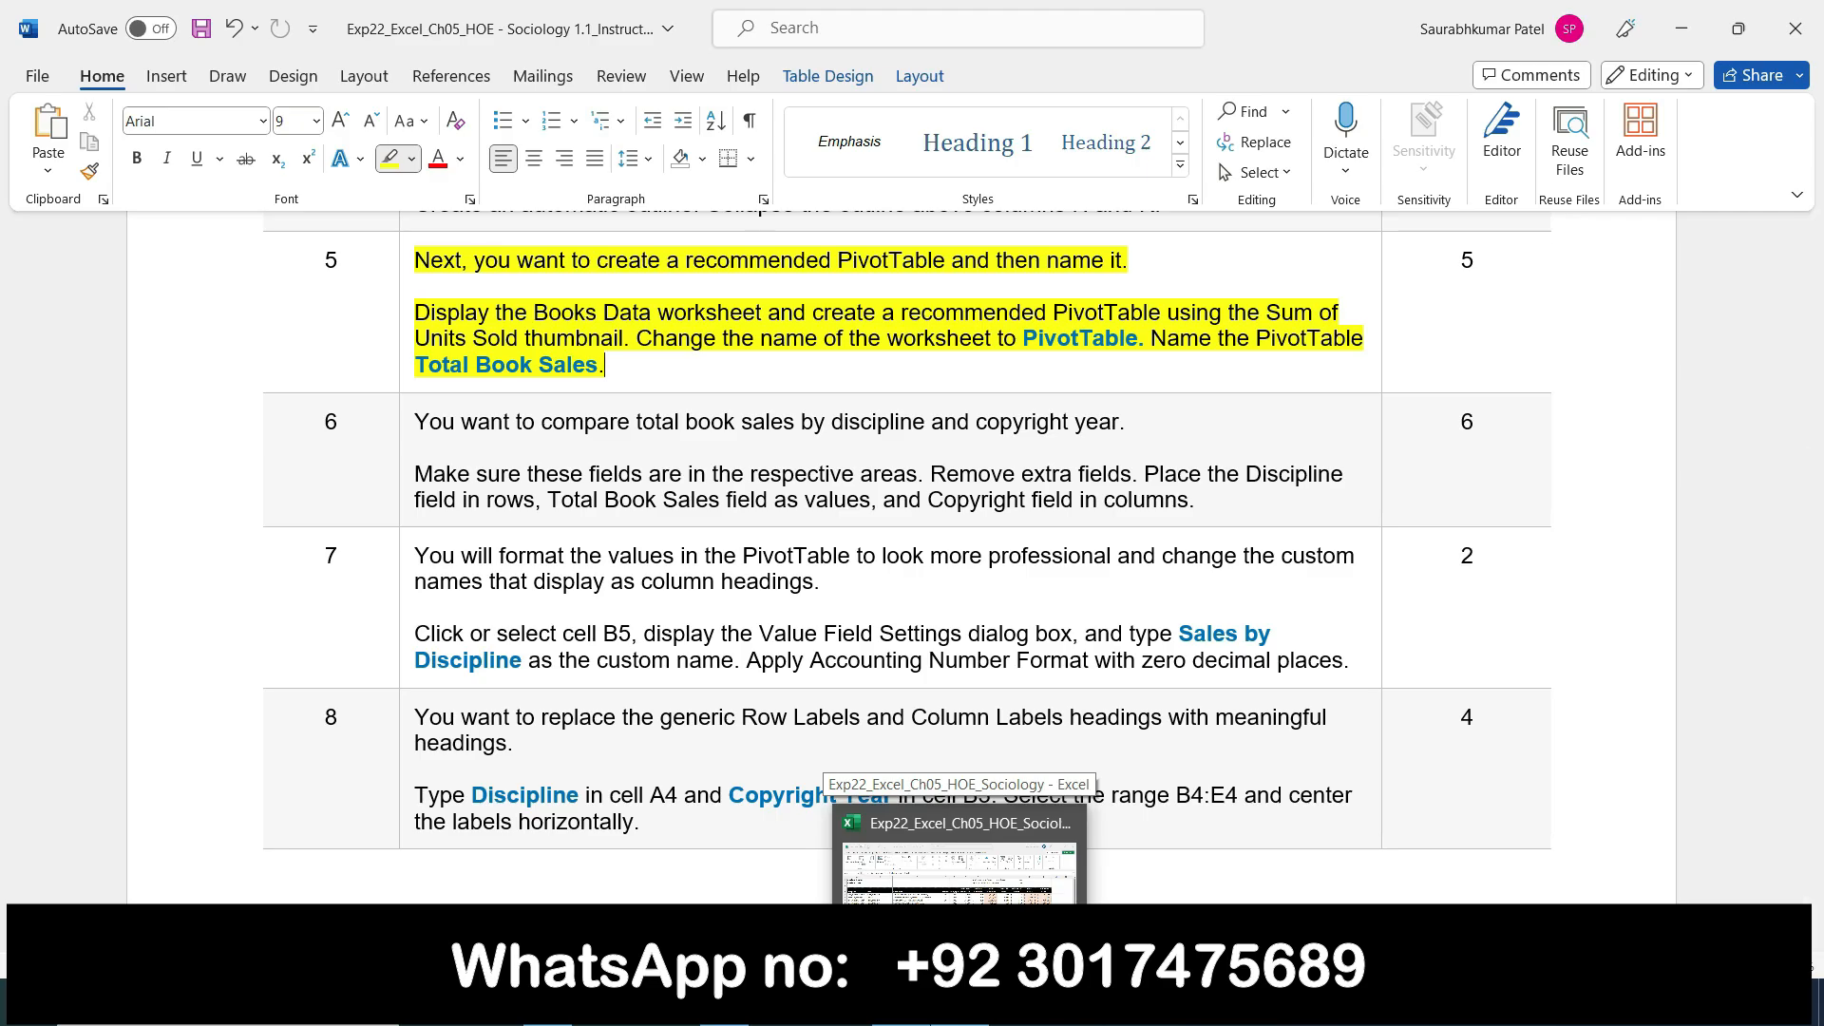
left_click(959, 860)
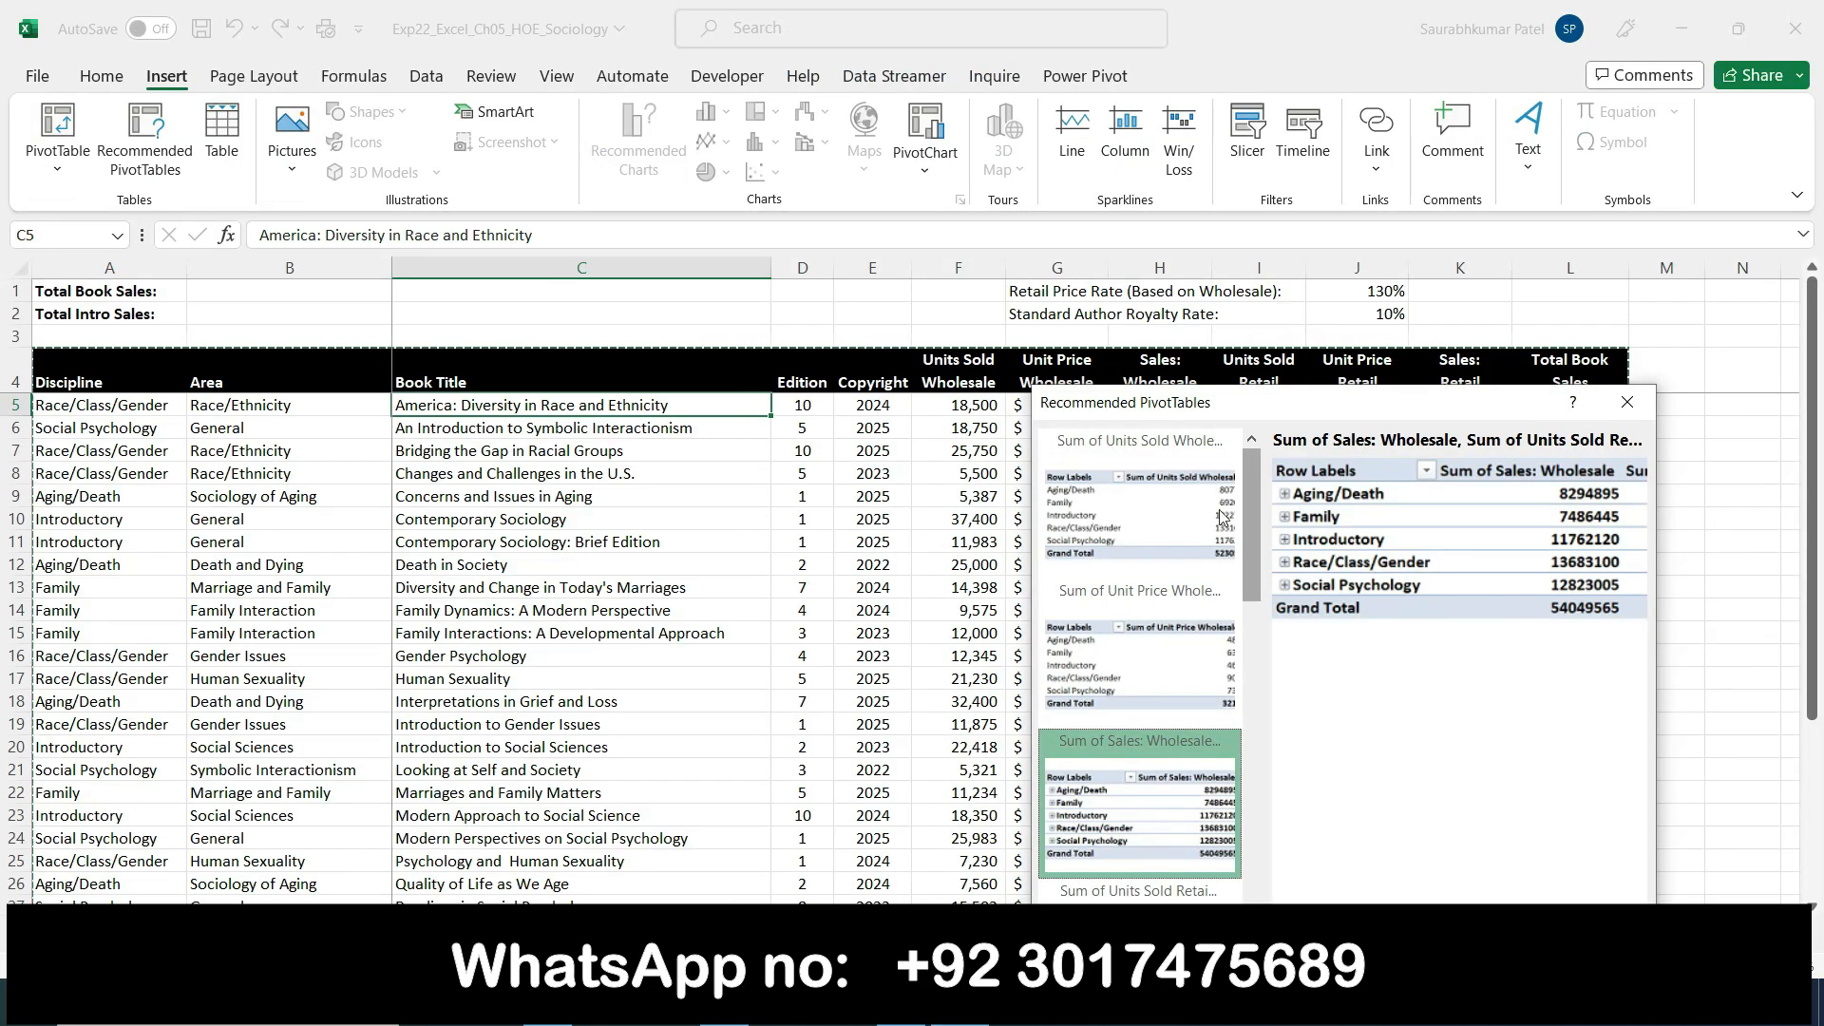
left_click(1145, 500)
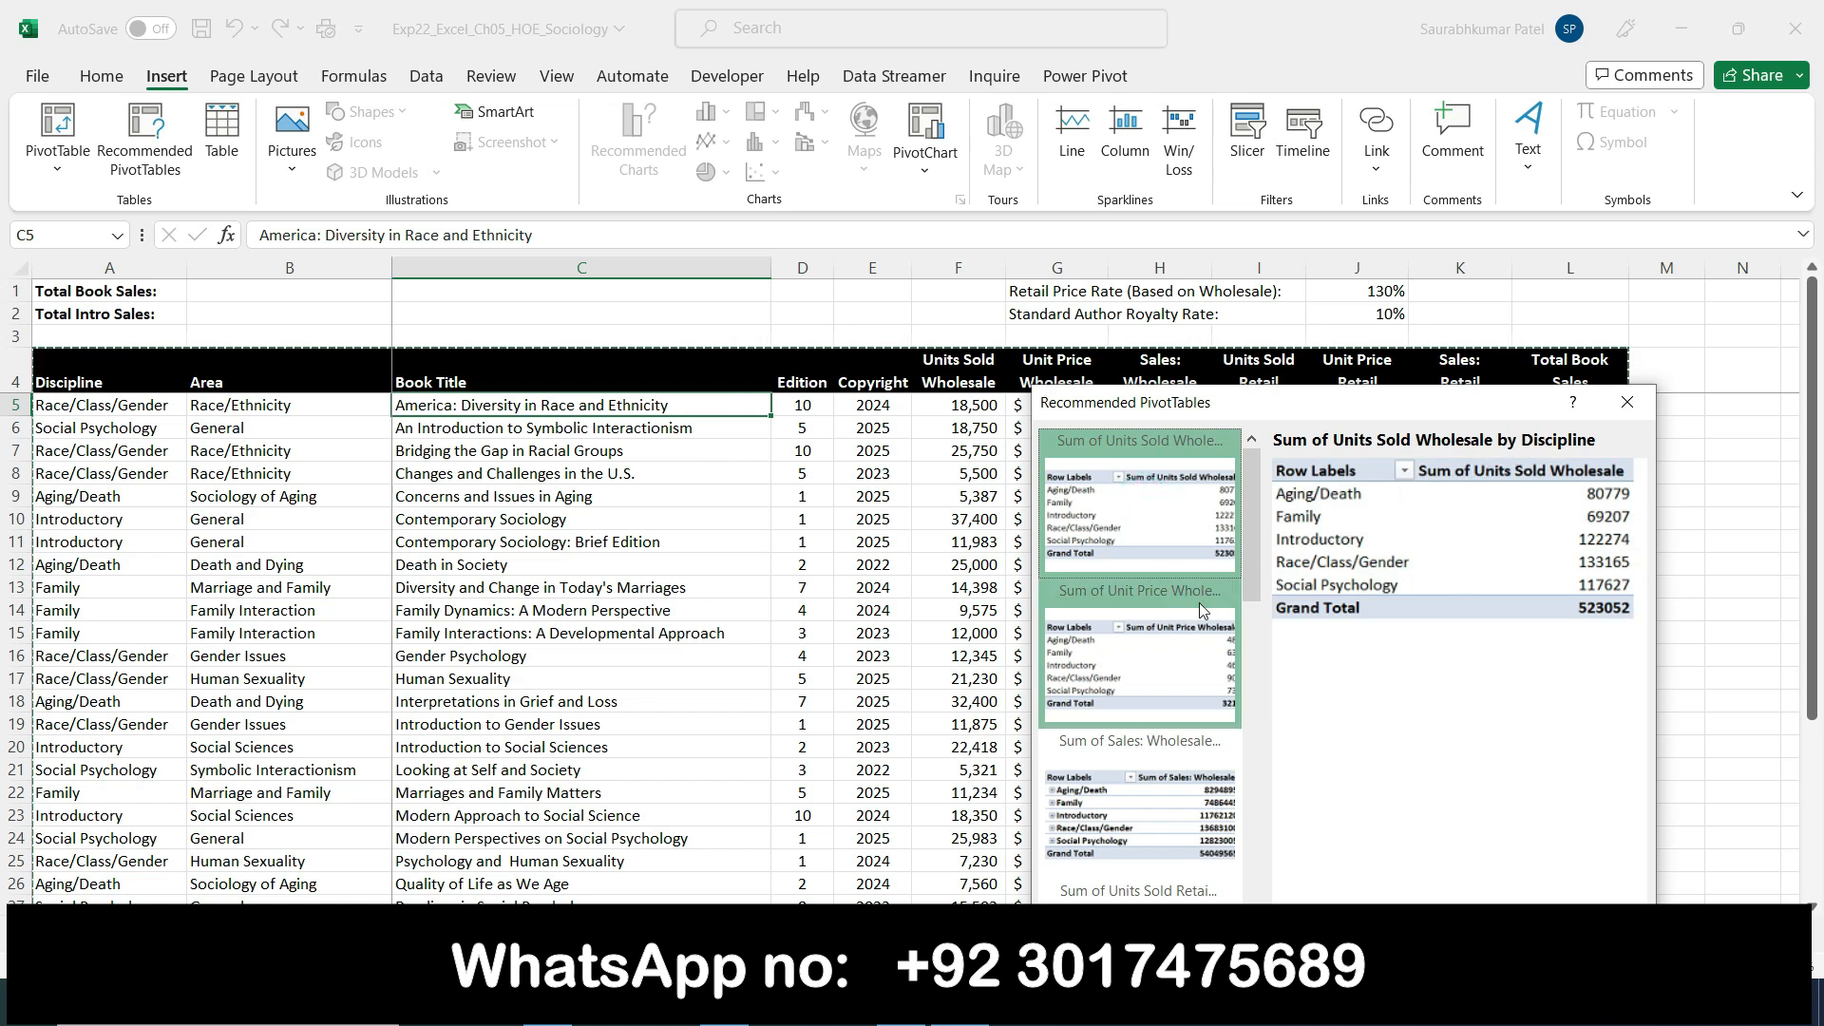
left_click(1169, 648)
left_click(1147, 754)
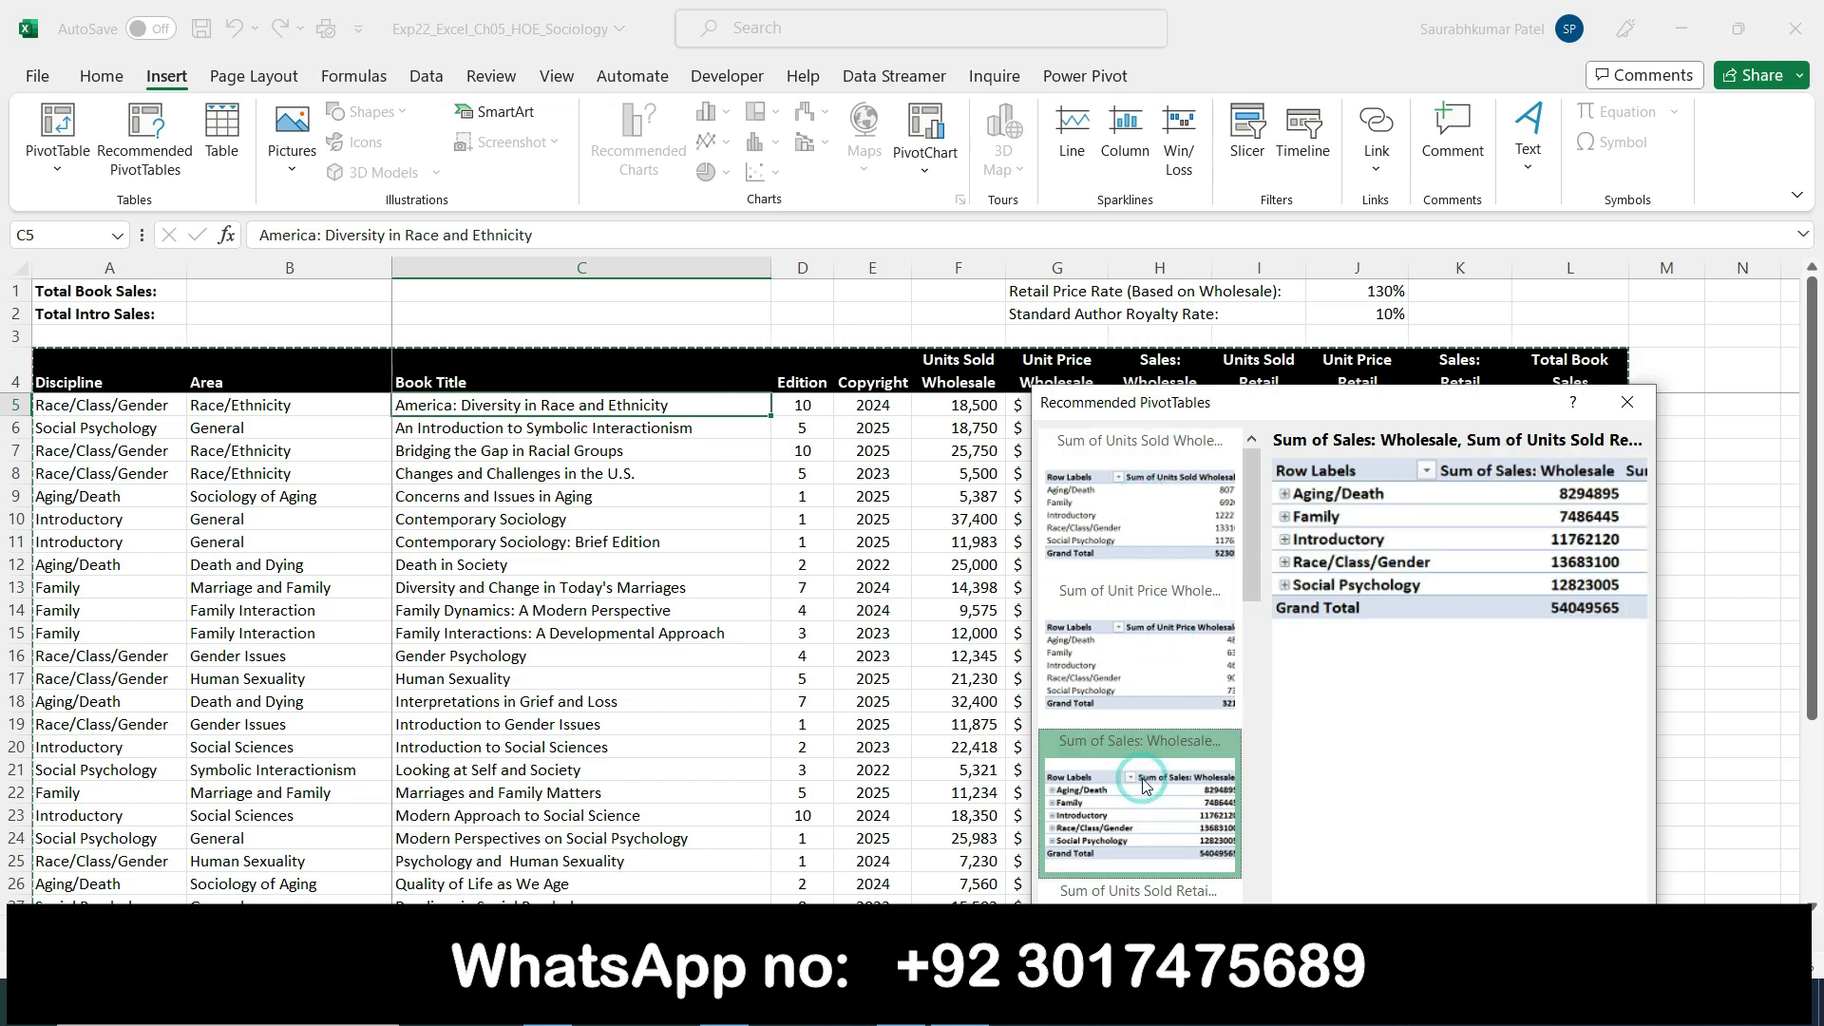
scroll(1111, 871, "down", 5)
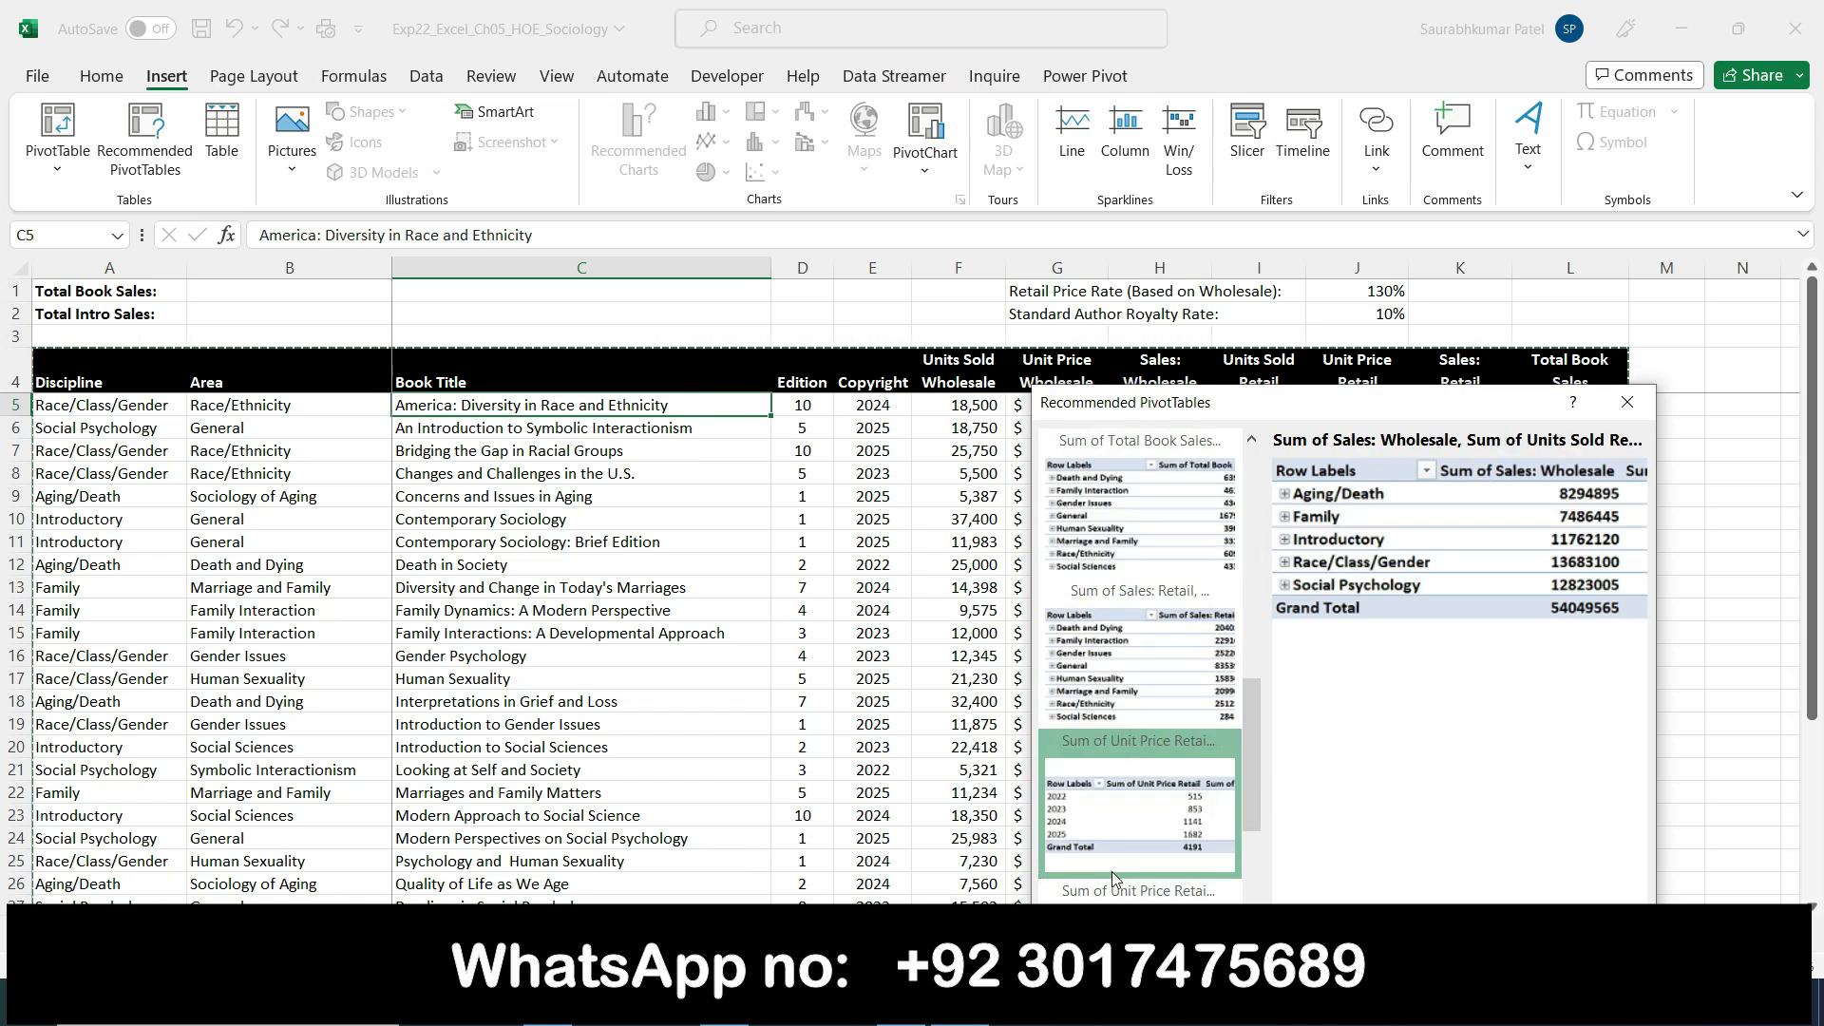
left_click(1146, 832)
left_click(1171, 890)
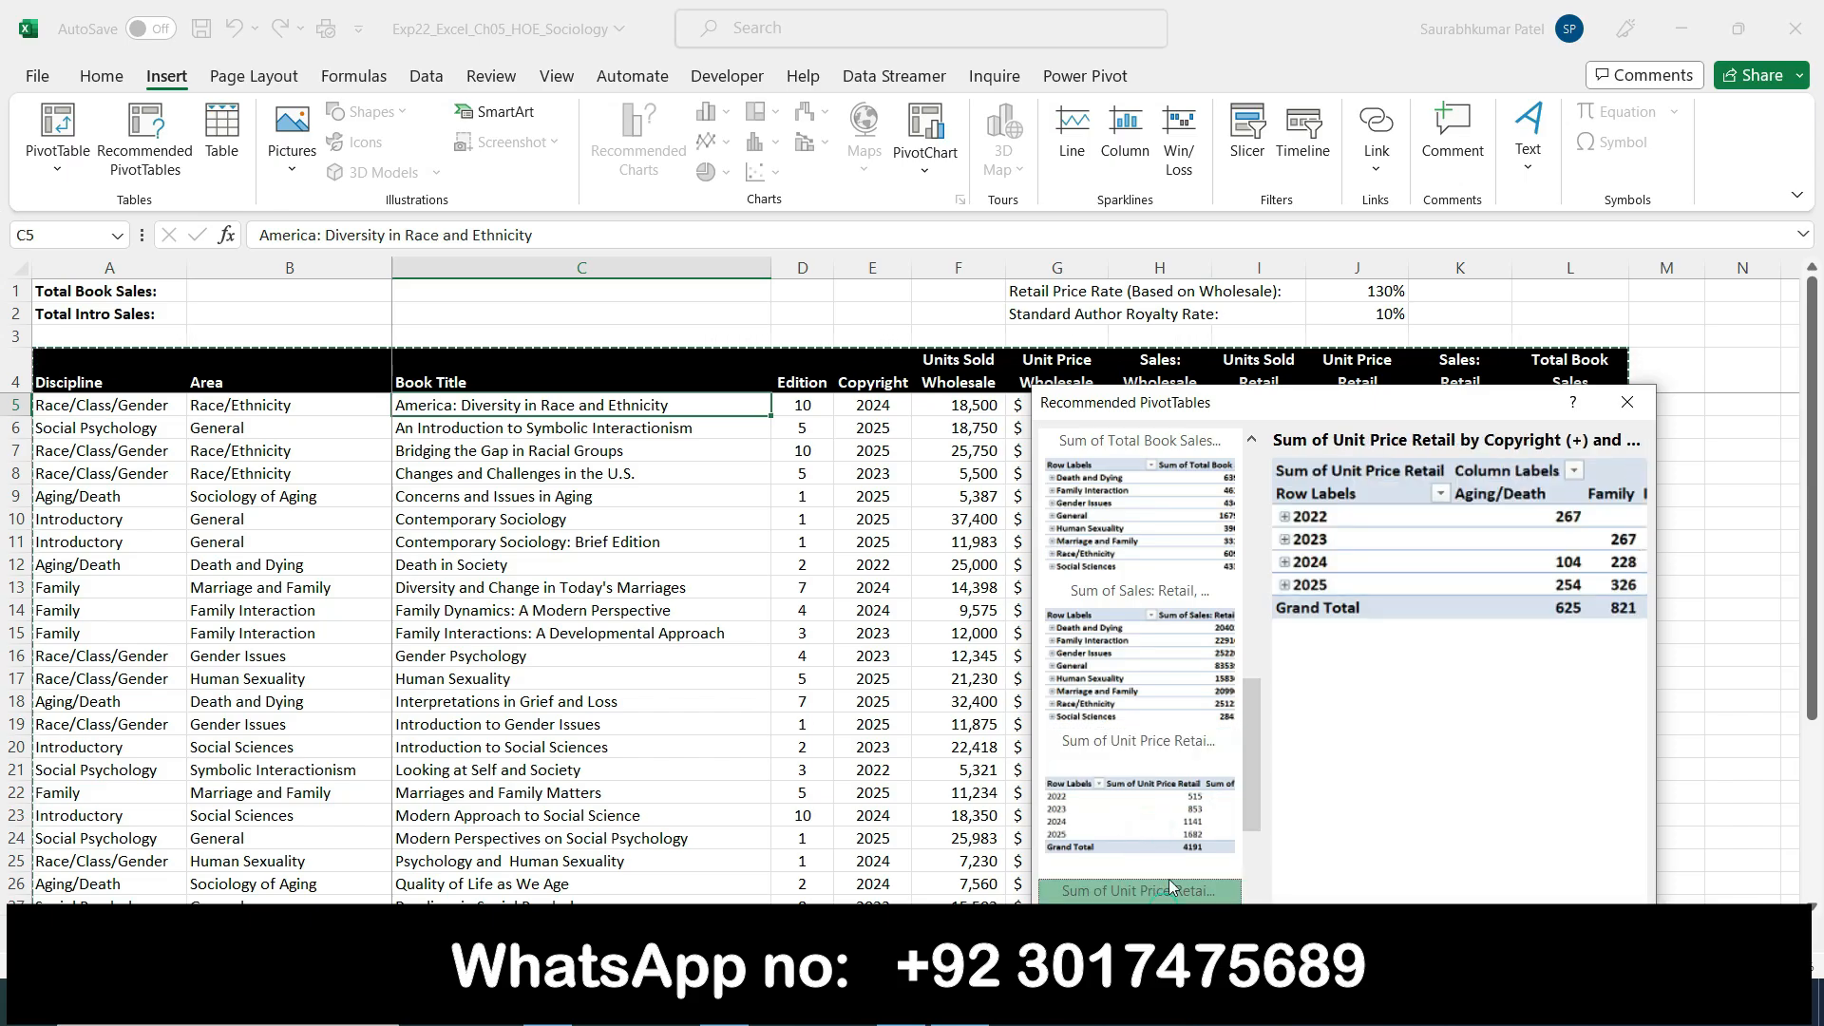
scroll(1174, 788, "down", 3)
left_click(1169, 888)
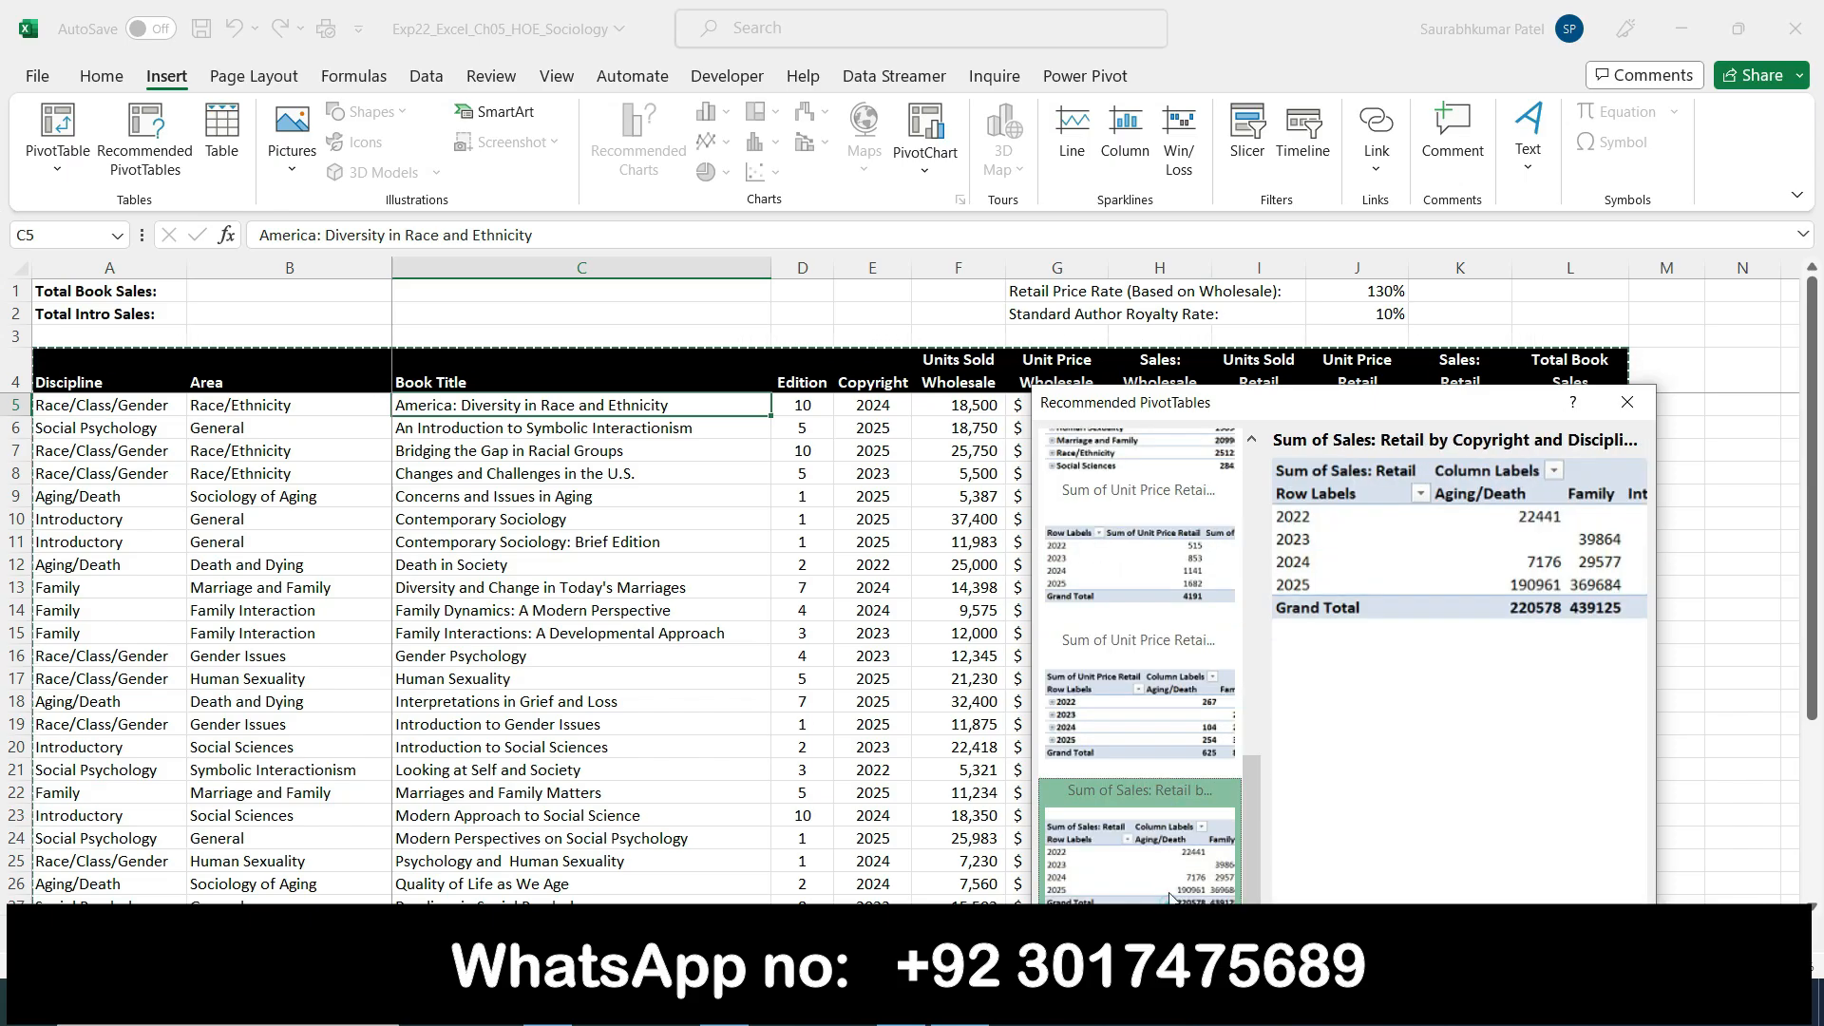
scroll(1171, 840, "up", 8)
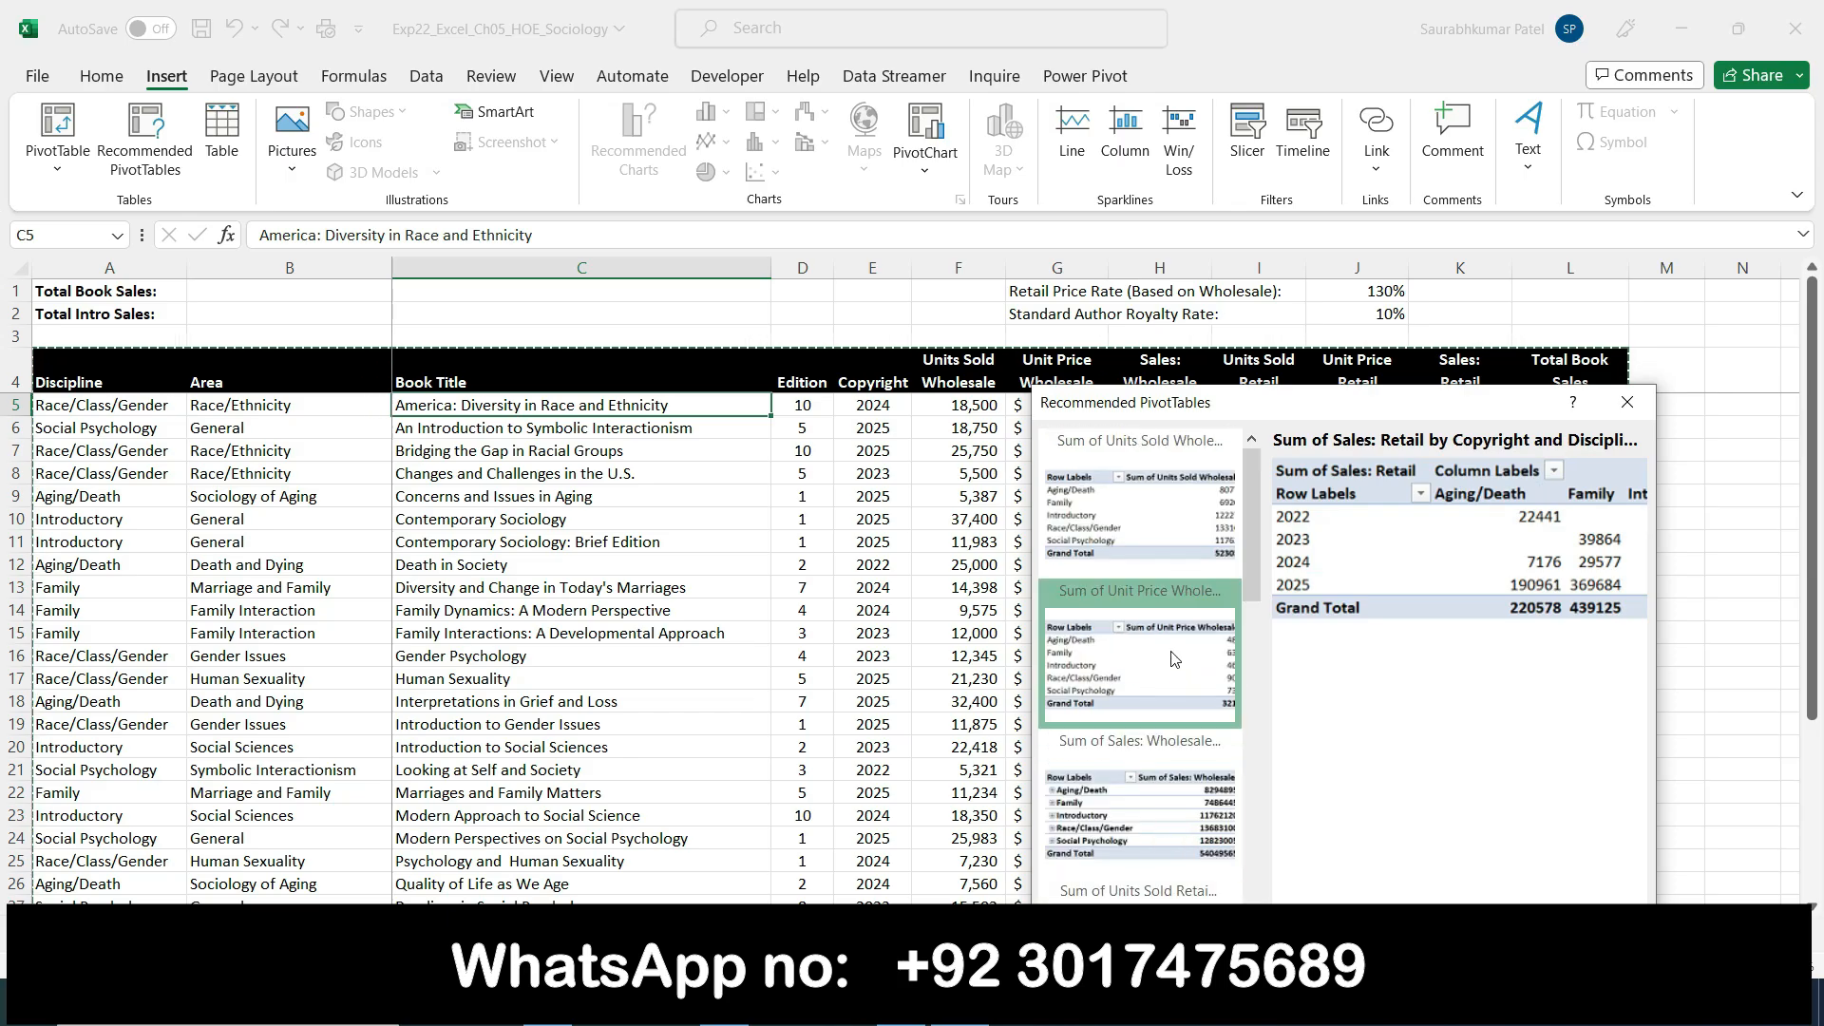
Create the recommended PivotTable Sum of Units Sold Wholesale by Discipline, after checking step 5 in the Word instructions
left_click(1159, 511)
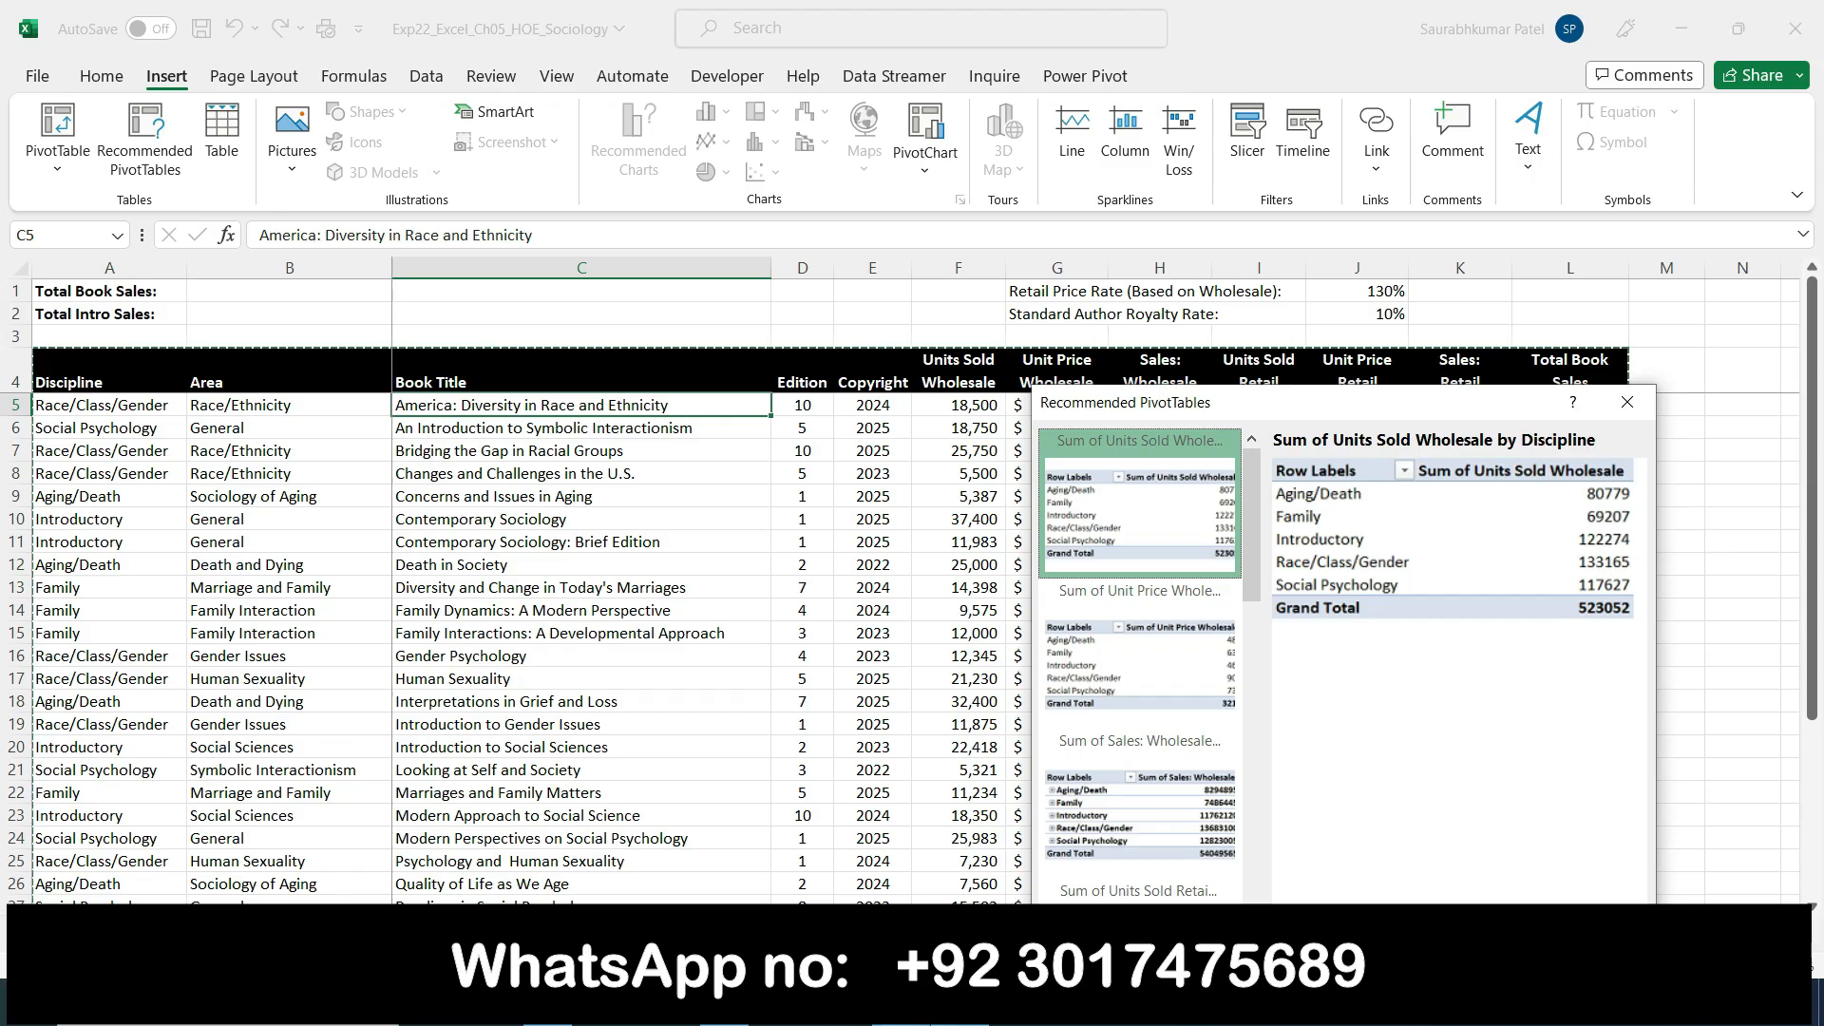
key("alt+Tab")
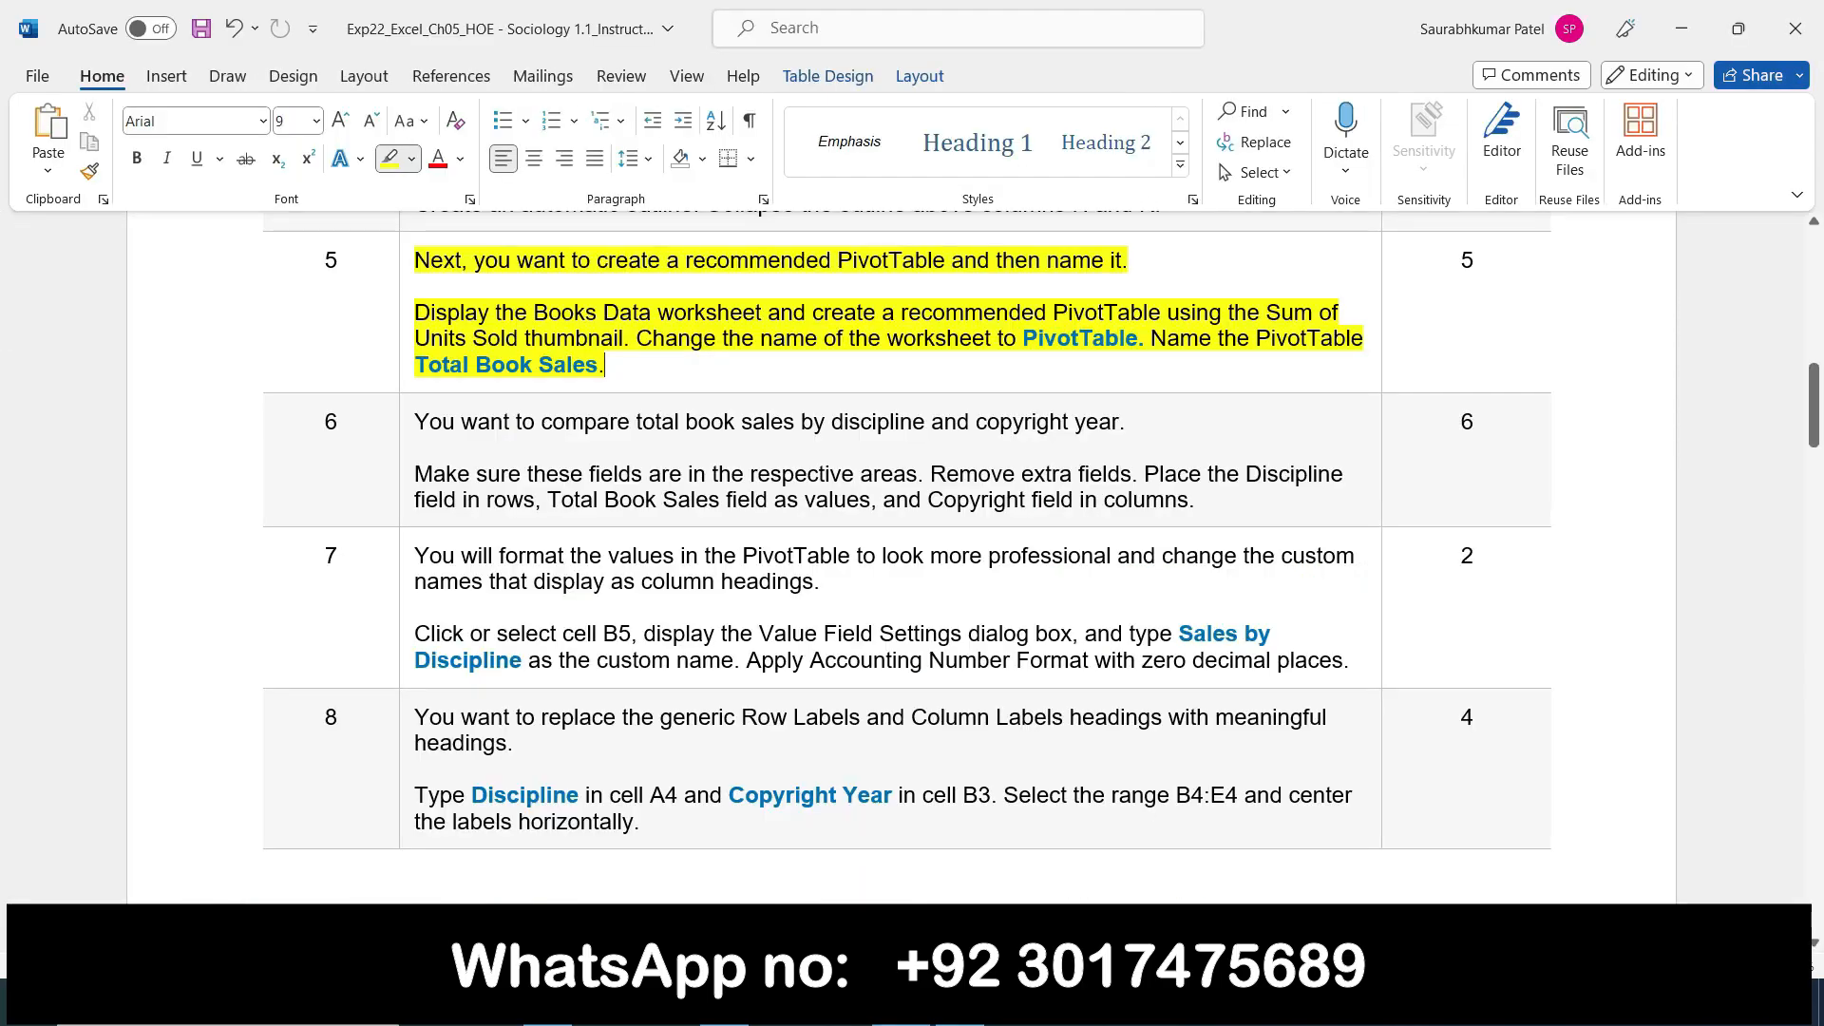
key("alt+Tab")
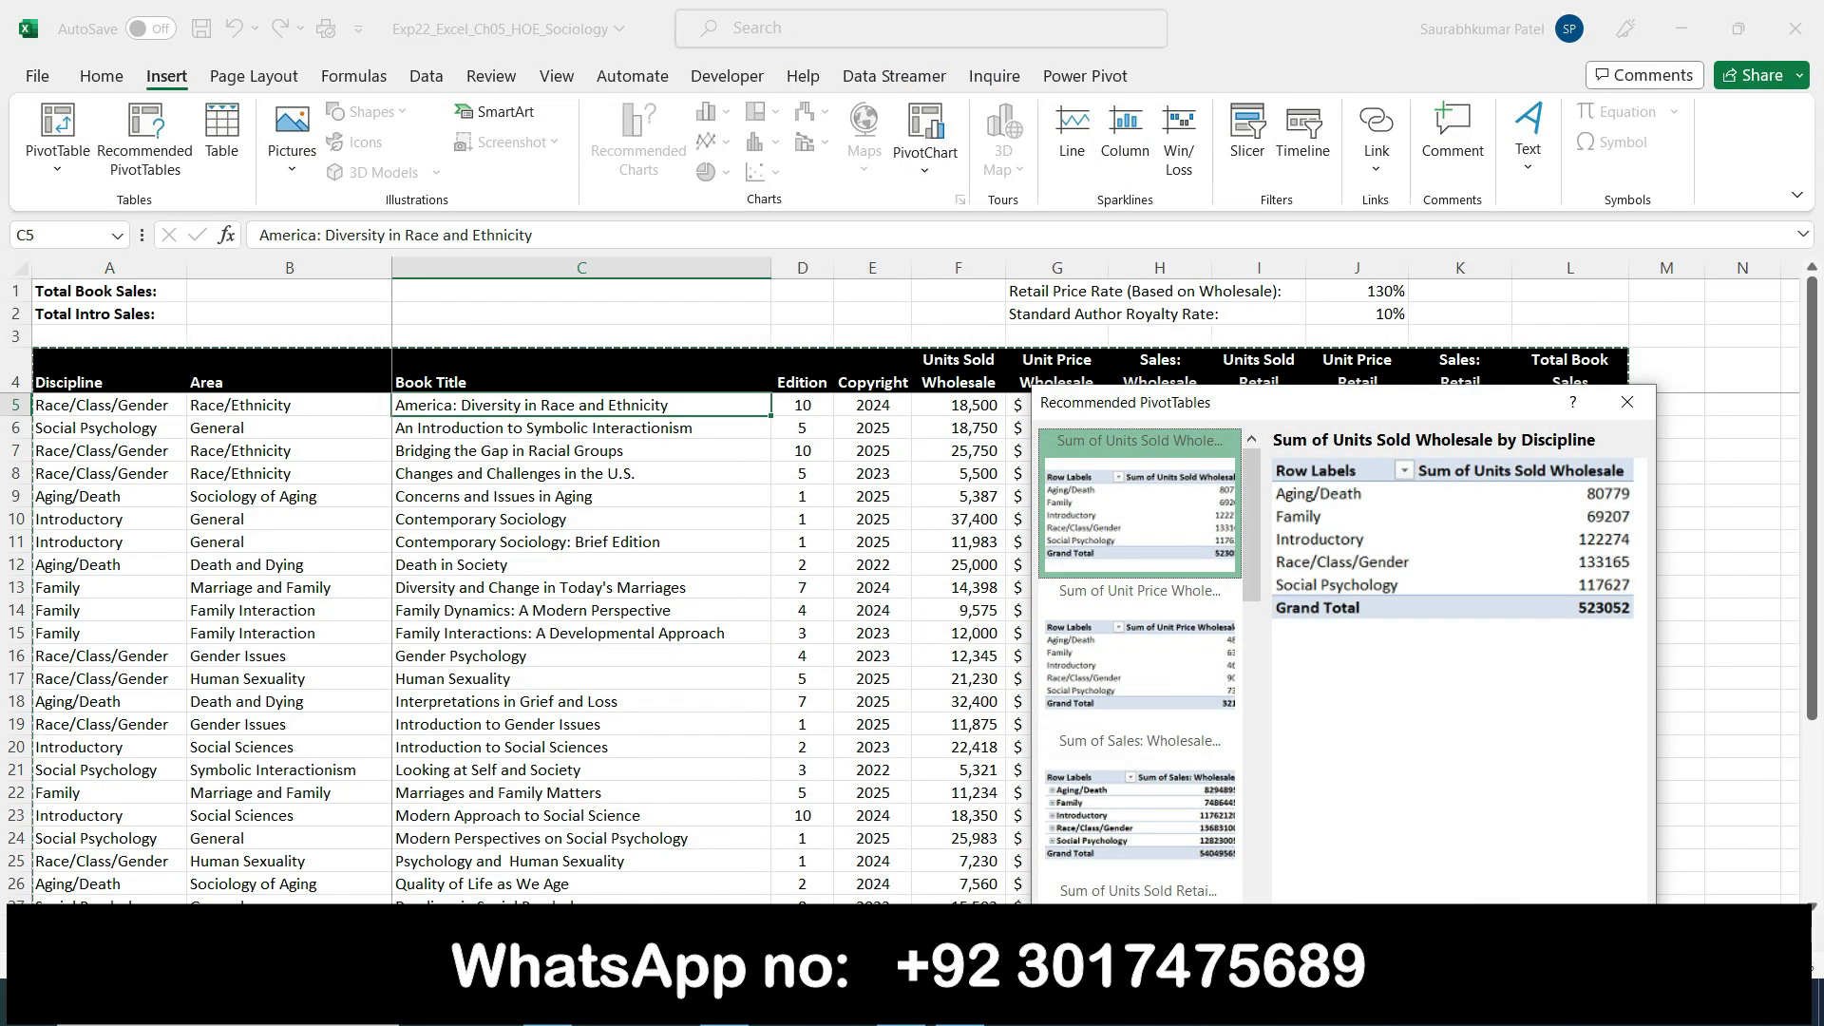
left_click(1505, 941)
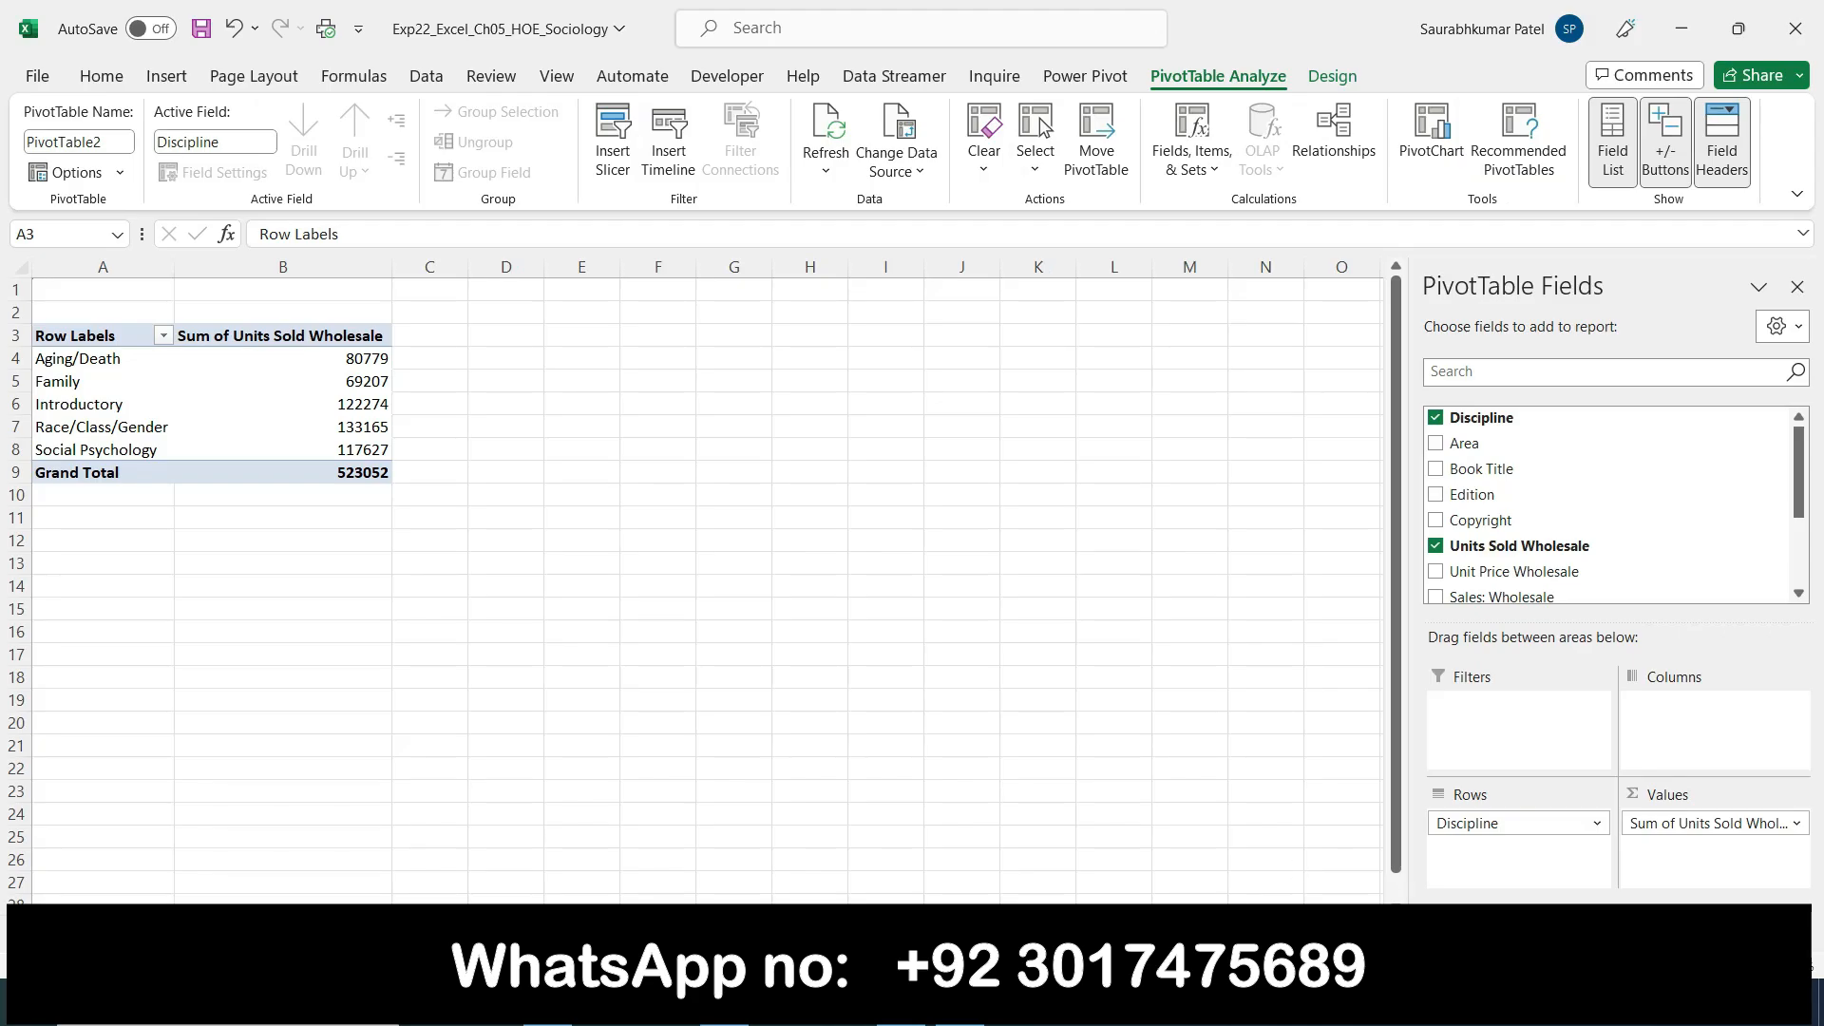
Turn off the highlighter in Word, copy the sheet name PivotTable from step 5, and rename the new Excel worksheet as PivotTable
key("alt+Tab")
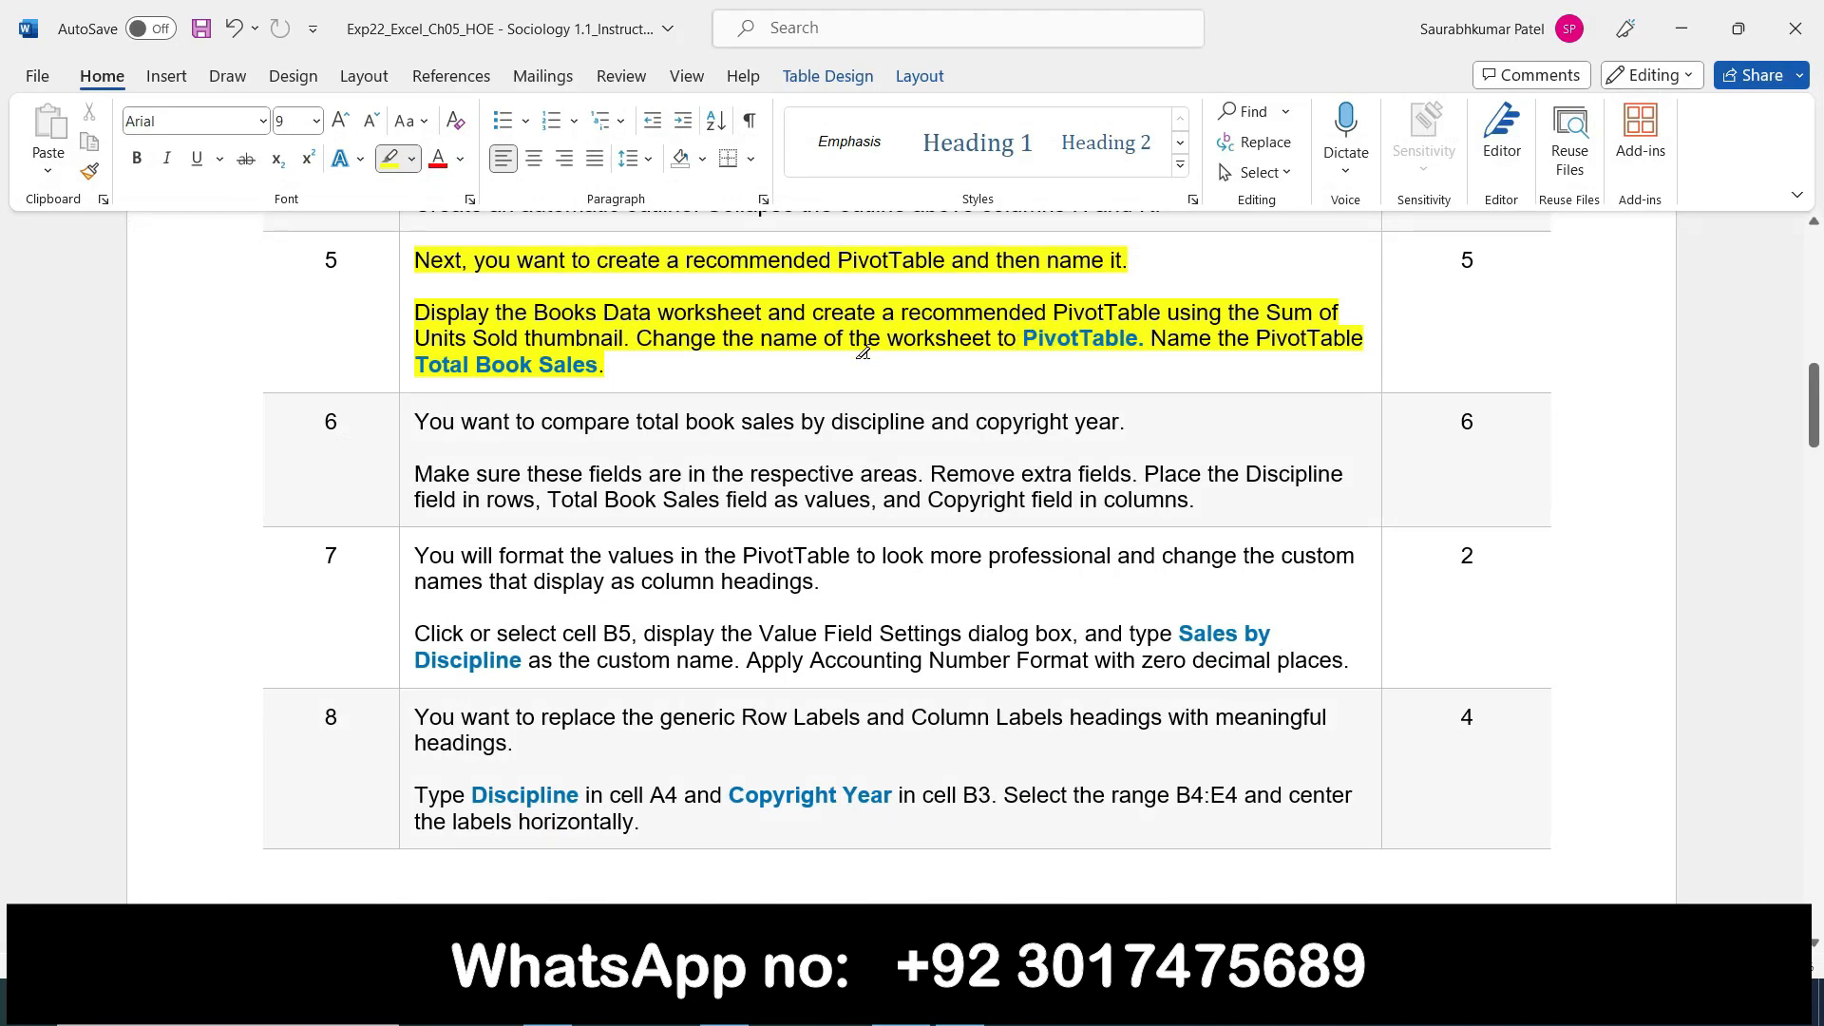
left_click(389, 159)
left_click_drag(1024, 338, 1142, 340)
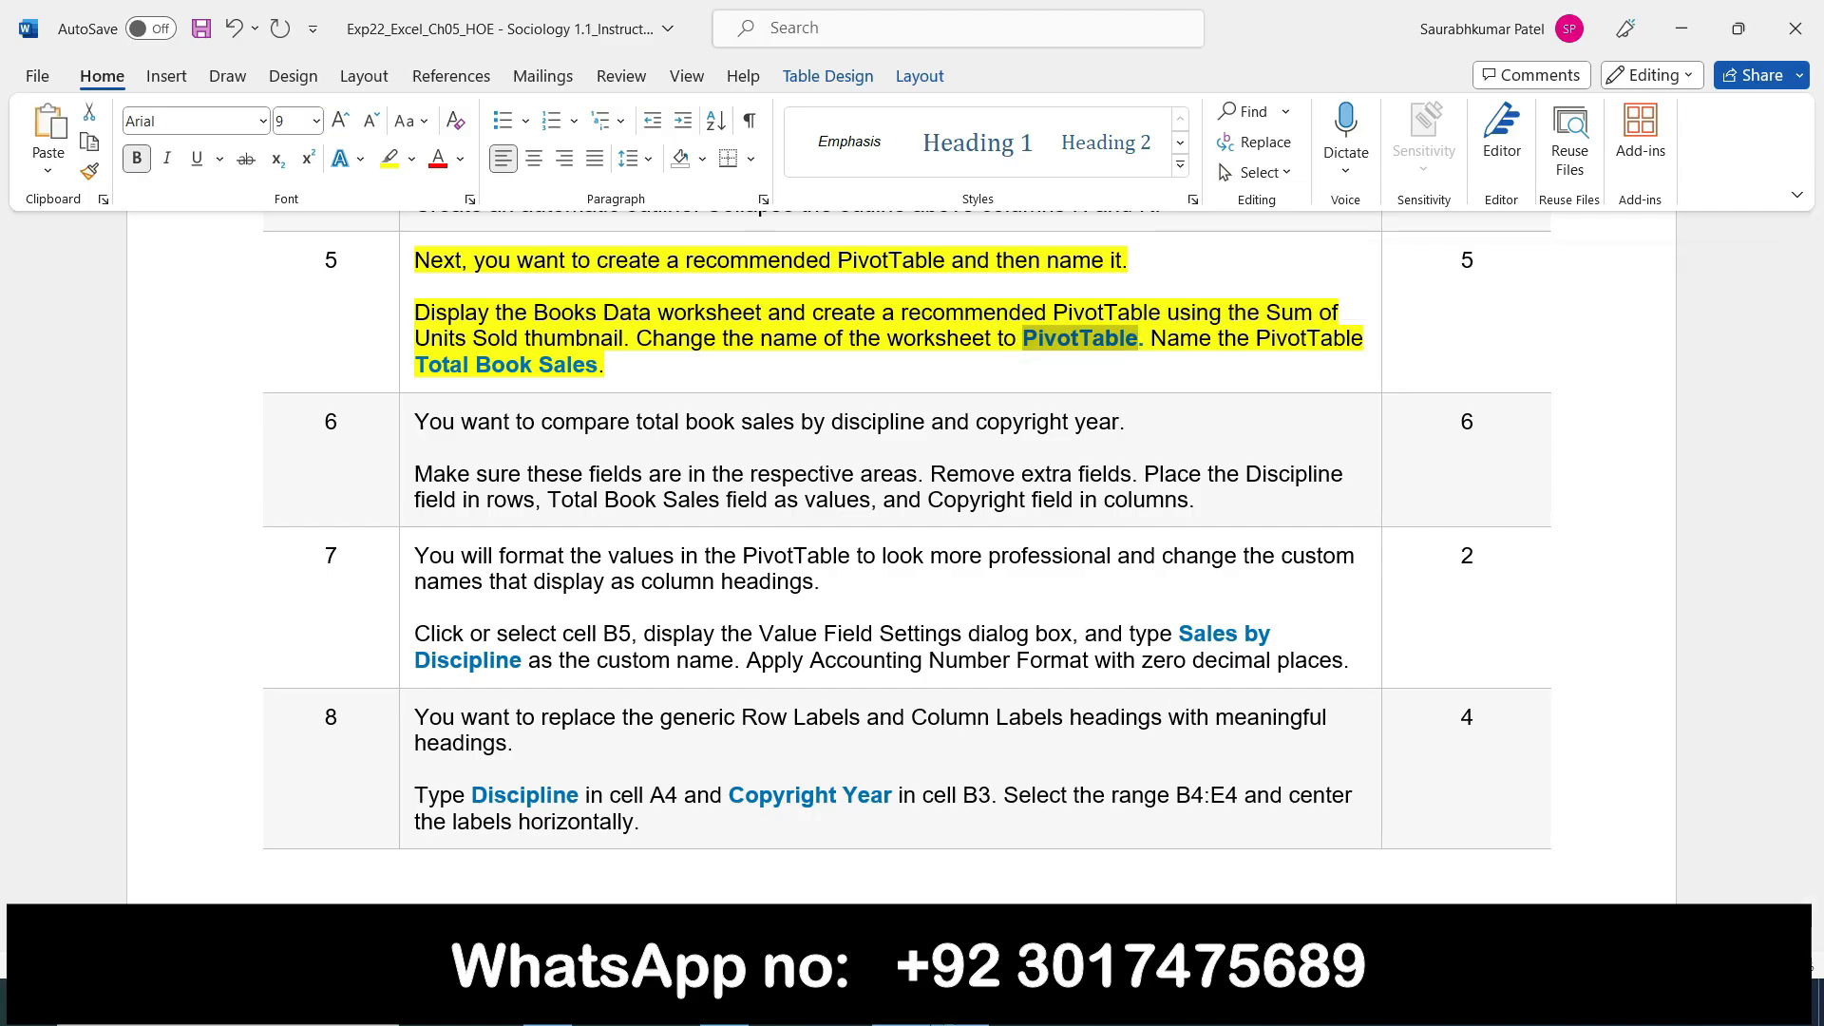
left_click(898, 1003)
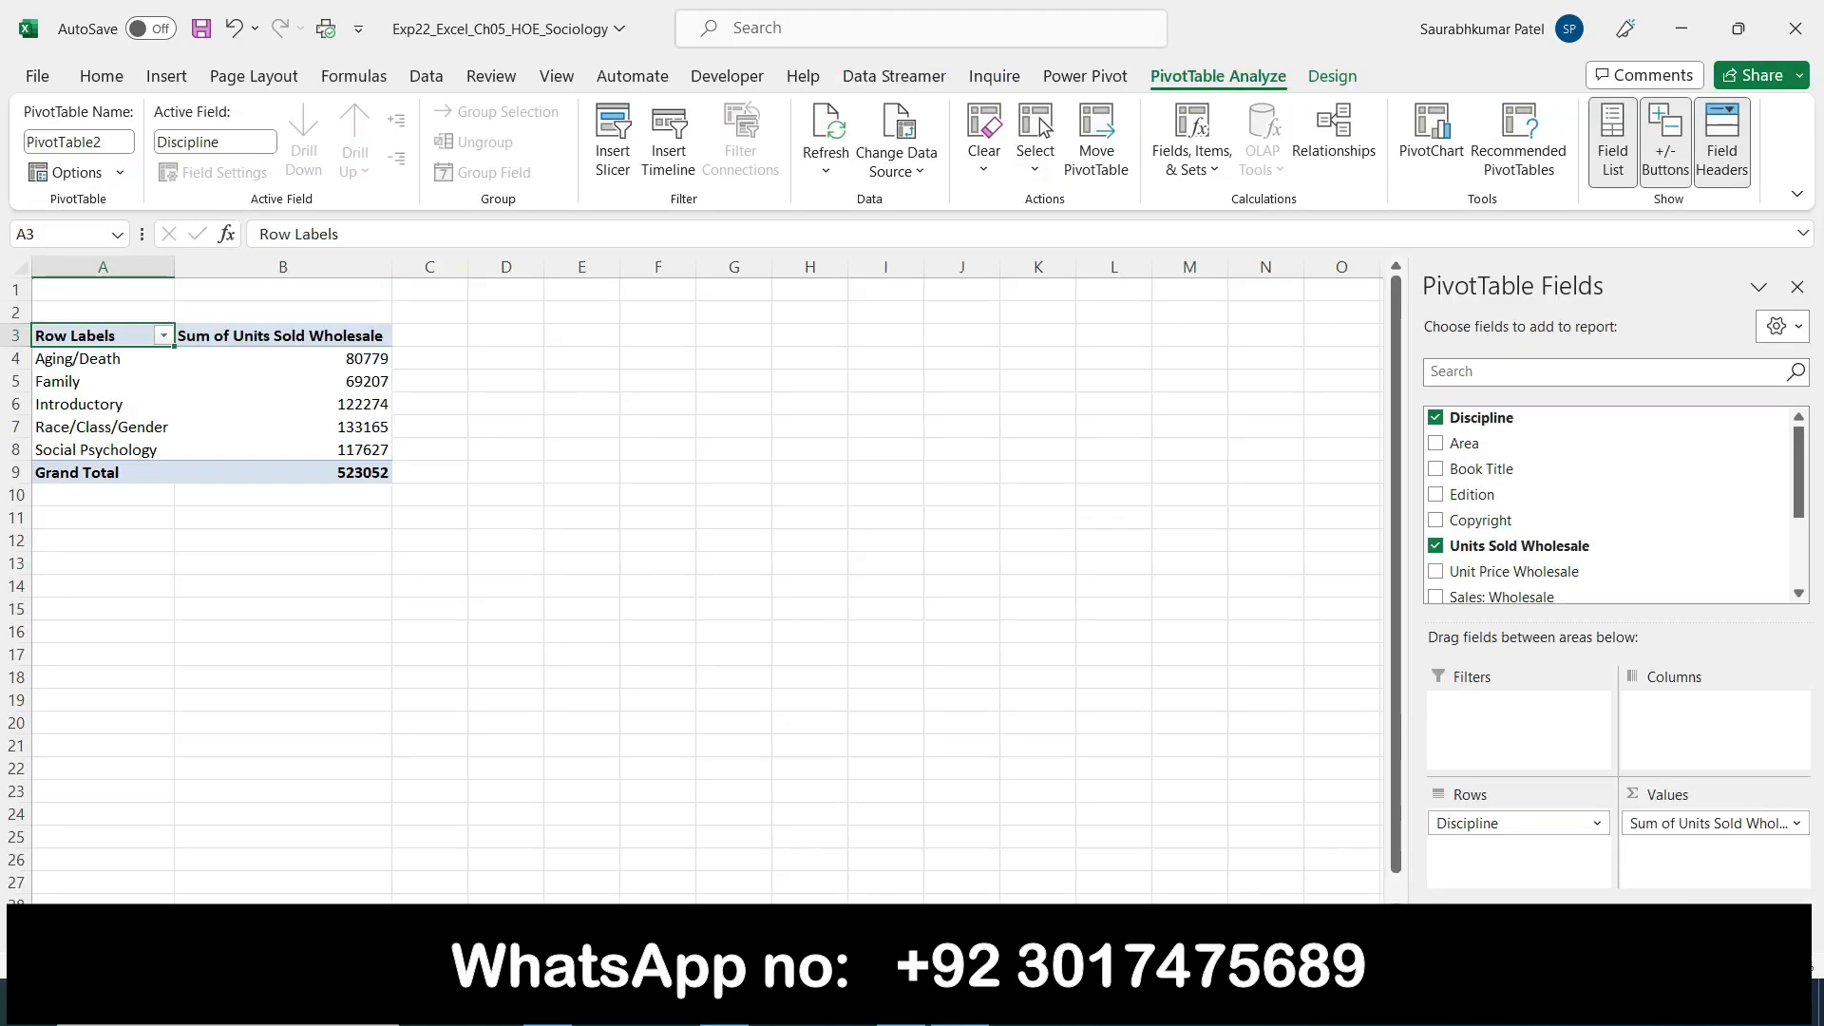
right_click(328, 934)
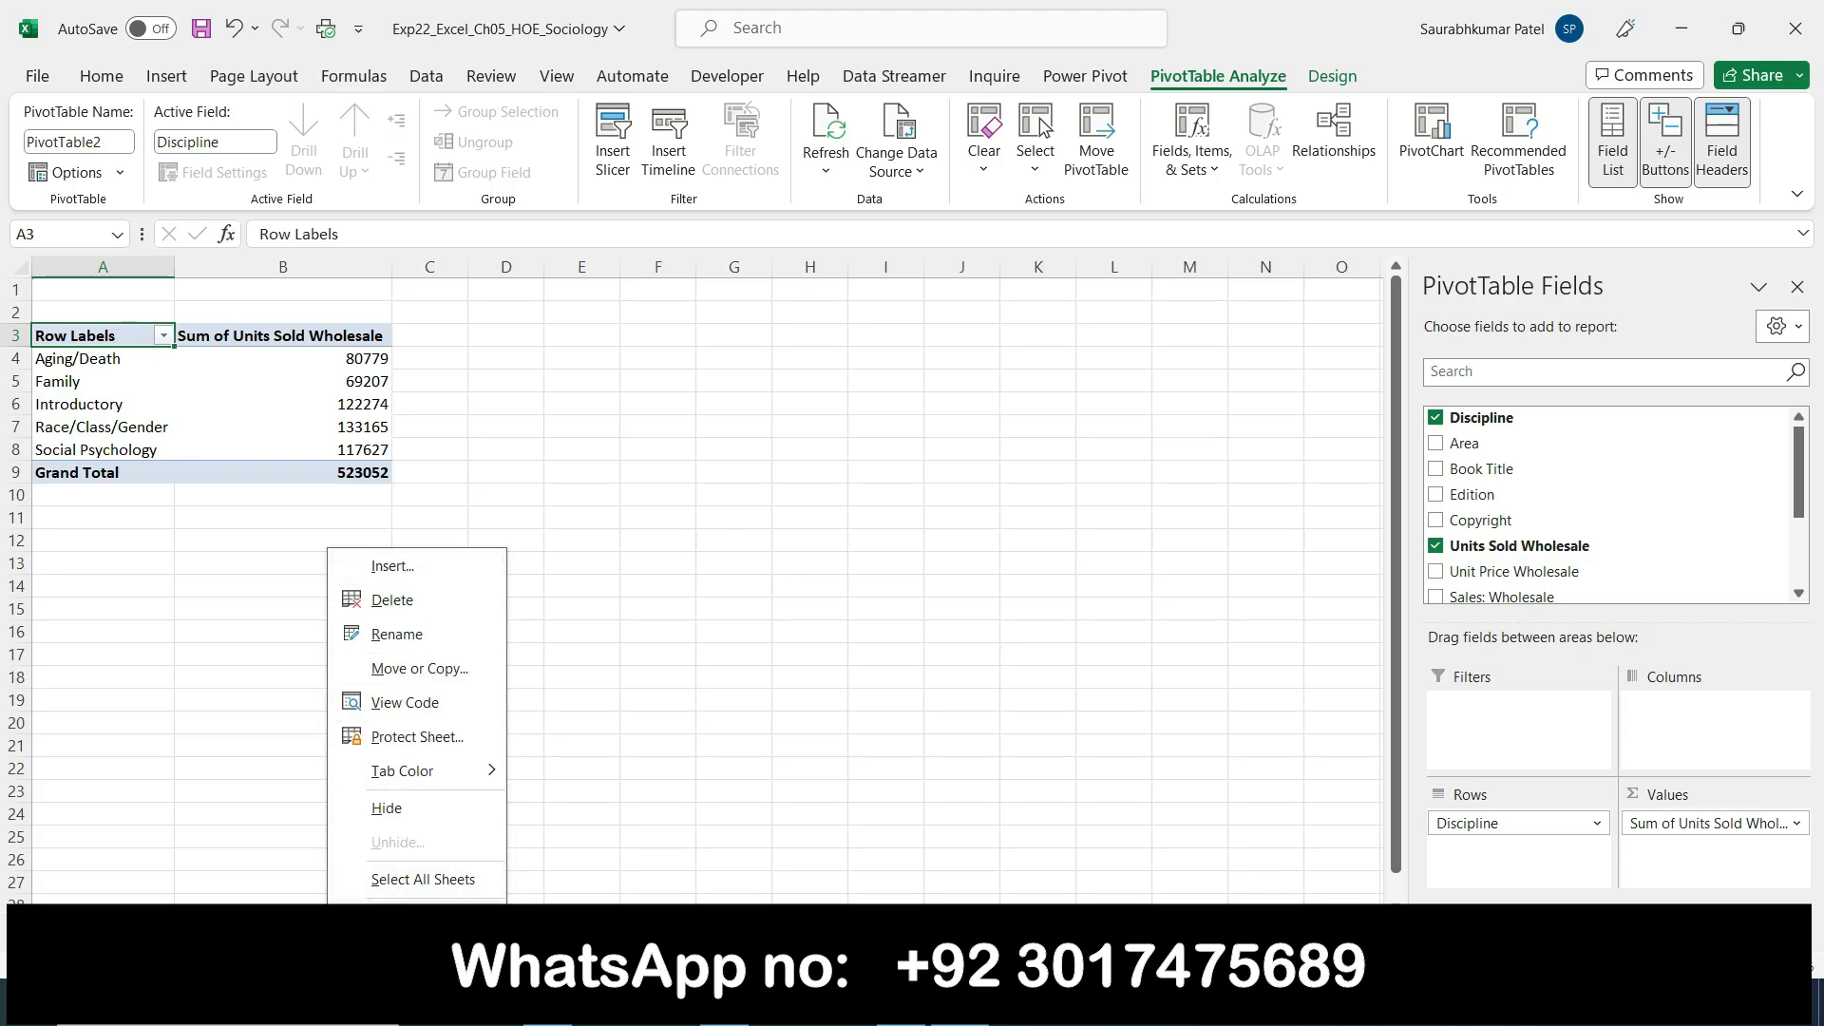
left_click(404, 629)
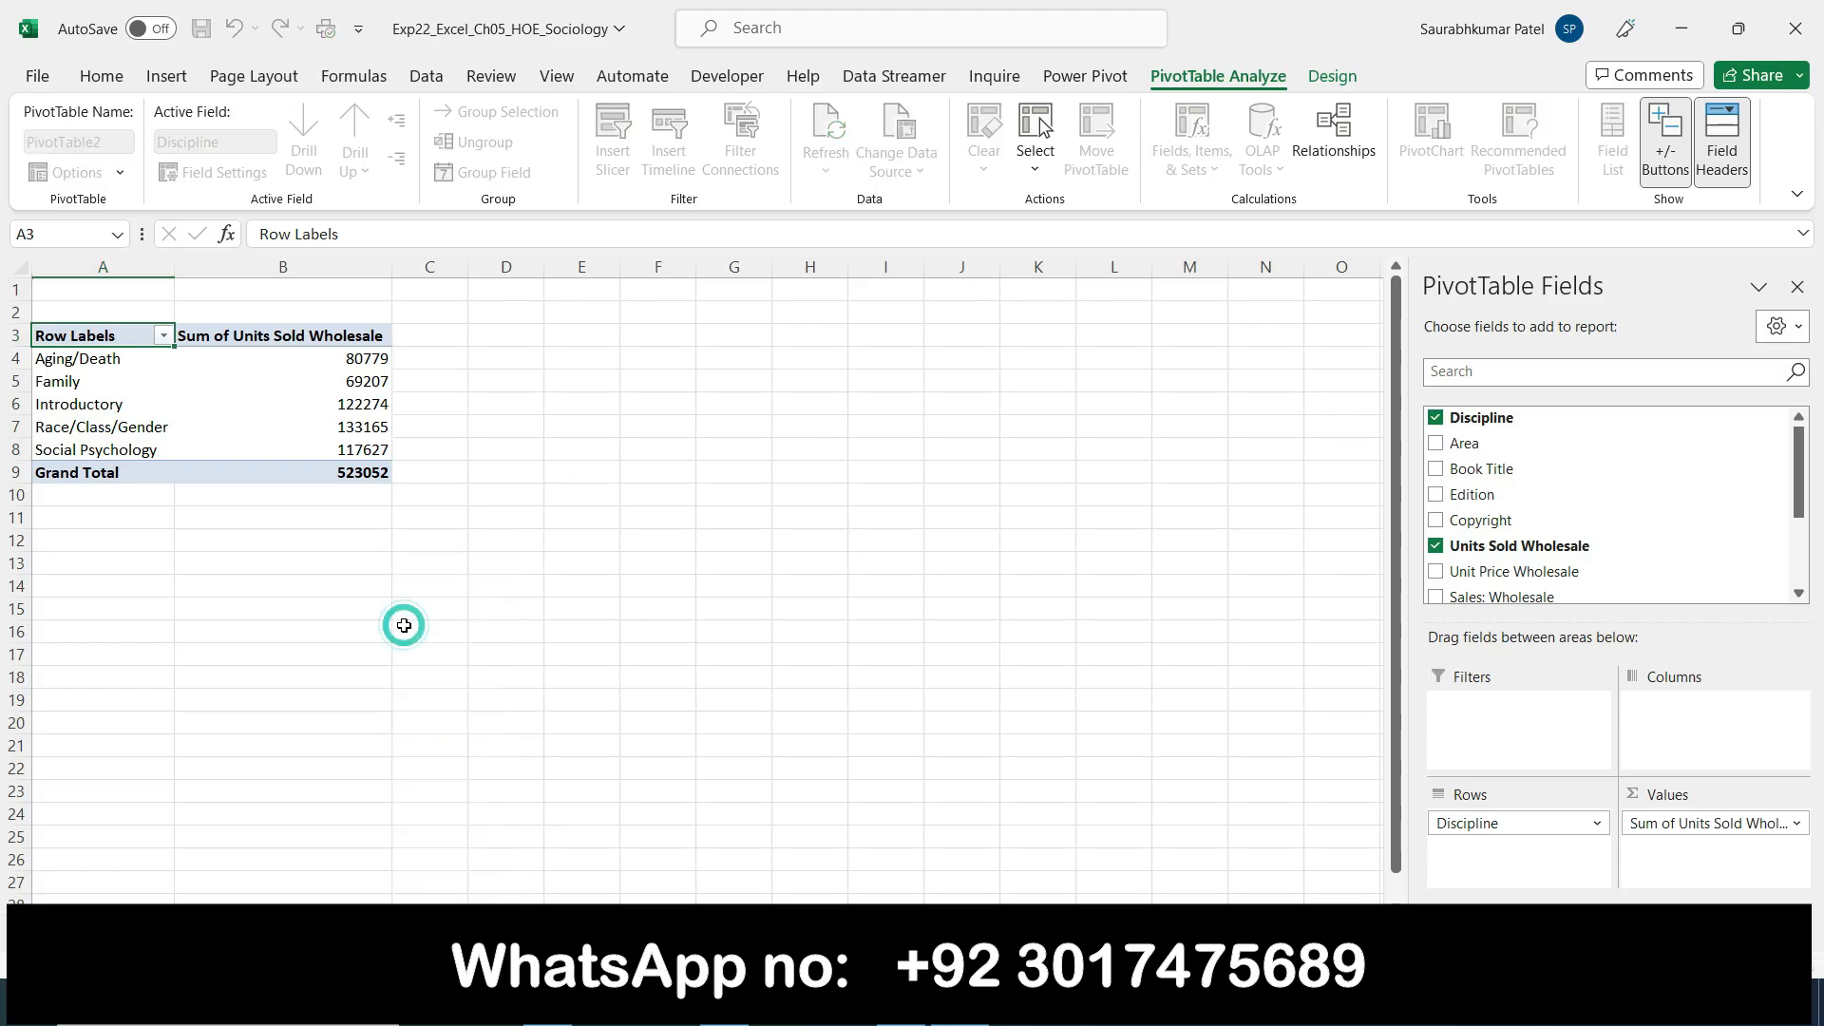
key("Return")
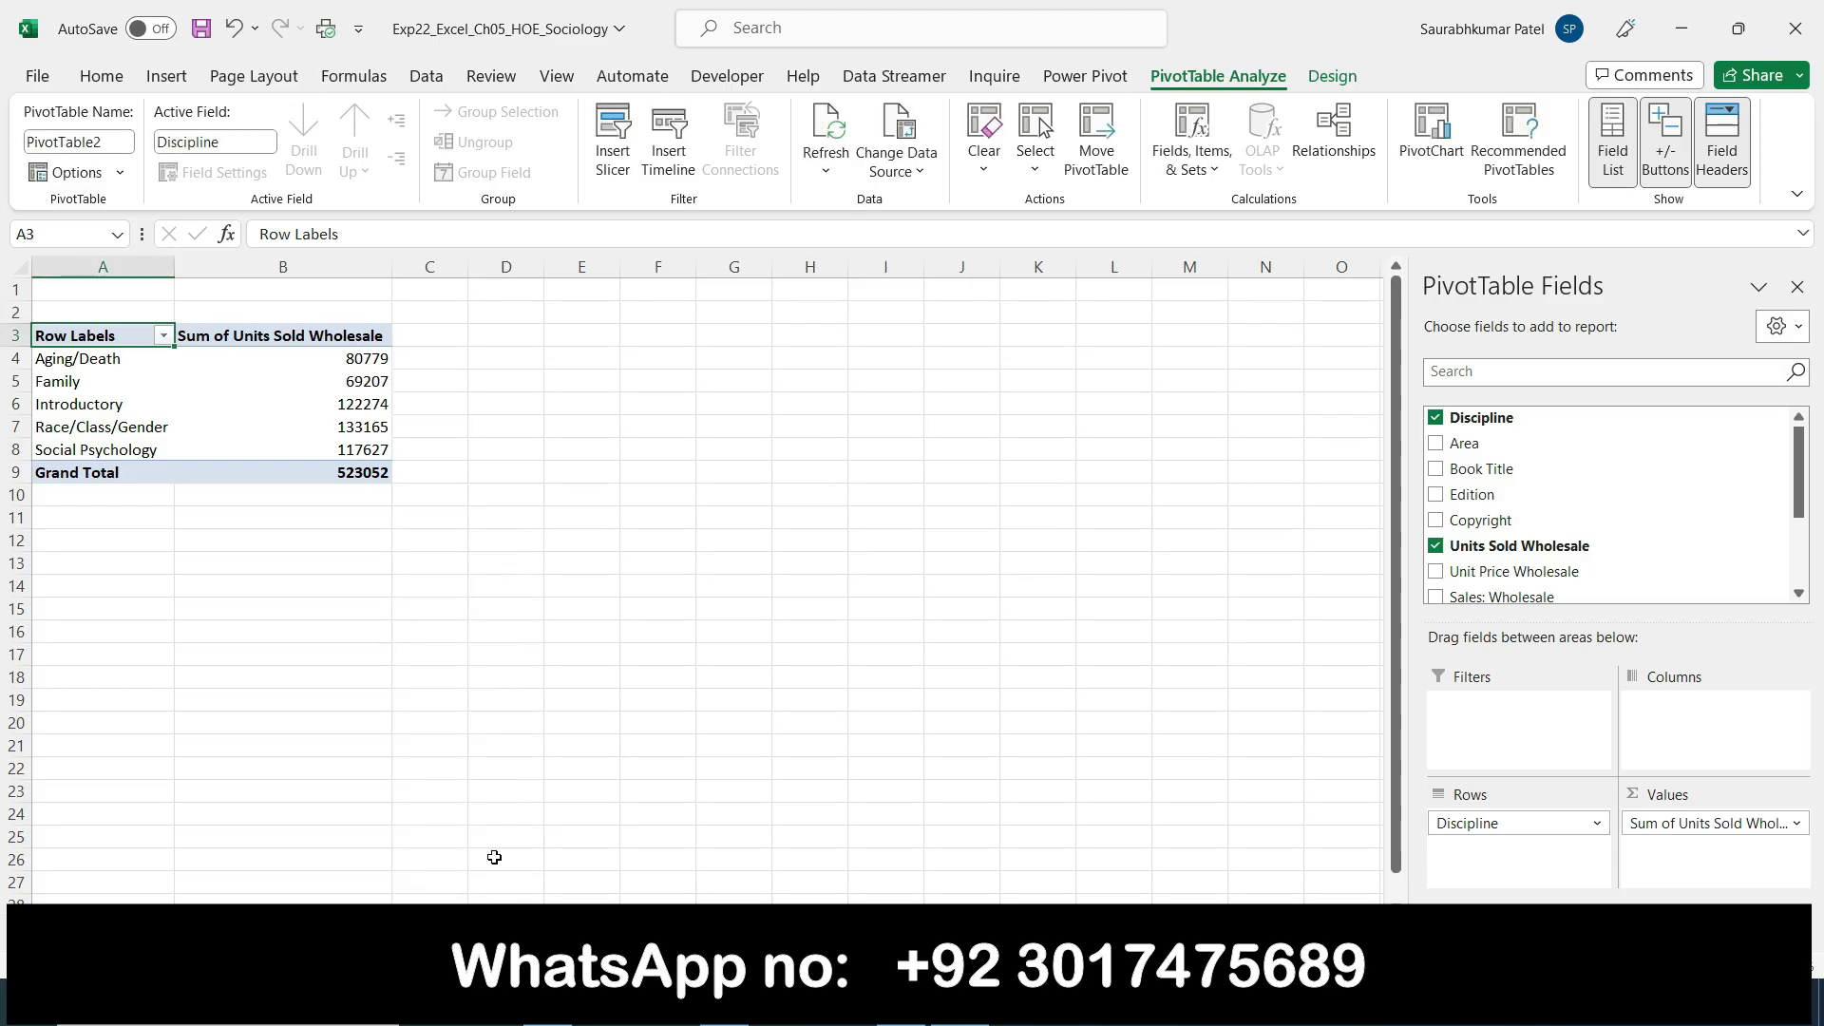
Copy the name Total Book Sales from step 5 in Word and set it as the PivotTable's name in Excel
left_click(902, 1005)
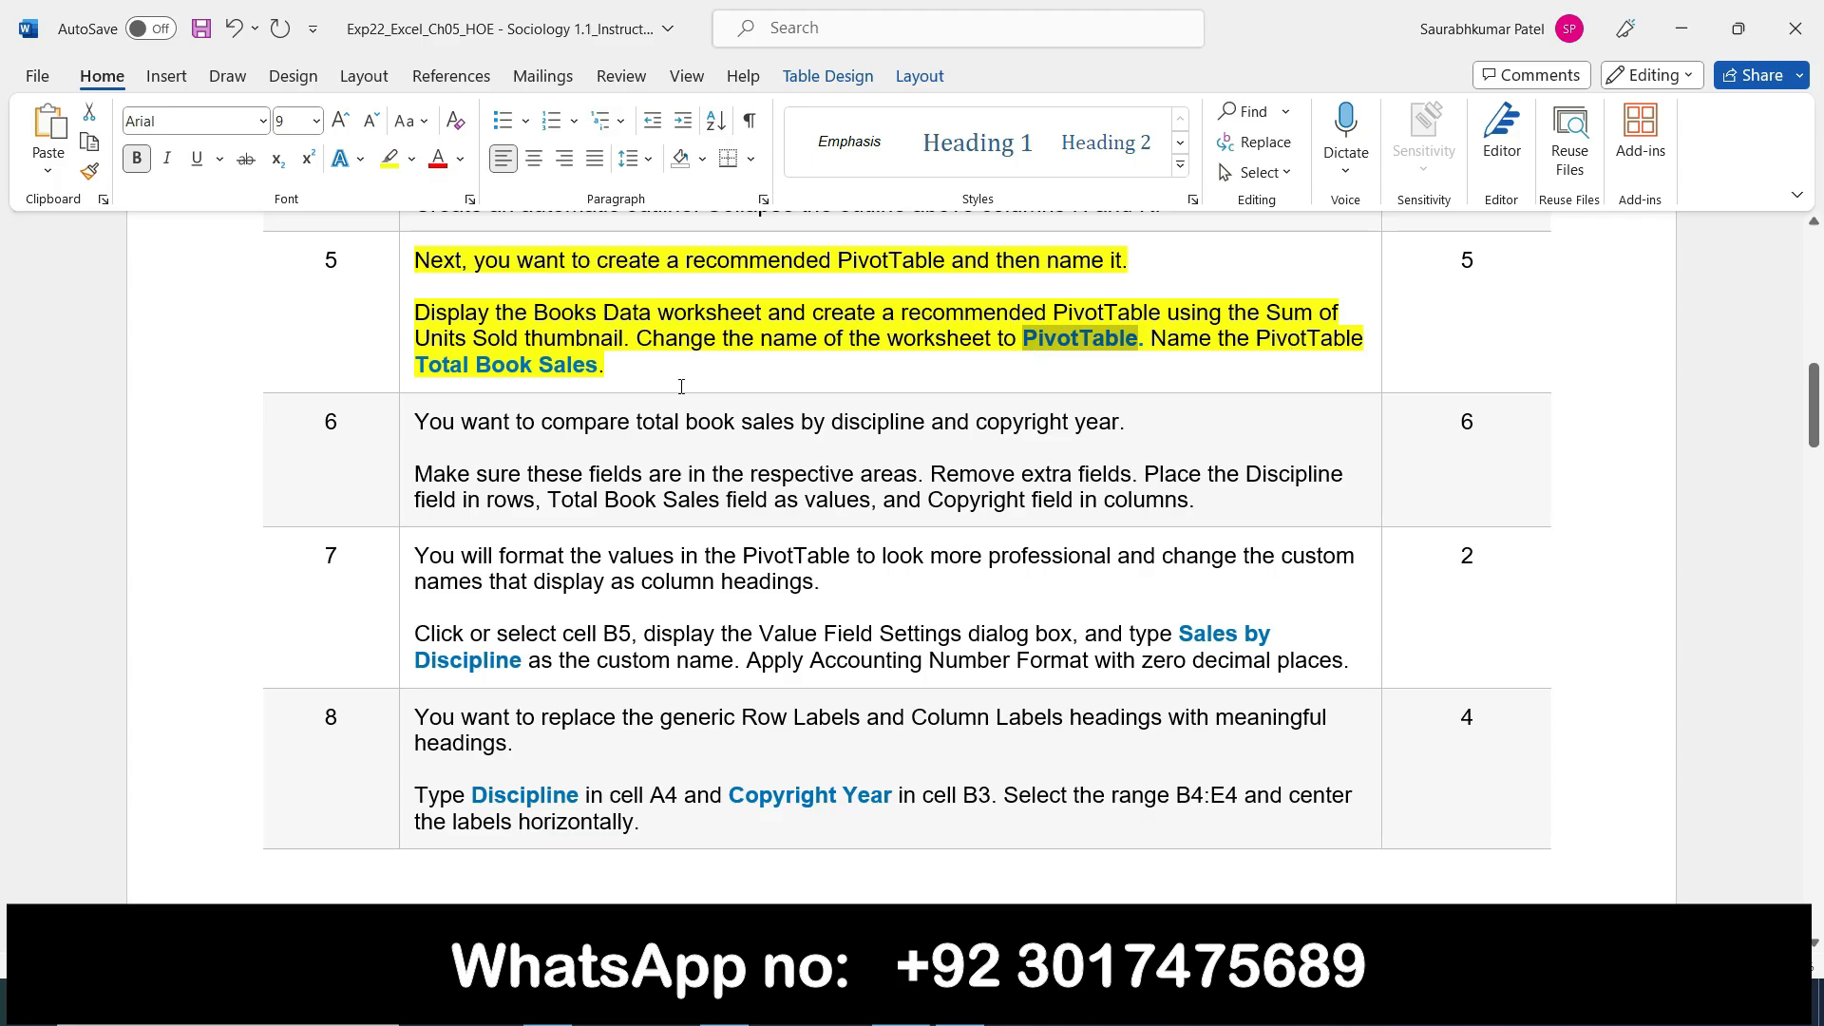
left_click(407, 363)
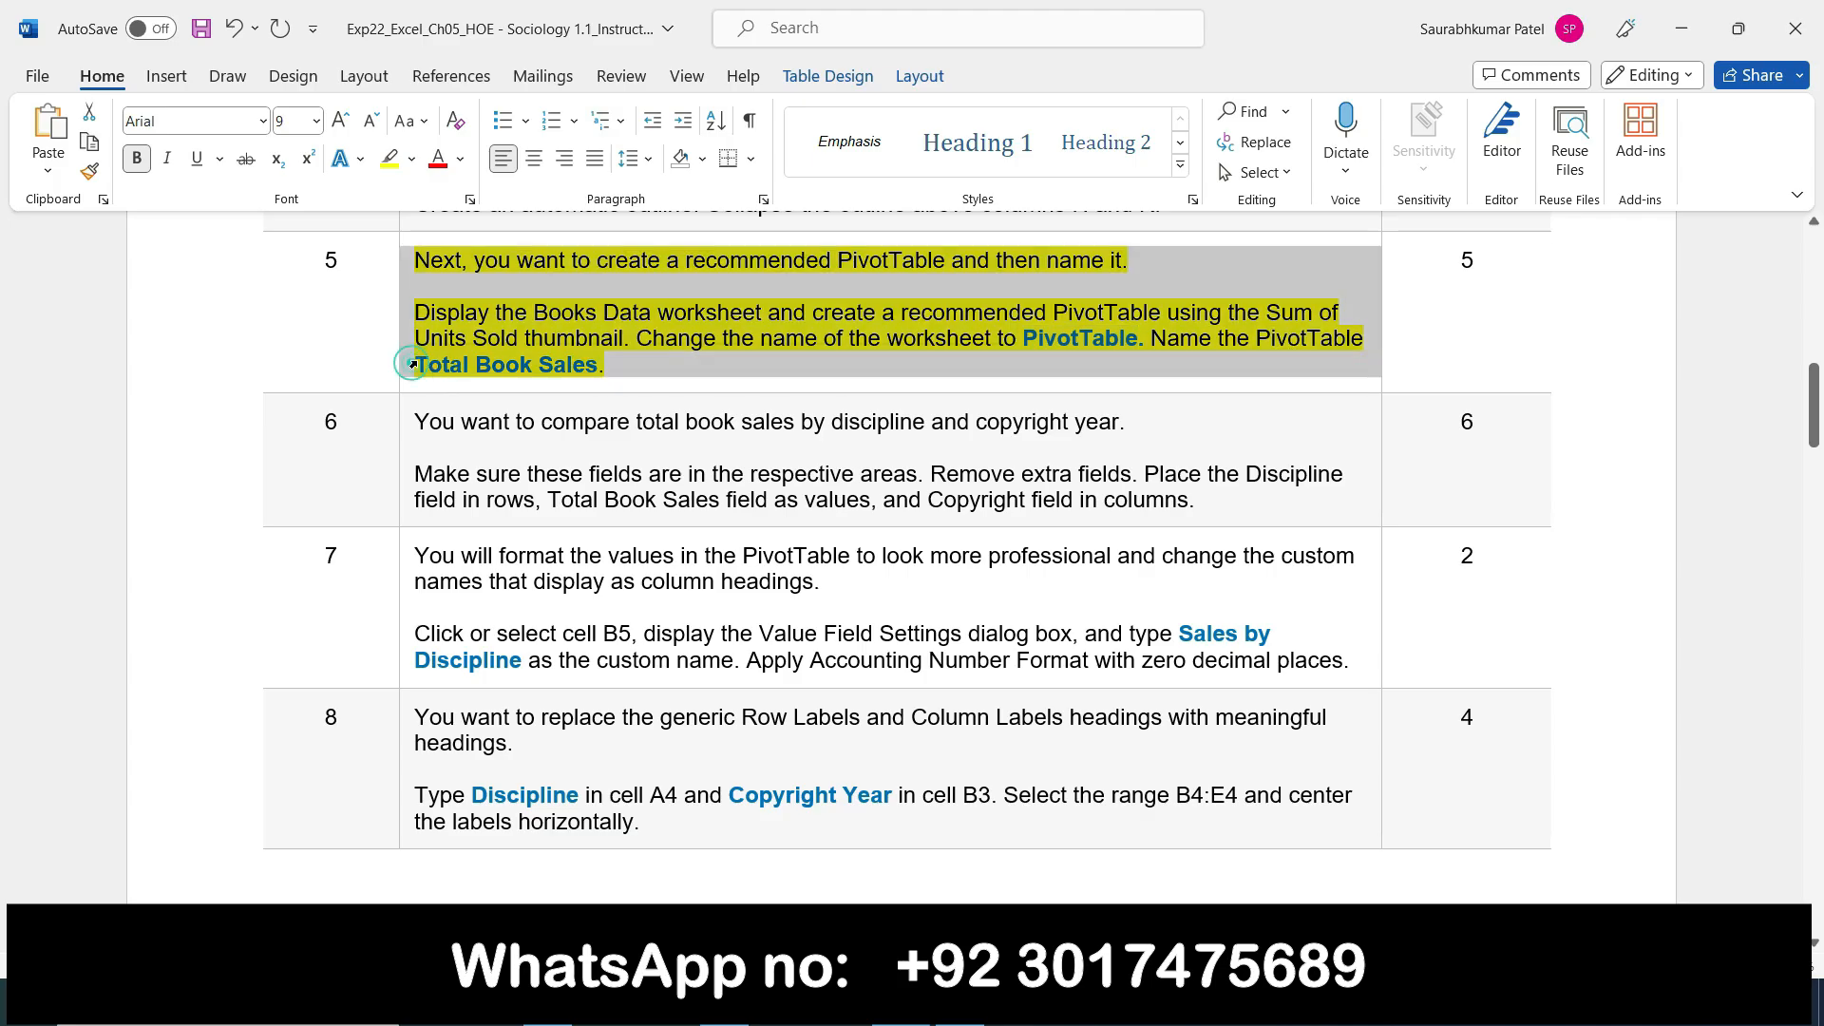
left_click_drag(414, 364, 570, 375)
key("ctrl+c")
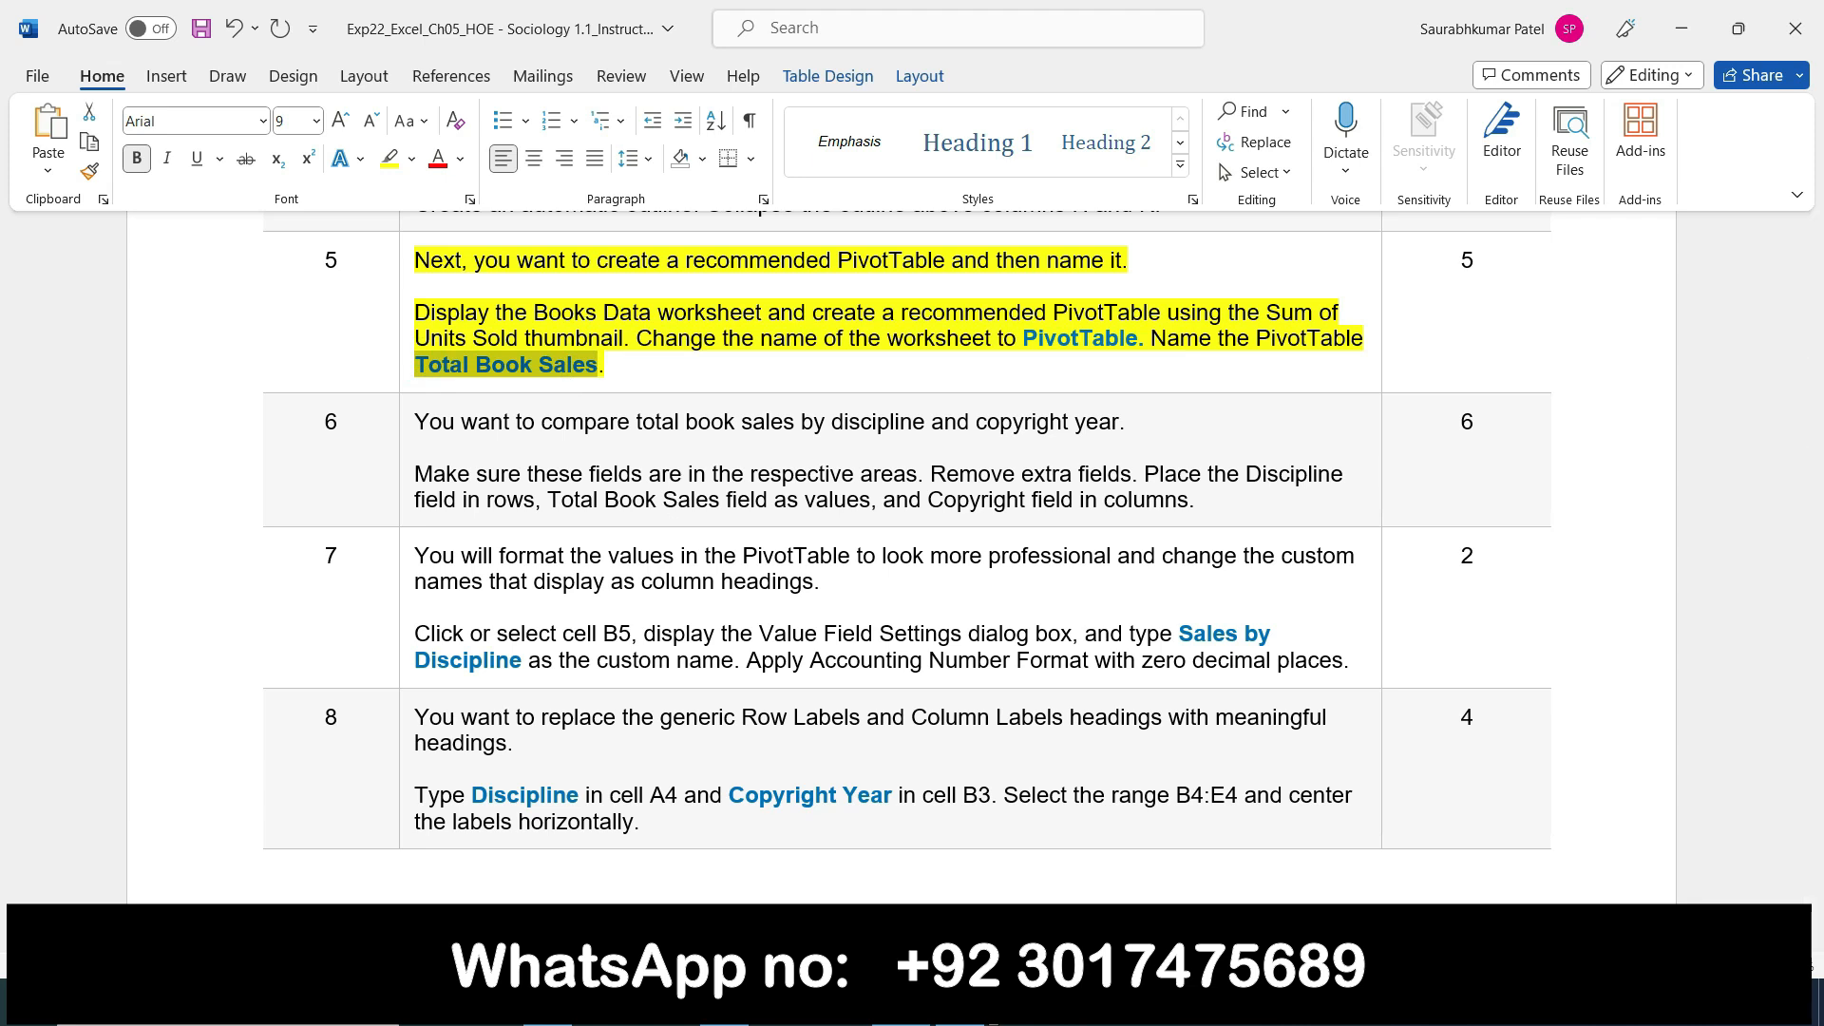
key("alt+Tab")
left_click(289, 389)
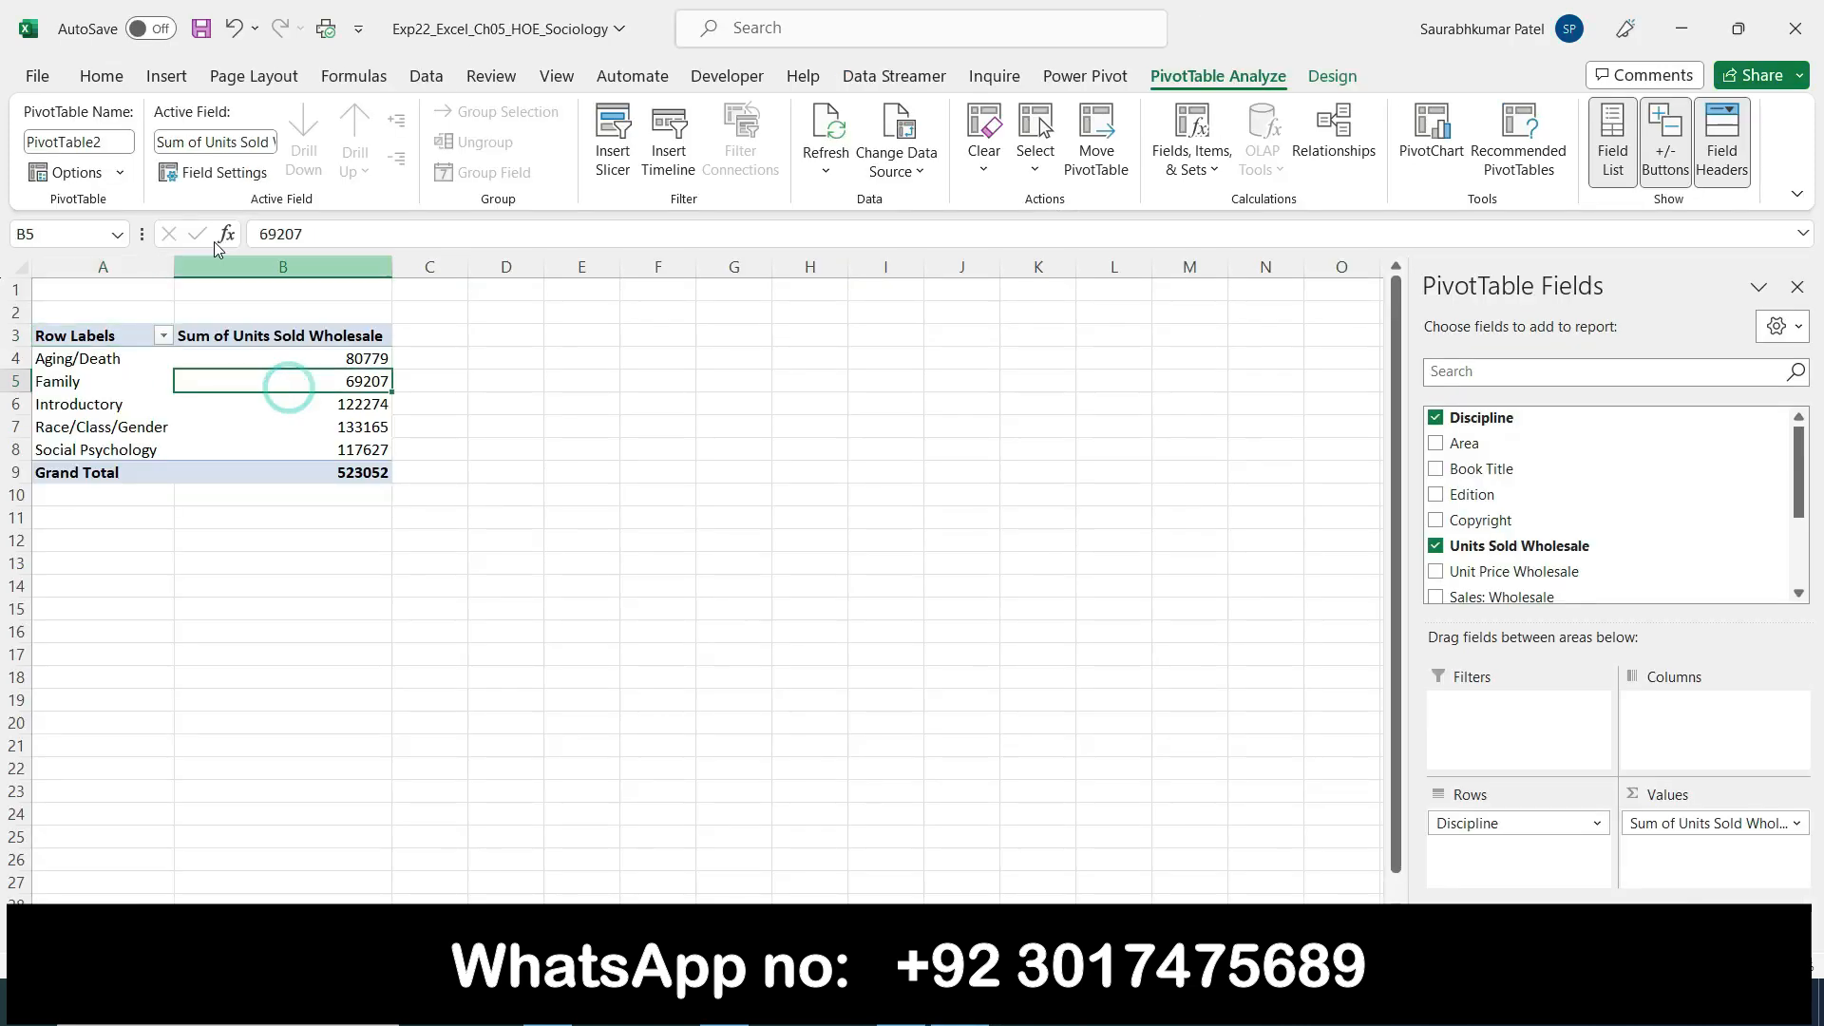
left_click(68, 143)
left_click_drag(68, 143, 110, 150)
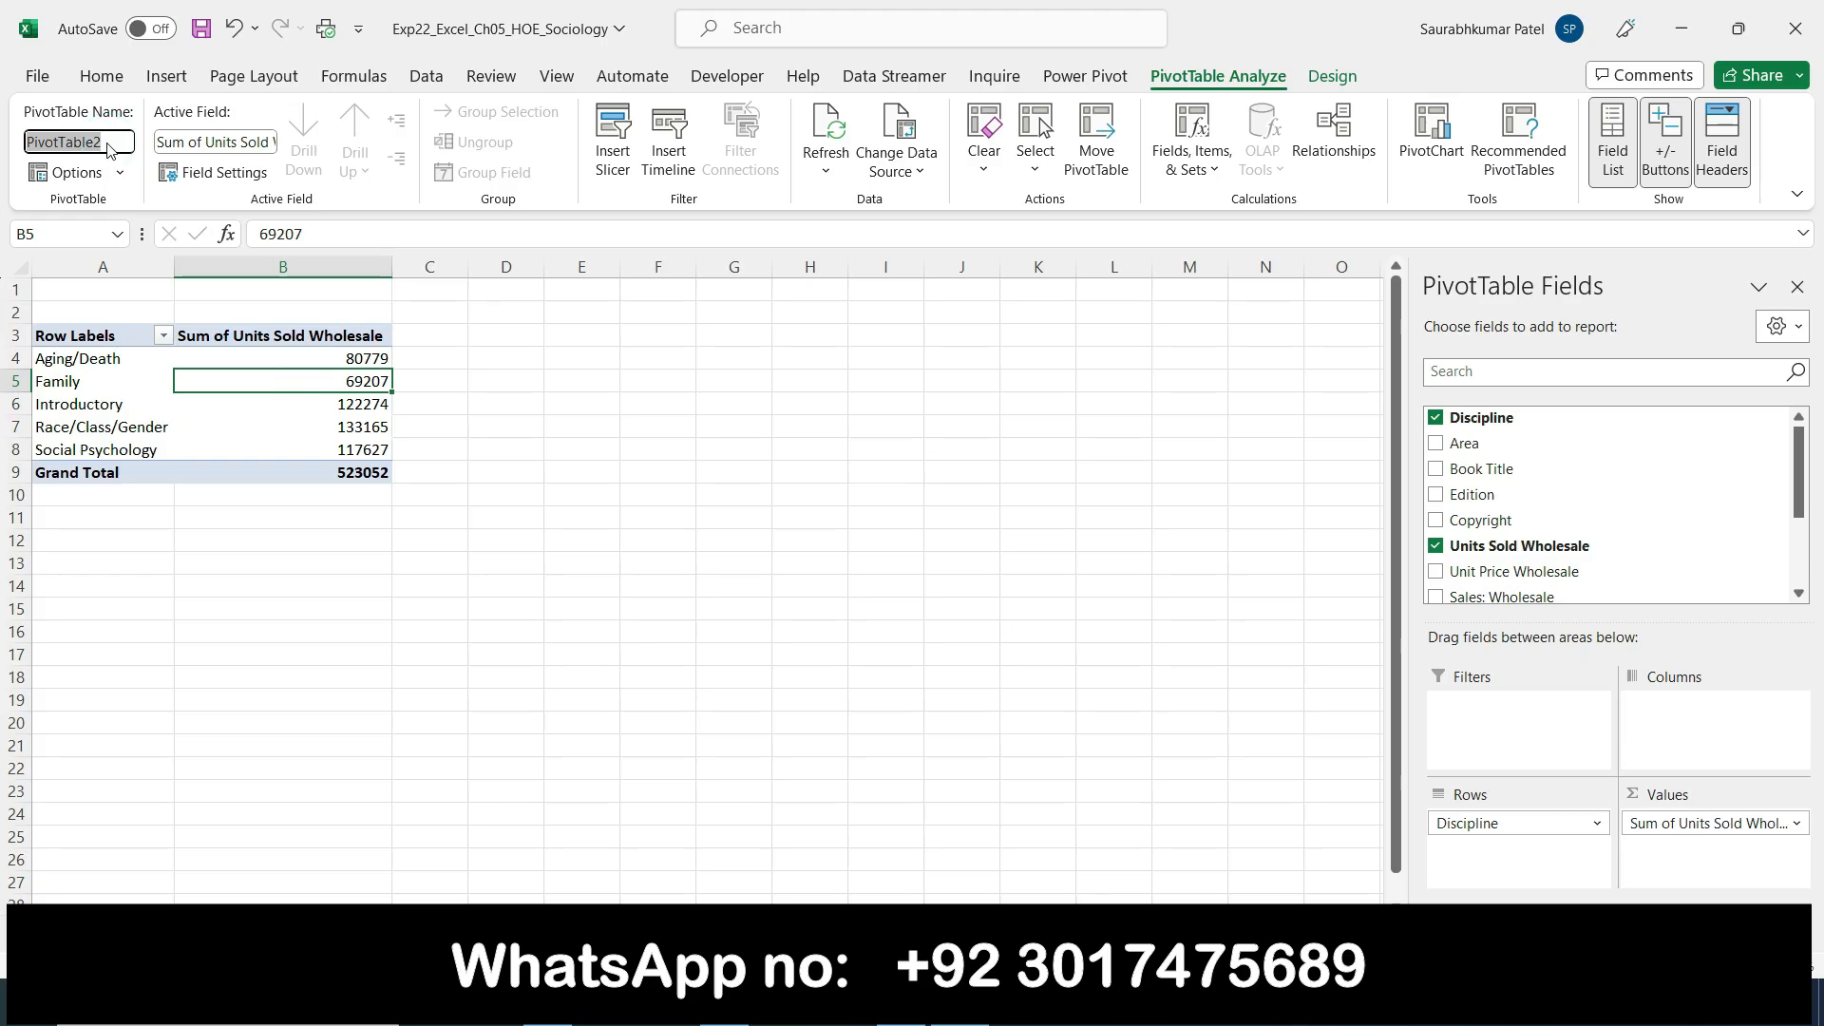
key("ctrl+v")
key("Return")
In Word, make step 5 bold without its highlight, and apply bold and yellow highlighting to the step 6 instructions
left_click(900, 1002)
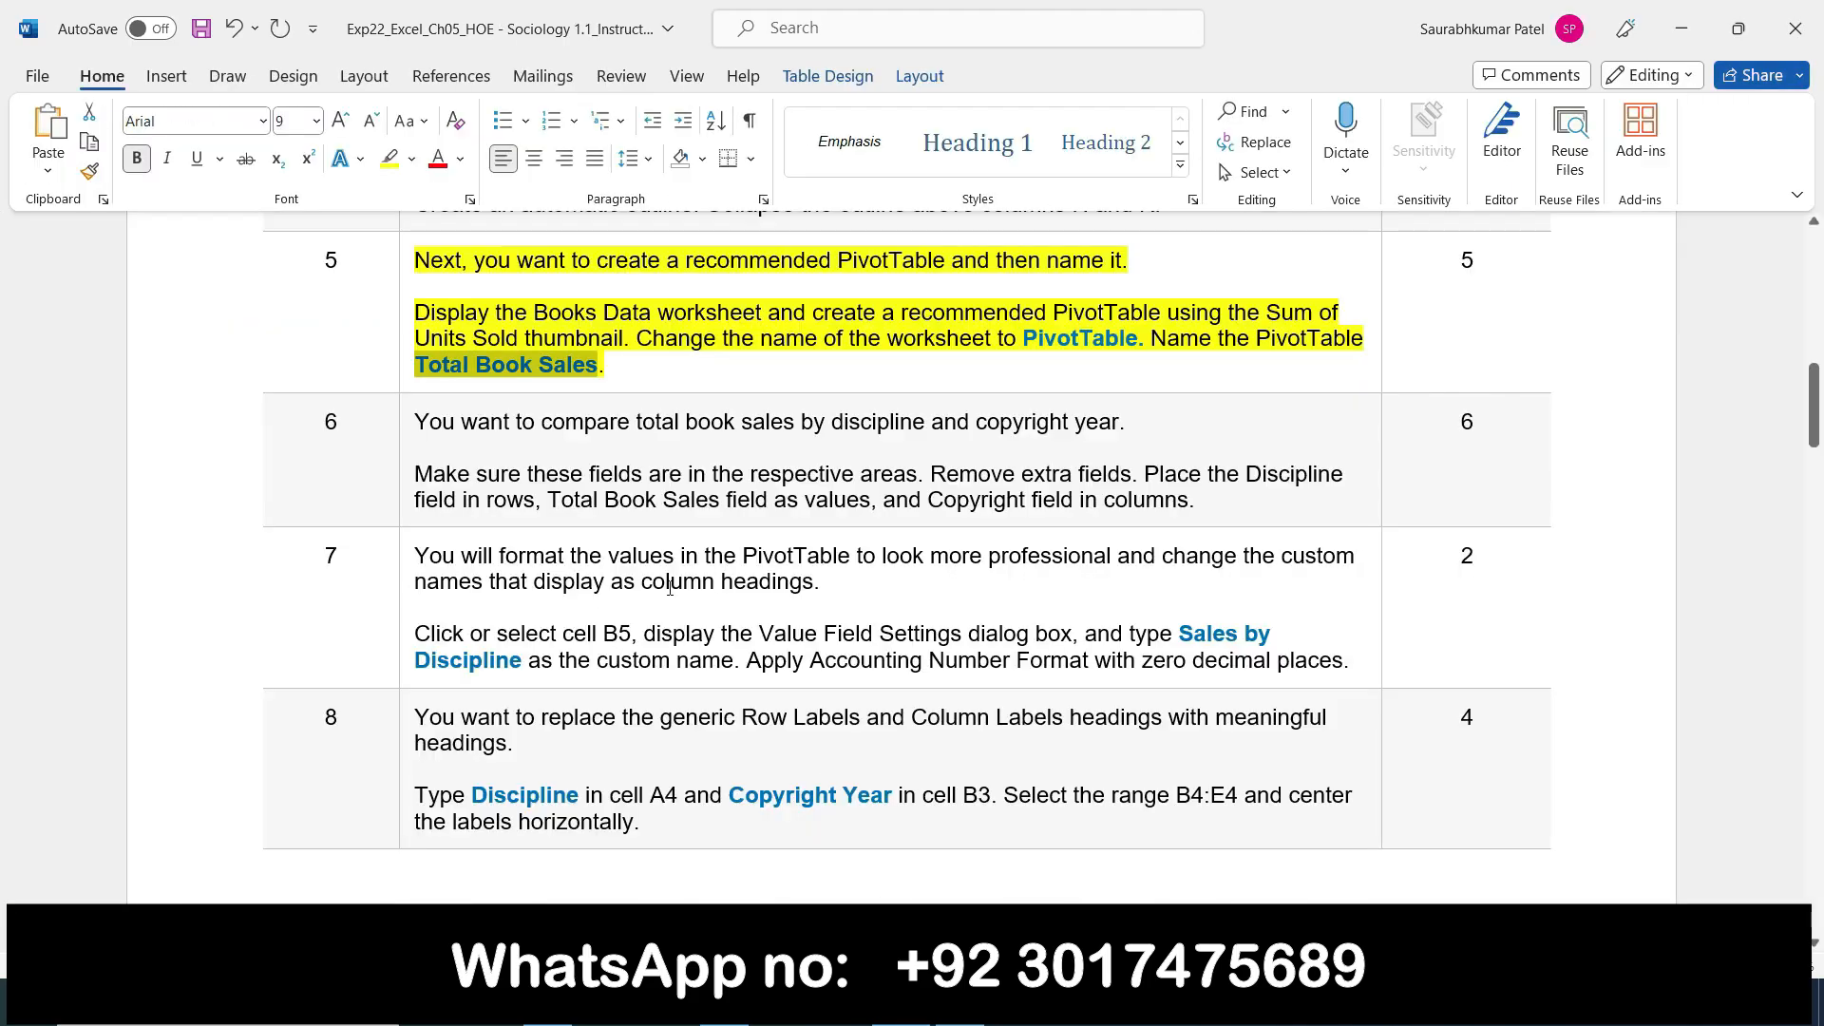
left_click(402, 271)
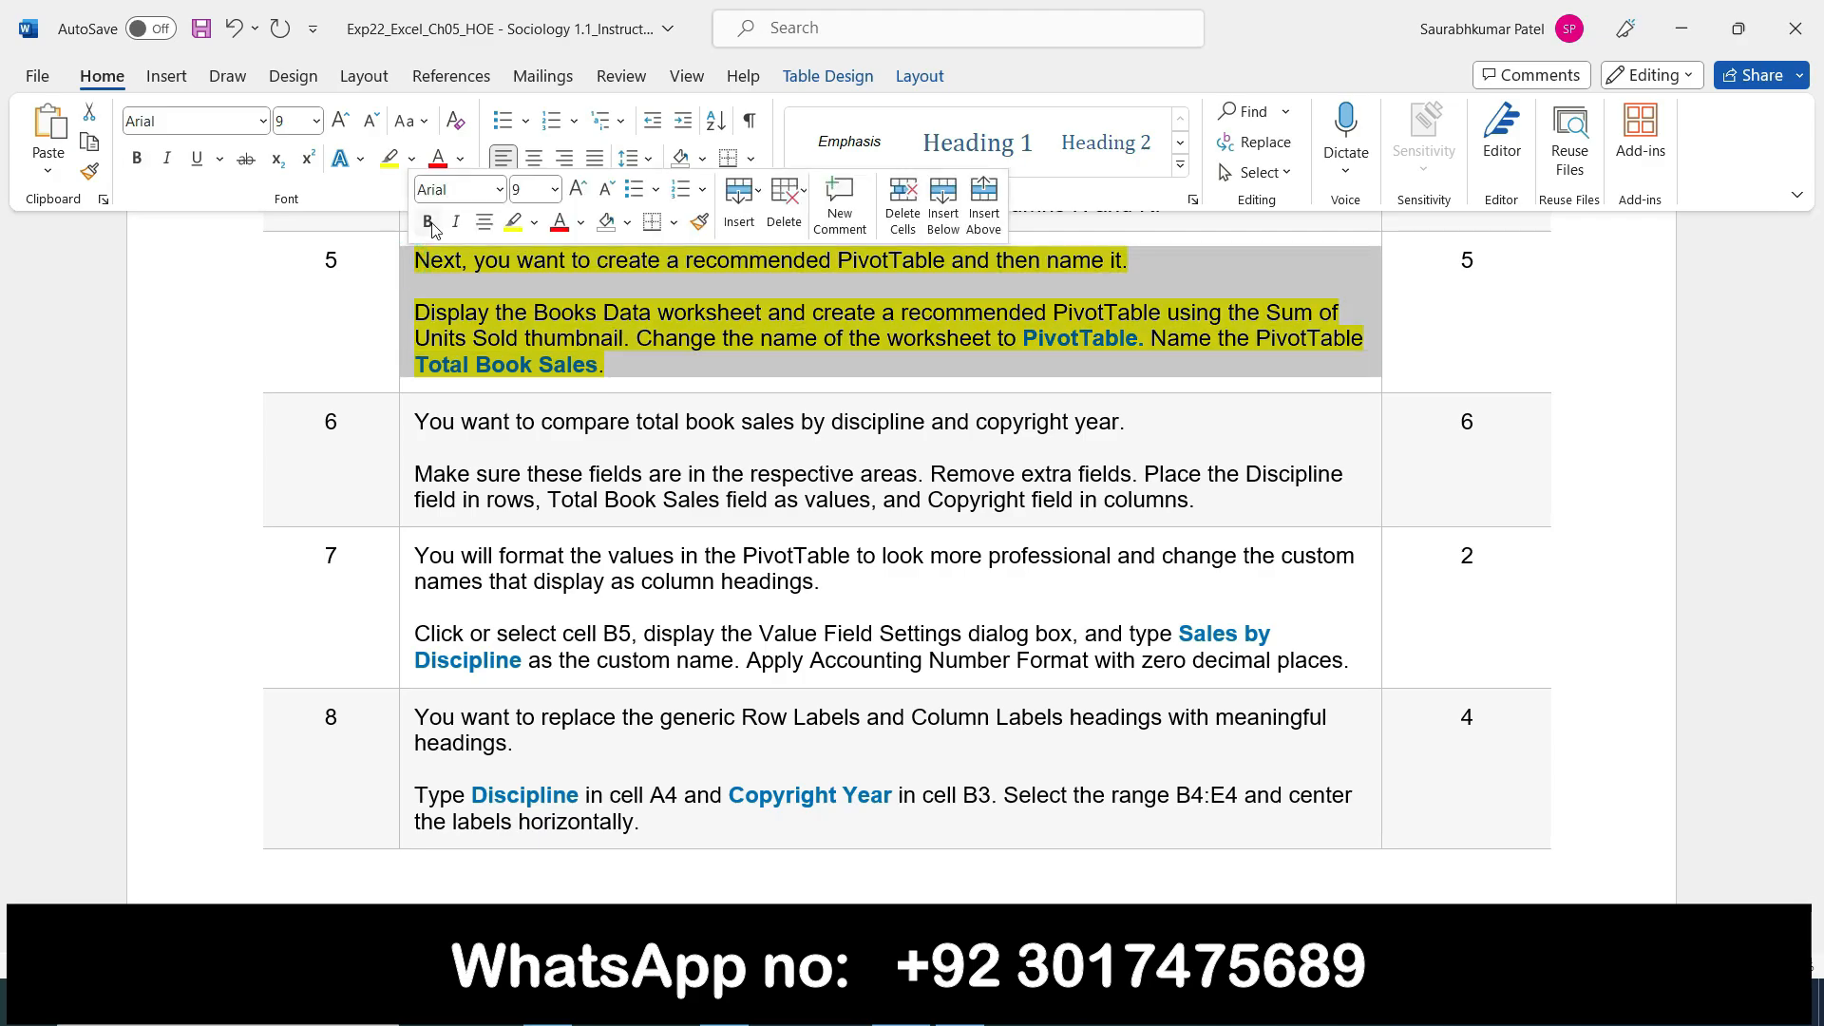
left_click(427, 221)
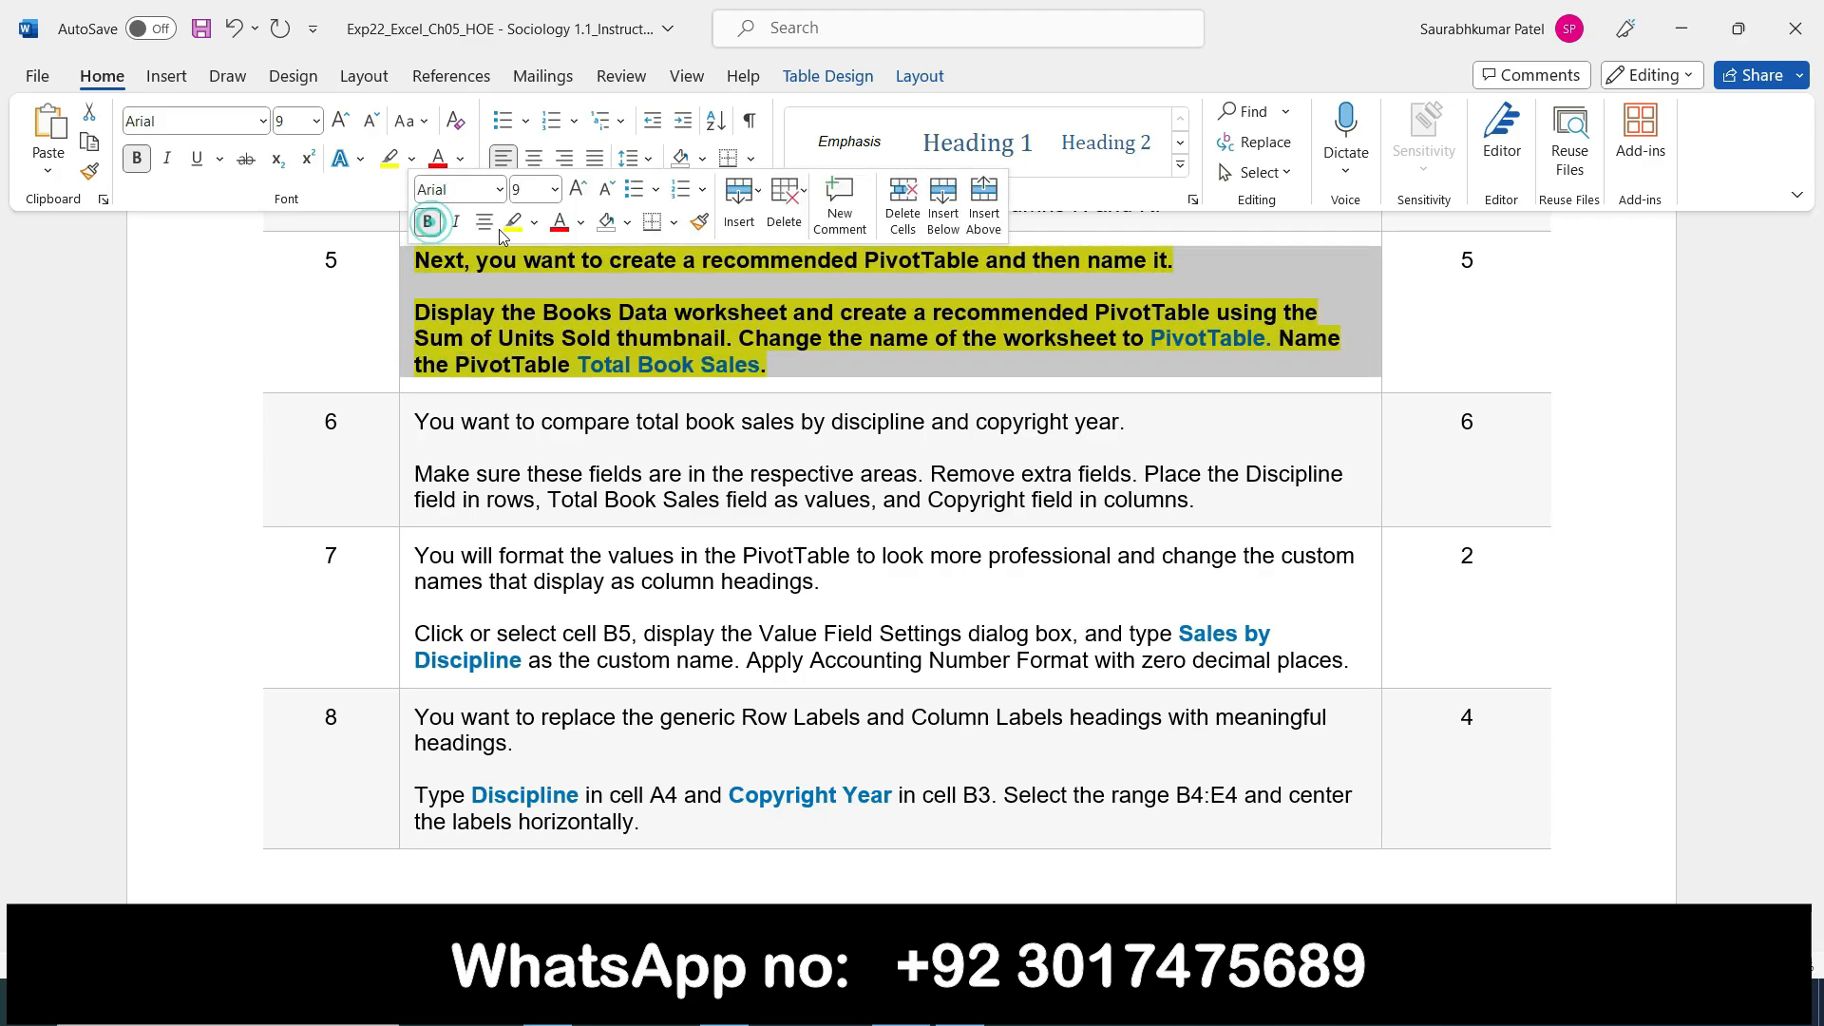
left_click(410, 450)
left_click(430, 410)
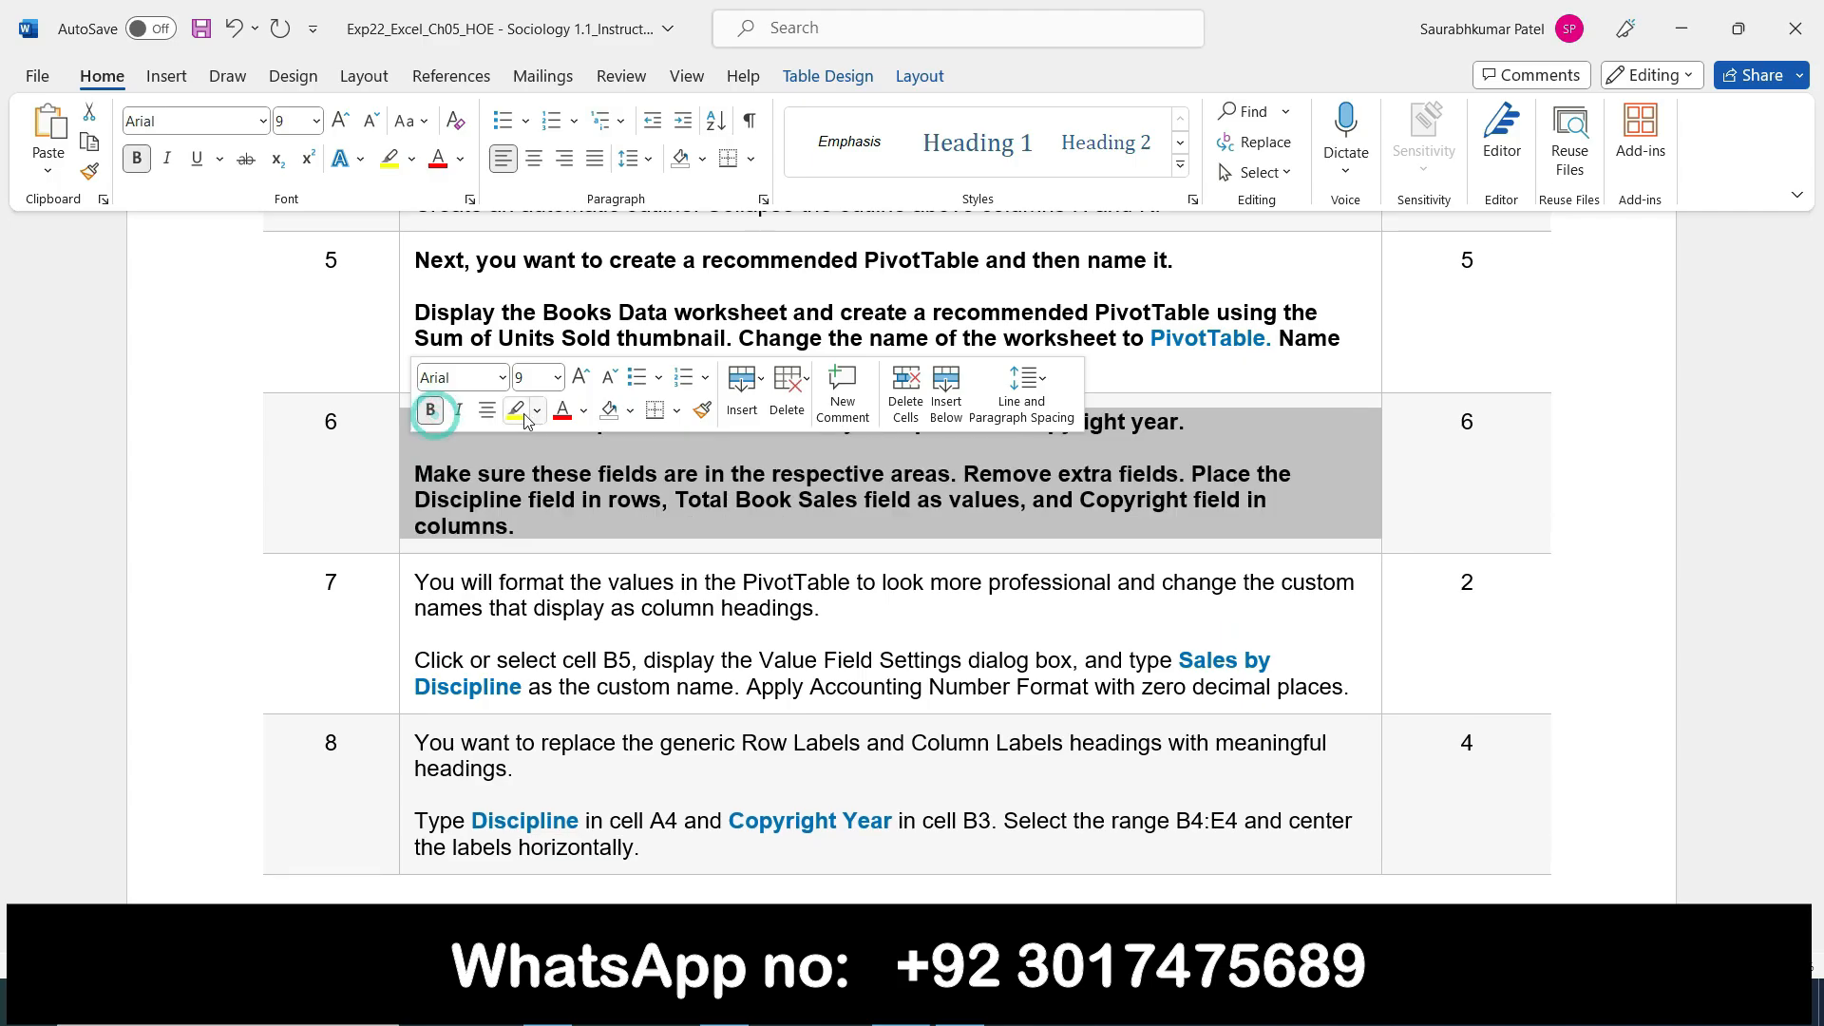
left_click(519, 411)
left_click(1602, 497)
mouse_move(1814, 416)
left_mouse_down()
mouse_move(1816, 910)
mouse_move(1818, 425)
mouse_move(1818, 442)
left_mouse_up()
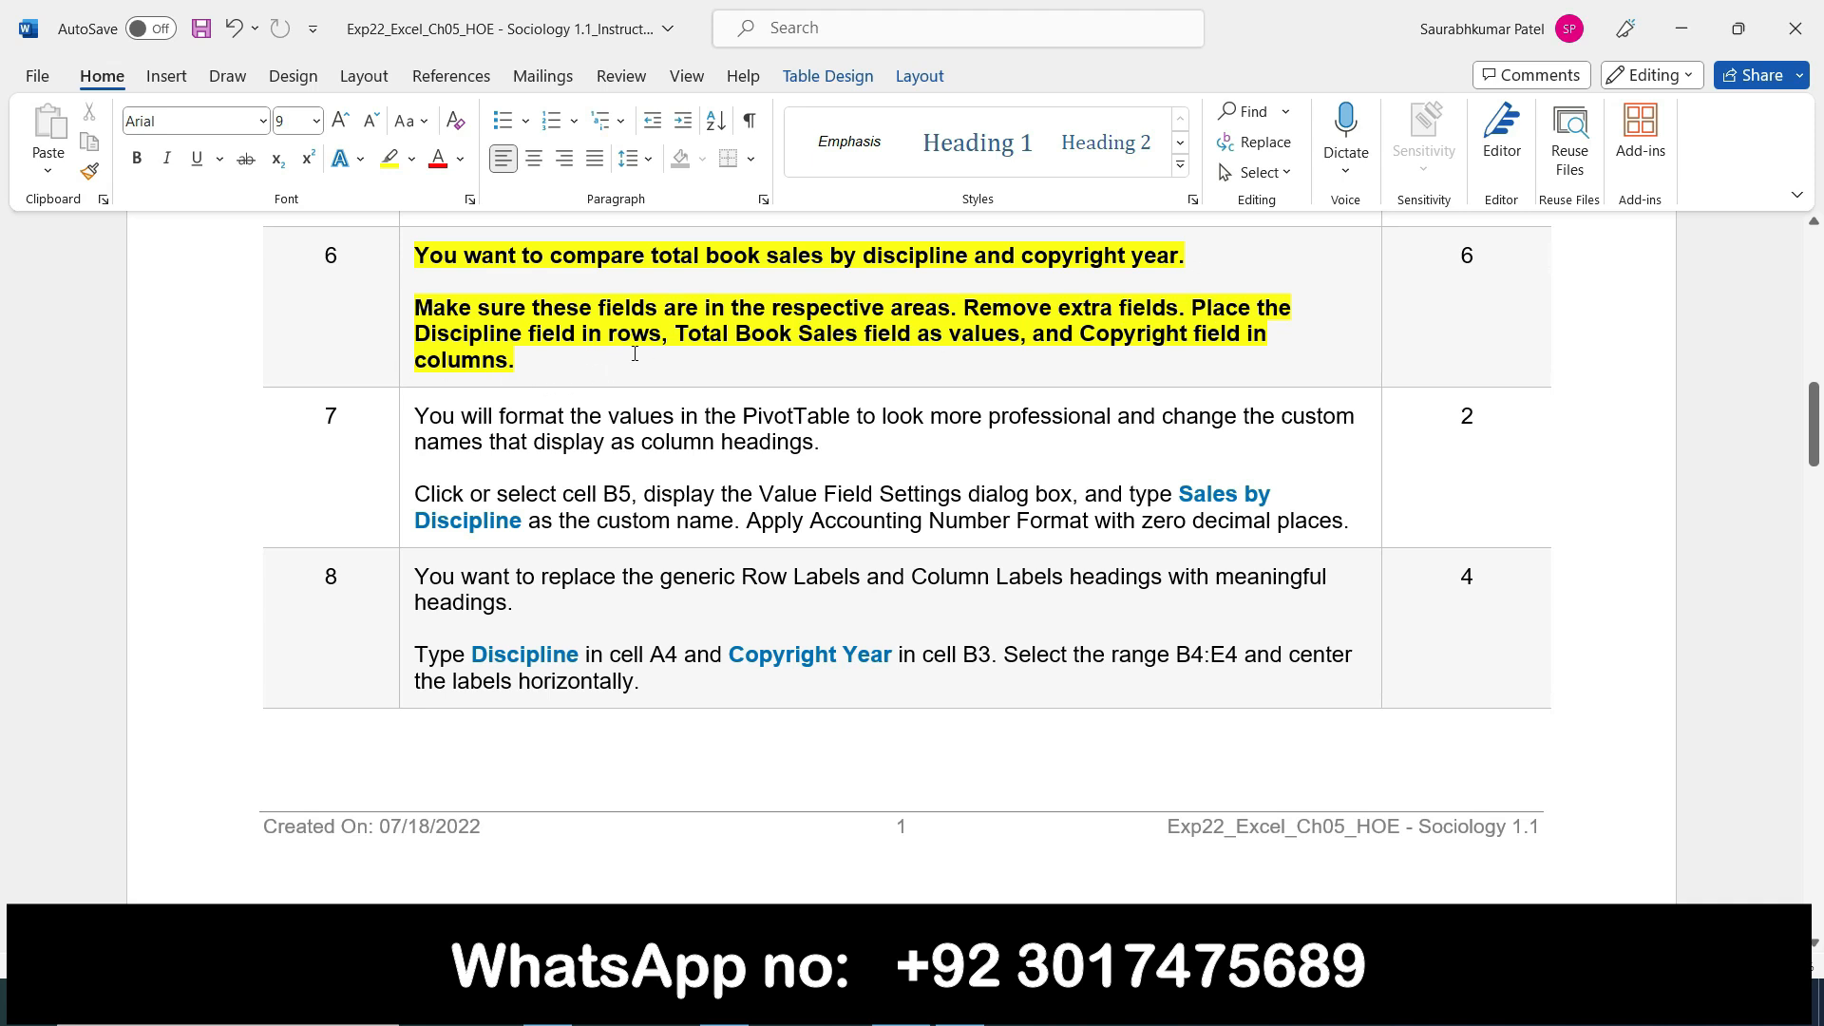
Add the Copyright field to the columns of the PivotTable in Excel, checking the field placement against step 6 in Word
left_click_drag(419, 330, 687, 341)
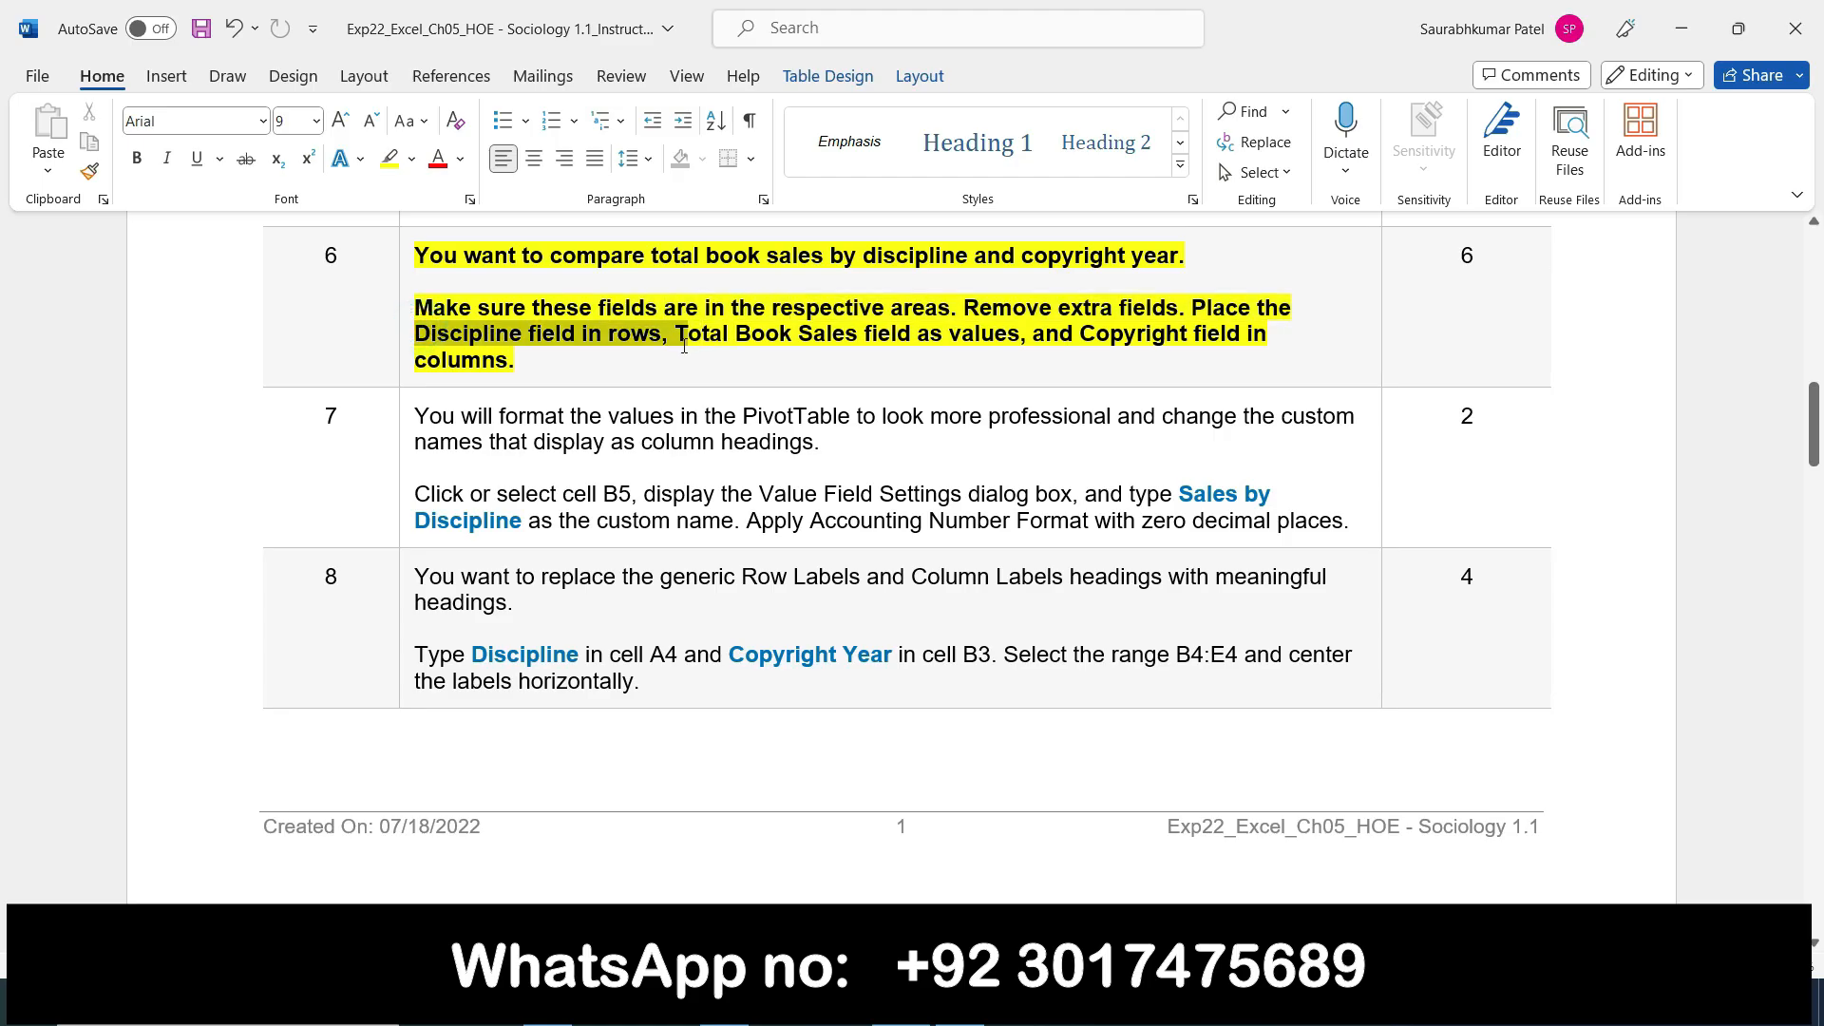
left_click(960, 1003)
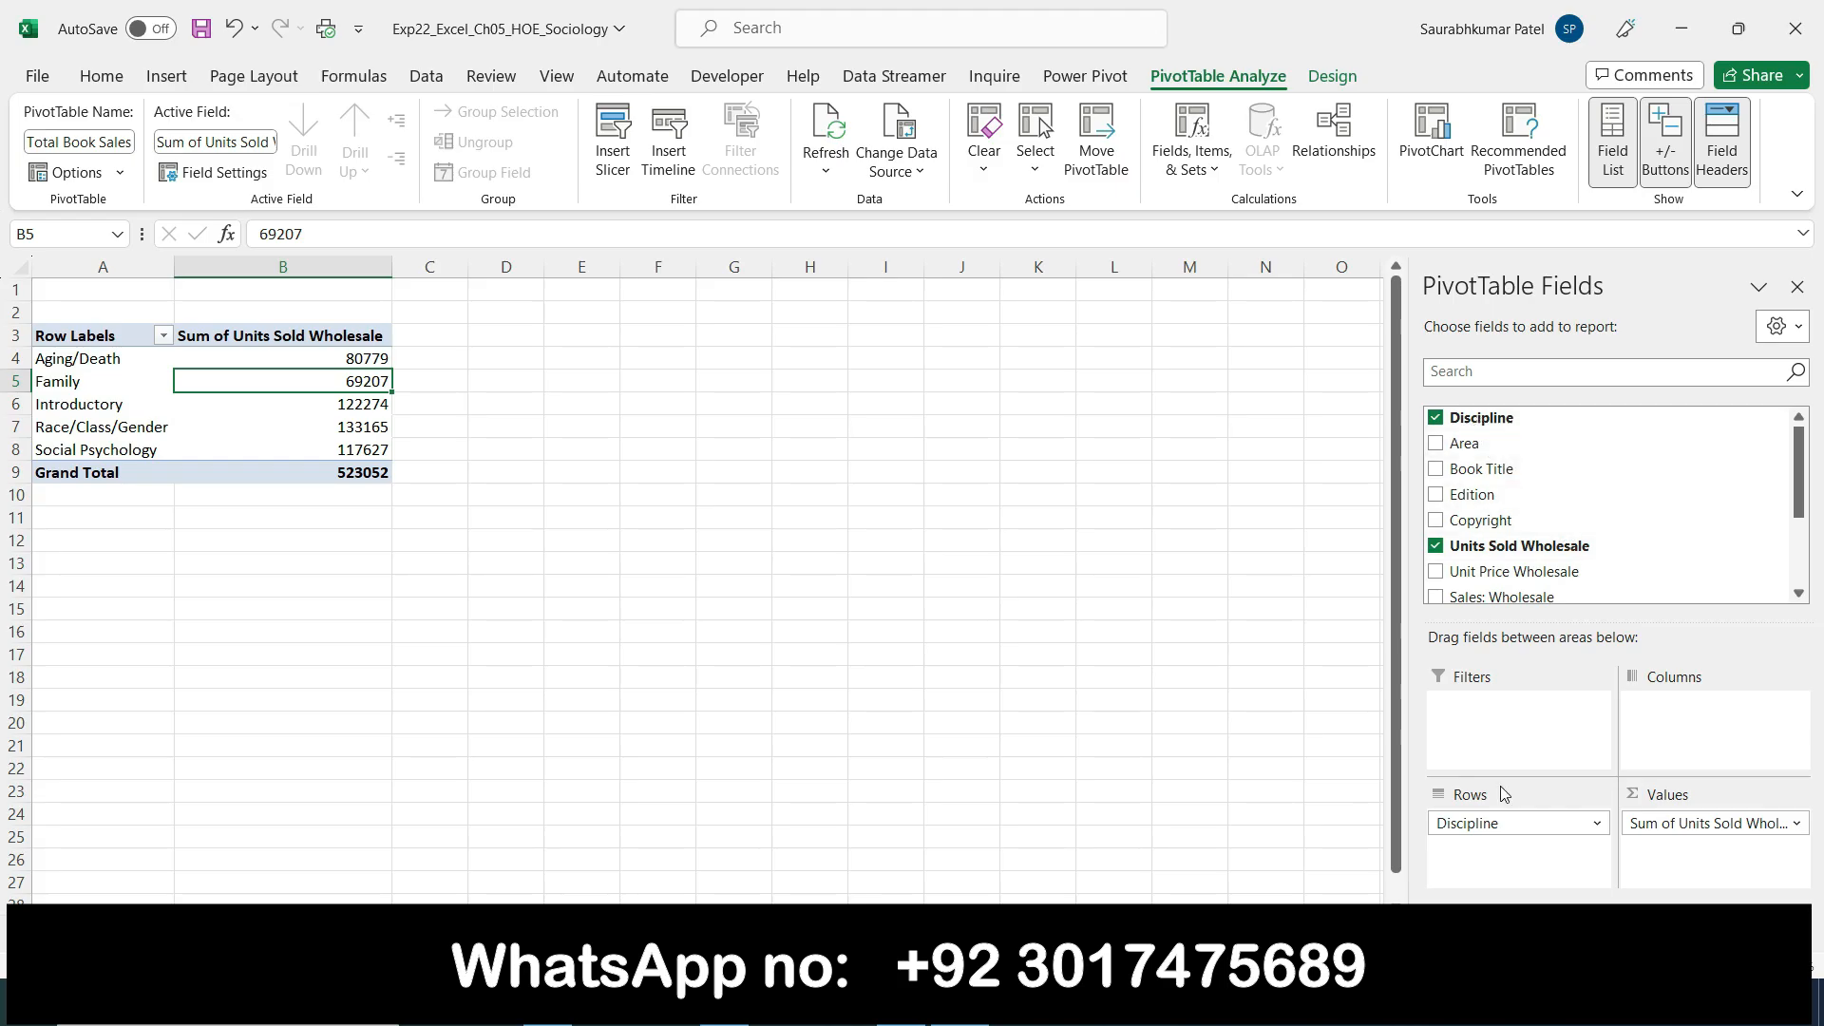
left_click(902, 1003)
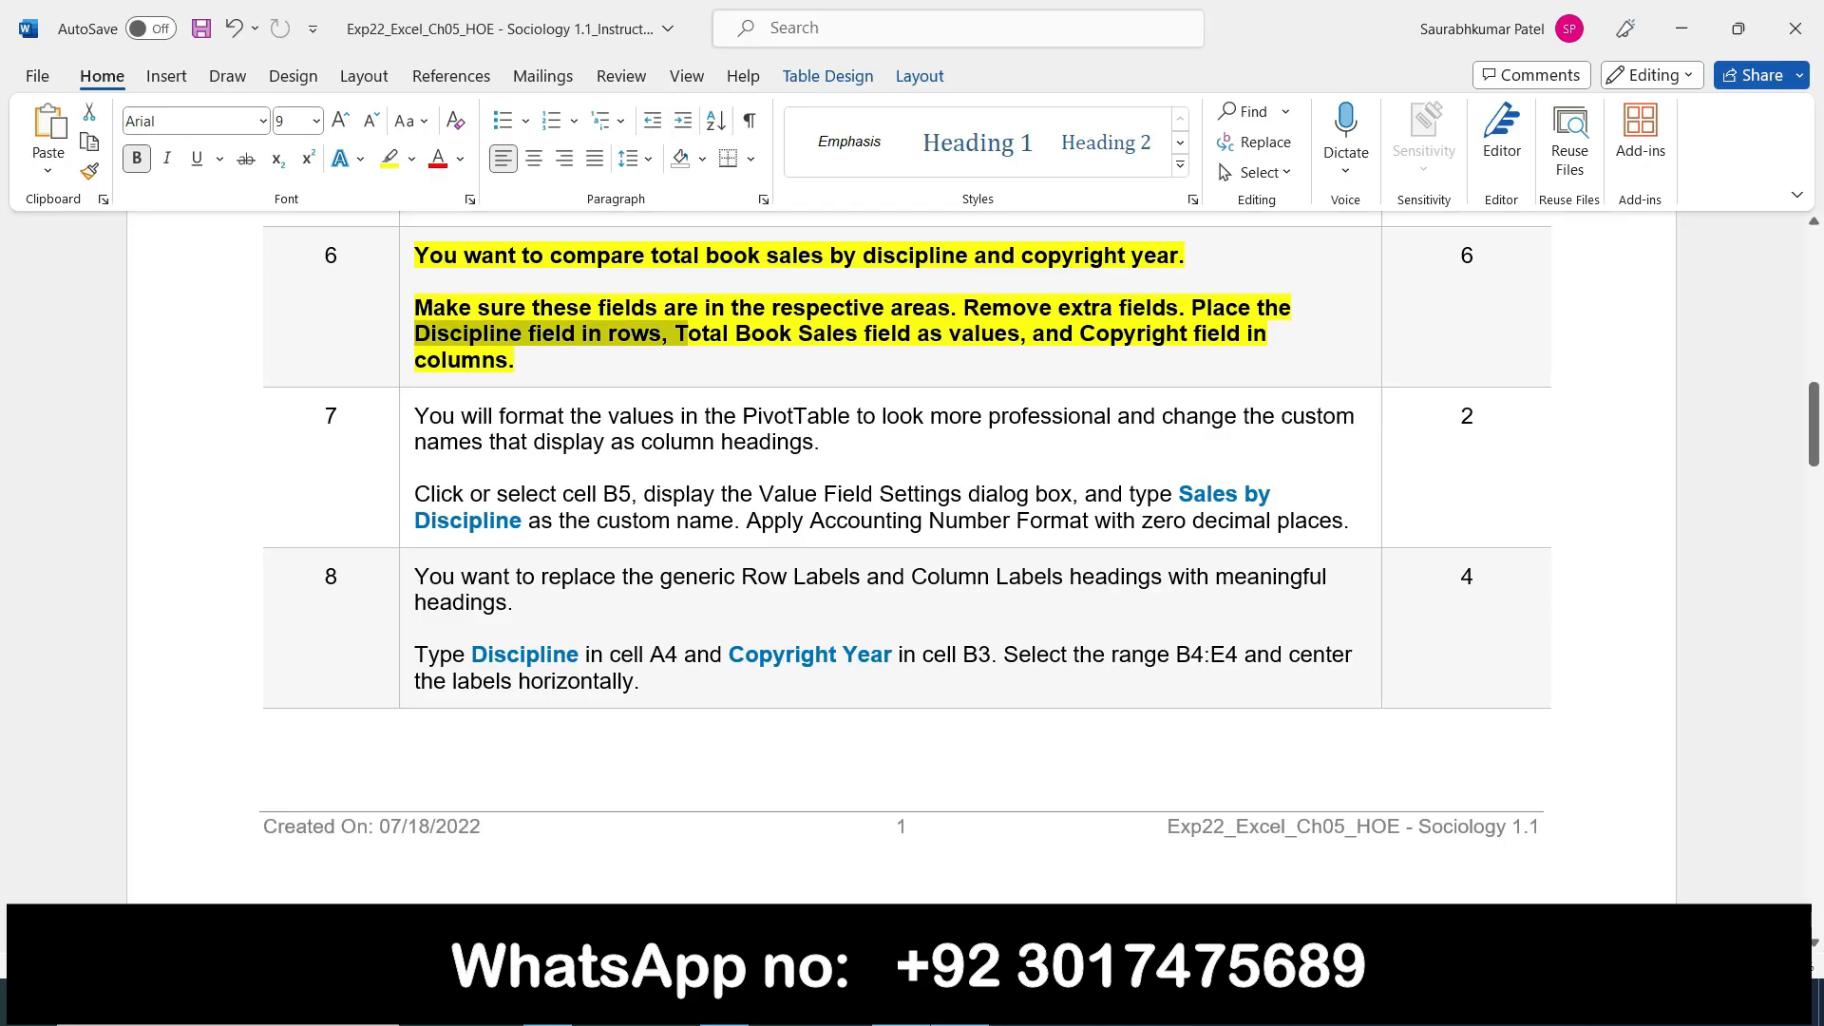
left_click(960, 1003)
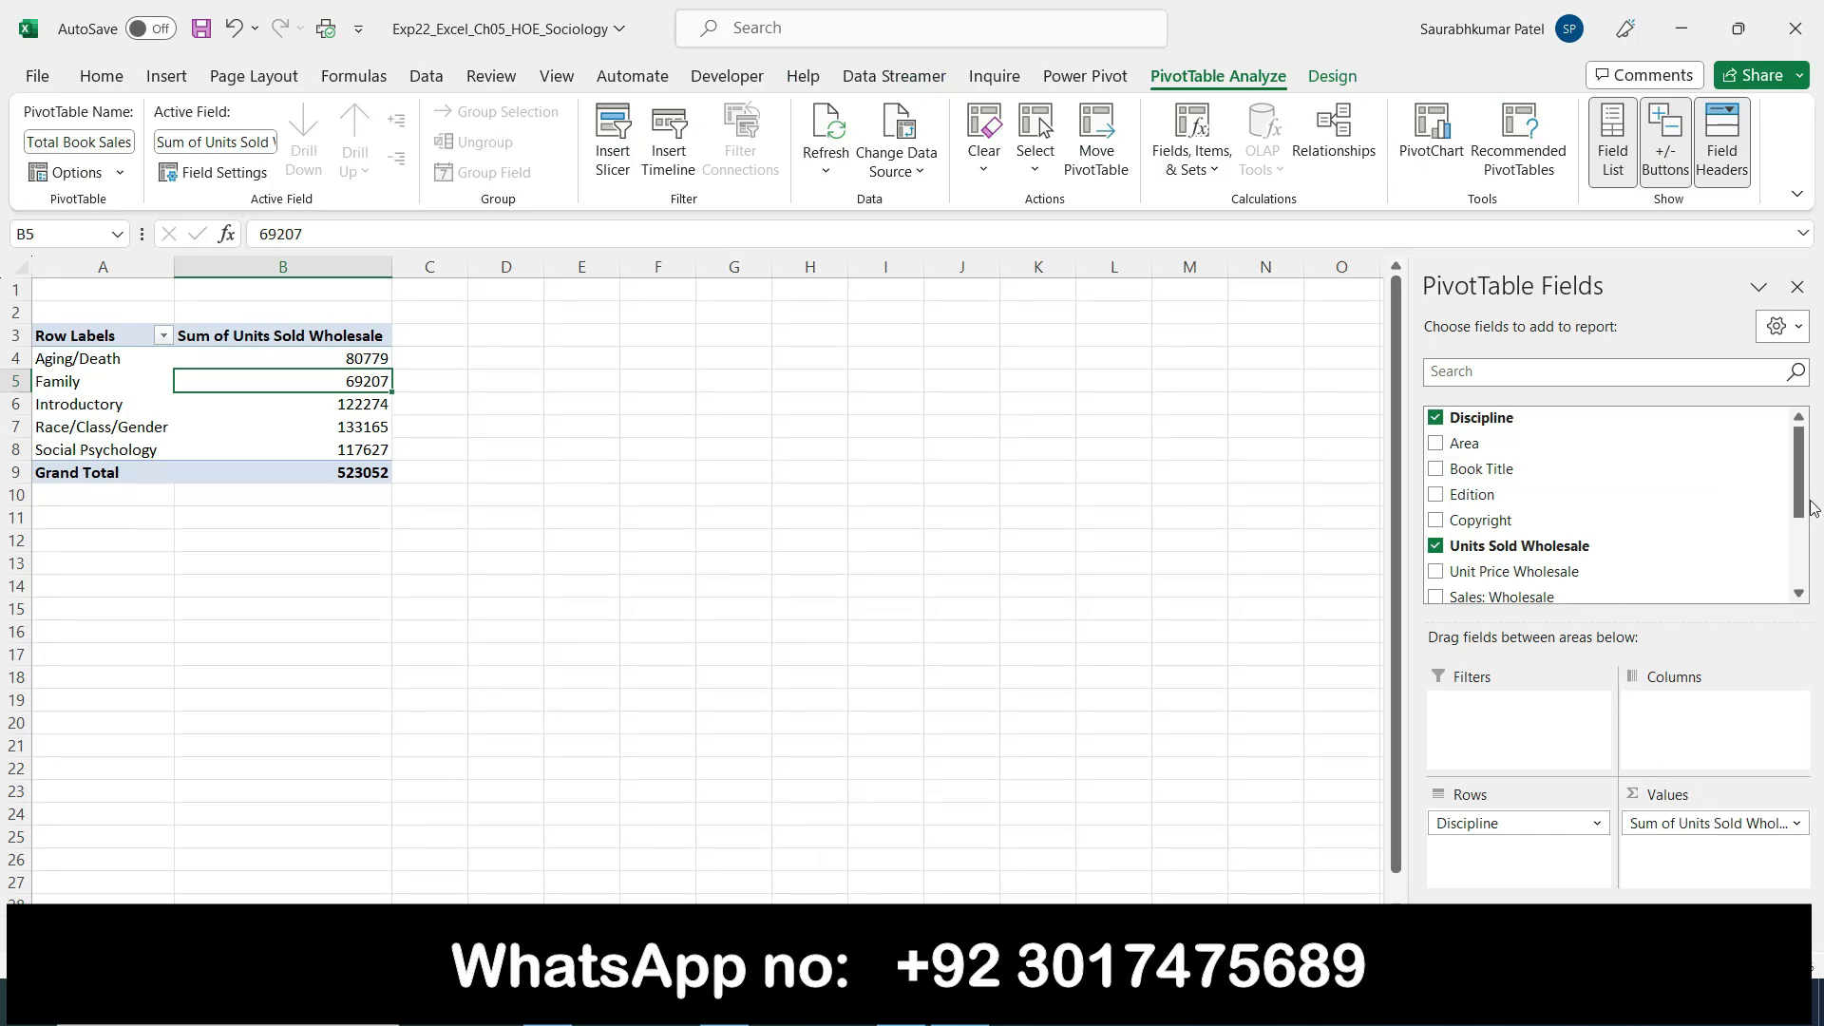
left_click_drag(1810, 484, 1808, 552)
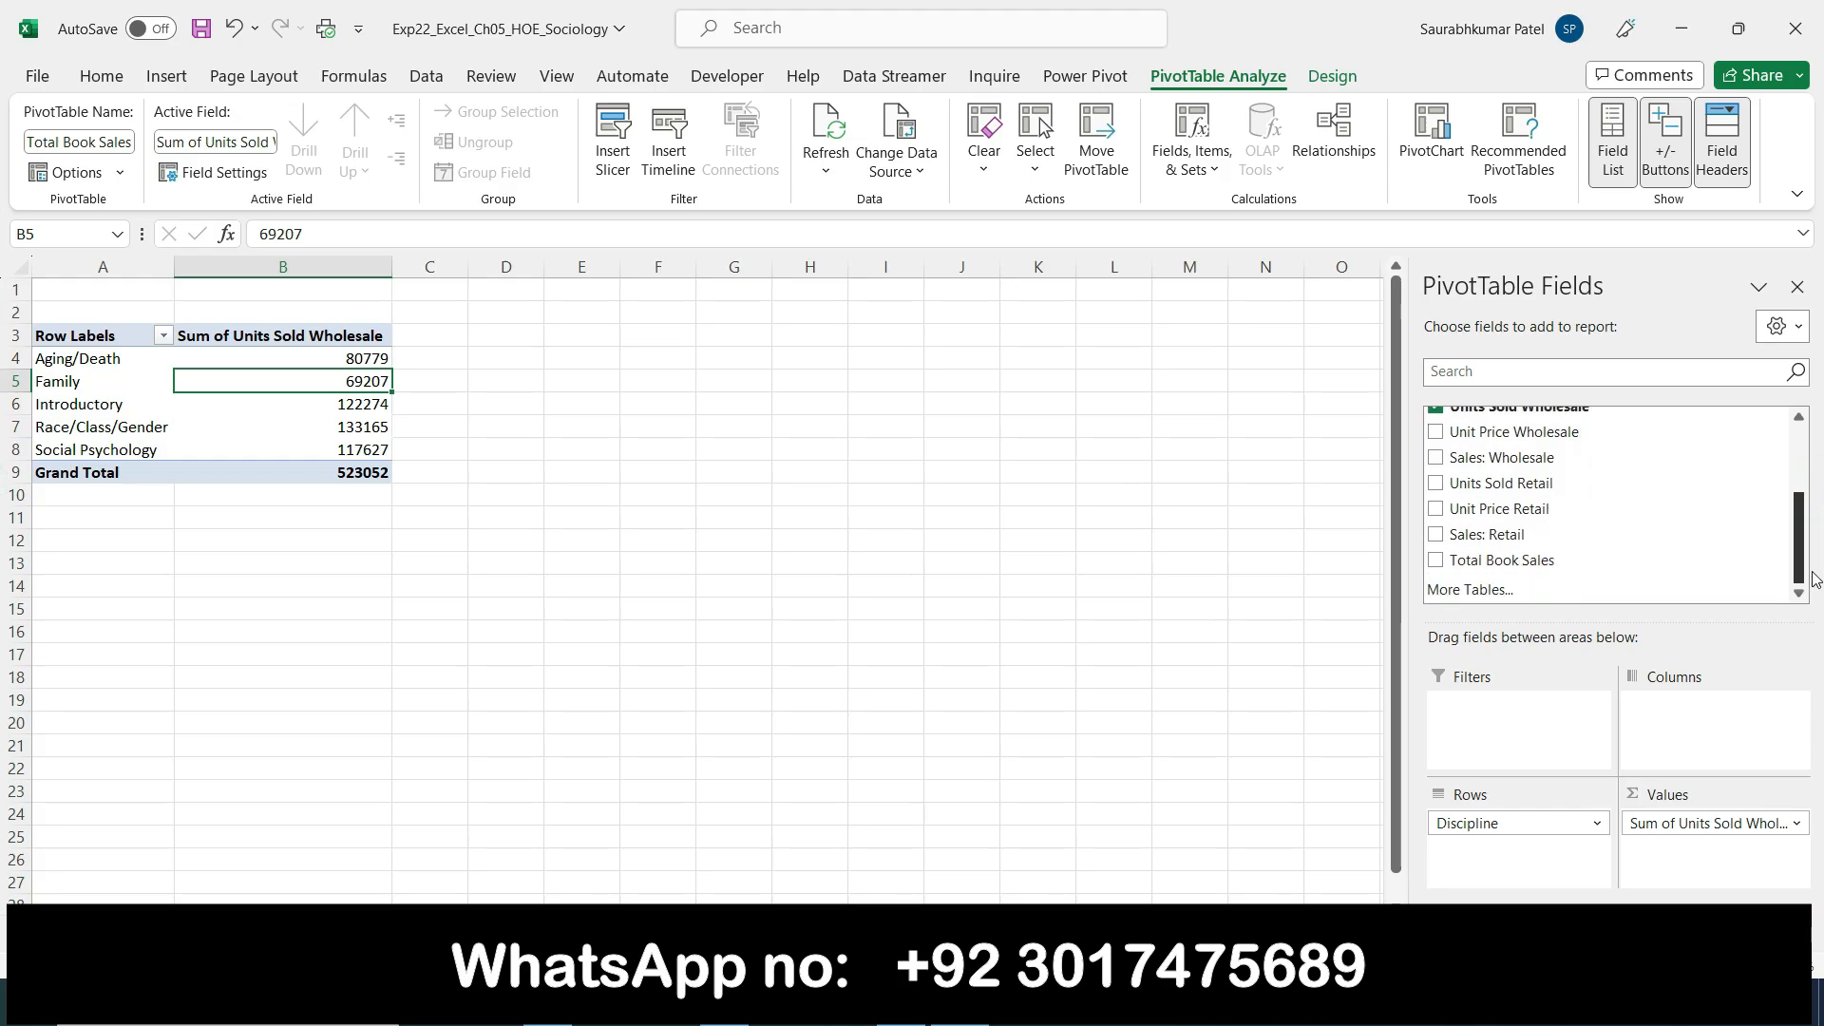
left_click_drag(1813, 576, 1809, 475)
key("alt+Tab")
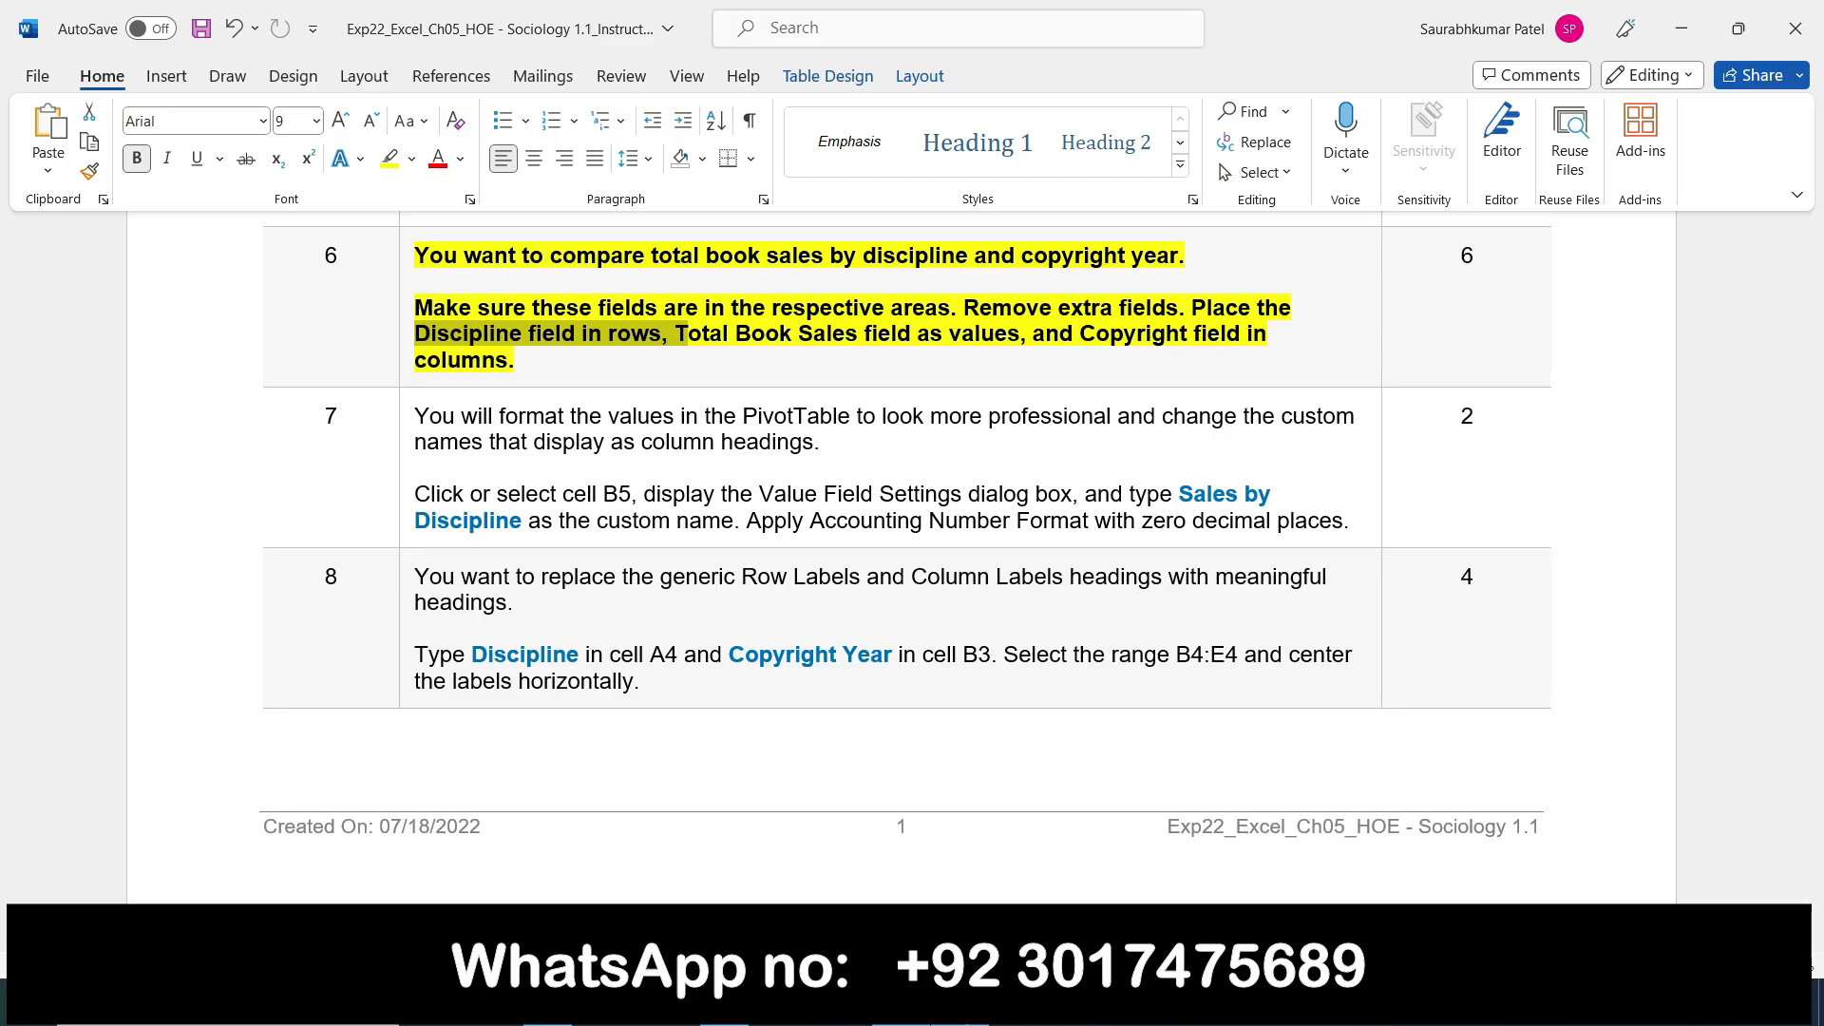
key("alt+Tab")
left_click(1647, 714)
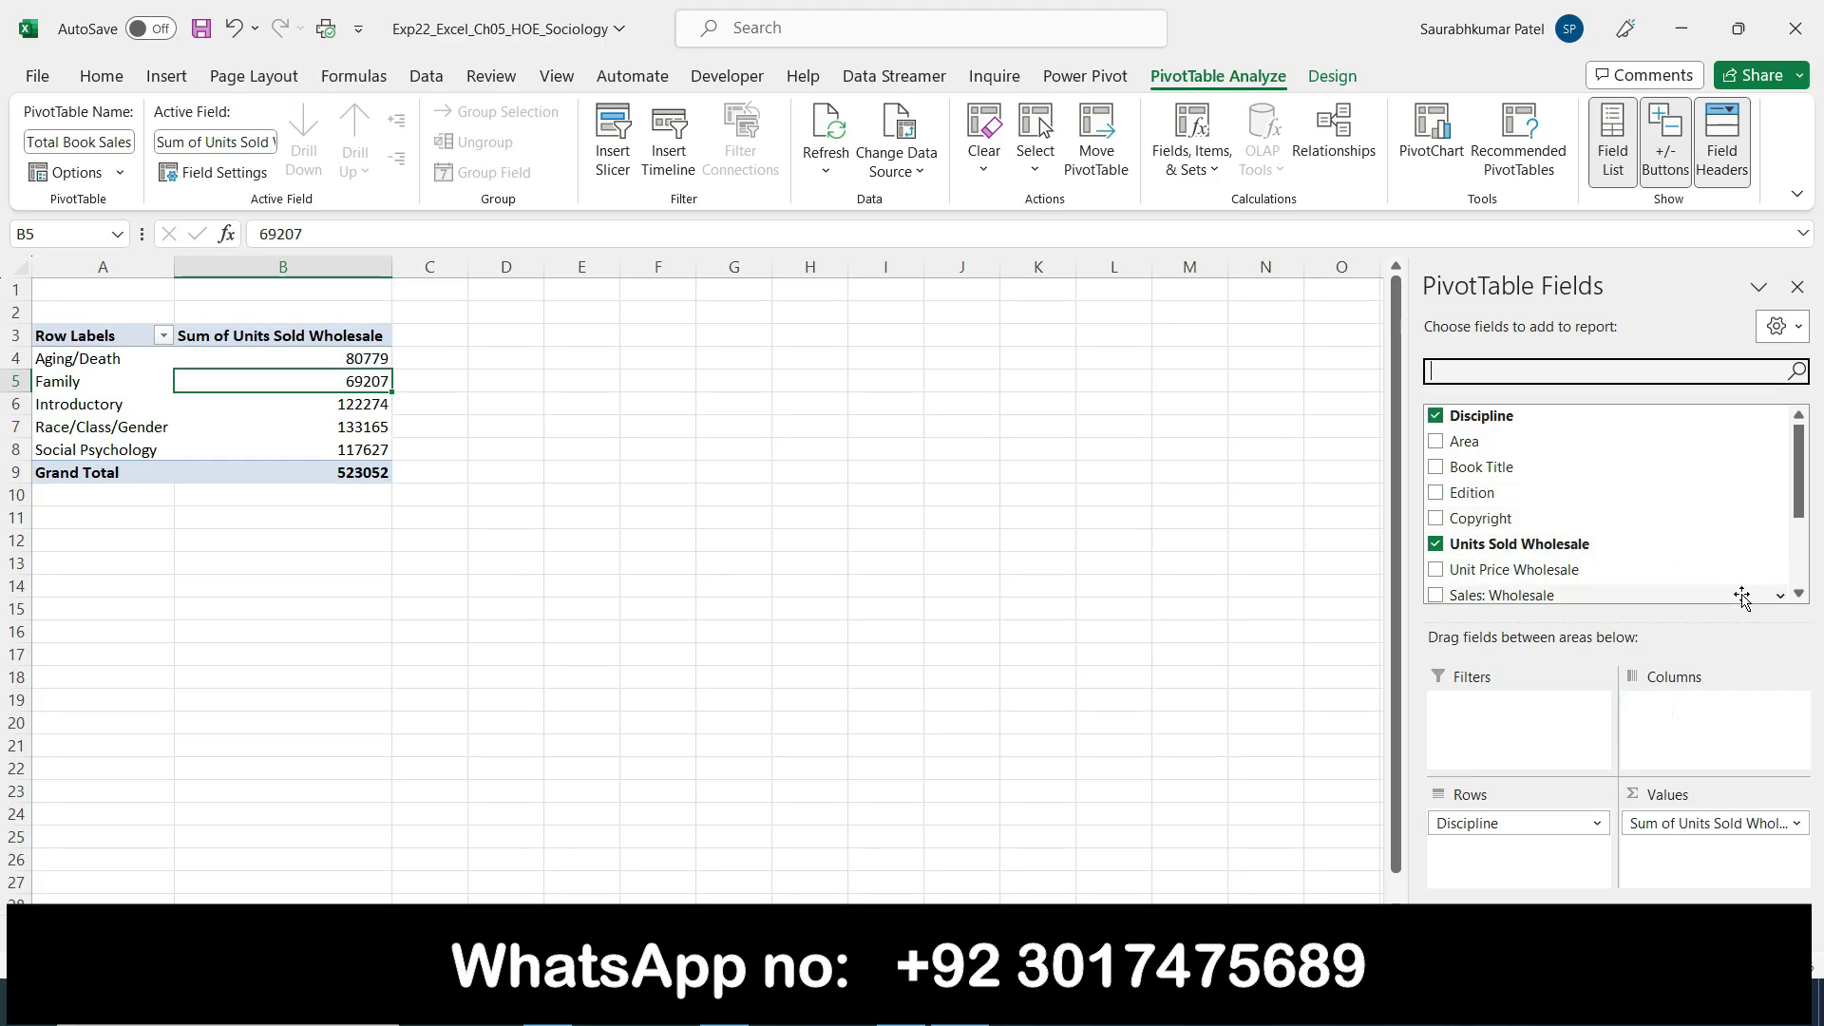
left_click_drag(1458, 525, 1676, 718)
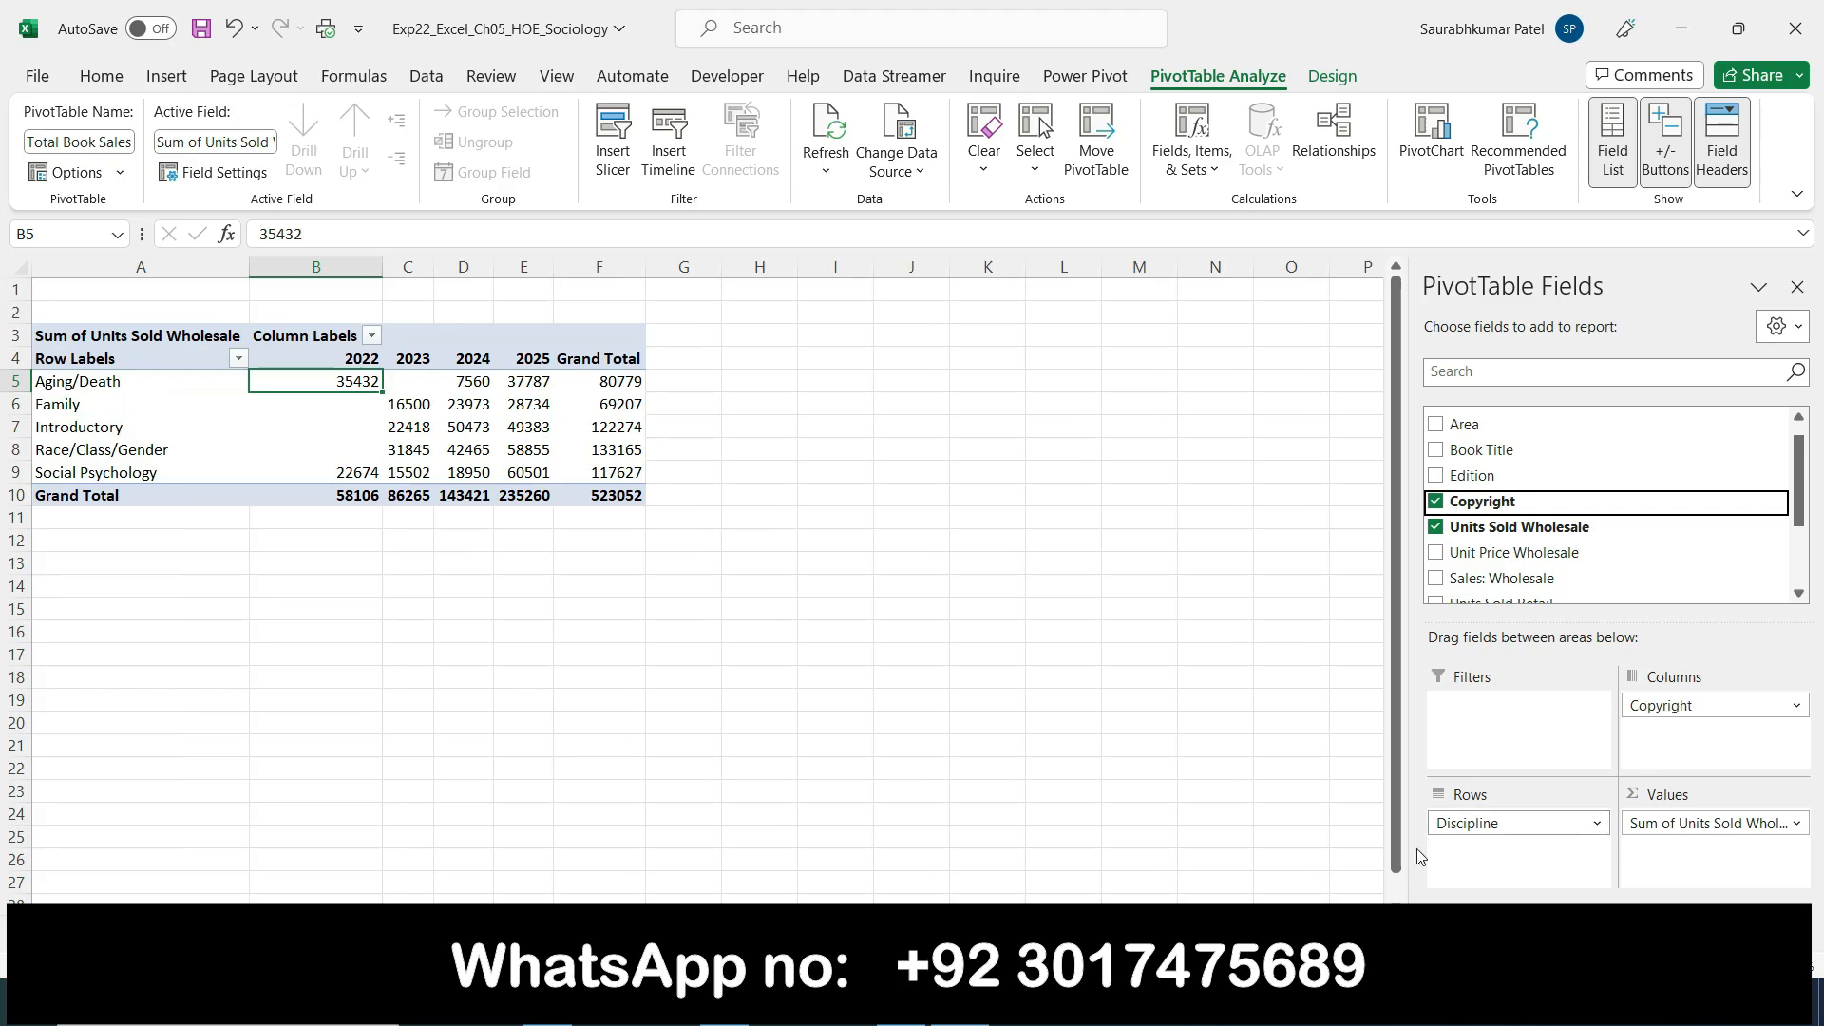
In Word, remove the bold and highlighting from step 6 and apply bold and yellow highlighting to step 7
left_click(901, 1002)
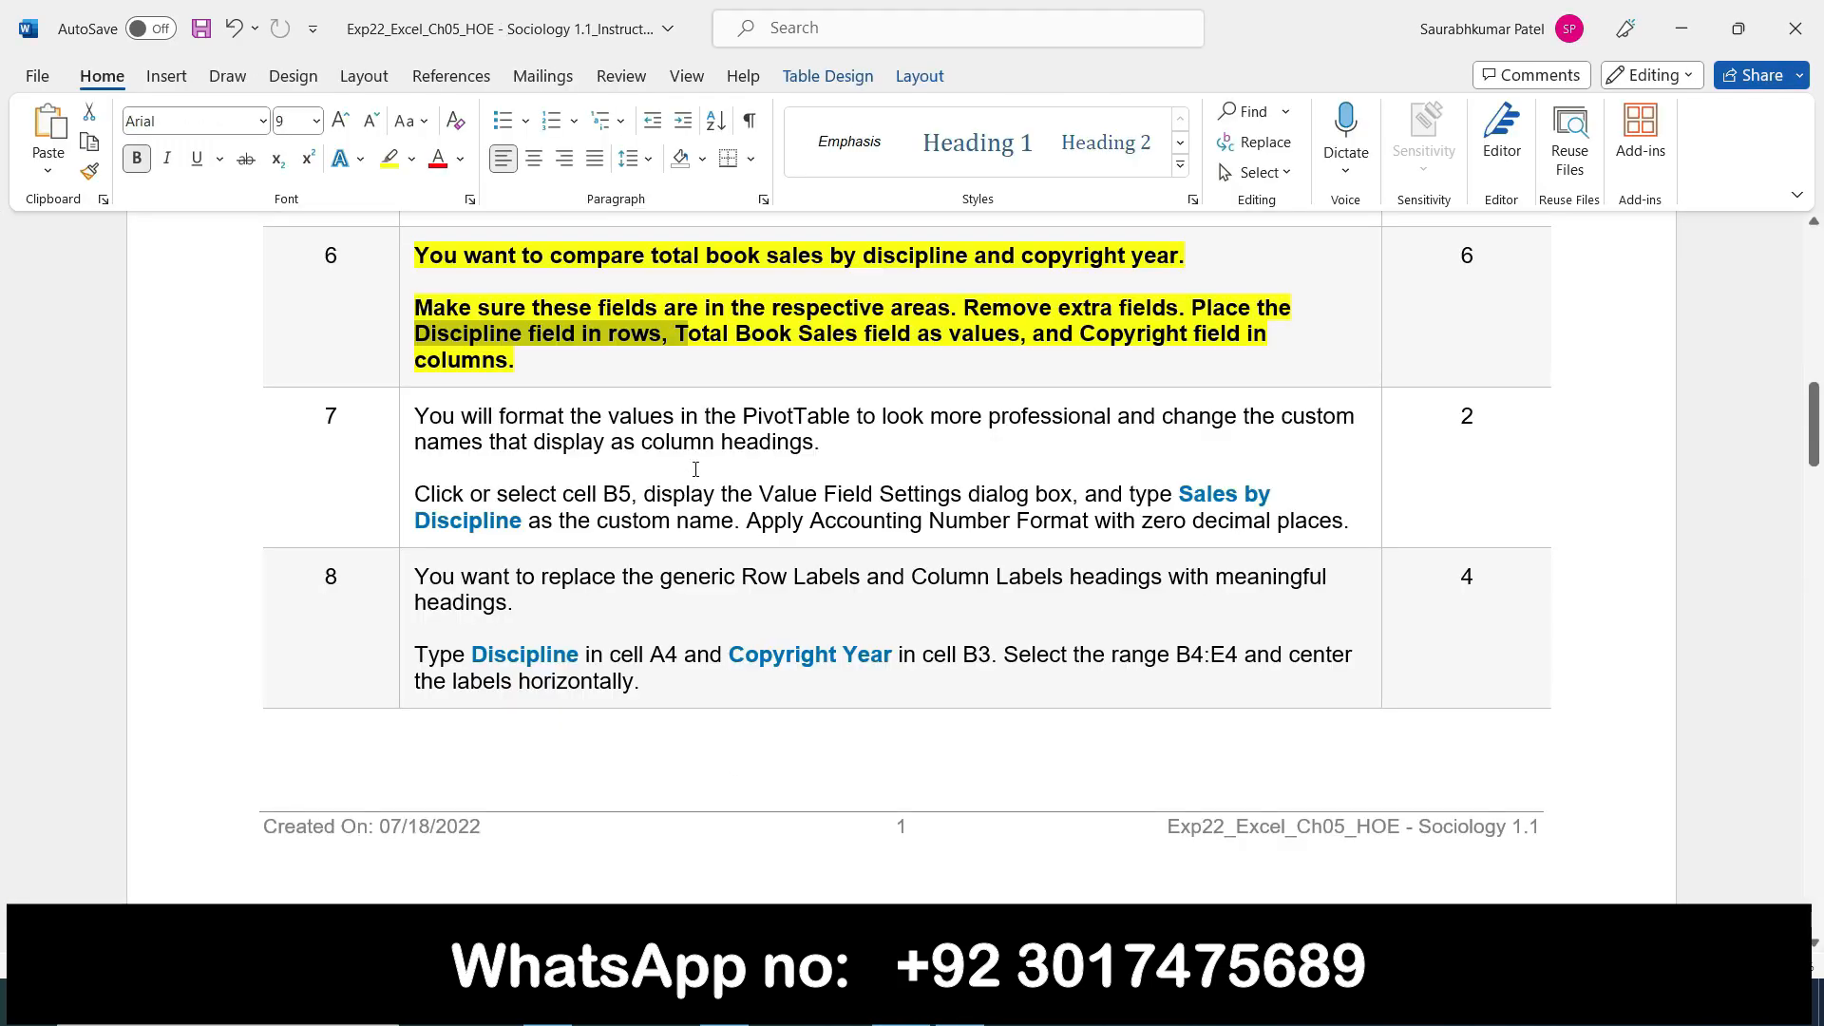
left_click(397, 282)
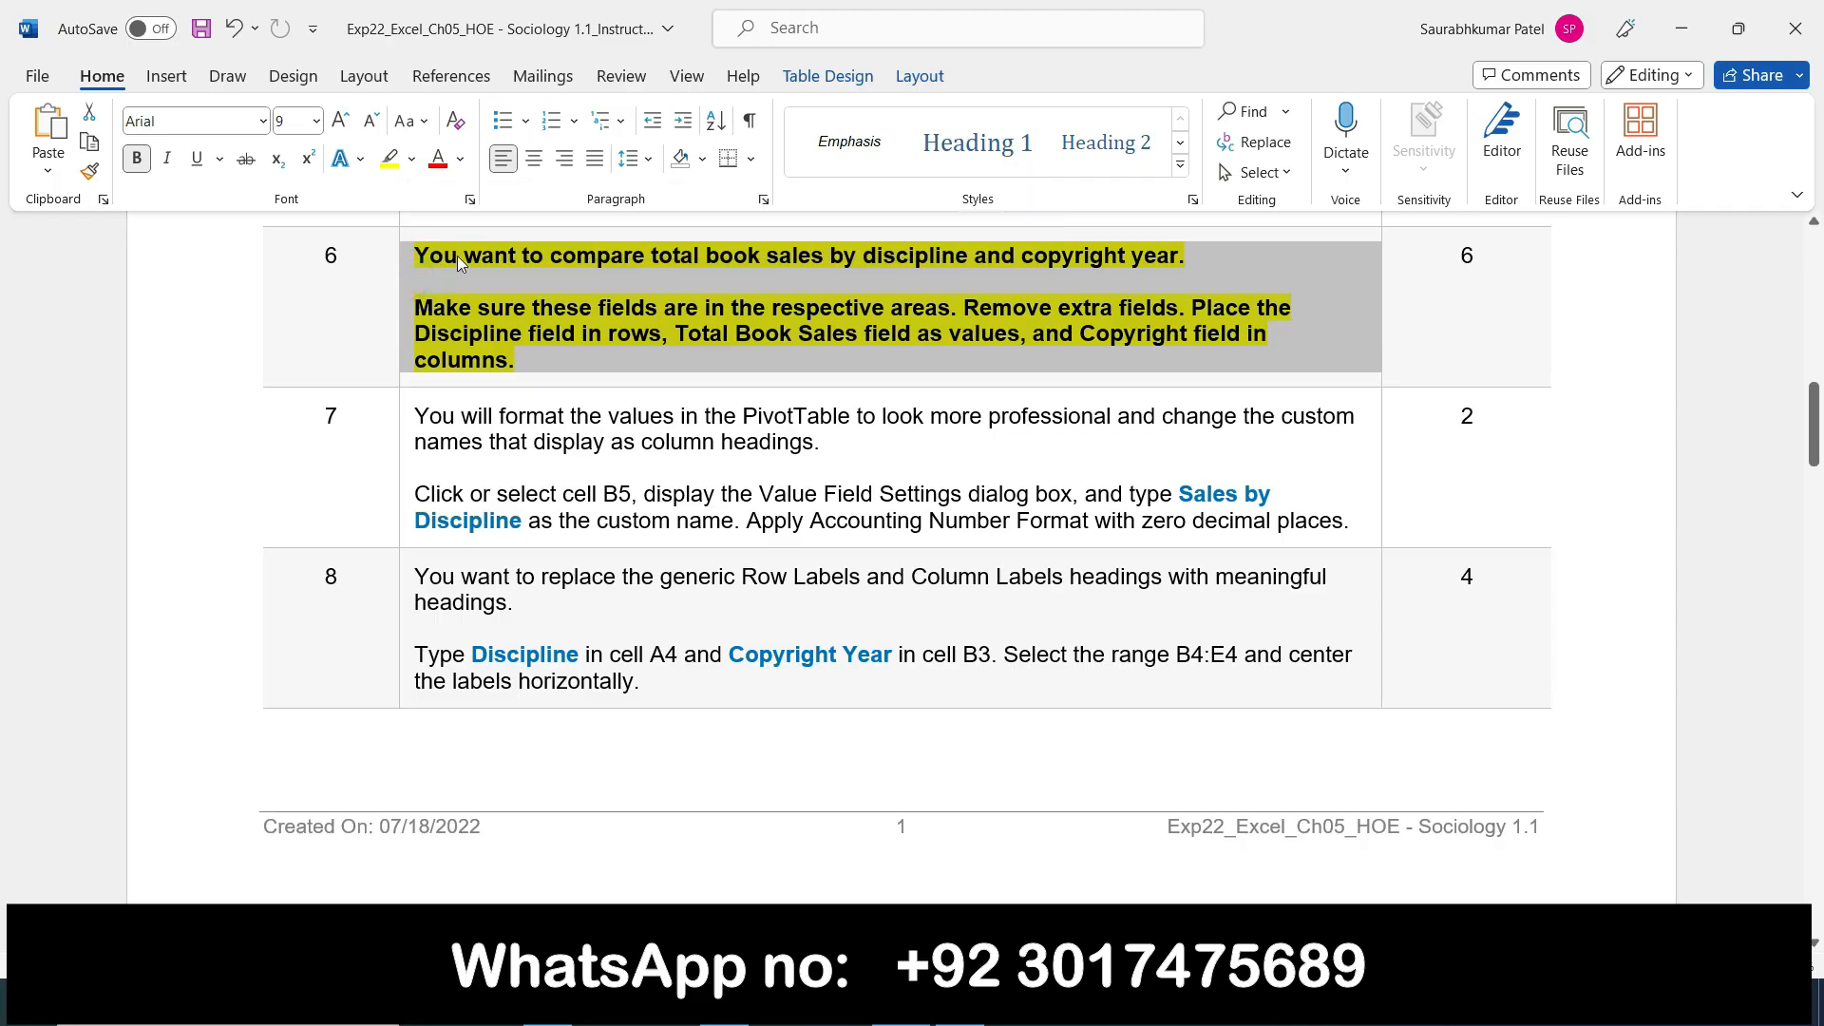
left_click(138, 168)
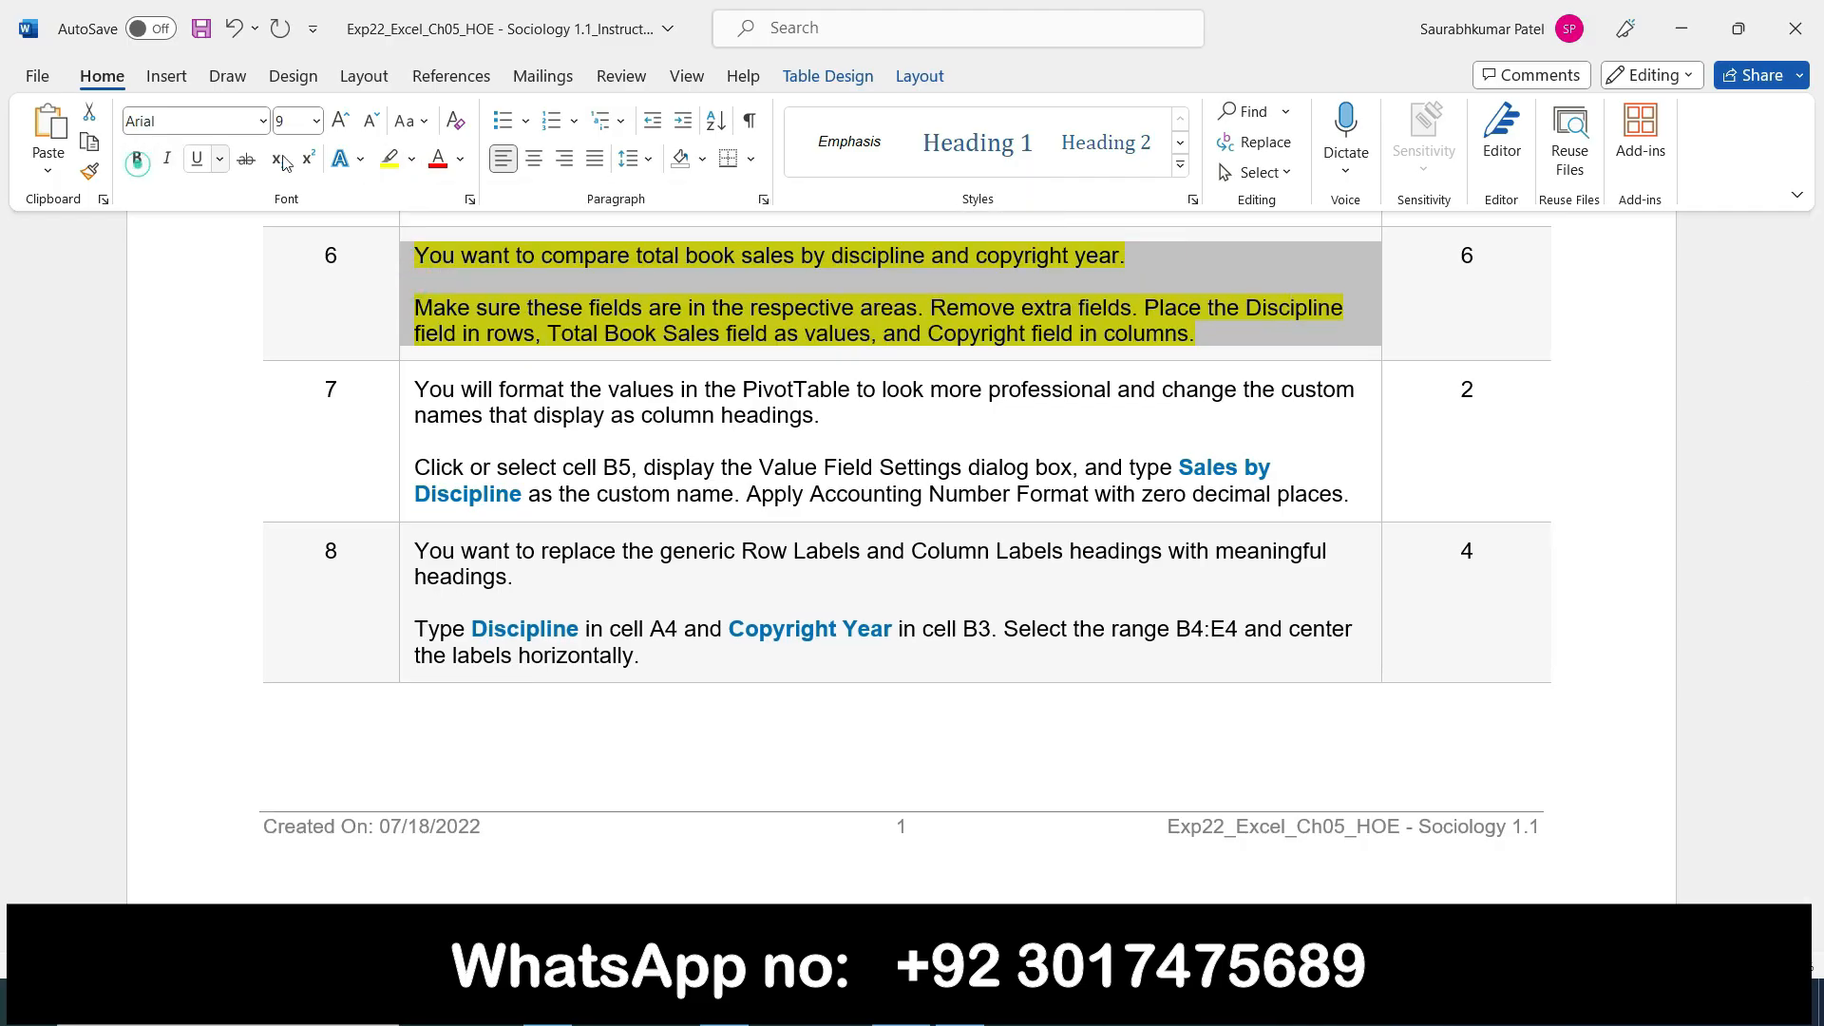
left_click(387, 163)
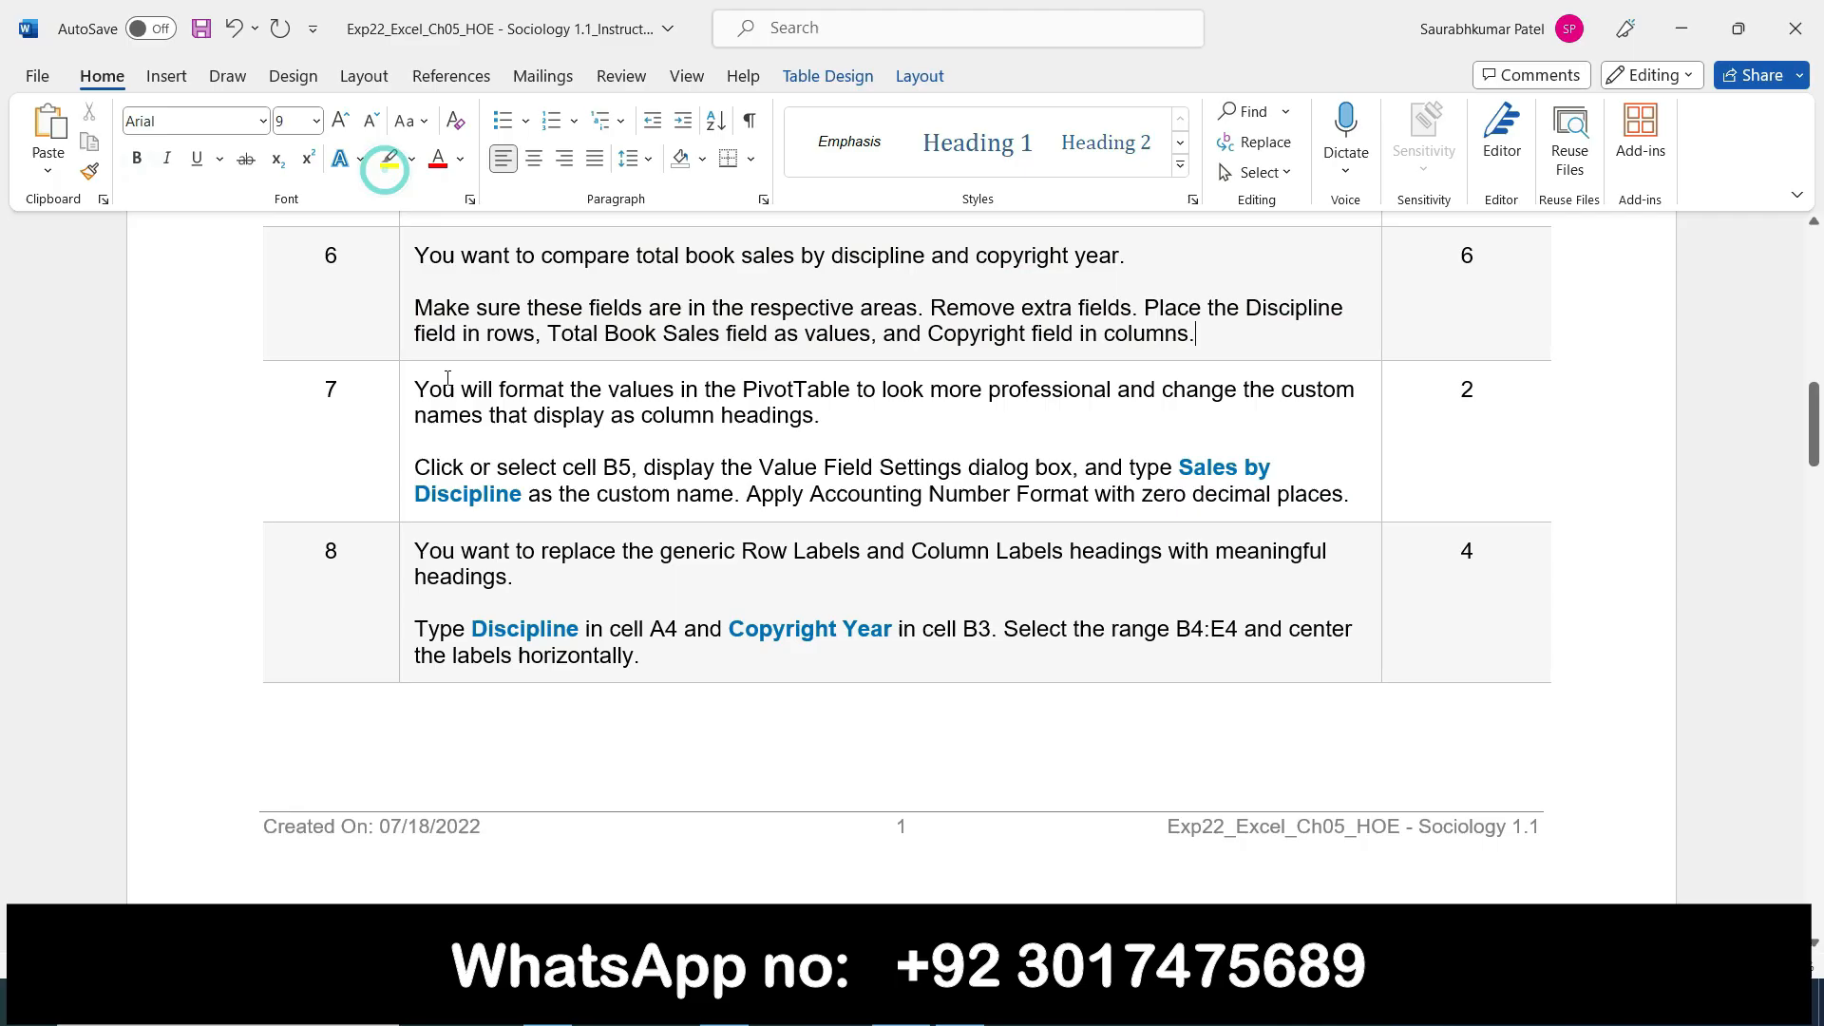
left_click(406, 411)
left_click(429, 371)
left_click(515, 372)
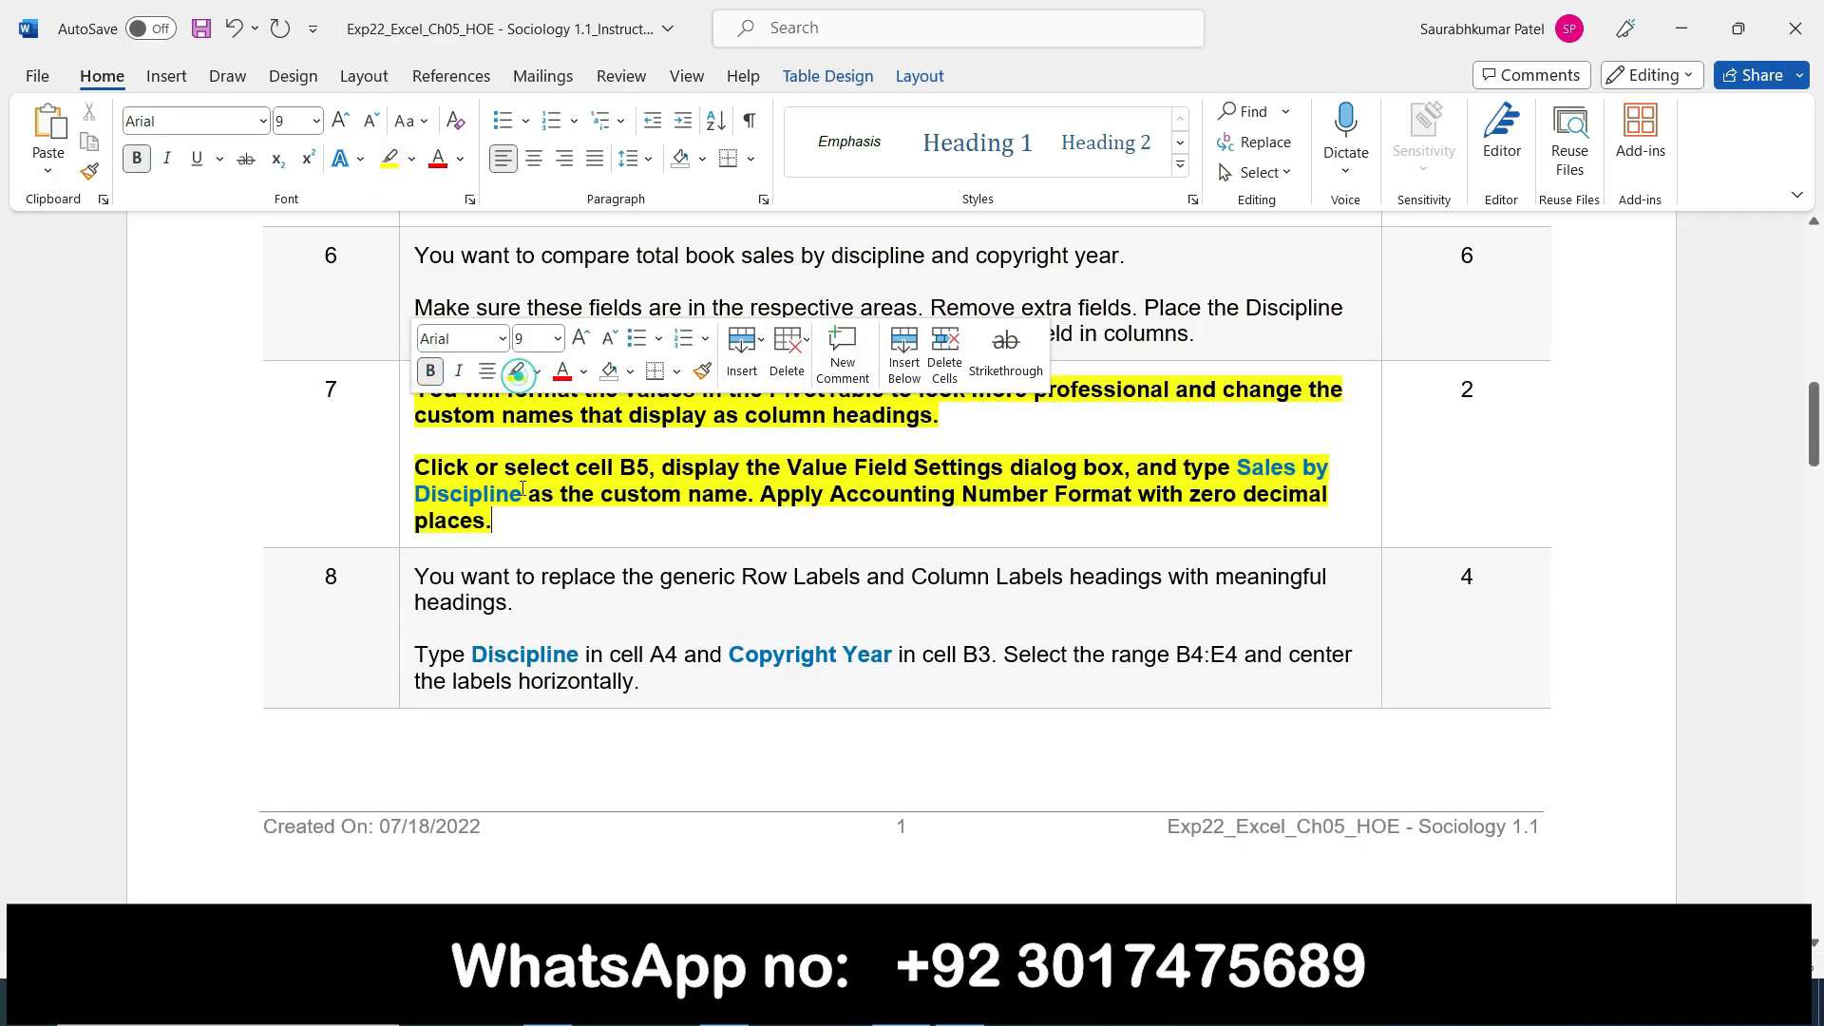
Select cell B5 of the PivotTable in Excel and open its Value Field Settings, rechecking step 7 in Word
left_click(960, 1003)
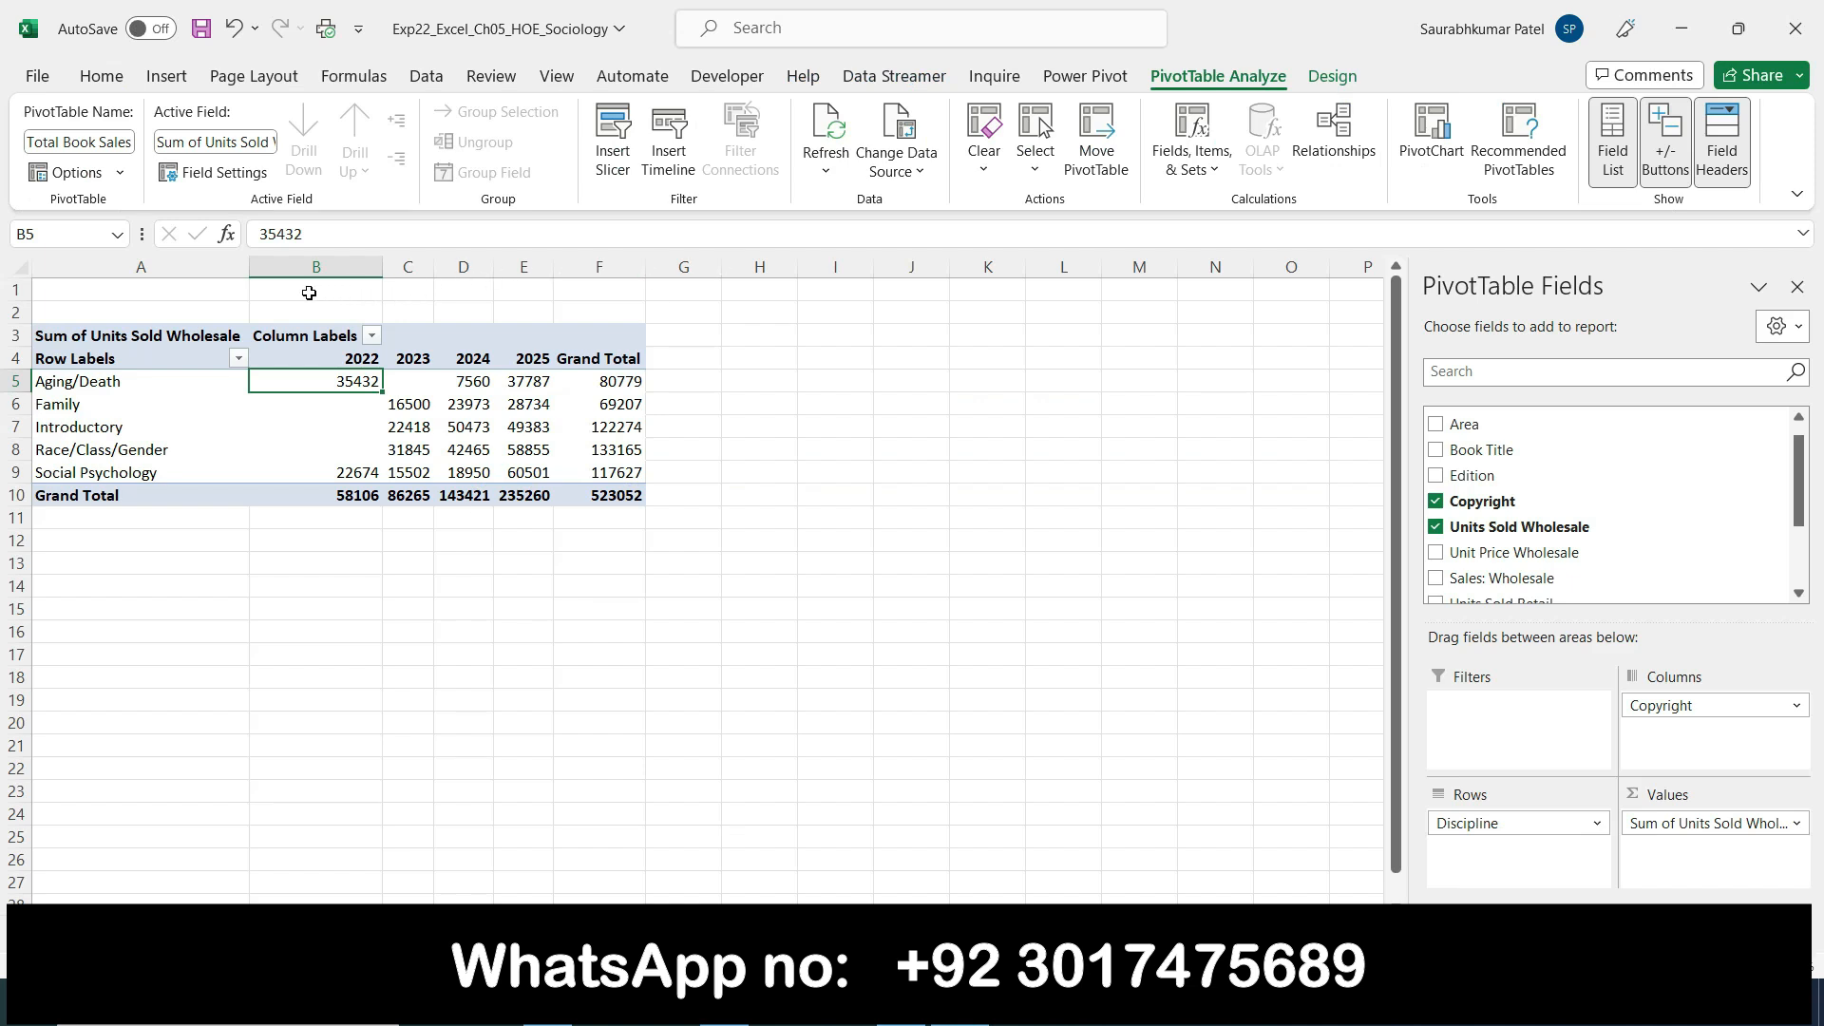
left_click(310, 418)
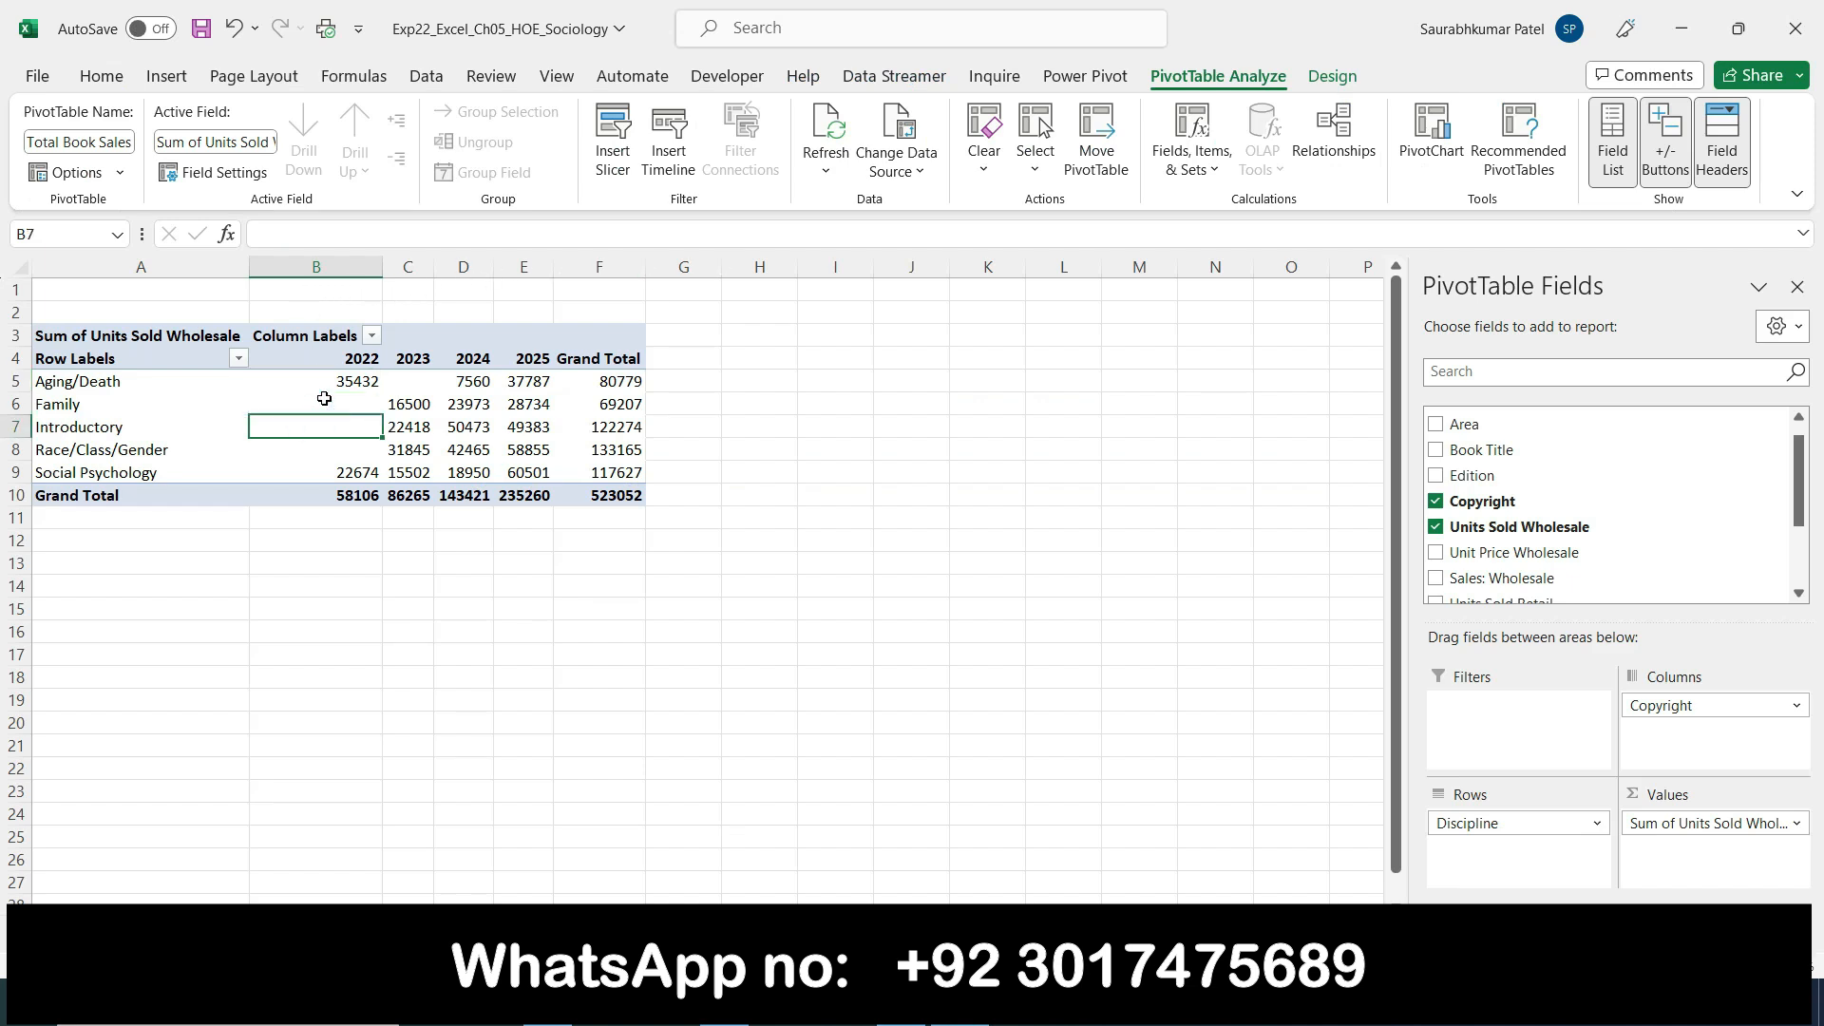
left_click(322, 384)
left_click(901, 1004)
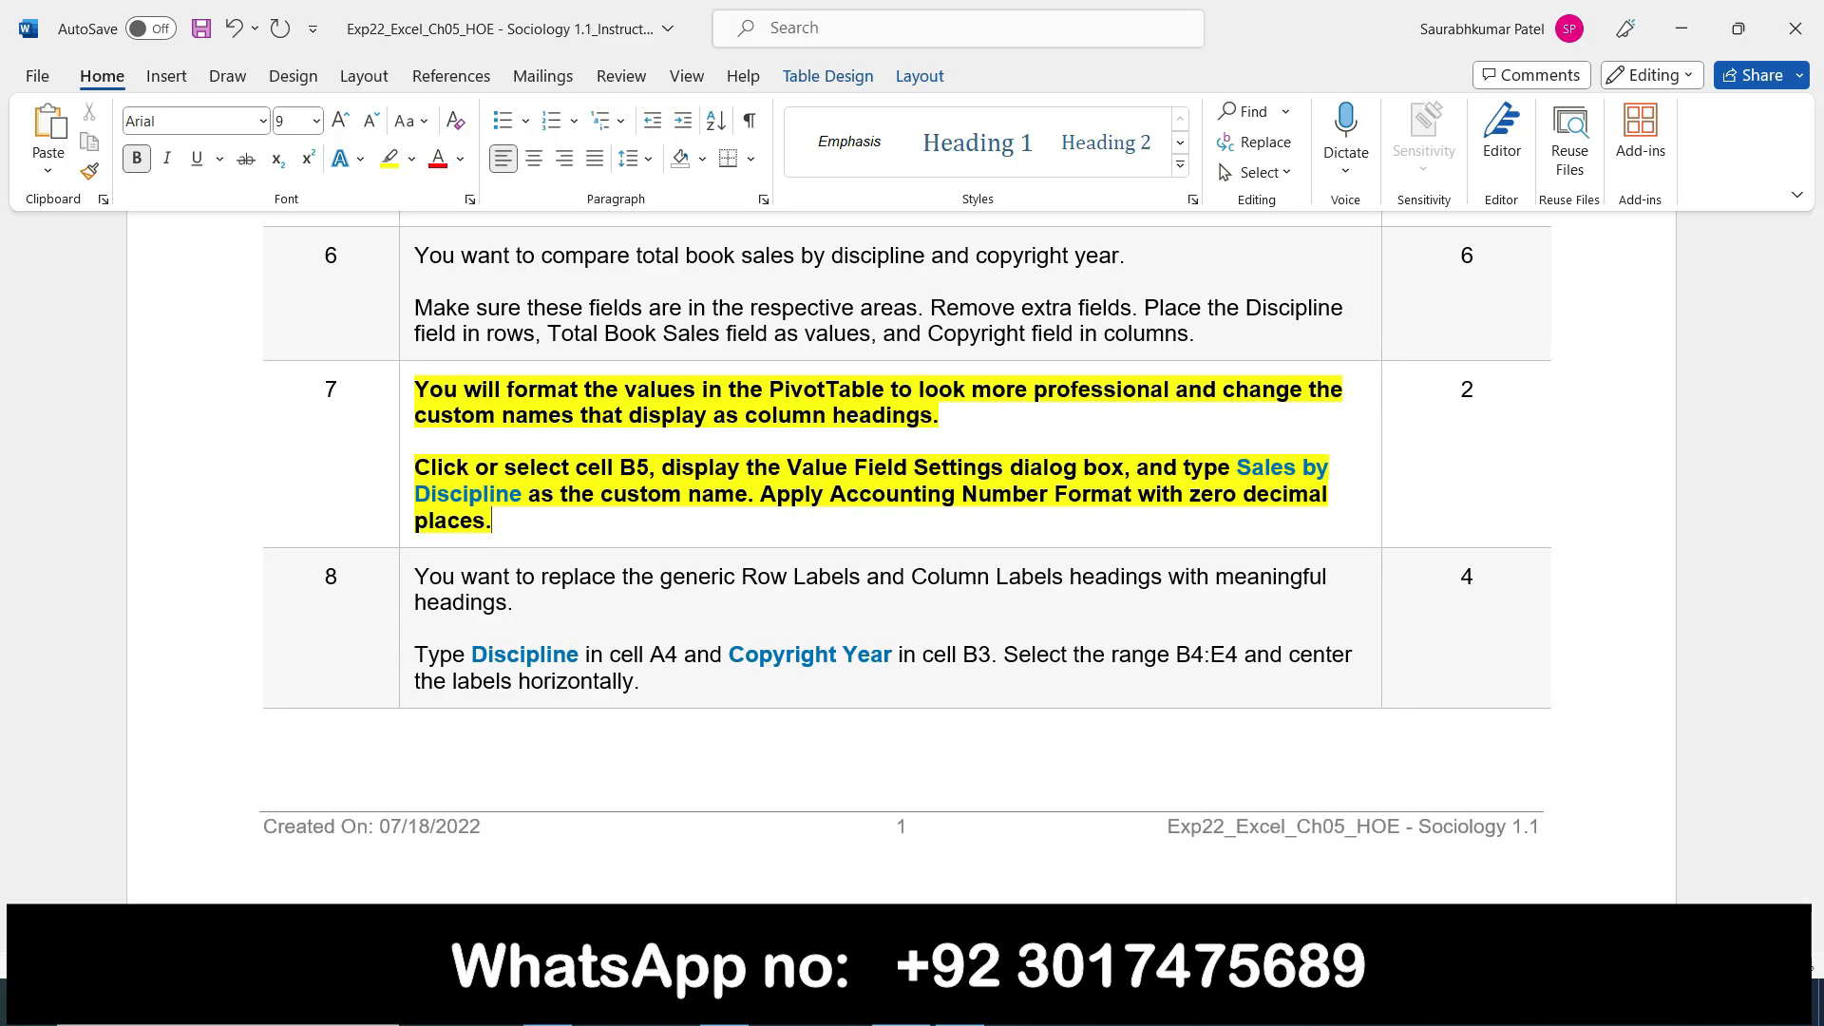
left_click(902, 1003)
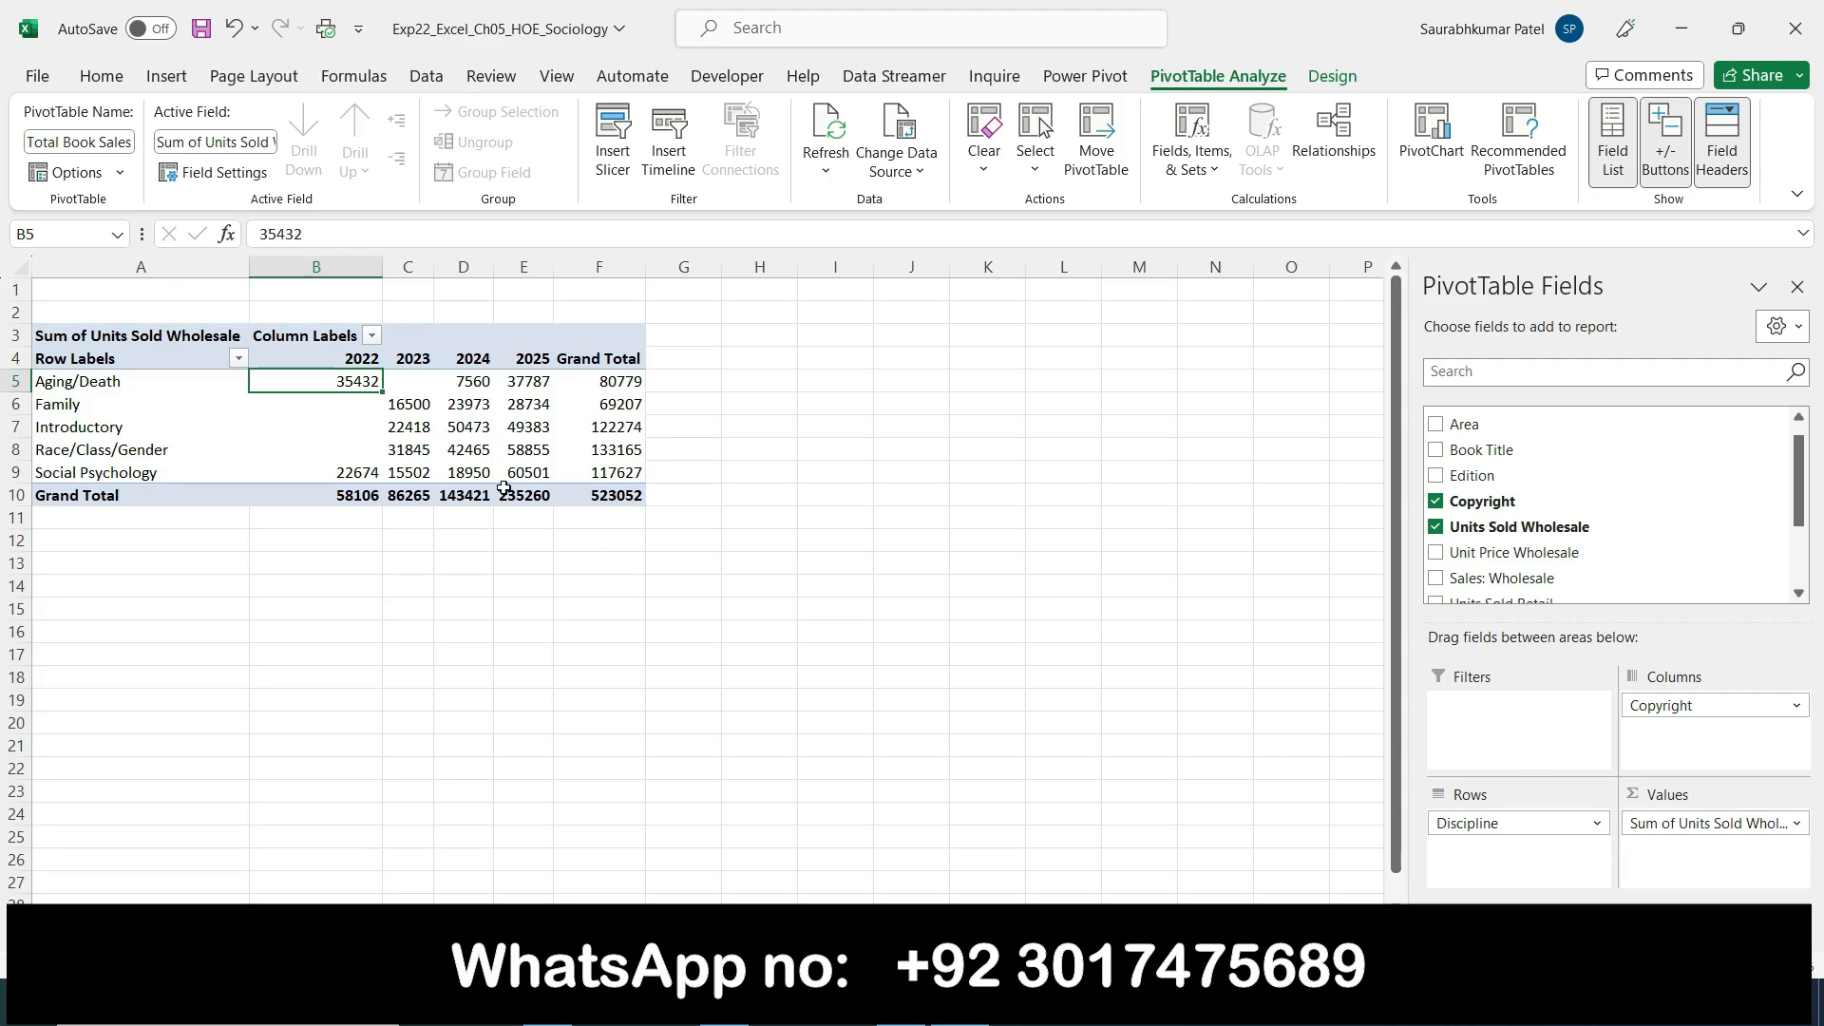
right_click(325, 380)
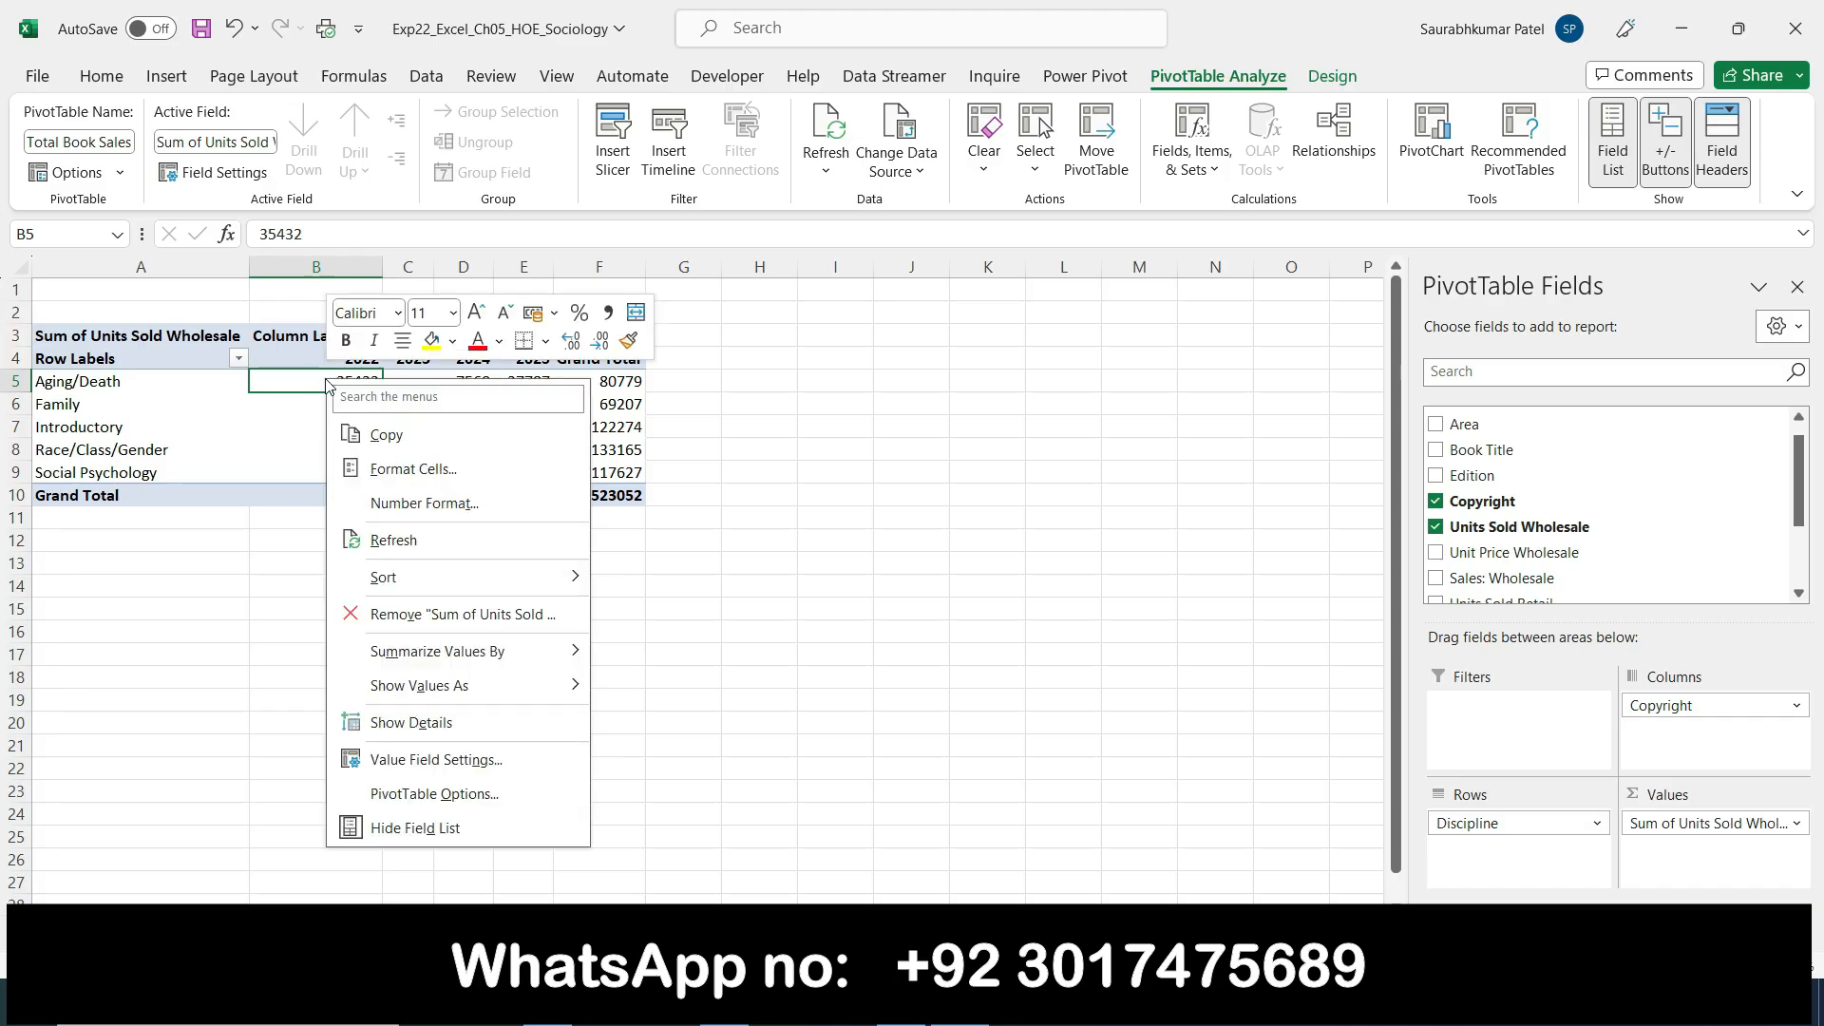
left_click(485, 775)
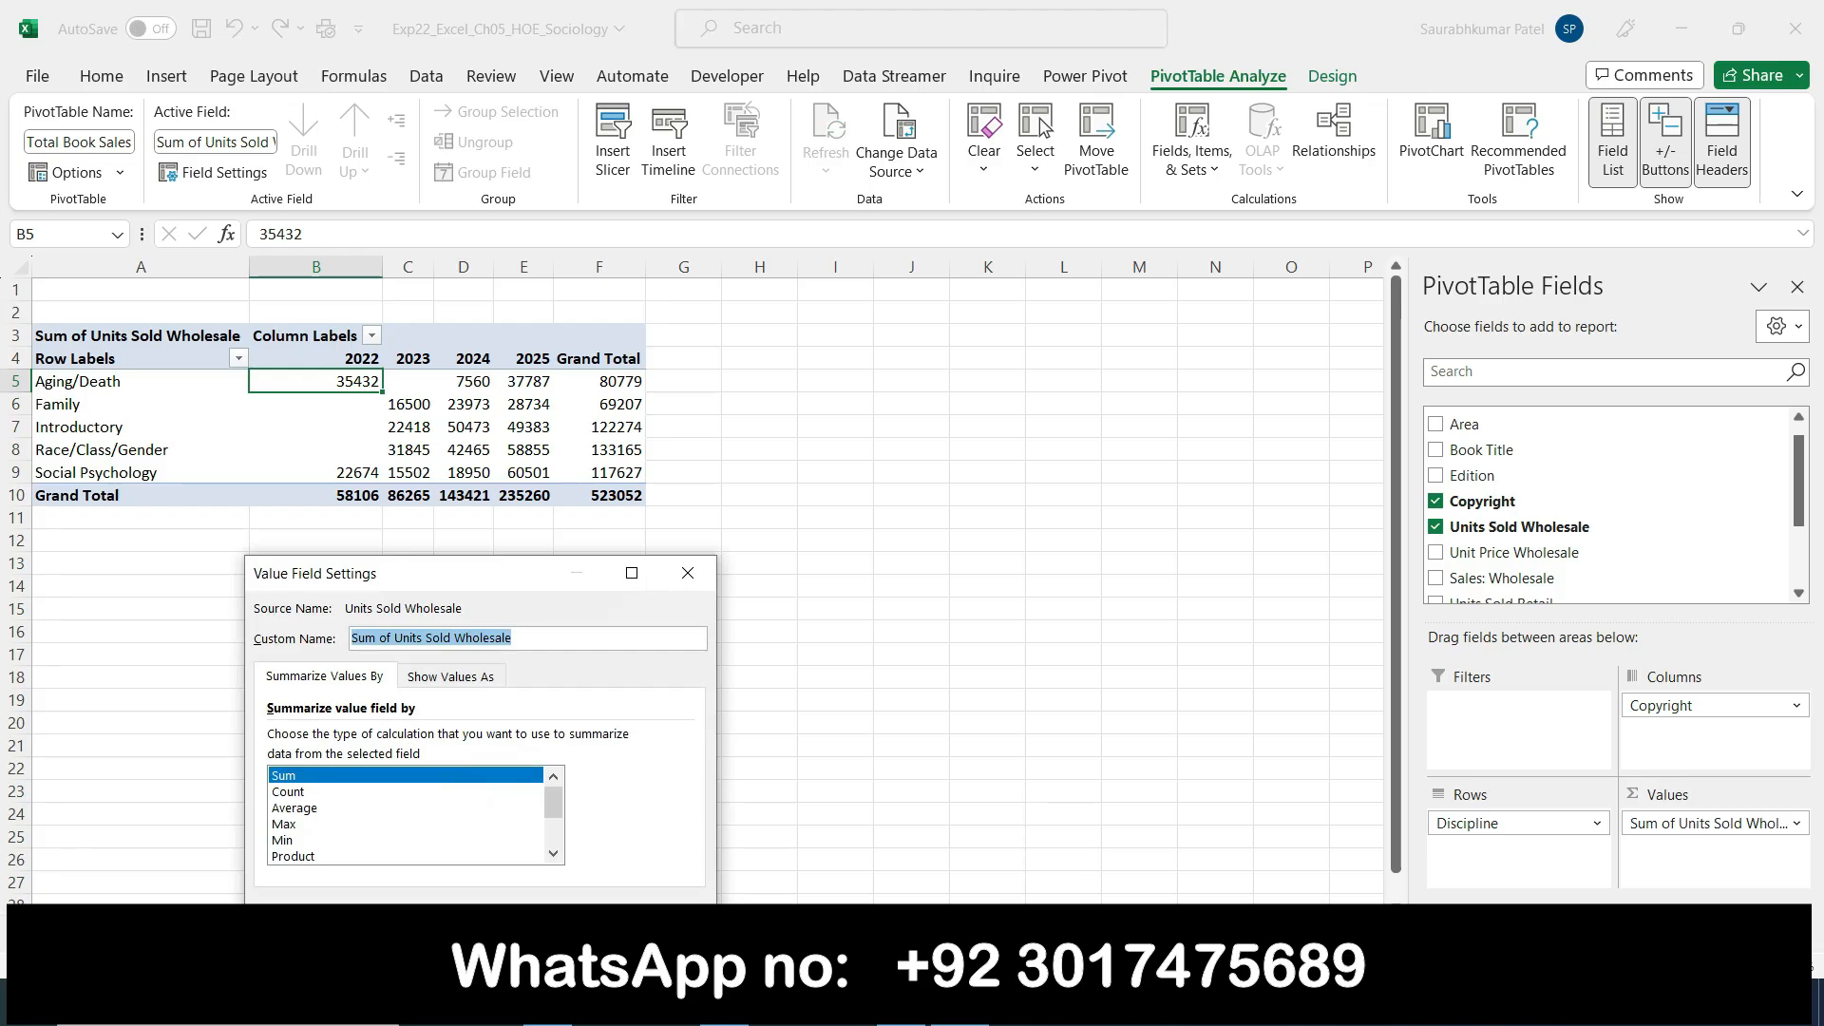
Copy the custom name Sales by Discipline from step 7 in Word and return to the Value Field Settings in Excel
left_click(901, 1002)
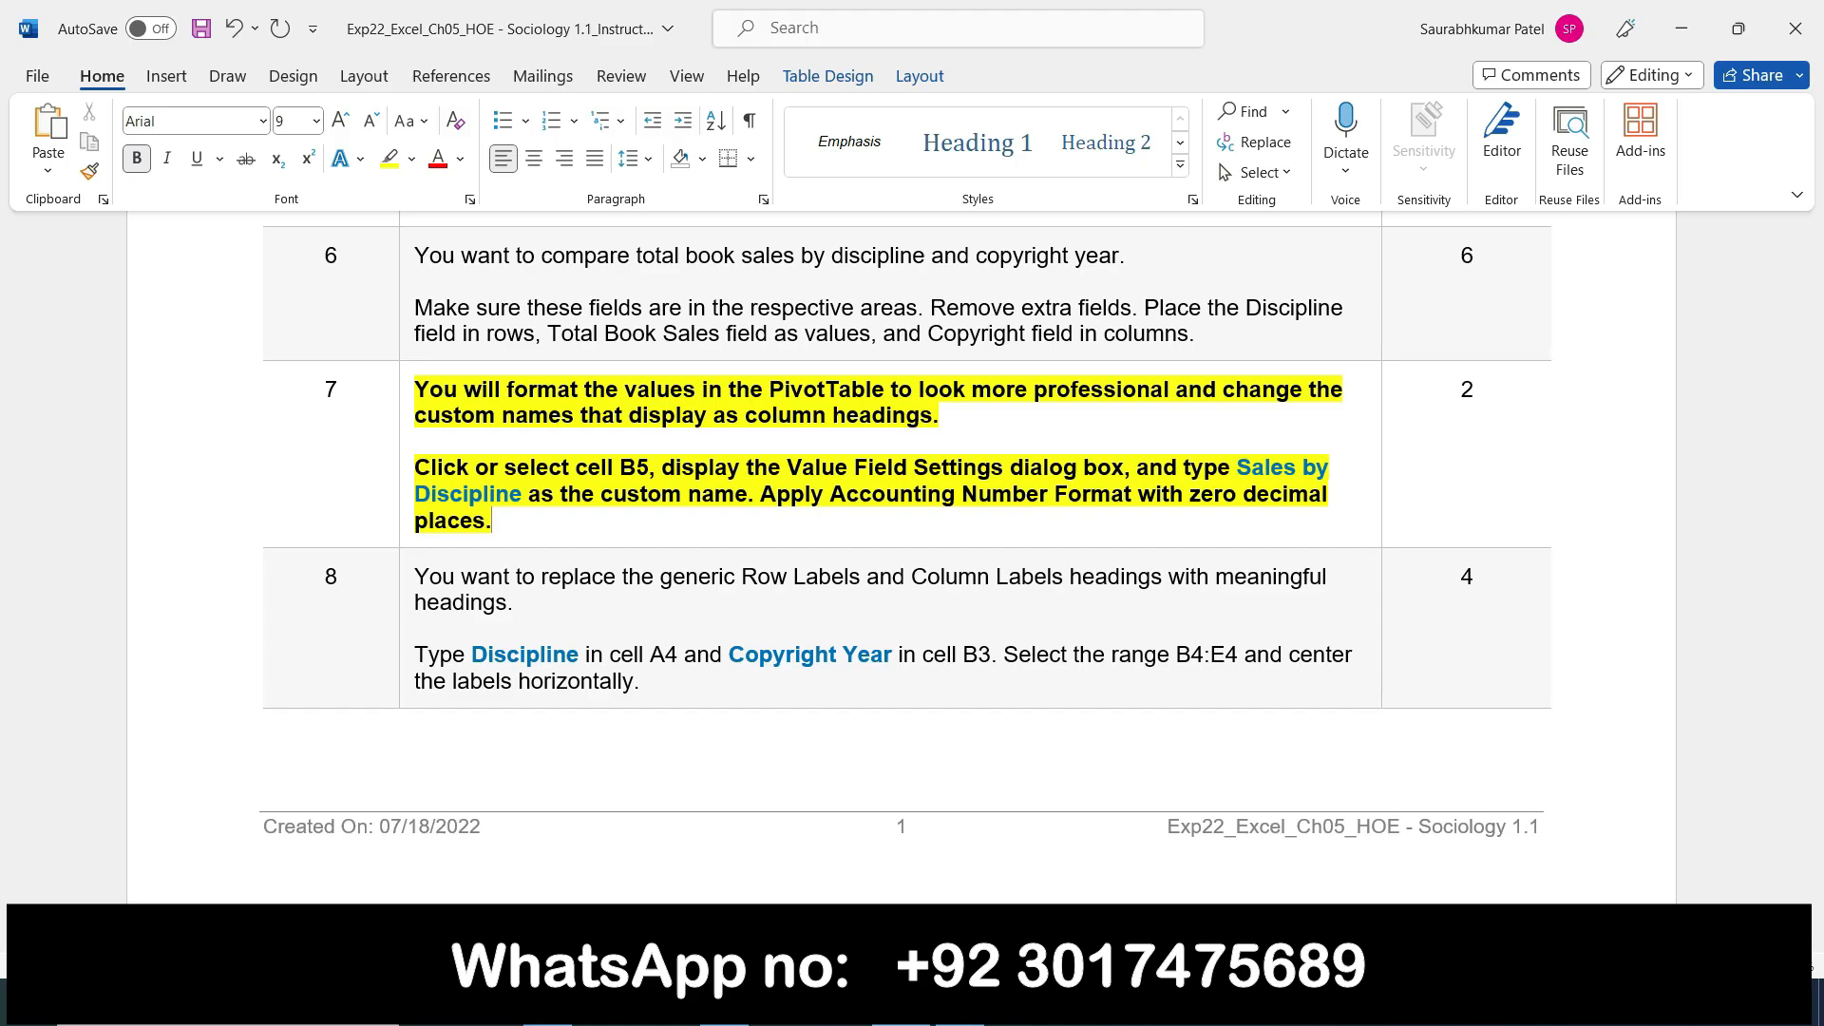
key("alt+Tab")
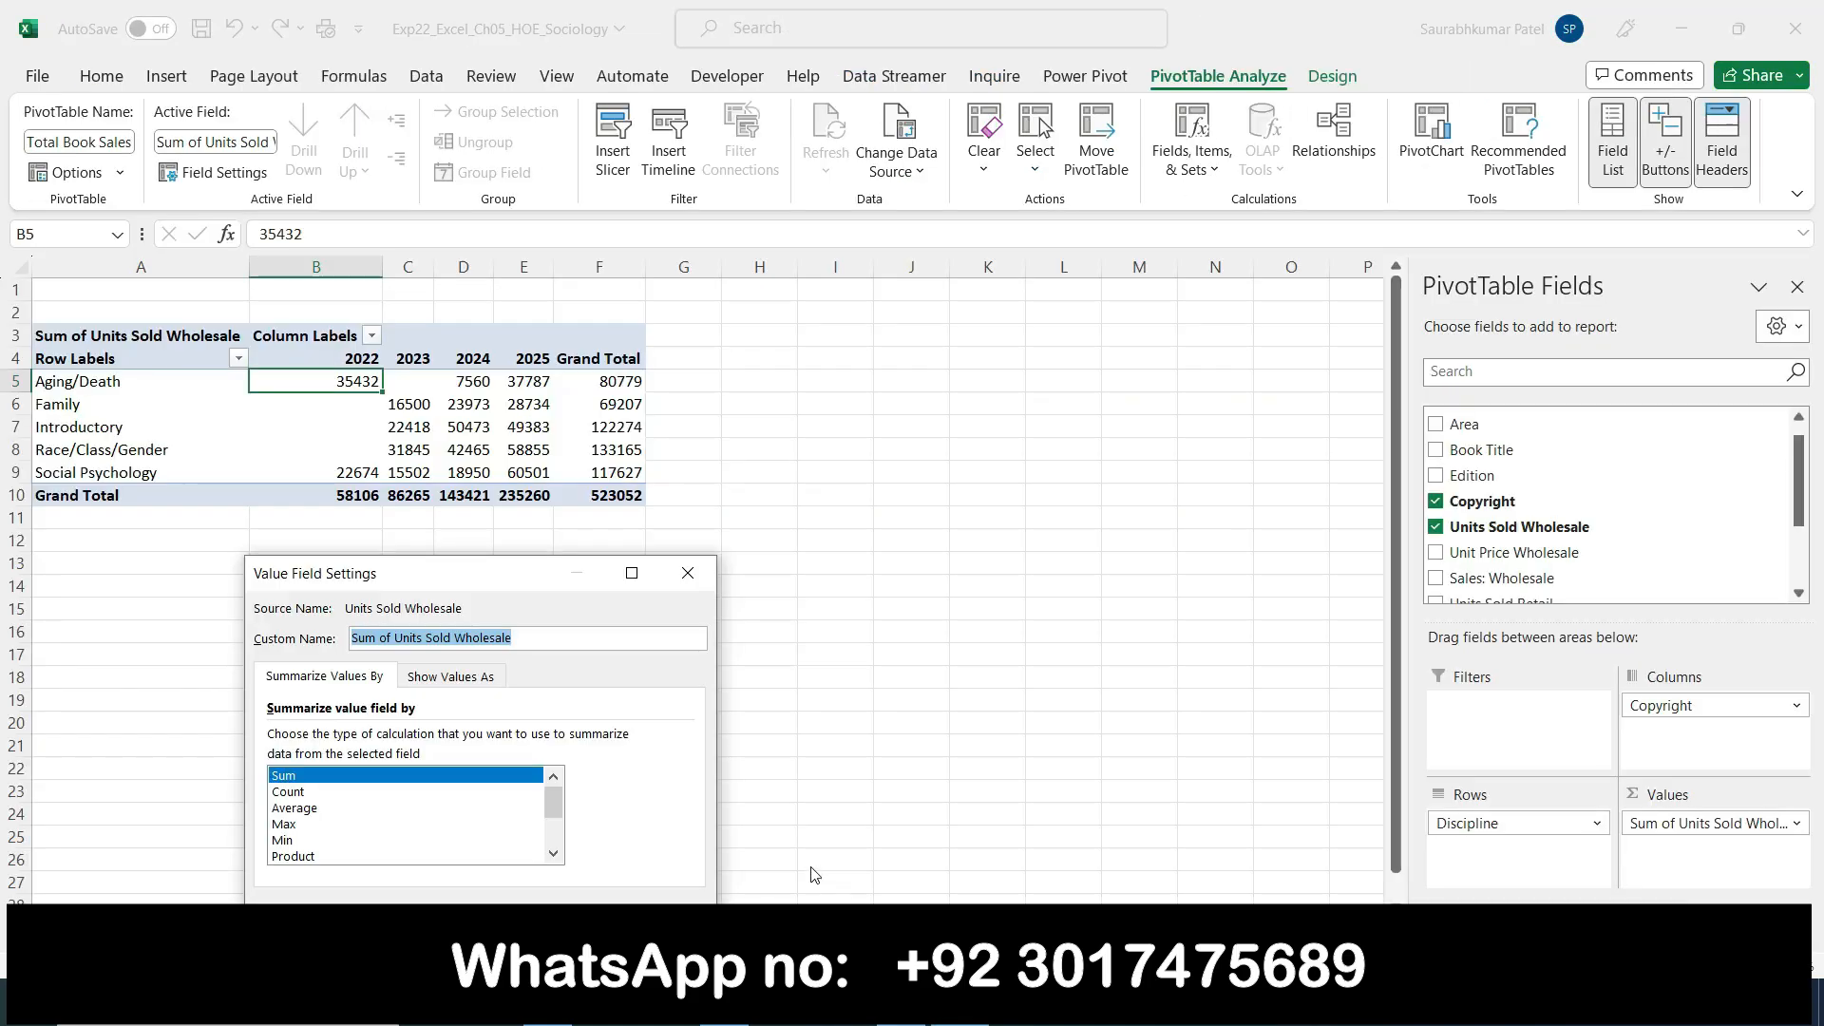
key("alt+Tab")
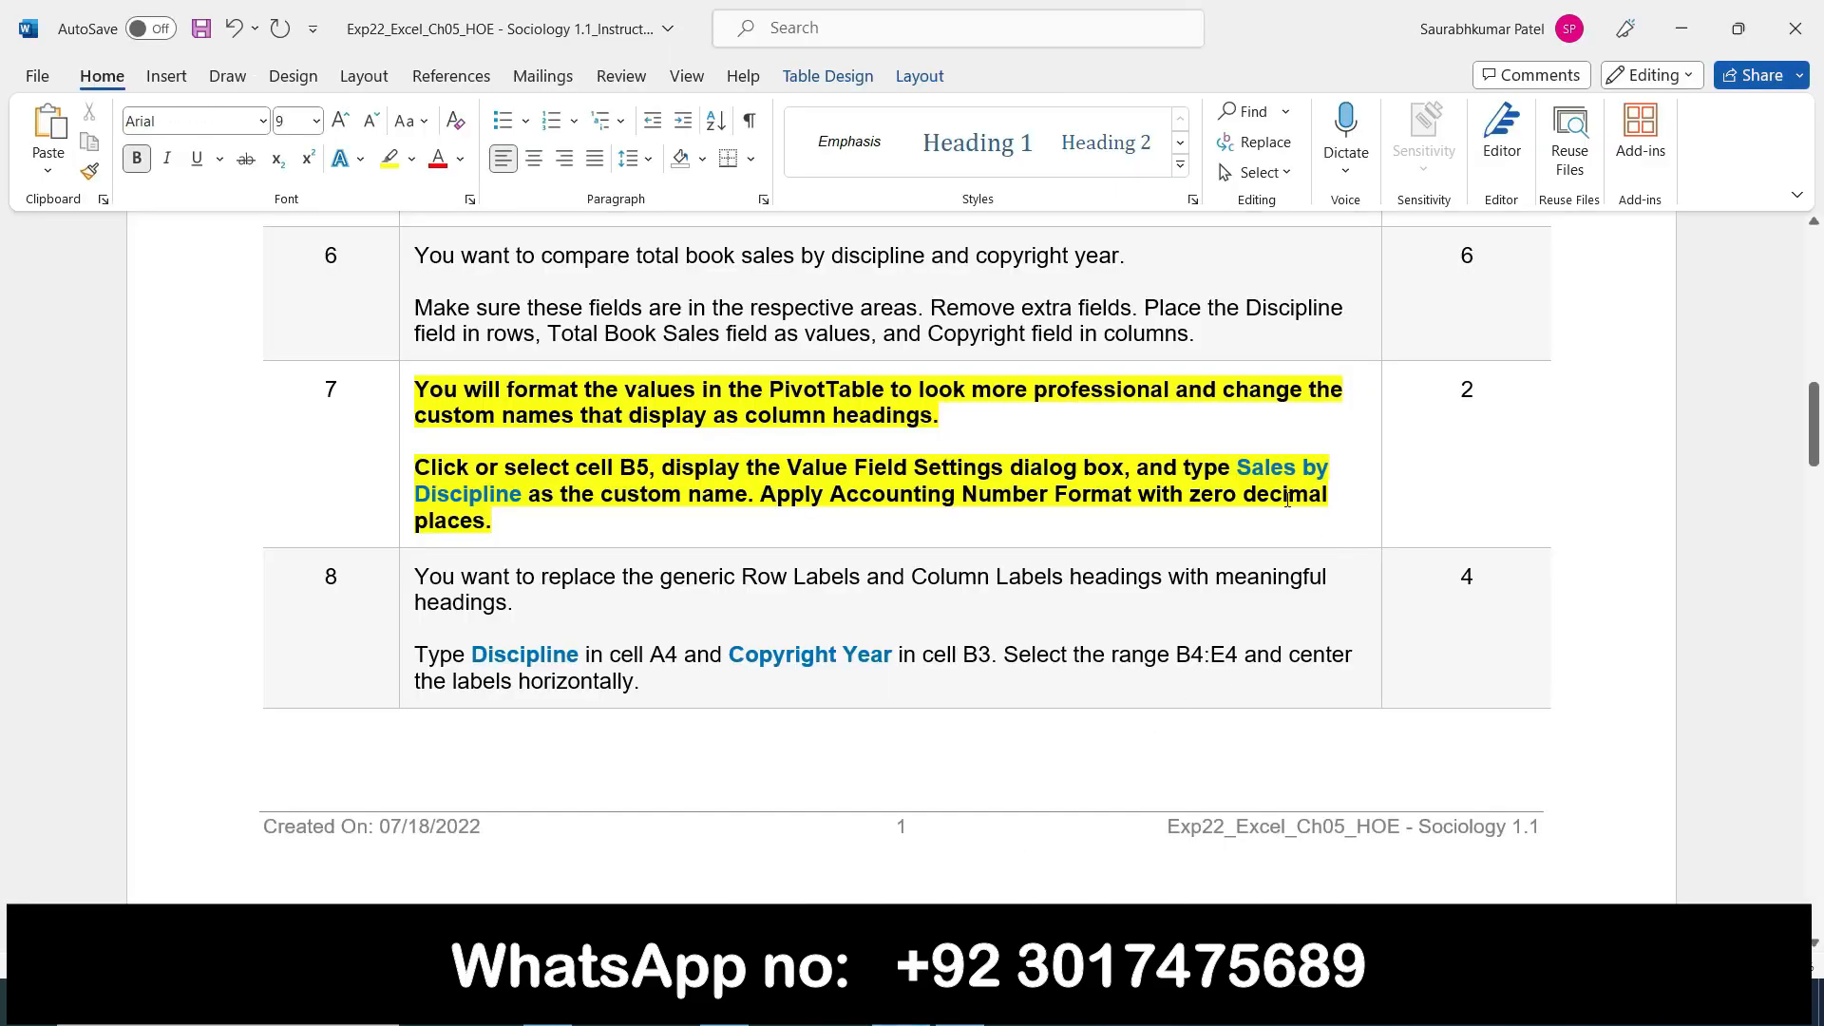
triple_click(1246, 459)
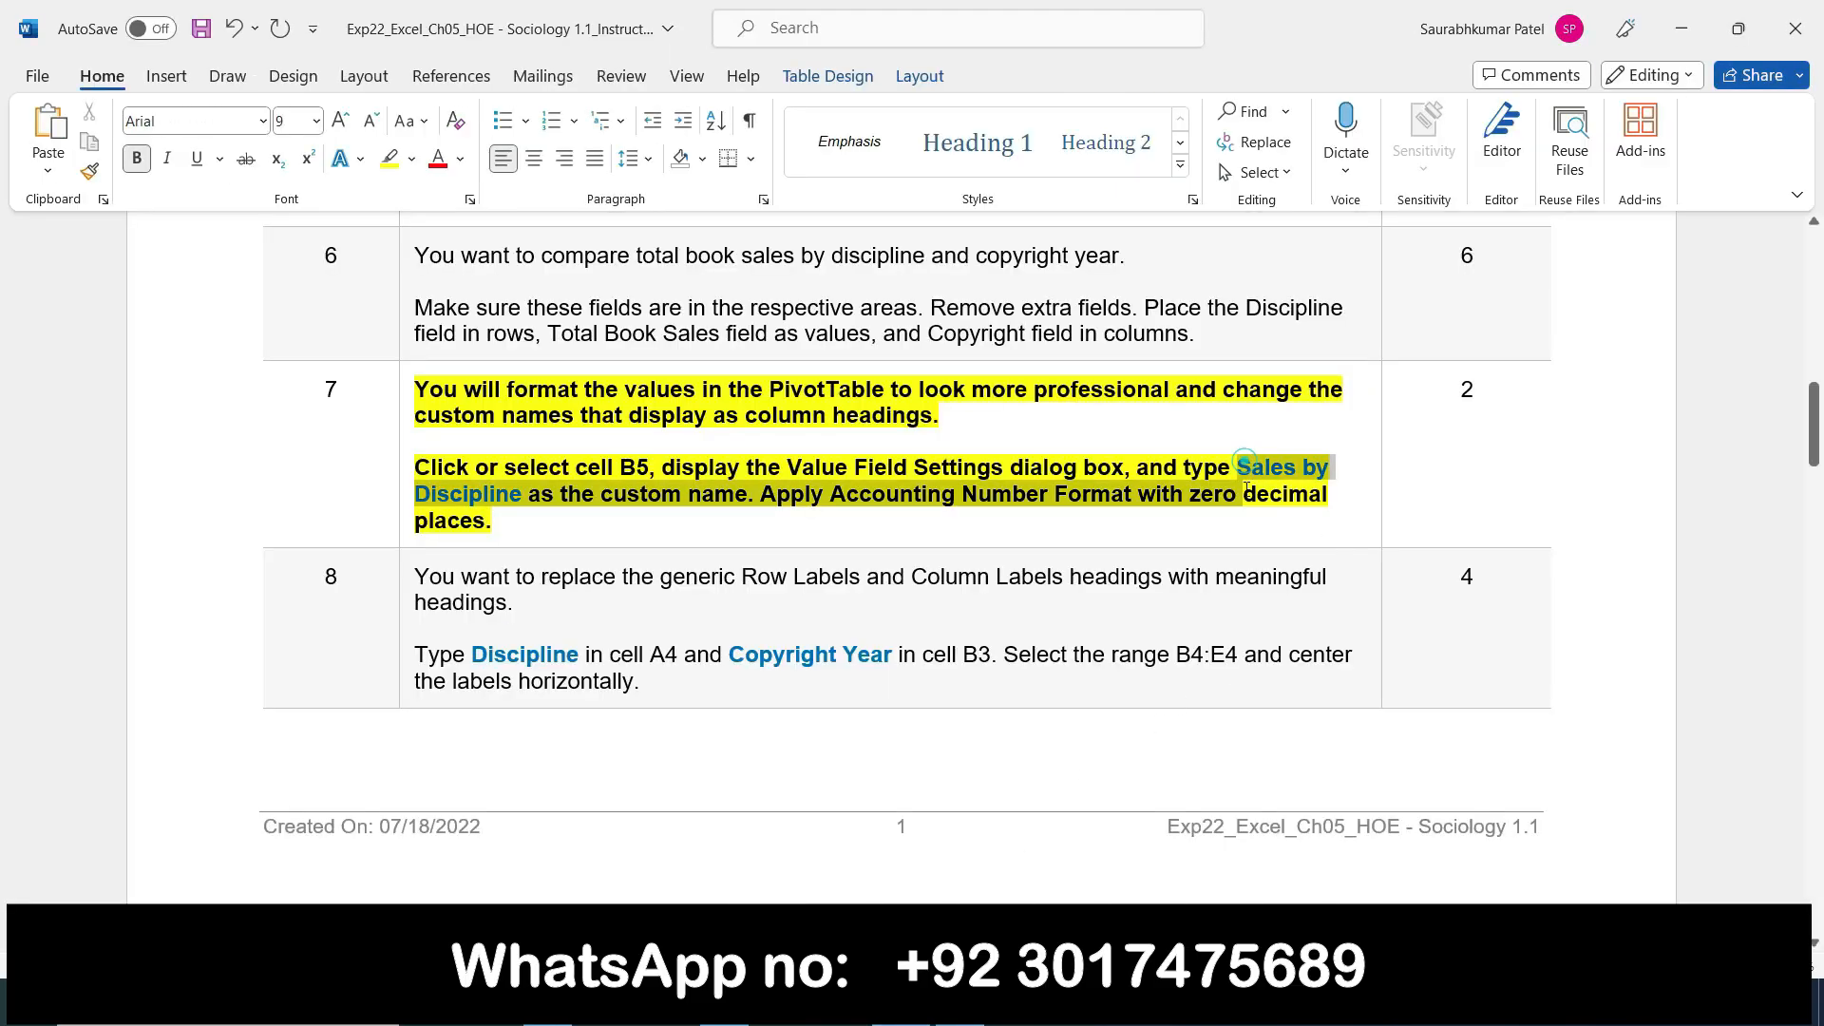
left_click_drag(483, 495, 523, 495)
key("ctrl+c")
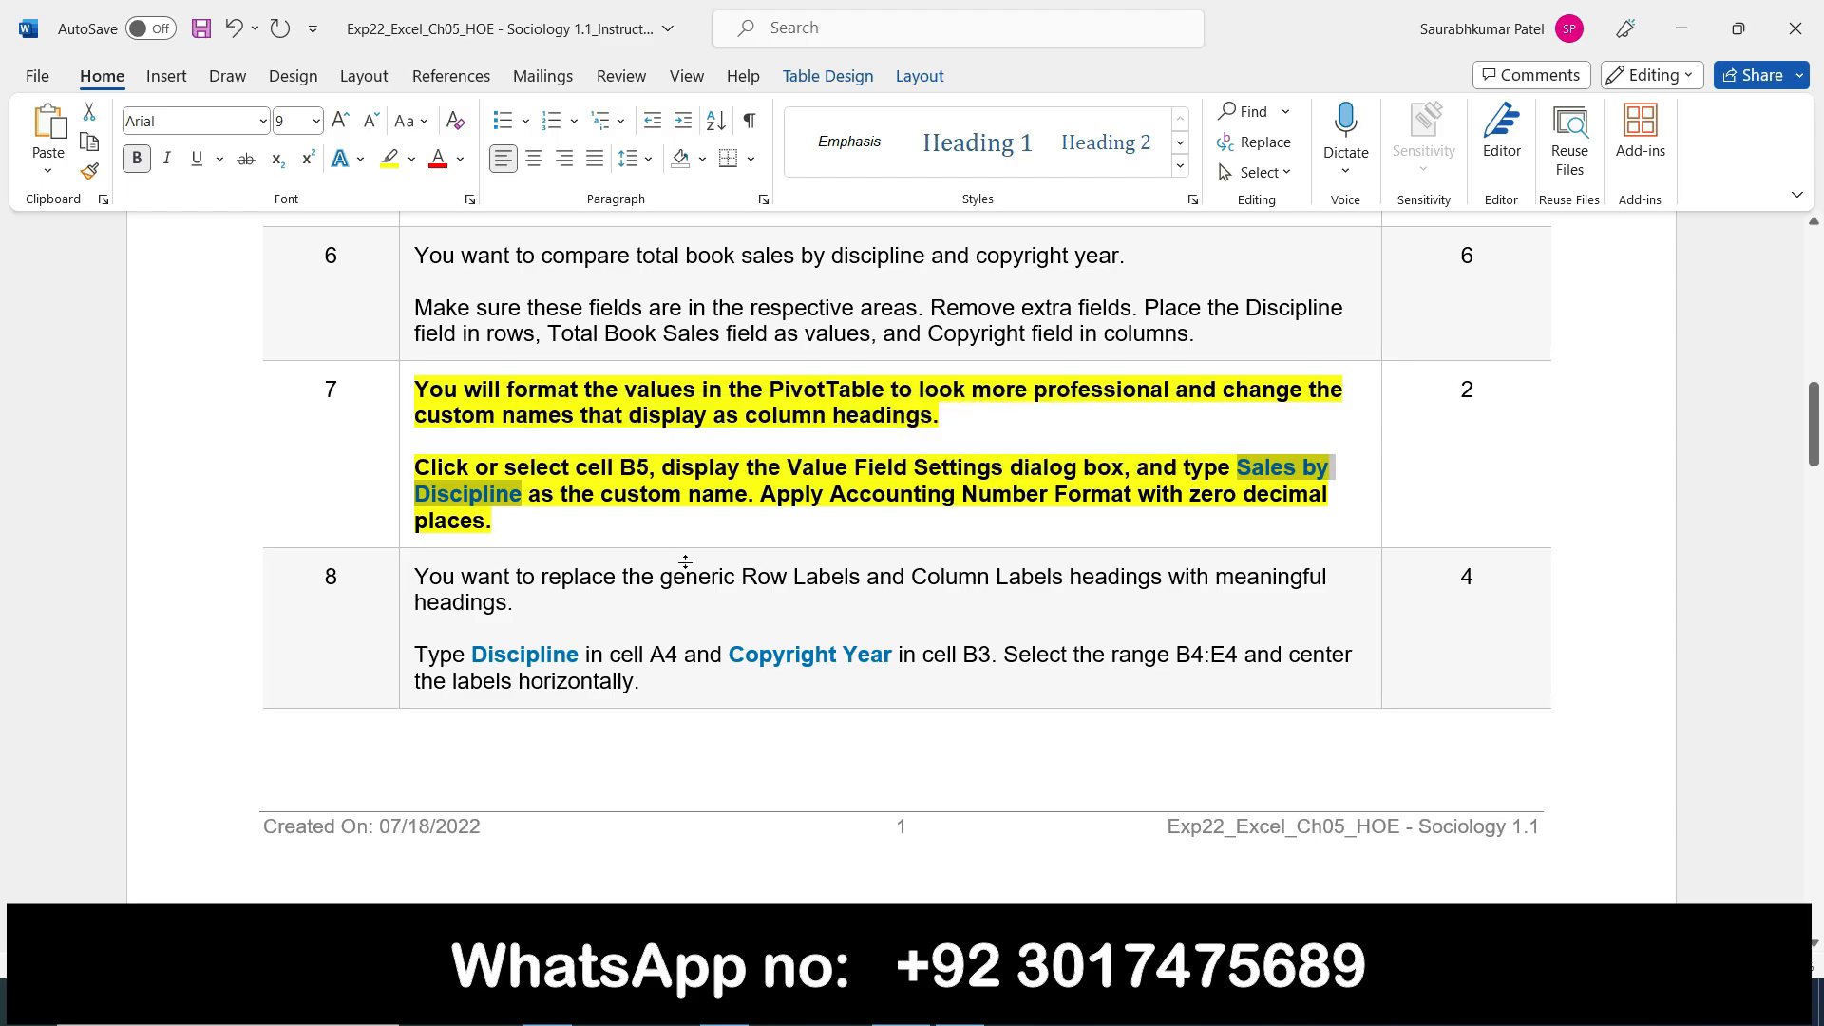
key("alt+Tab")
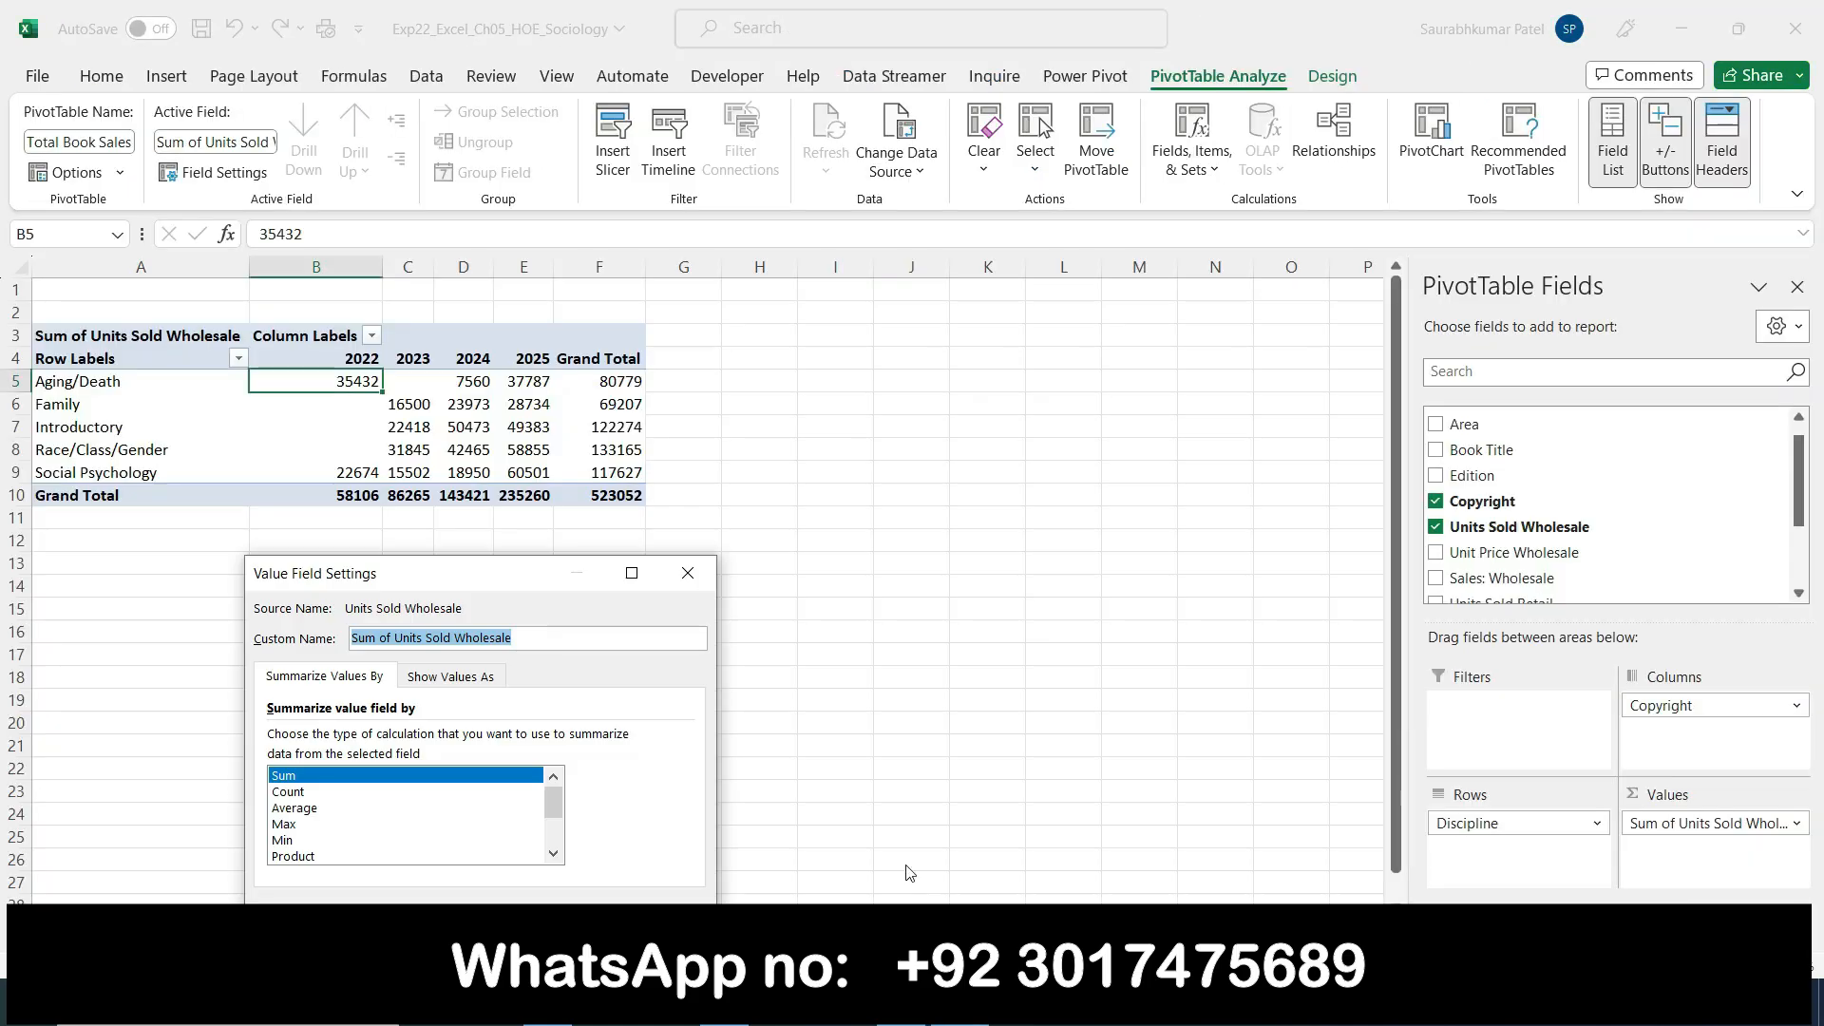
Set the value field's custom name to Sales by Discipline, checking the number format requirement against step 7 in Word
key("ctrl+v")
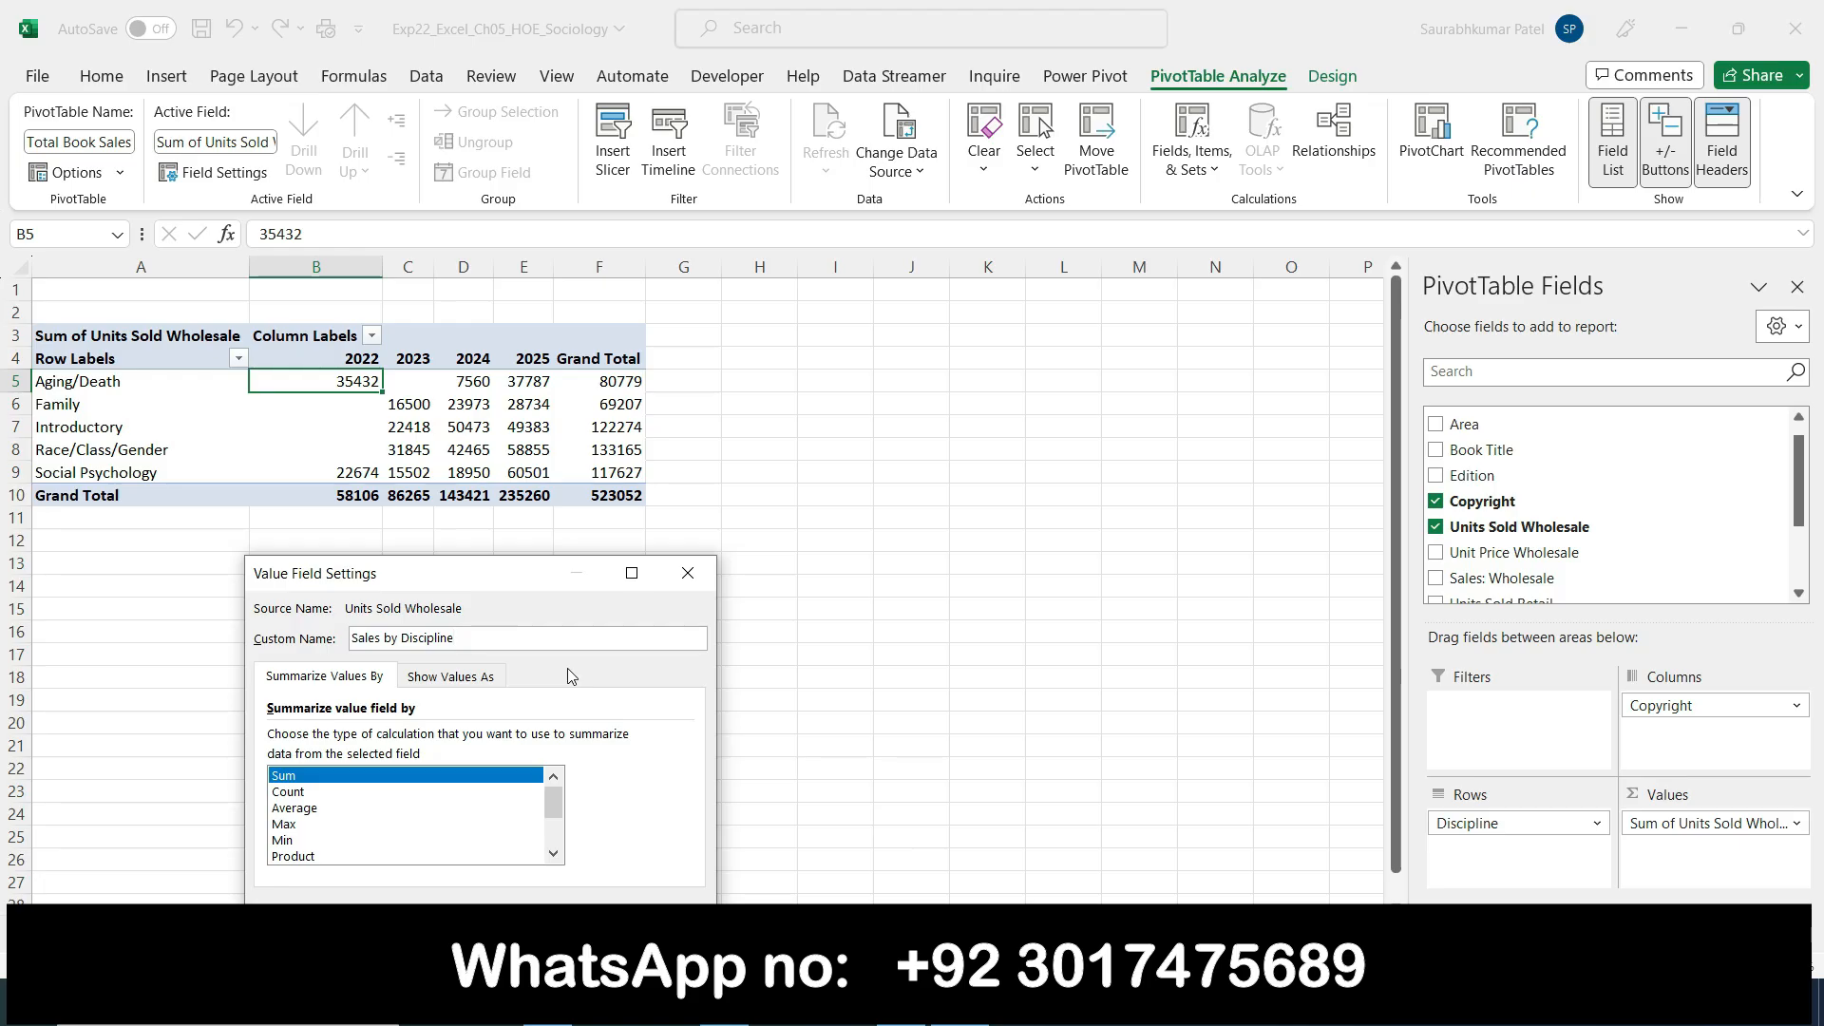
key("alt+Tab")
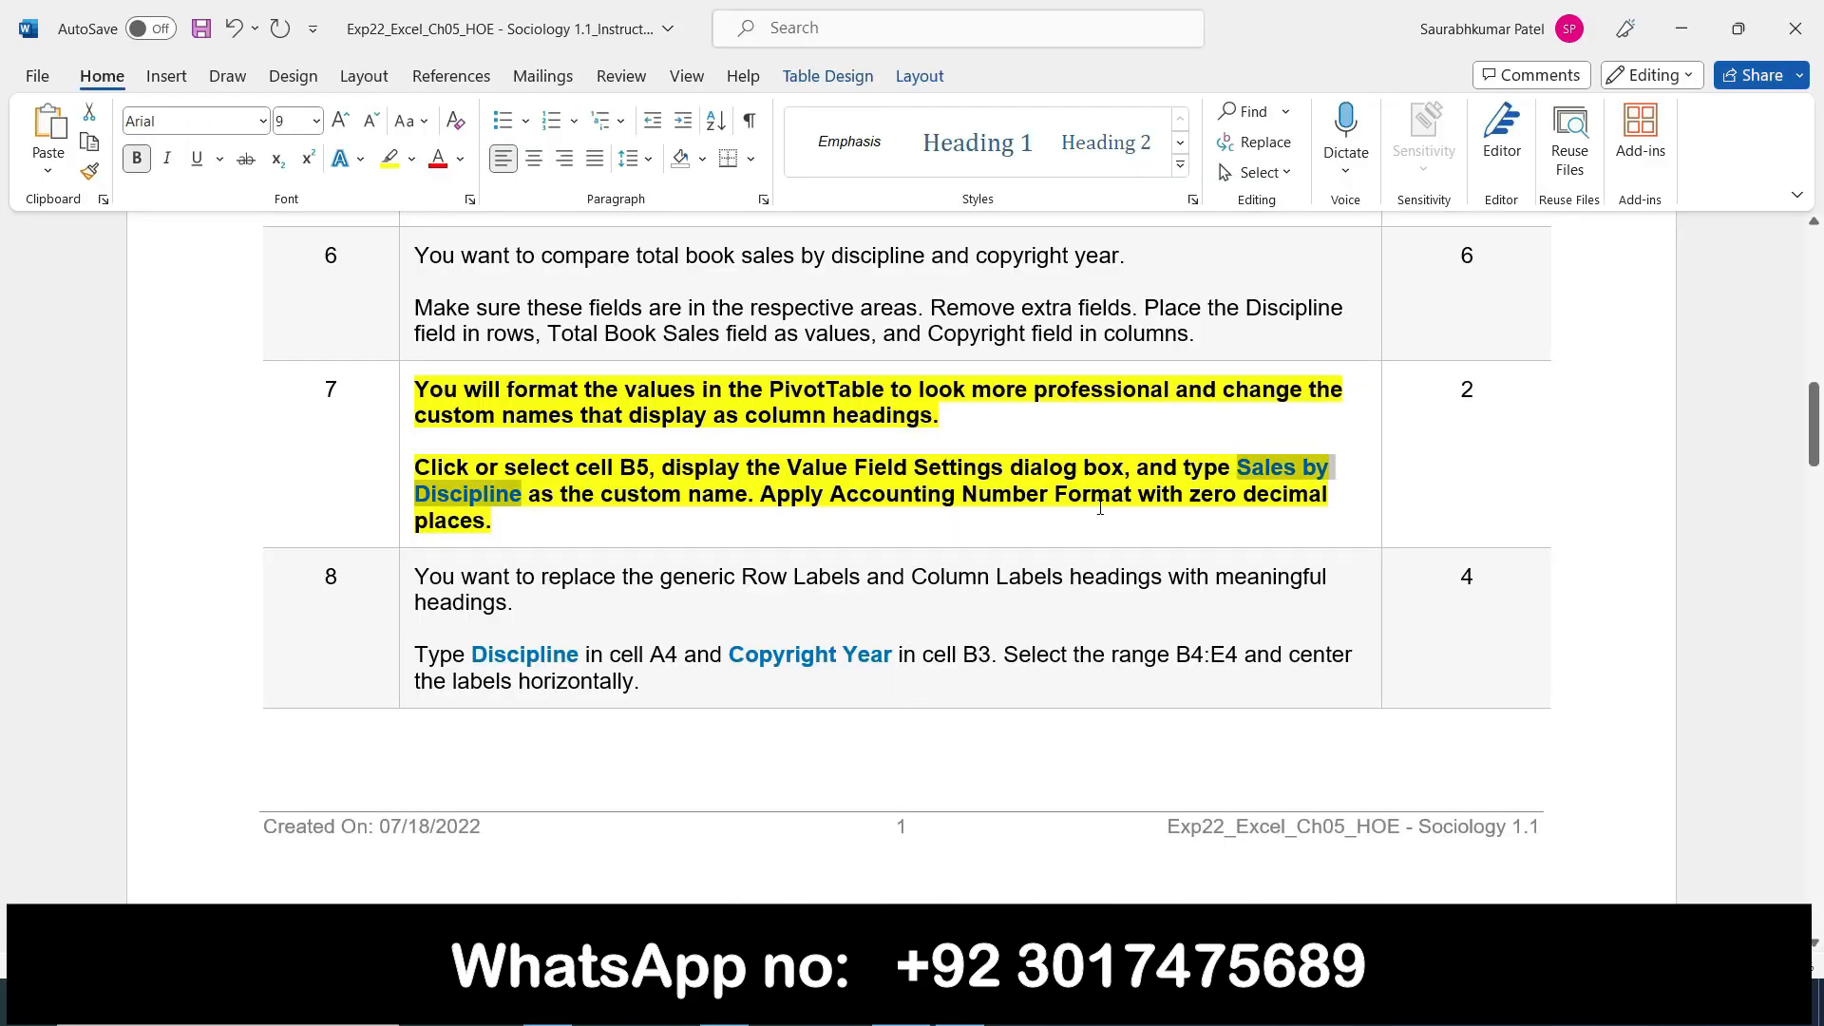
key("alt+Tab")
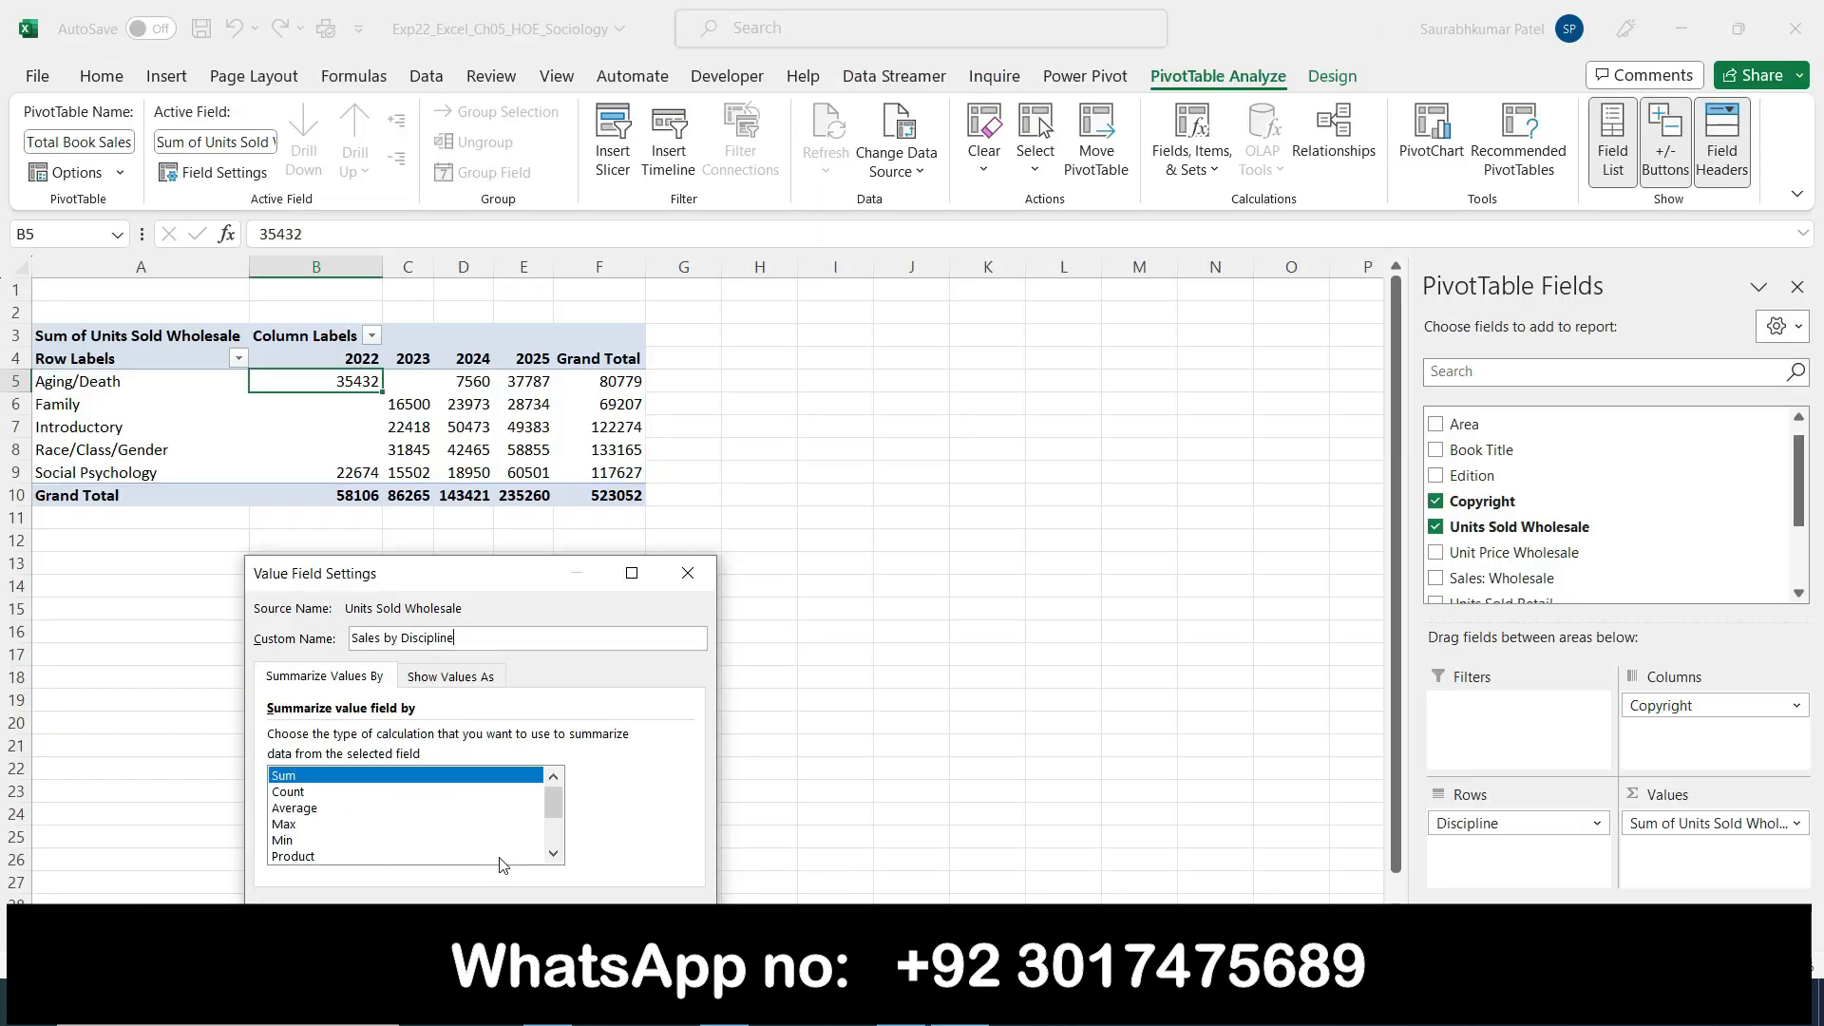
Format the value field as Accounting with 0 decimal places and the $ English (United States) symbol, and apply the Value Field Settings
left_click(328, 916)
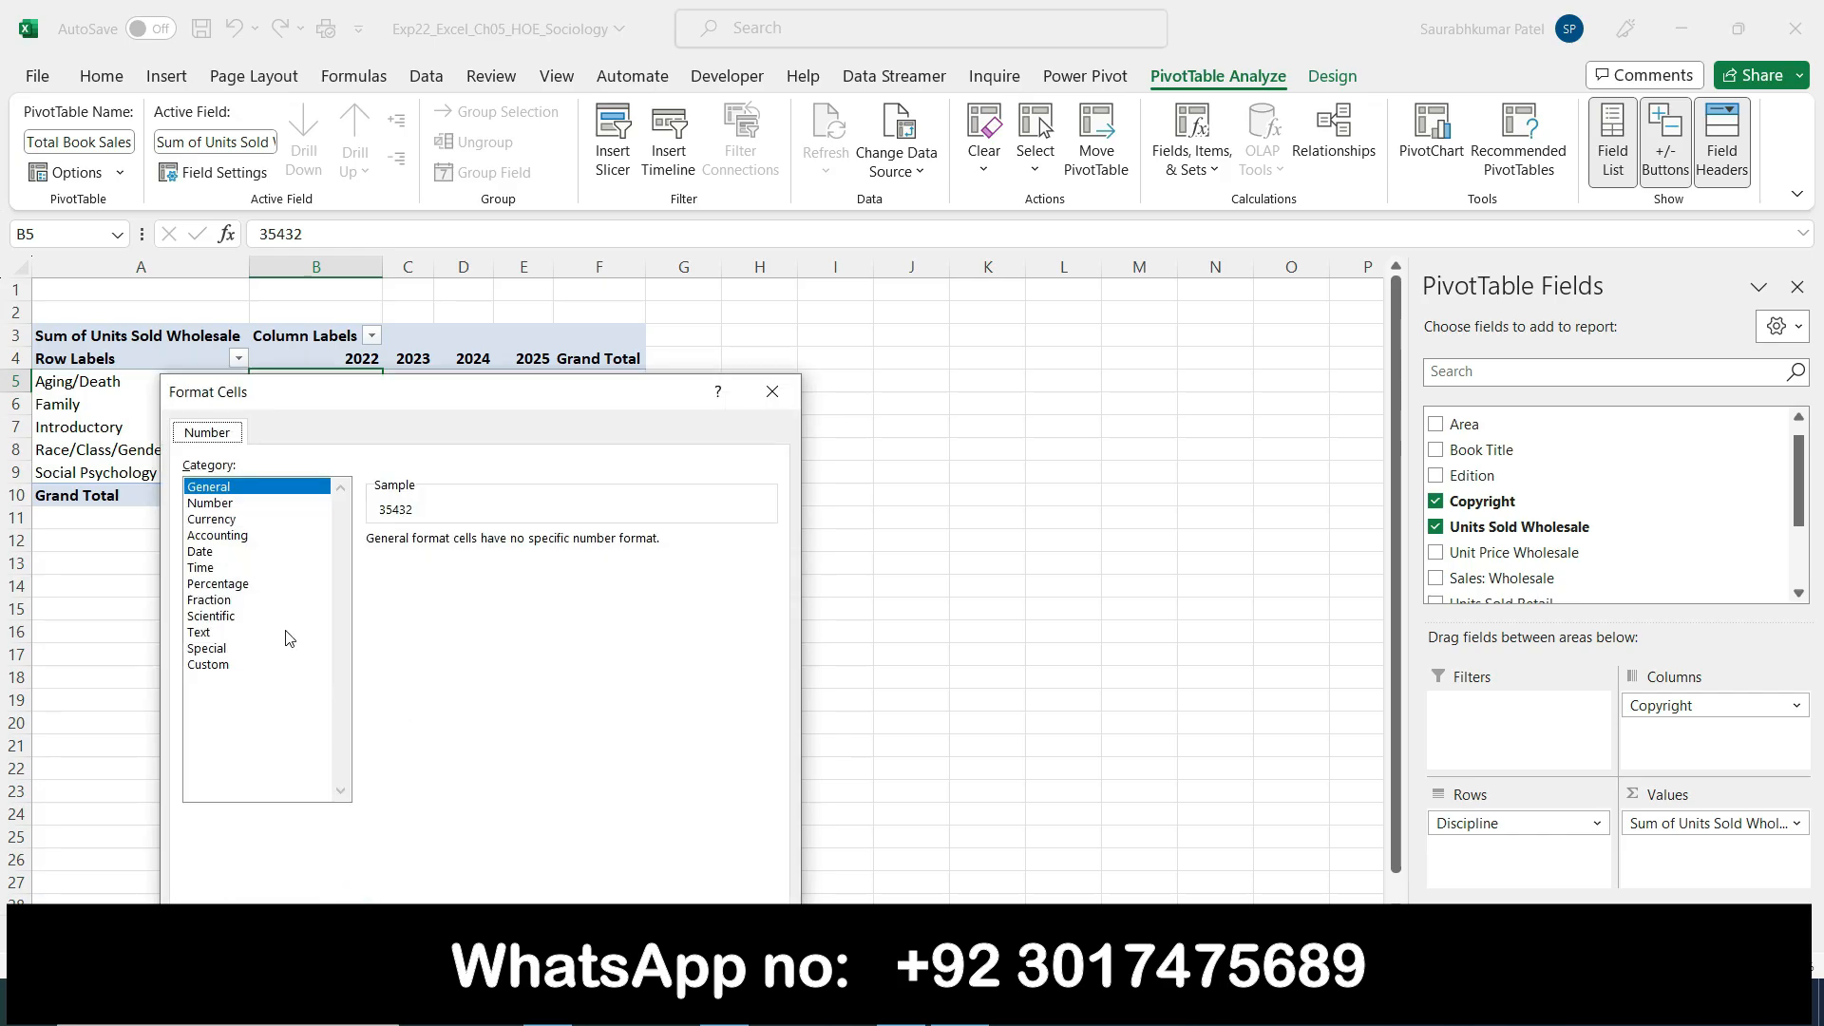
left_click(214, 551)
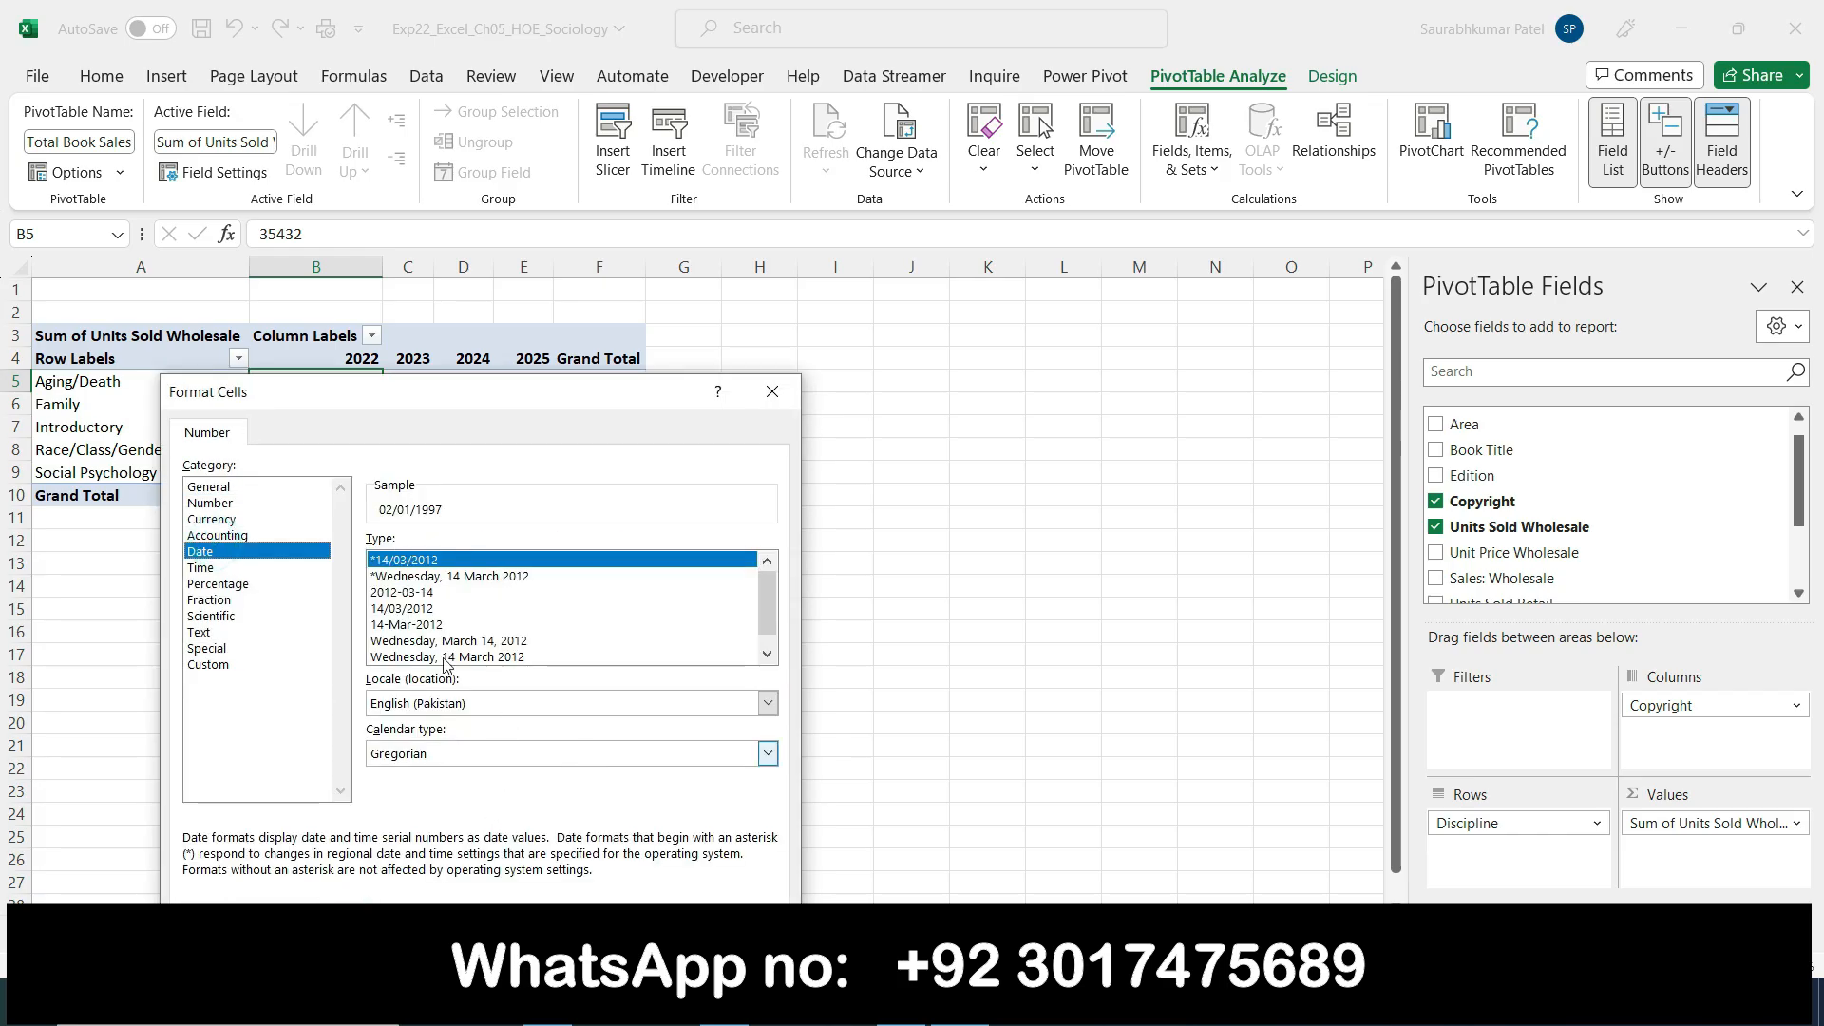
left_click(247, 537)
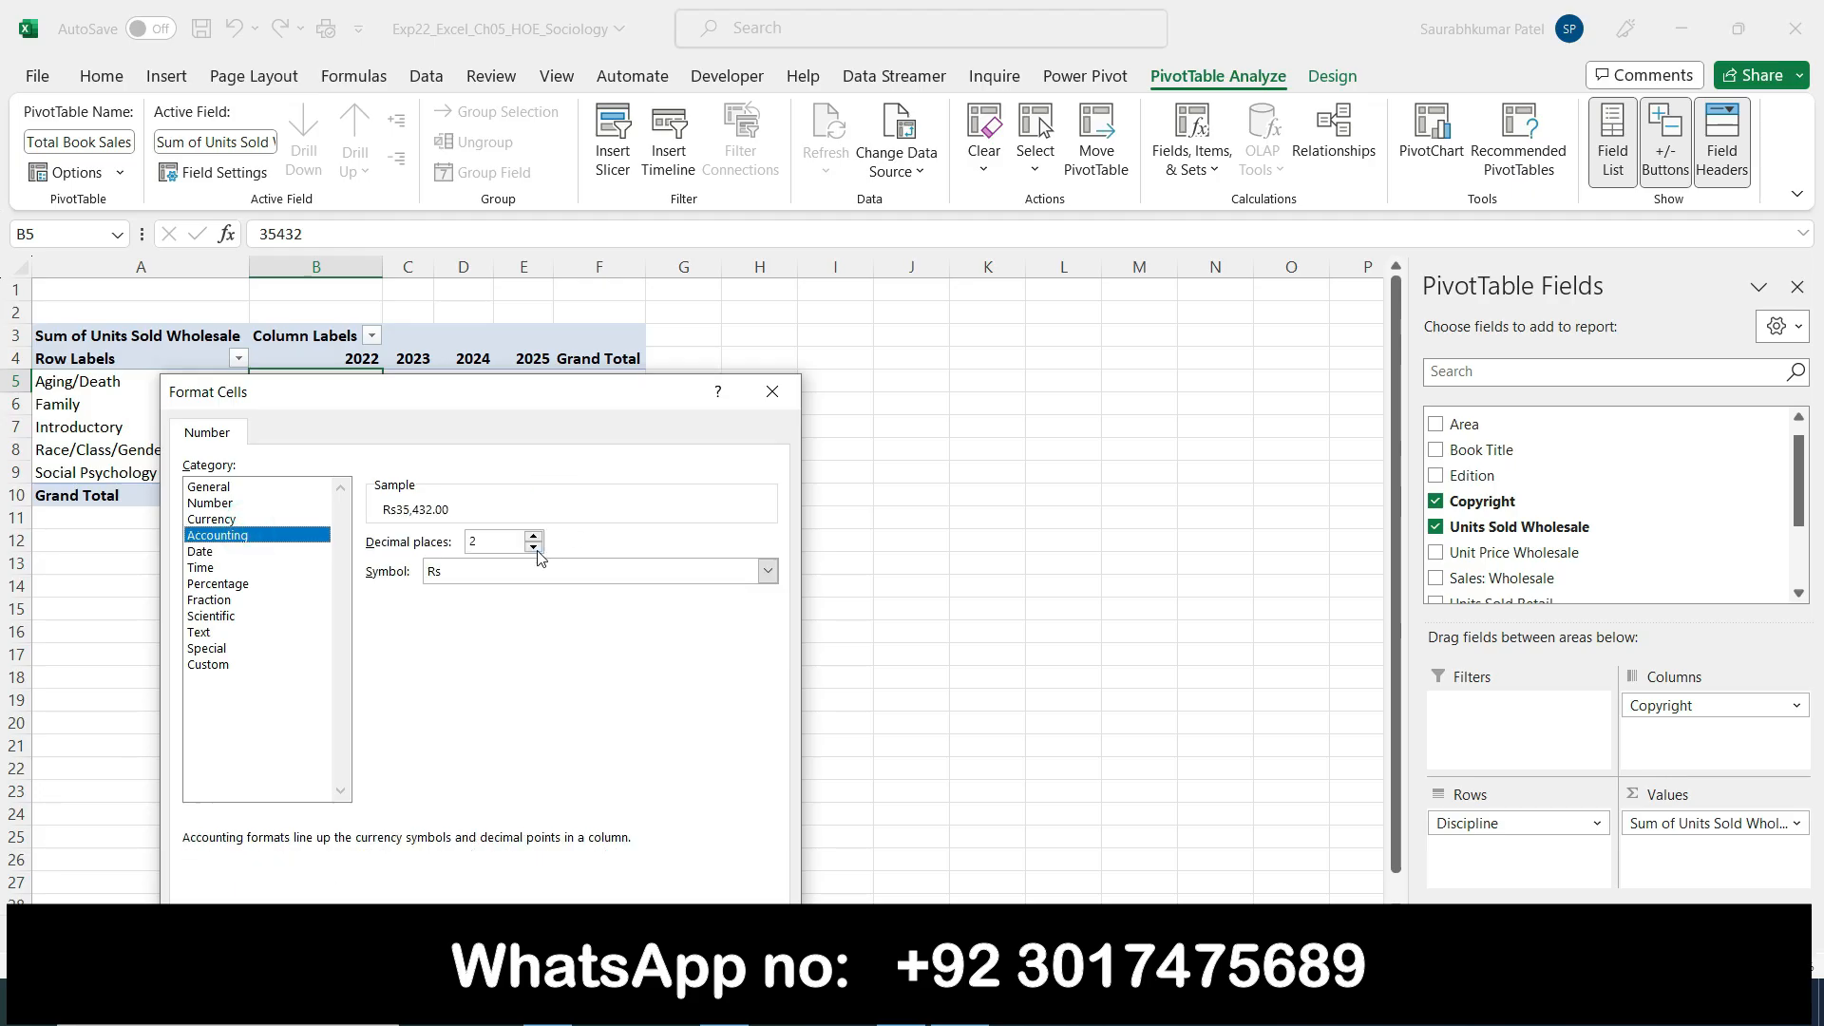
left_click(533, 547)
left_click(533, 547)
left_click(766, 571)
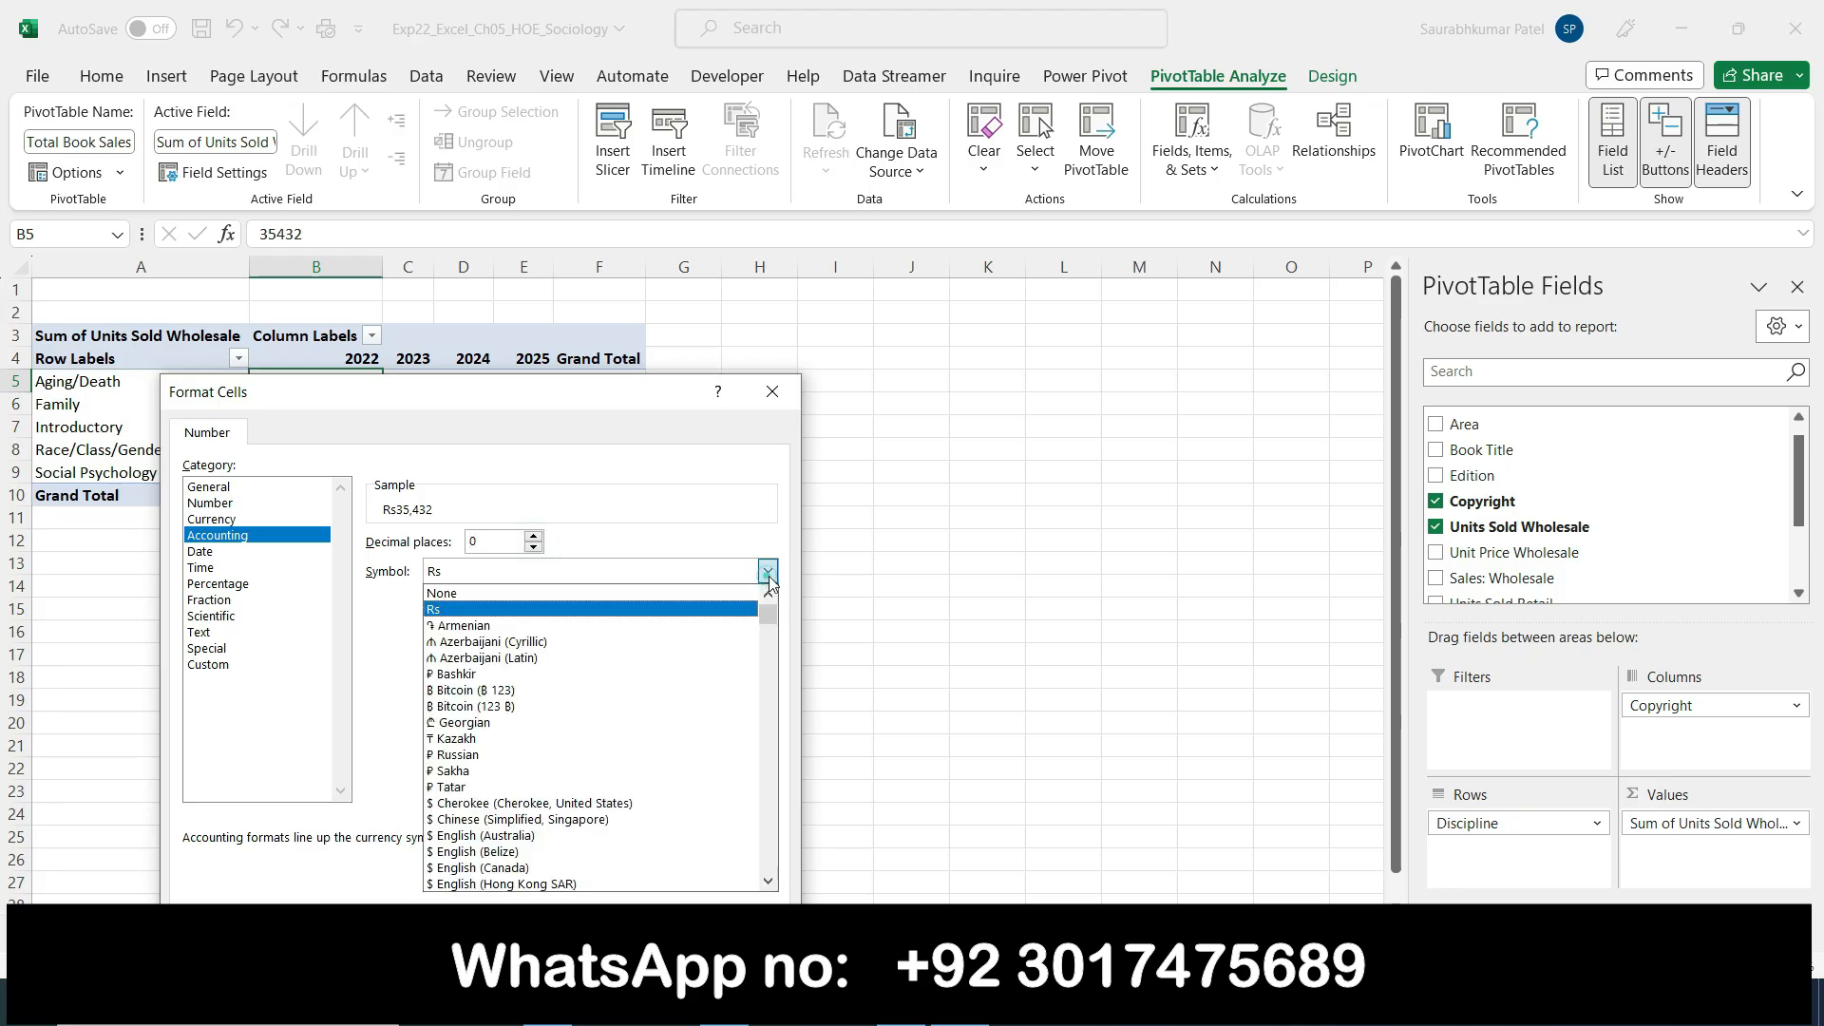
scroll(654, 727, "down", 3)
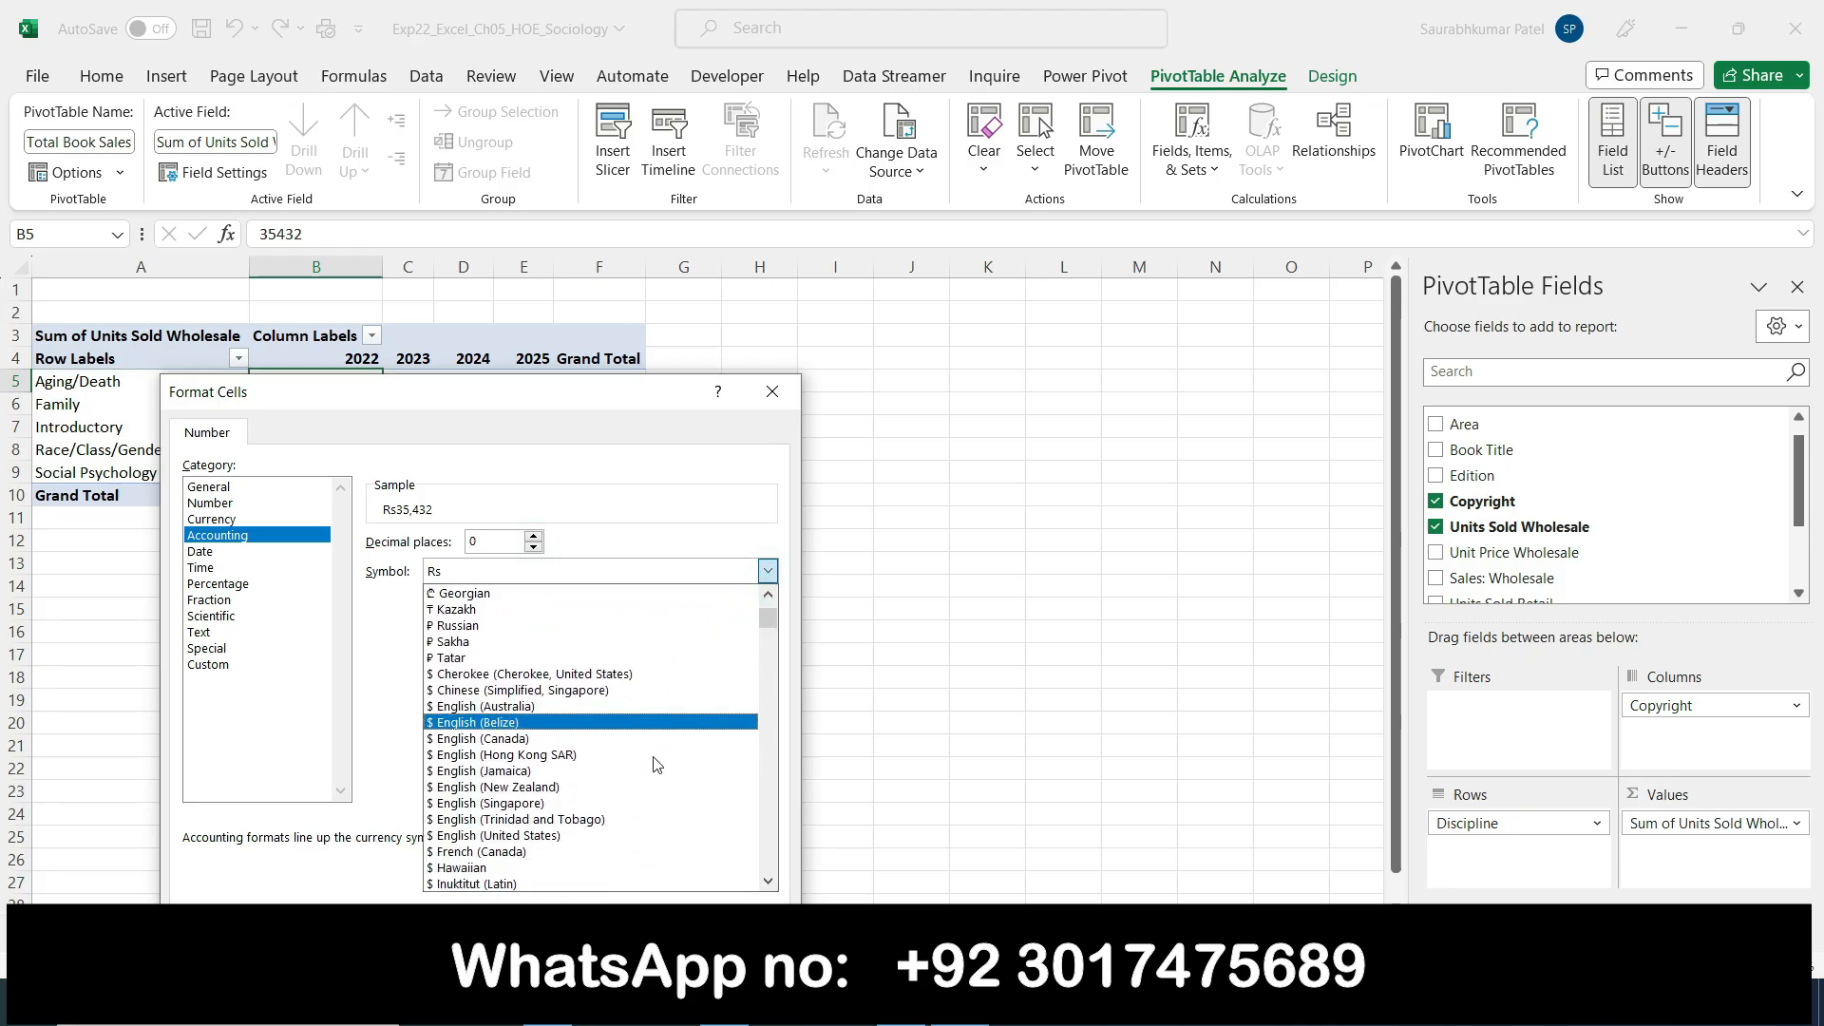
left_click(635, 836)
left_click(652, 950)
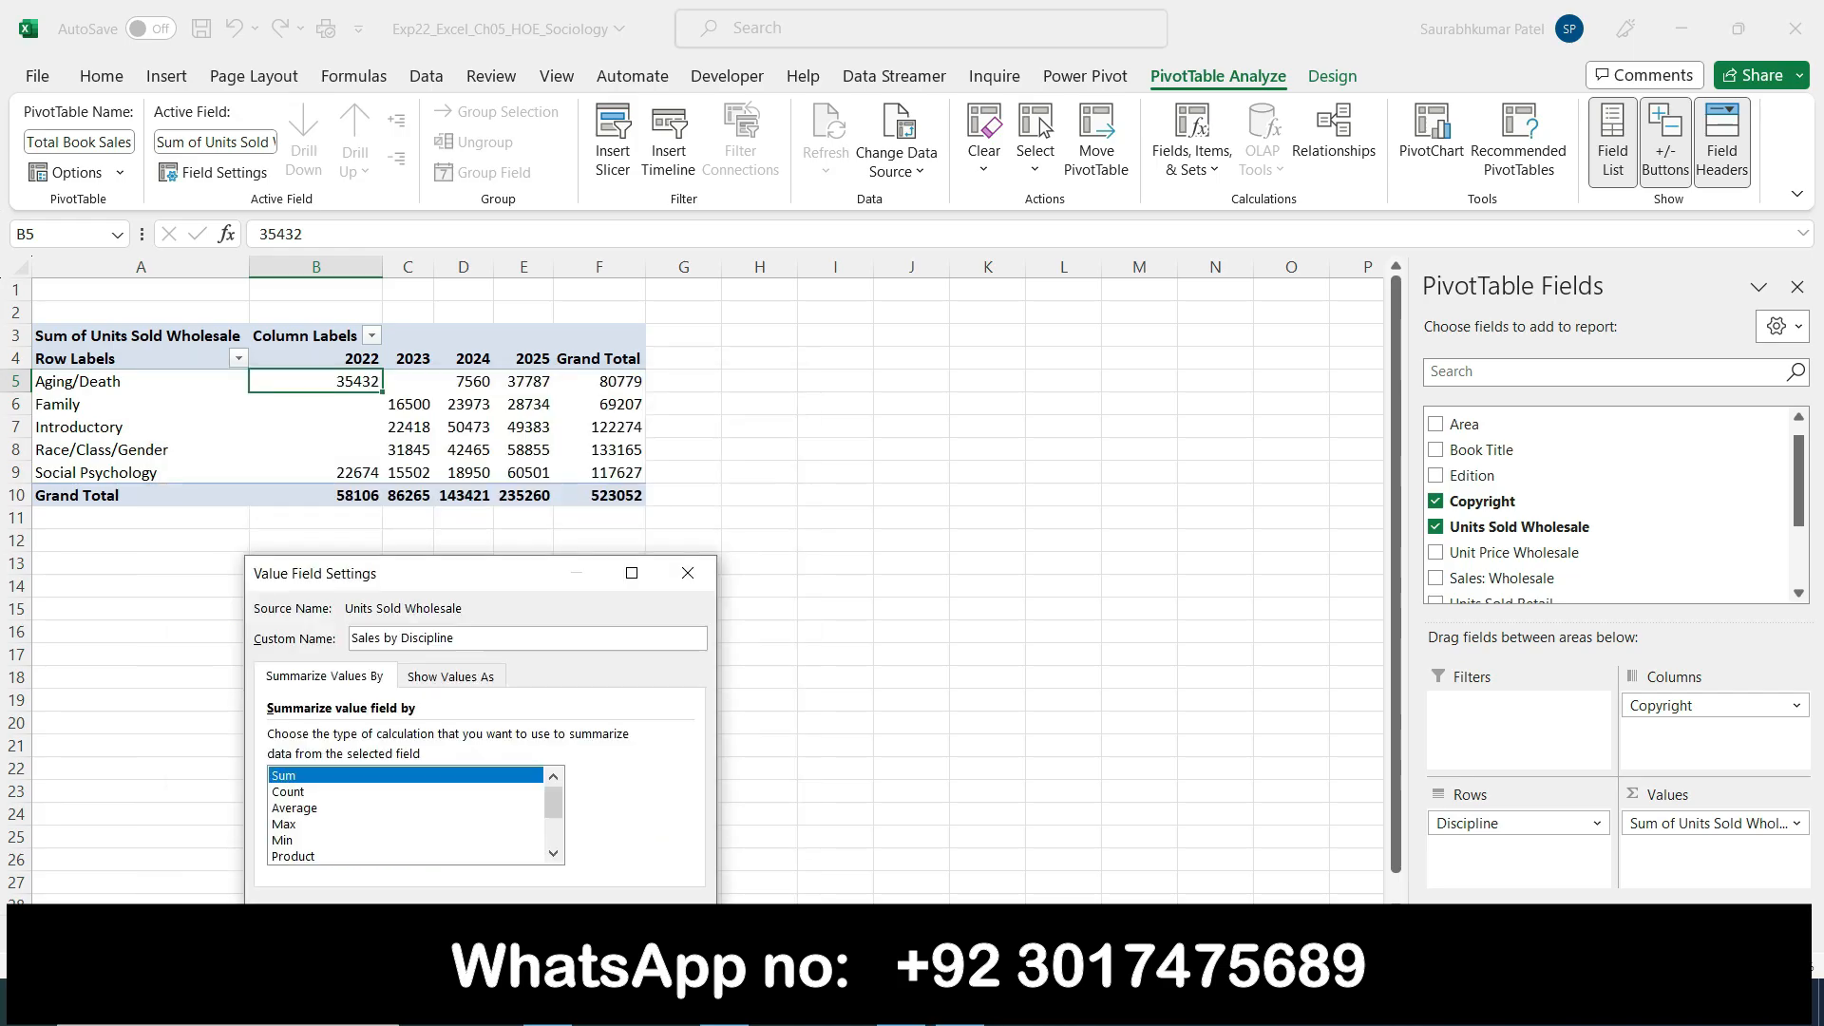
left_click(577, 920)
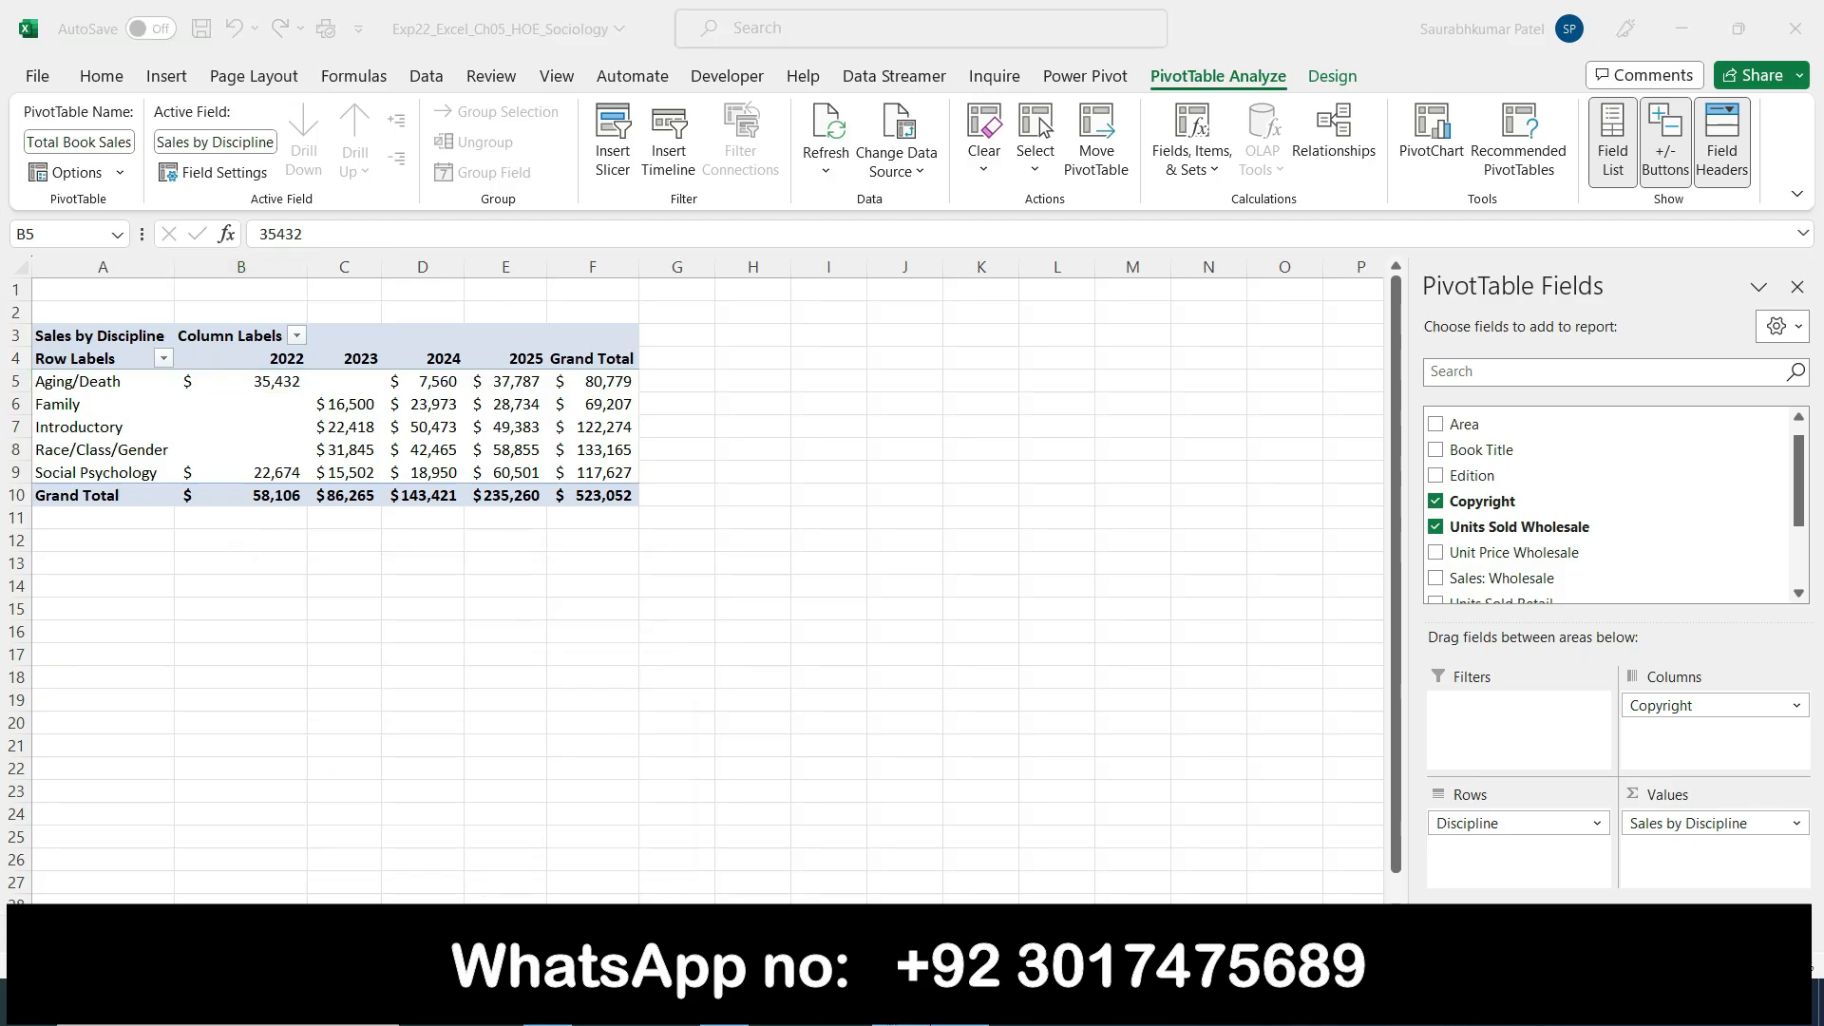
In Word, remove the bold and highlighting from step 7 and apply bold and yellow highlighting to step 8
left_click(903, 1002)
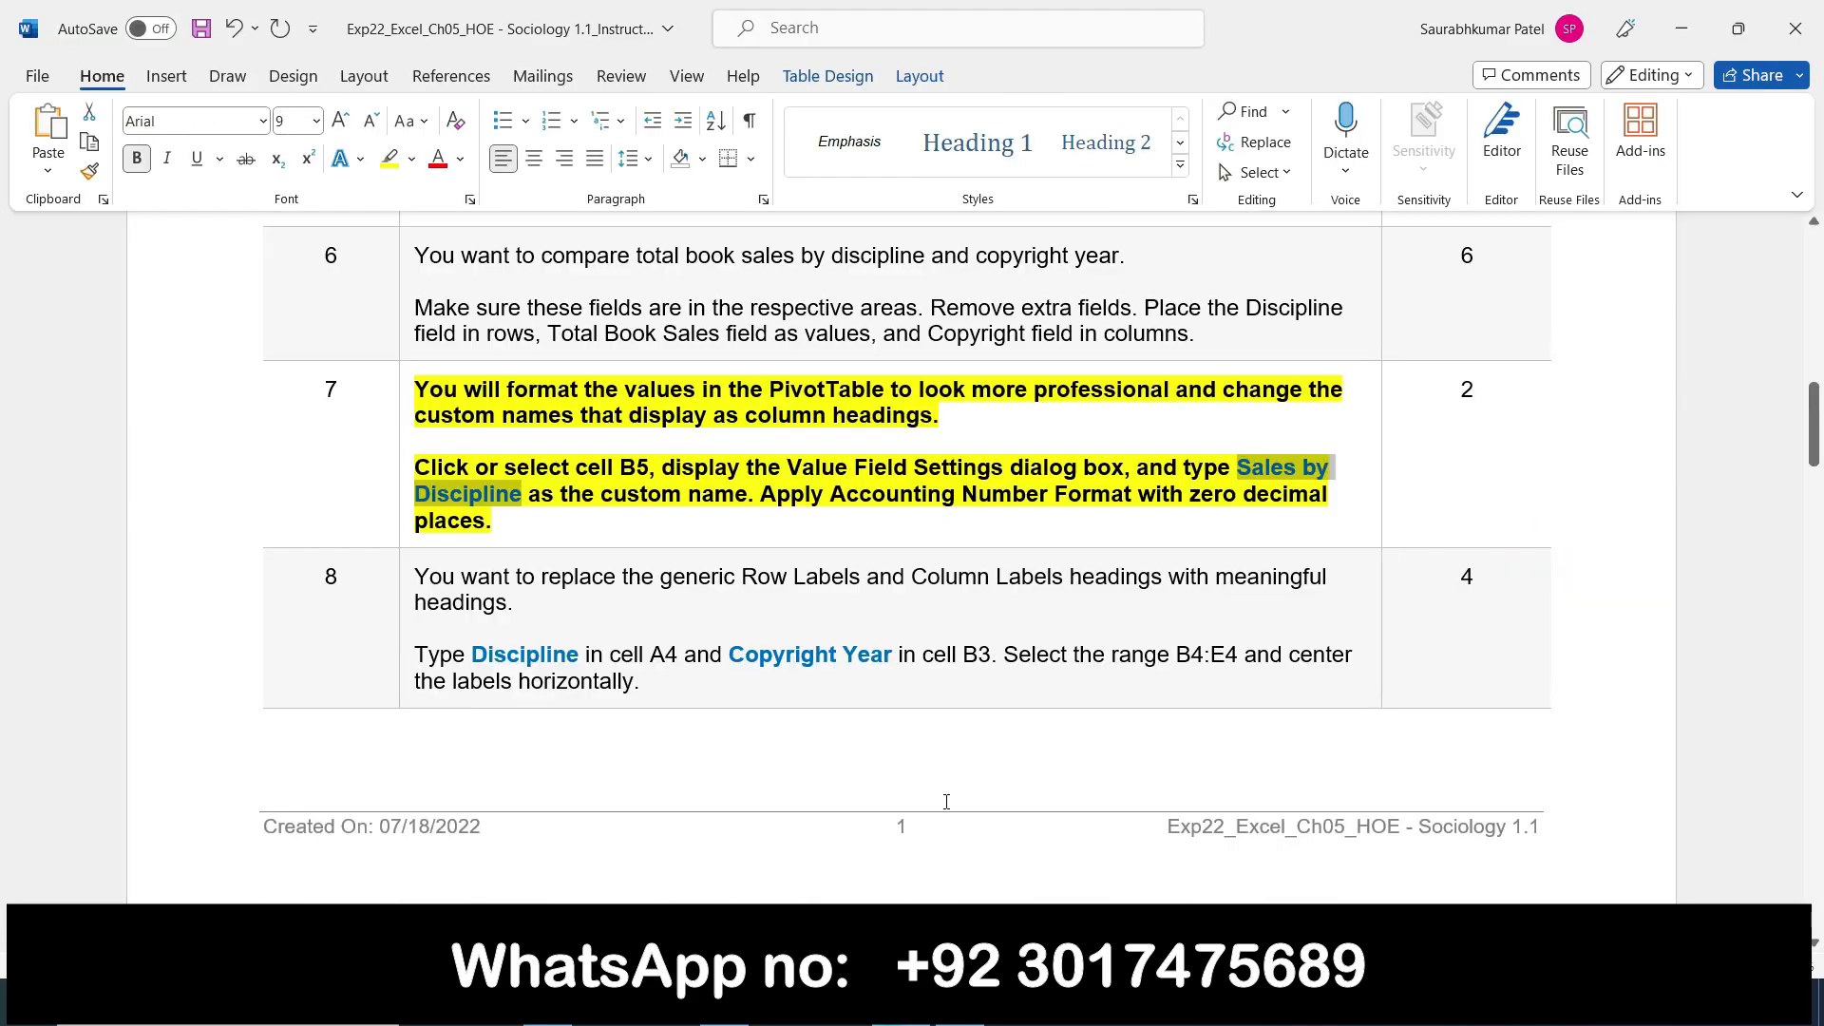
left_click(406, 402)
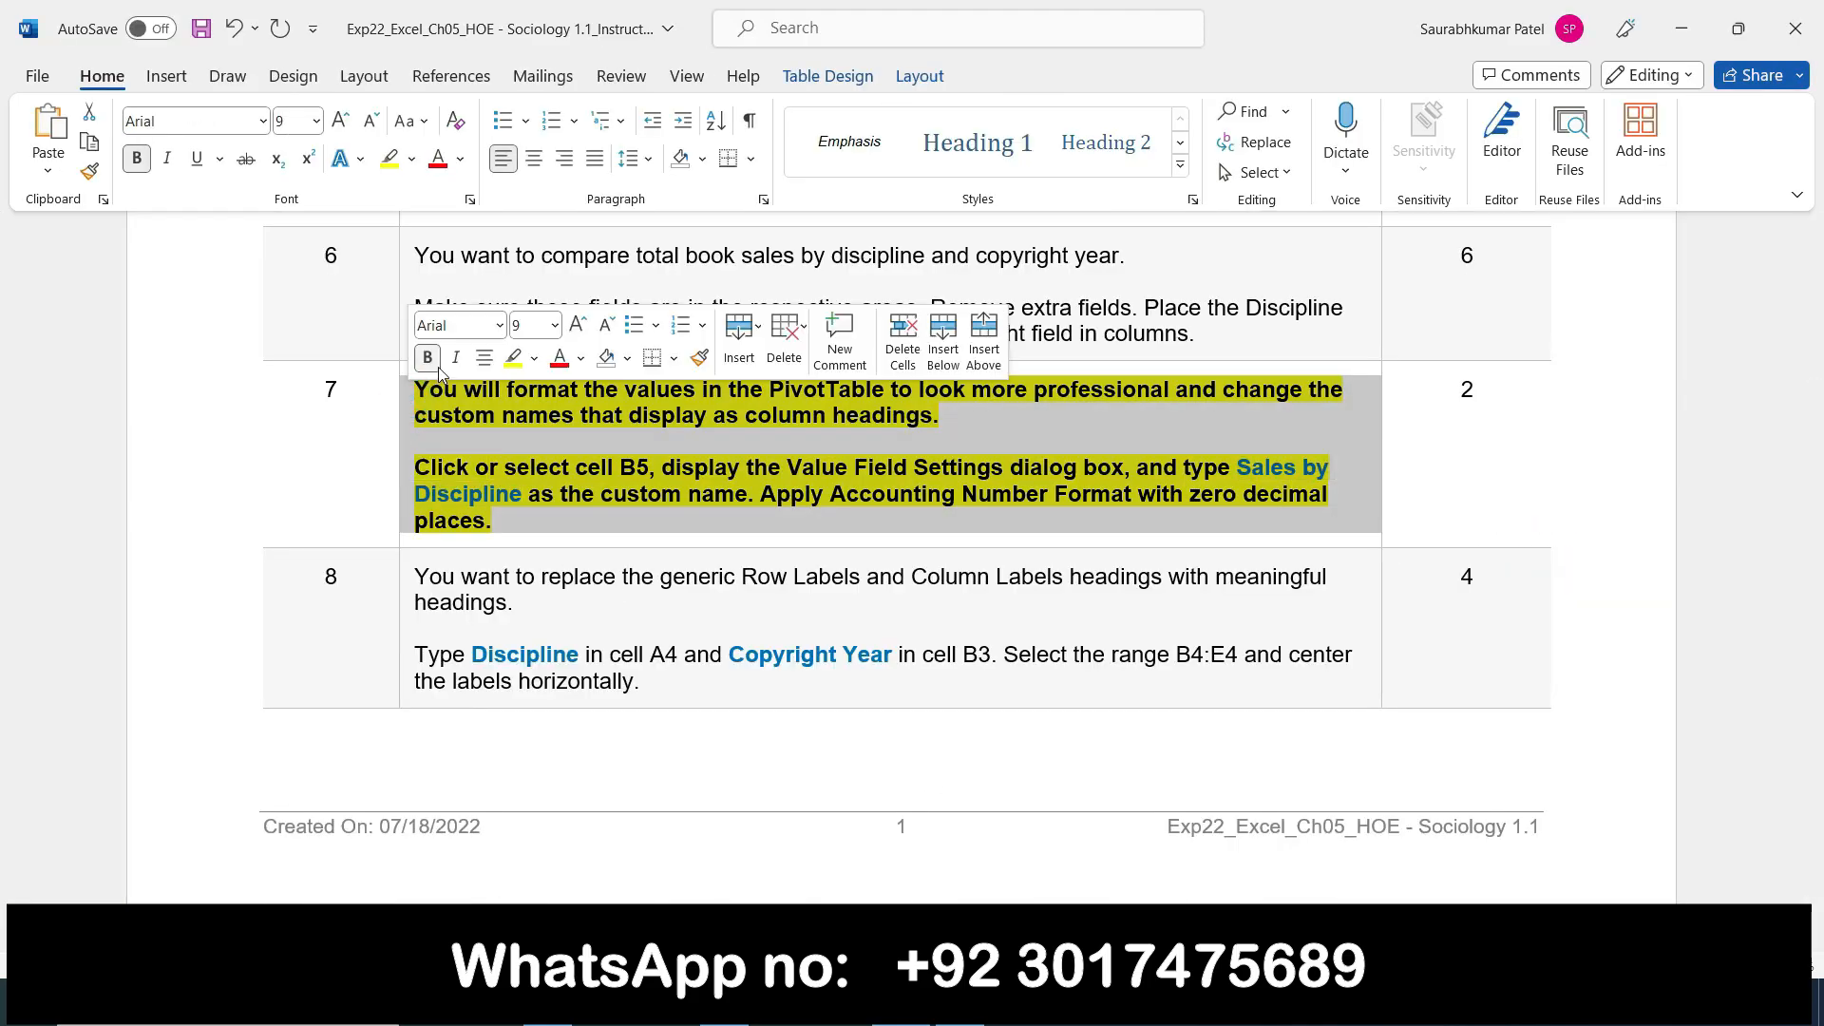
left_click(428, 357)
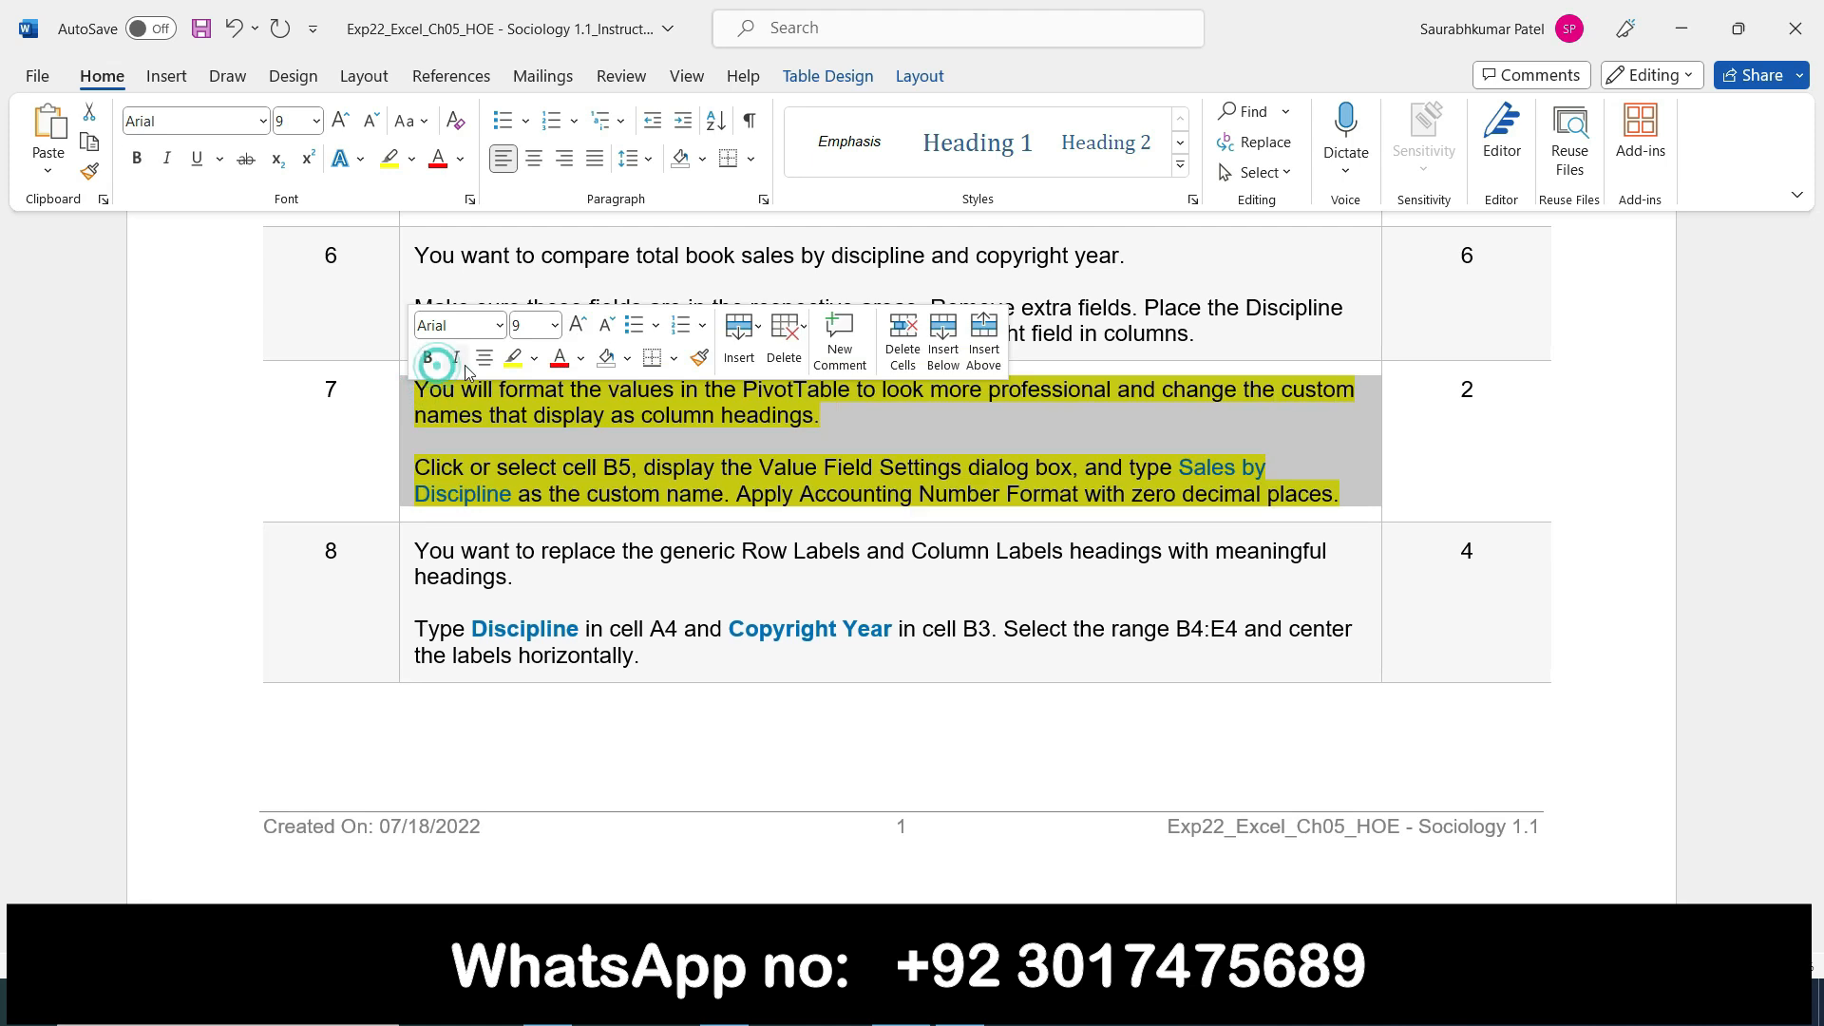
left_click(513, 357)
left_click(407, 547)
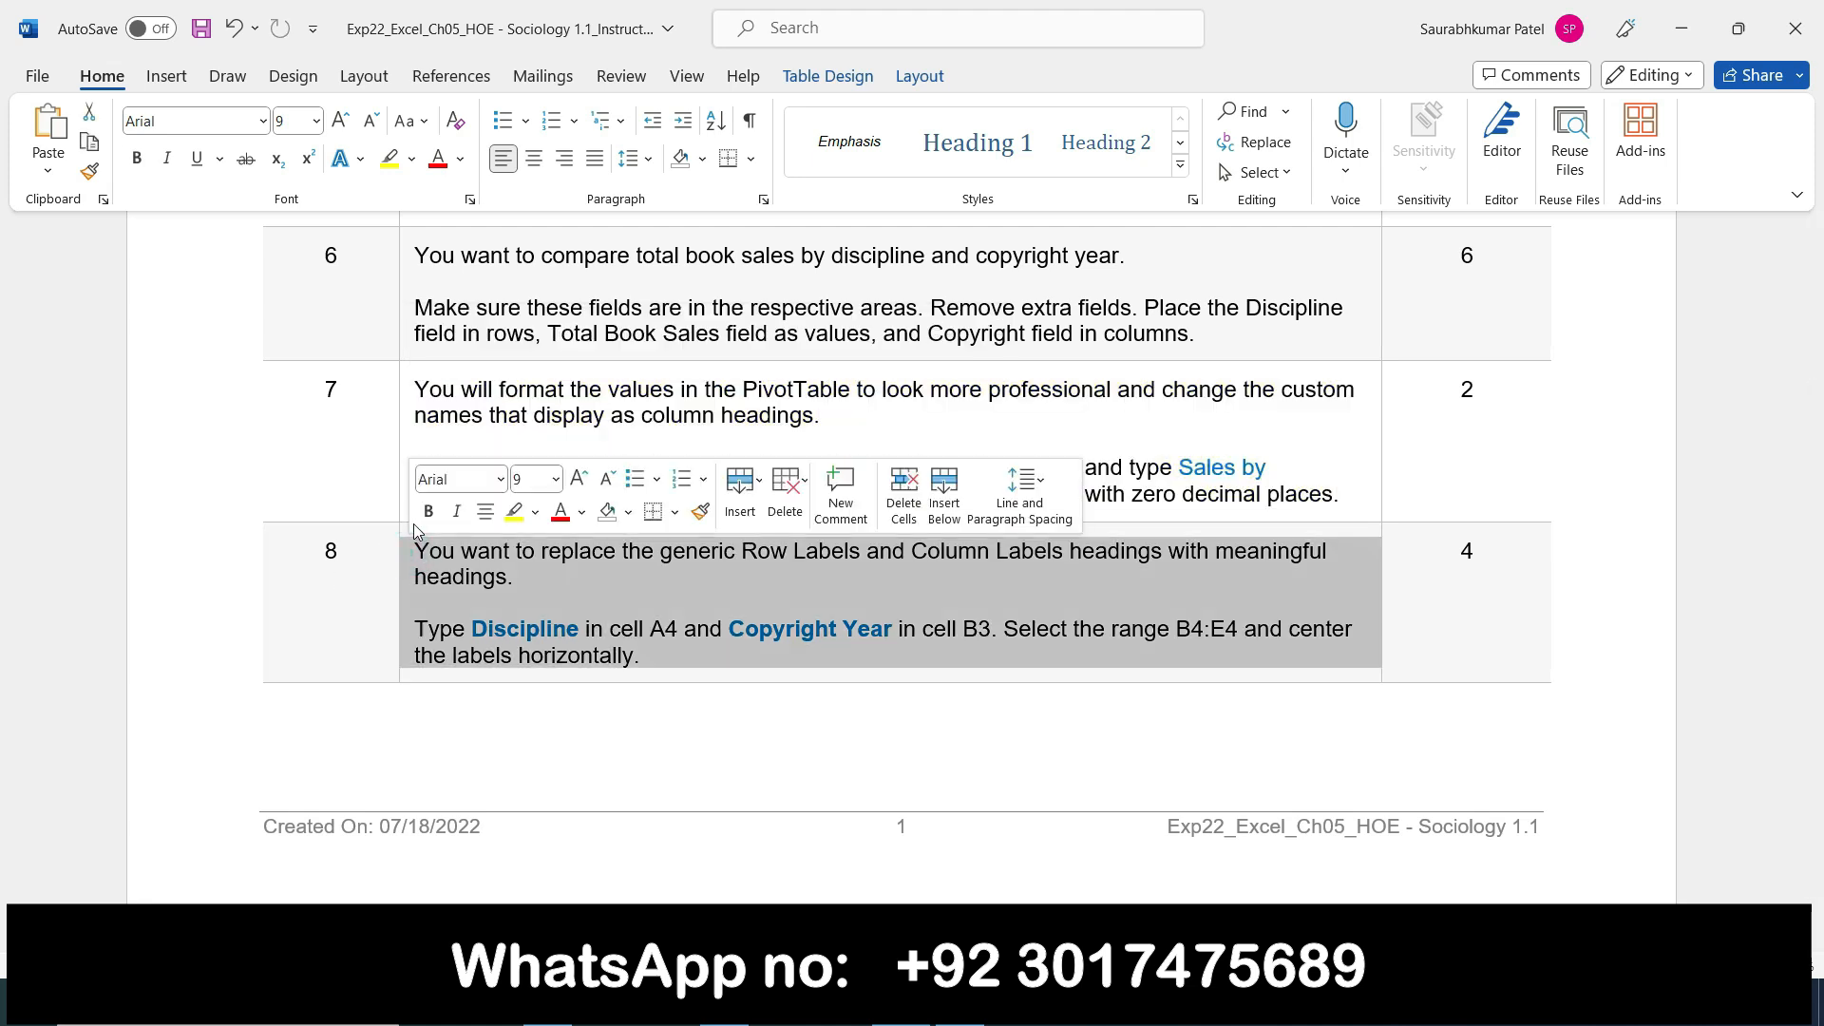
left_click(429, 511)
left_click(514, 511)
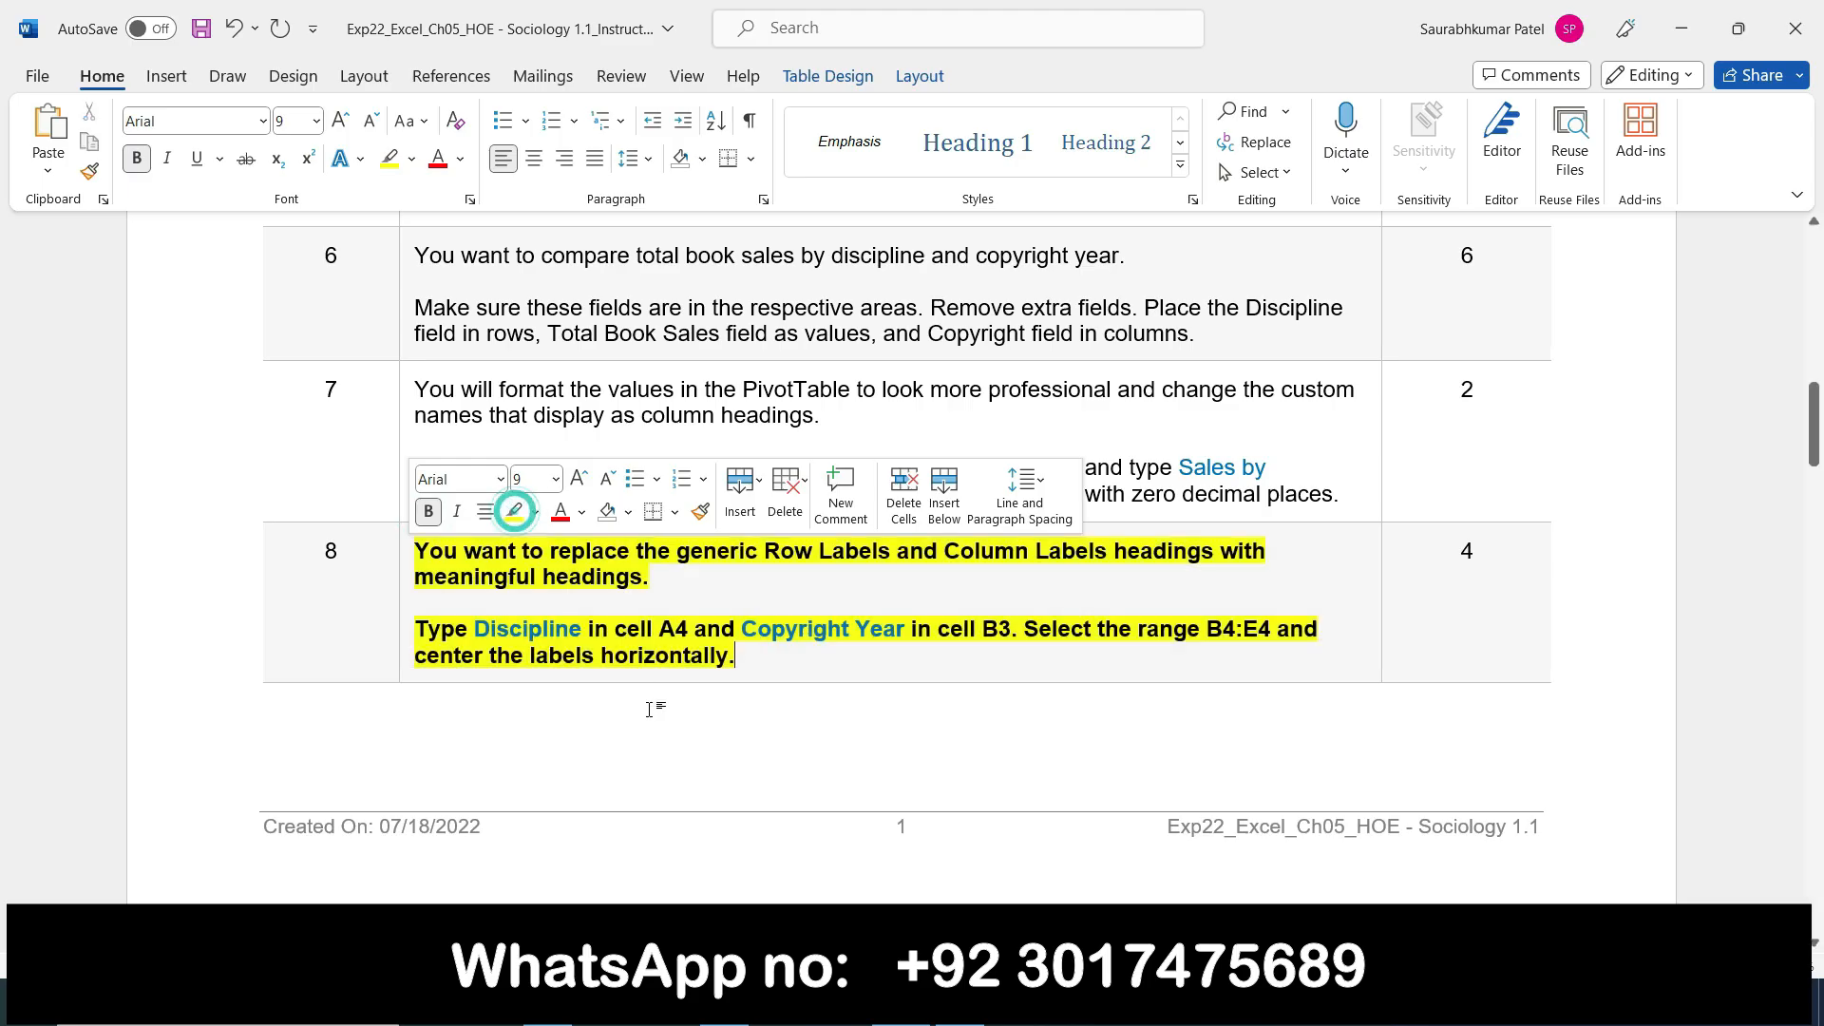
Copy Discipline from step 8 in Word and enter it in cell A5 of the PivotTable in Excel
scroll(786, 665, "down", 3)
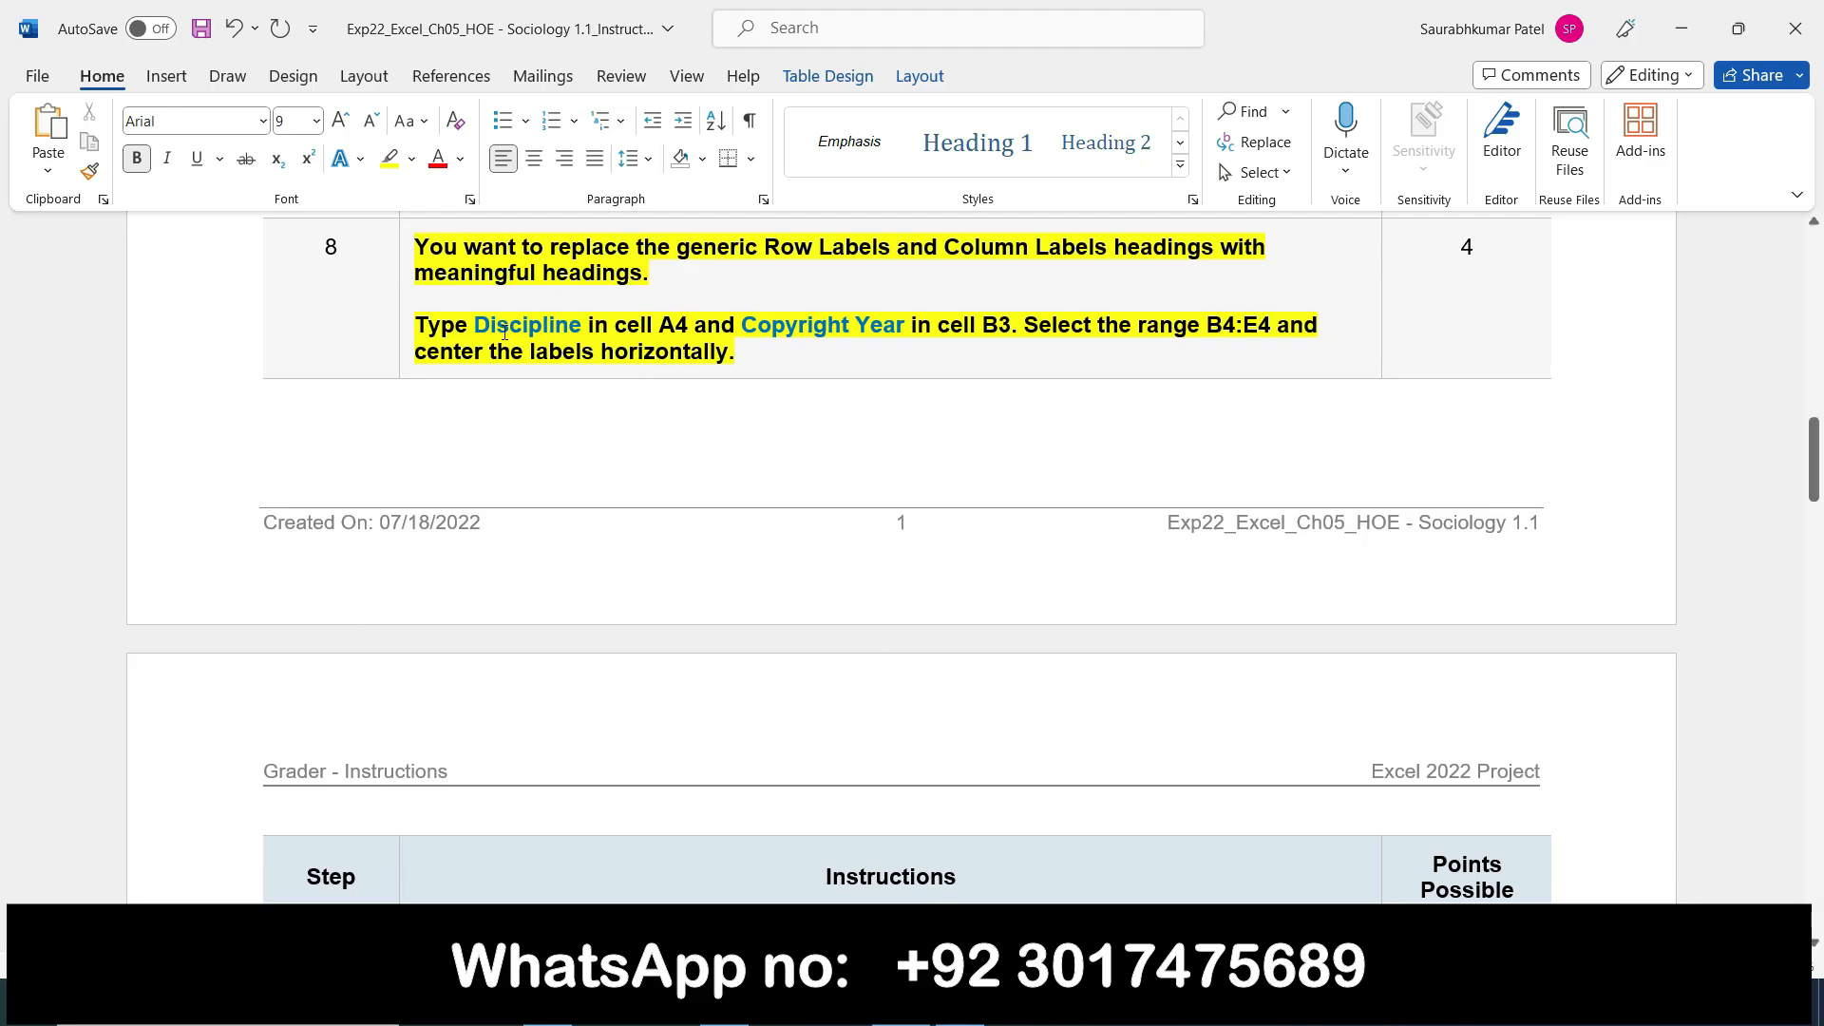
left_click_drag(476, 323, 584, 330)
key("ctrl+c")
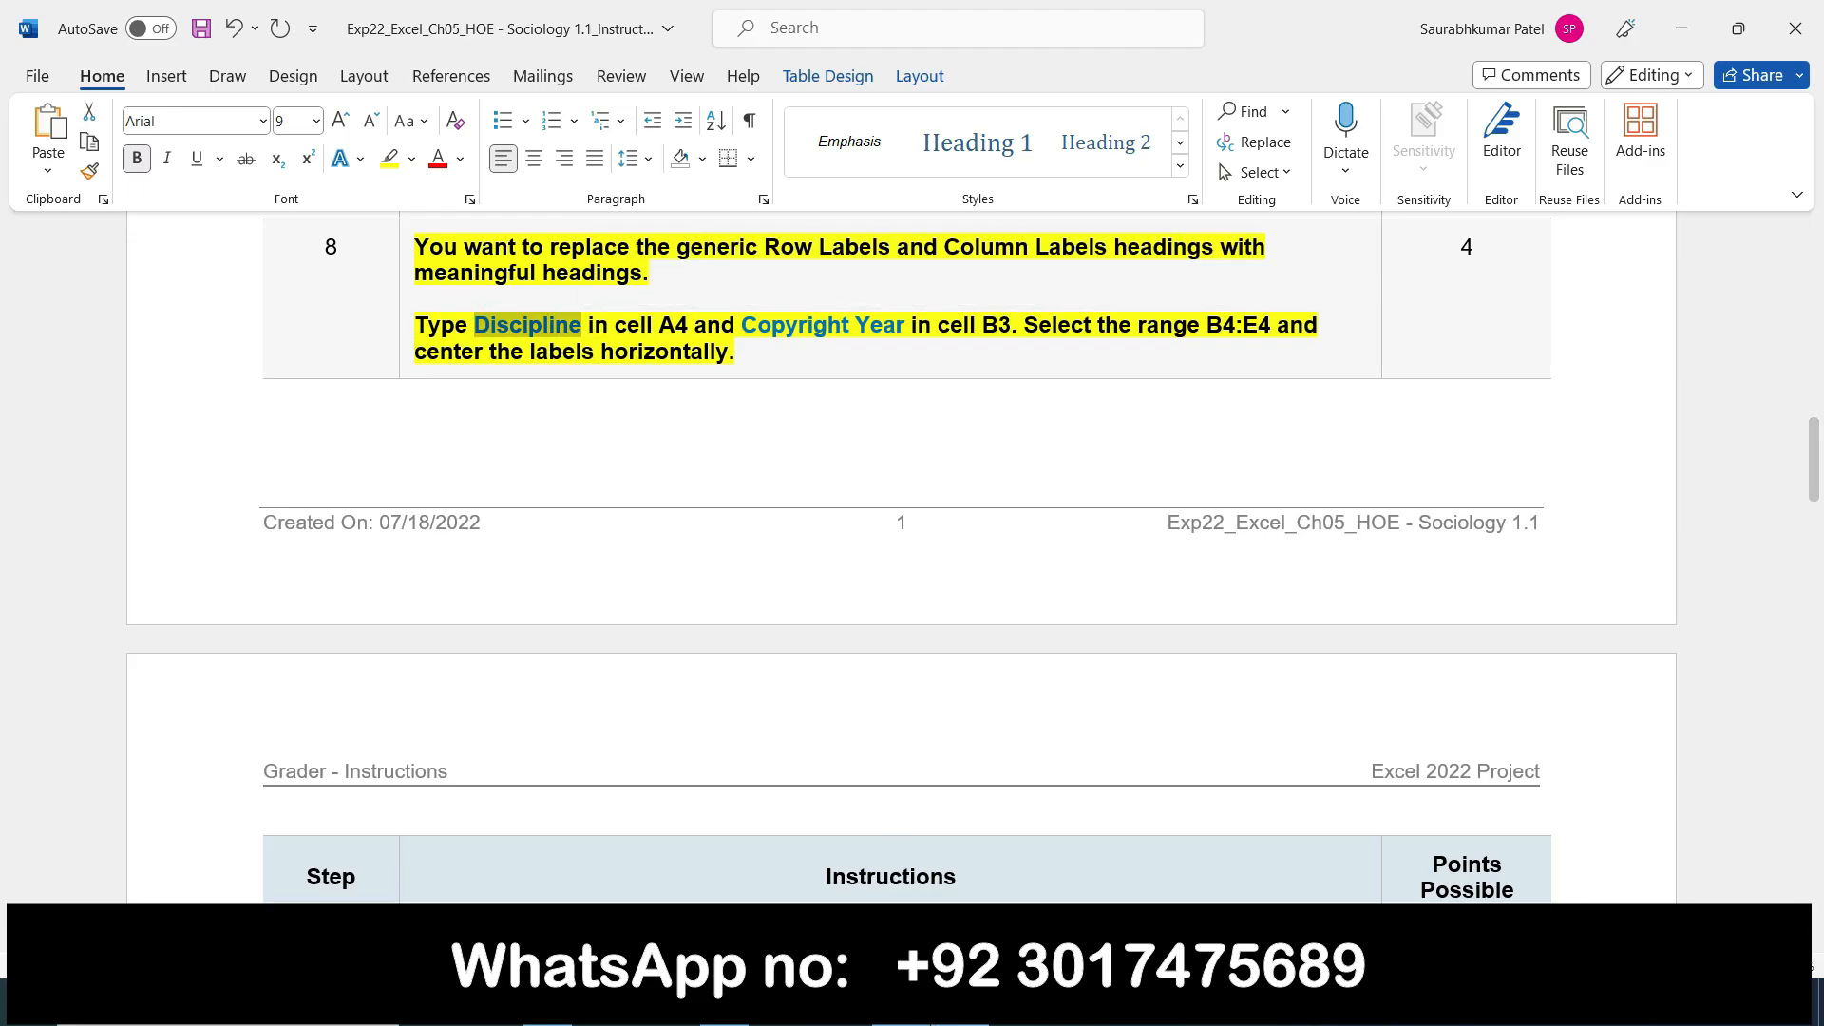
left_click(960, 1003)
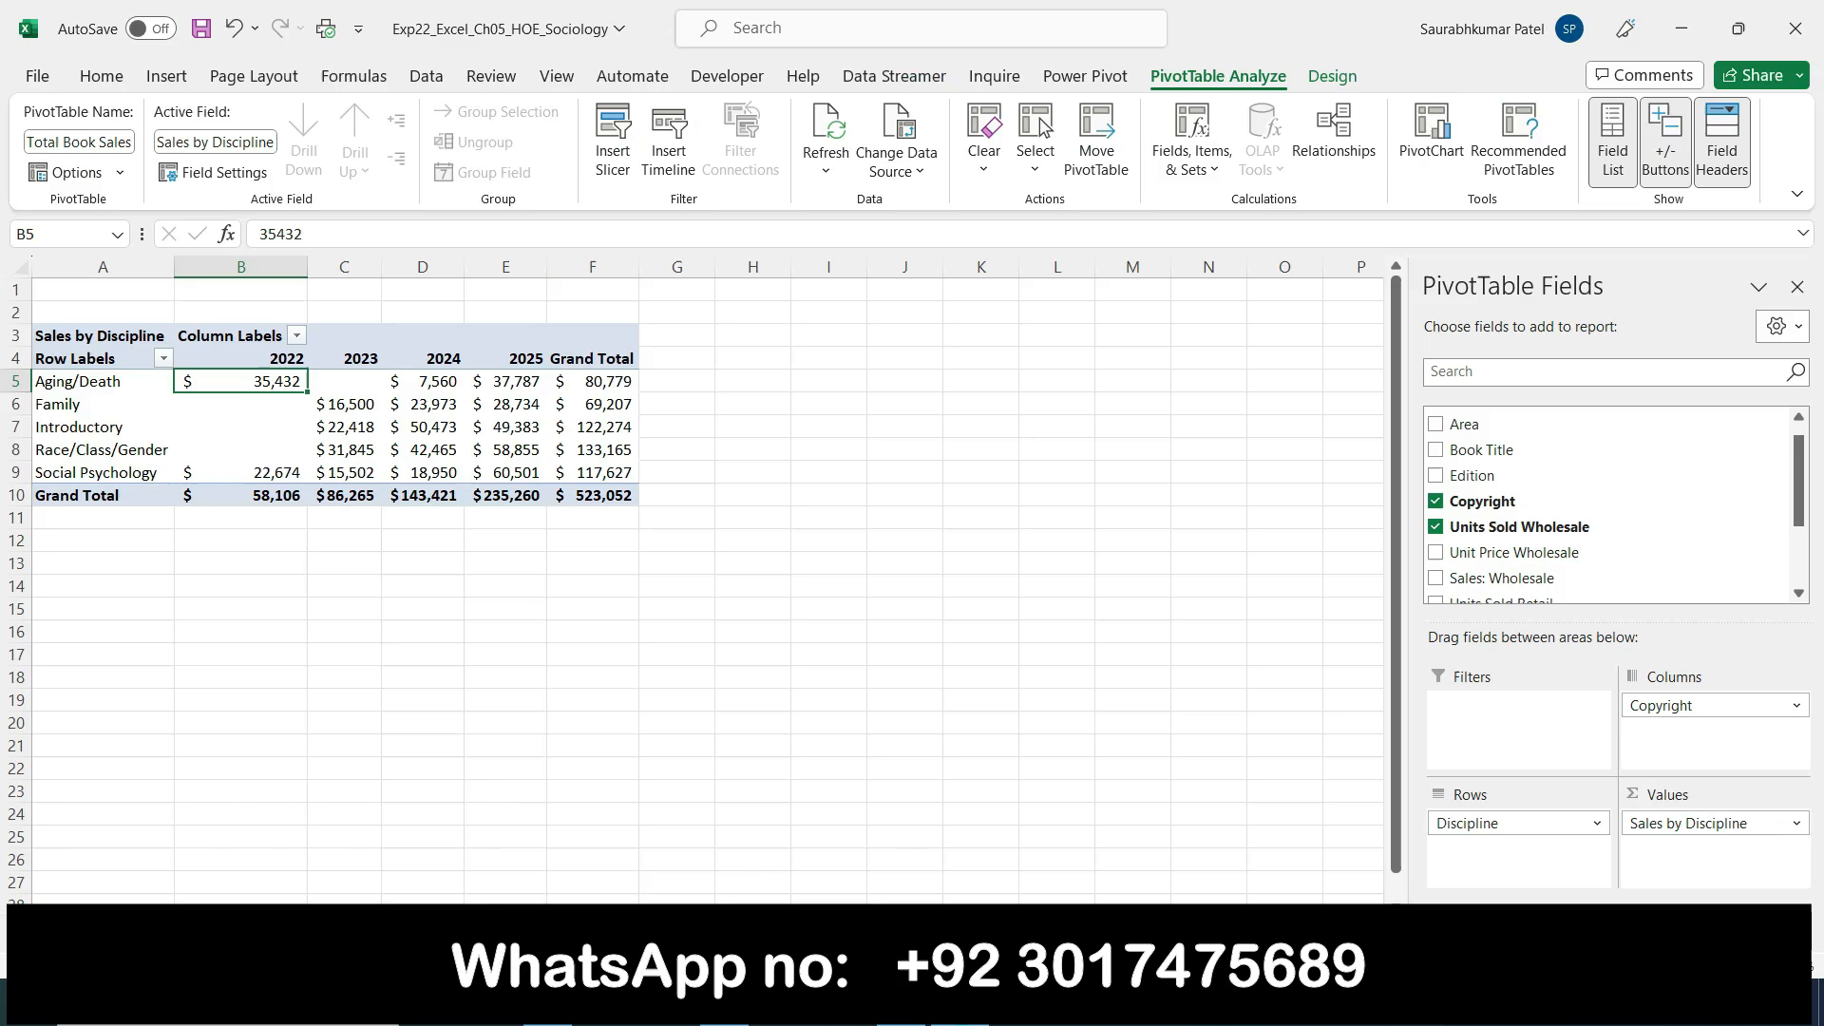
left_click(62, 381)
left_click_drag(373, 234, 265, 219)
type("Discipline")
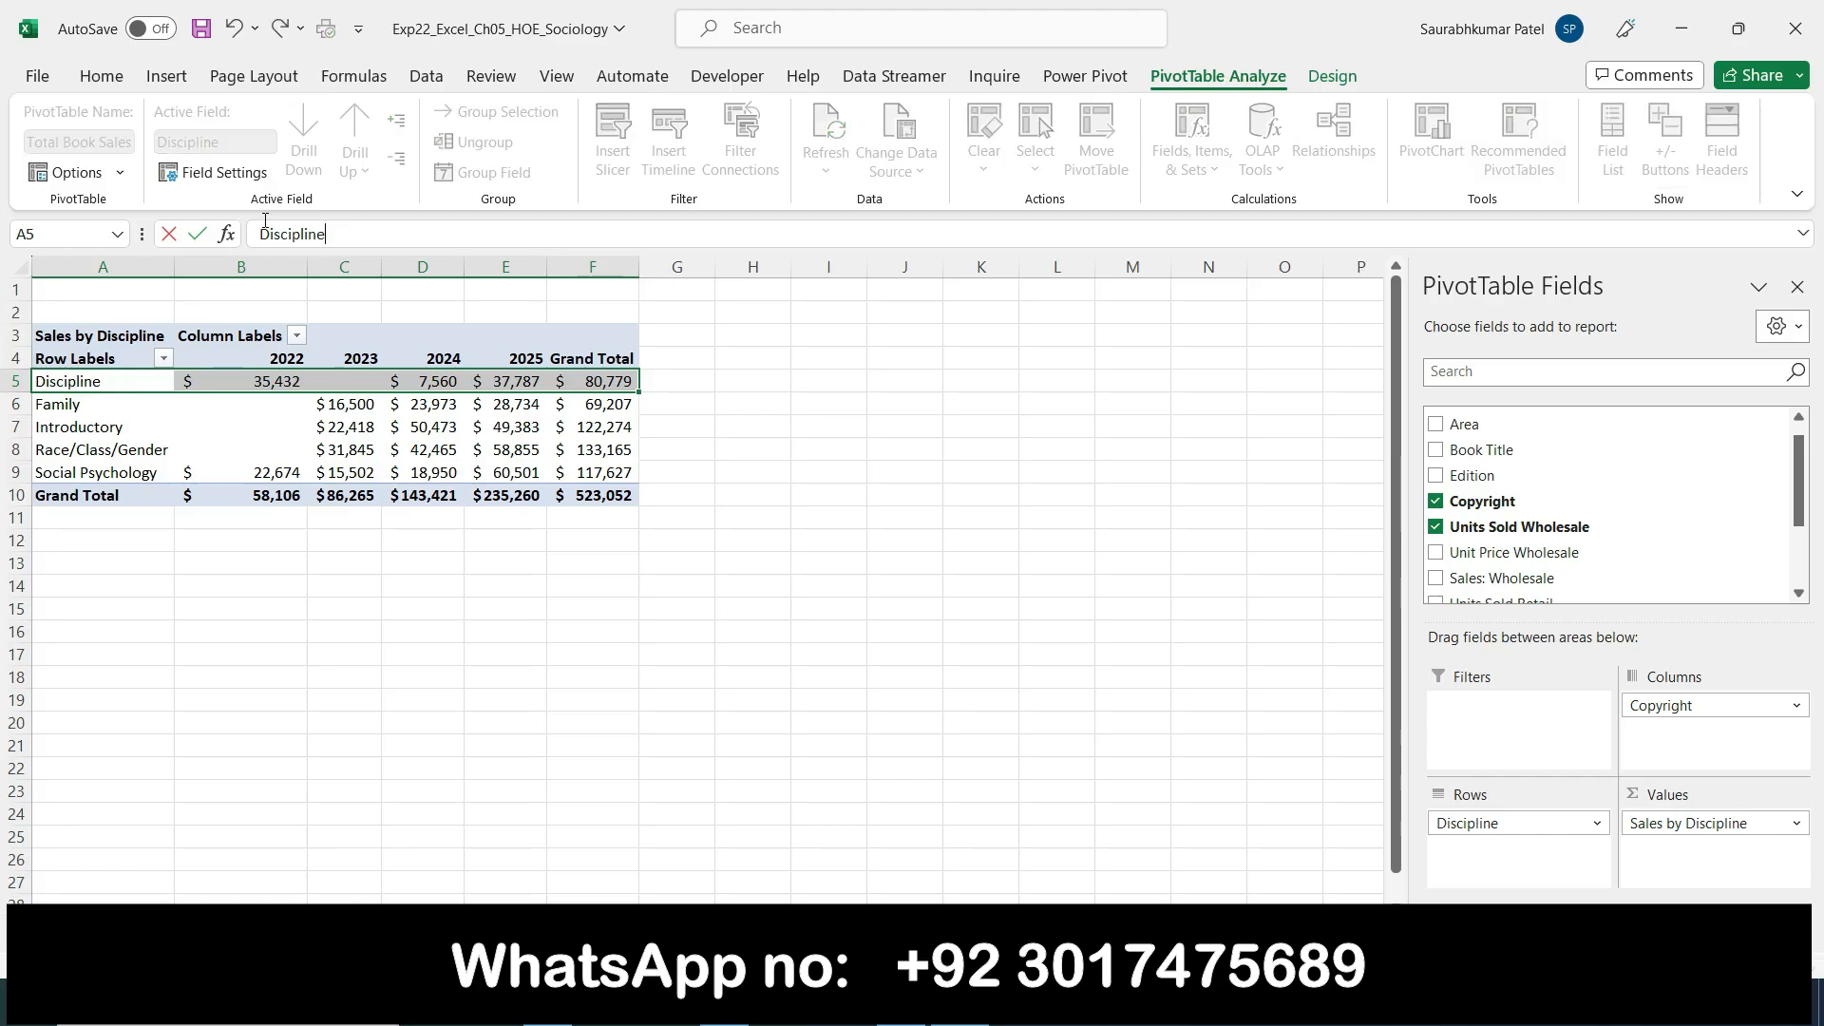
key("Tab")
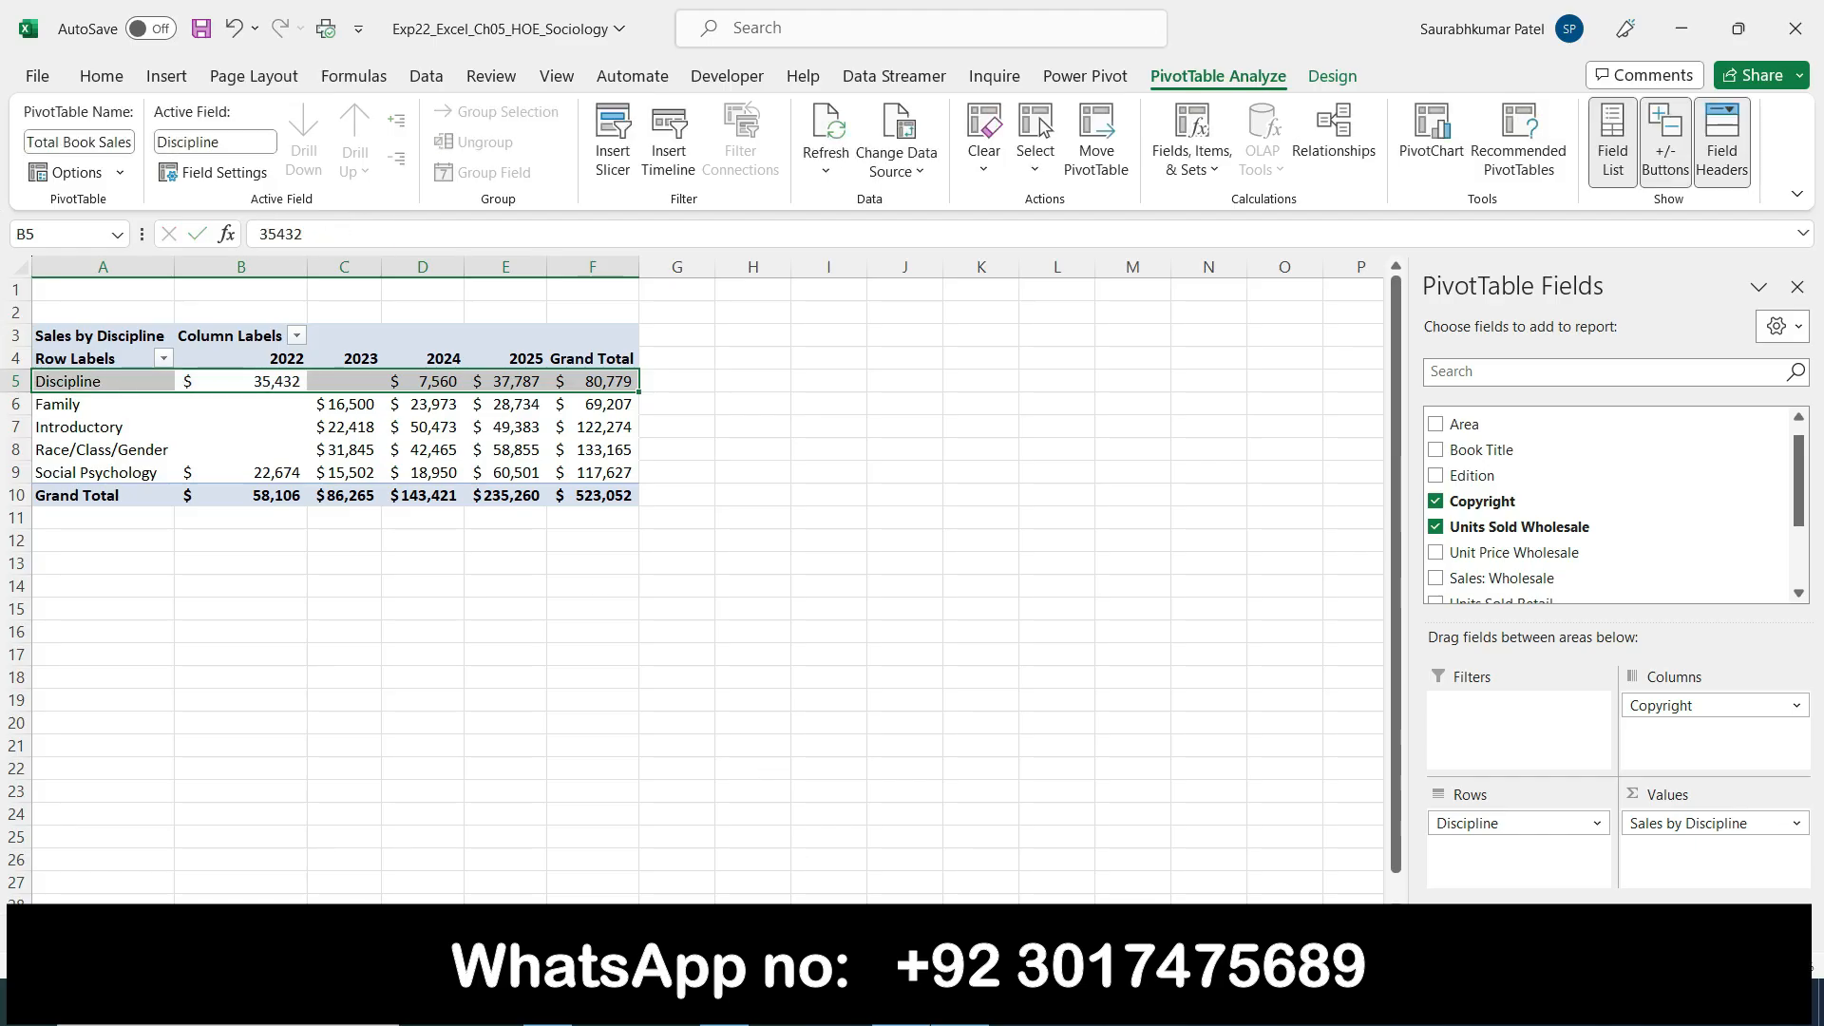
Select Copyright Year in step 8 in Word, undo the accidental paste over it, and return to Excel with the heading copied
key("alt+Tab")
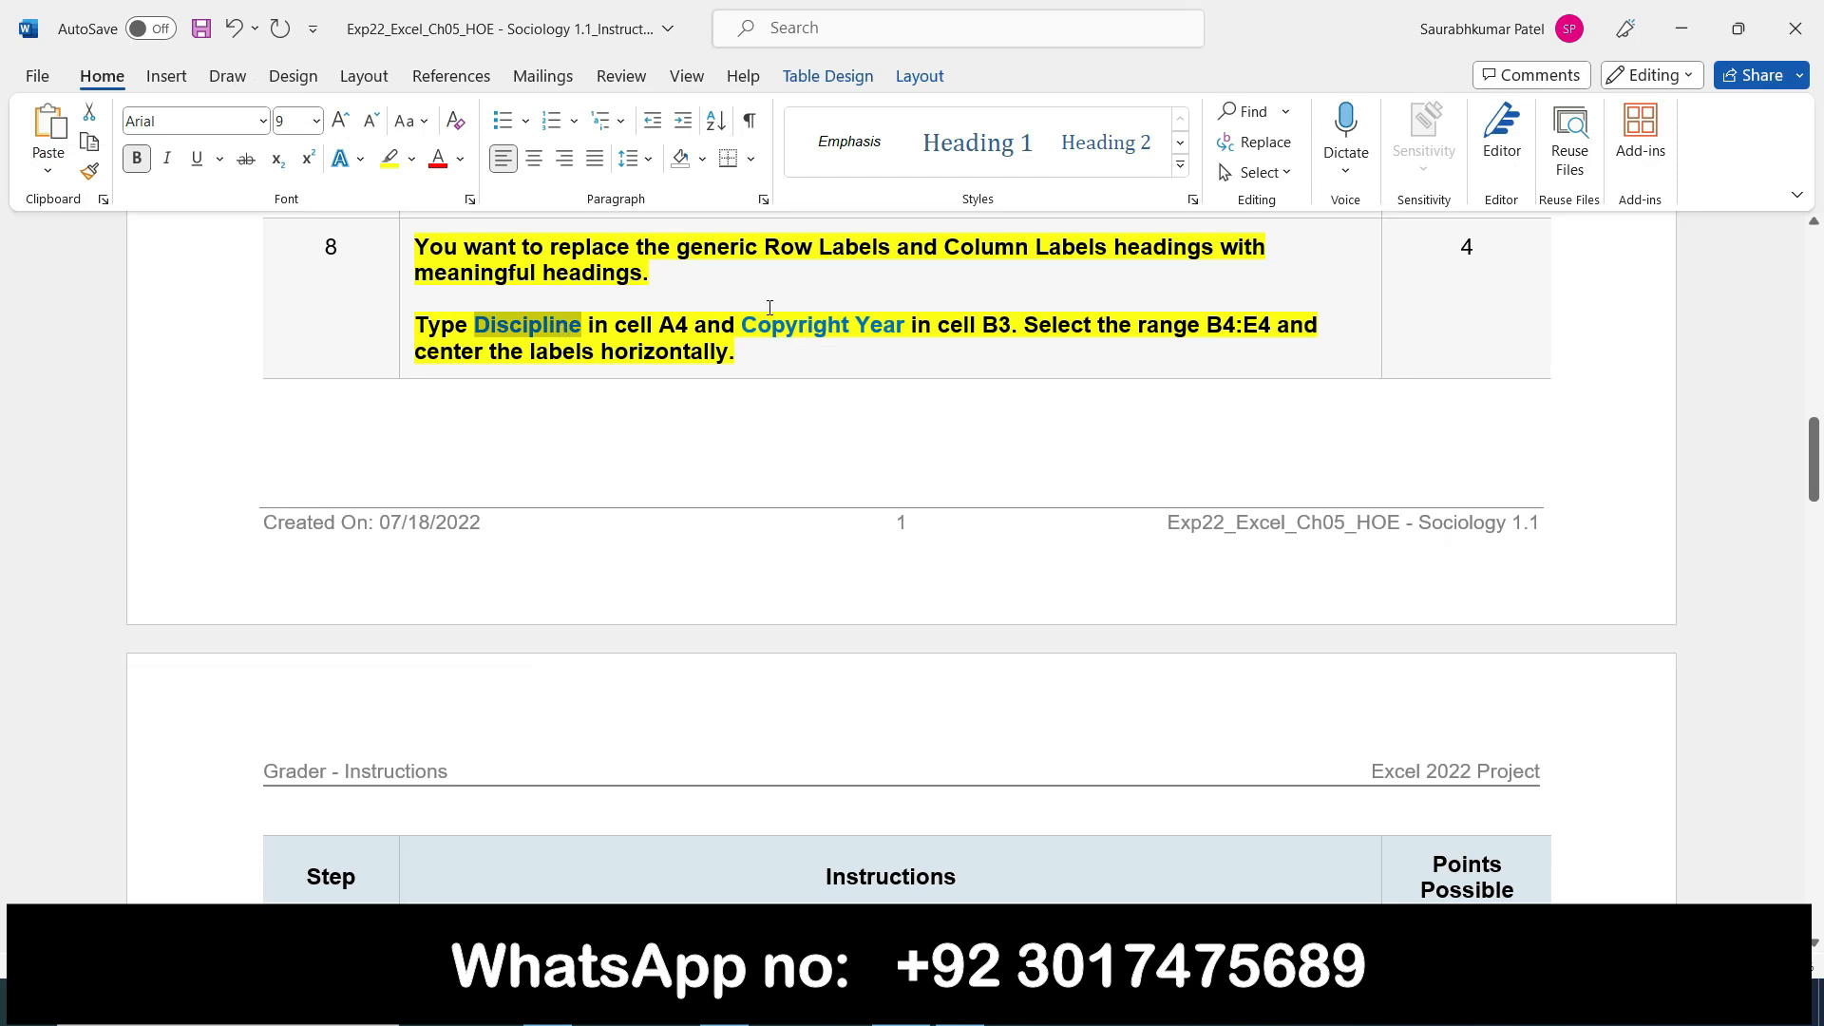
left_click_drag(745, 325, 872, 336)
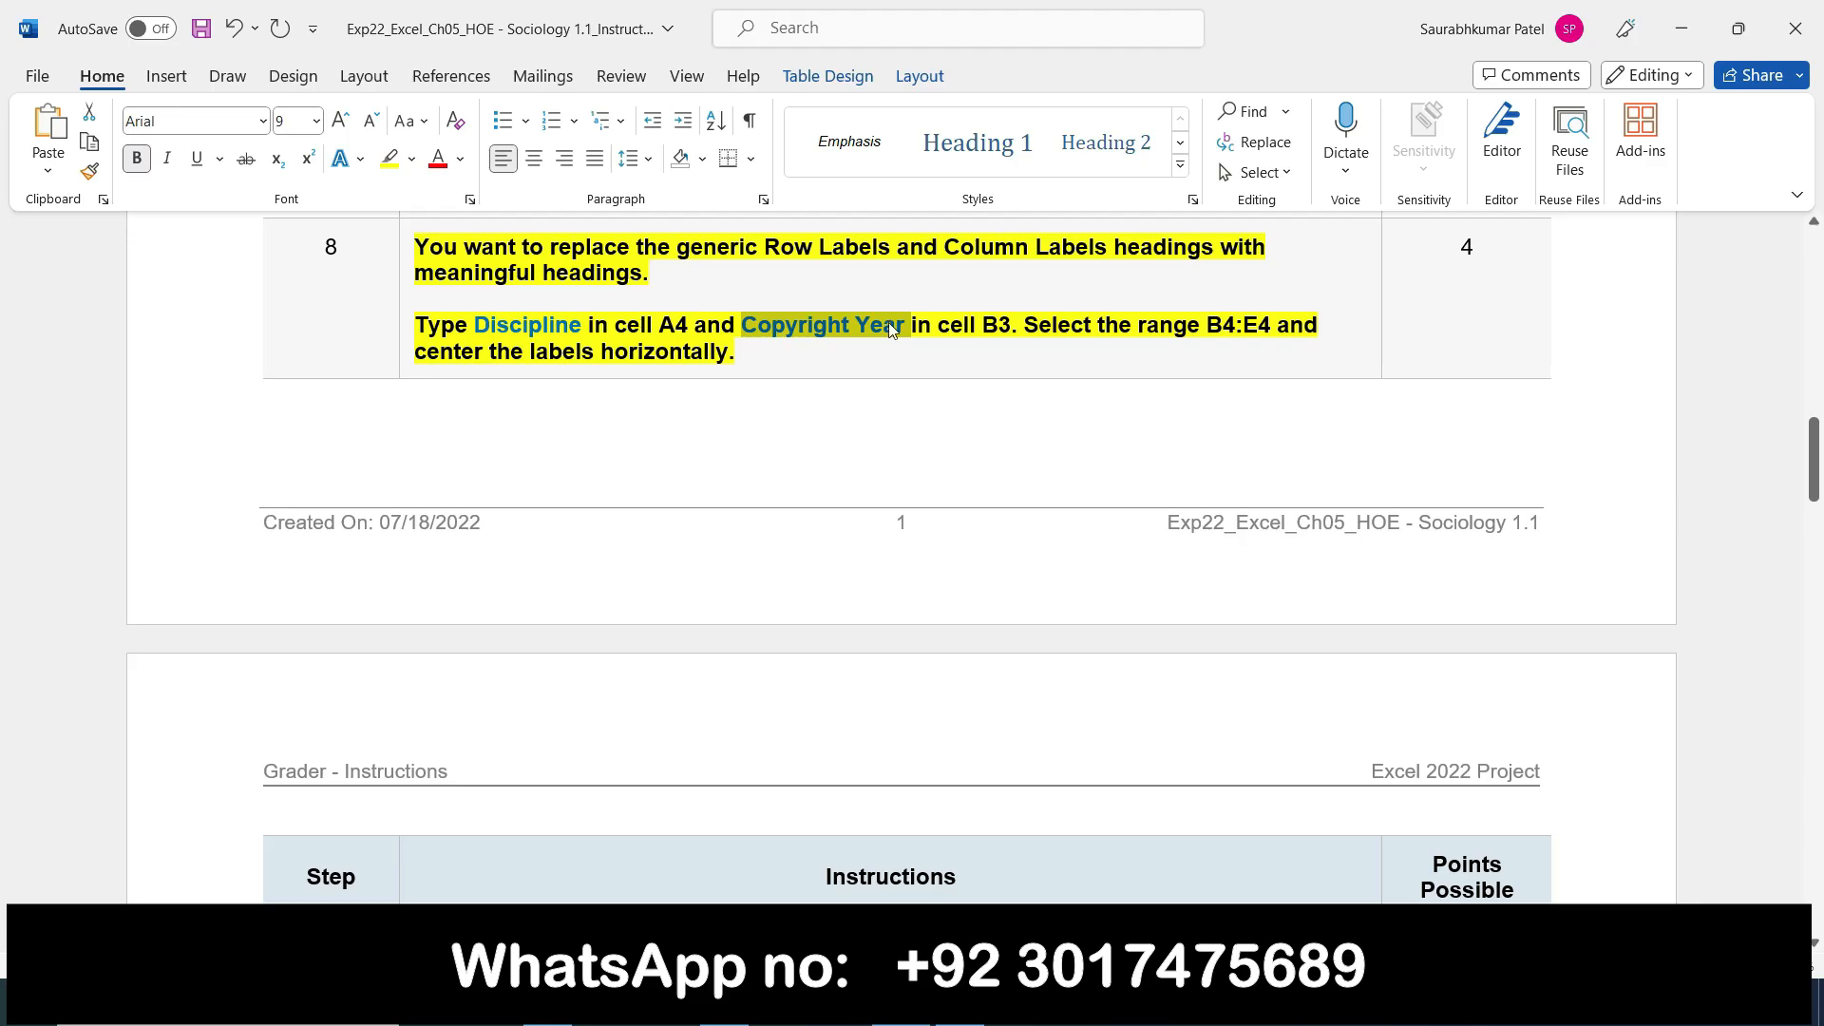
key("ctrl+v")
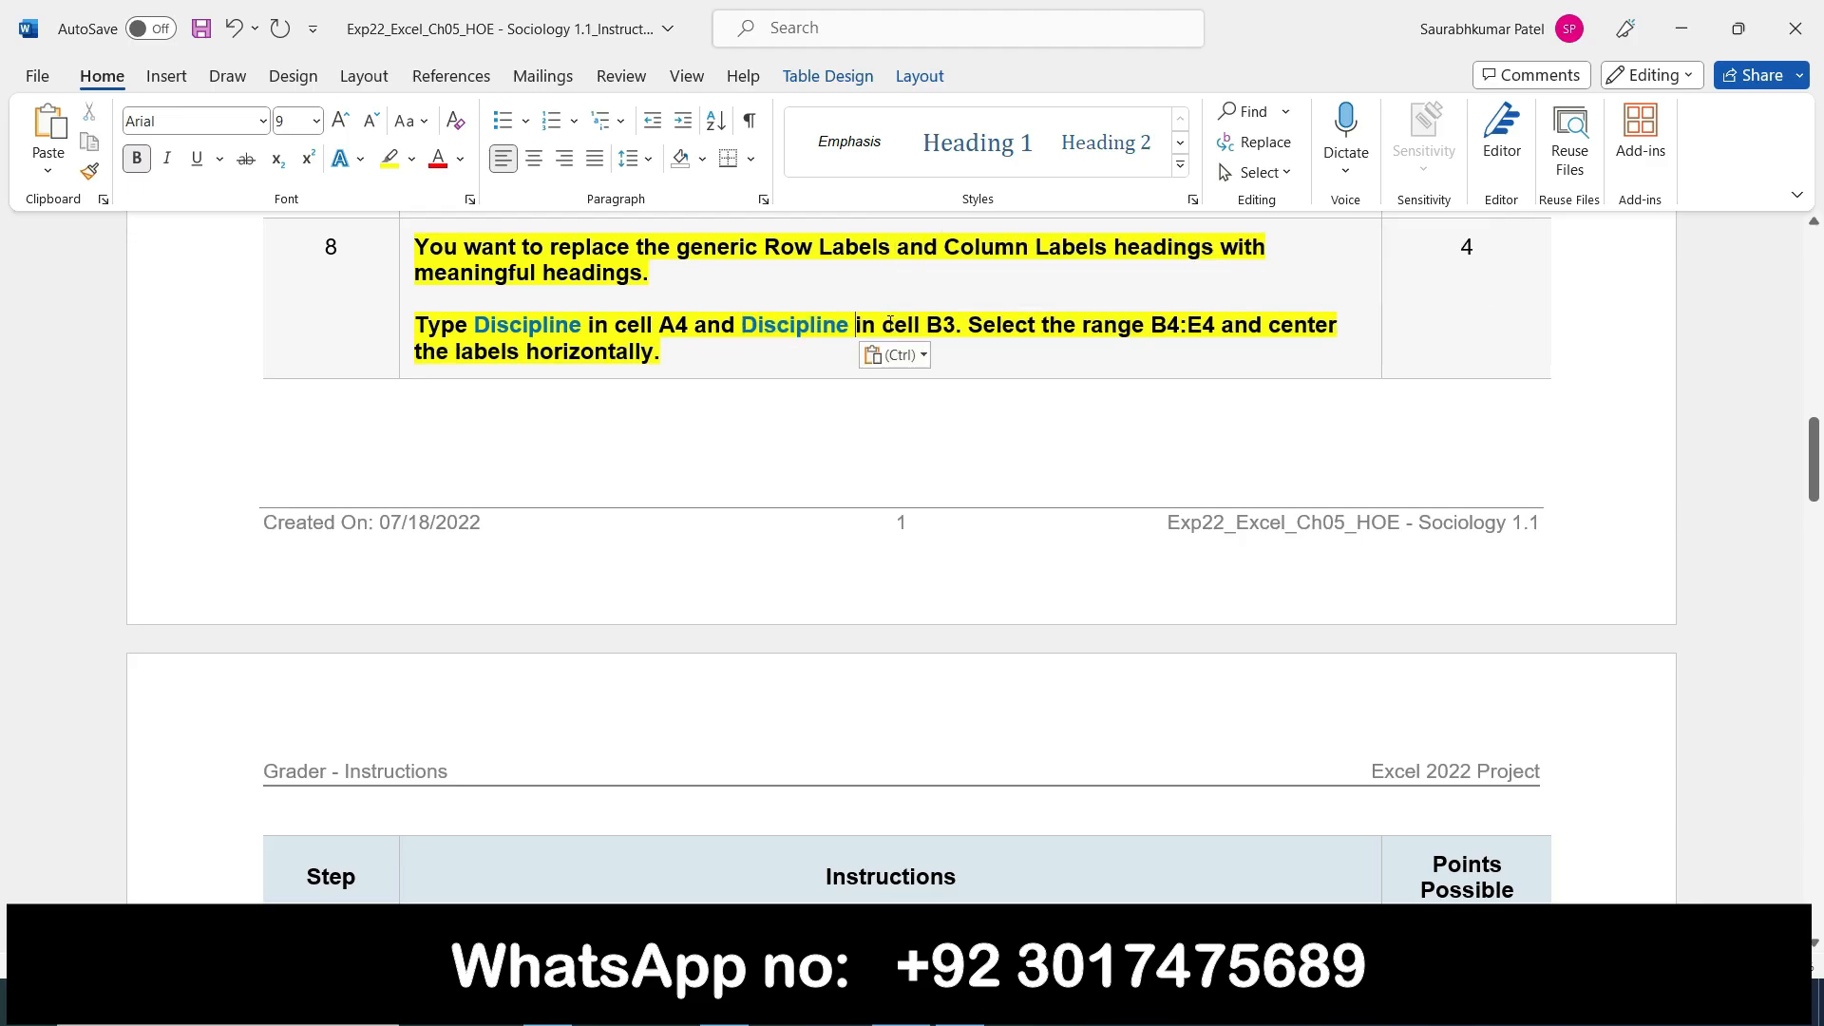
key("ctrl+z")
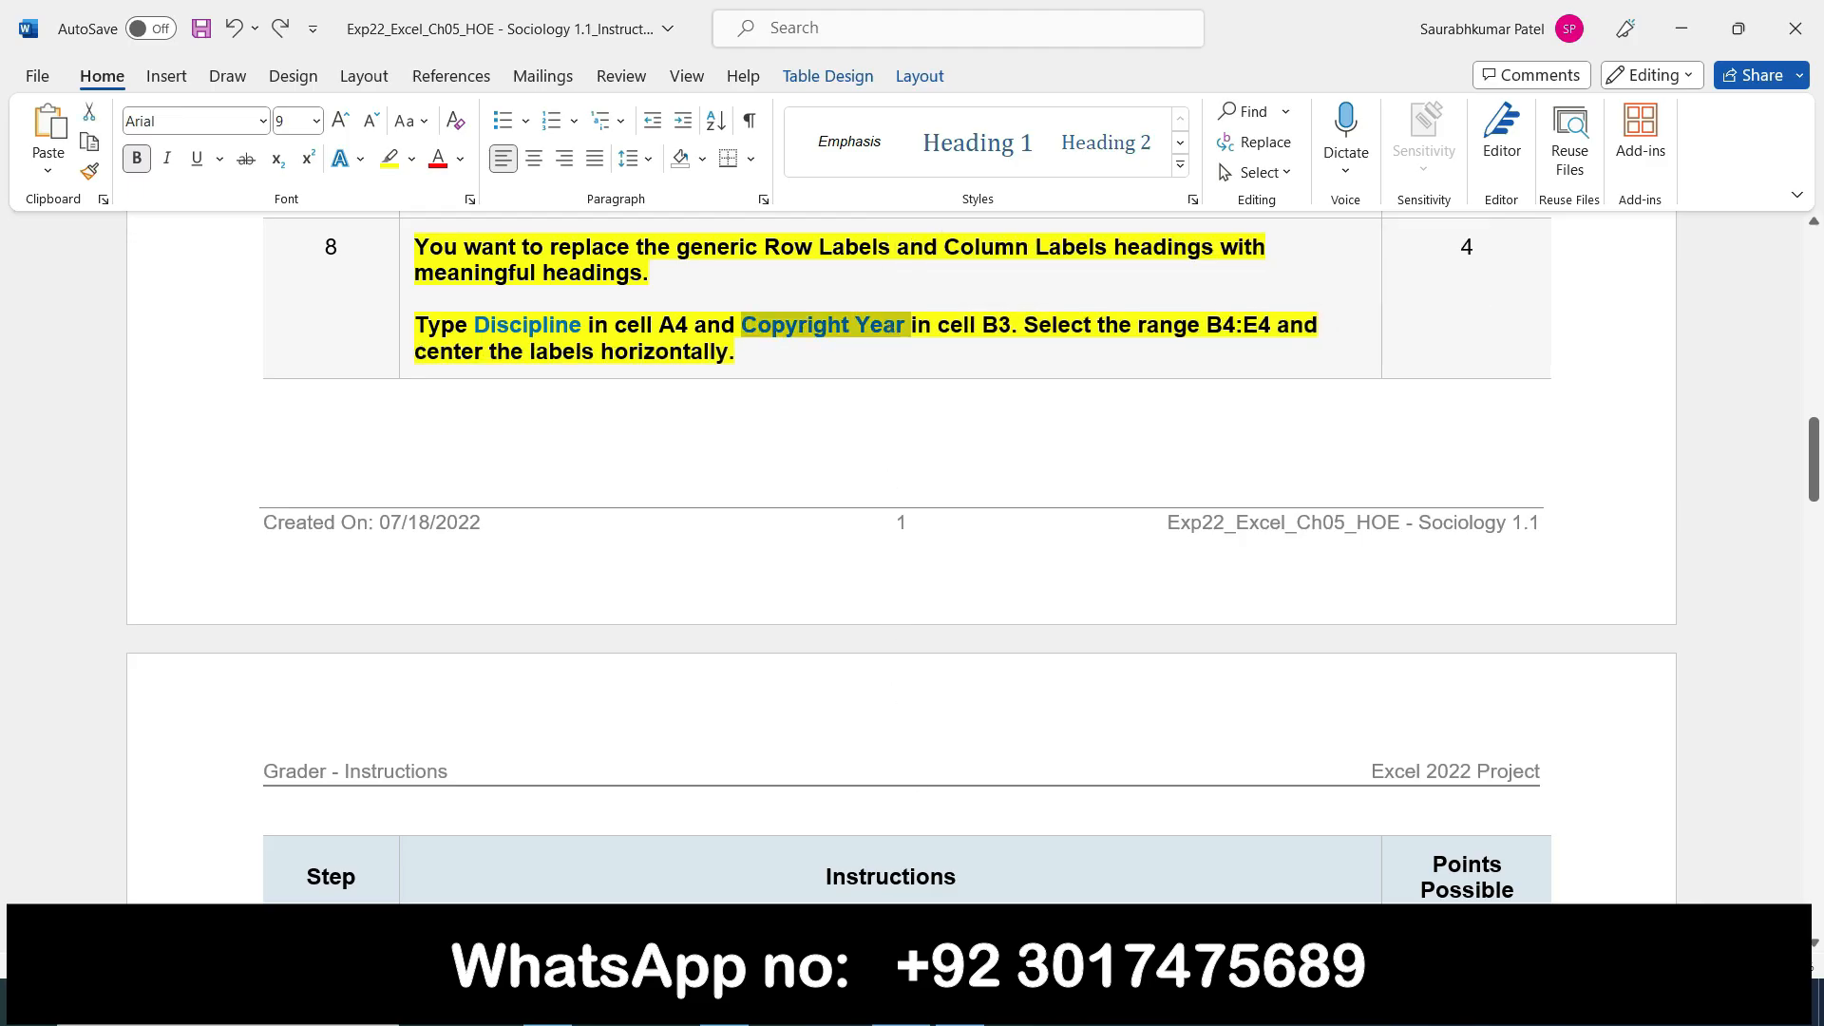
left_click(959, 1002)
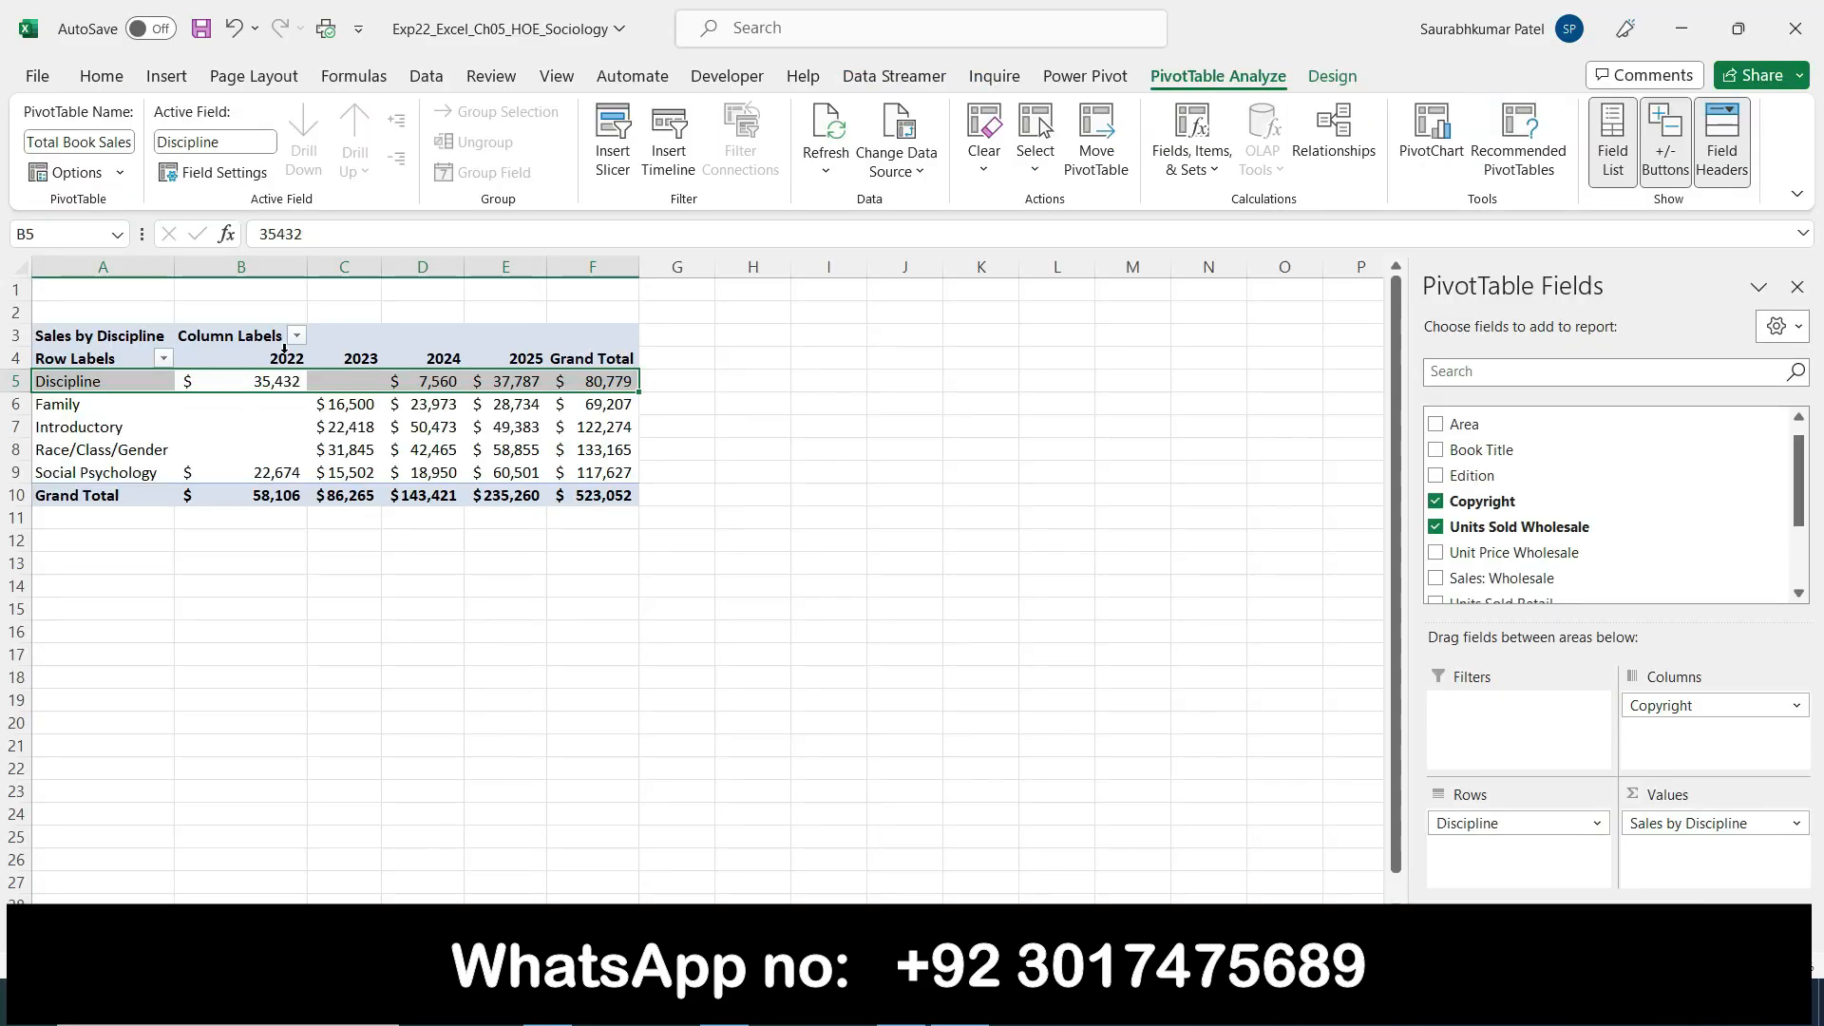
Recheck the target cells in step 8 in Word and undo the Discipline entry in cell A5 in Excel
left_click(241, 388)
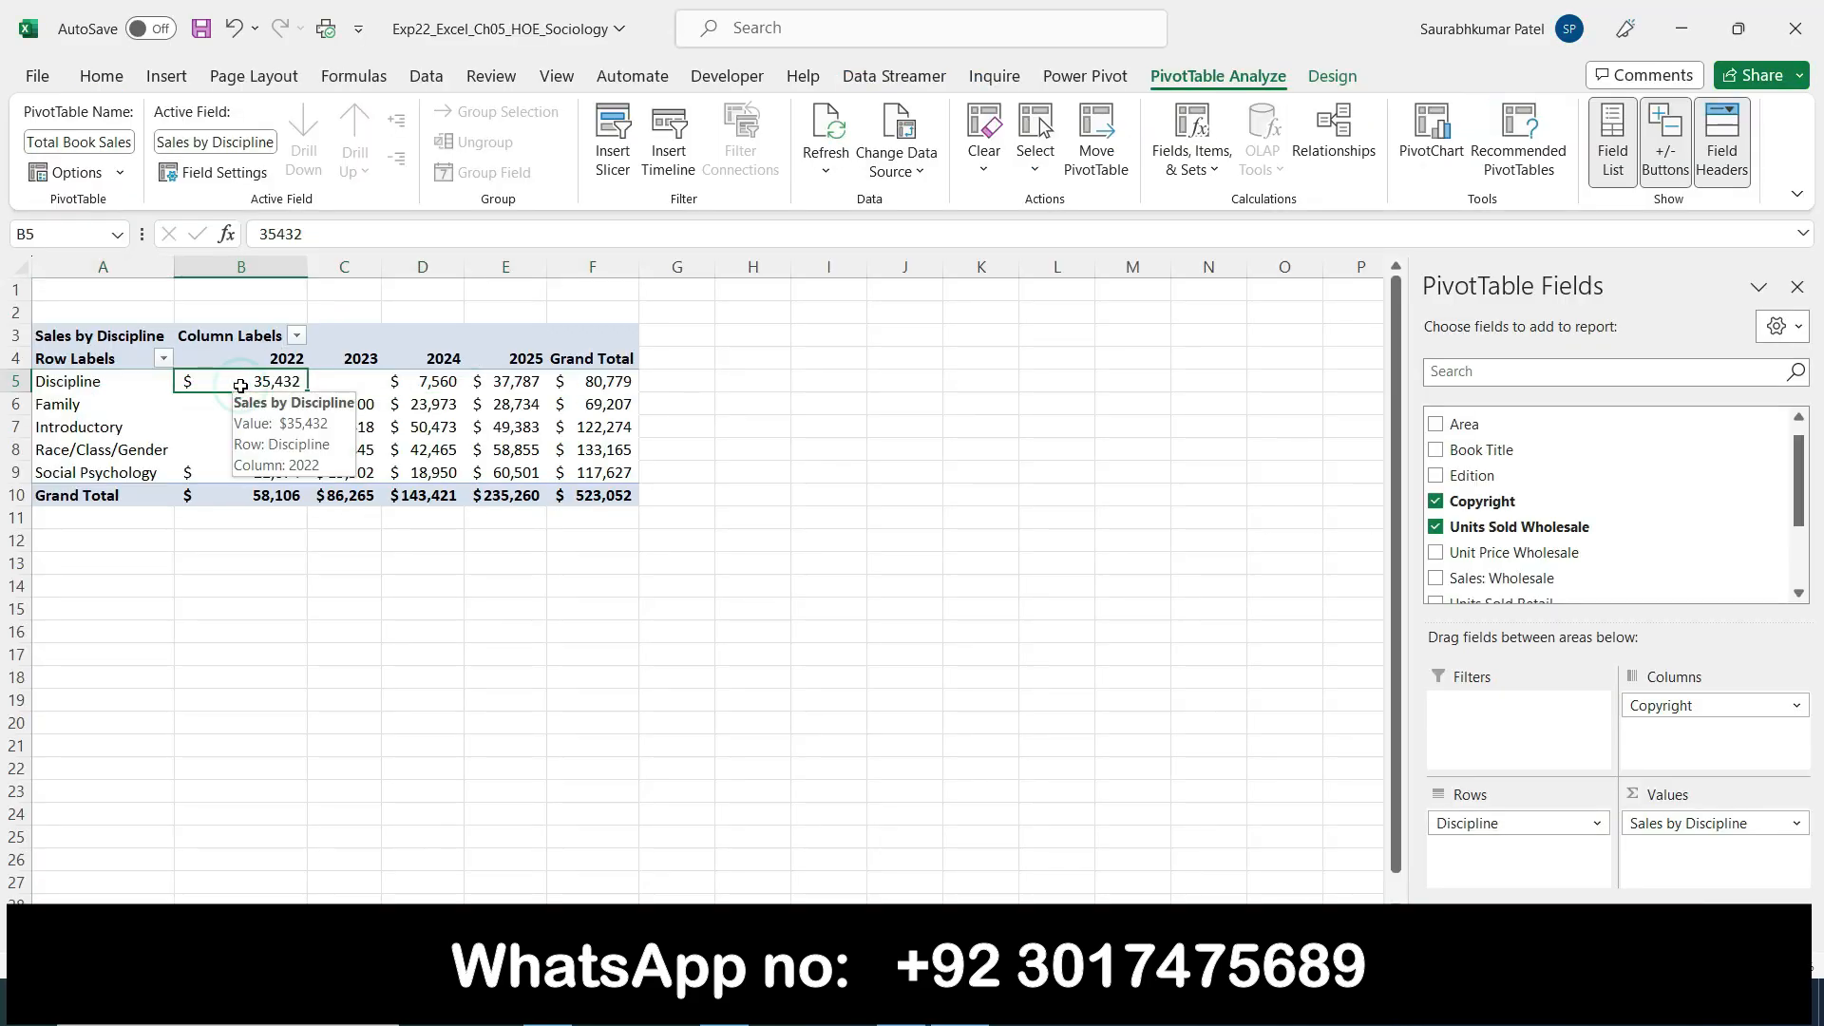
left_click(242, 339)
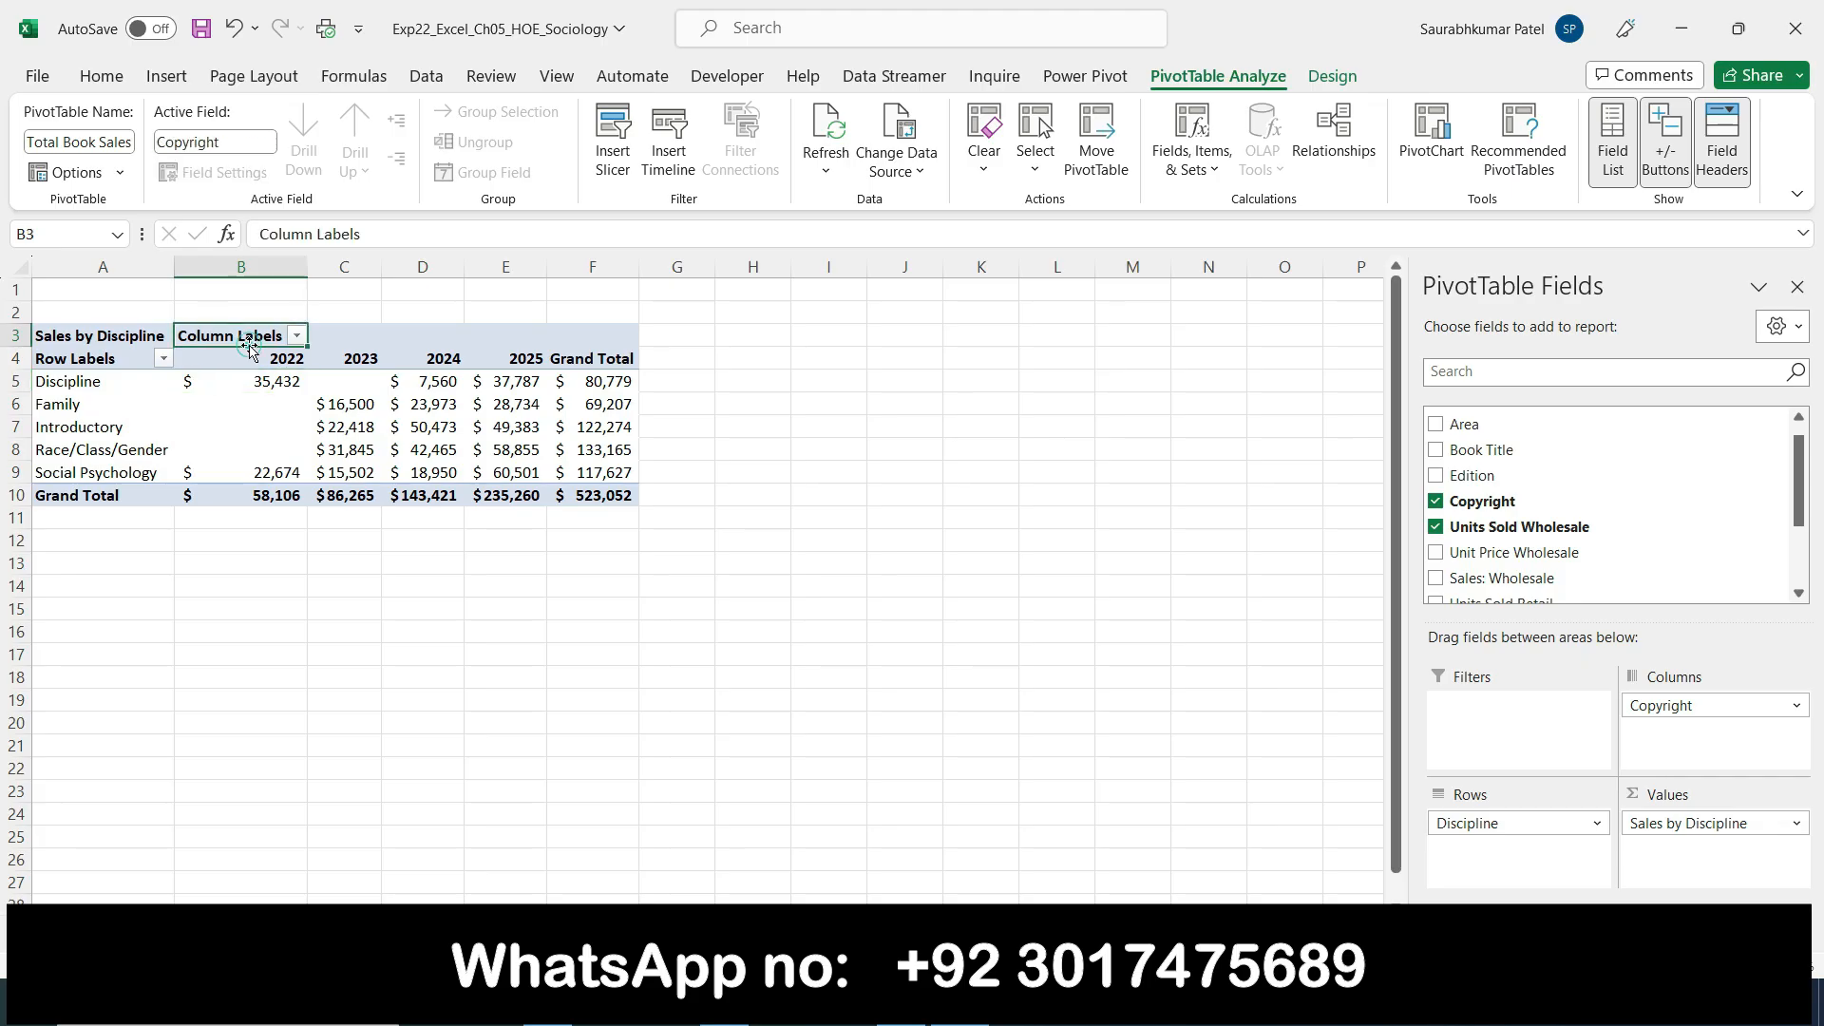
left_click(69, 383)
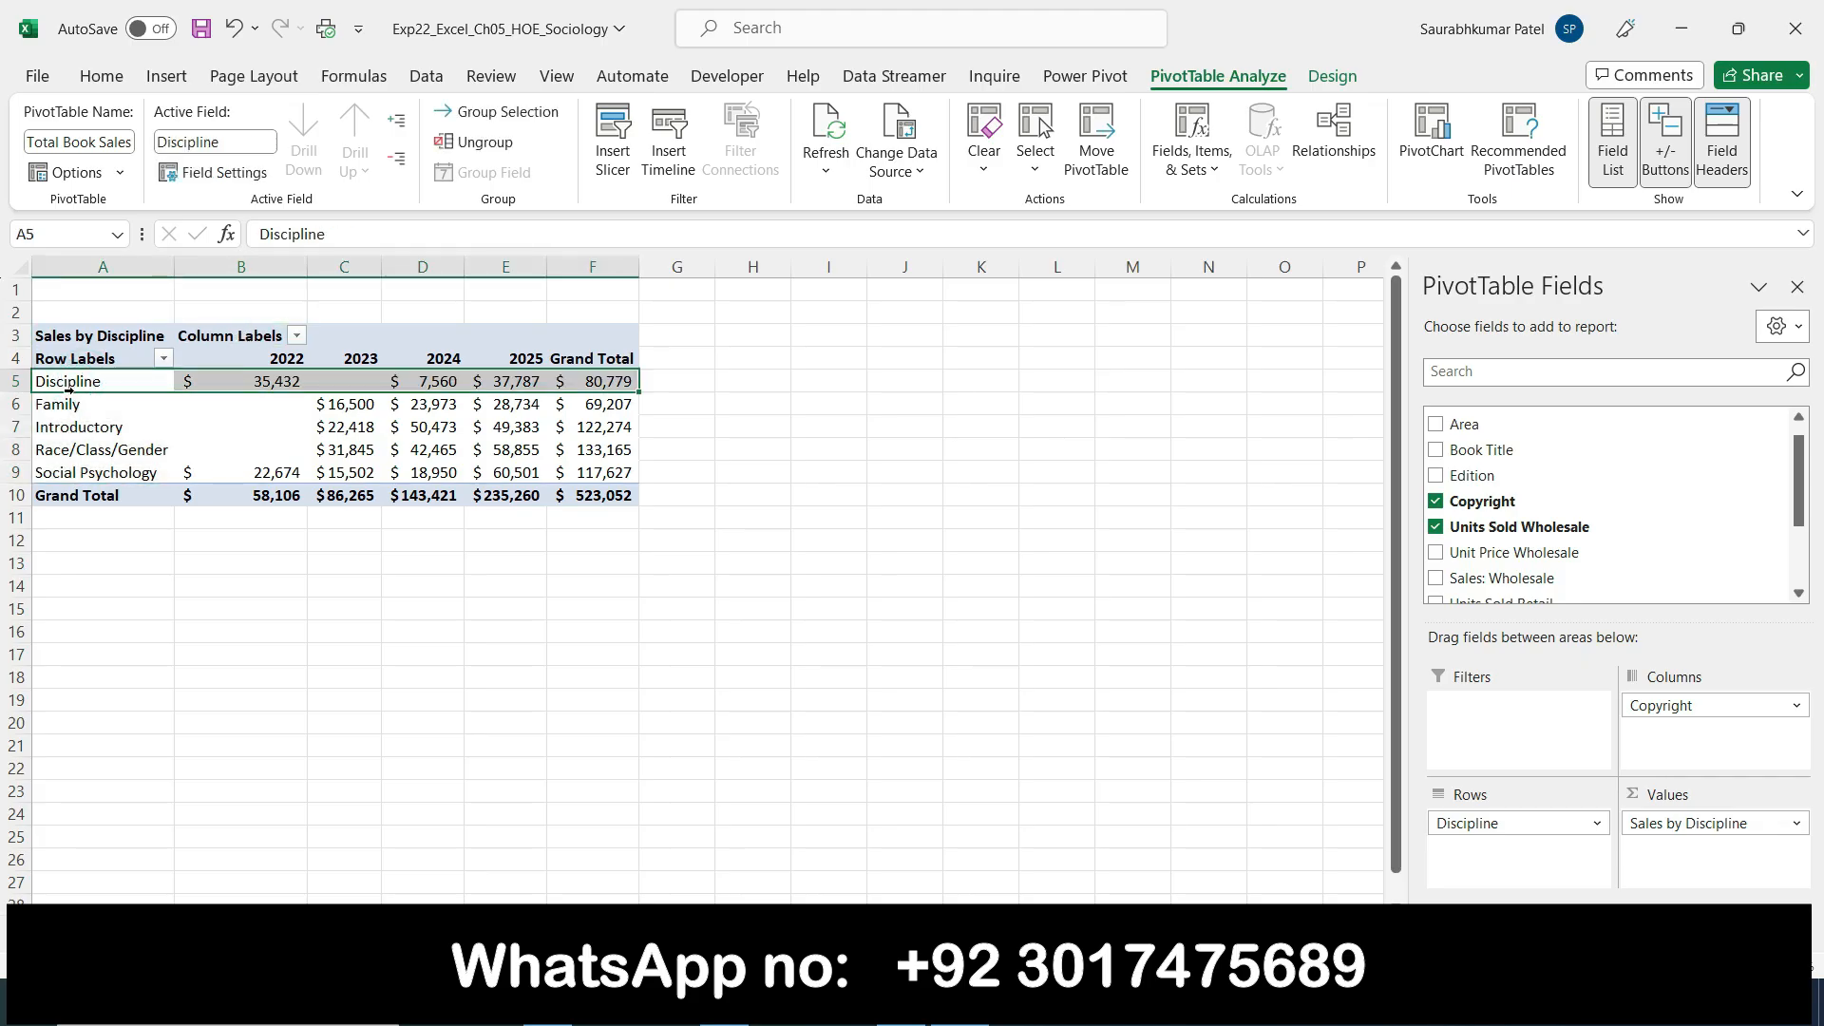
key("alt+Tab")
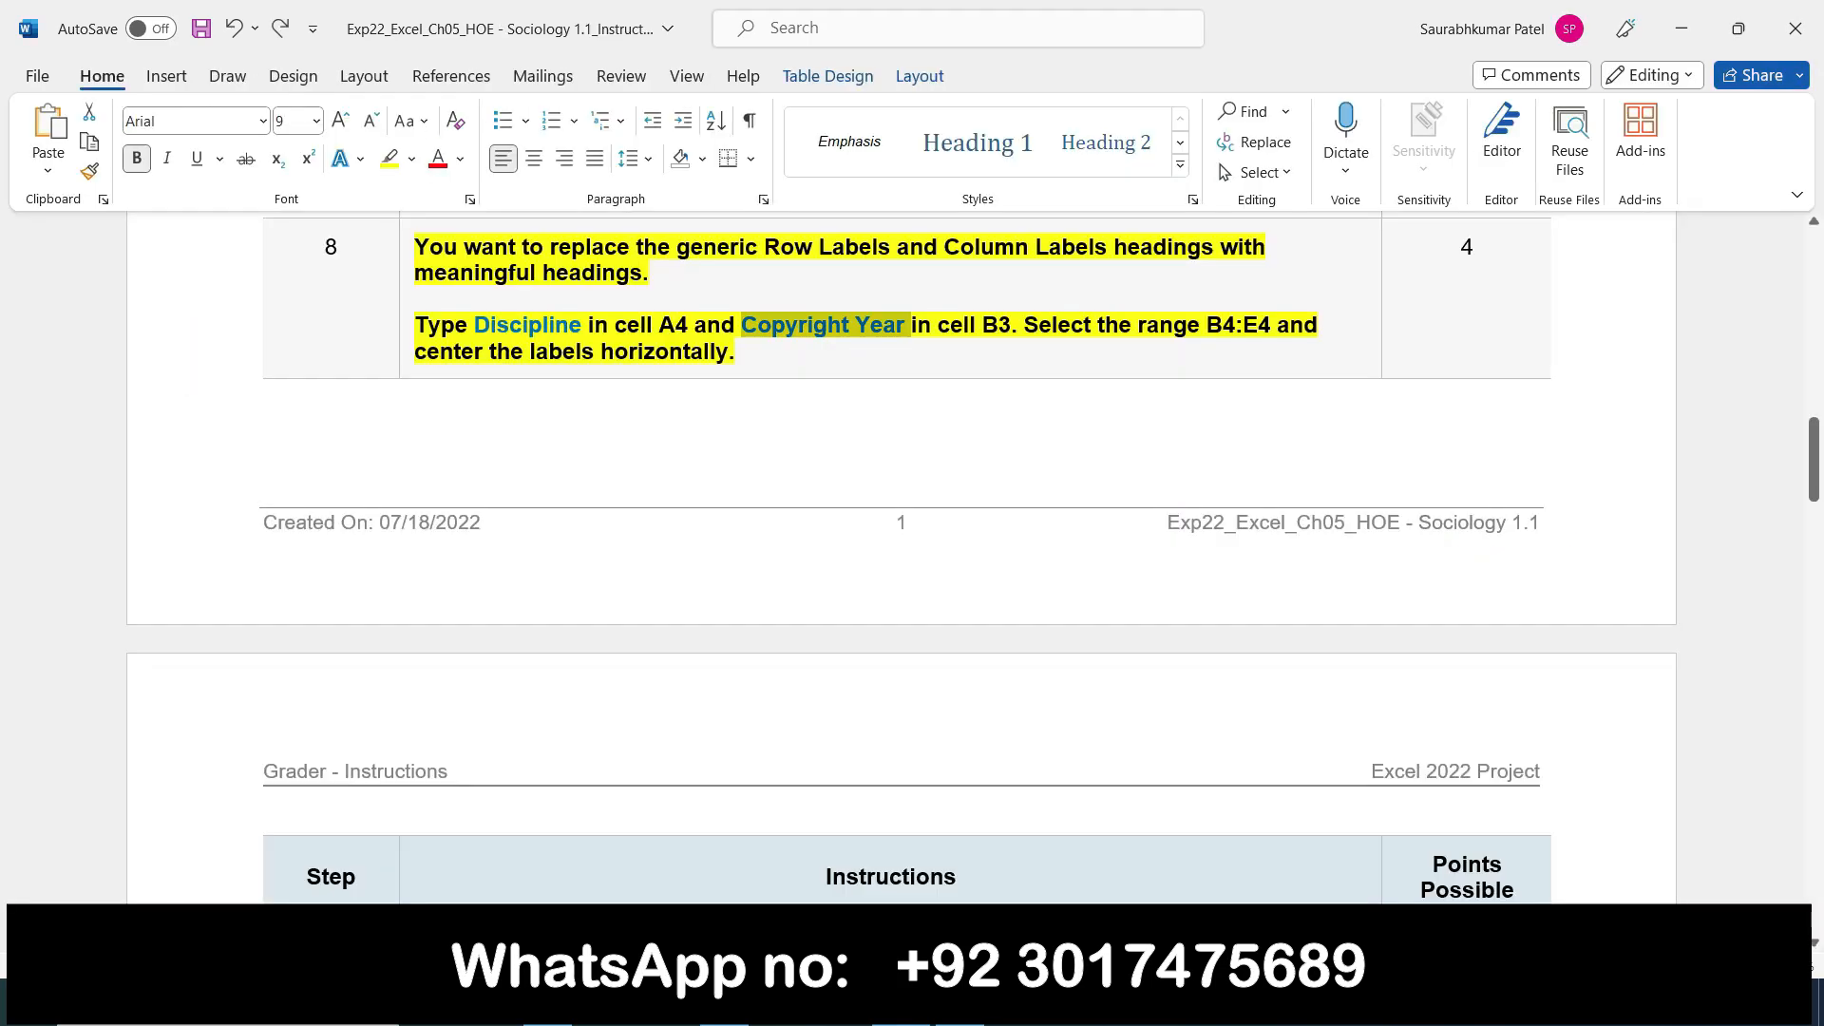
key("alt+Tab")
key("alt+Tab")
key("alt+Tab")
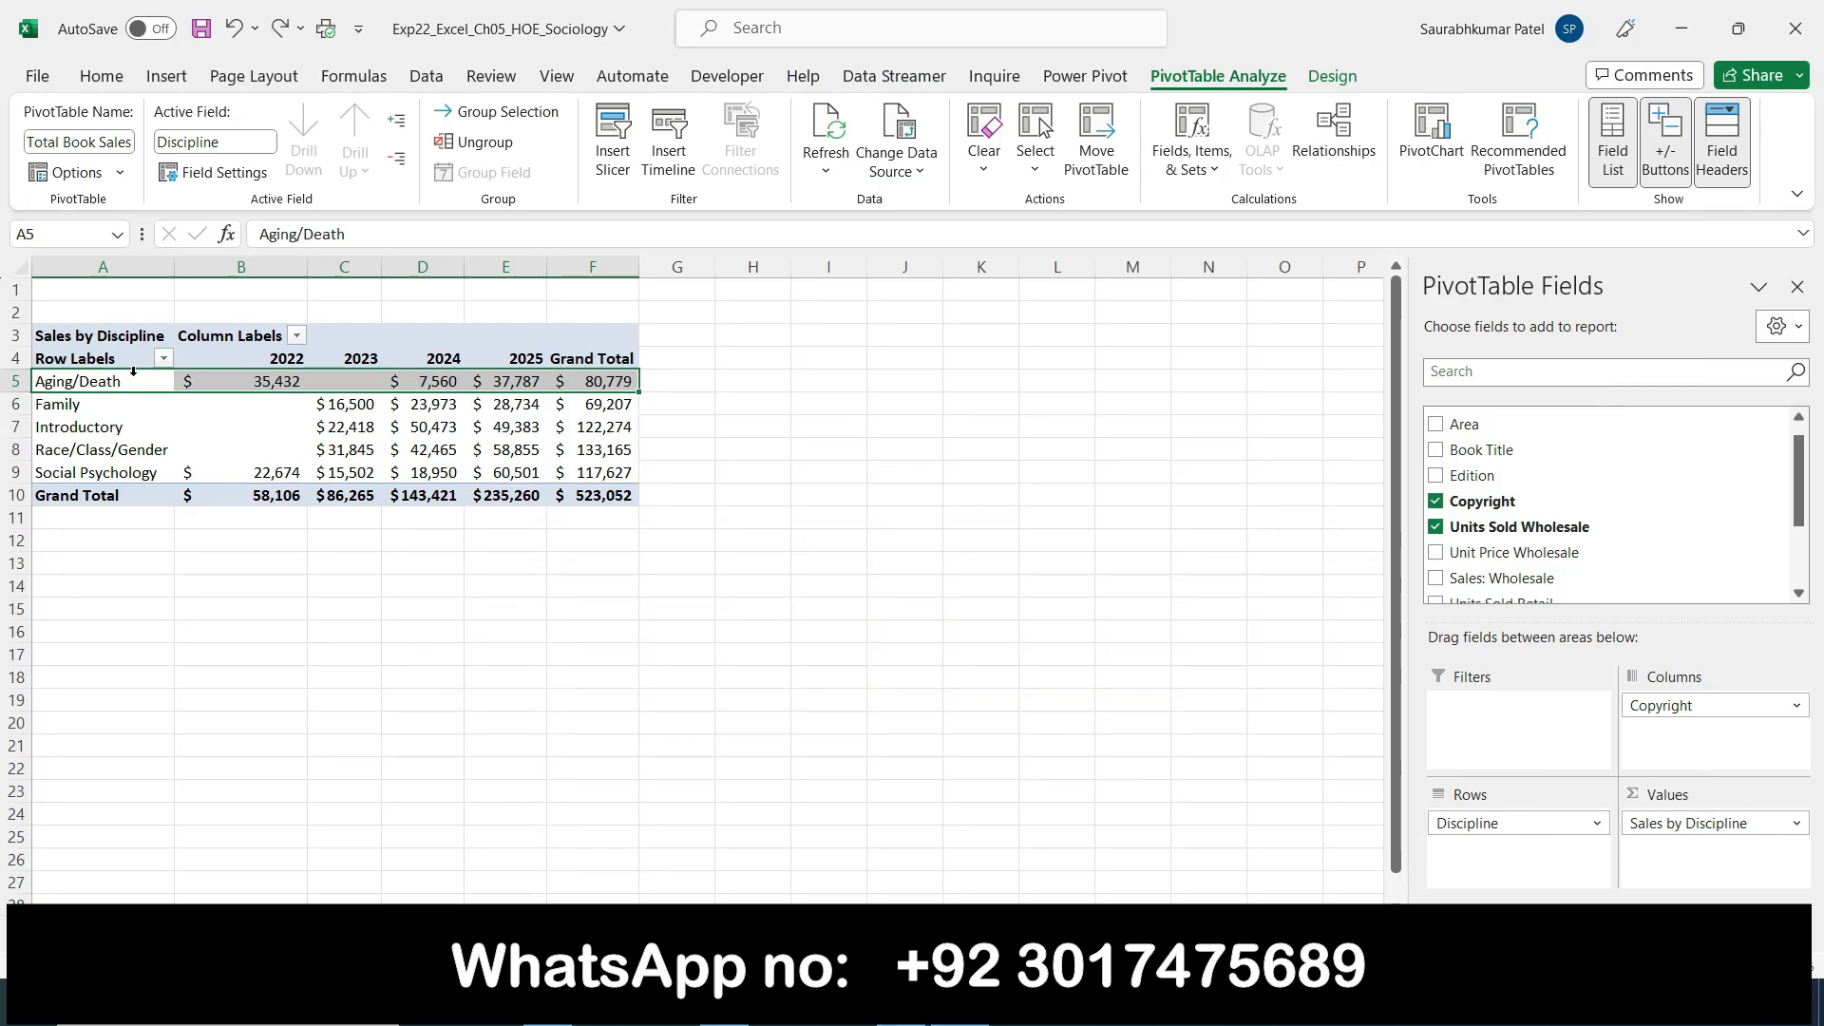
Clear the Row Labels heading in cell A4, discarding the mistaken Copyright Year entry
left_click(75, 360)
left_click_drag(338, 237, 239, 237)
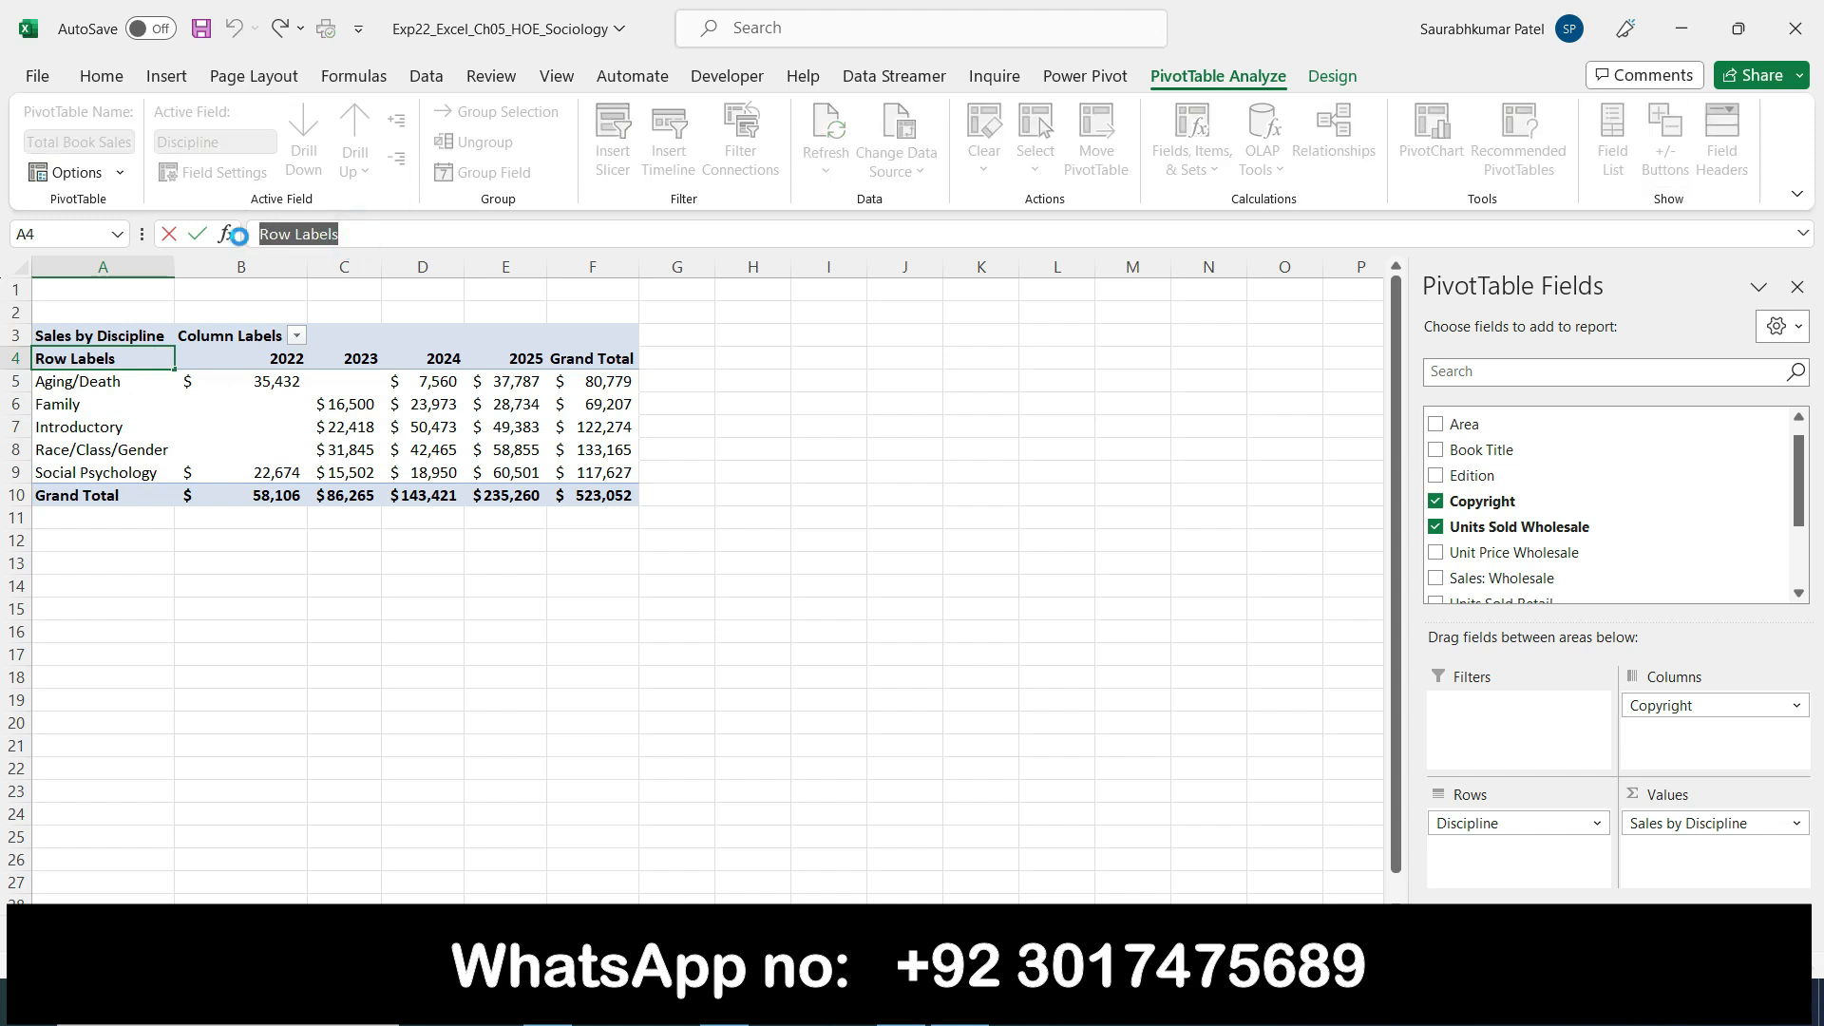
type("Copyright Year")
left_click_drag(383, 233, 249, 233)
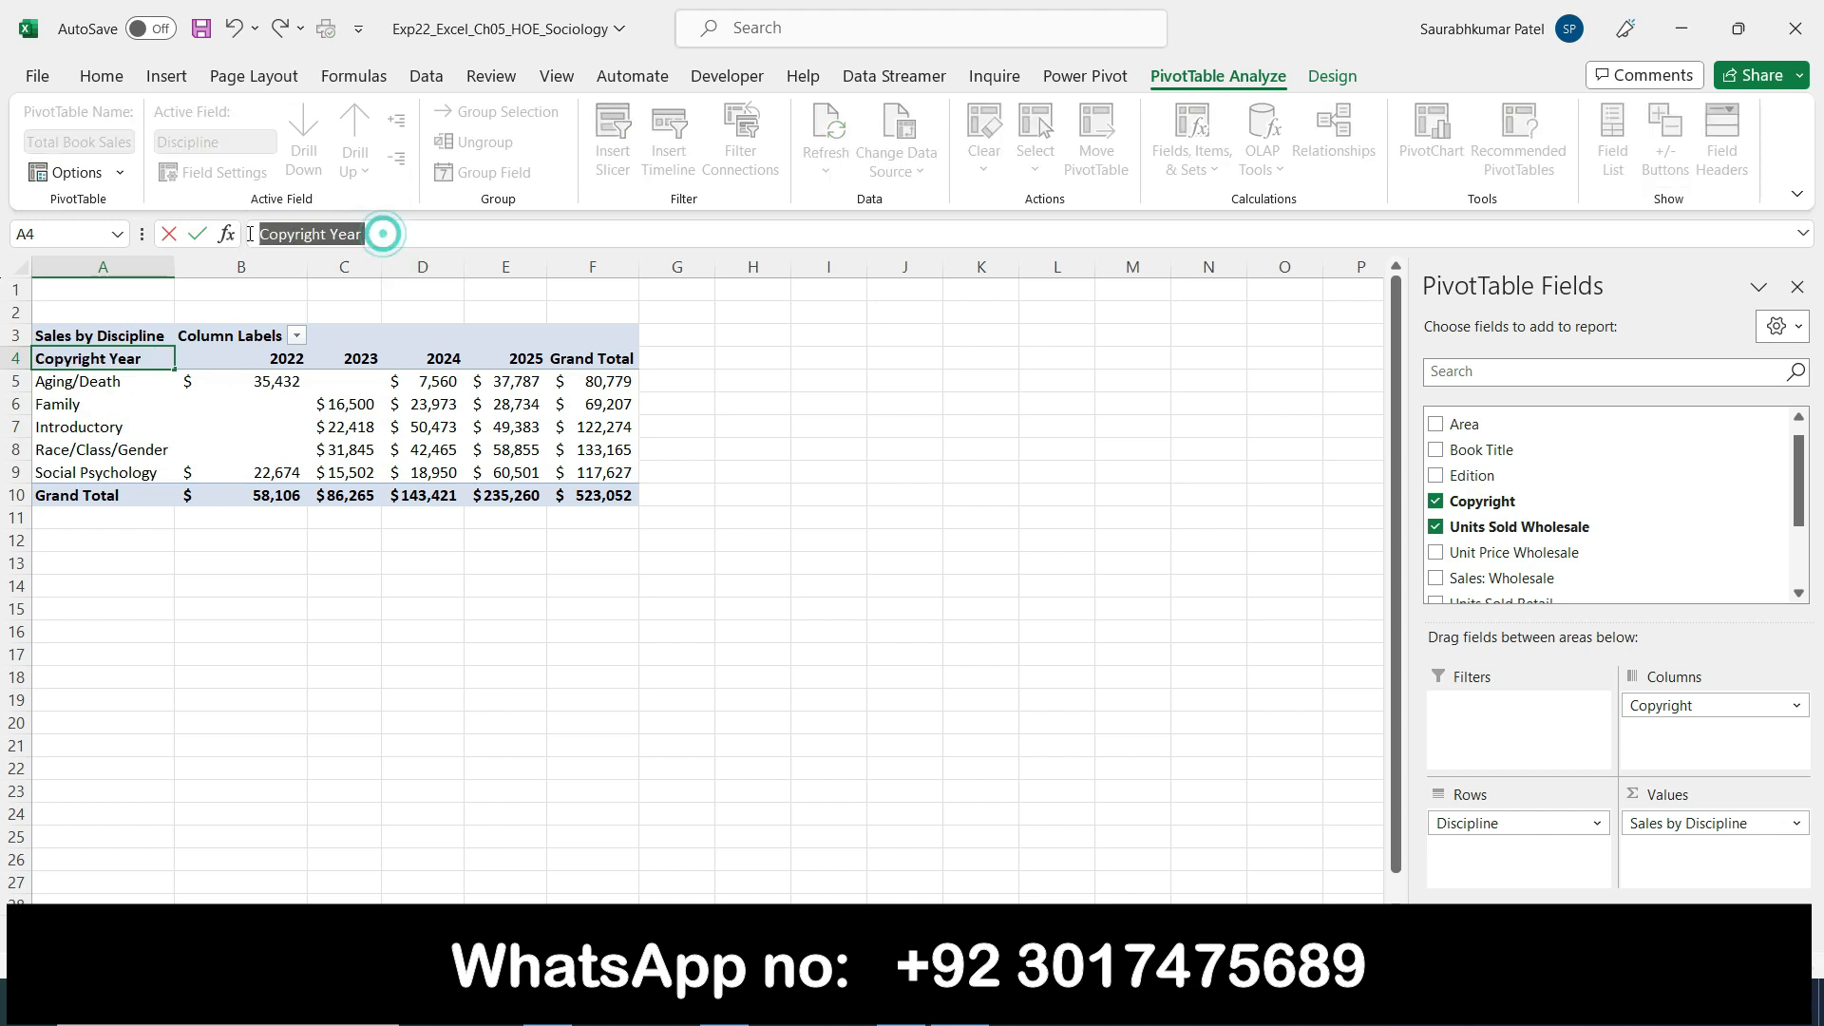
key("BackSpace")
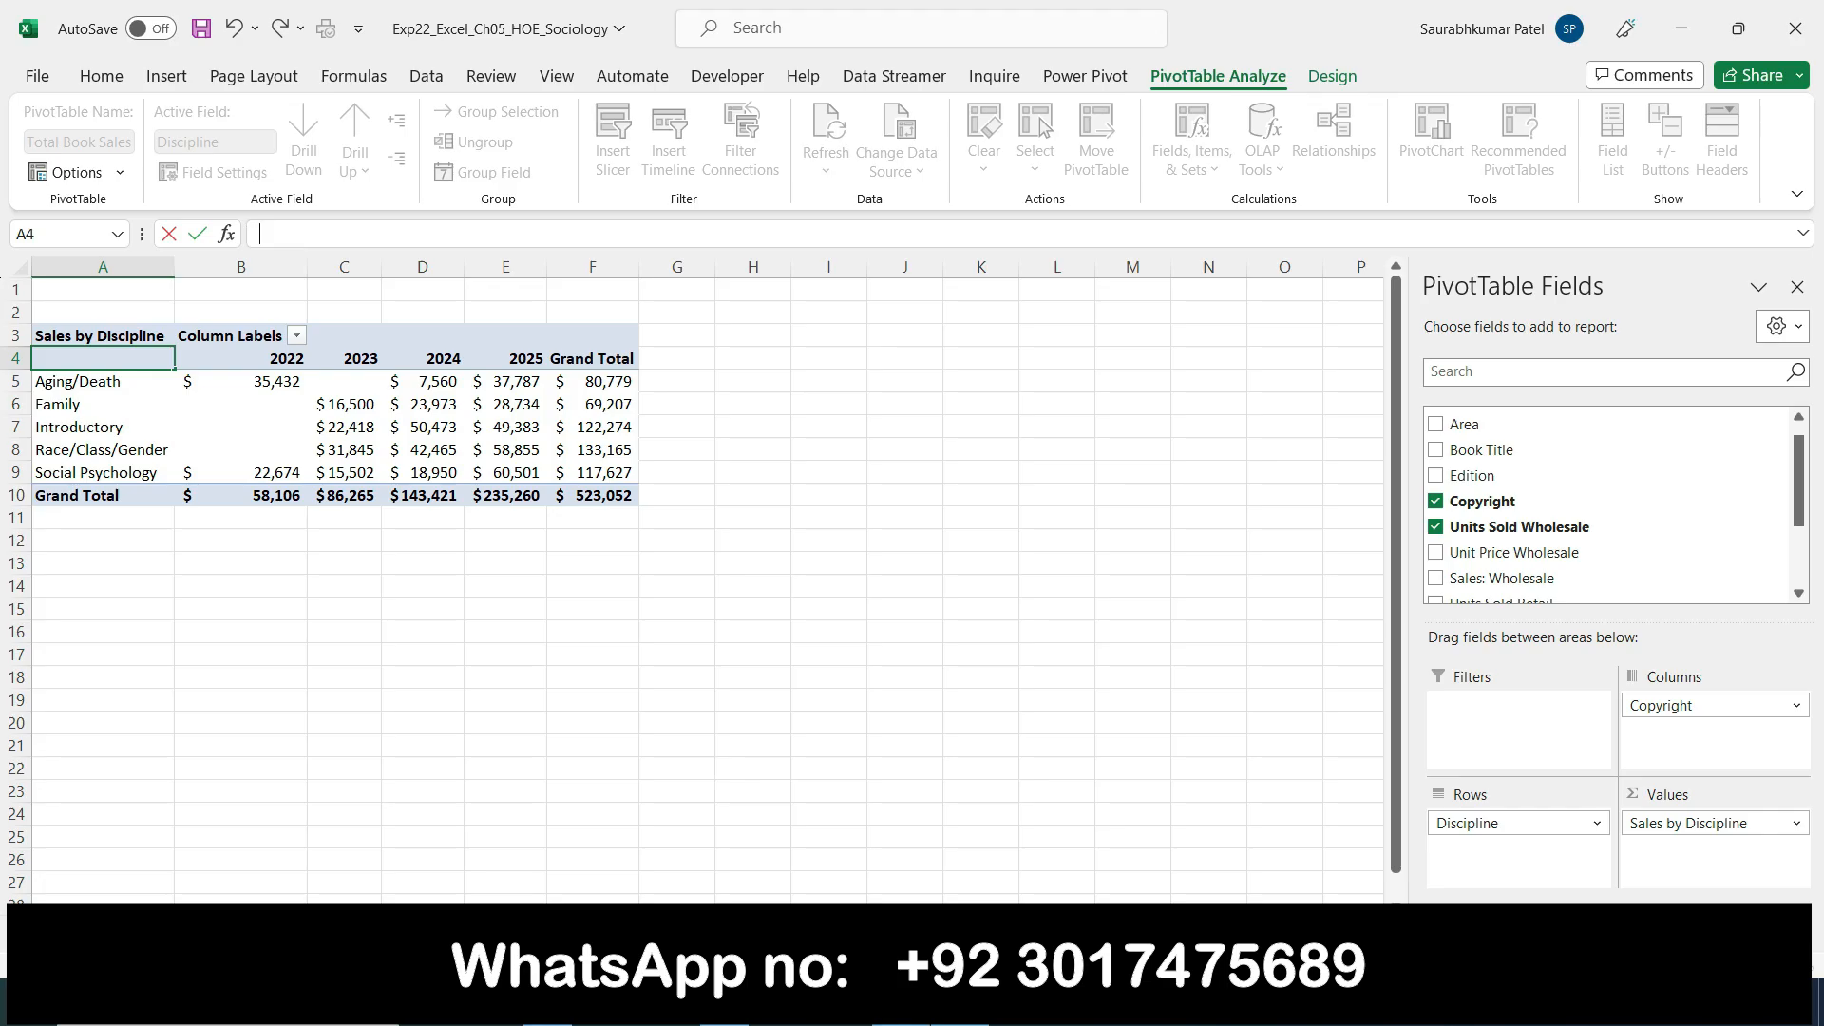
Copy Discipline from step 8 in Word and return to the open cell A4 in Excel
key("alt+Tab")
left_click_drag(579, 321, 473, 329)
key("ctrl+c")
left_click(493, 324)
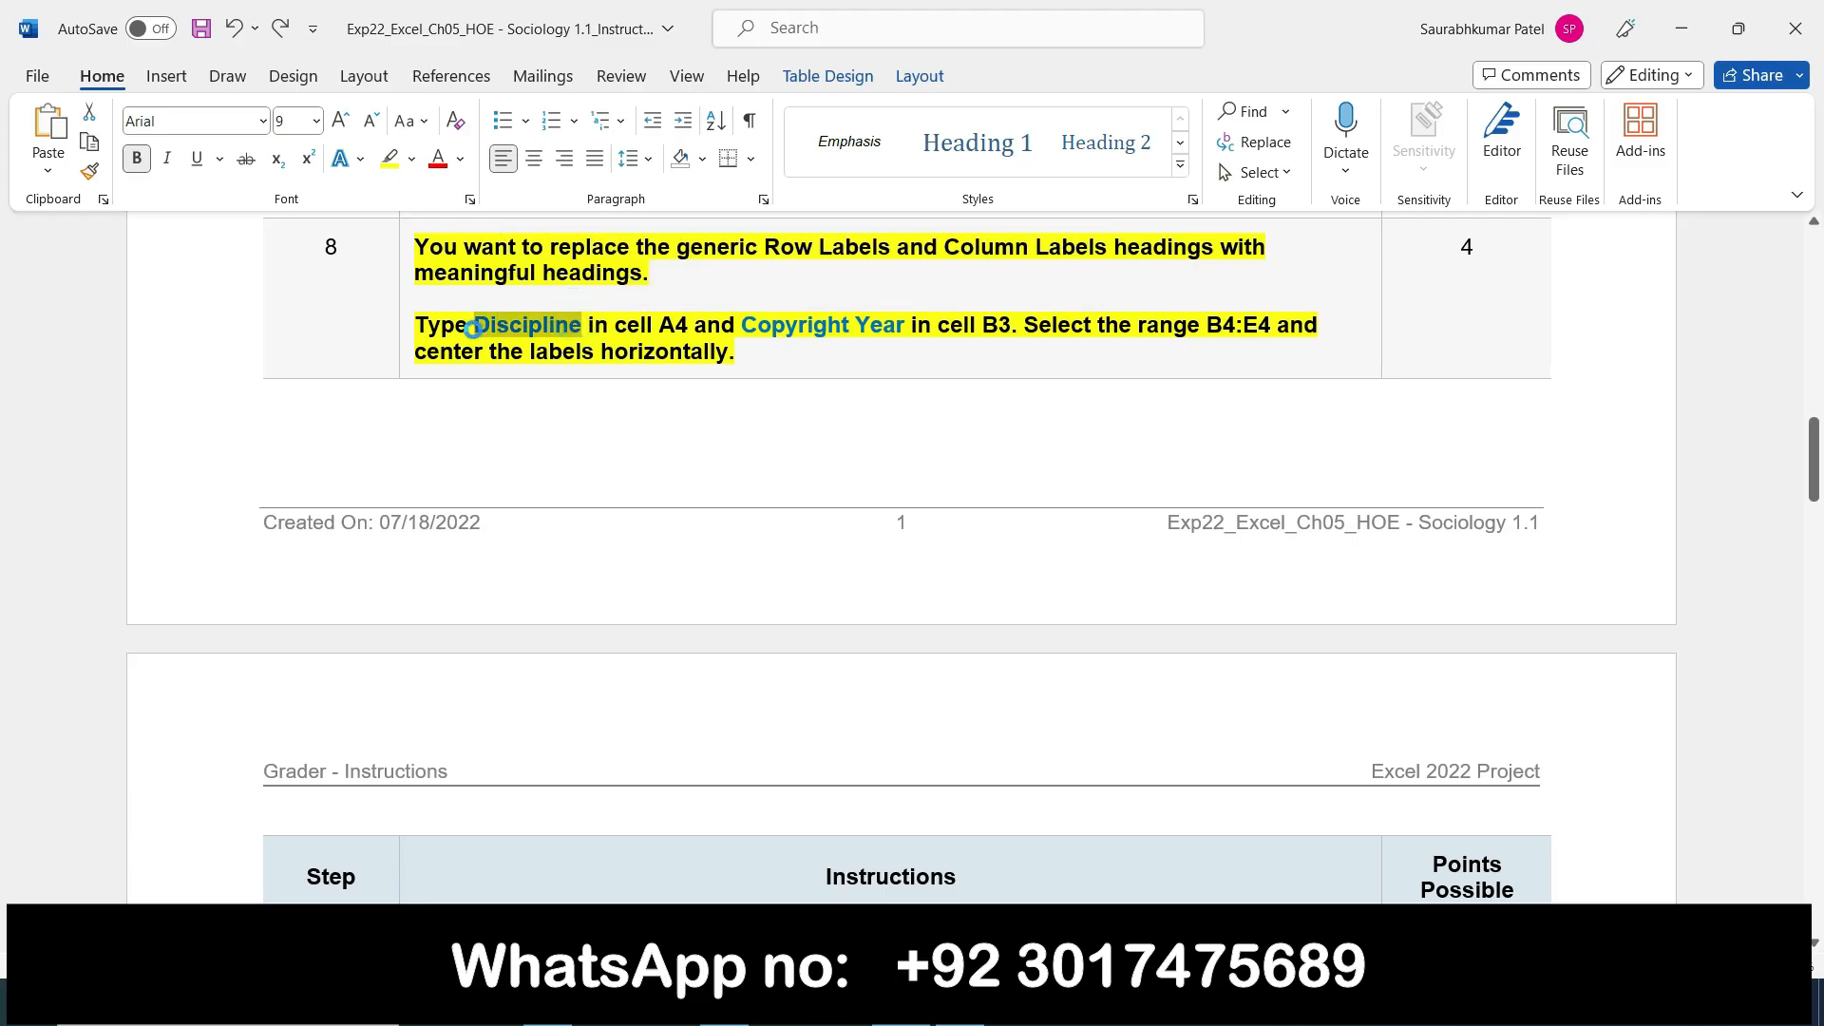
key("alt+Tab")
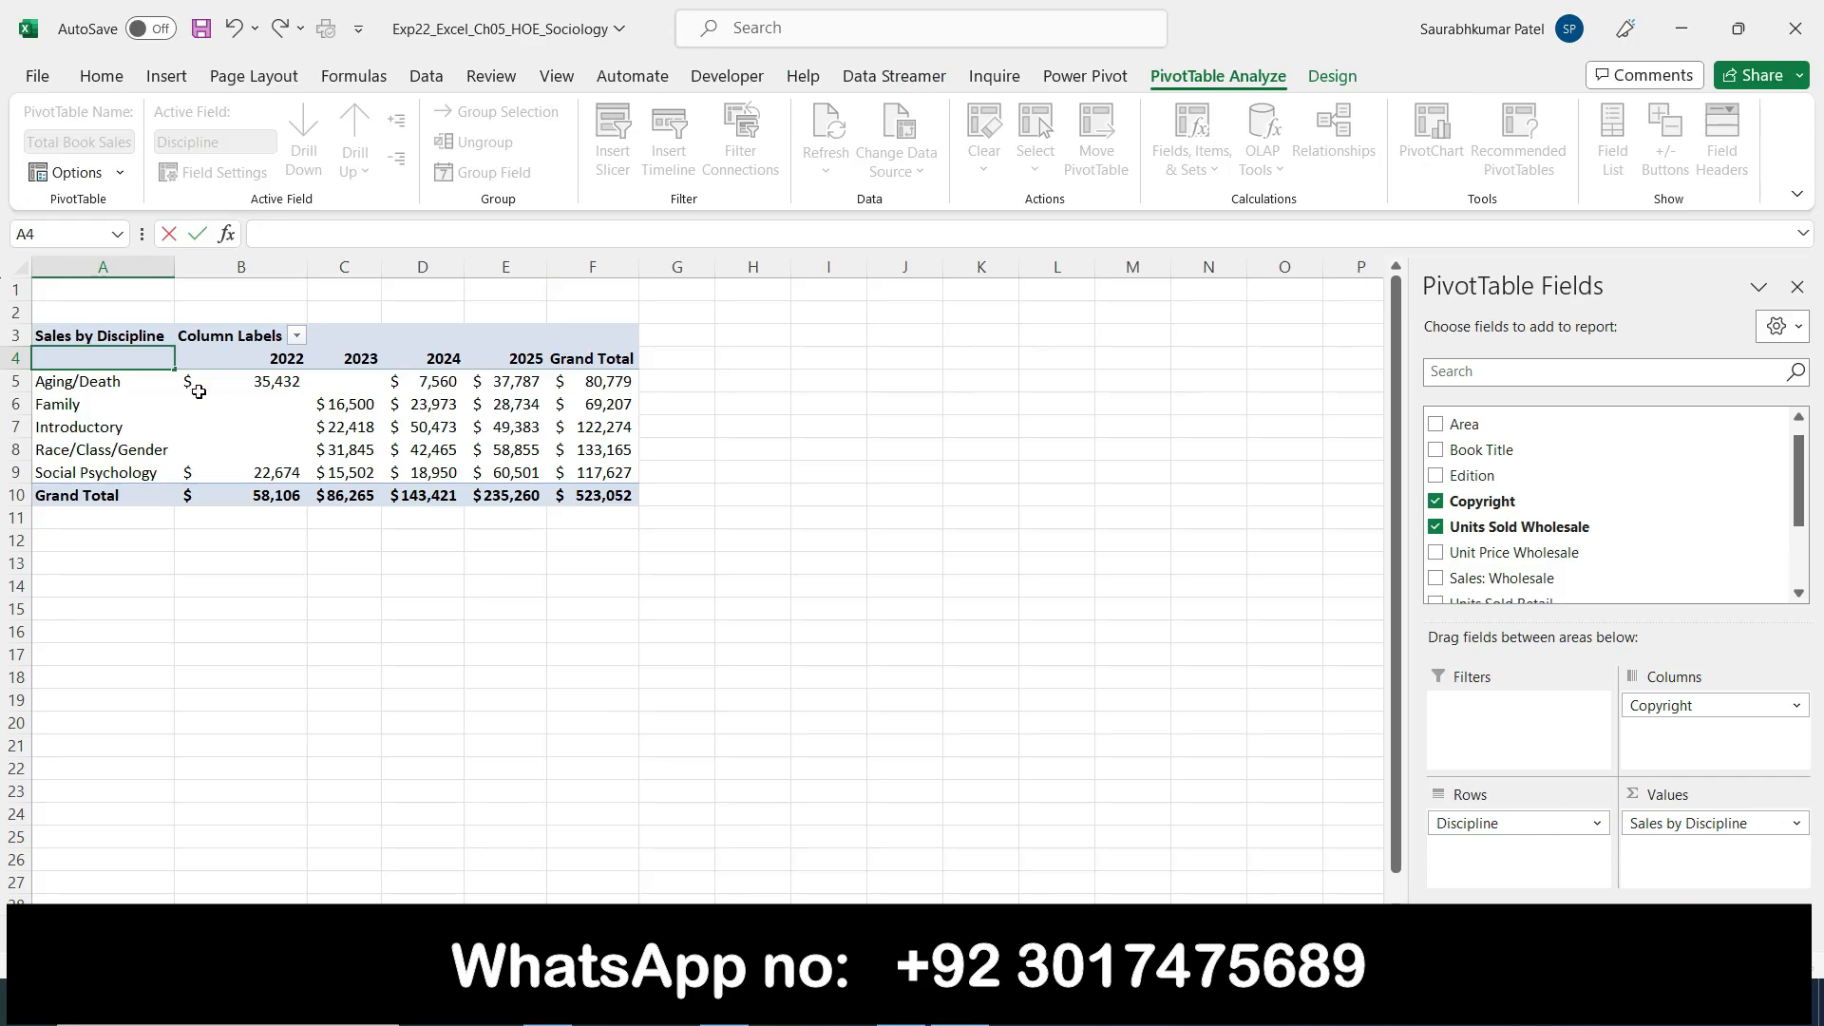
Enter Discipline as the row heading in cell A4, and copy Copyright Year from step 8 in Word
key("ctrl+v")
key("Return")
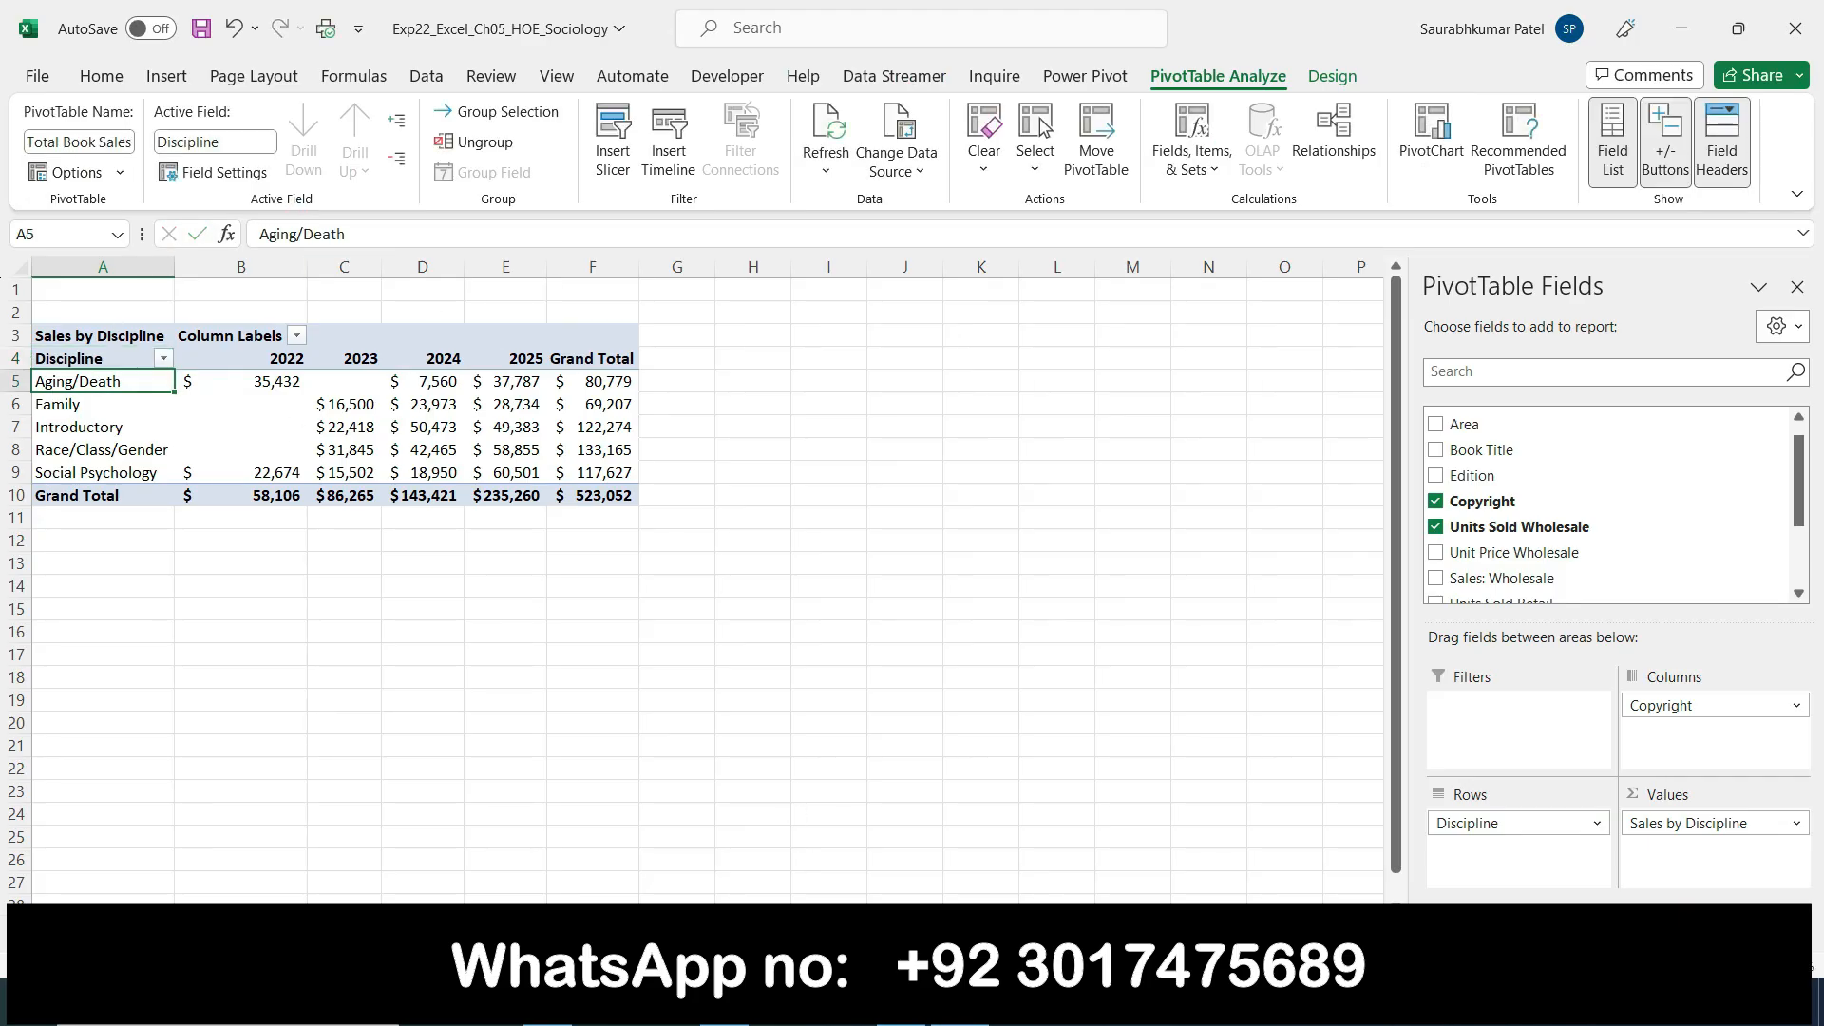
key("alt+Tab")
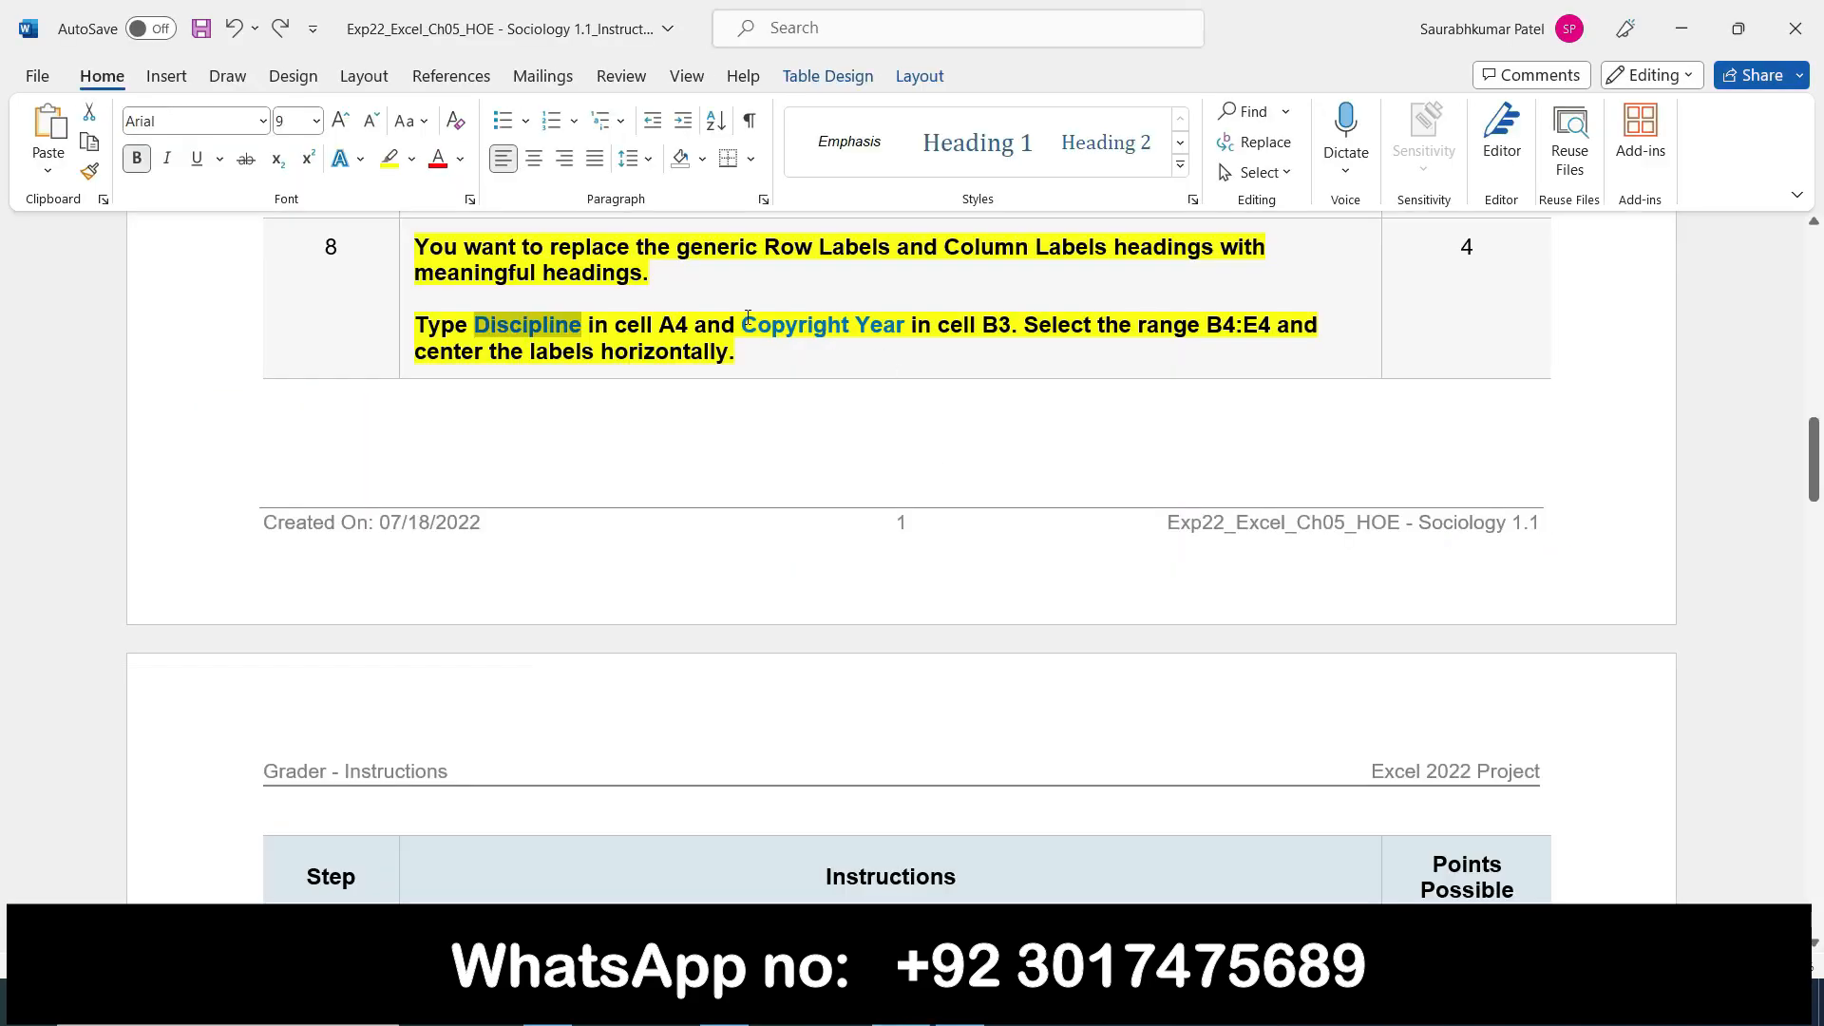
left_click_drag(764, 324, 903, 317)
key("ctrl+c")
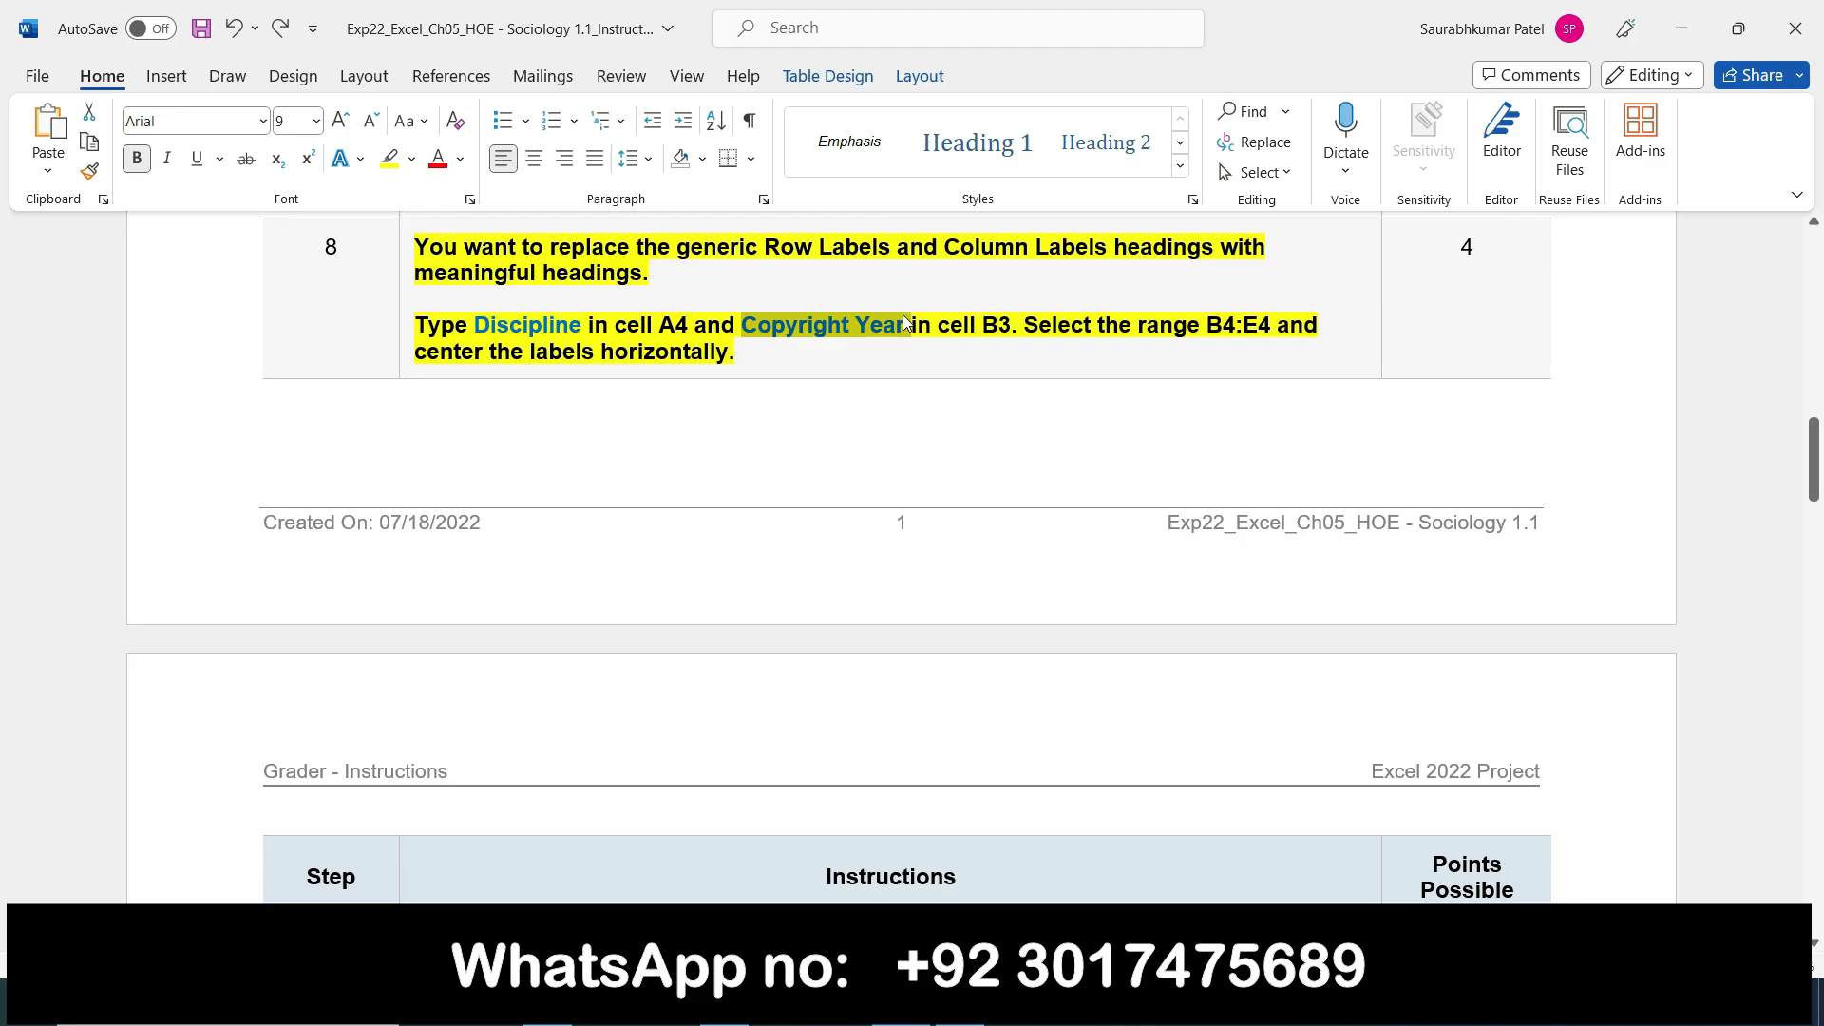
Replace the Column Labels heading in cell B3 in Excel with the copied Copyright Year
key("alt+Tab")
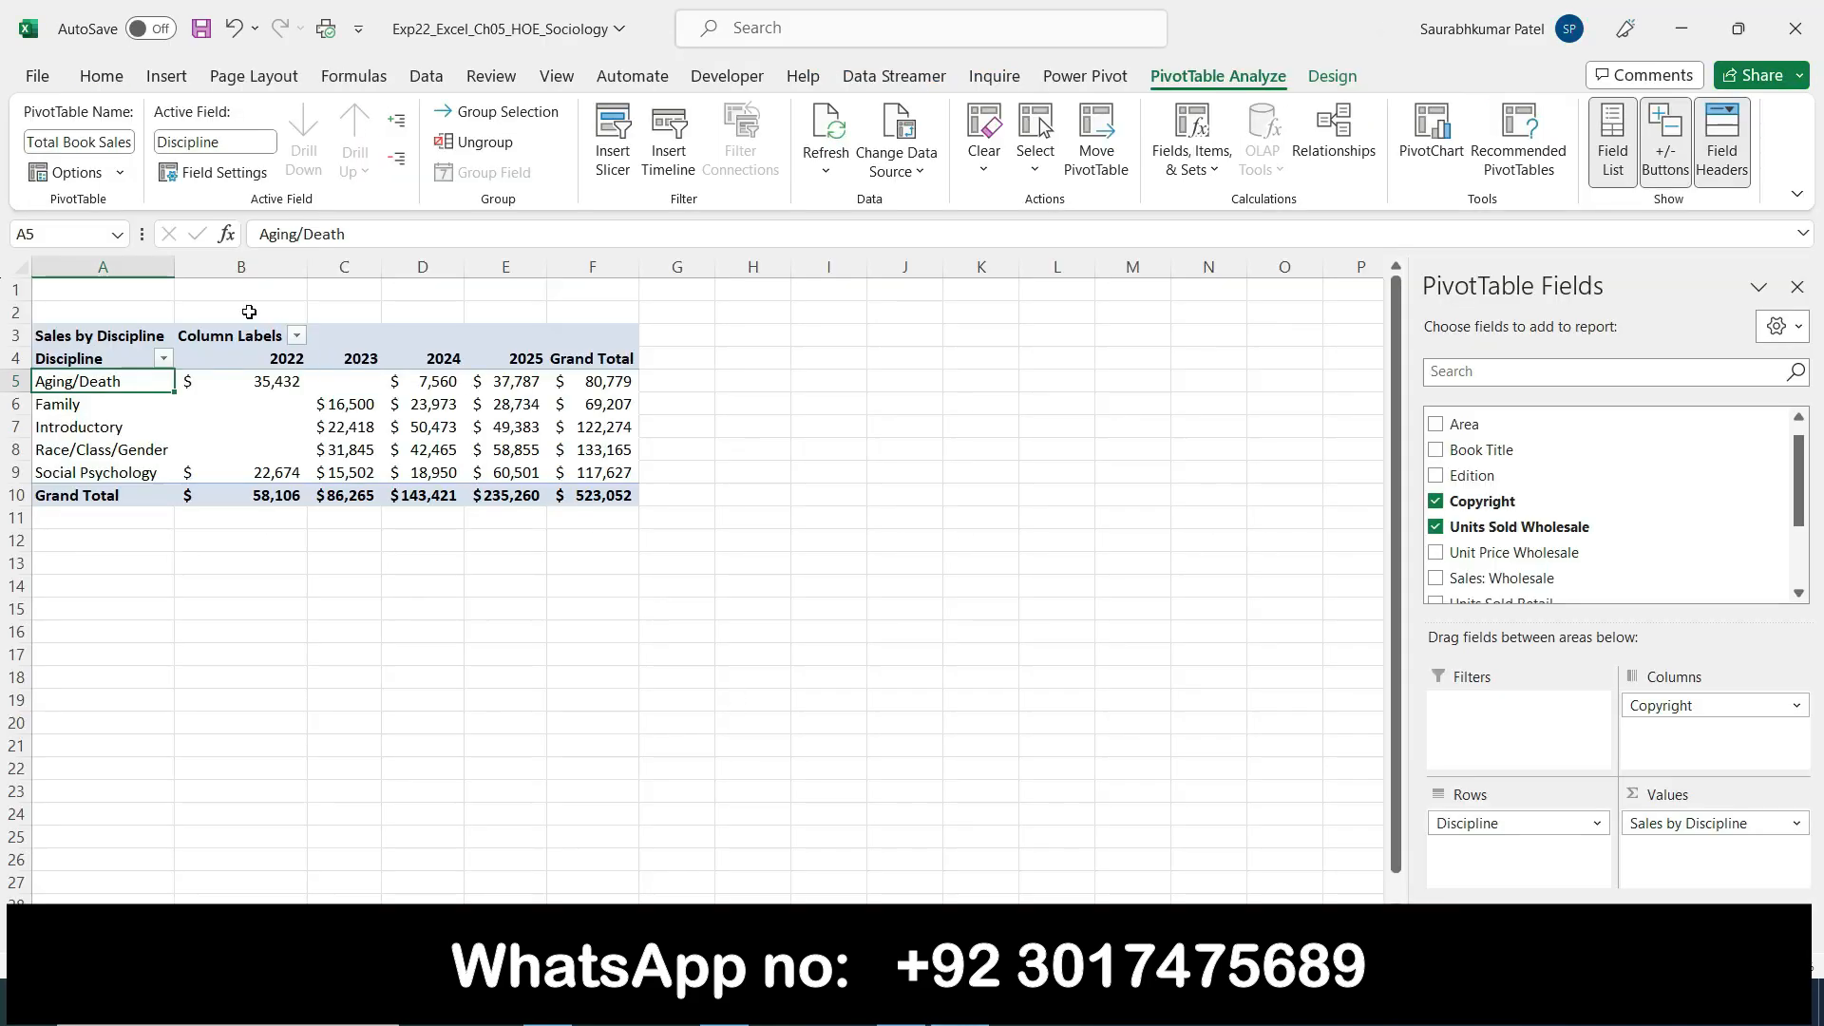
left_click(249, 335)
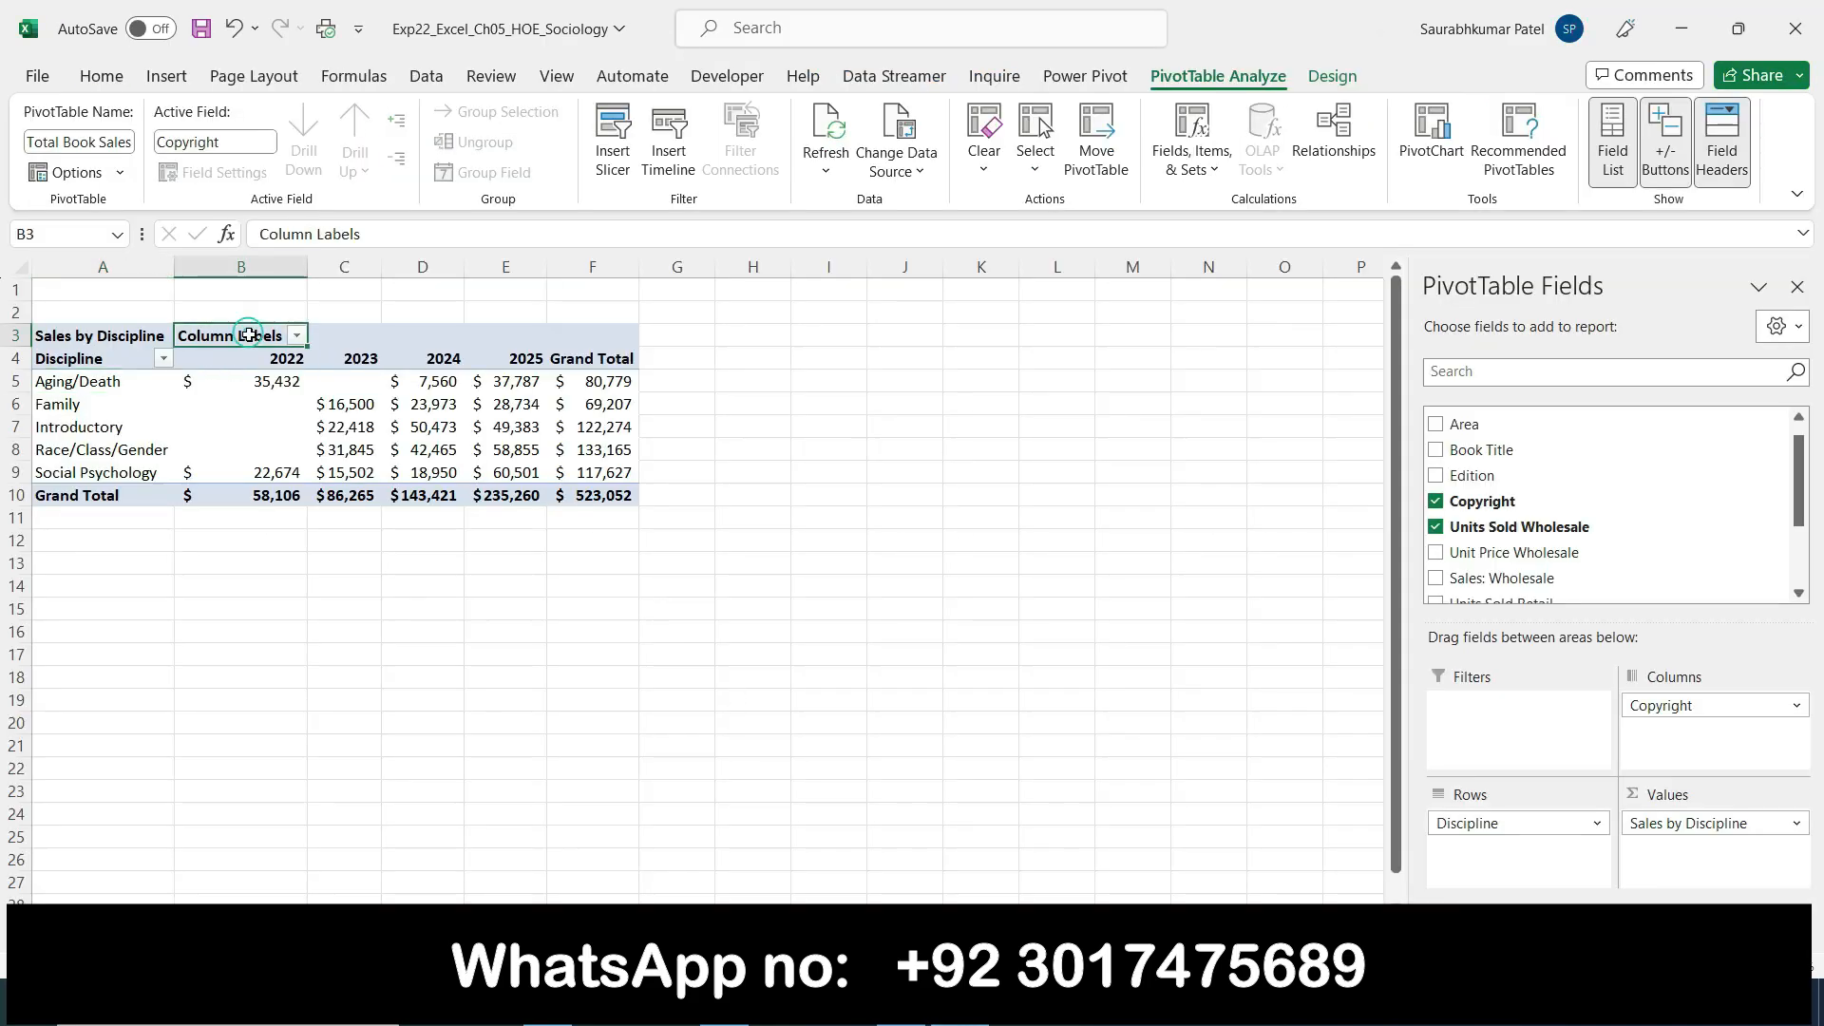
left_click_drag(365, 234, 246, 243)
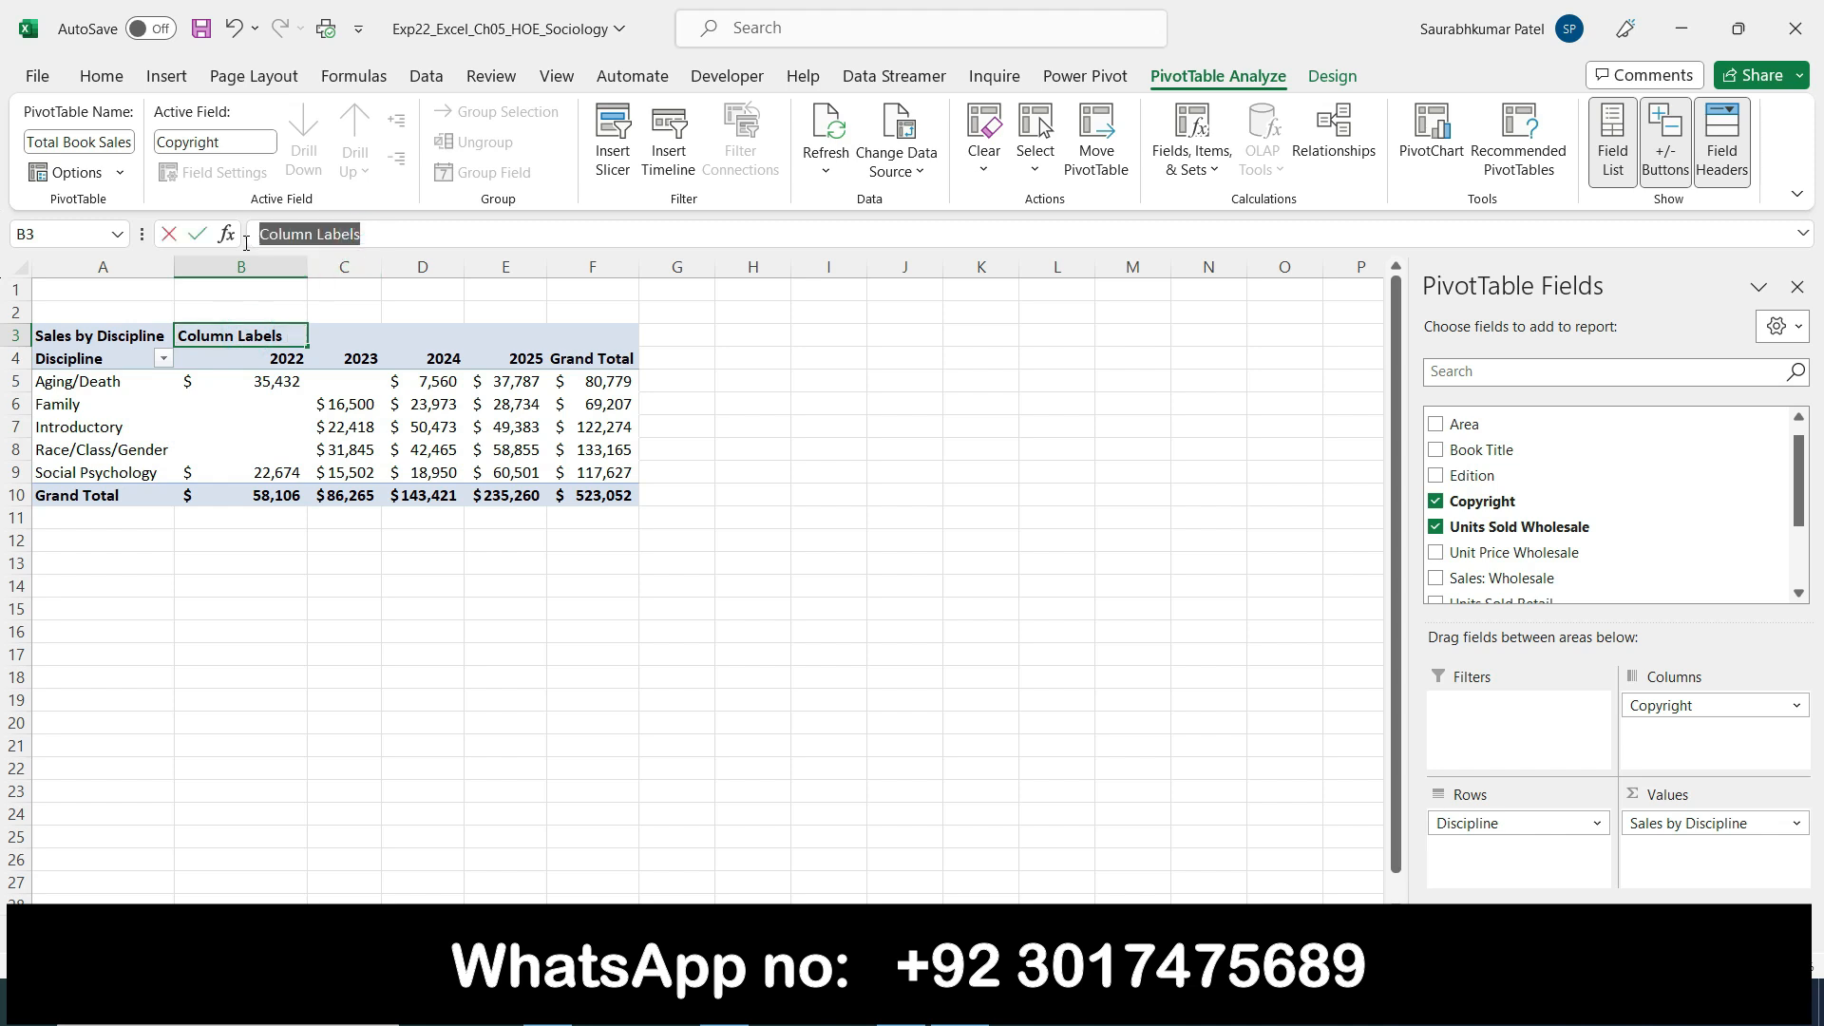
key("ctrl+v")
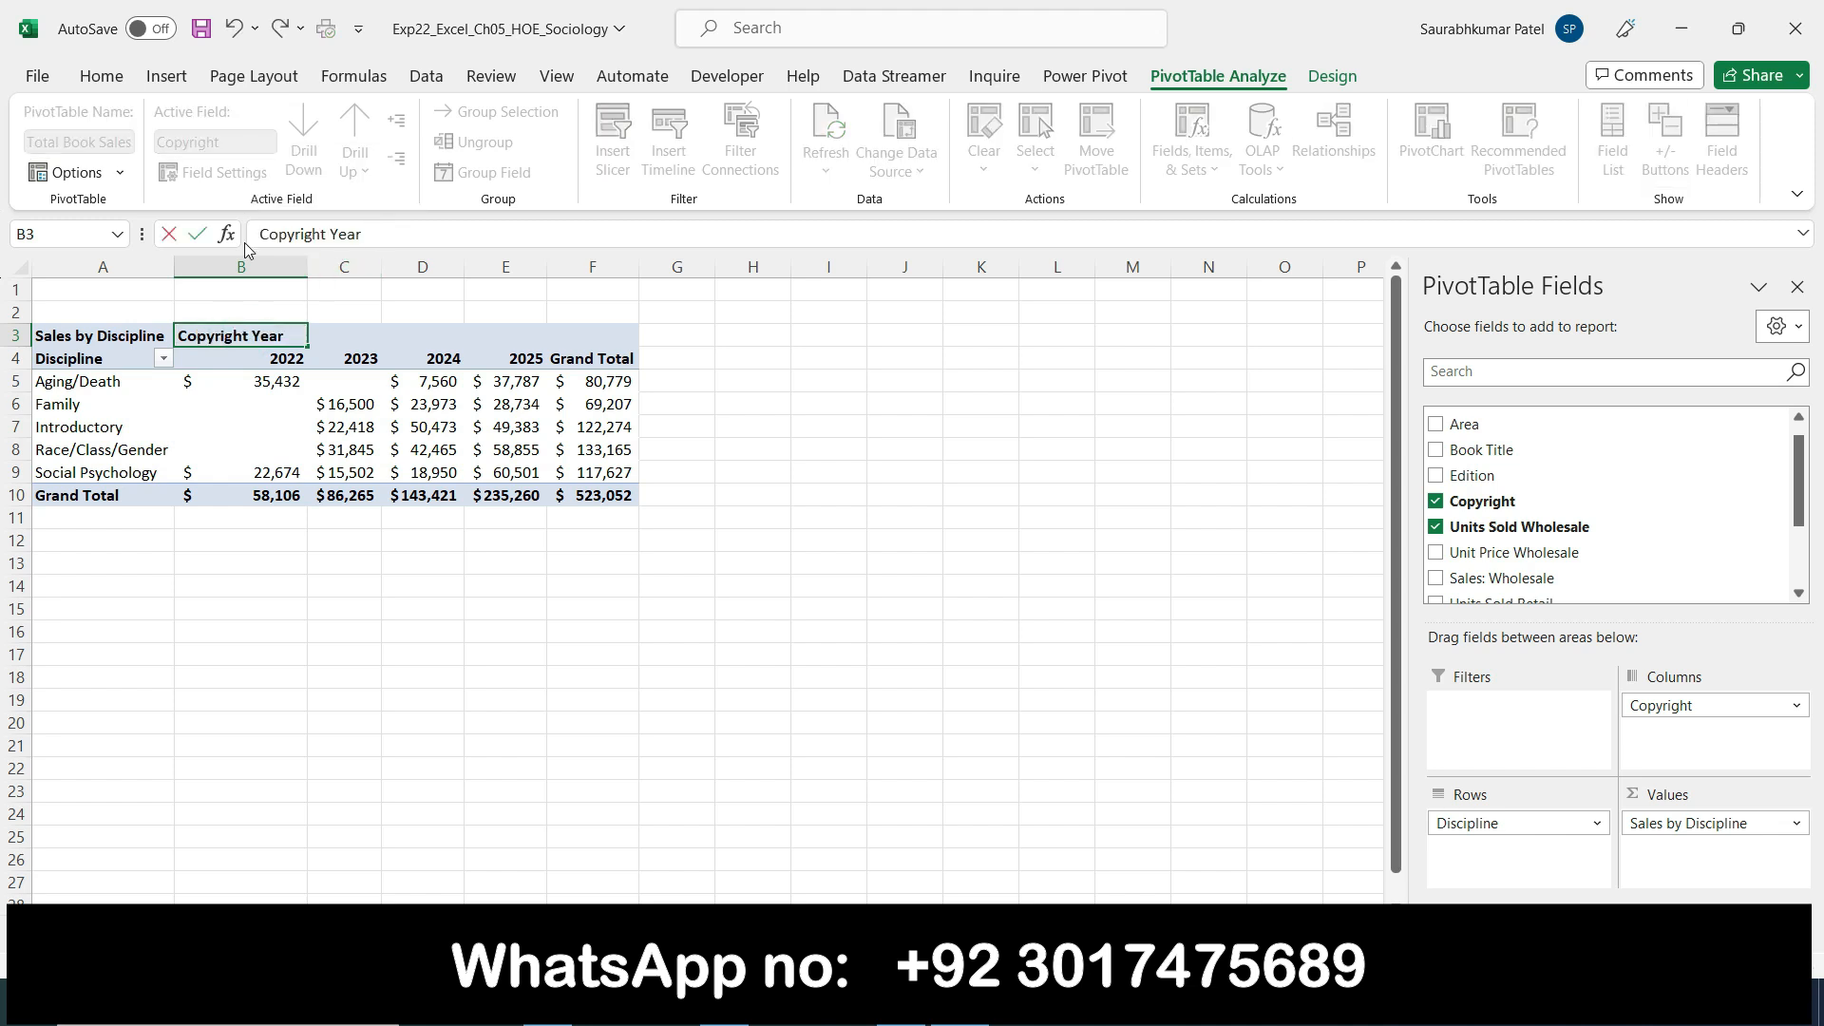
key("Return")
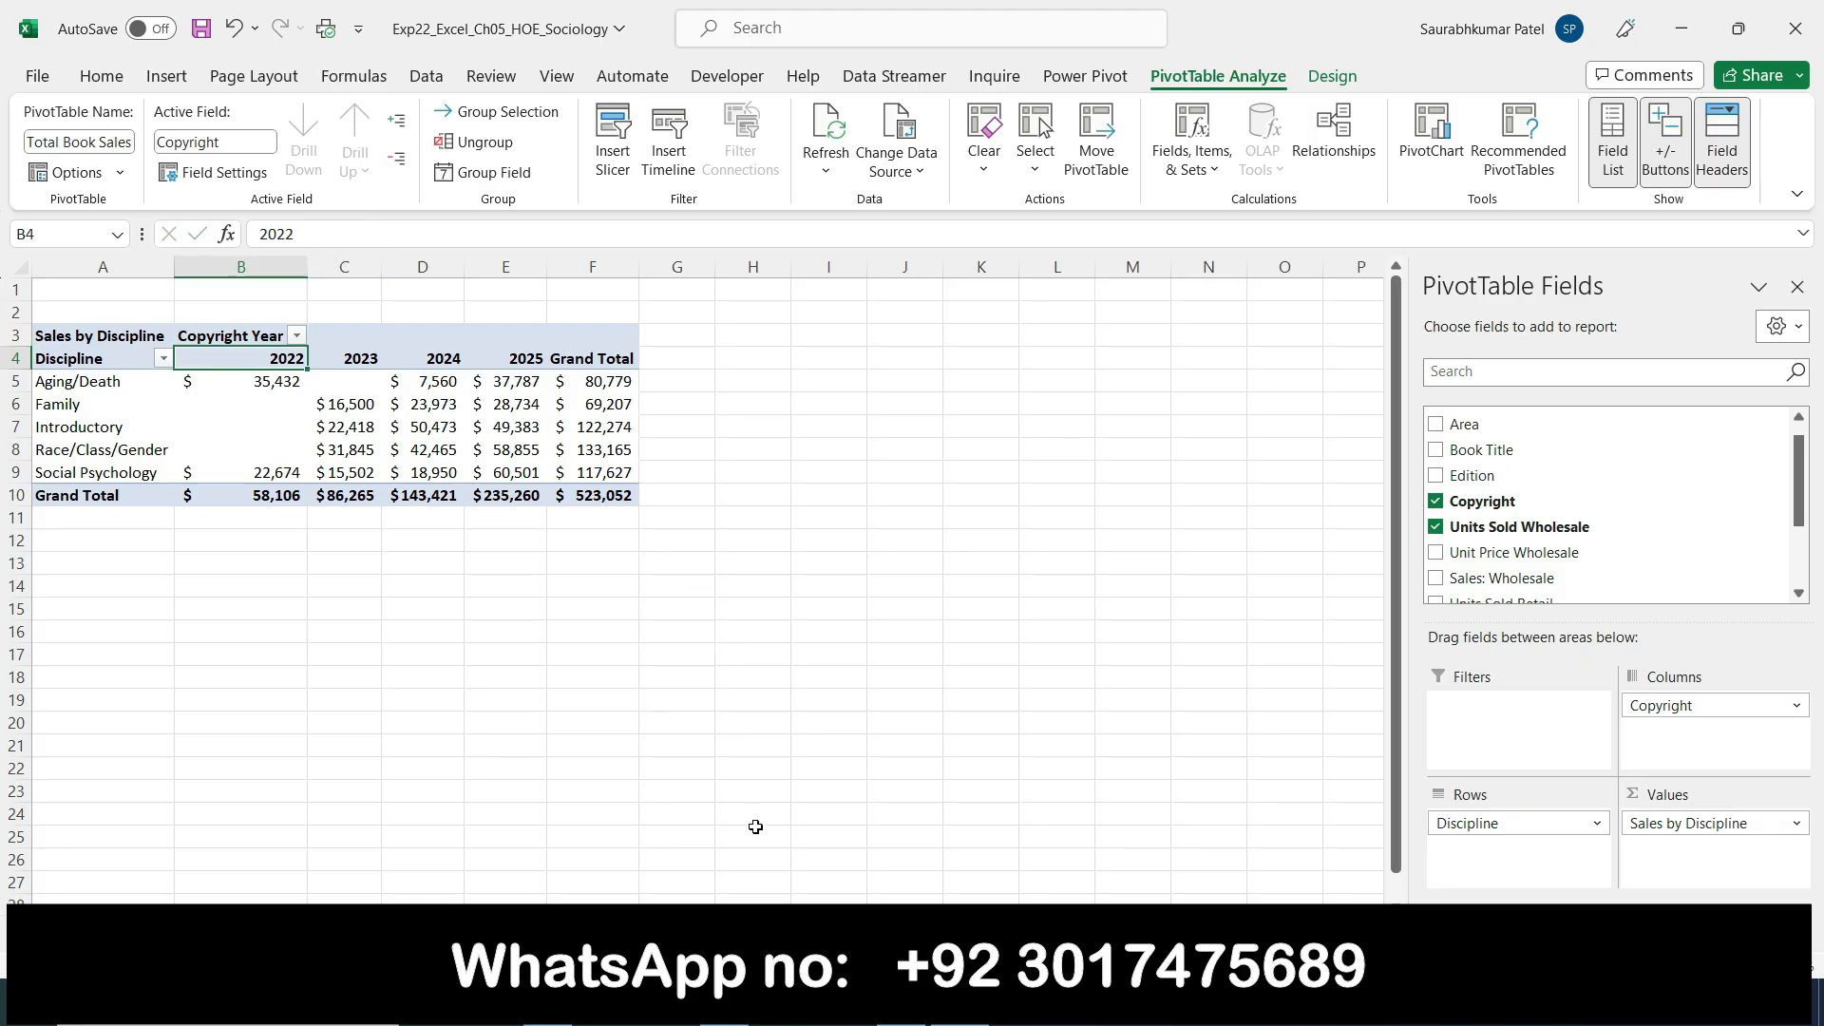
Copy the range reference B4:E4 from step 8 in Word, and use it in Excel to center those year labels horizontally
key("alt+Tab")
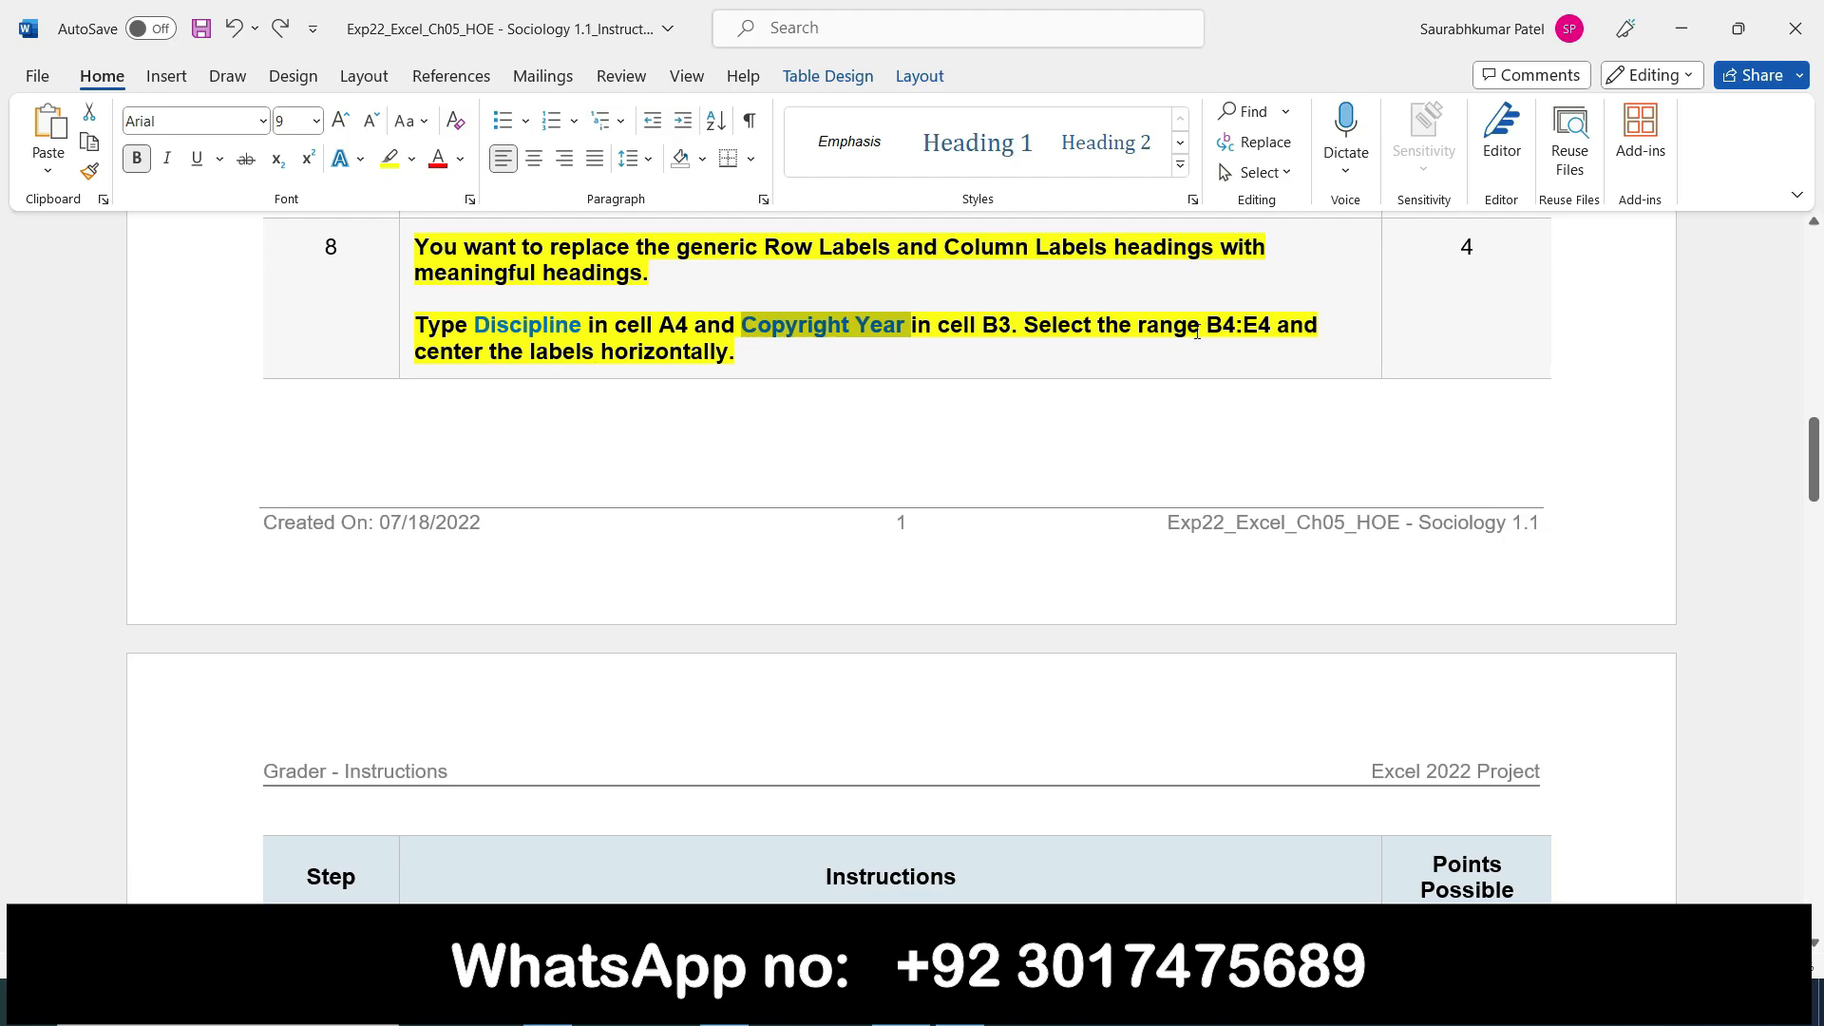
left_click_drag(1206, 325, 1269, 331)
key("ctrl+c")
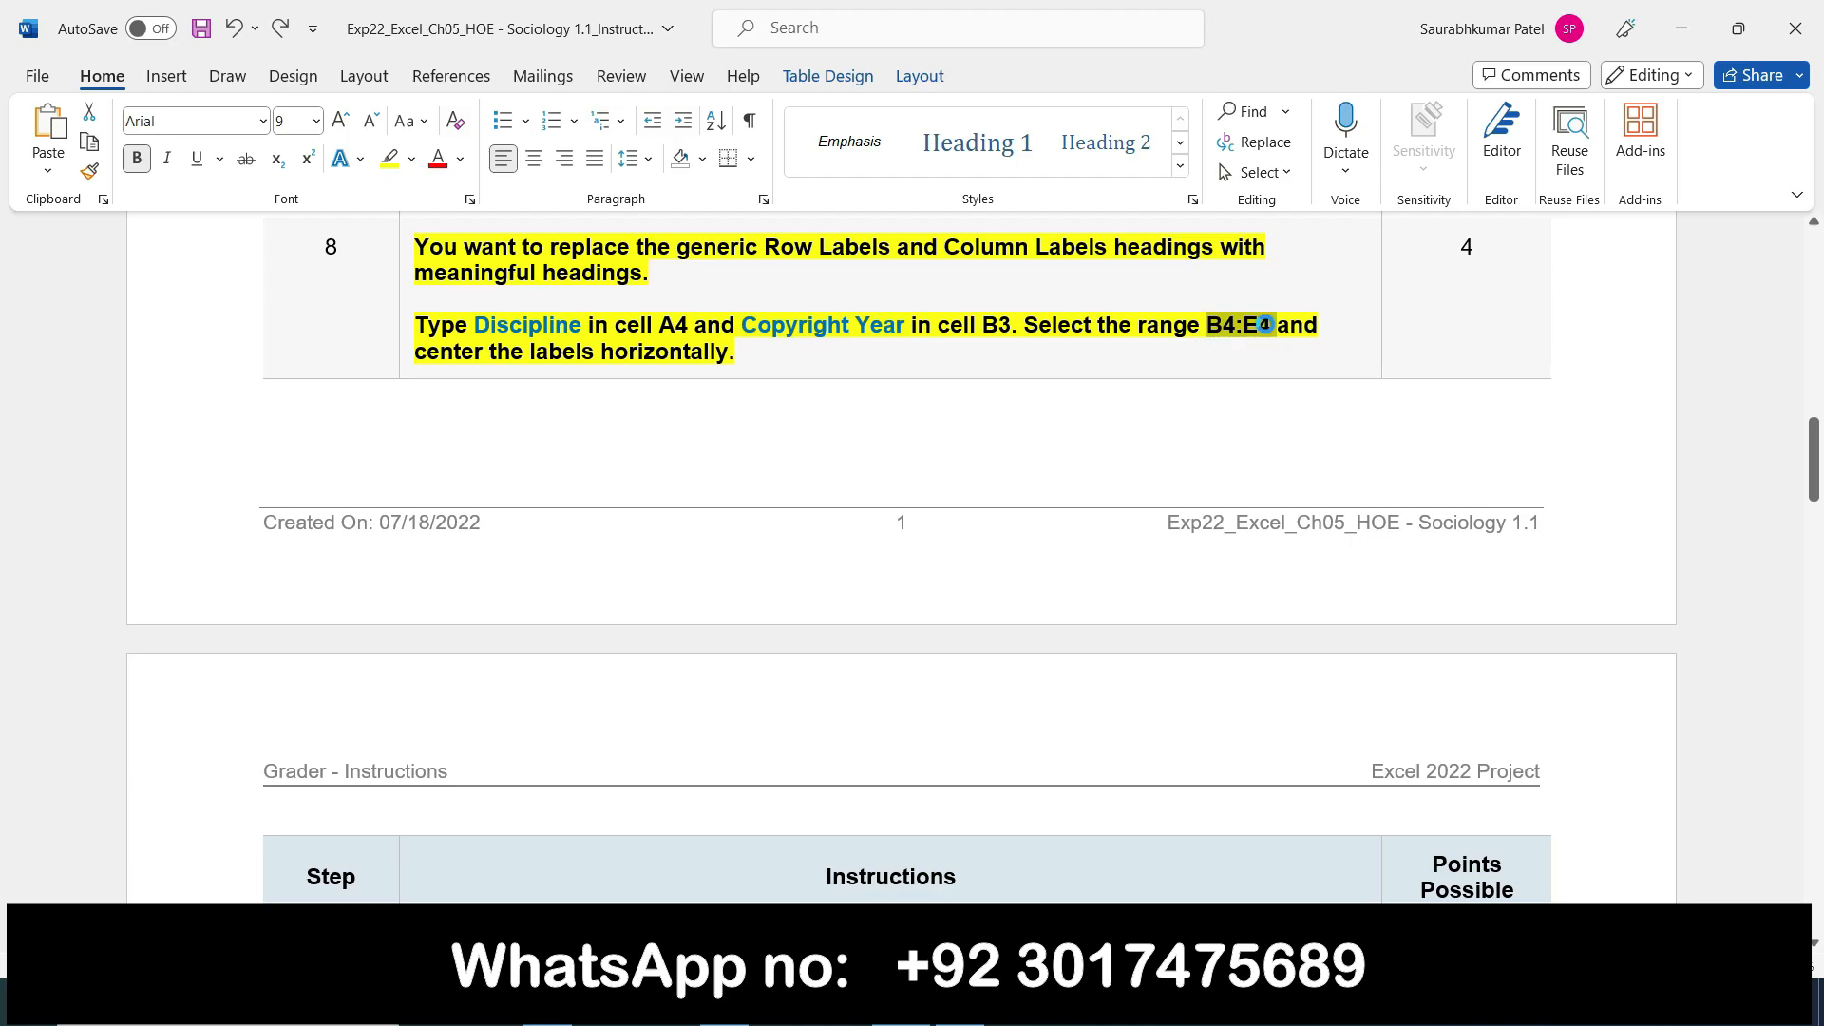
key("alt+Tab")
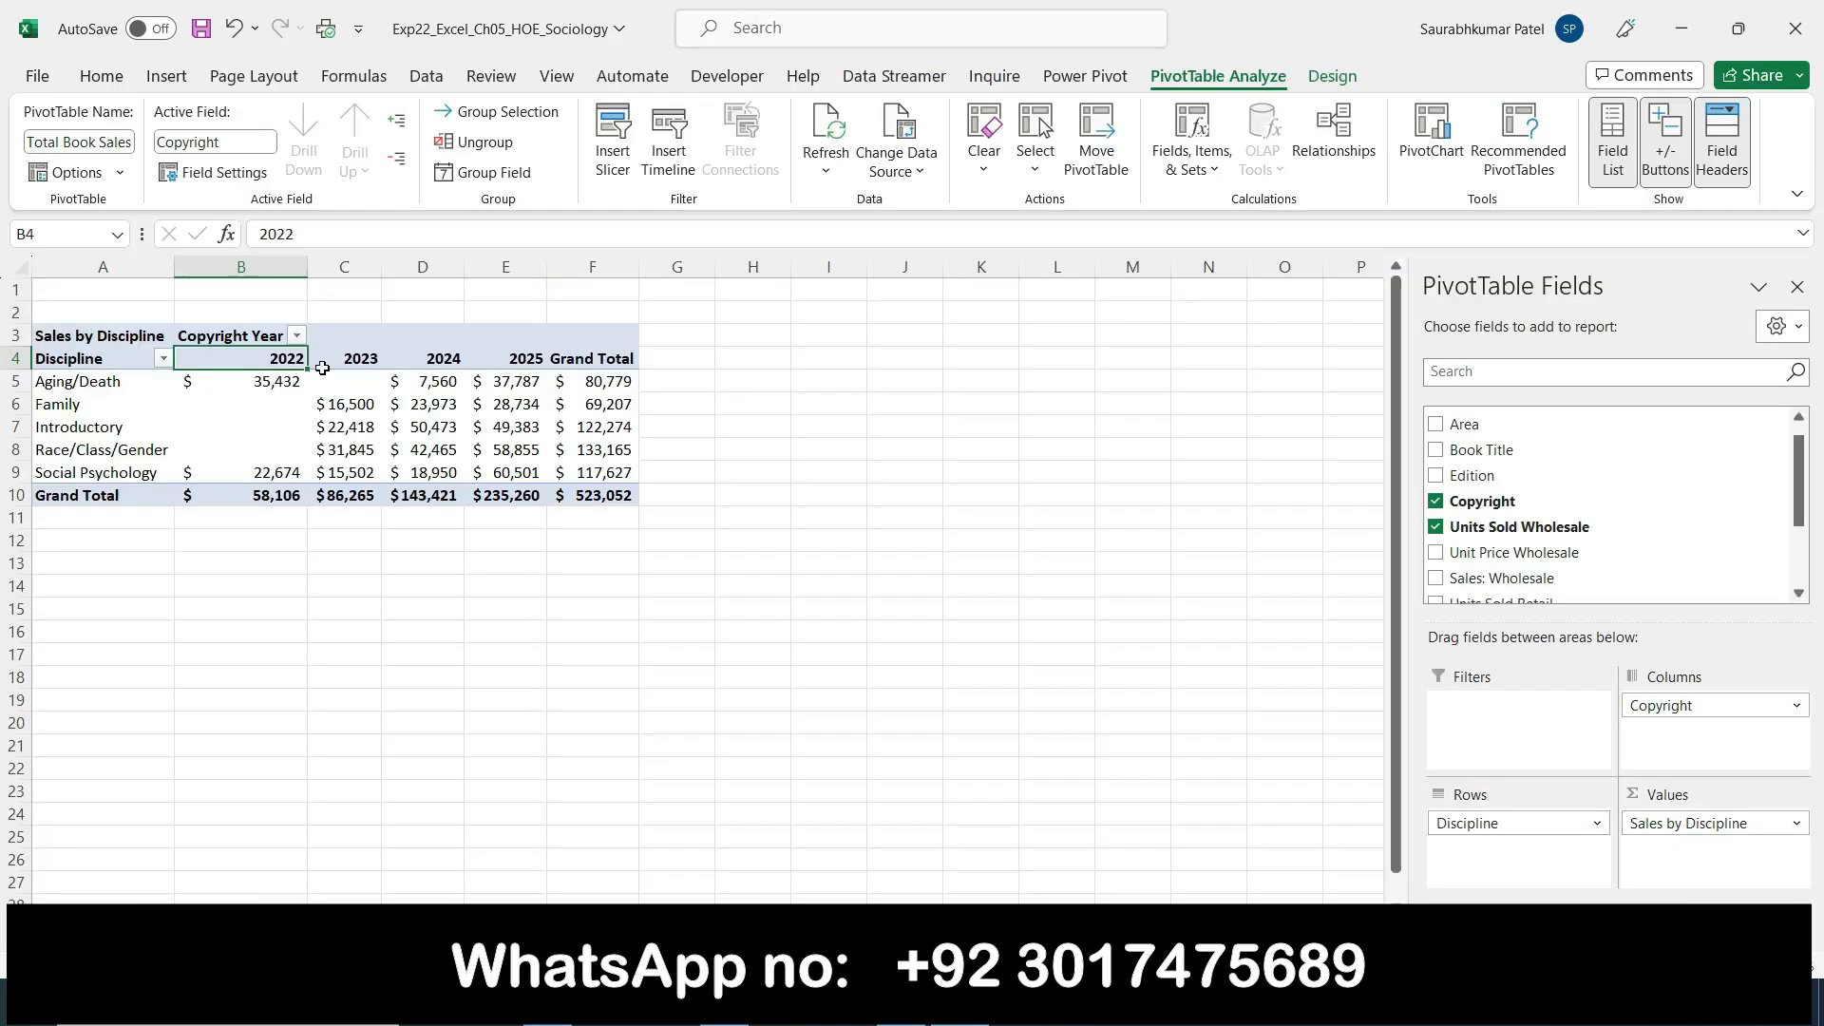
left_click(83, 238)
key("ctrl+v")
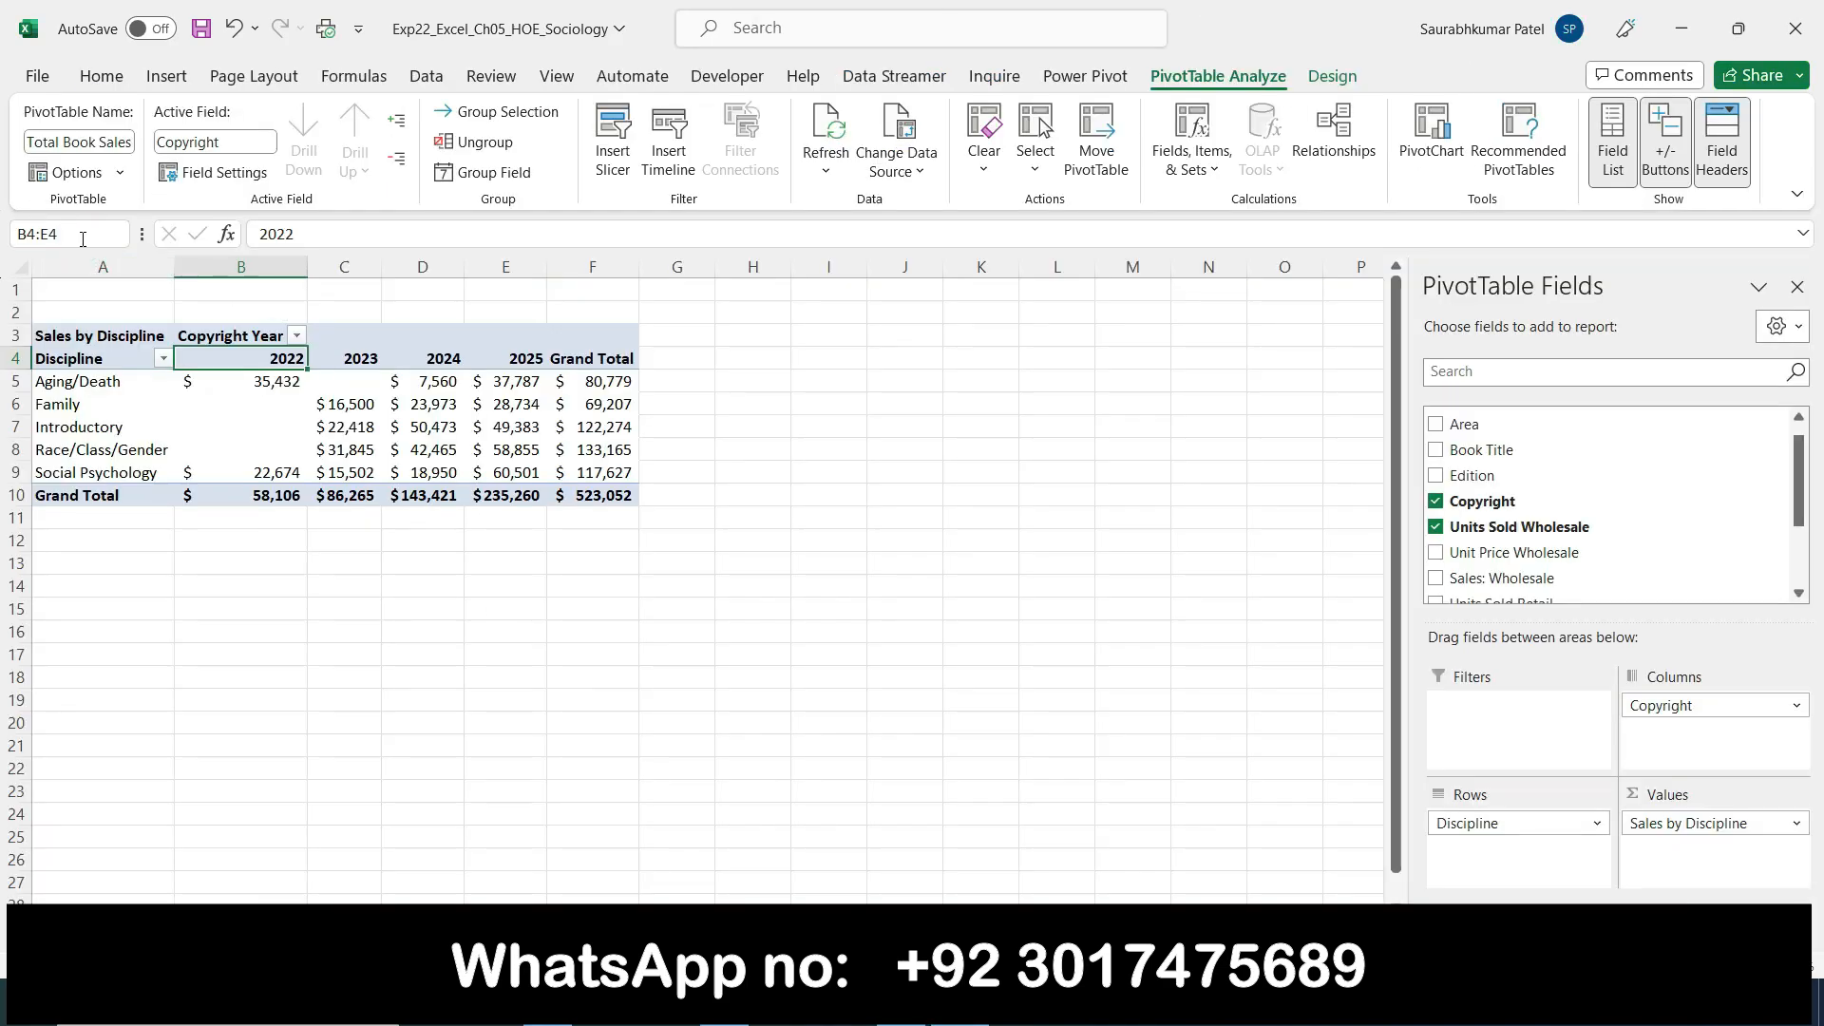
key("Return")
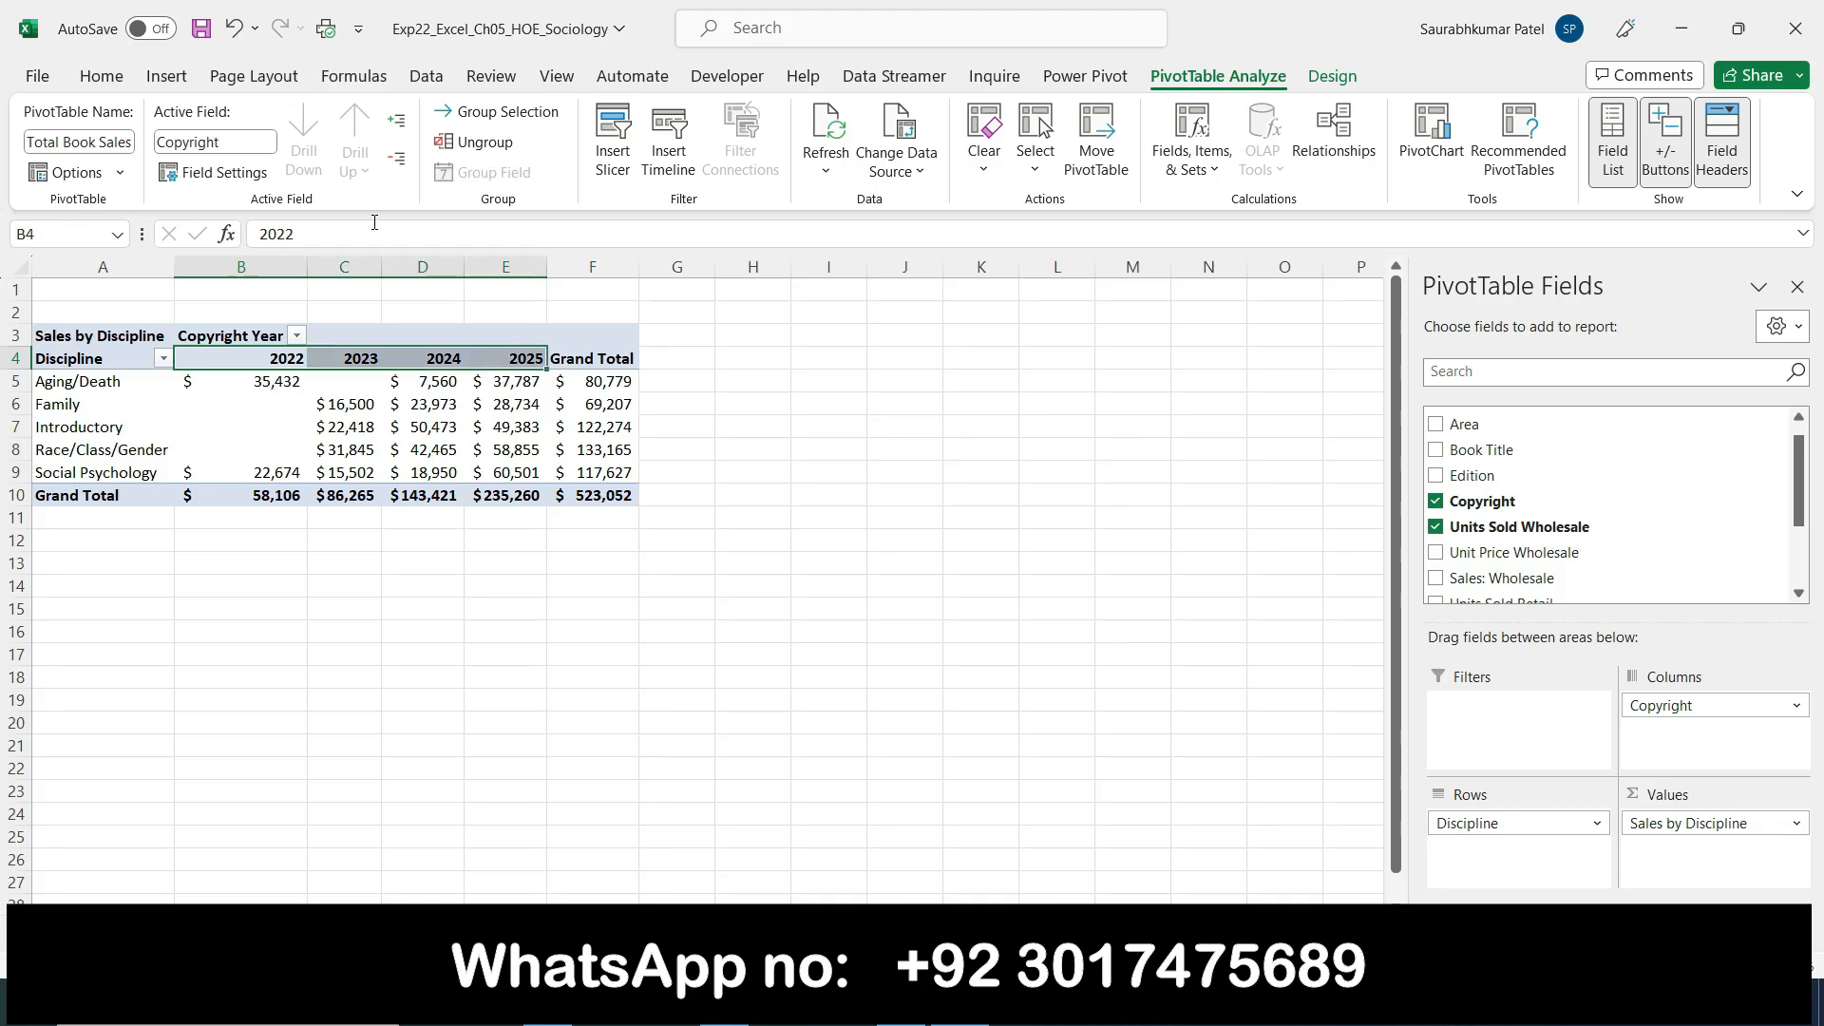
left_click(99, 78)
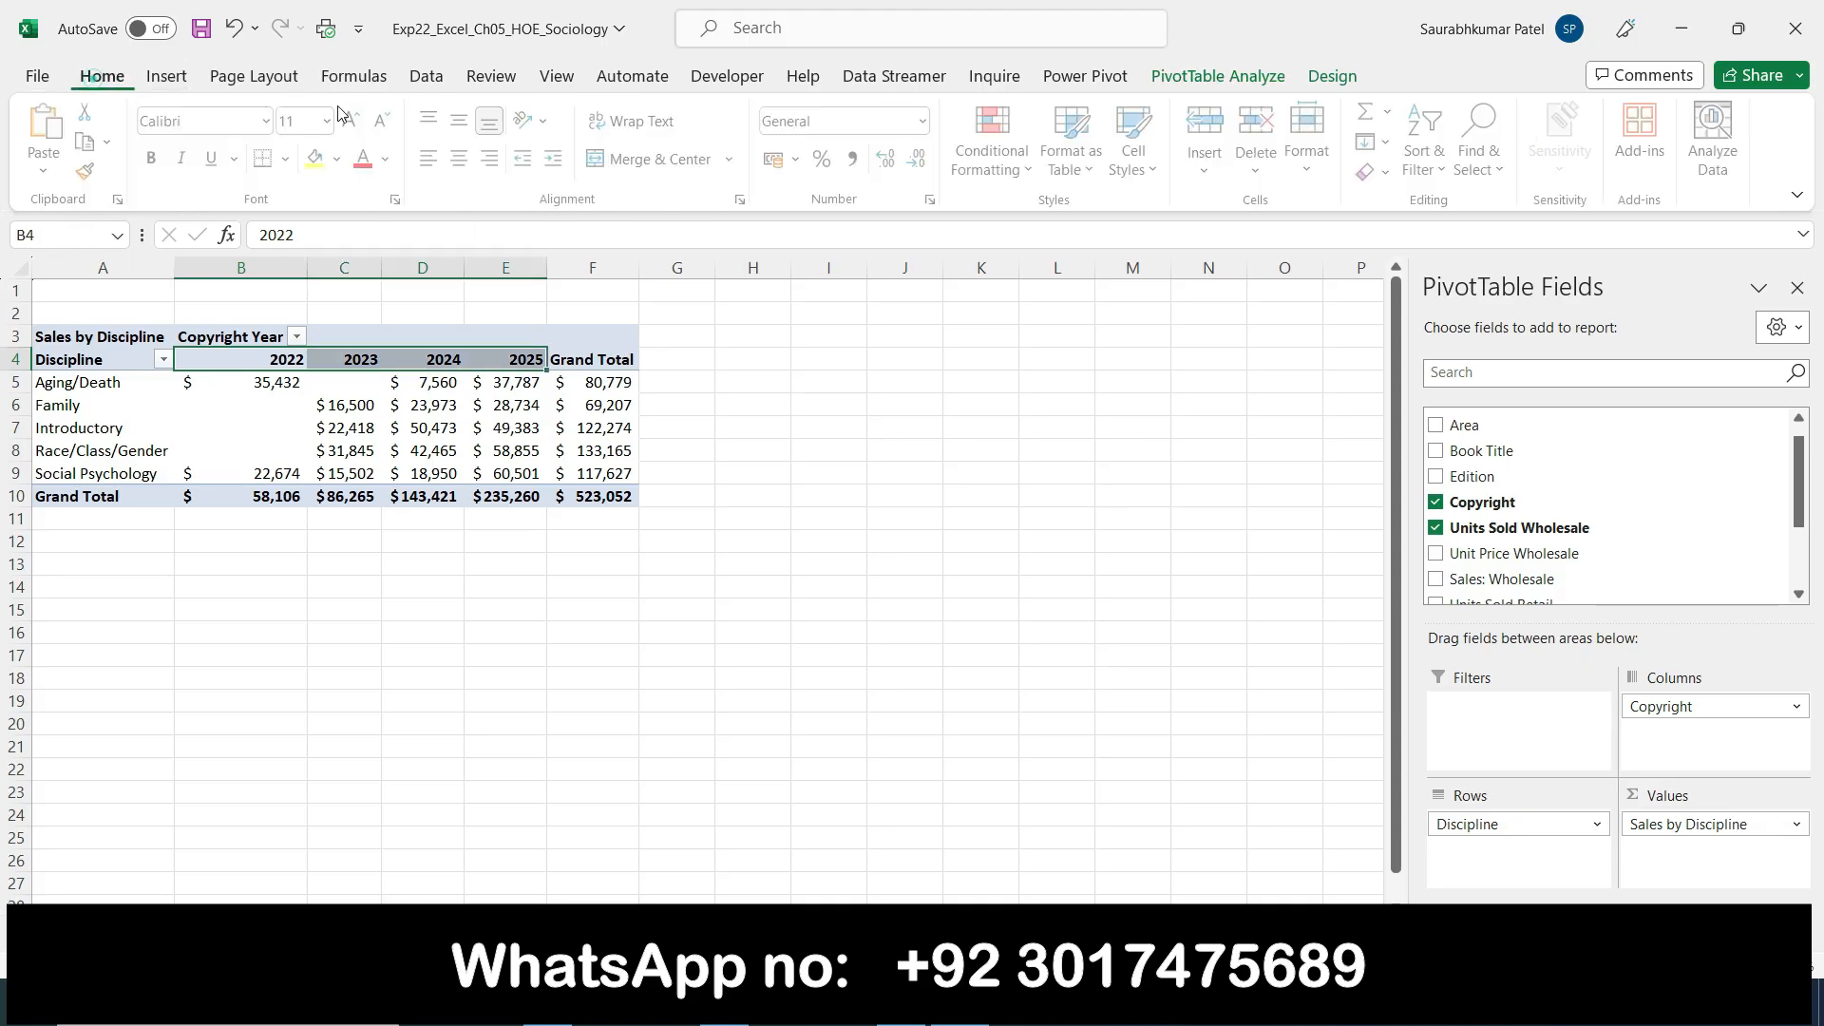
left_click(462, 162)
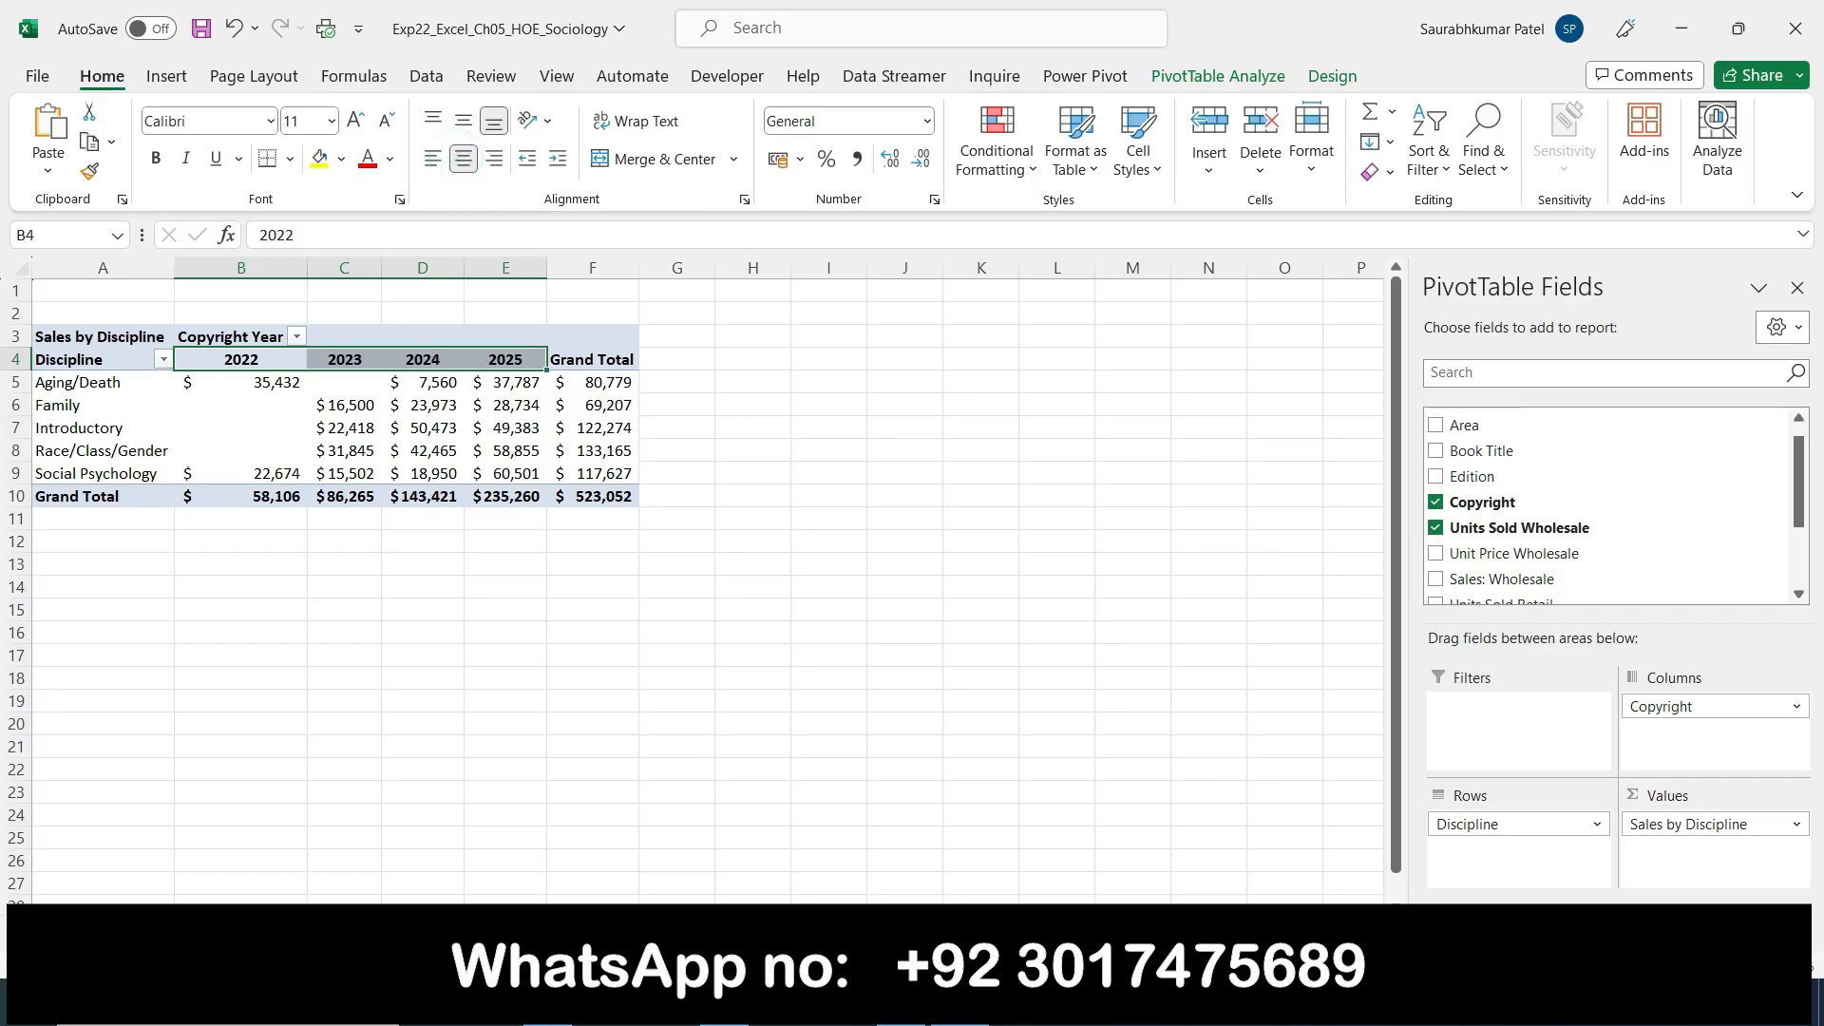
Remove the bold and yellow highlighting from step 8's instructions in Word and go to step 9
key("alt+Tab")
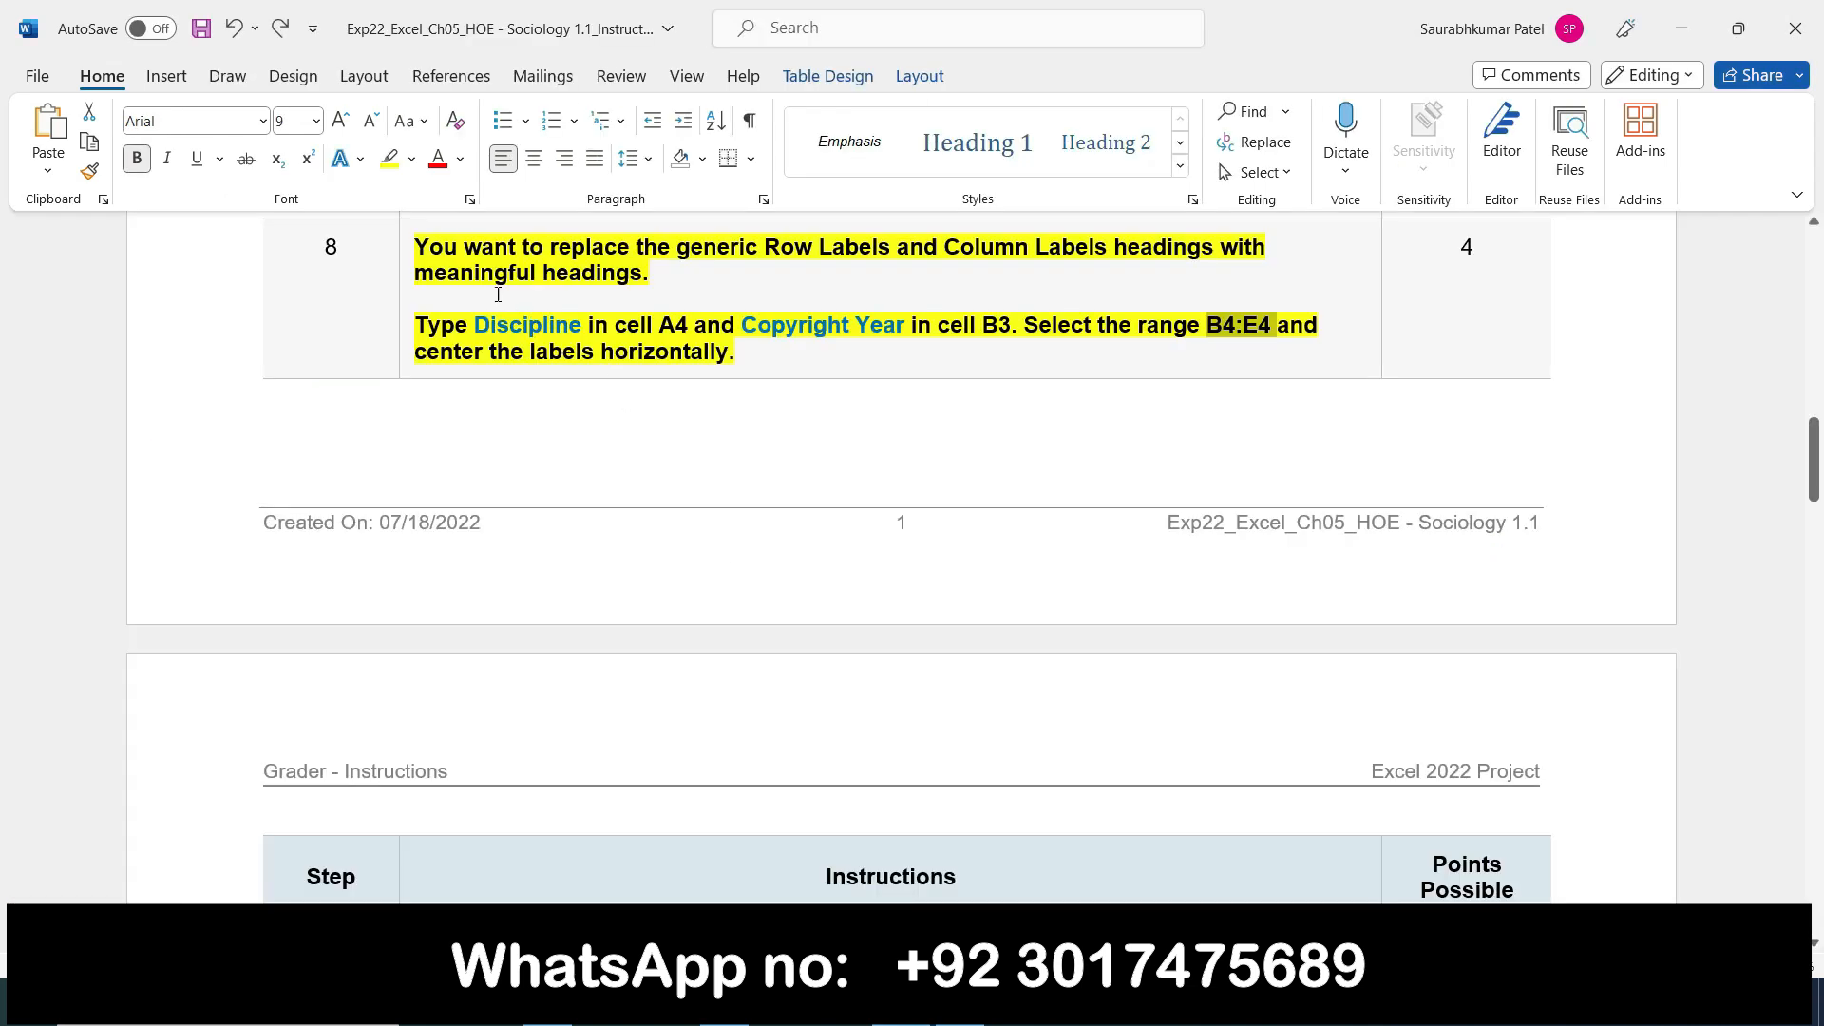
left_click(408, 265)
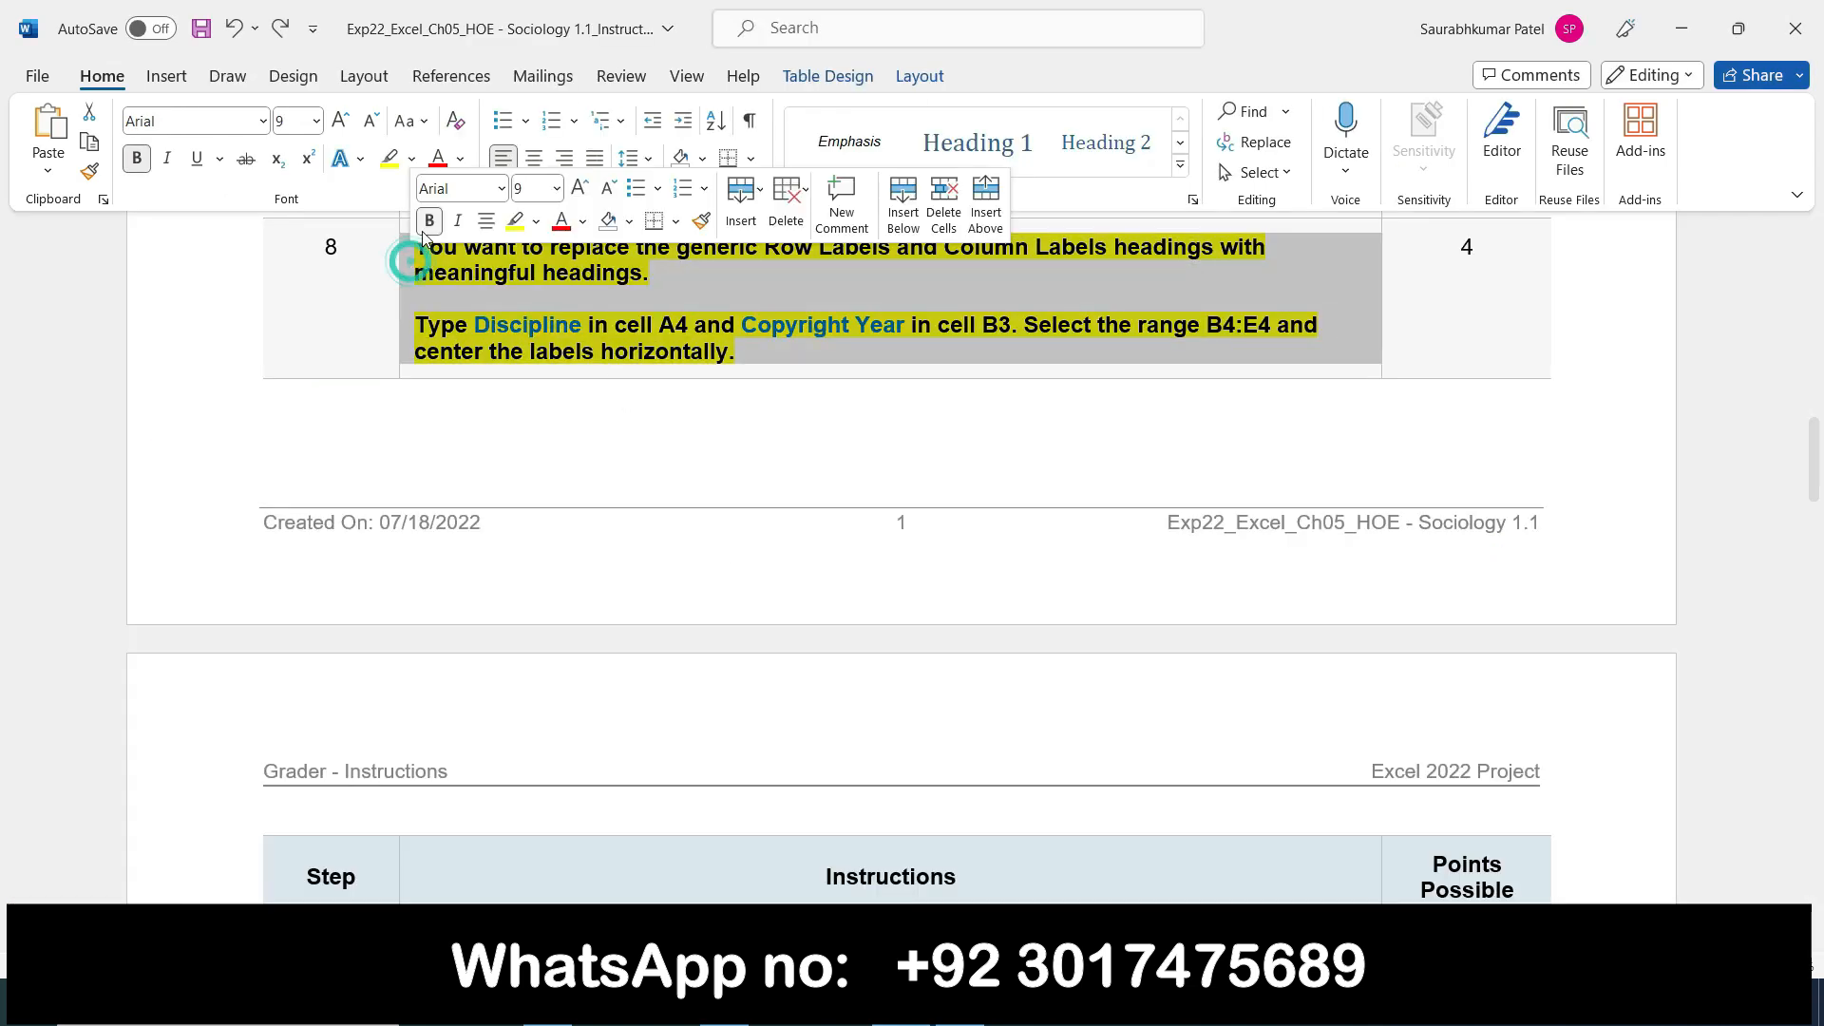
left_click(430, 220)
left_click(659, 501)
scroll(705, 518, "down", 6)
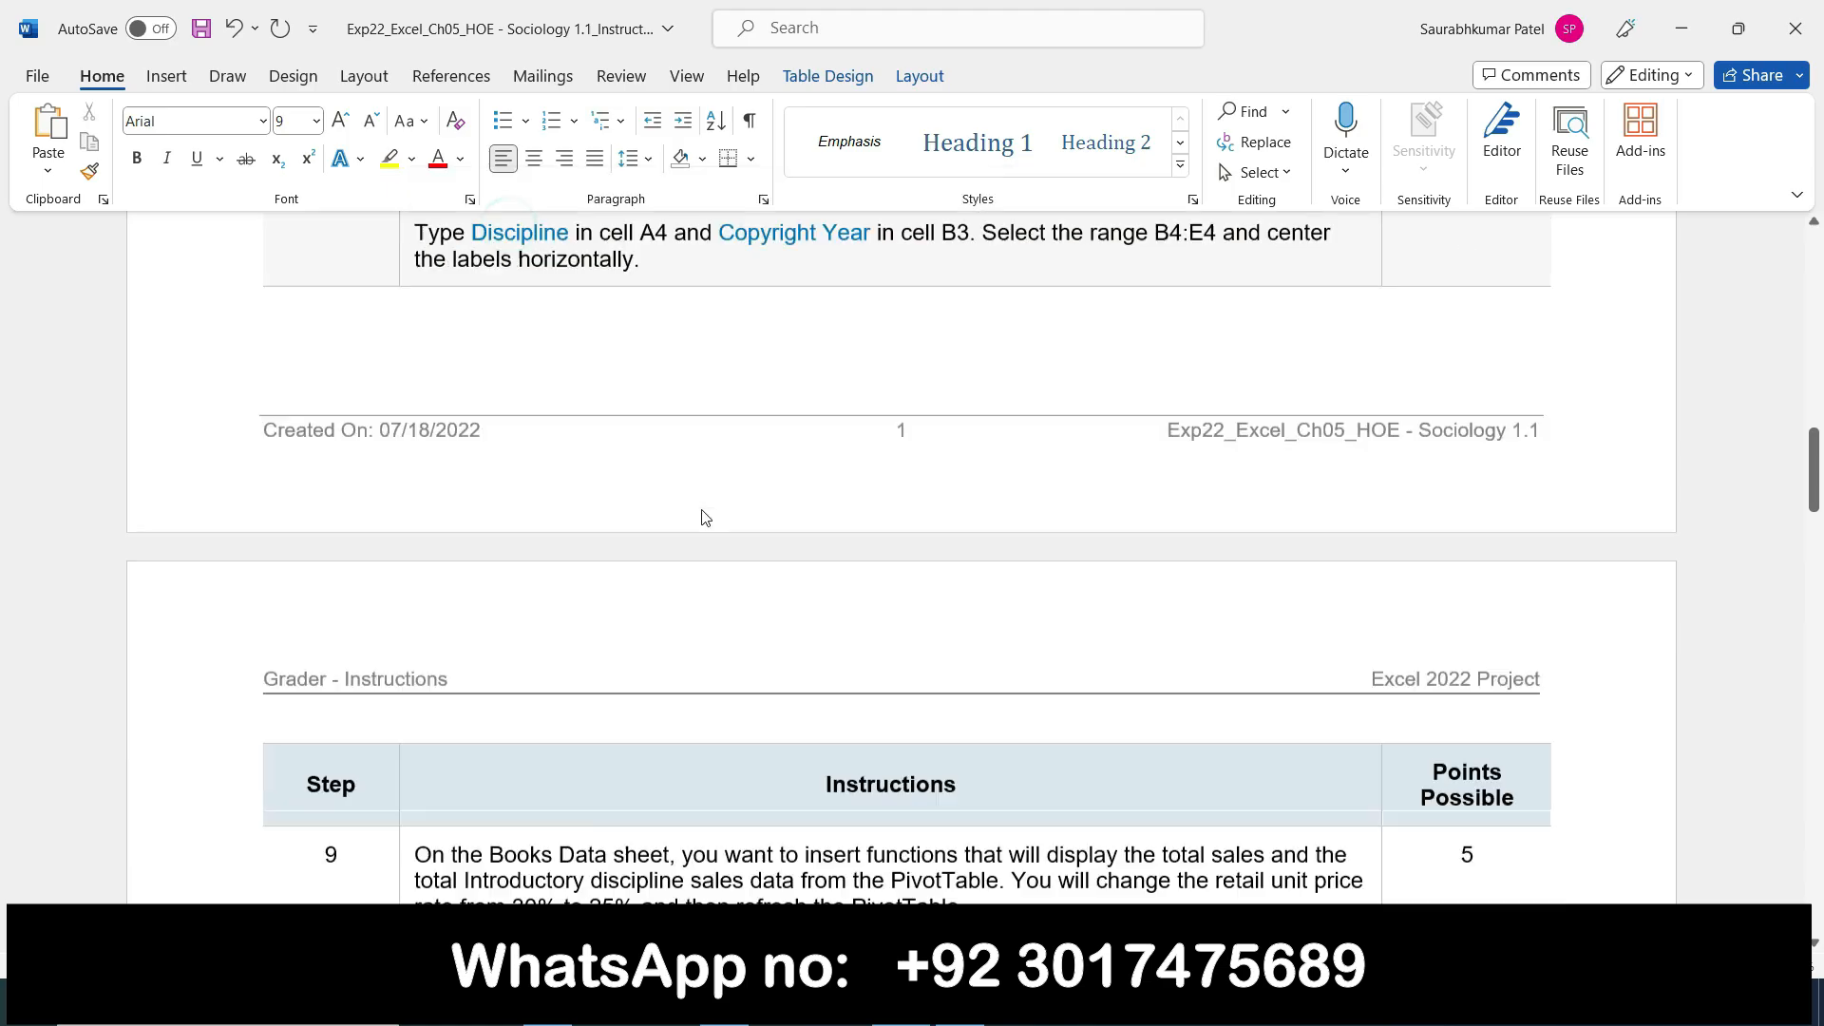
scroll(703, 511, "down", 1)
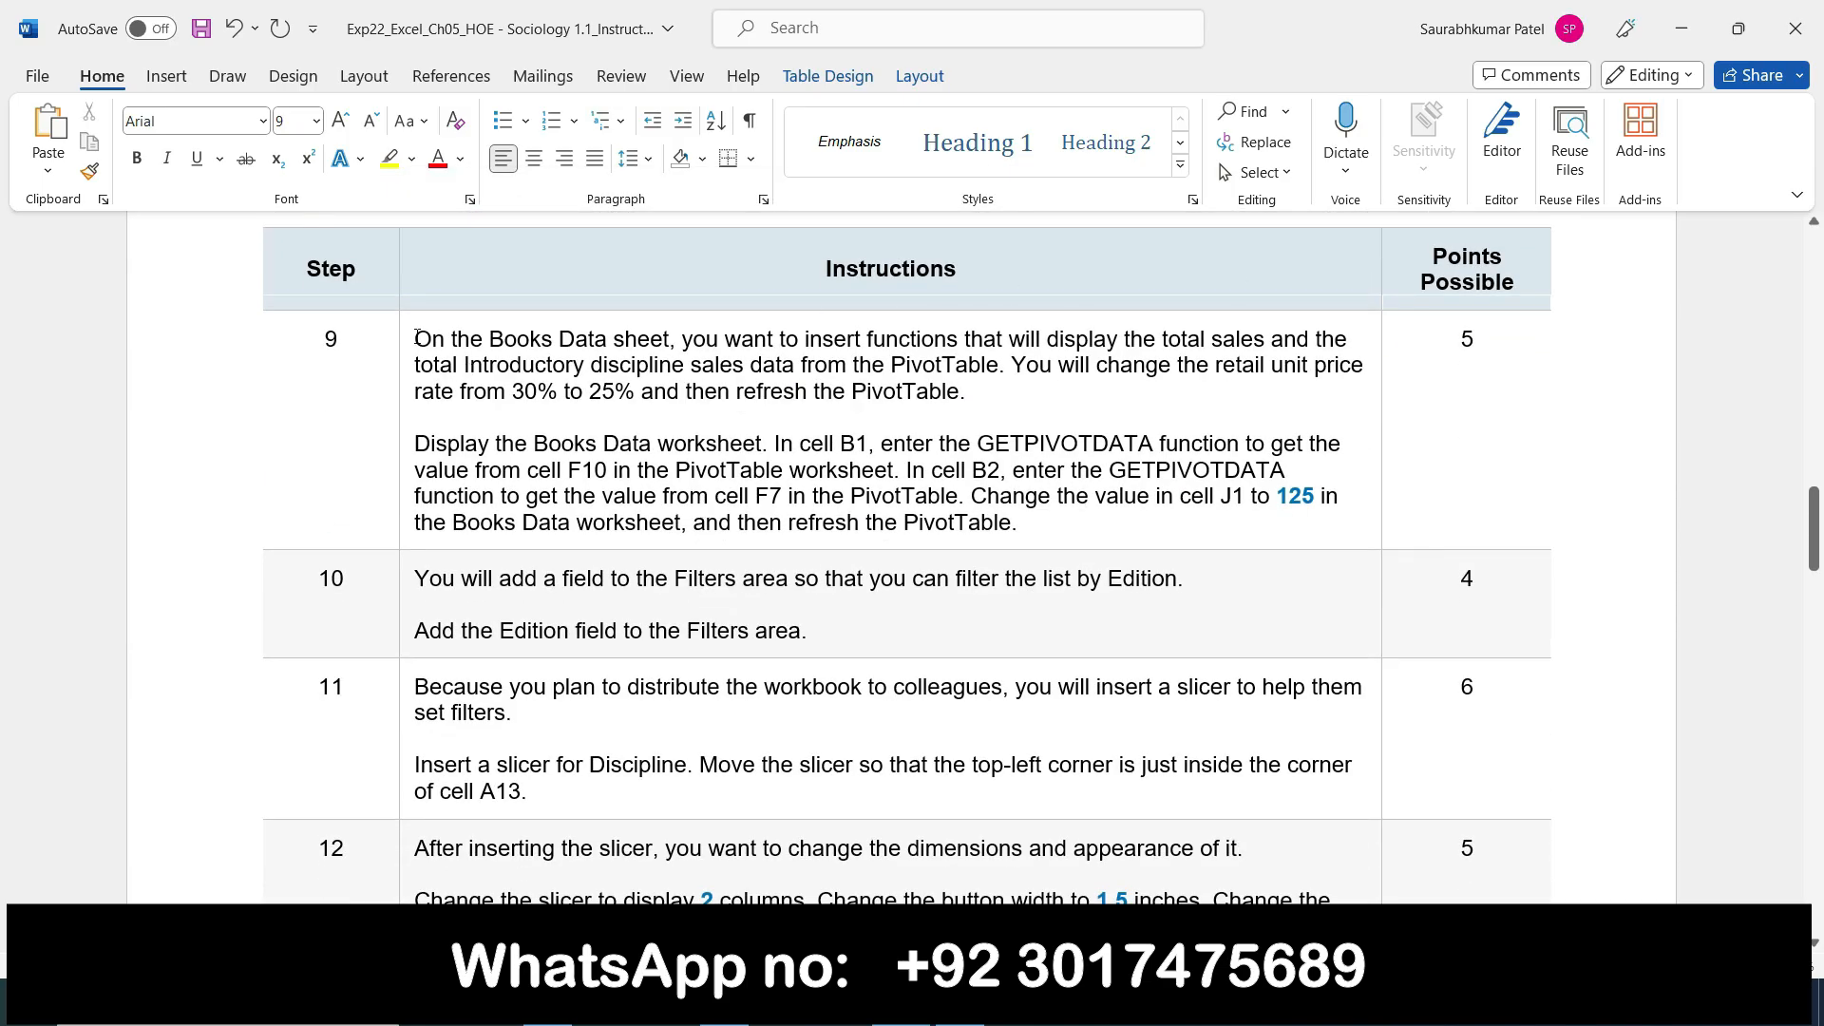
Highlight in yellow the Introductory sales line, the 30% to 25% rate line and Books Data worksheet in step 9
left_click(388, 159)
left_click_drag(415, 367, 940, 367)
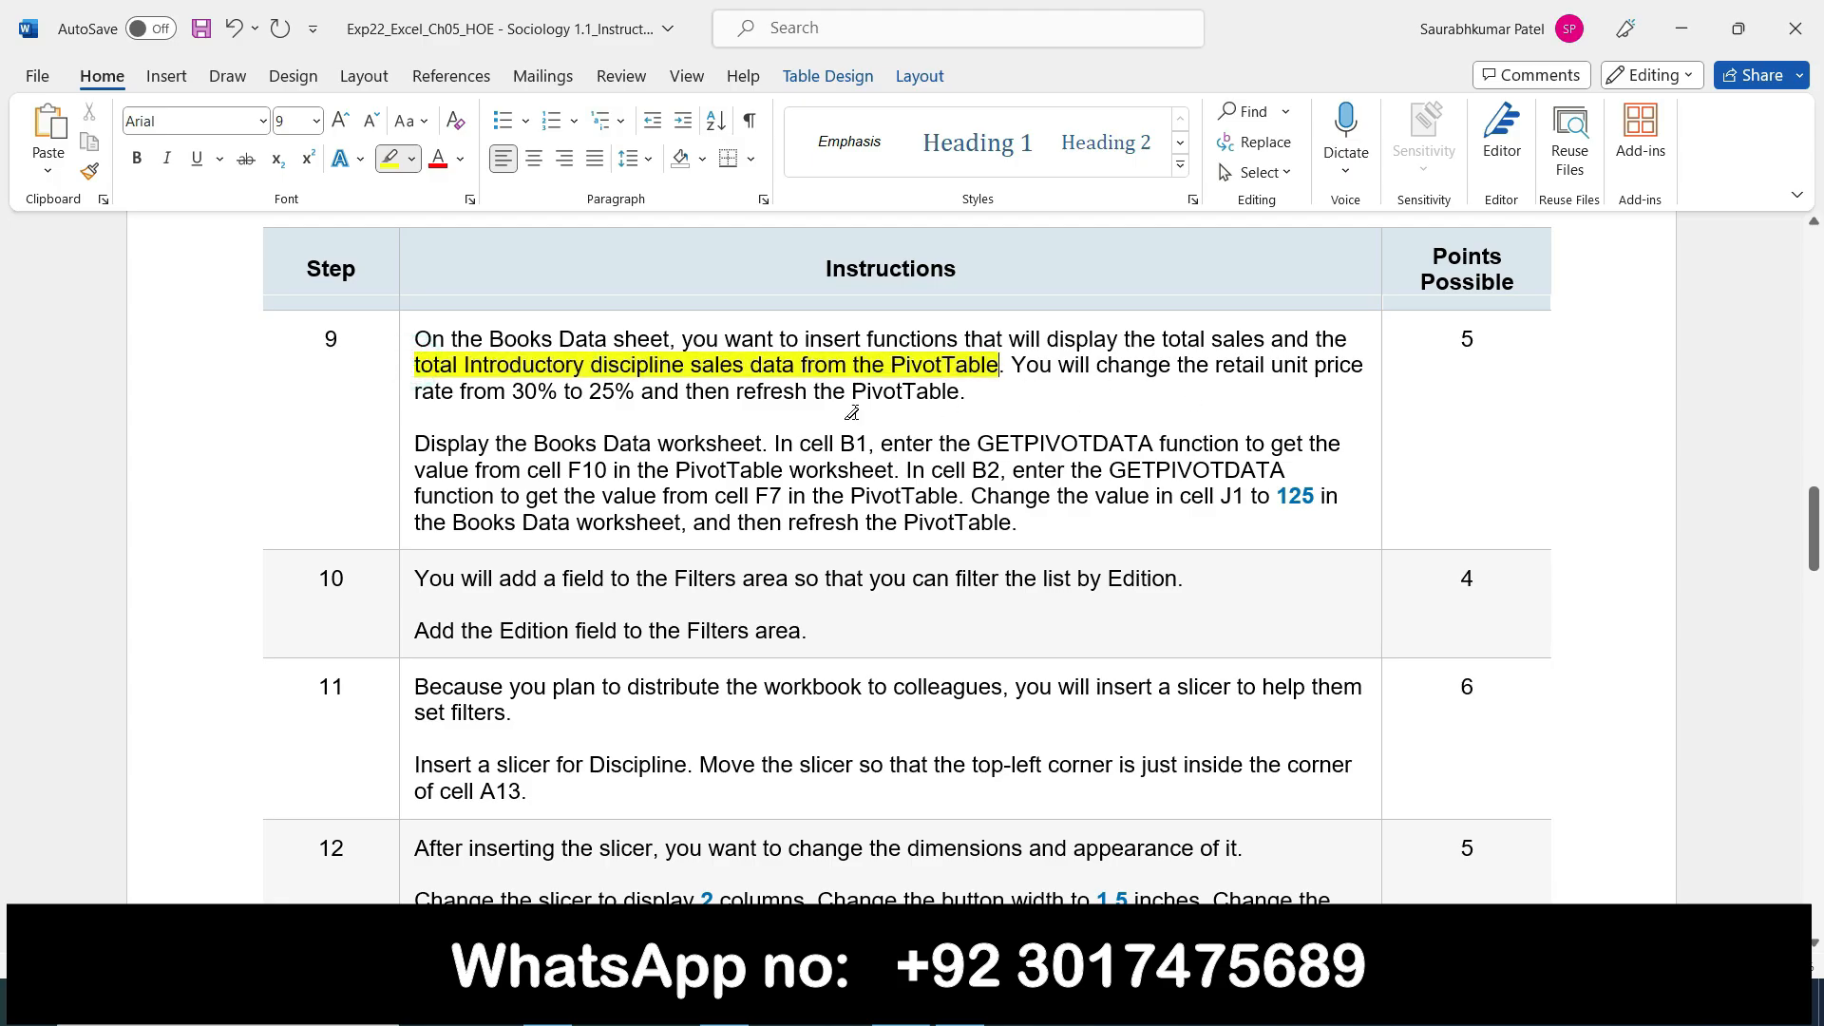
mouse_move(430, 392)
left_mouse_down()
mouse_move(988, 392)
mouse_move(931, 407)
mouse_move(954, 393)
left_mouse_up()
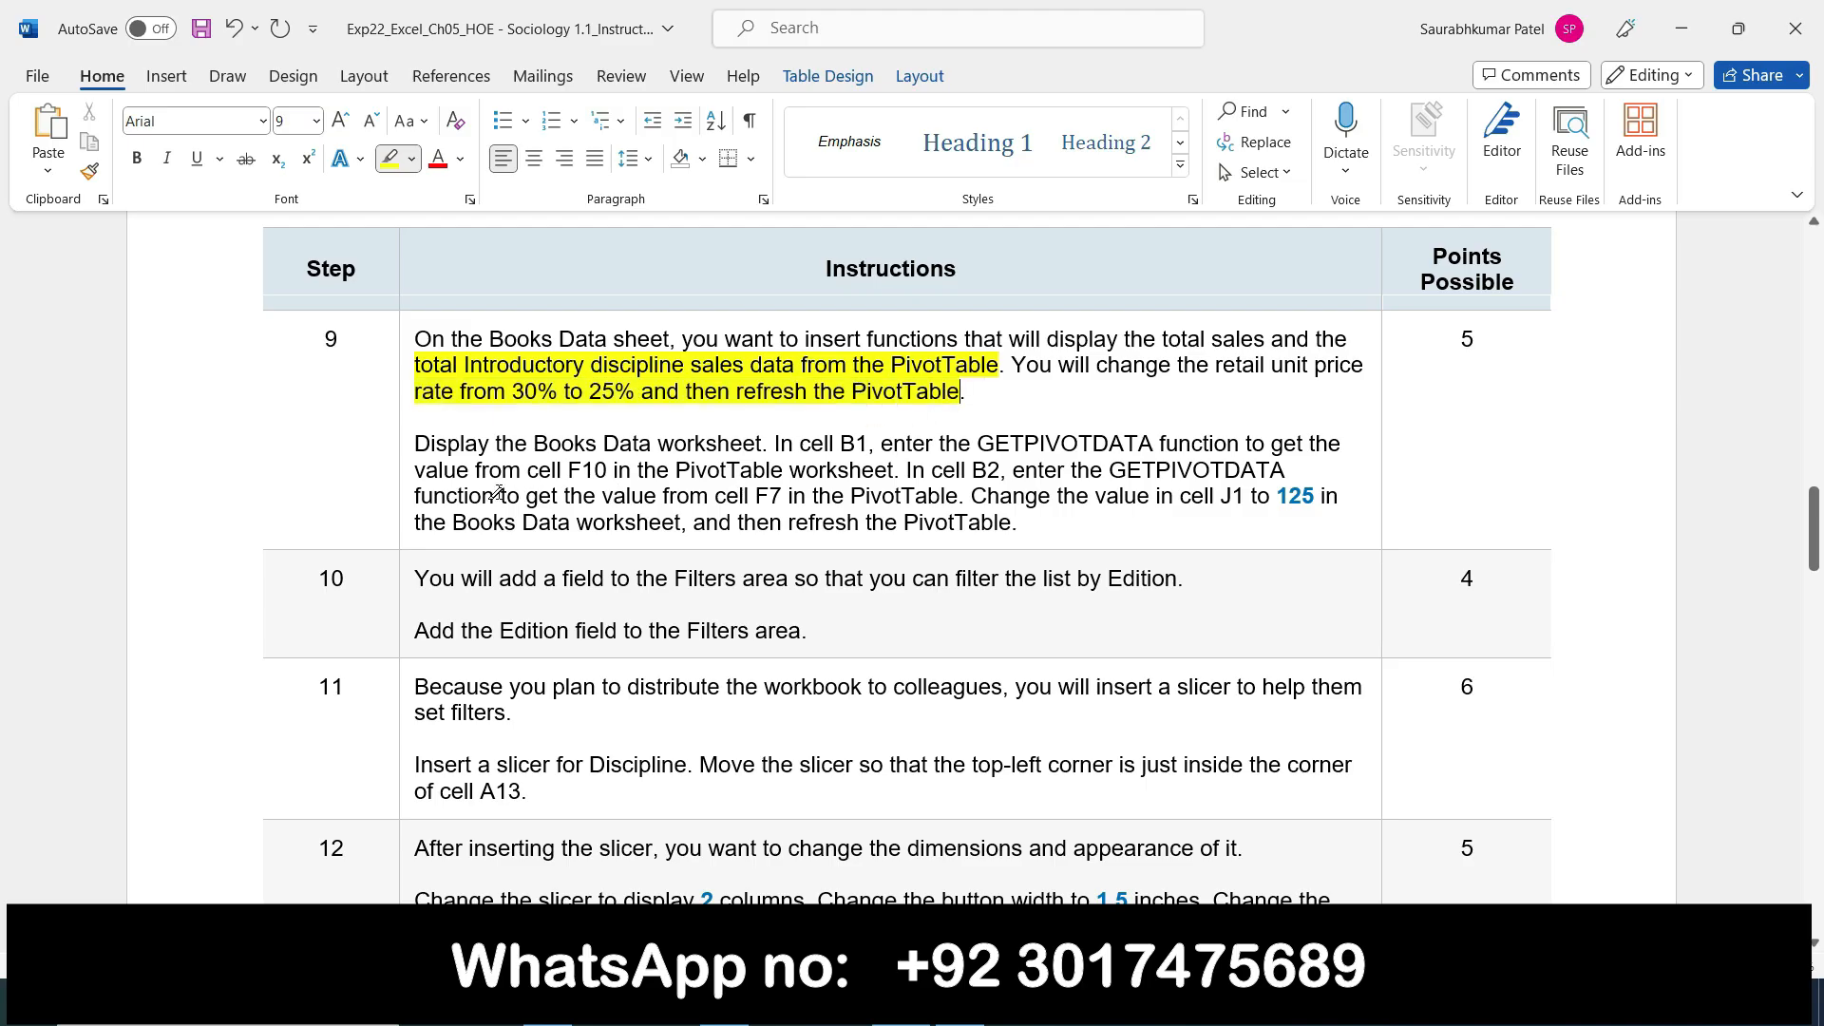
left_click_drag(535, 445, 763, 445)
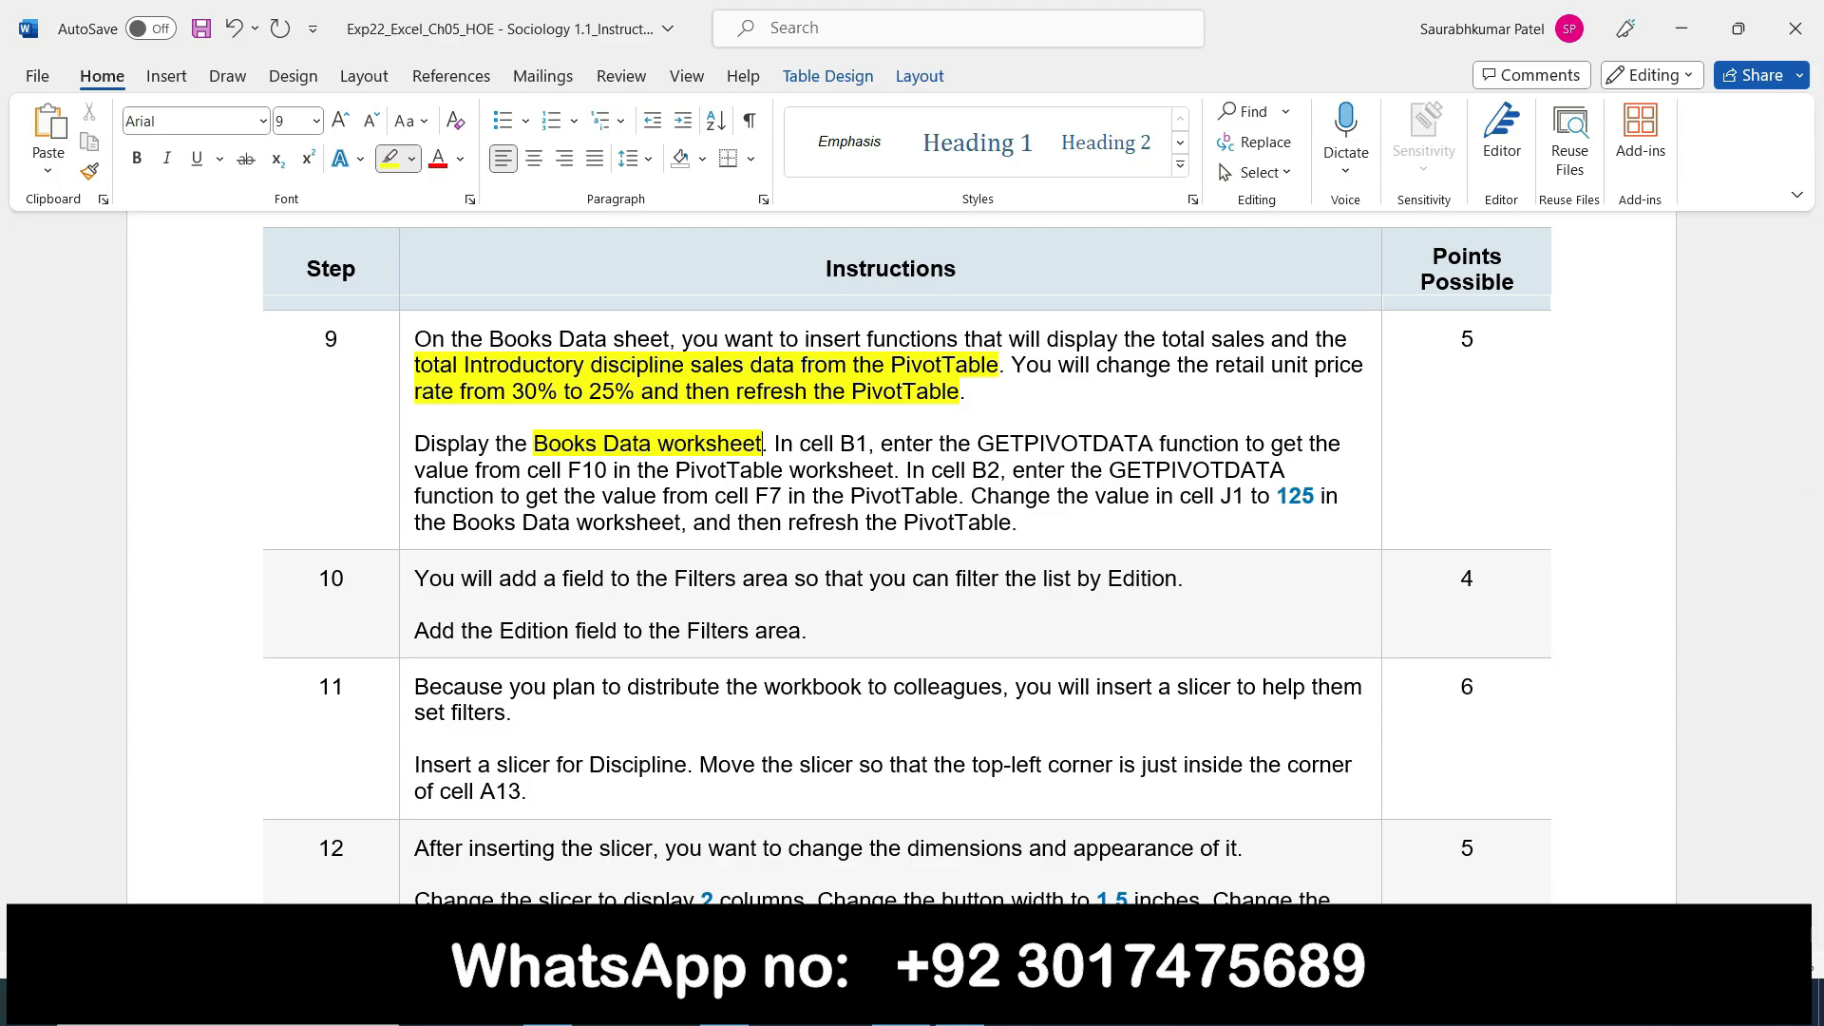
Display the Books Data worksheet in Excel and open the empty cell B1 for entry, rechecking step 9 in Word
left_click(960, 1002)
left_click(314, 938)
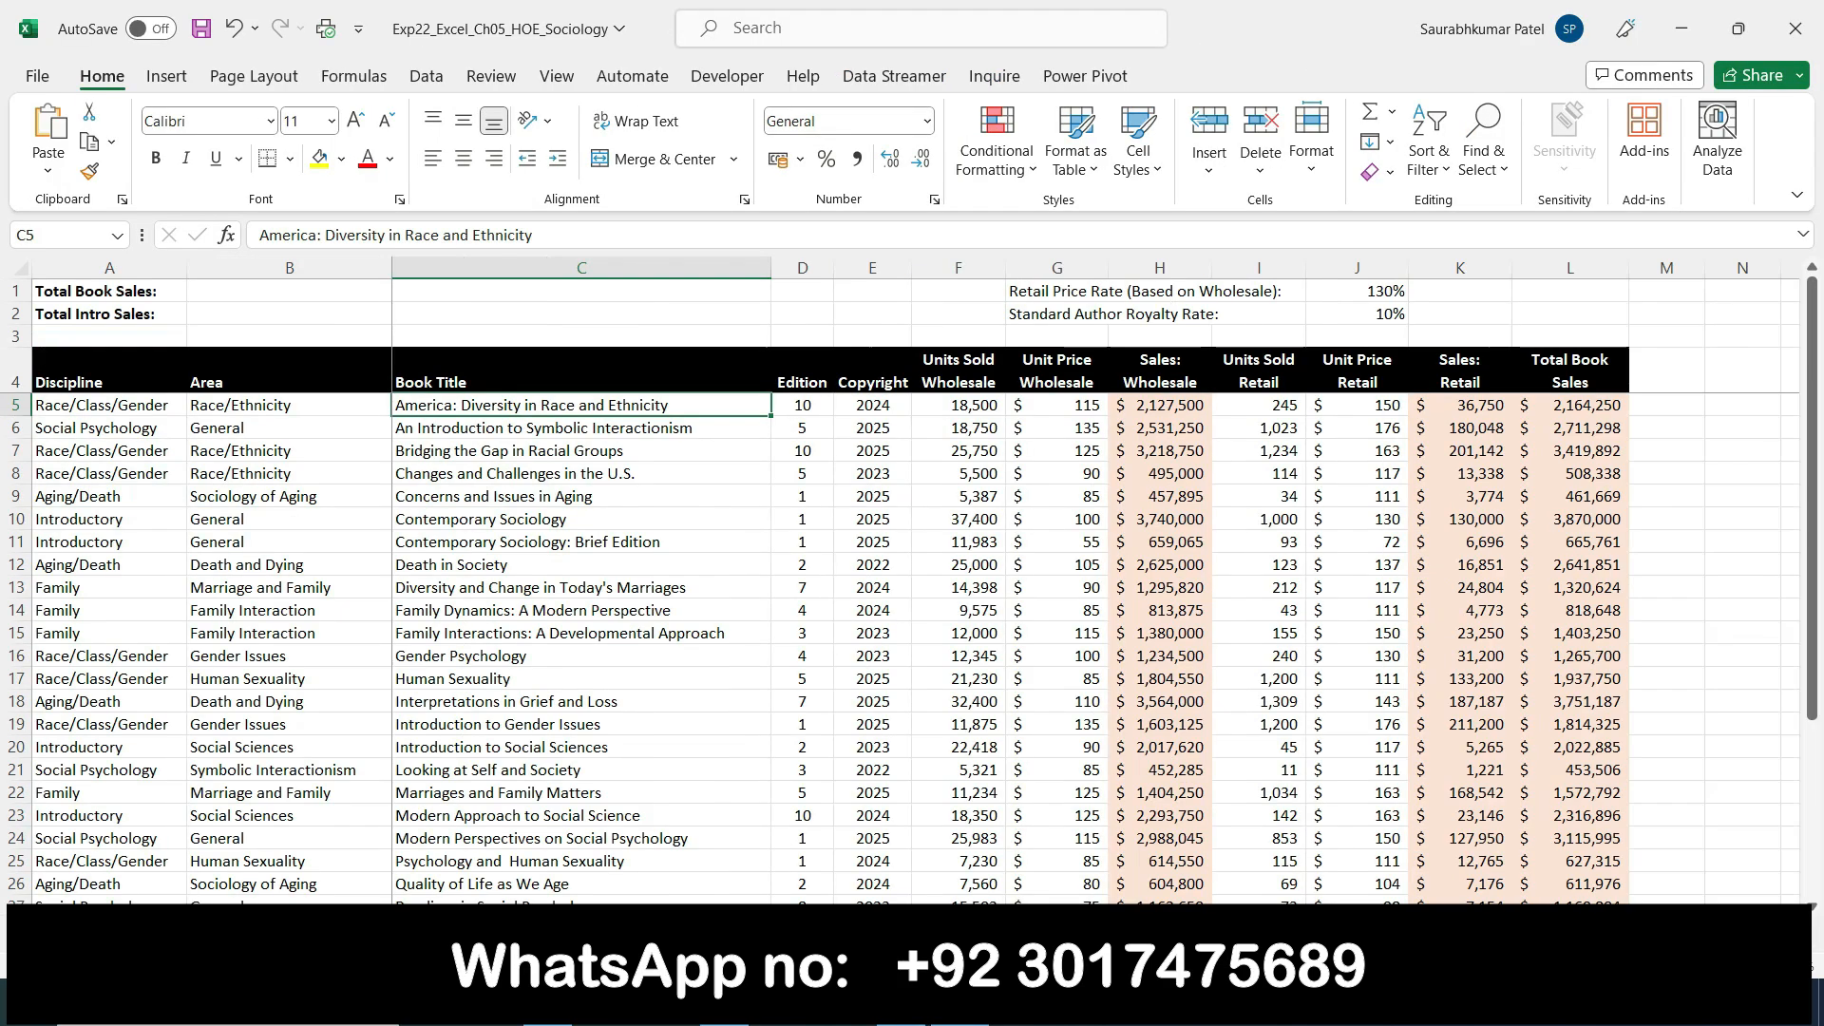
left_click(901, 1002)
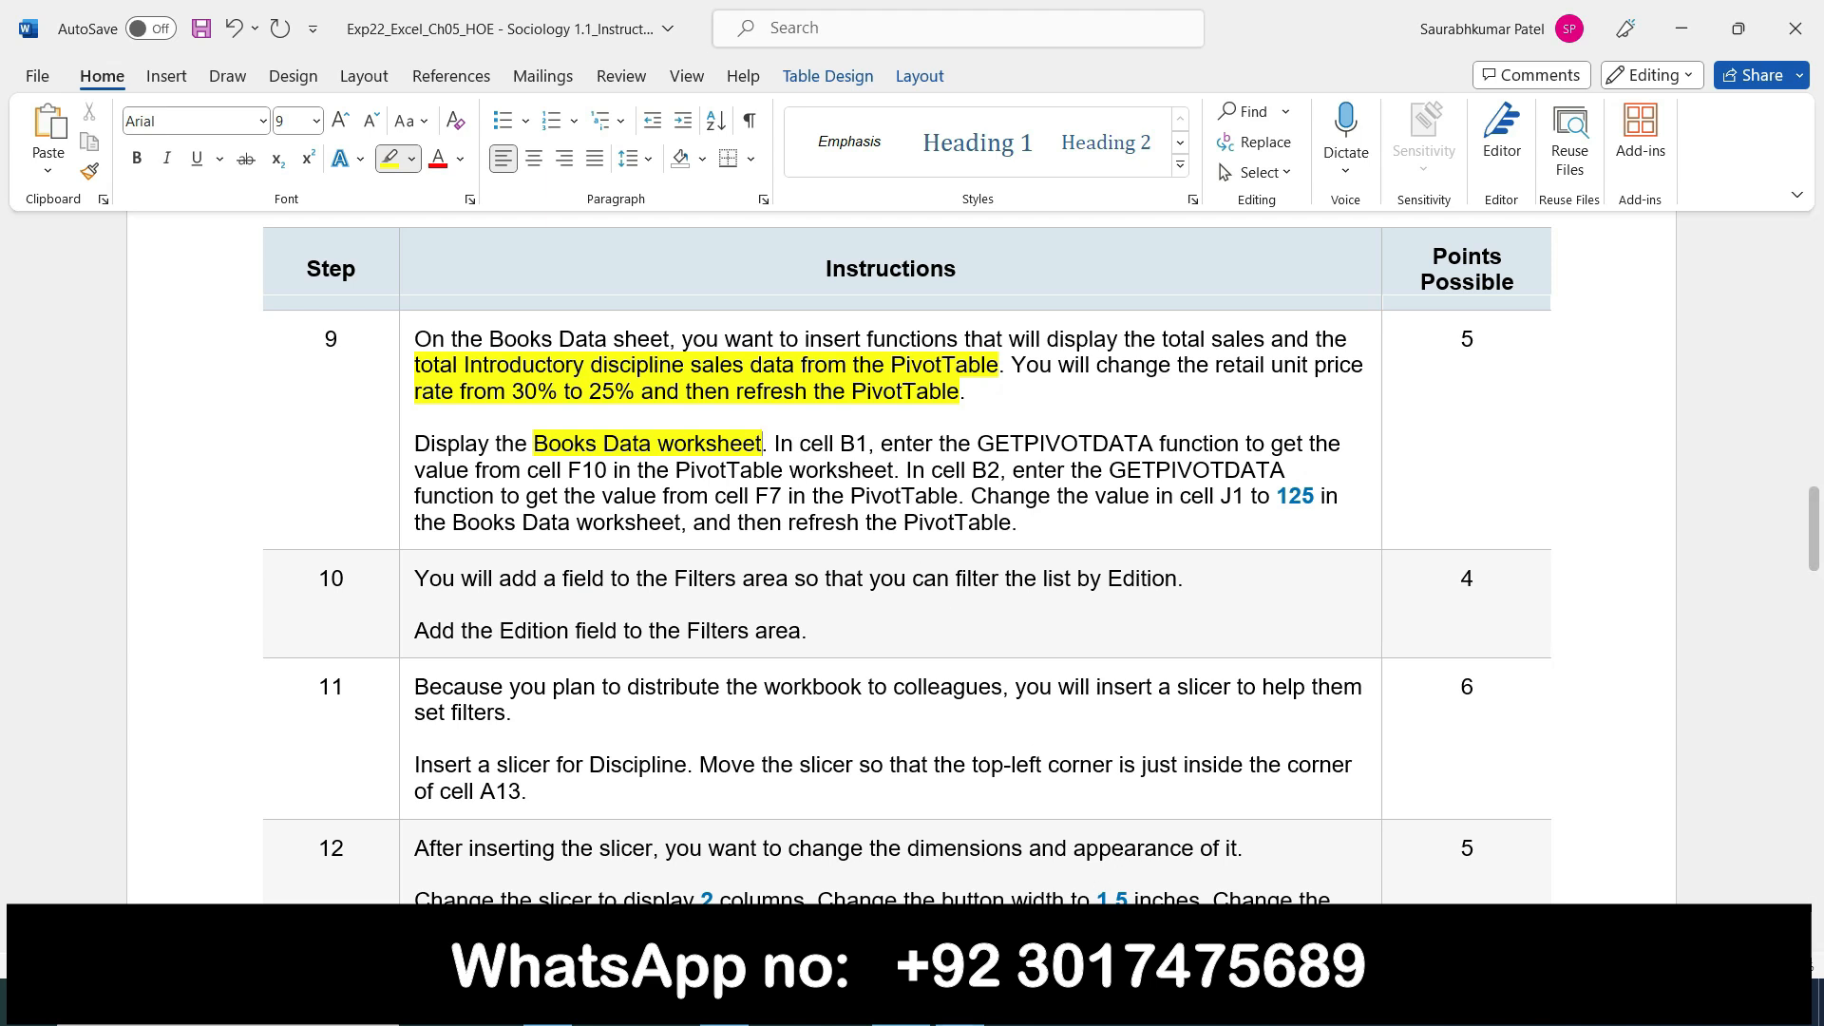
left_click(960, 1002)
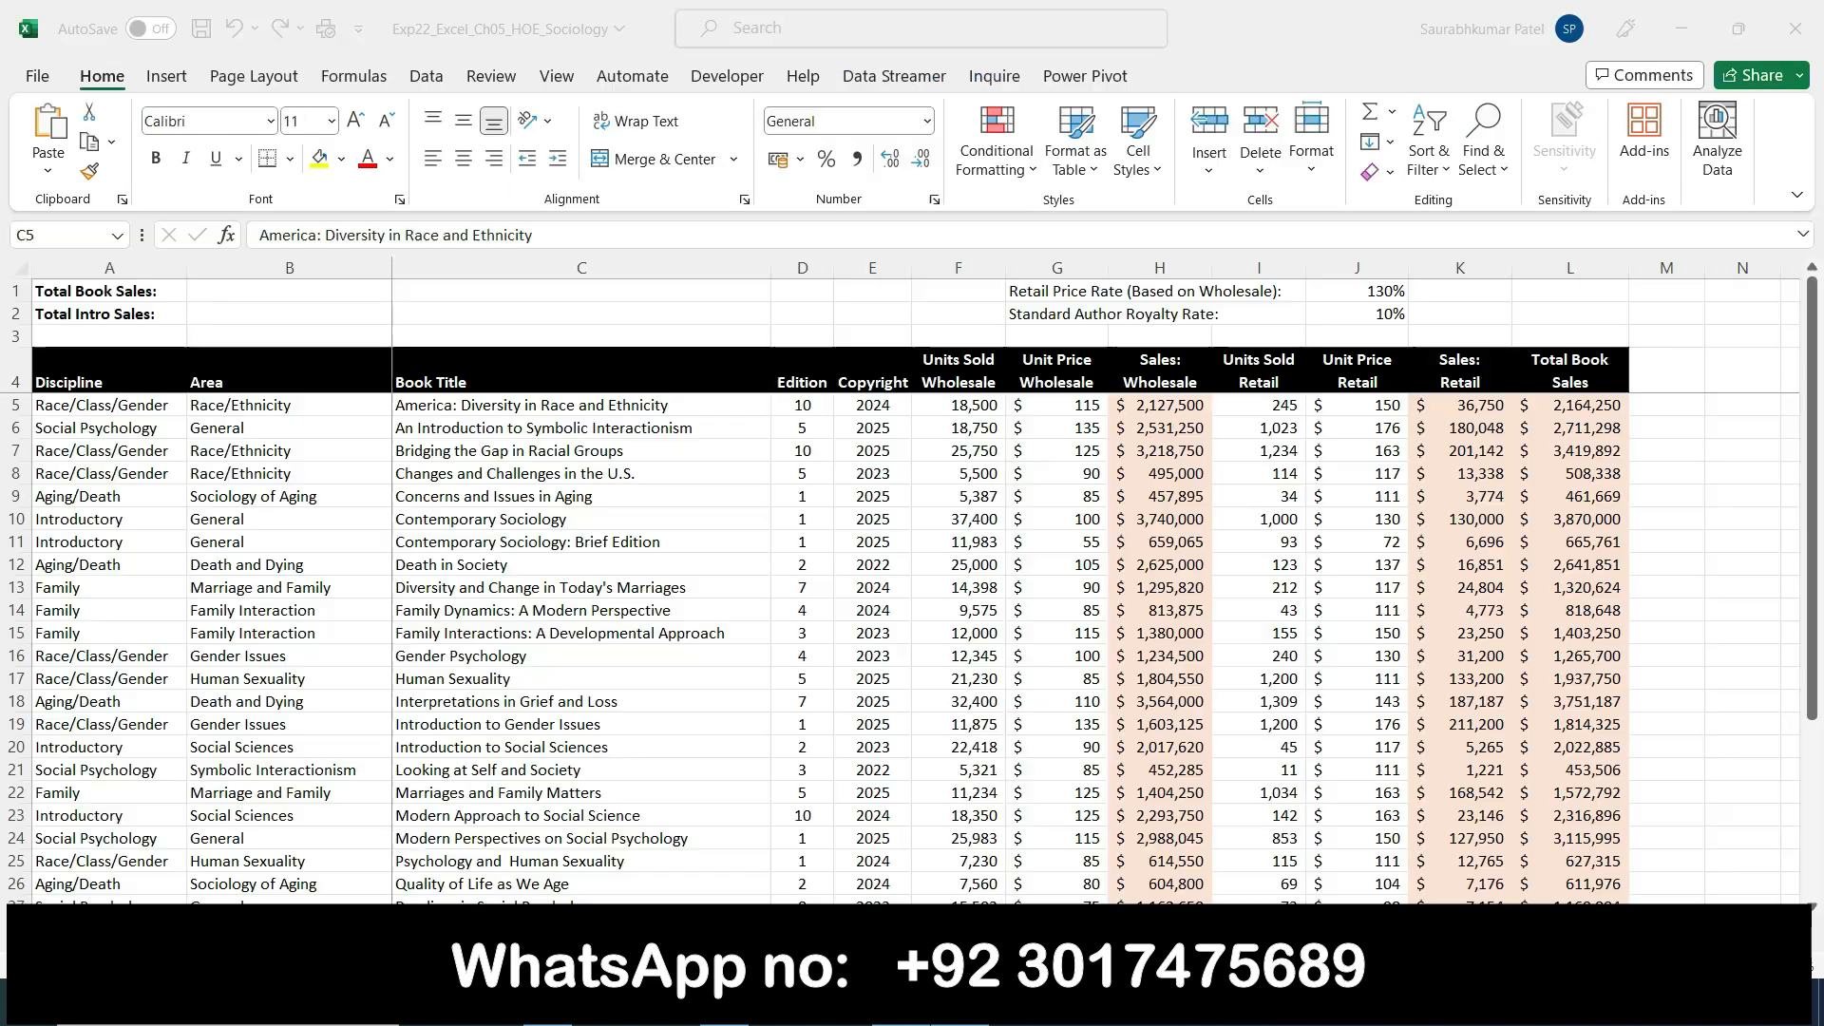
left_click(282, 294)
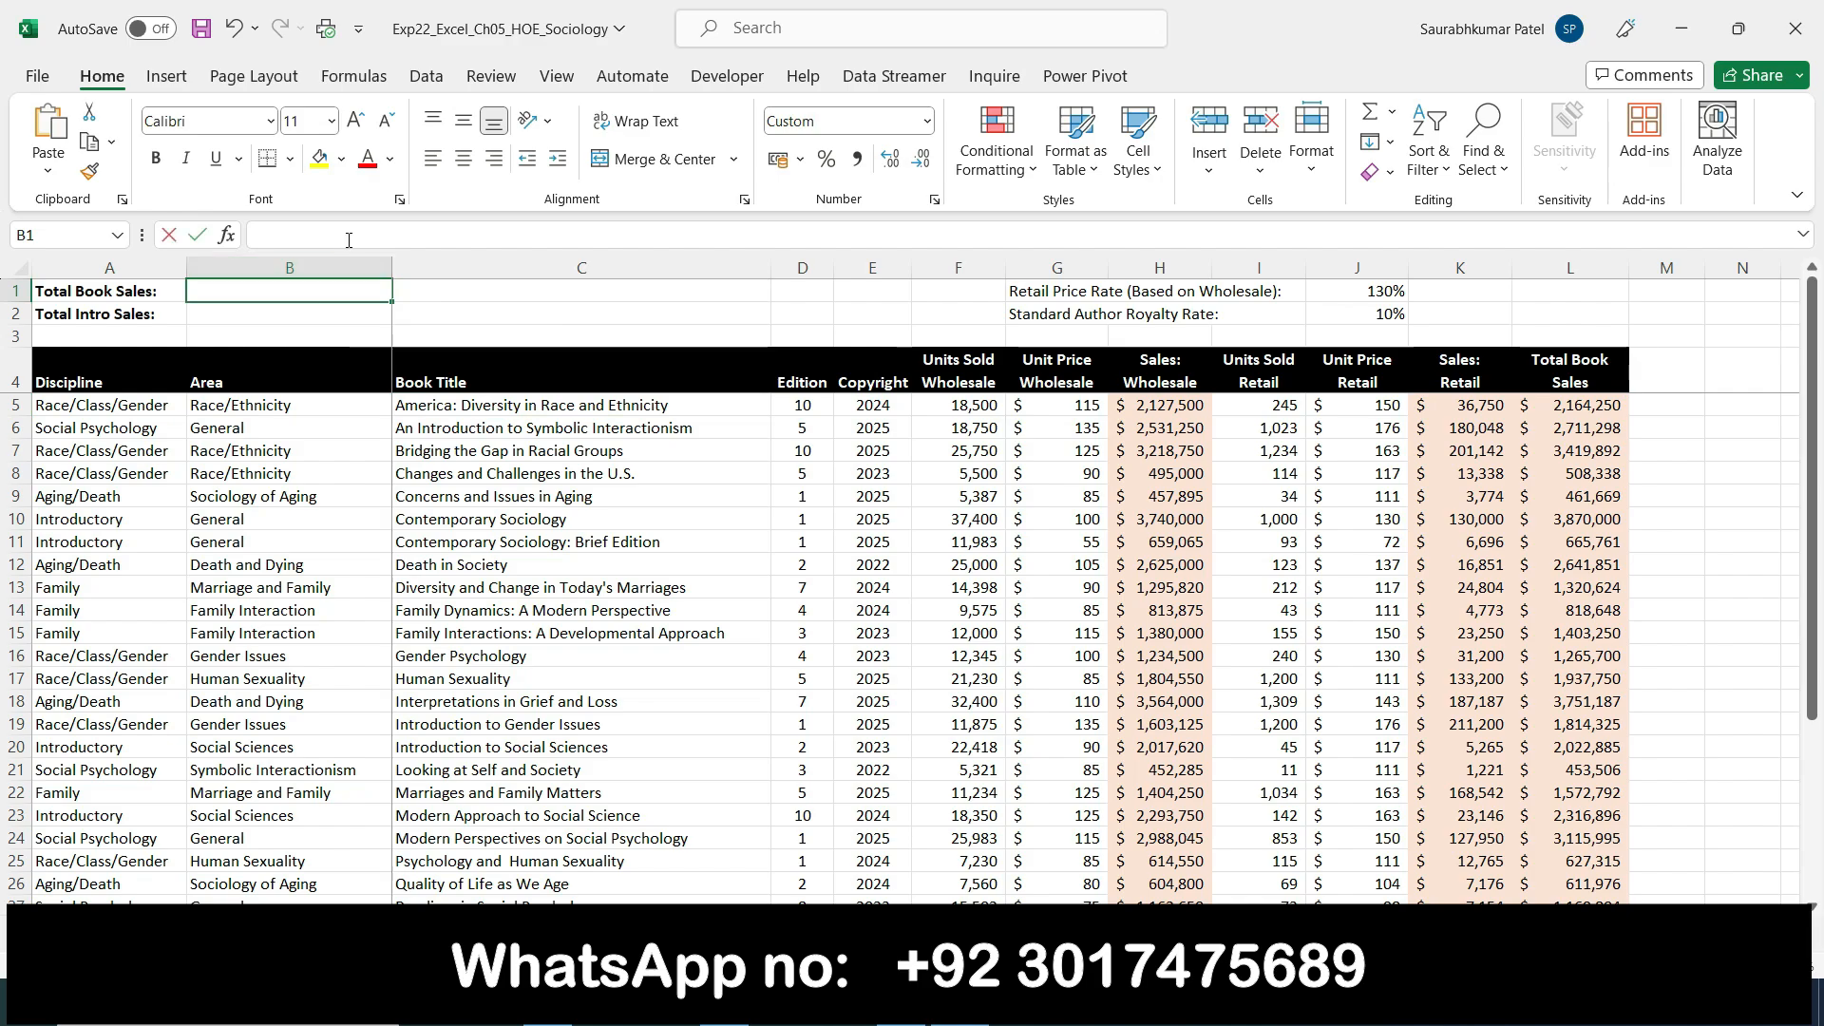
key("alt+Tab")
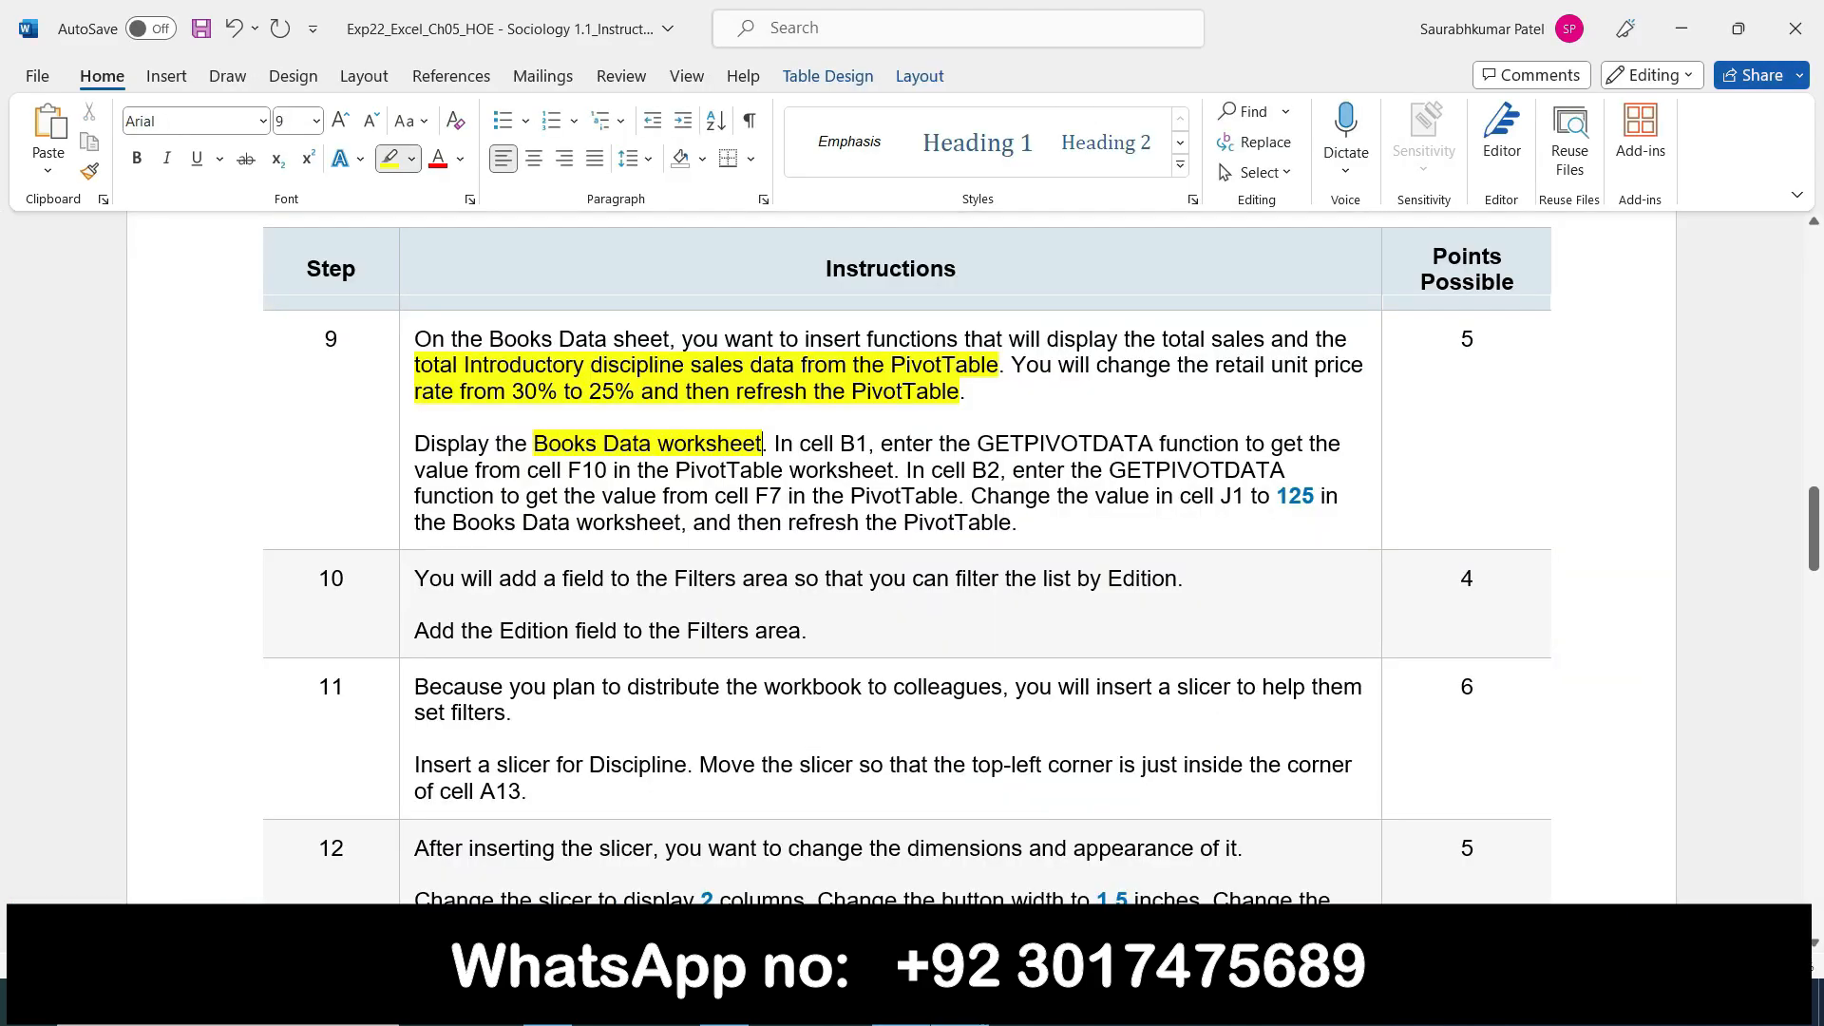
key("alt+Tab")
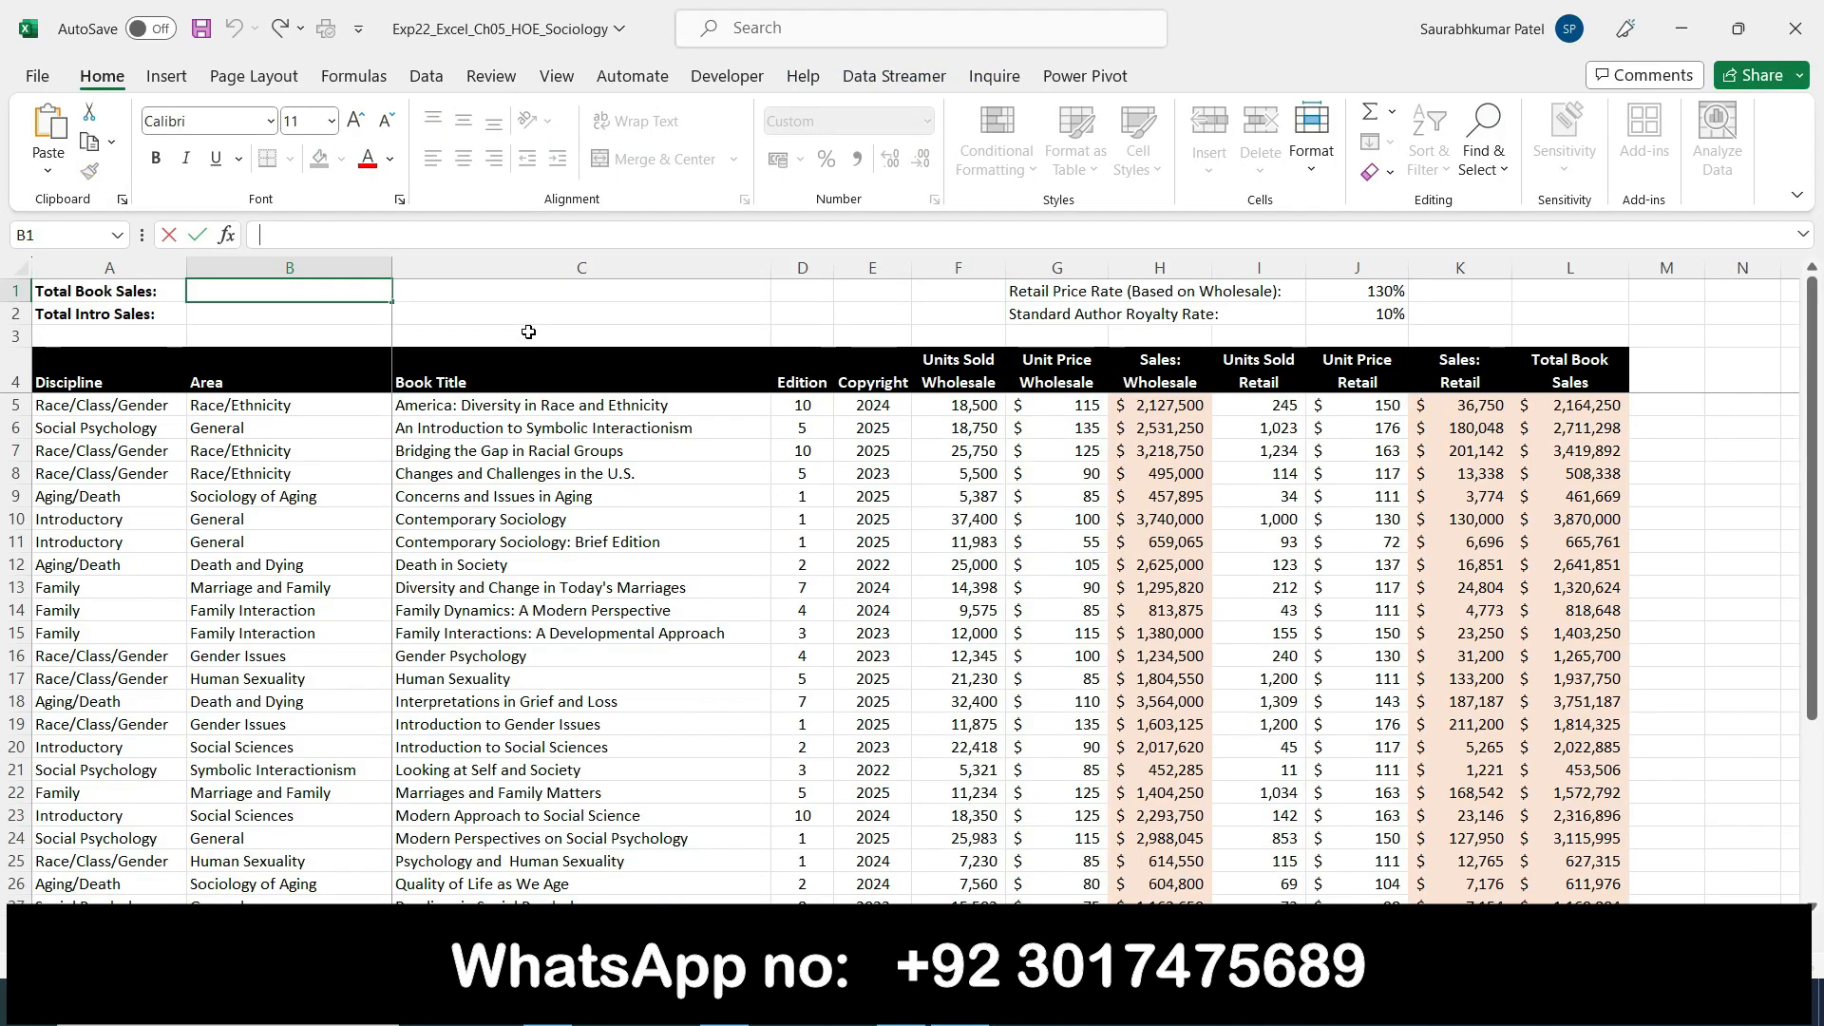
Try to enter a GETPIVOTDATA formula in cell B1 that gets the grand total from cell F10 on the PivotTable worksheet
type("=get")
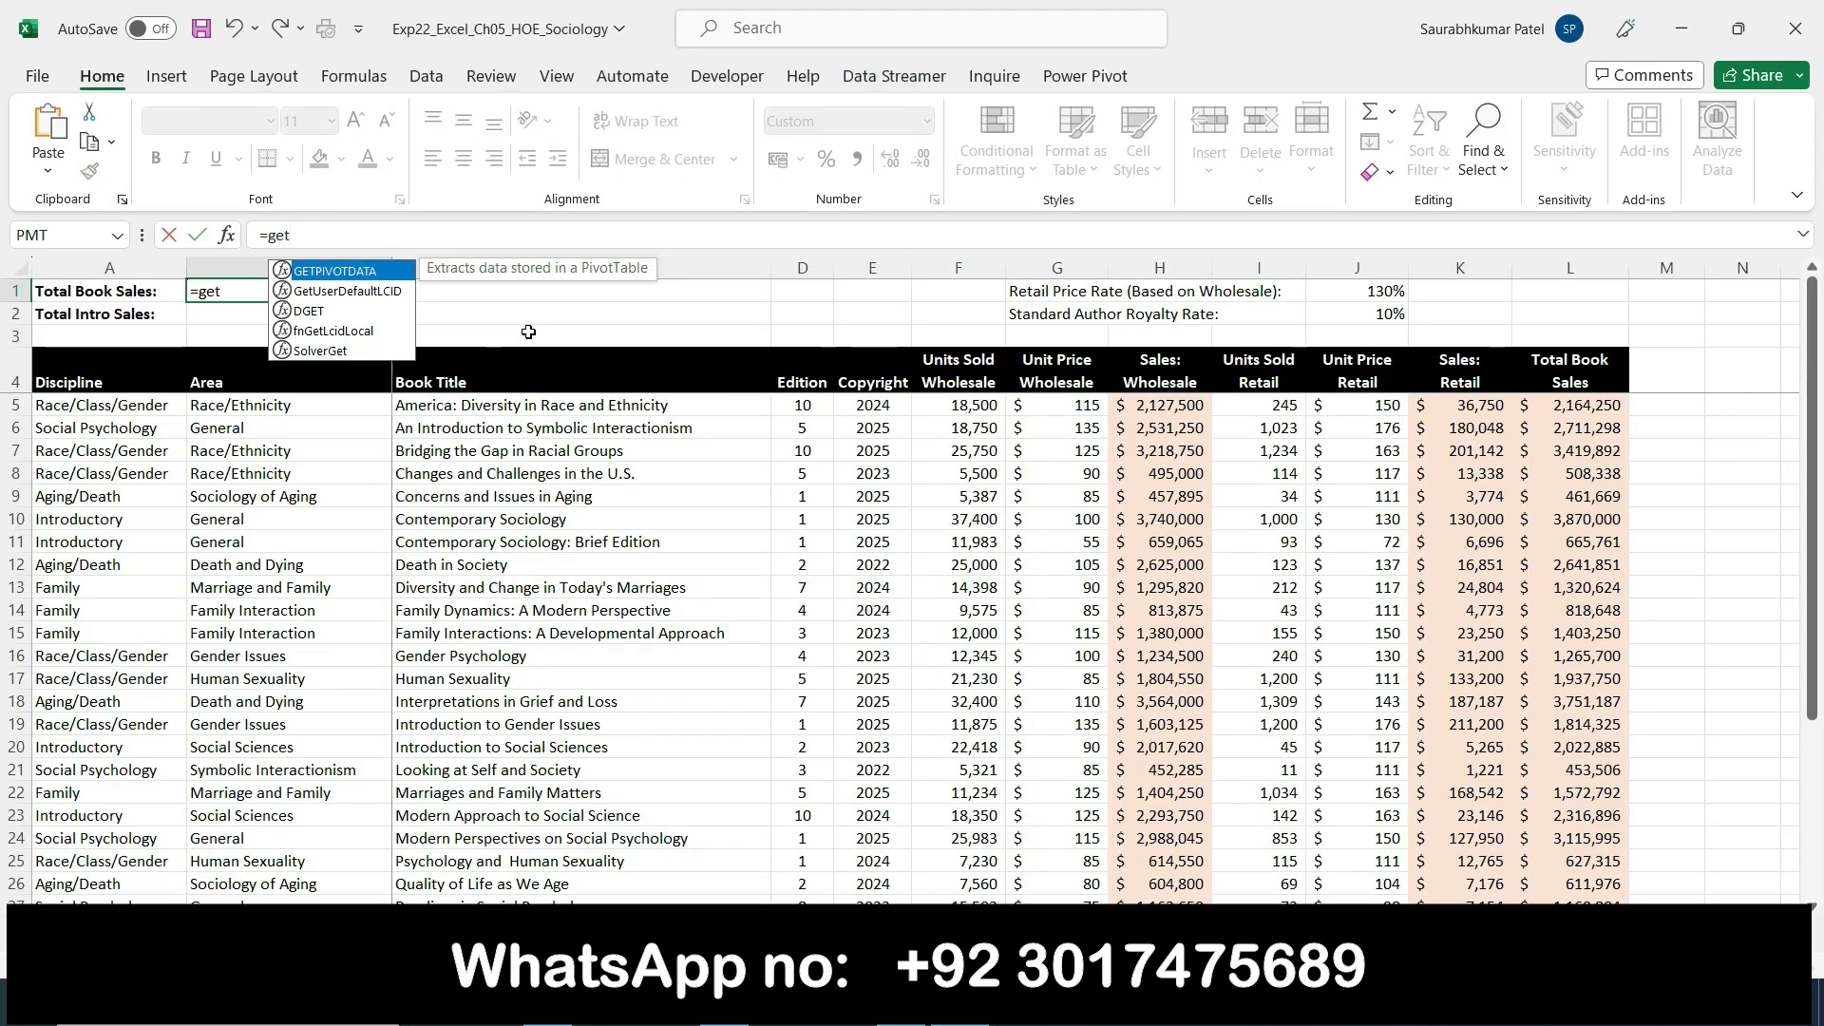
double_click(324, 272)
key("alt+Tab")
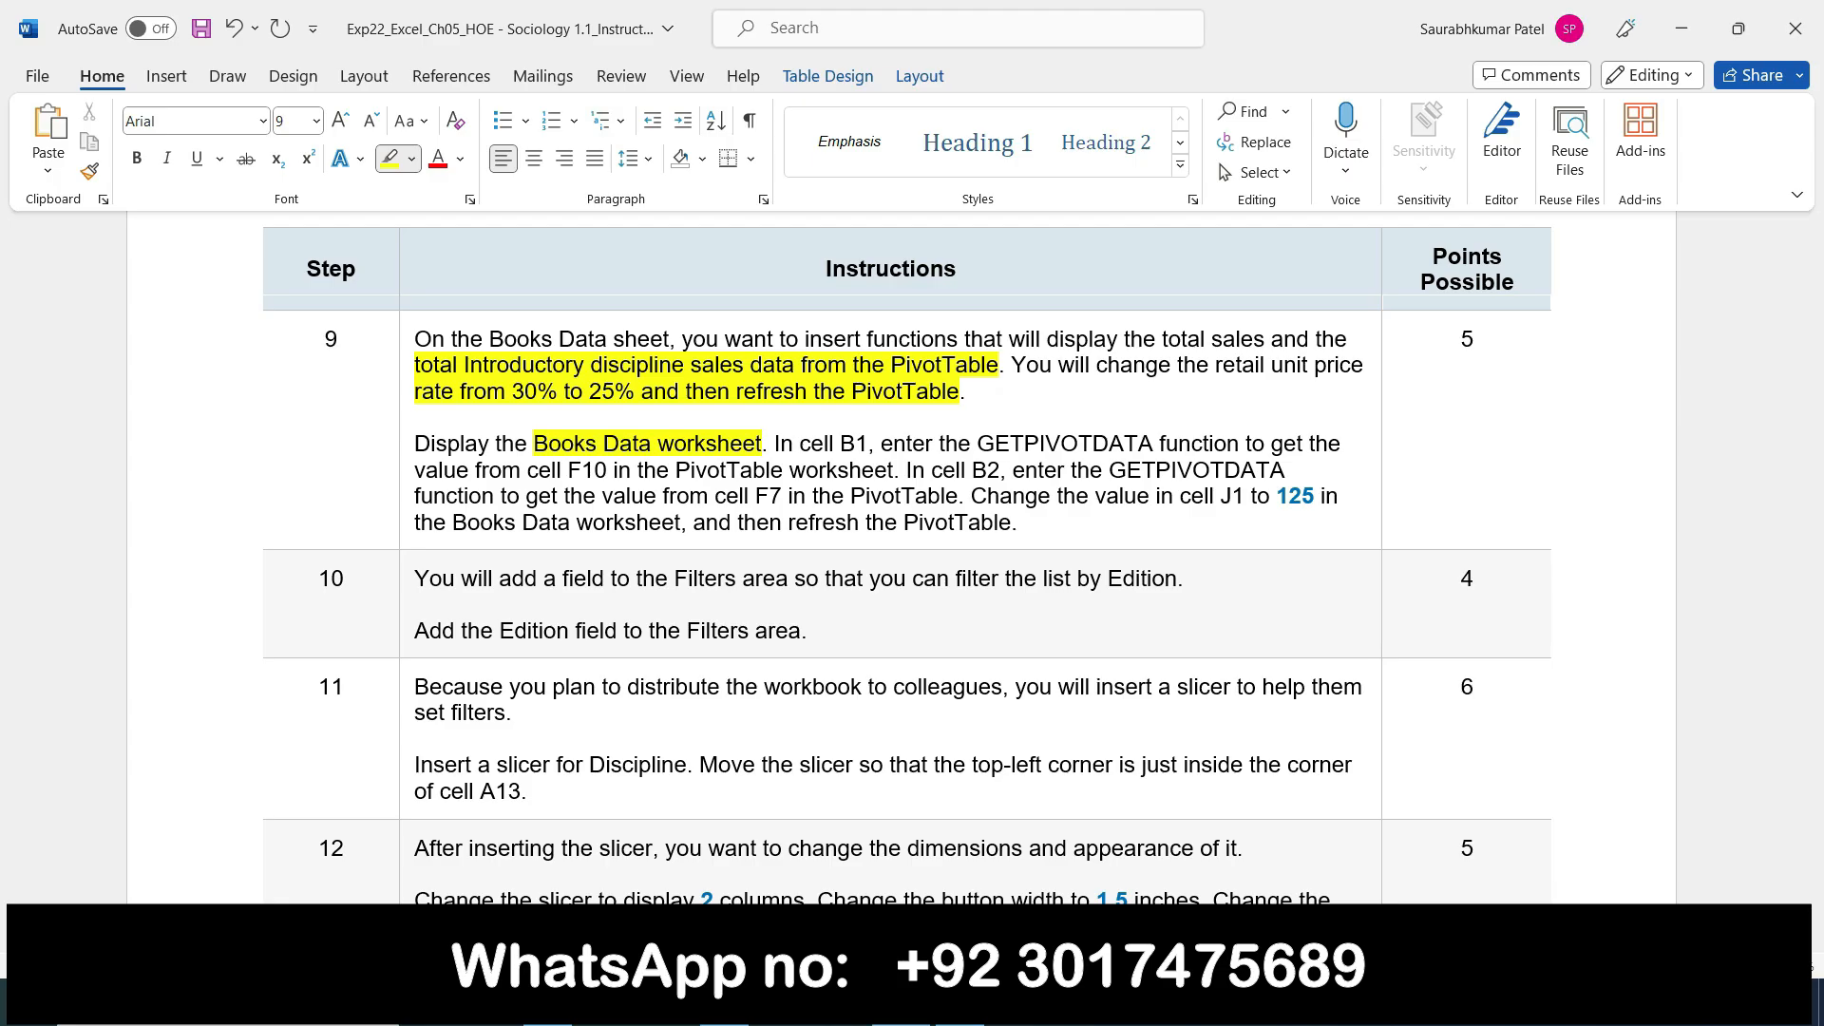
key("alt+Tab")
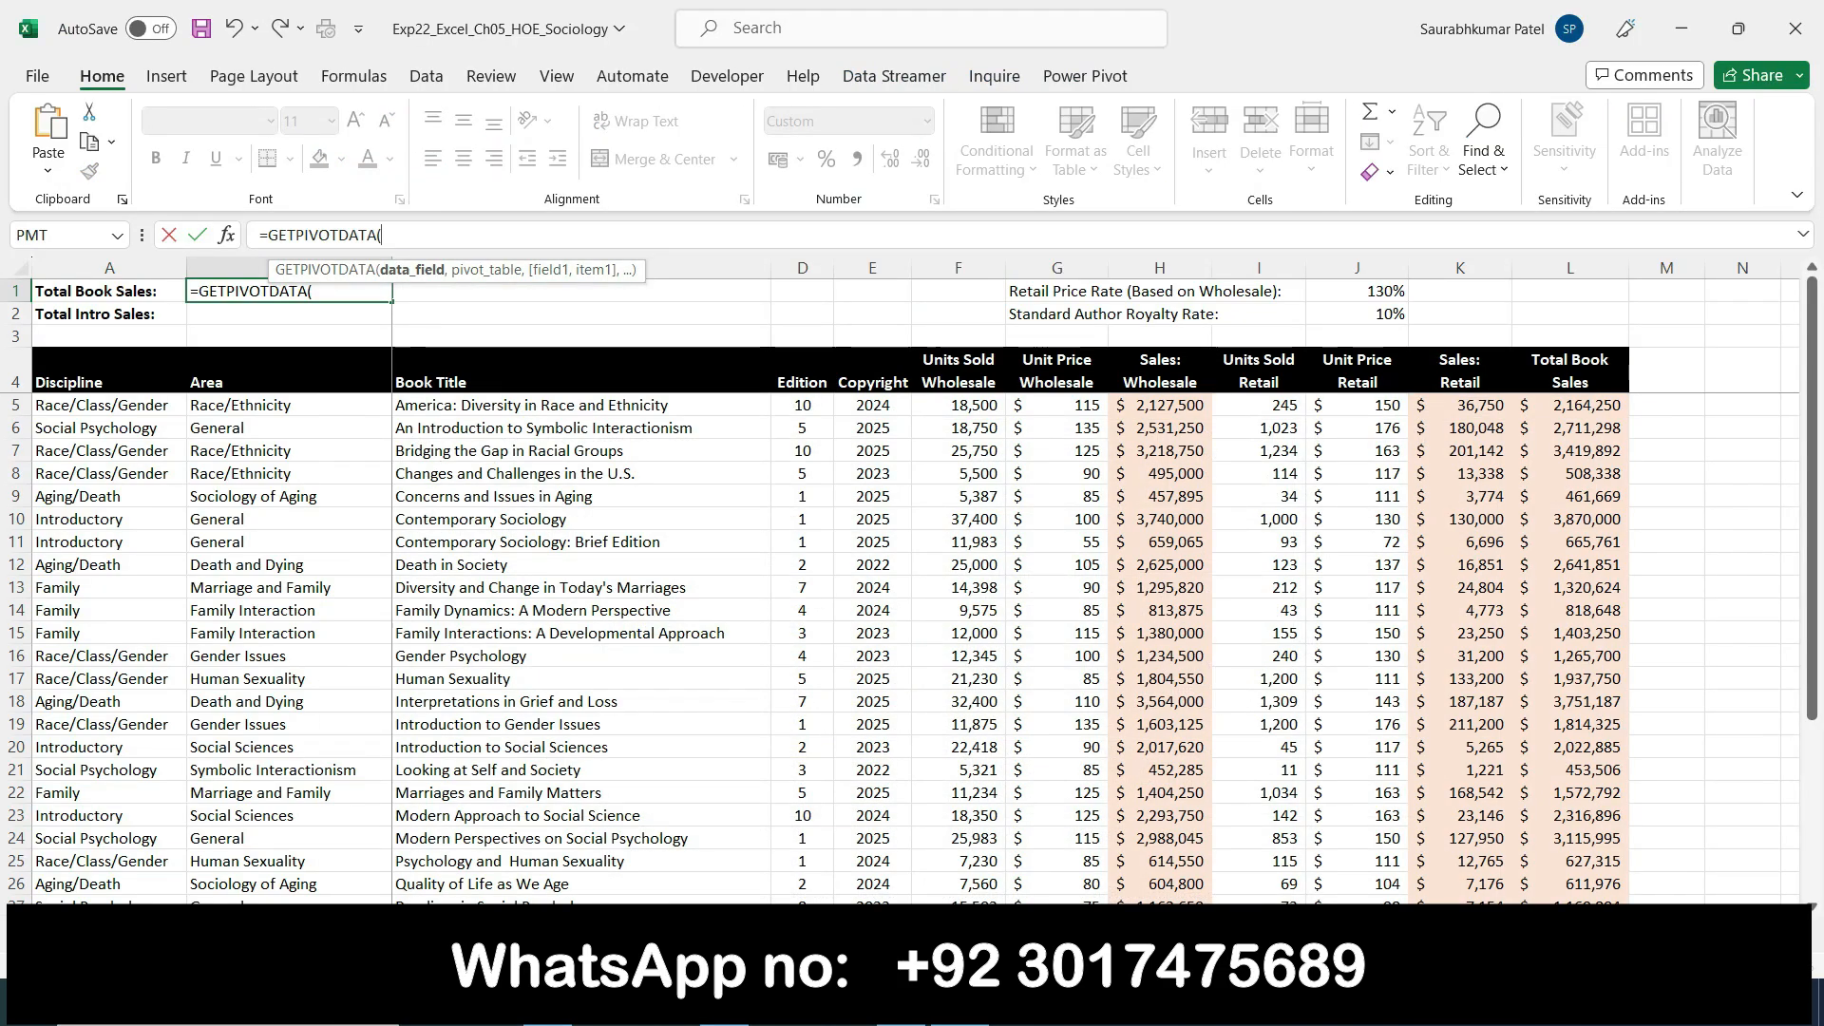
left_click(275, 936)
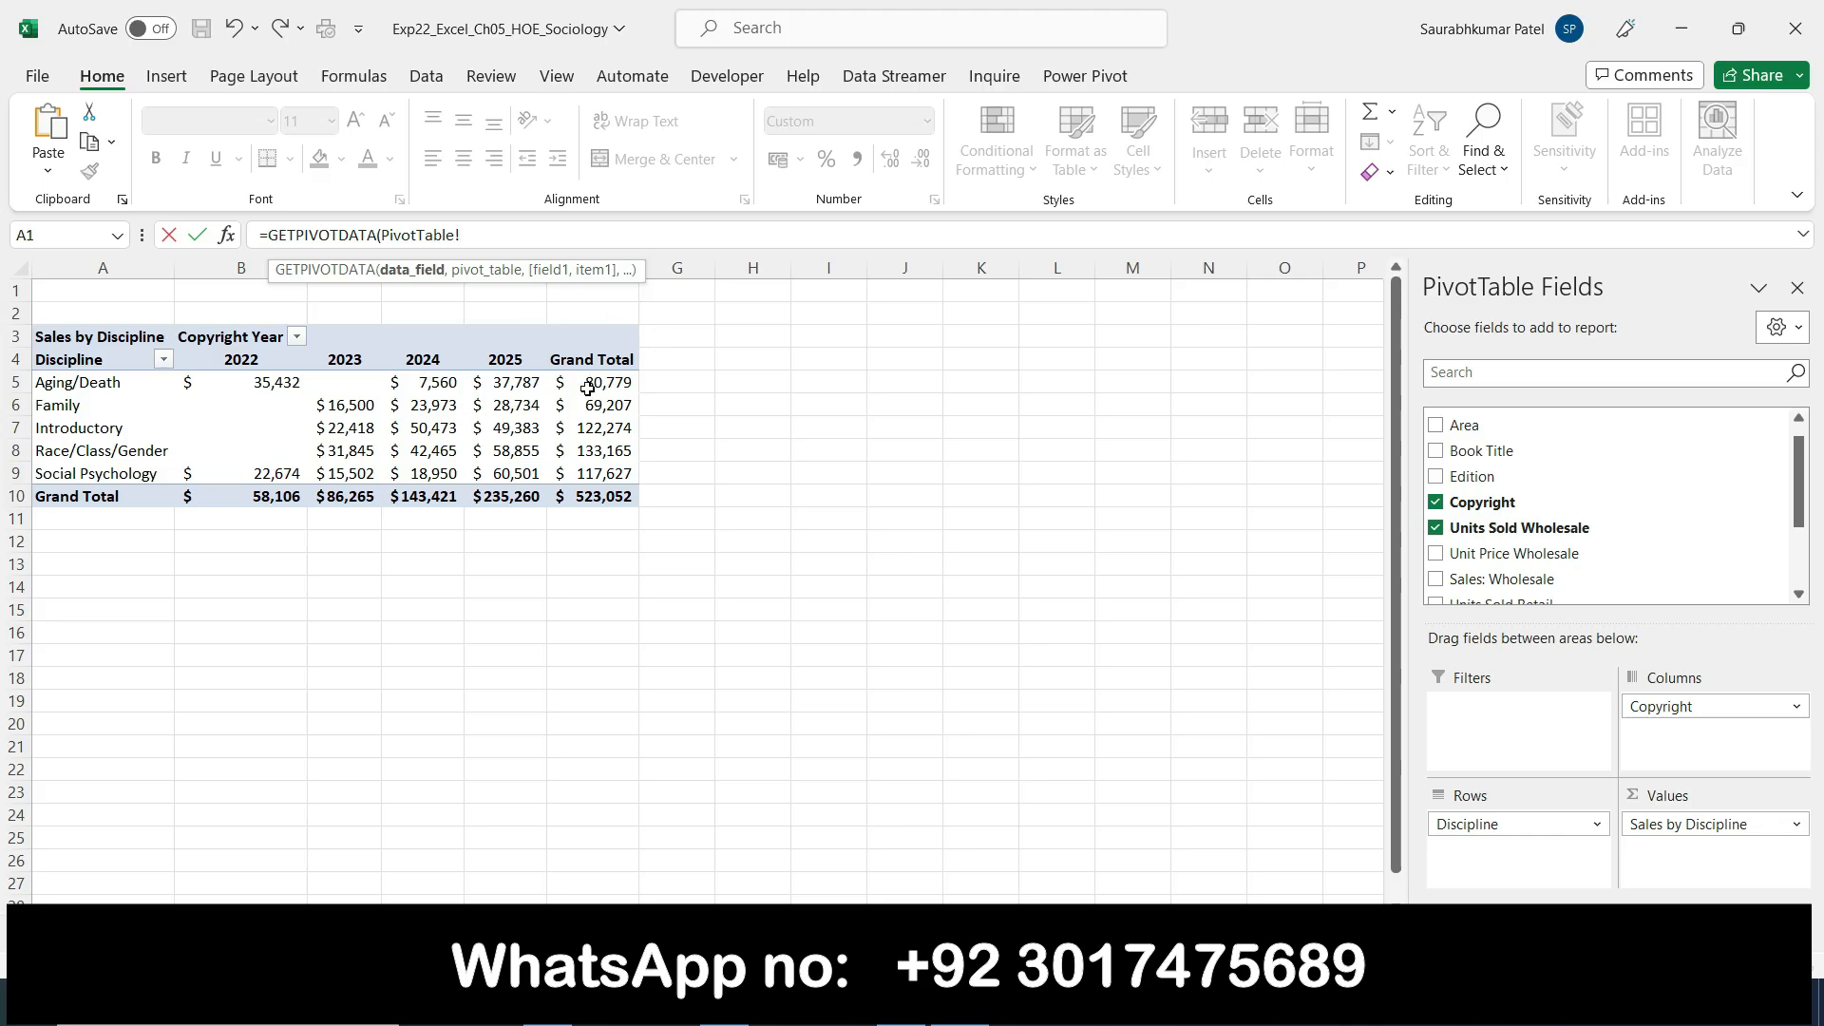
left_click(610, 500)
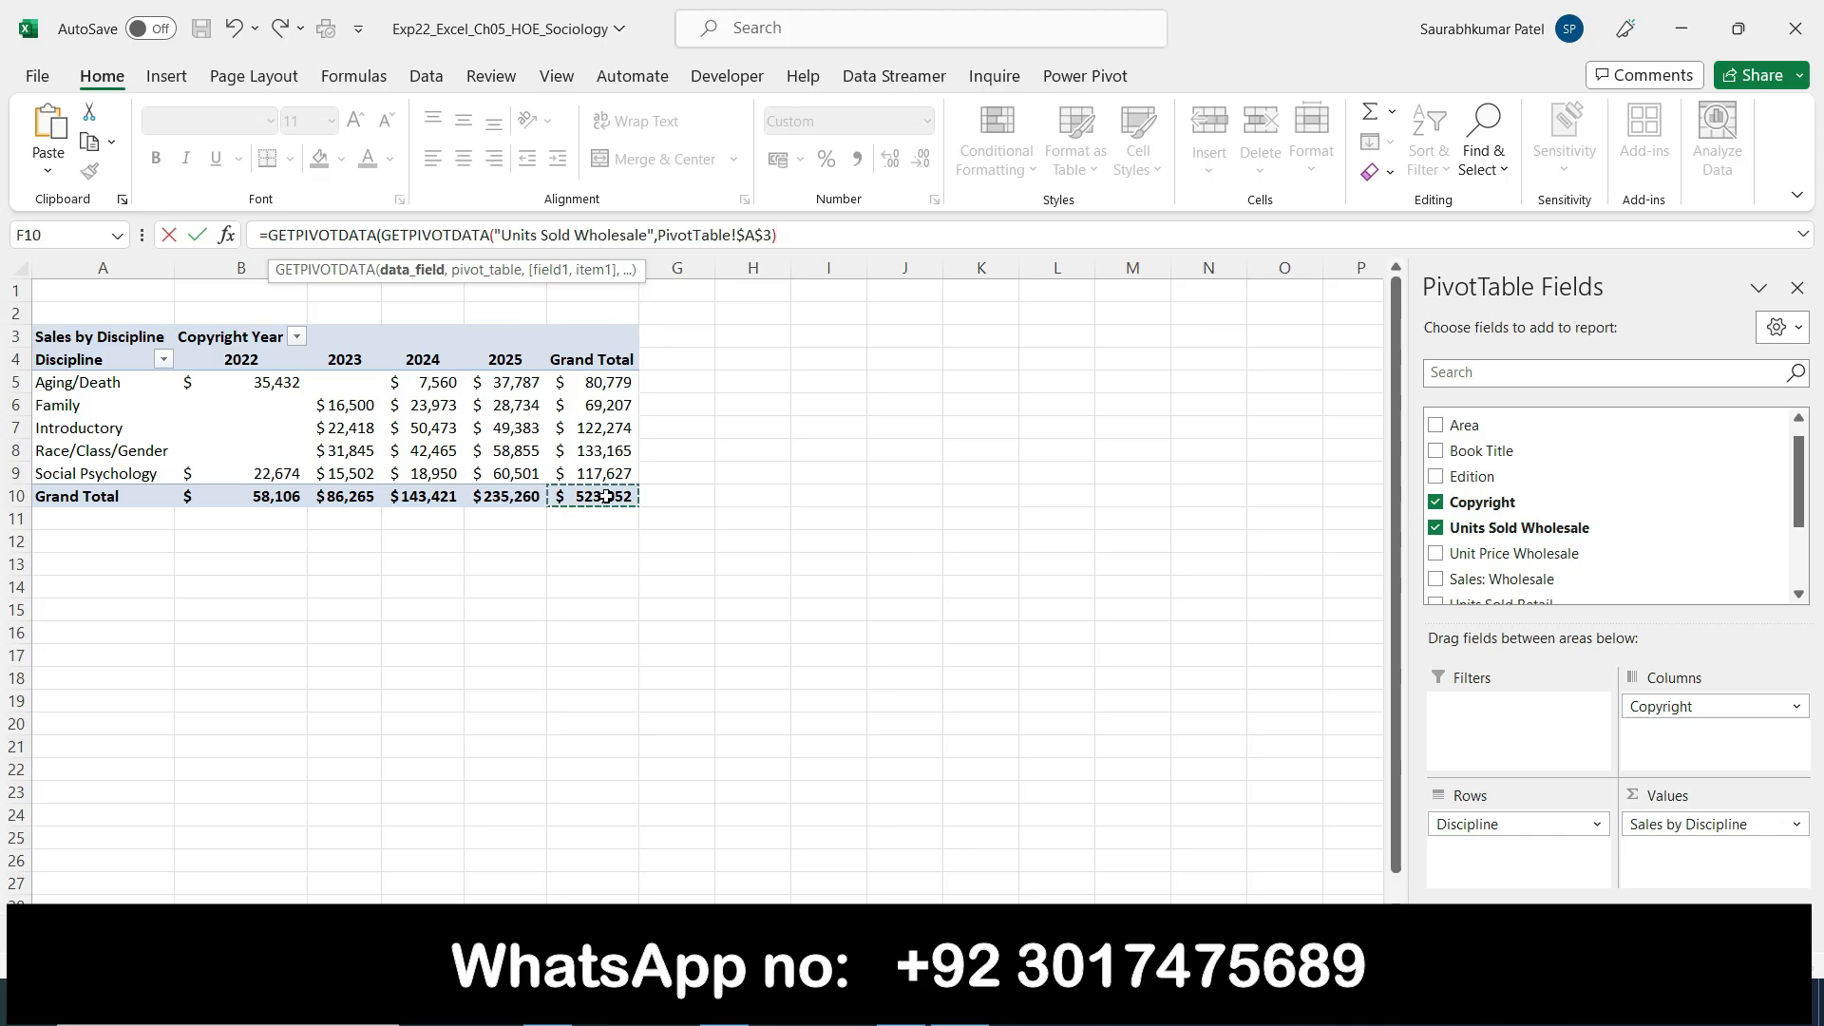
key("Return")
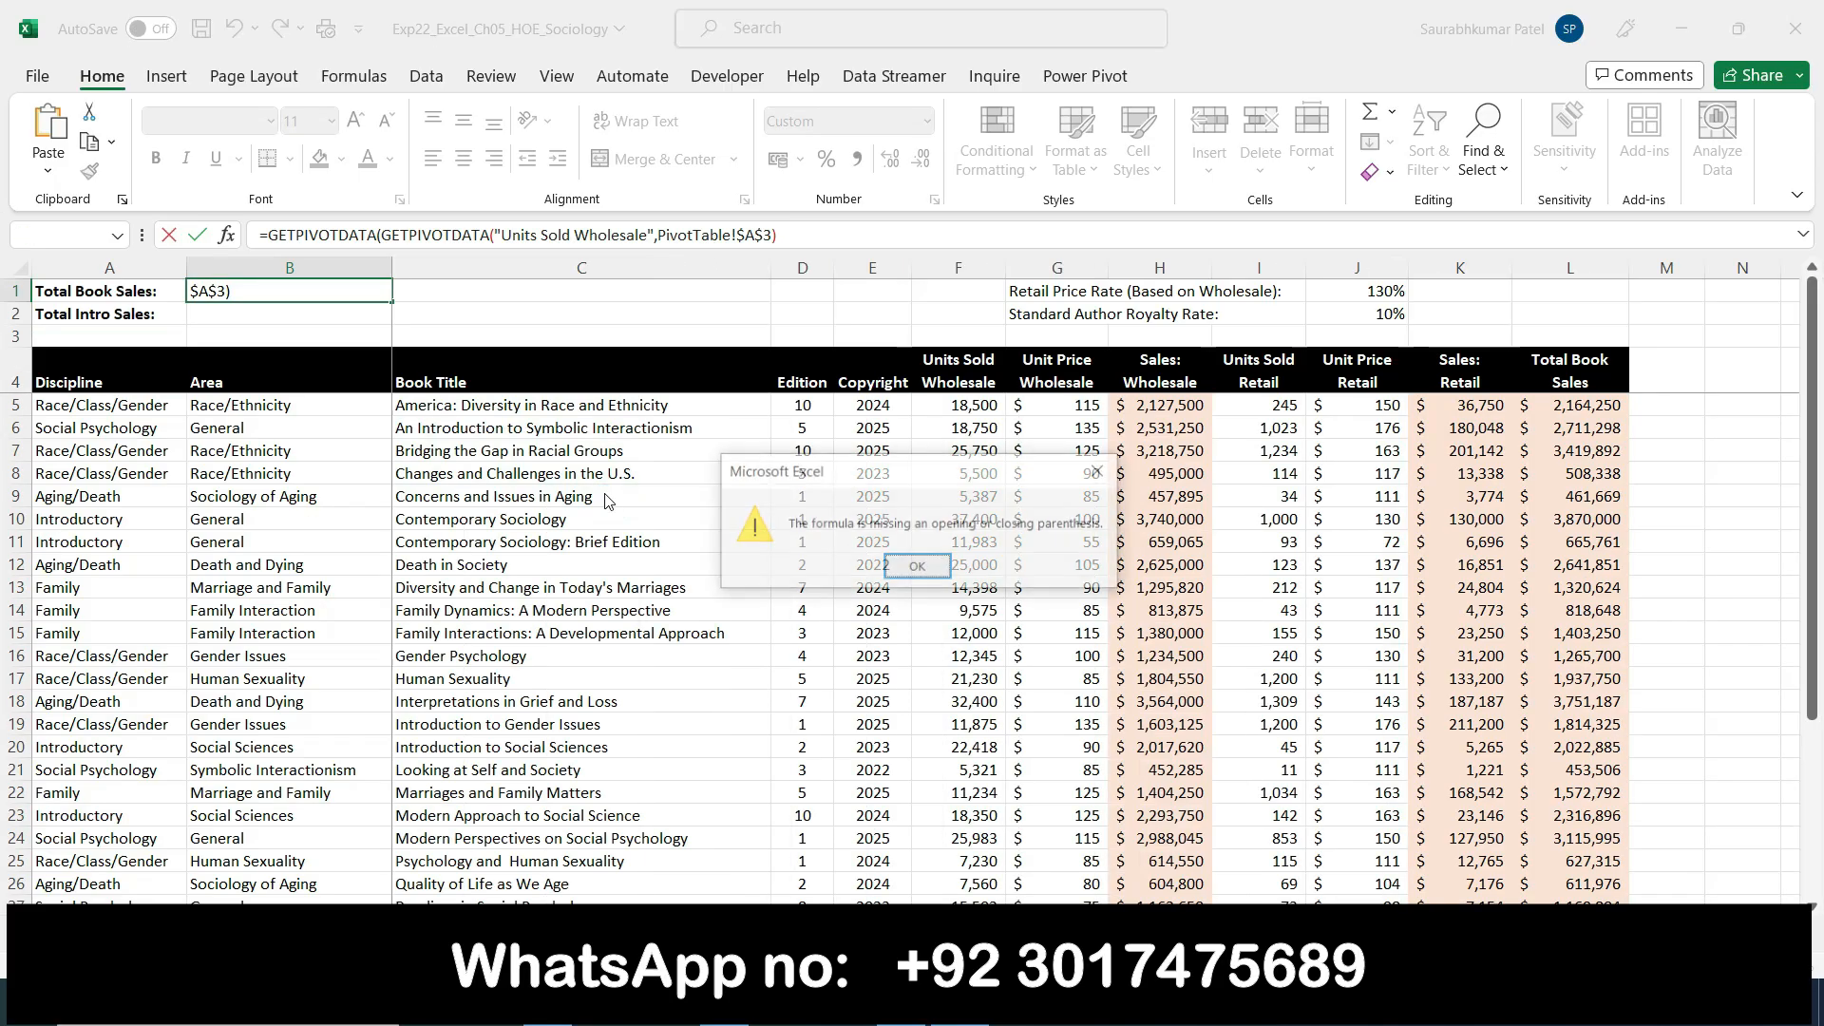
left_click(917, 567)
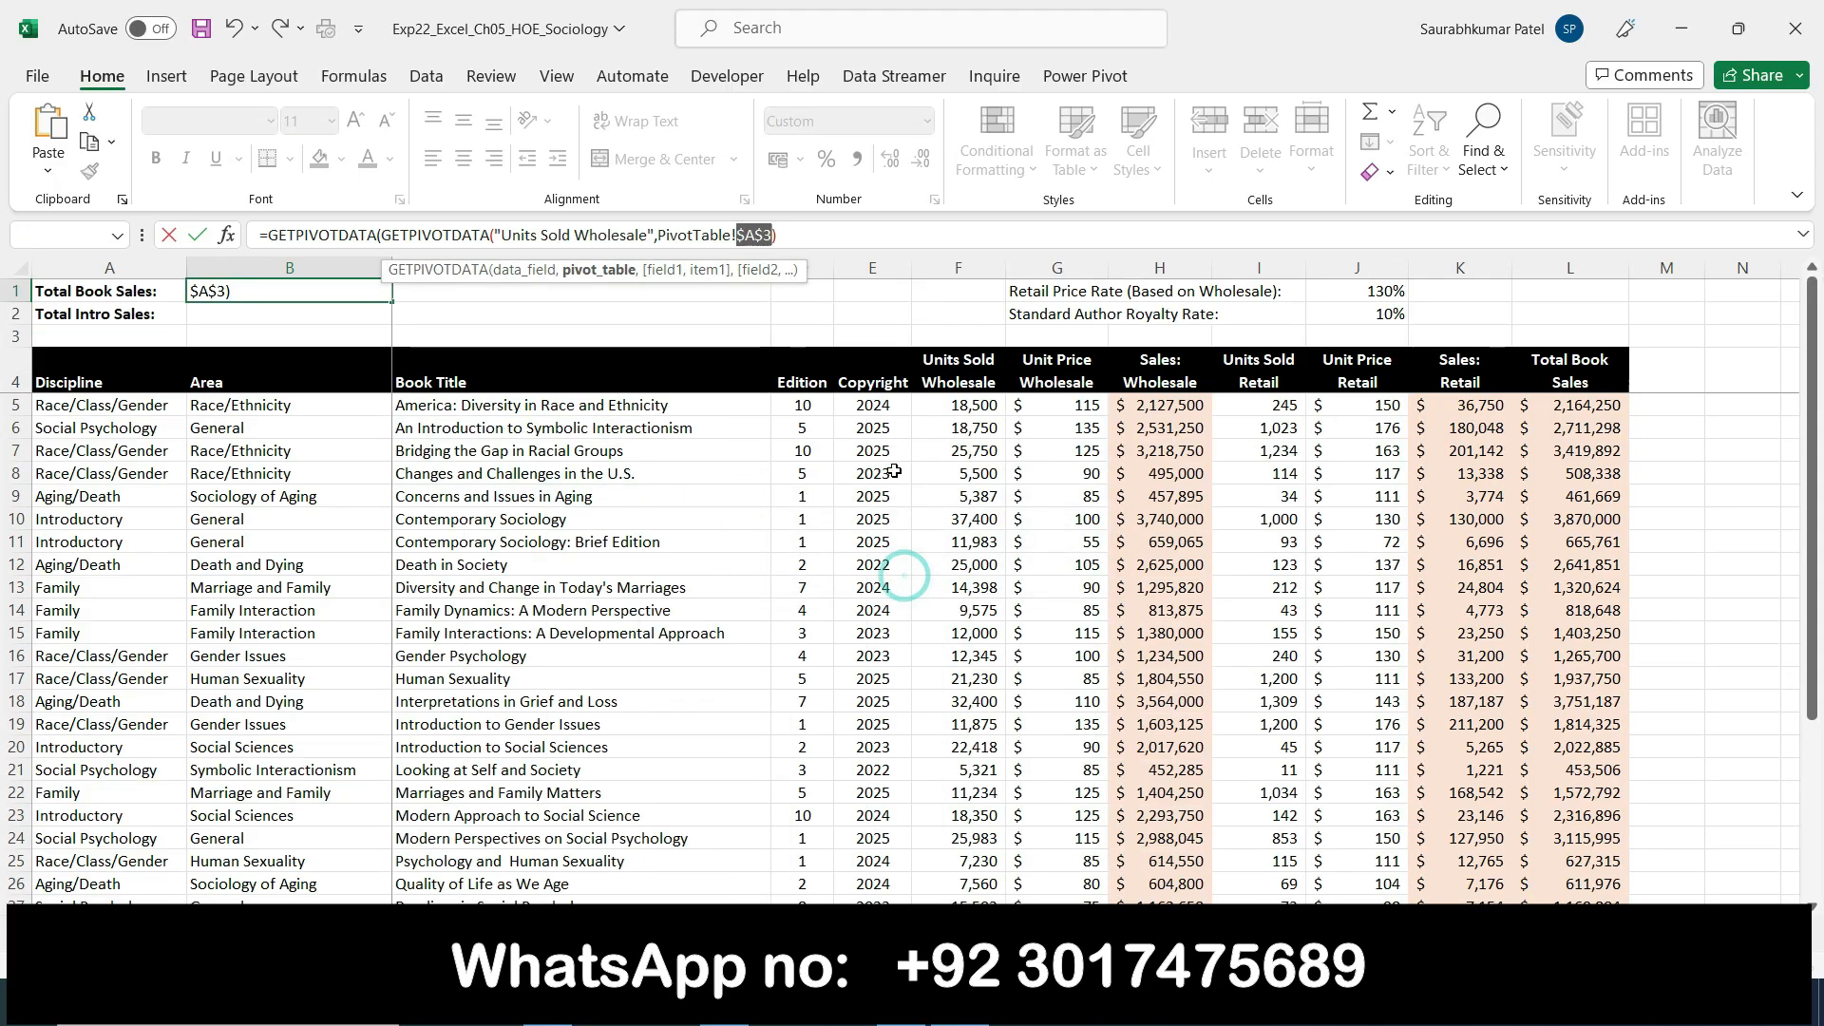
Try to commit the nested GETPIVOTDATA formula in B1 again, and clear the entry
left_click(822, 229)
key("Return")
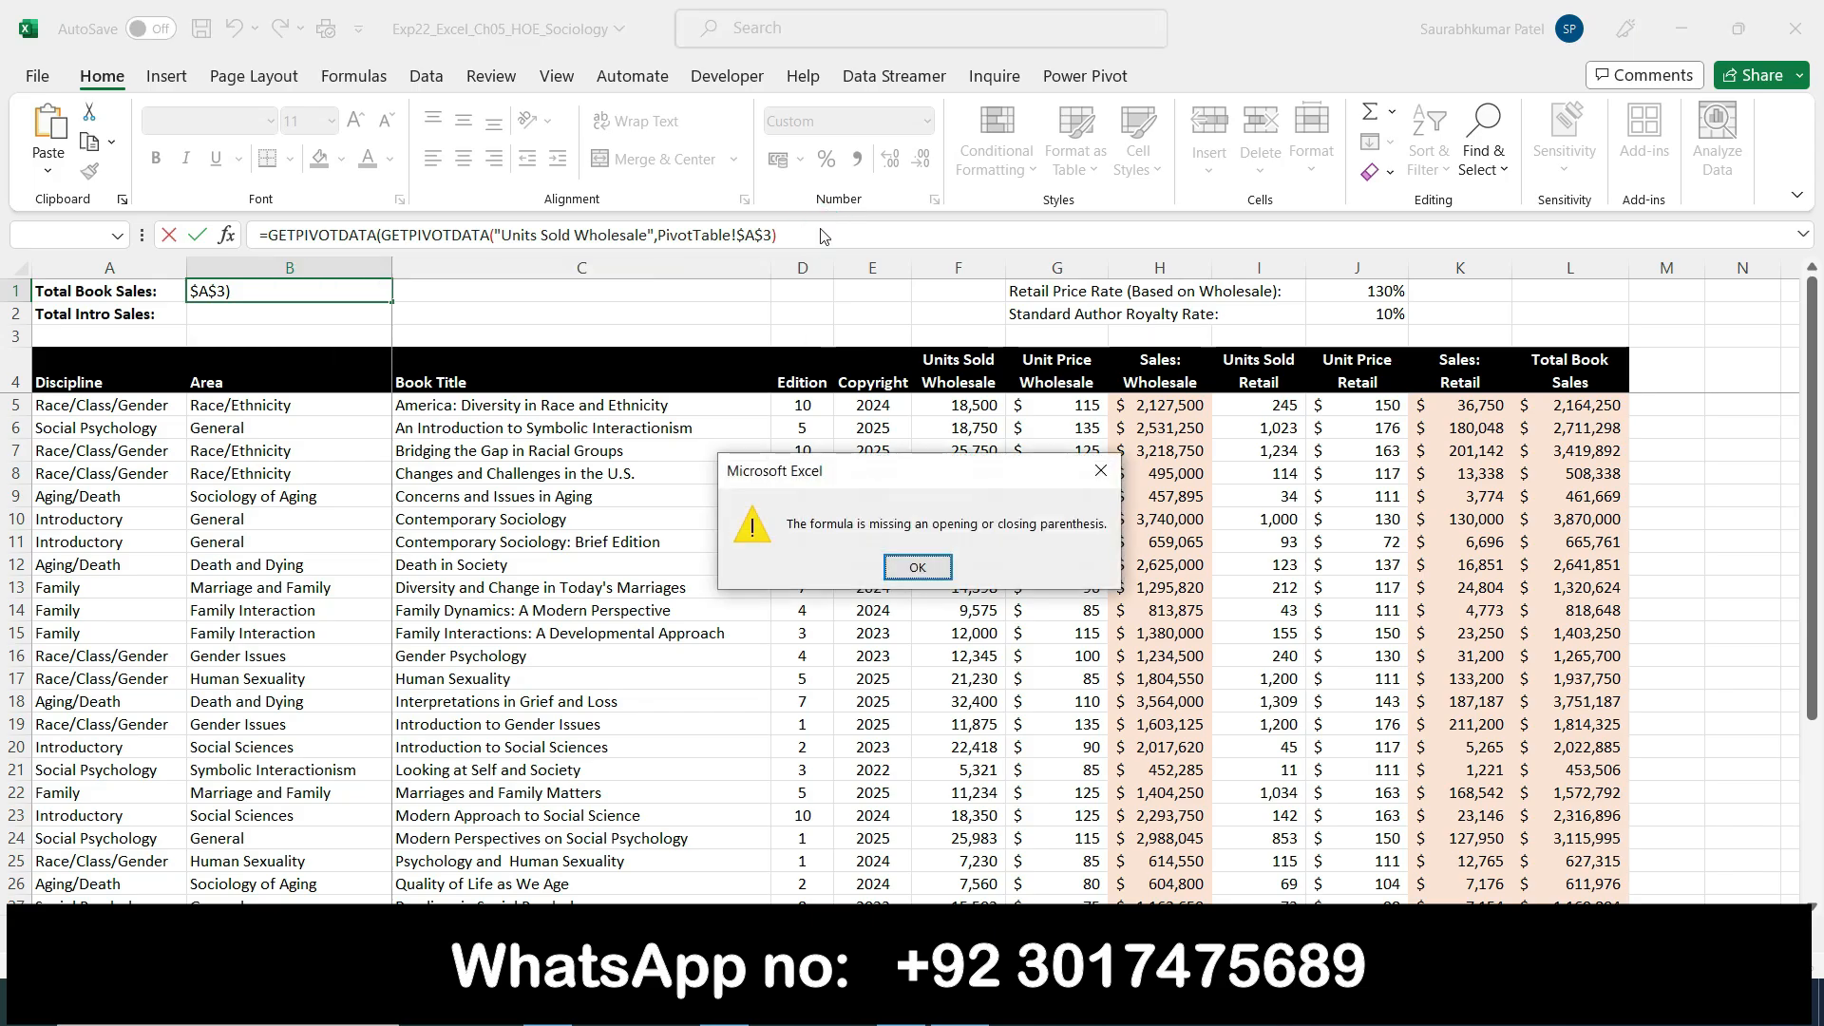
left_click(917, 567)
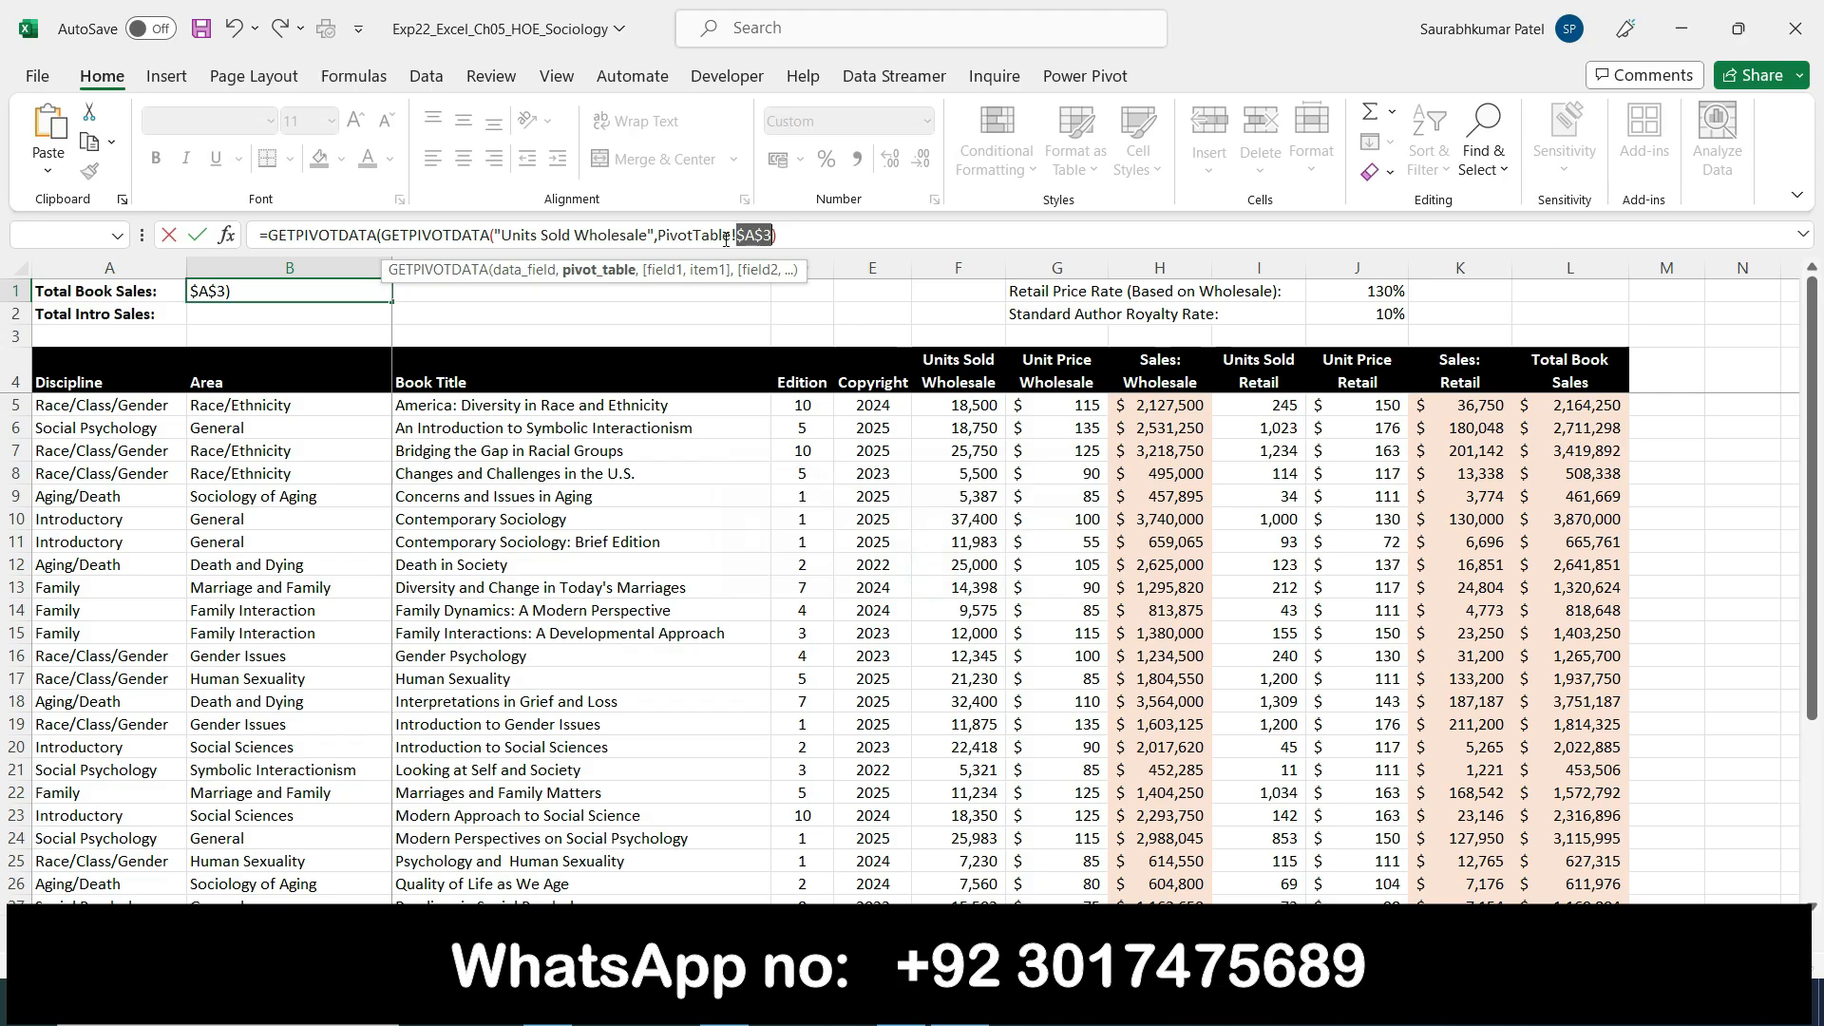
left_click_drag(794, 230, 252, 166)
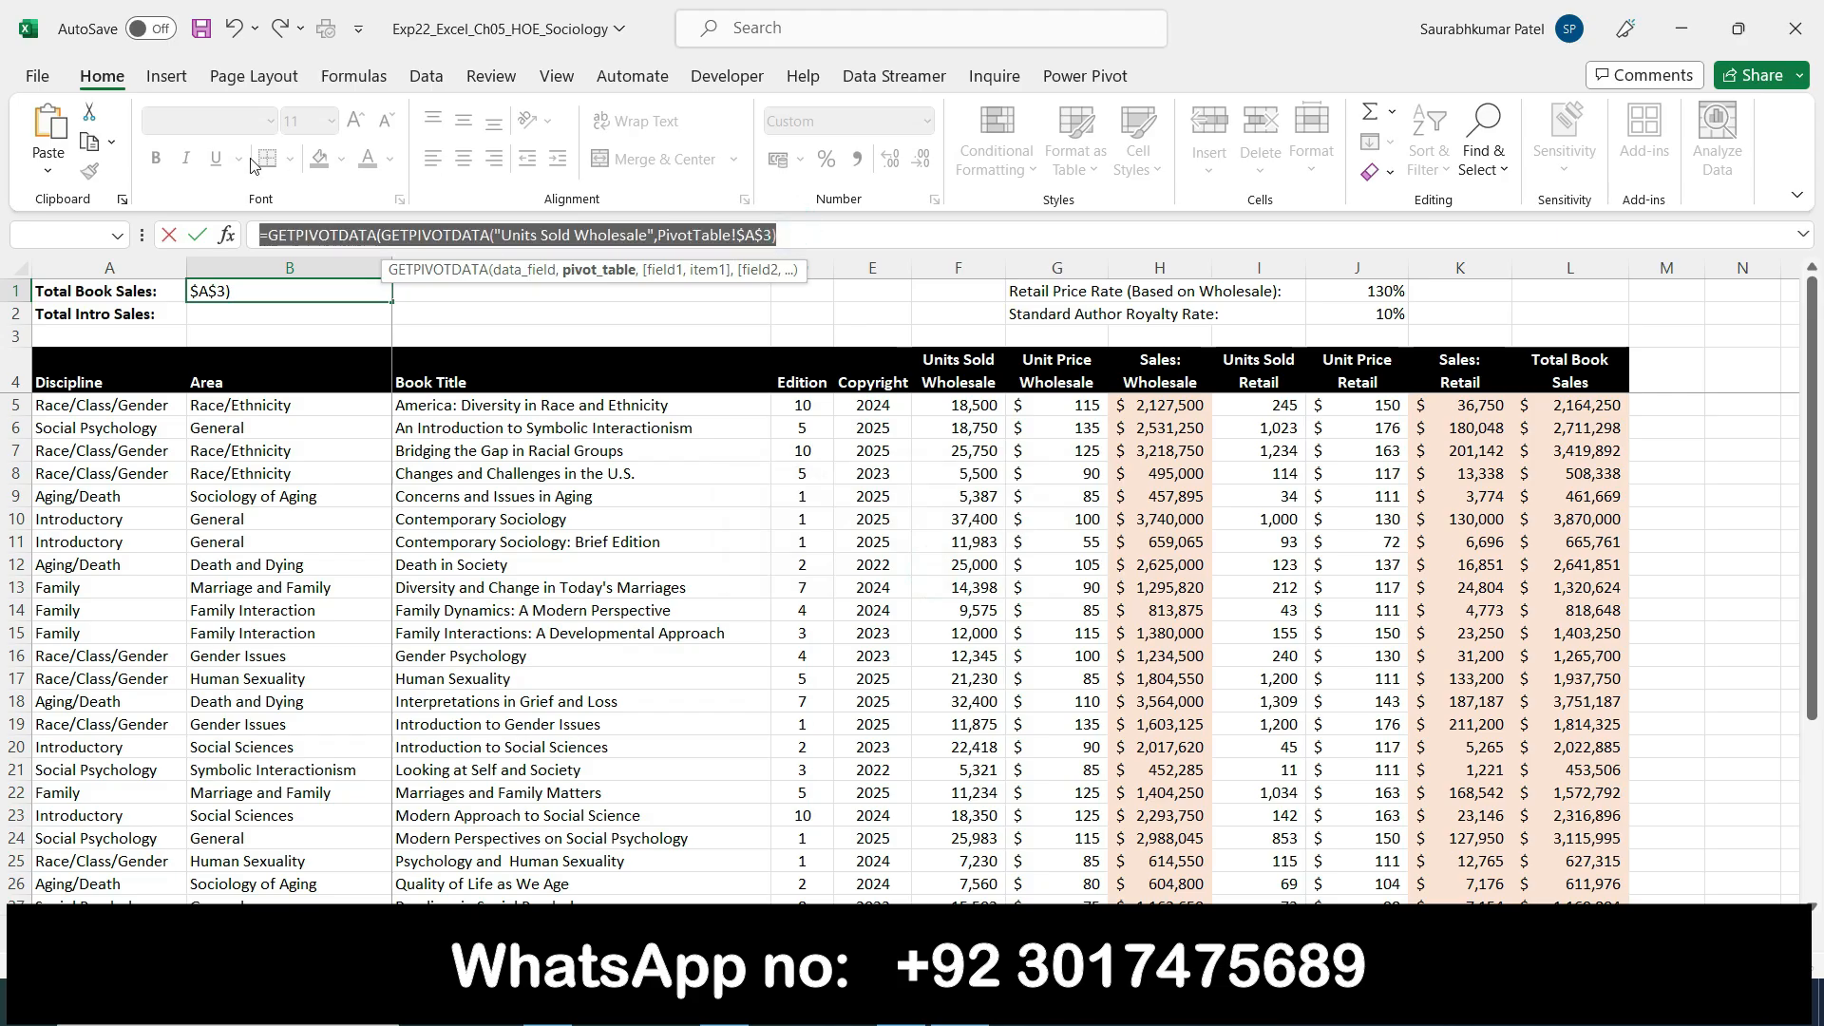
key("Delete")
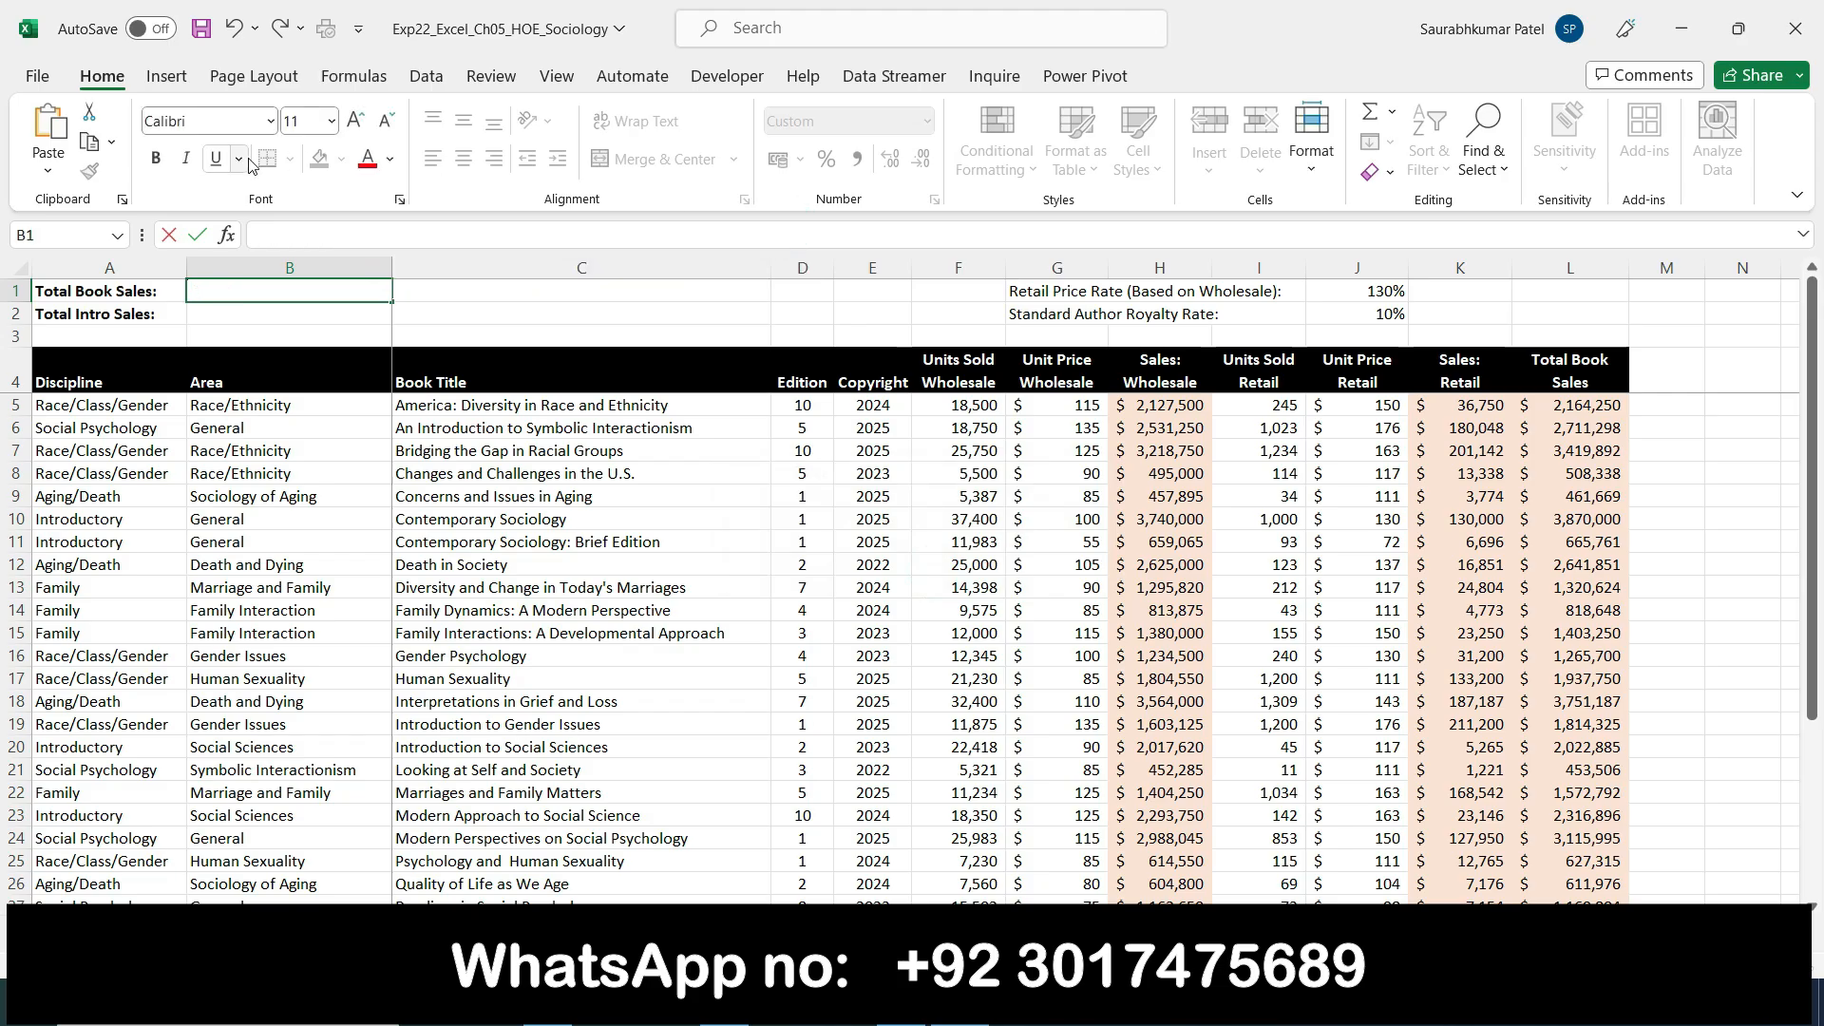
Try the GETPIVOTDATA function in B1 once more, rechecking step 9 in Word and referencing cell F10 on the PivotTable worksheet
type("=get")
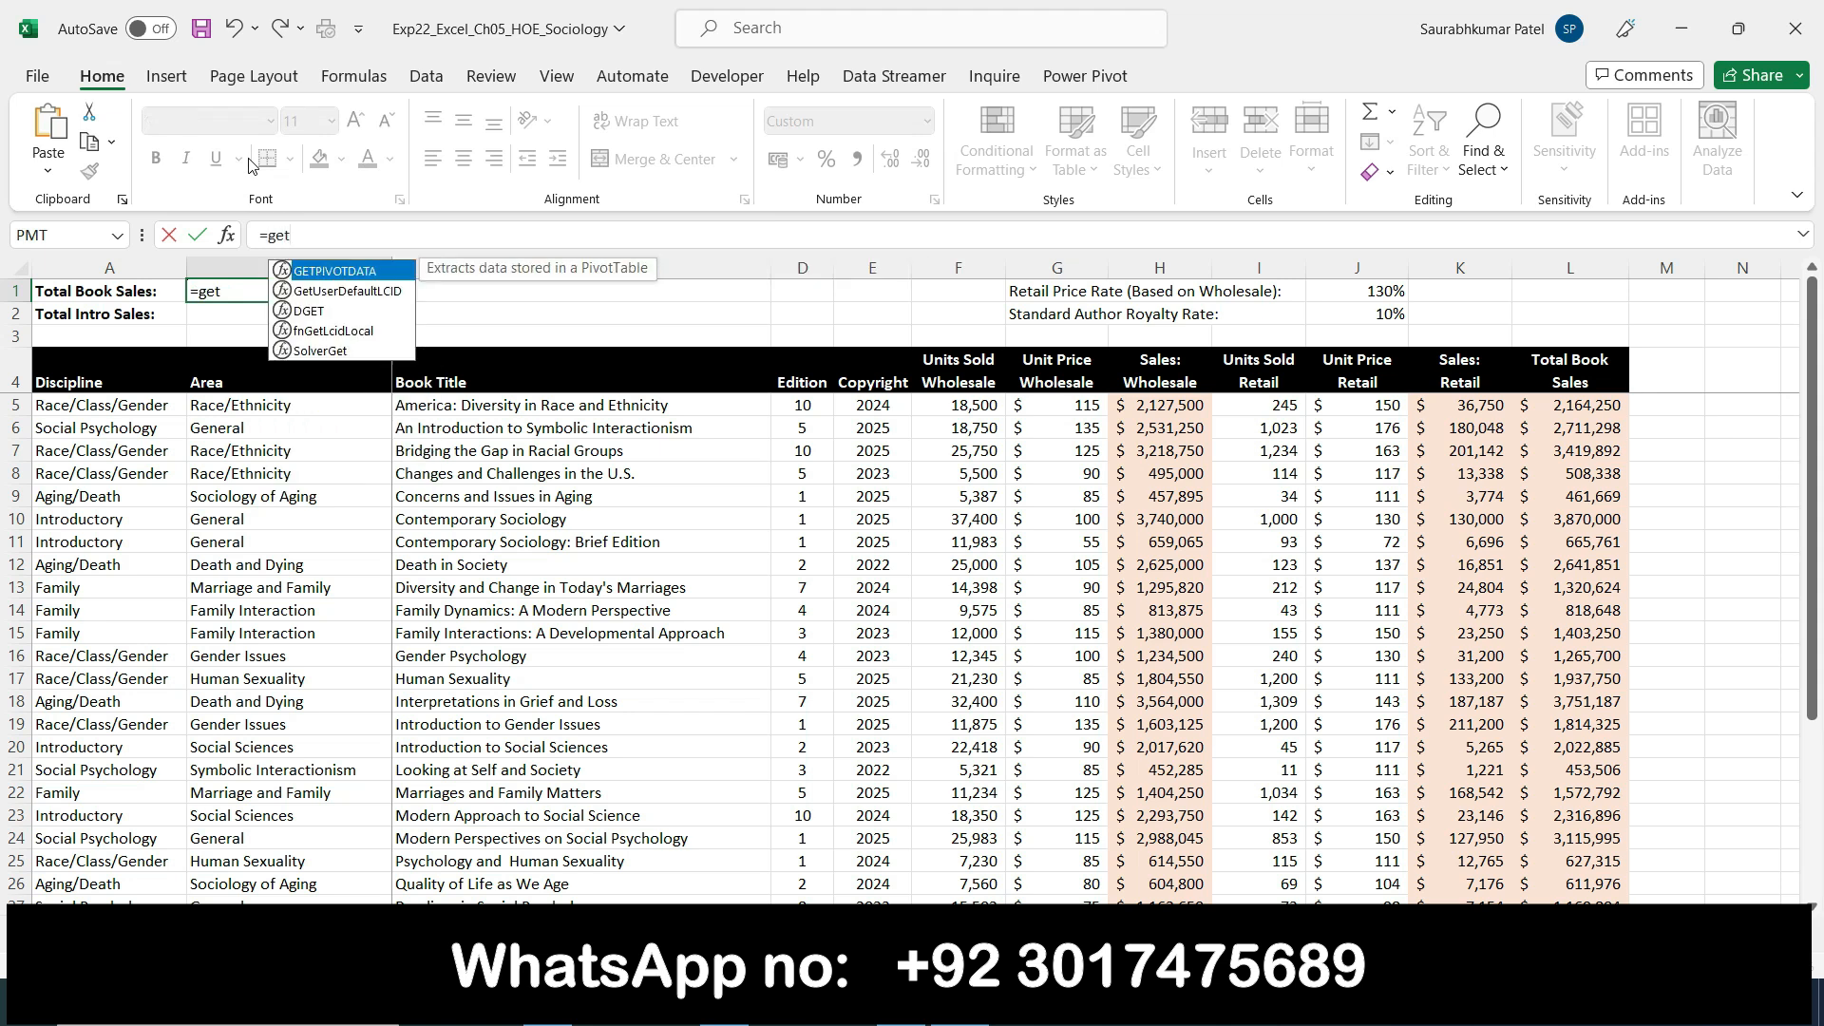
double_click(352, 277)
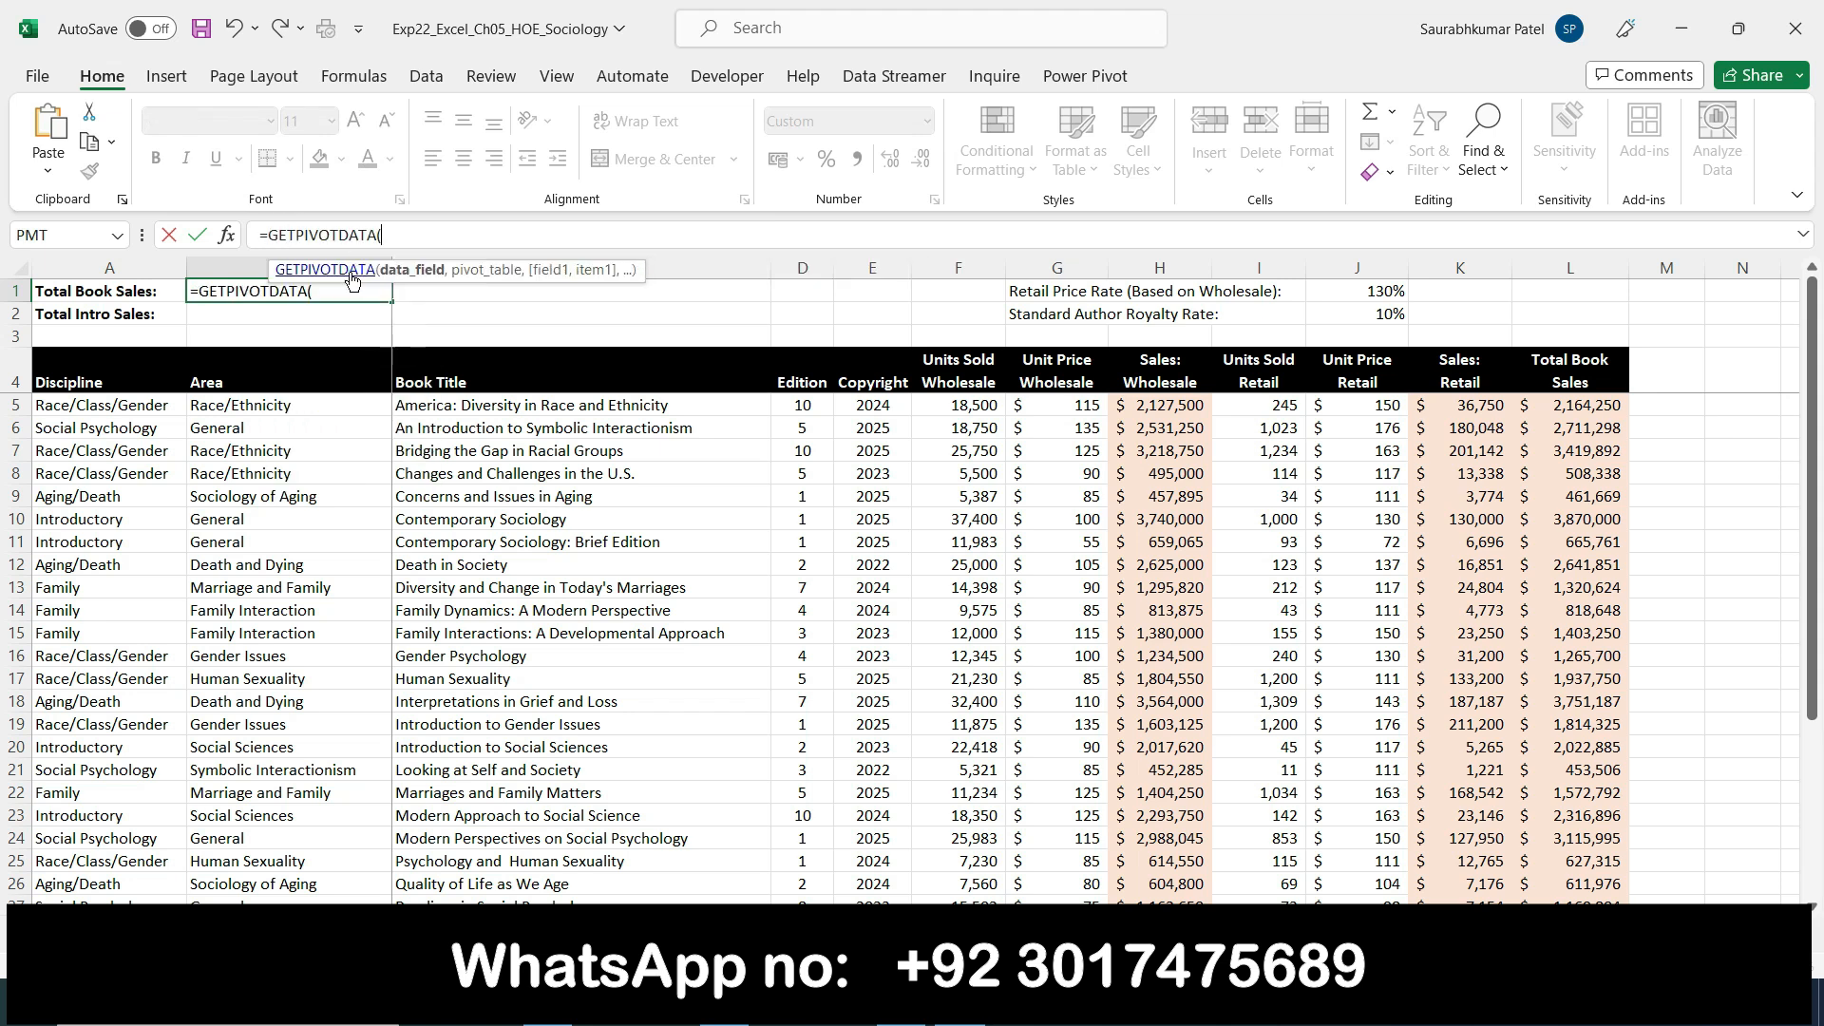
key("alt+Tab")
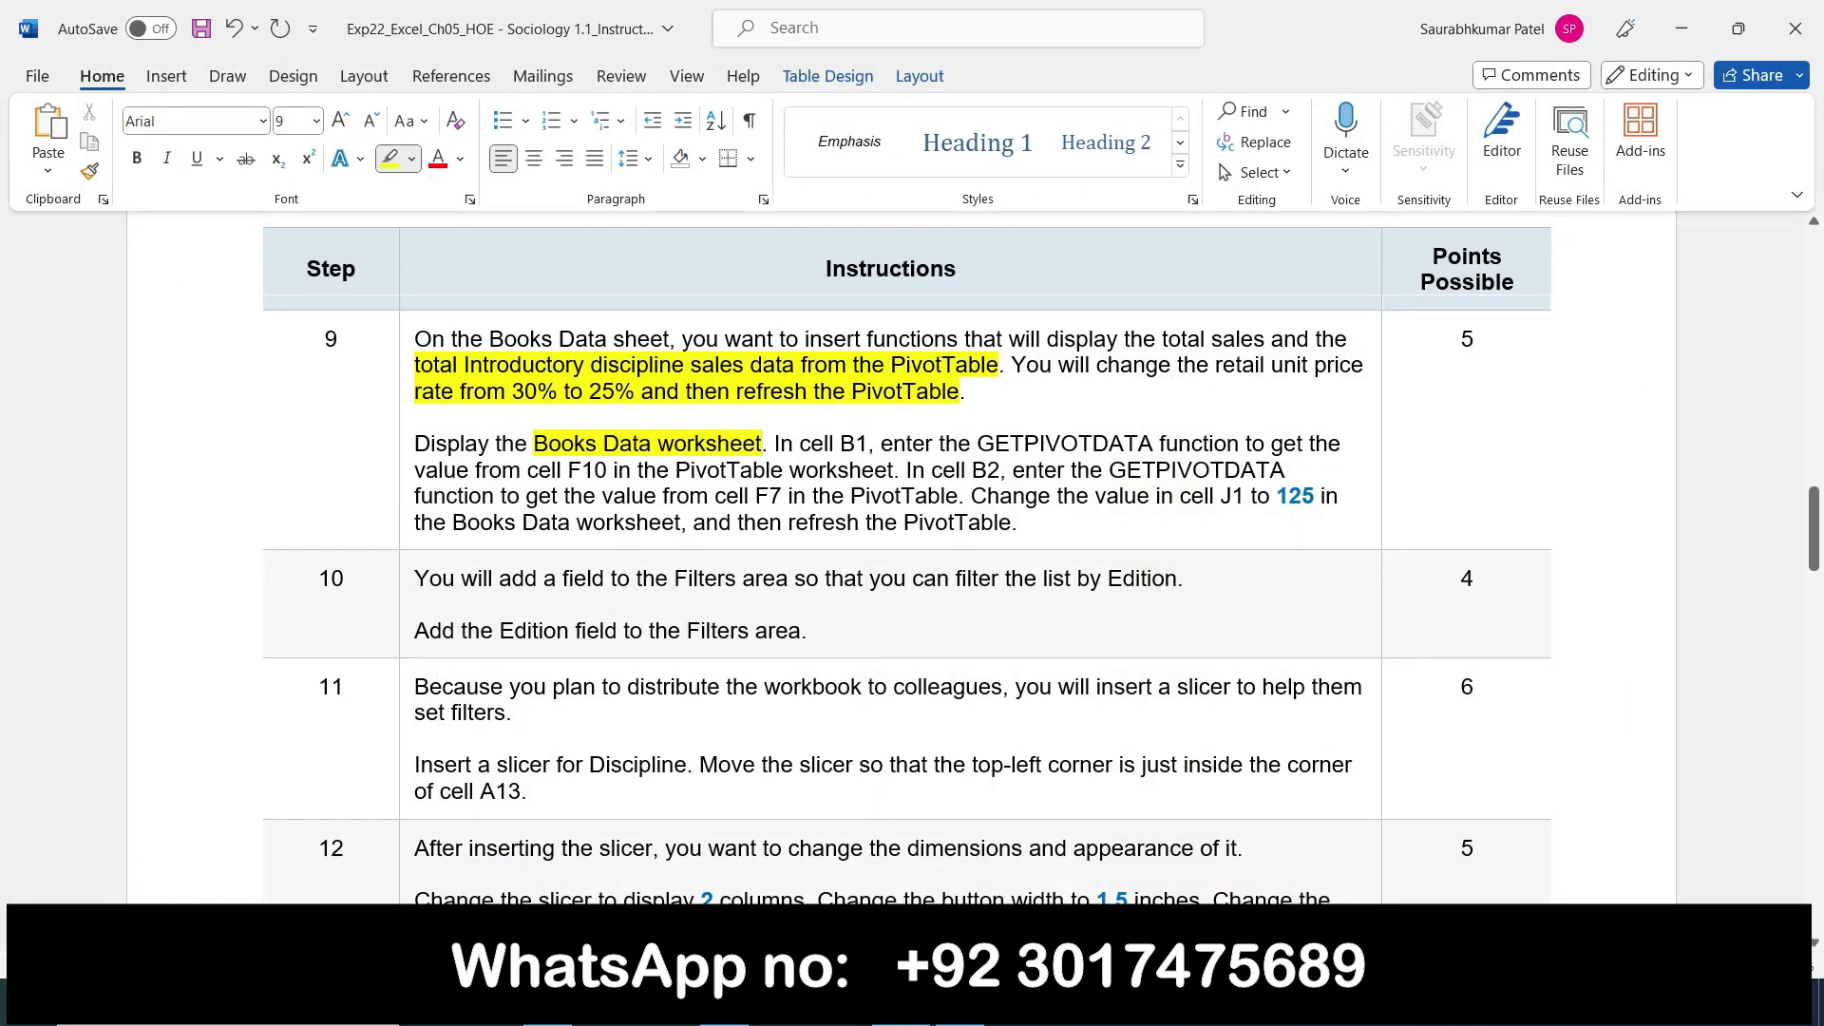
key("alt+Tab")
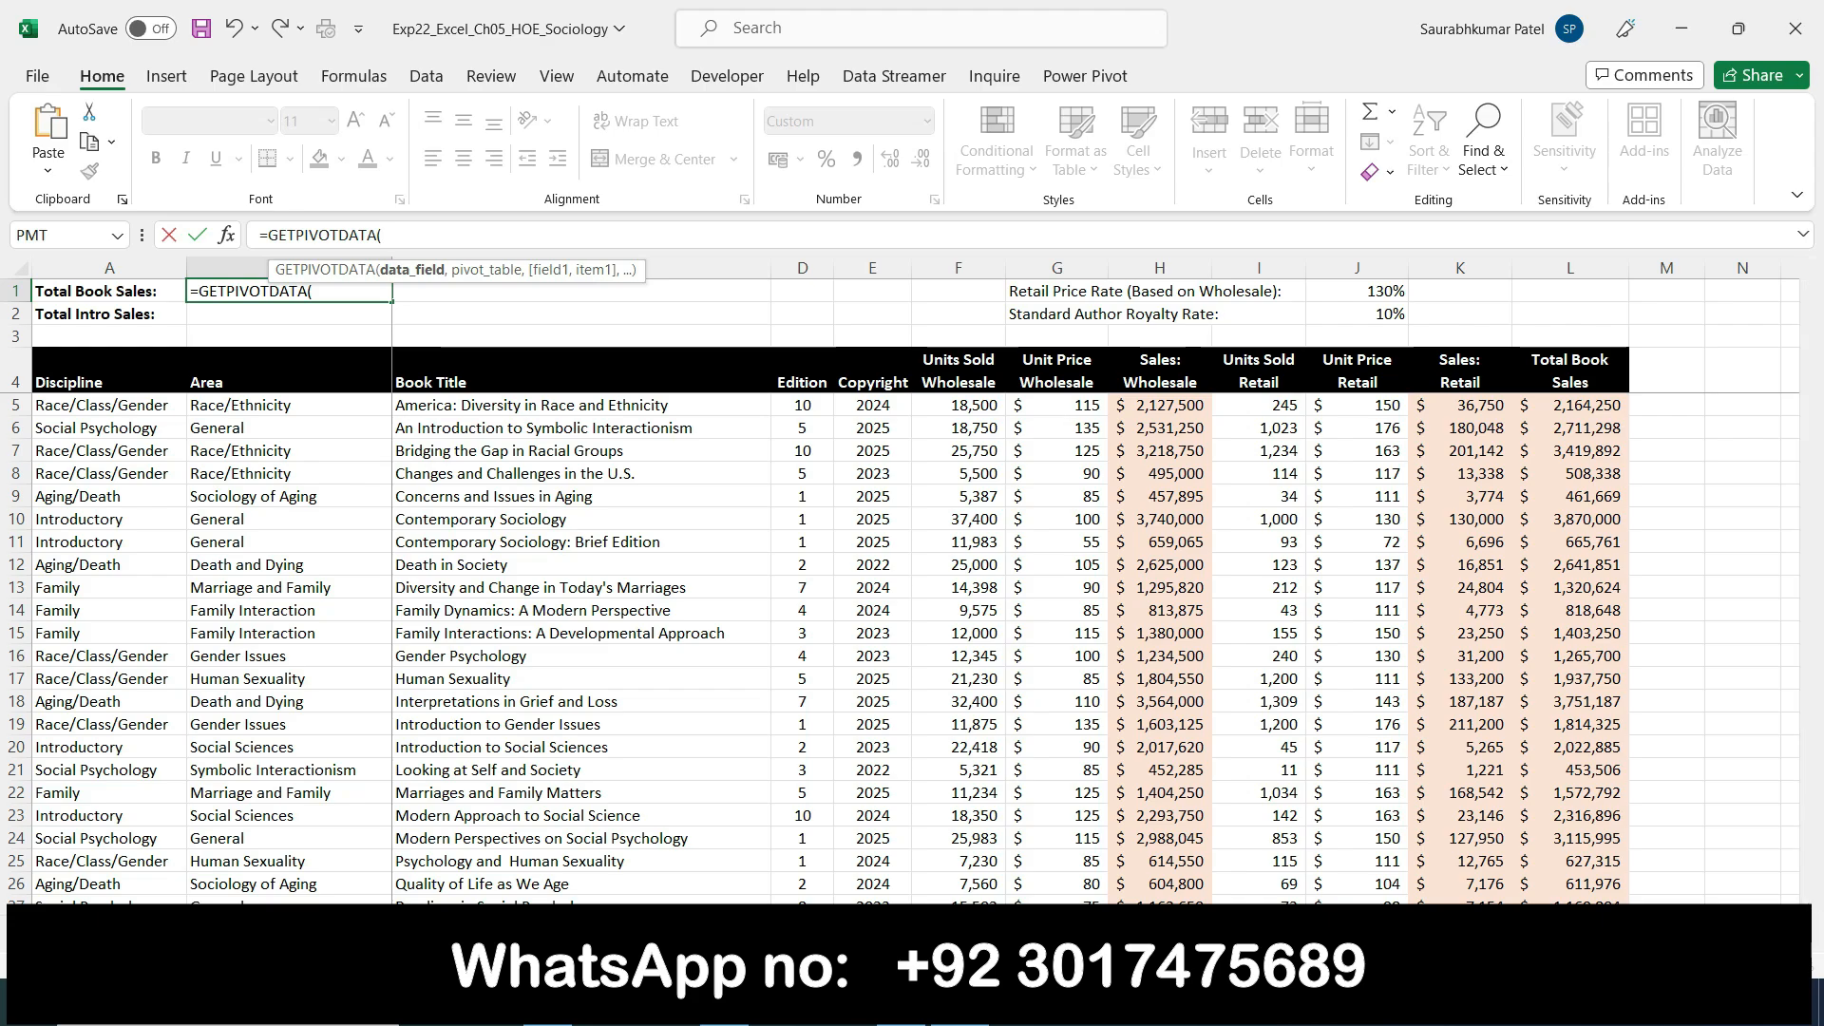
left_click(295, 927)
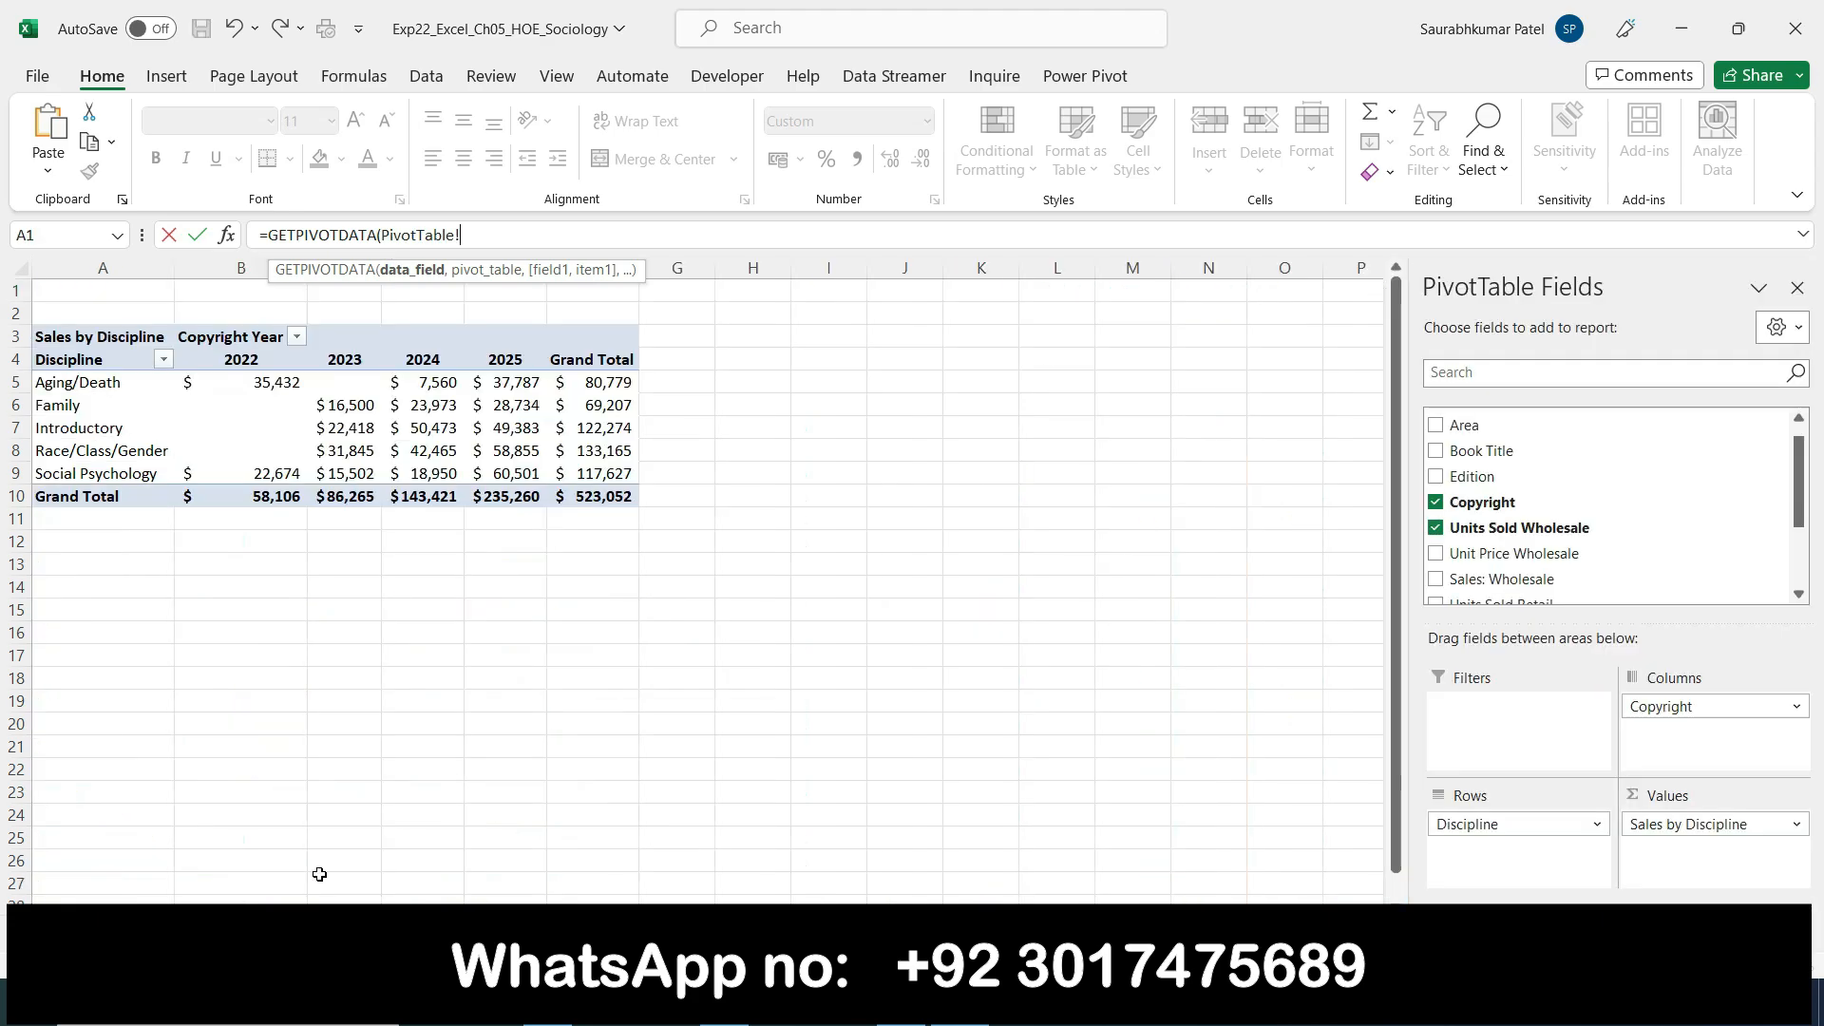
left_click(593, 497)
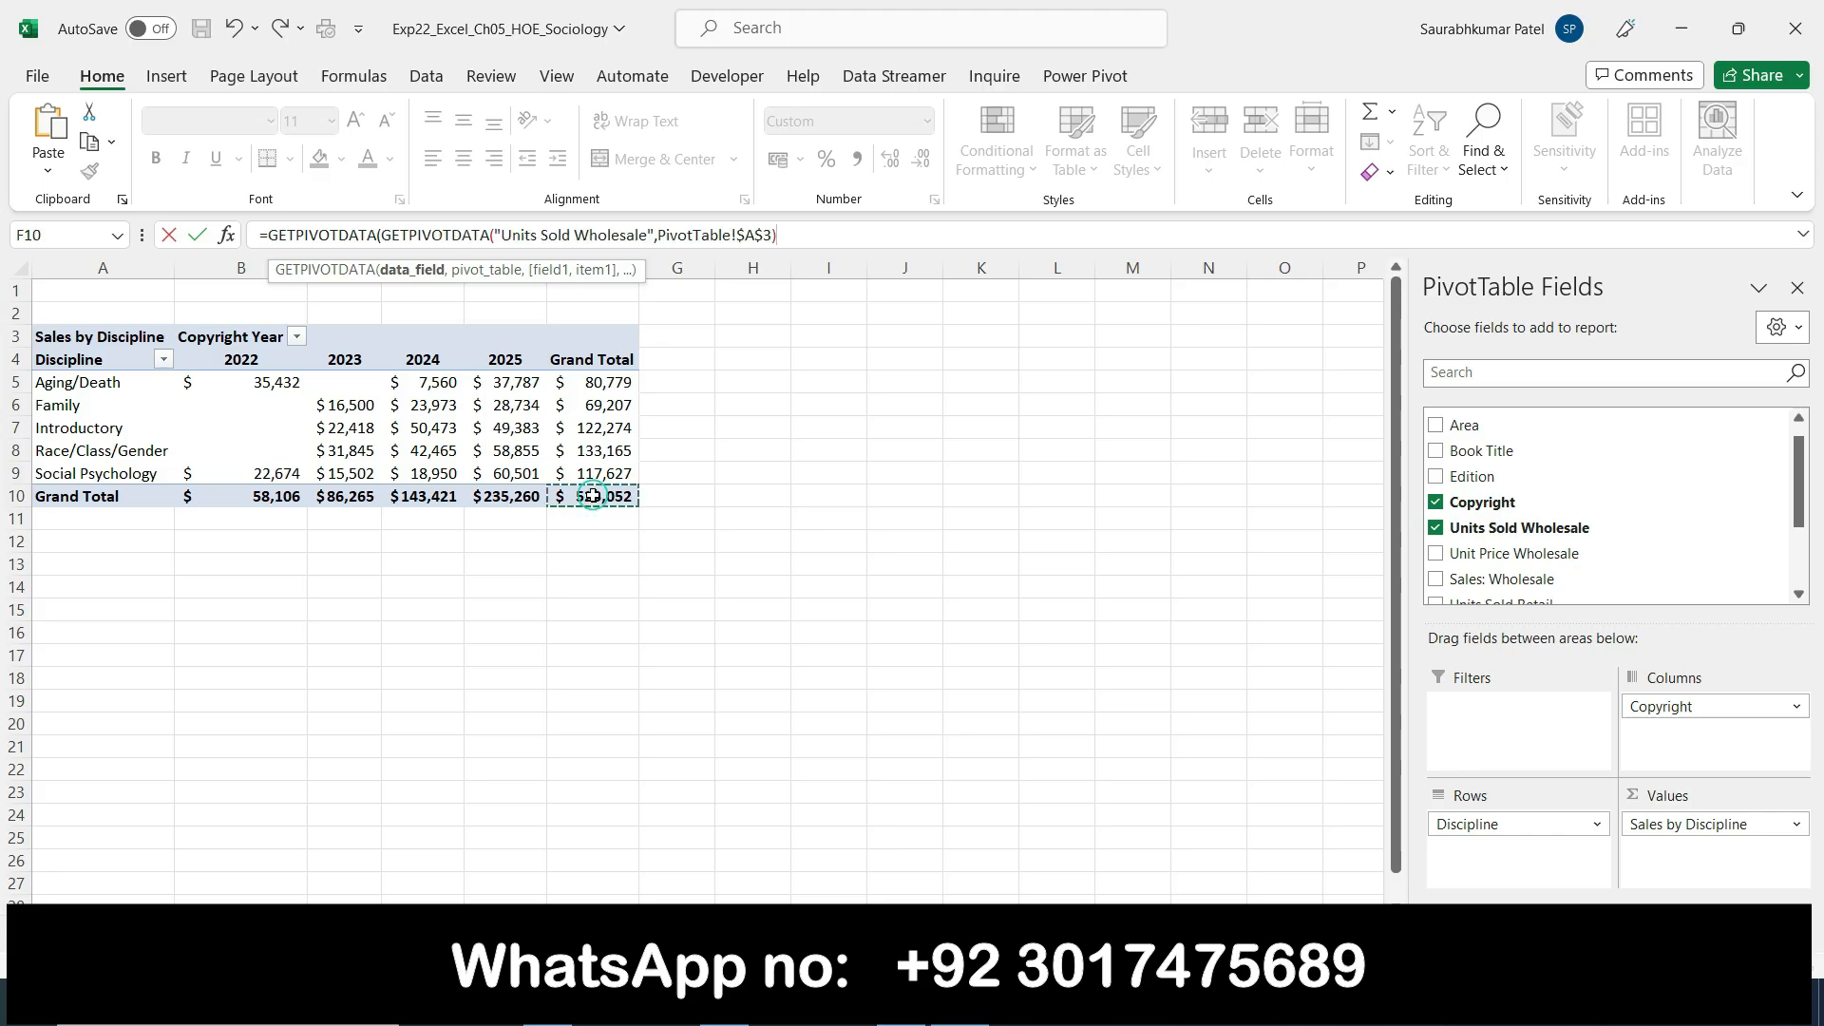
key("Return")
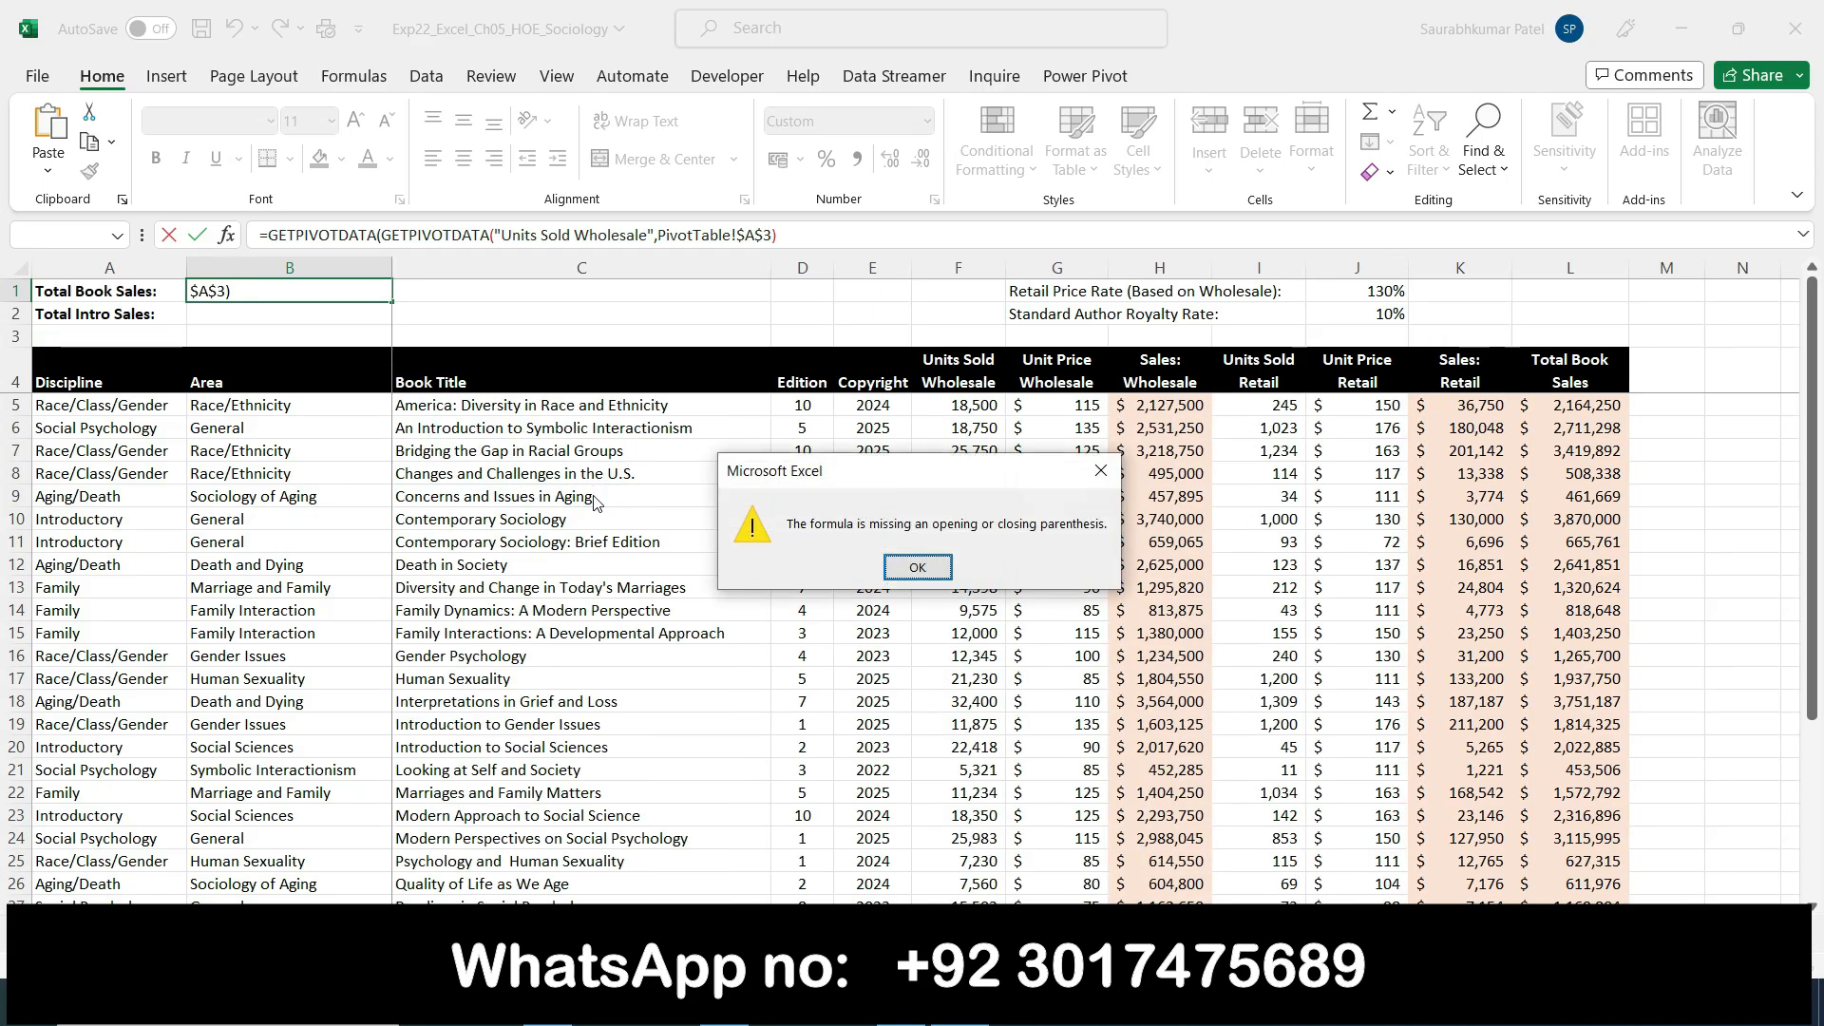
left_click(914, 567)
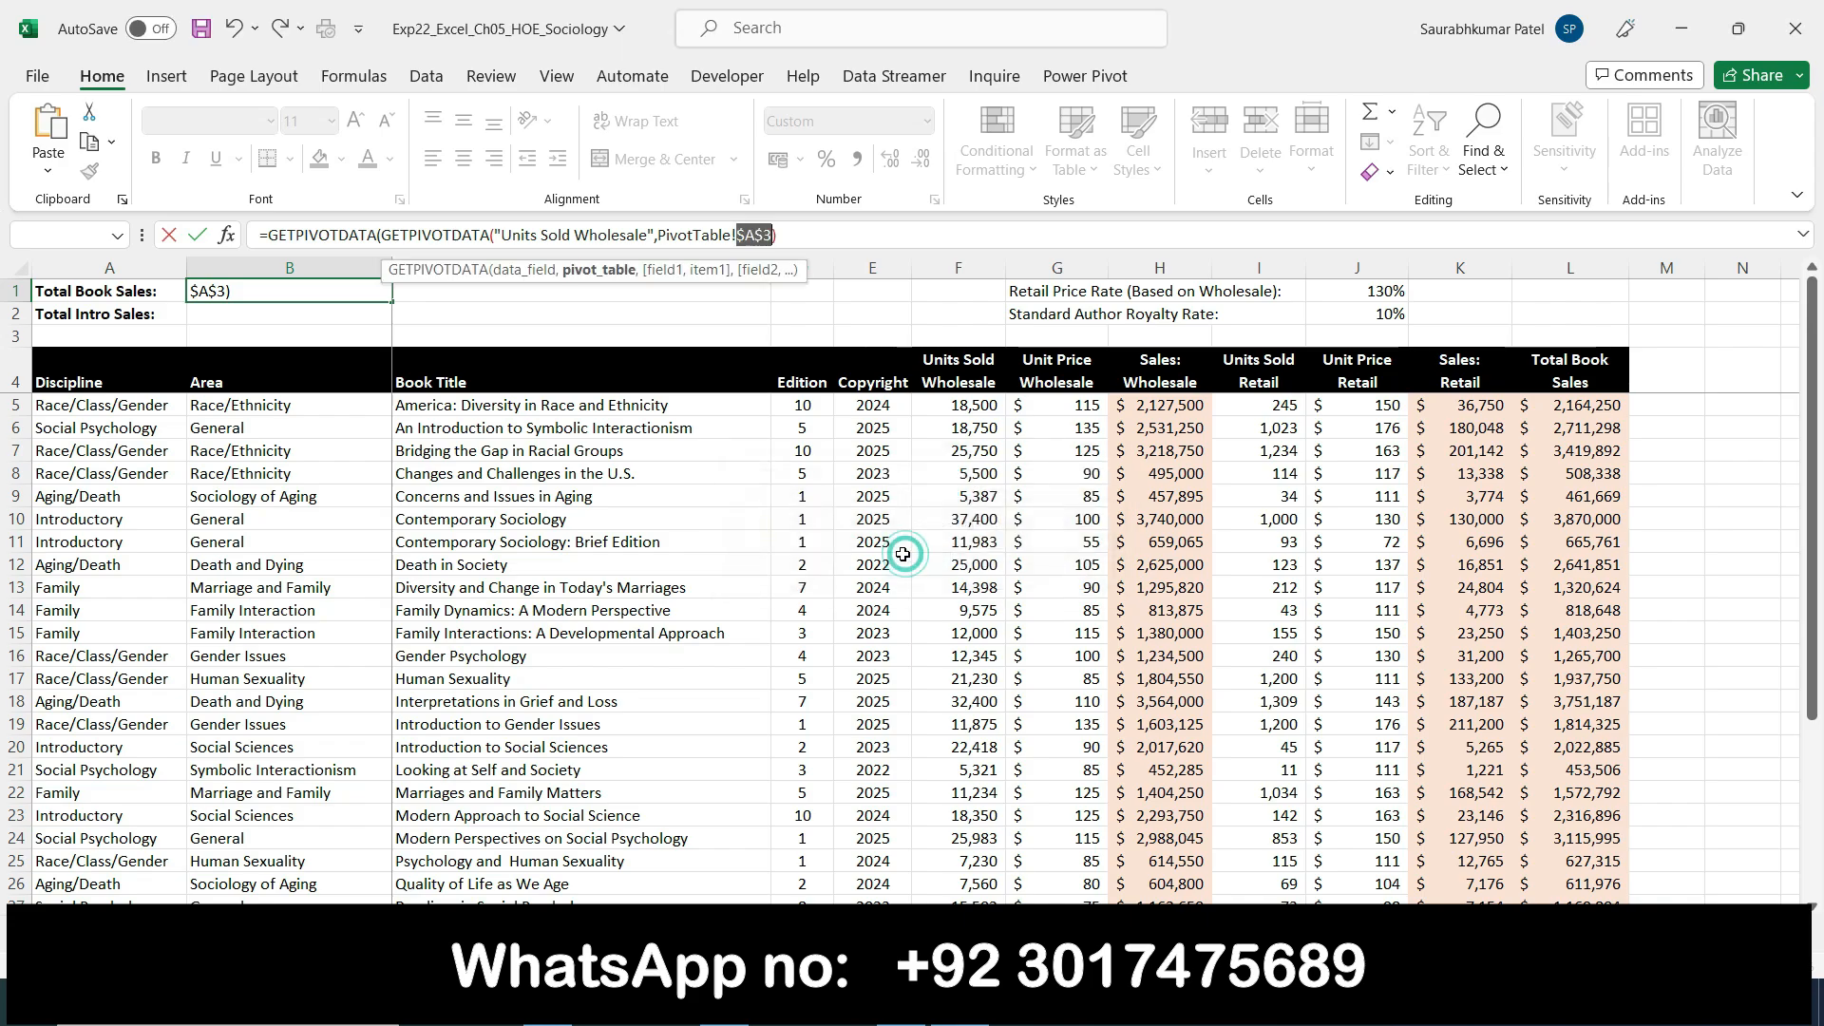
left_click(813, 238)
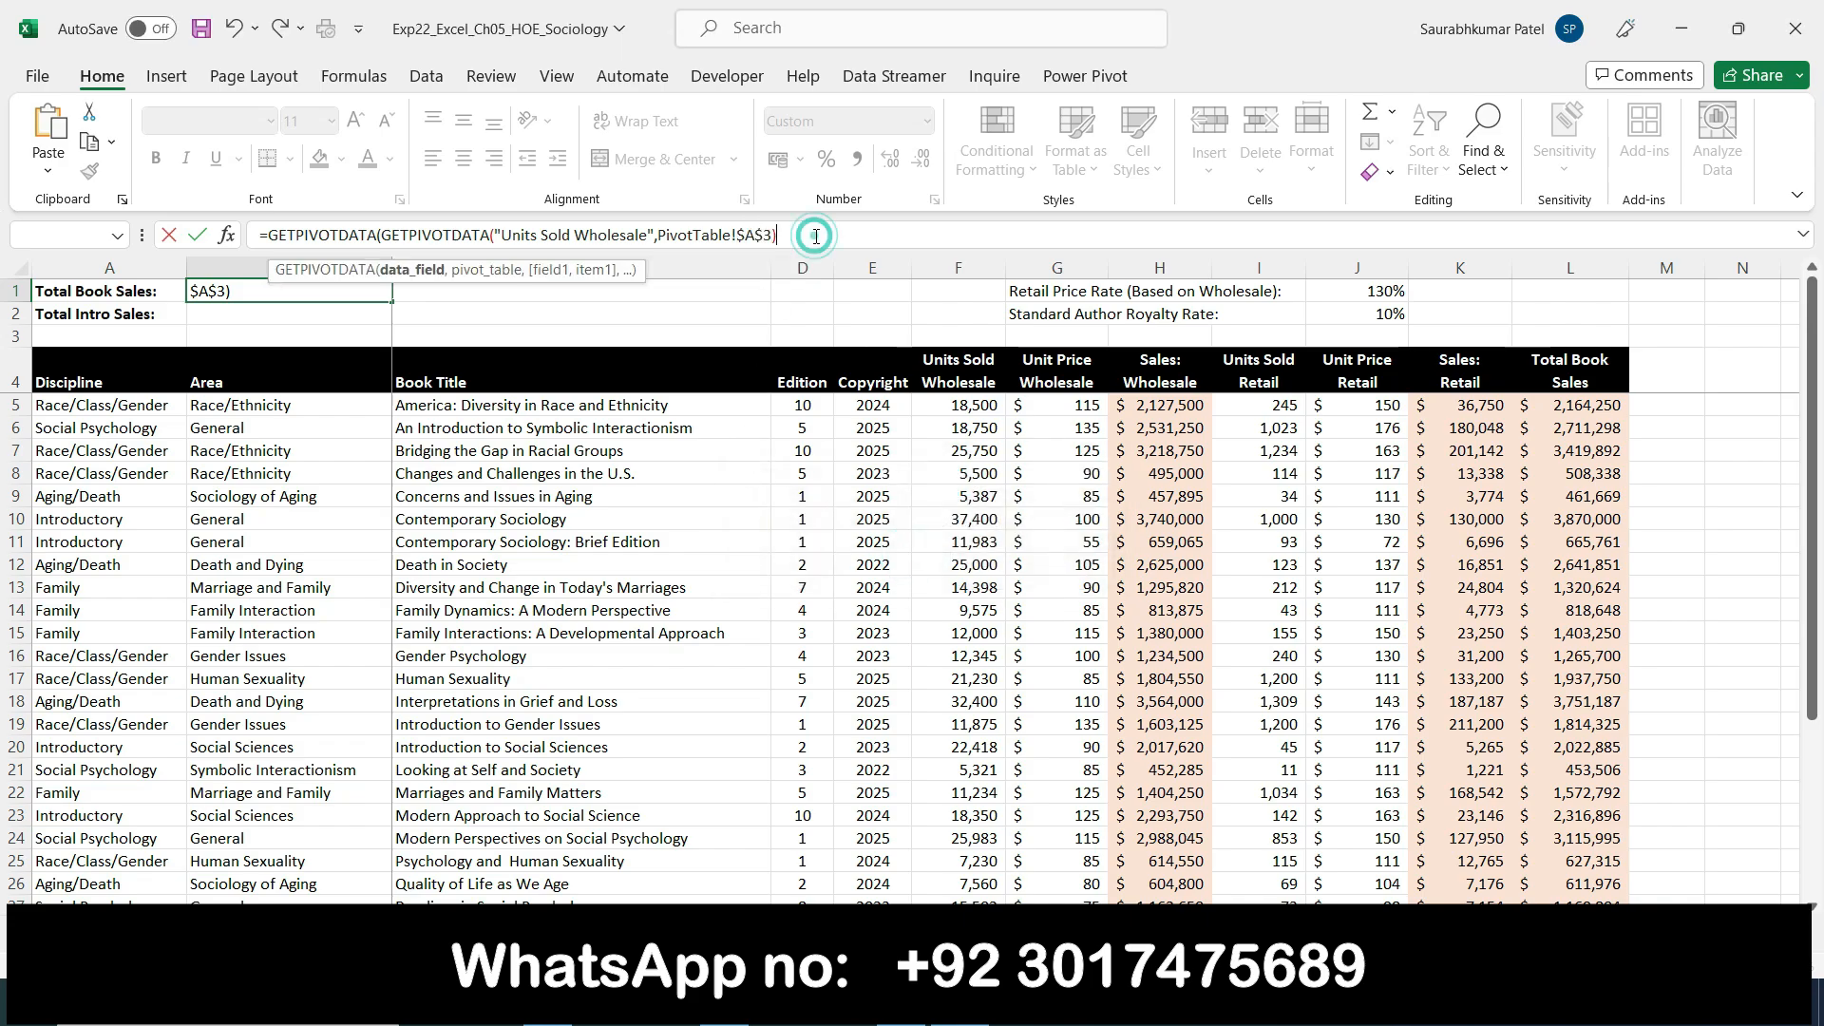
Look through the instructions in Word from step 9 to step 21 and back up to the project description, and return to Excel
left_click(900, 1002)
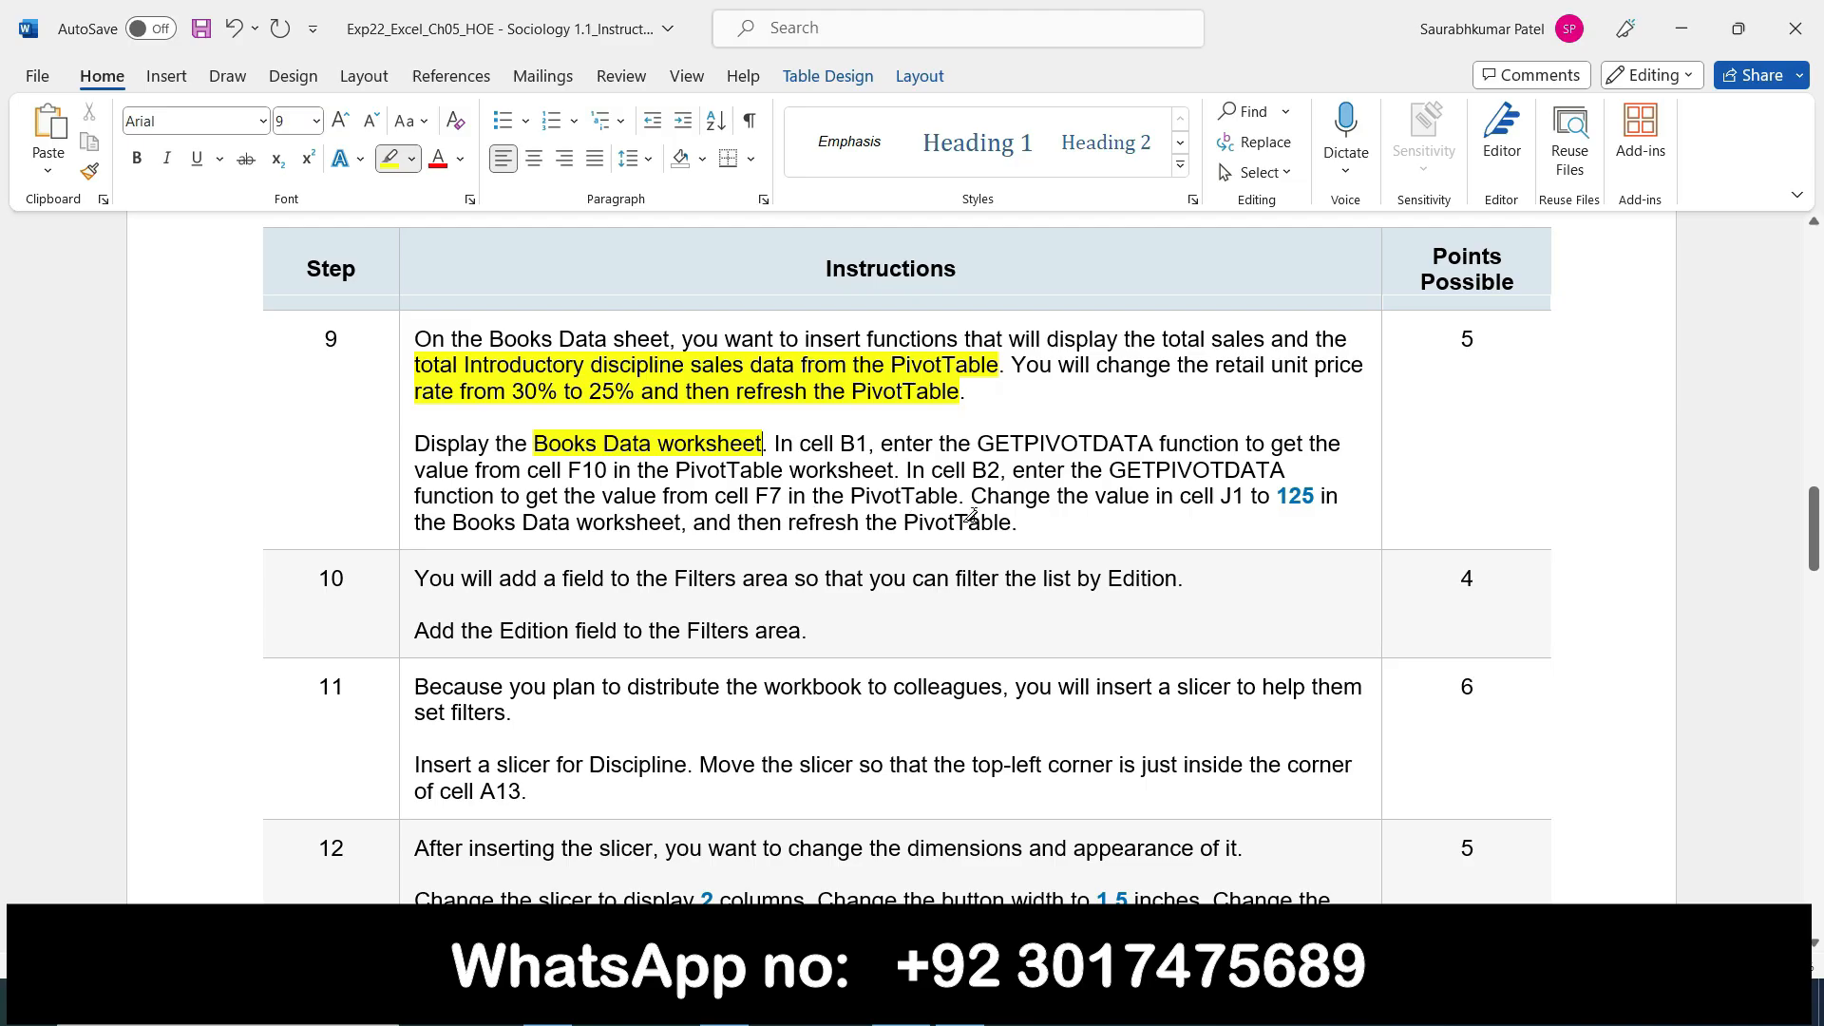
scroll(496, 477, "down", 15)
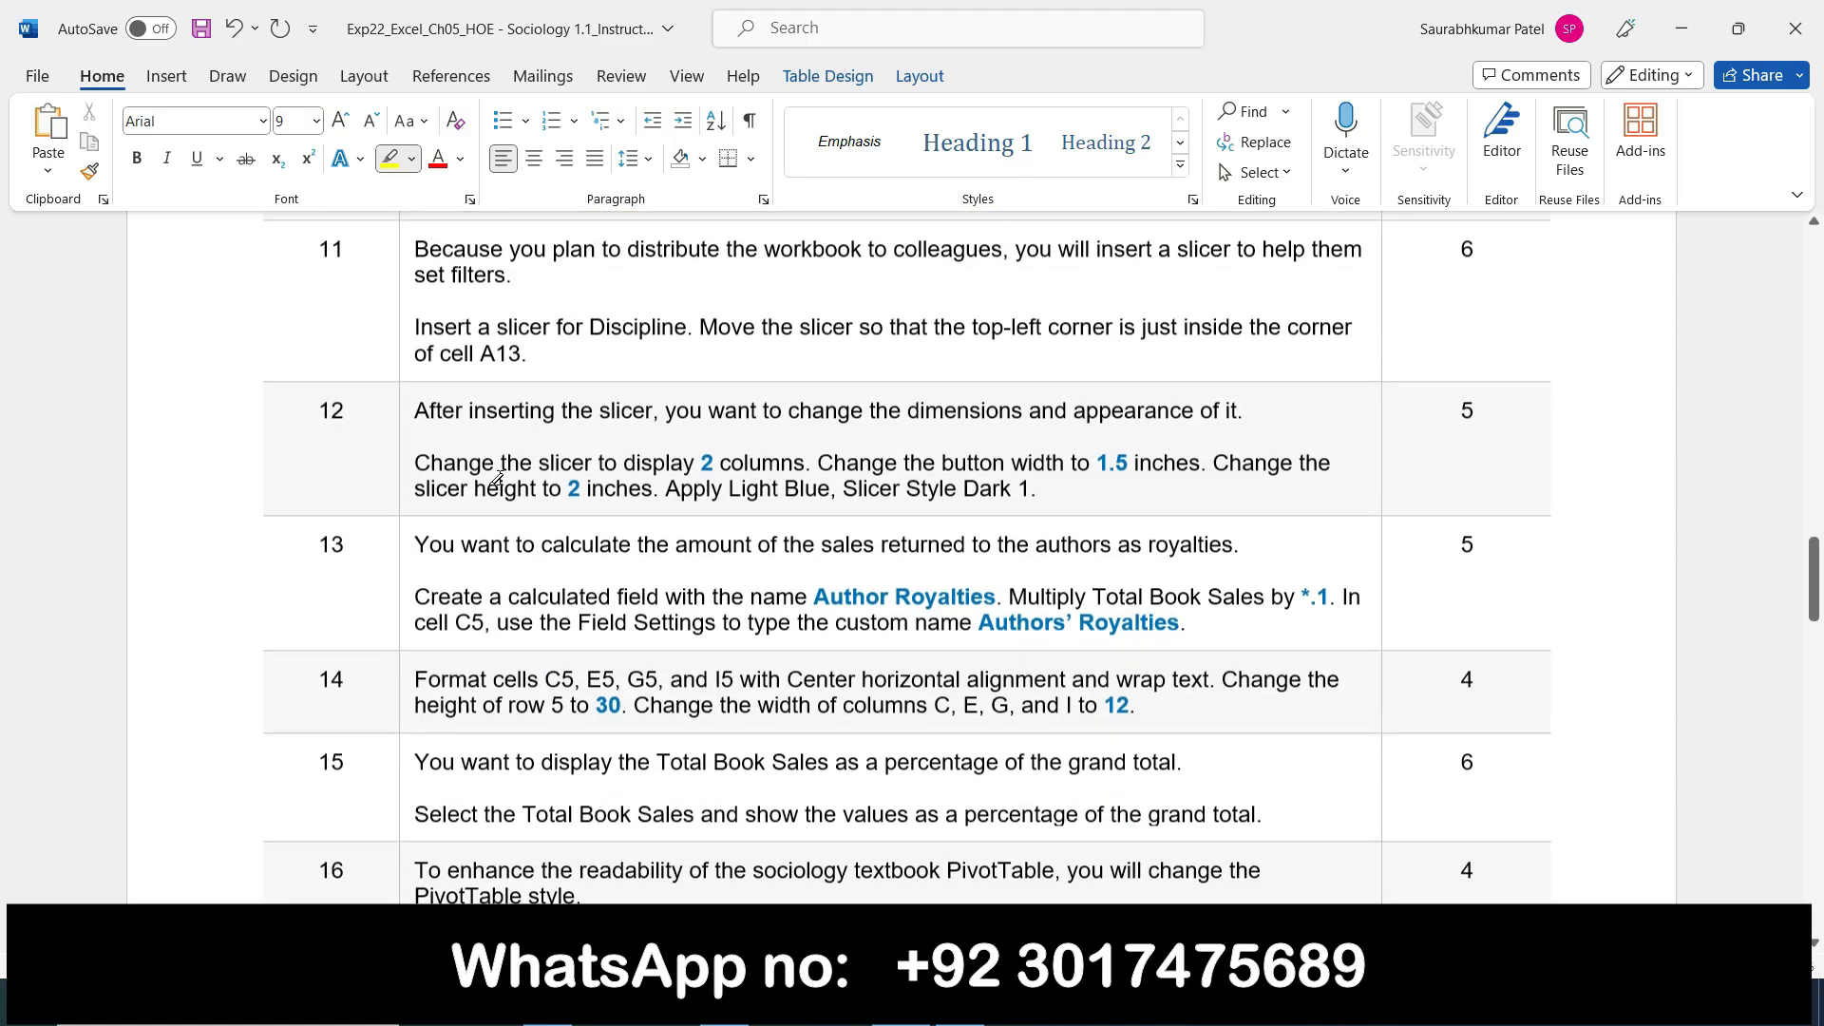
scroll(500, 478, "down", 15)
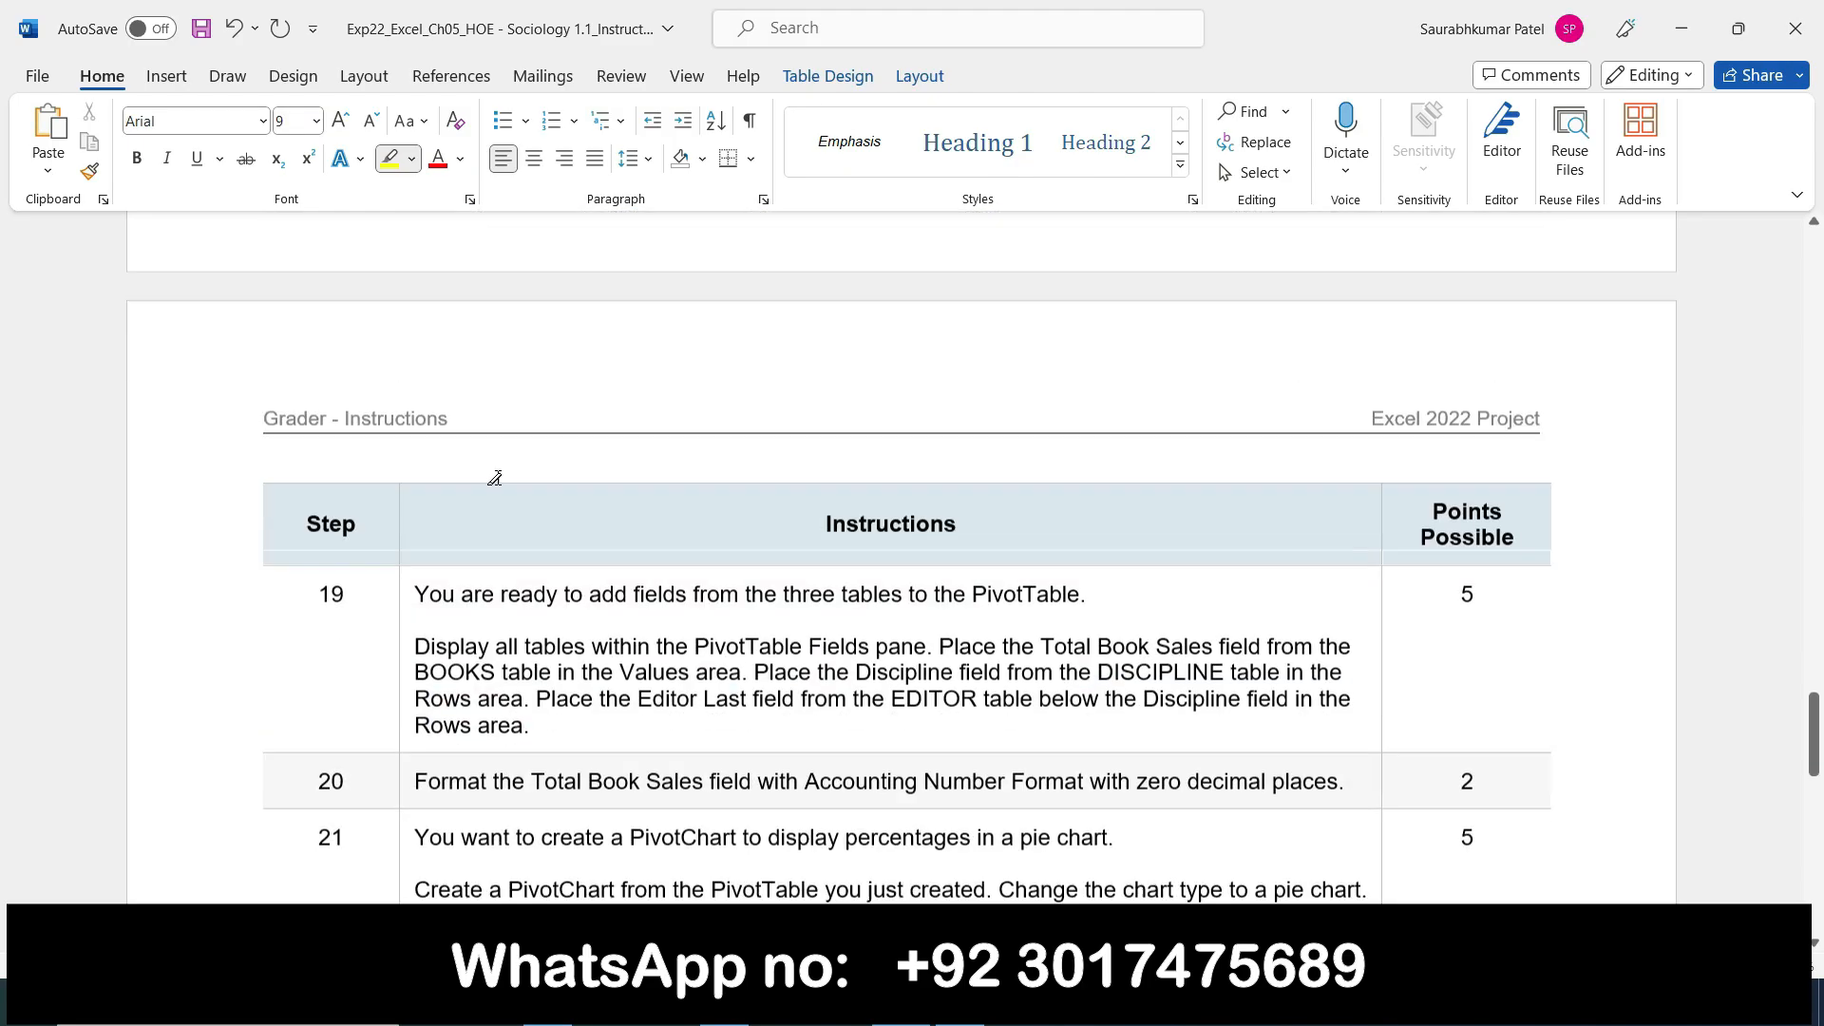
scroll(495, 478, "up", 3)
scroll(496, 478, "up", 20)
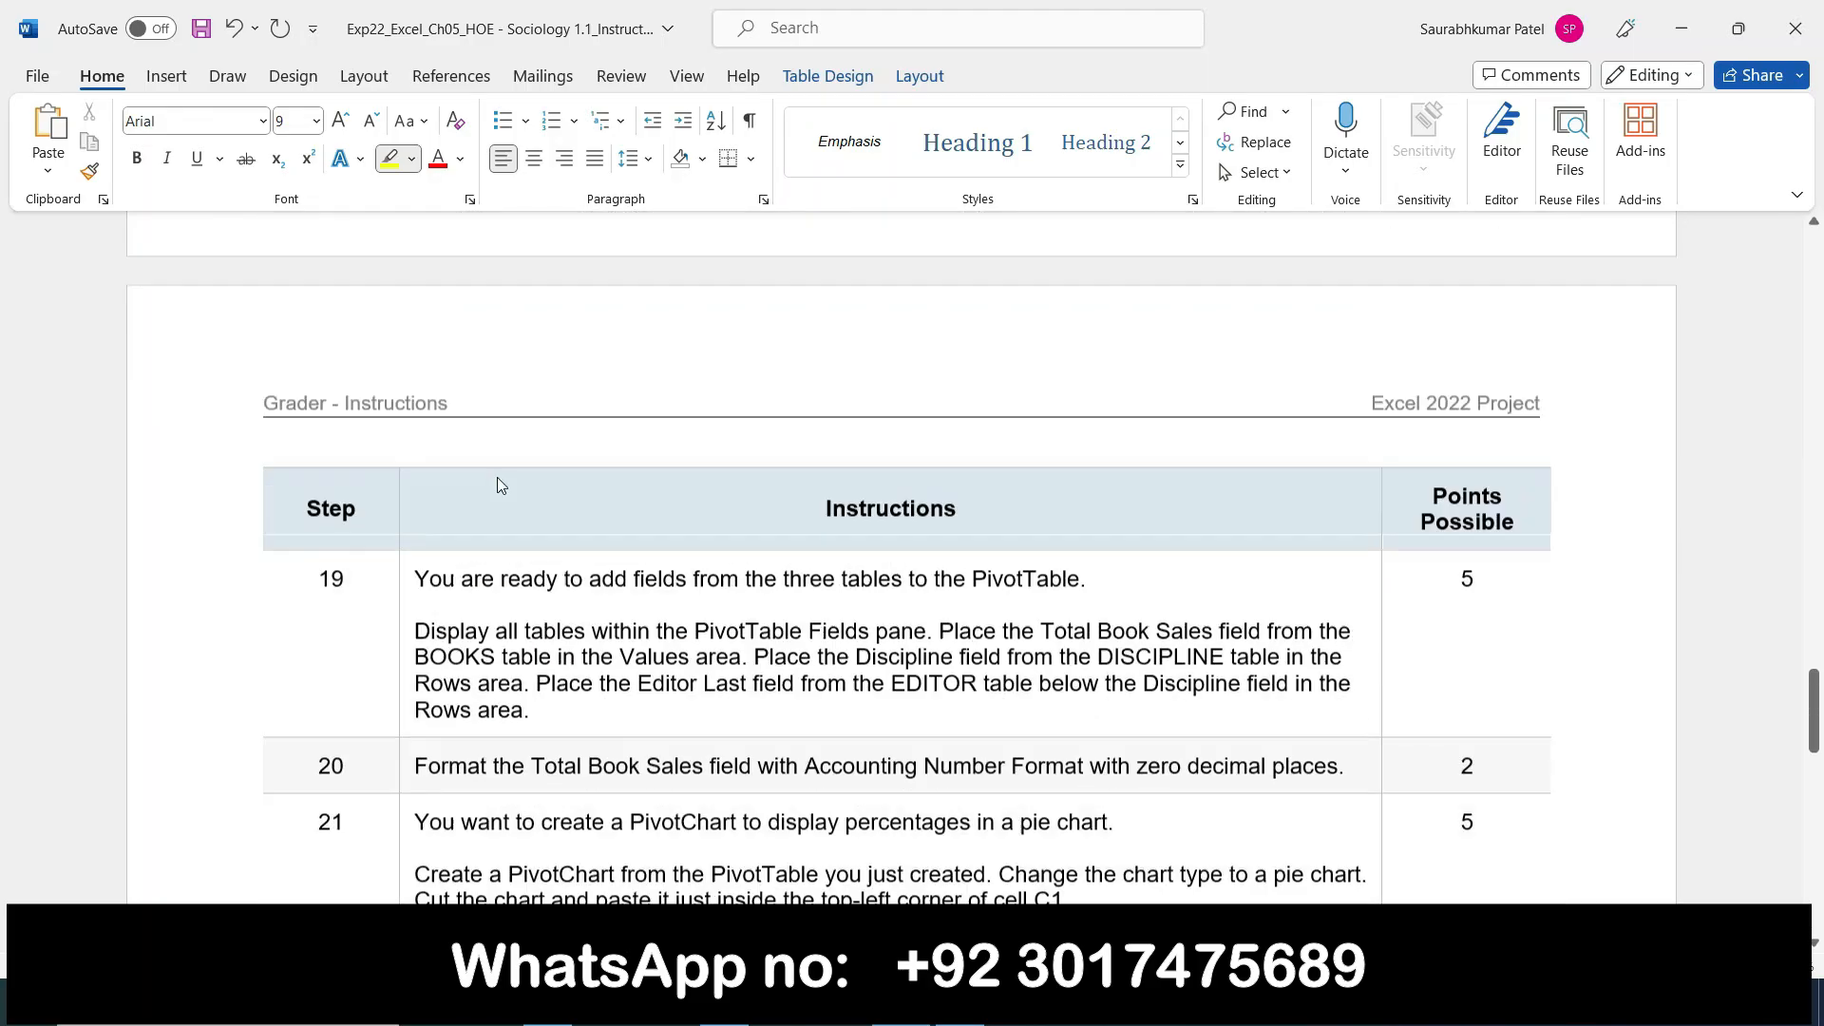
scroll(495, 477, "up", 12)
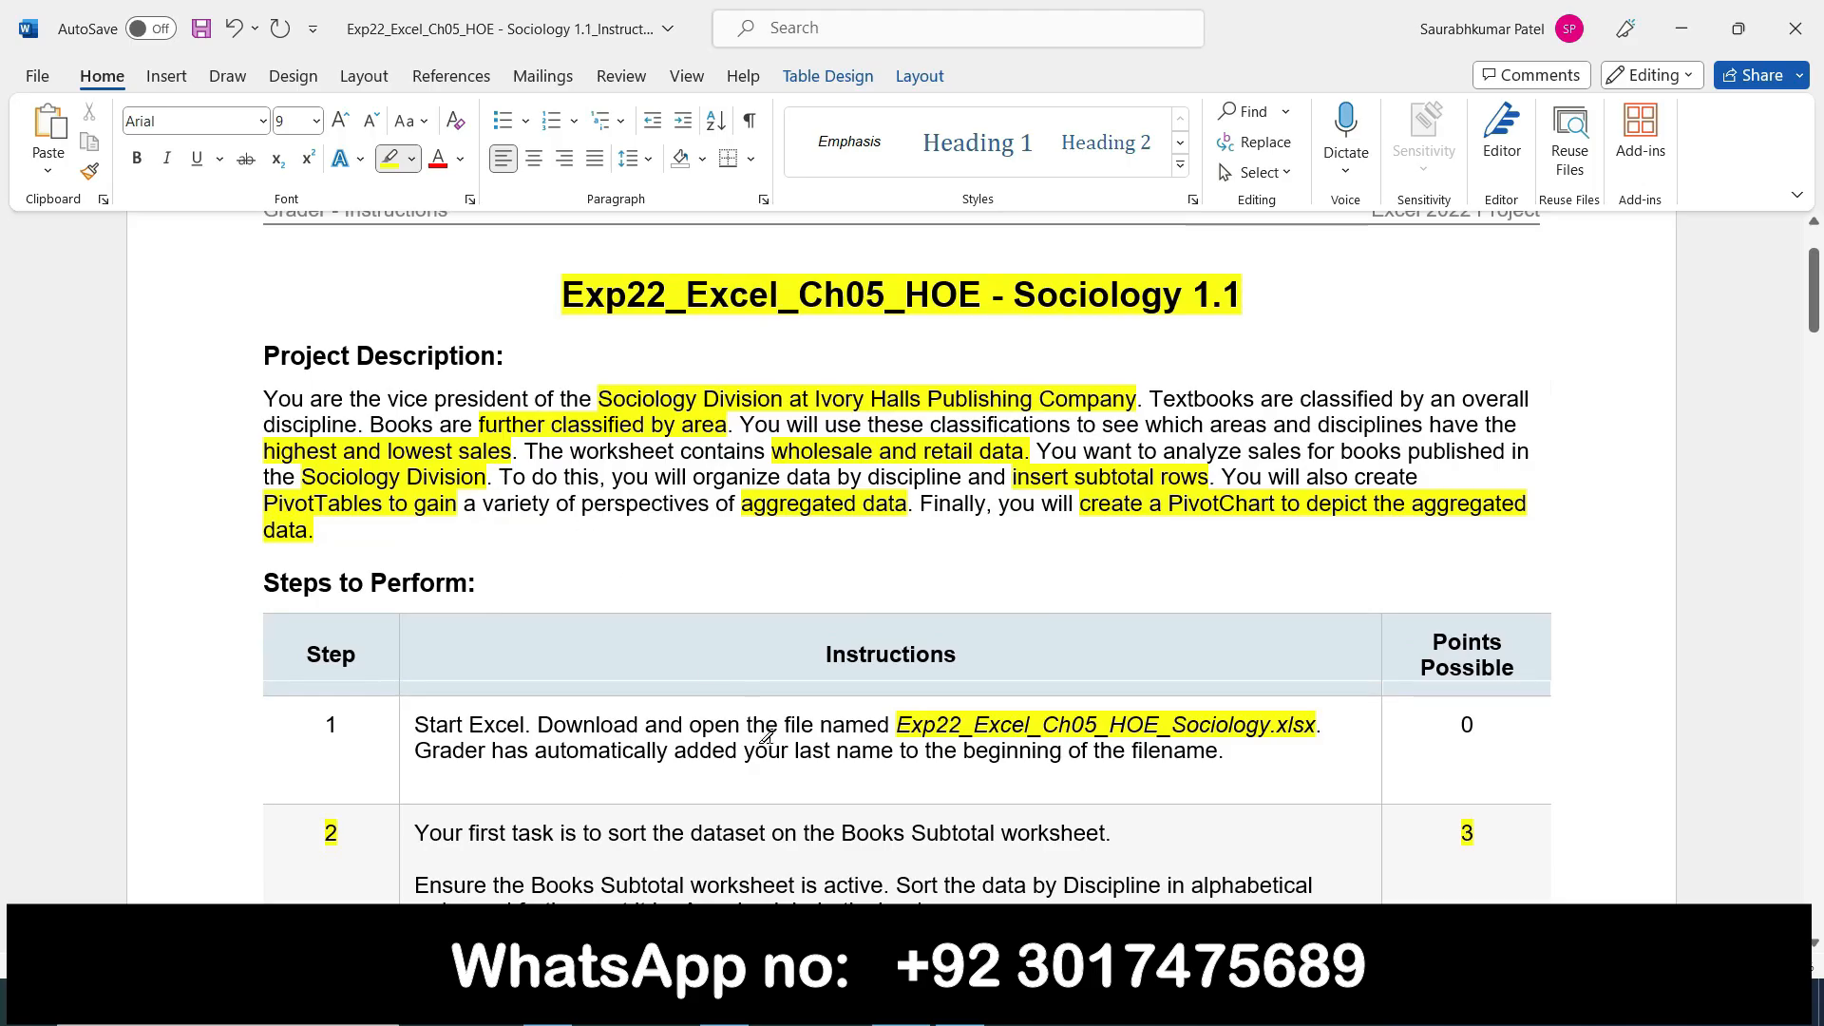
left_click(960, 1004)
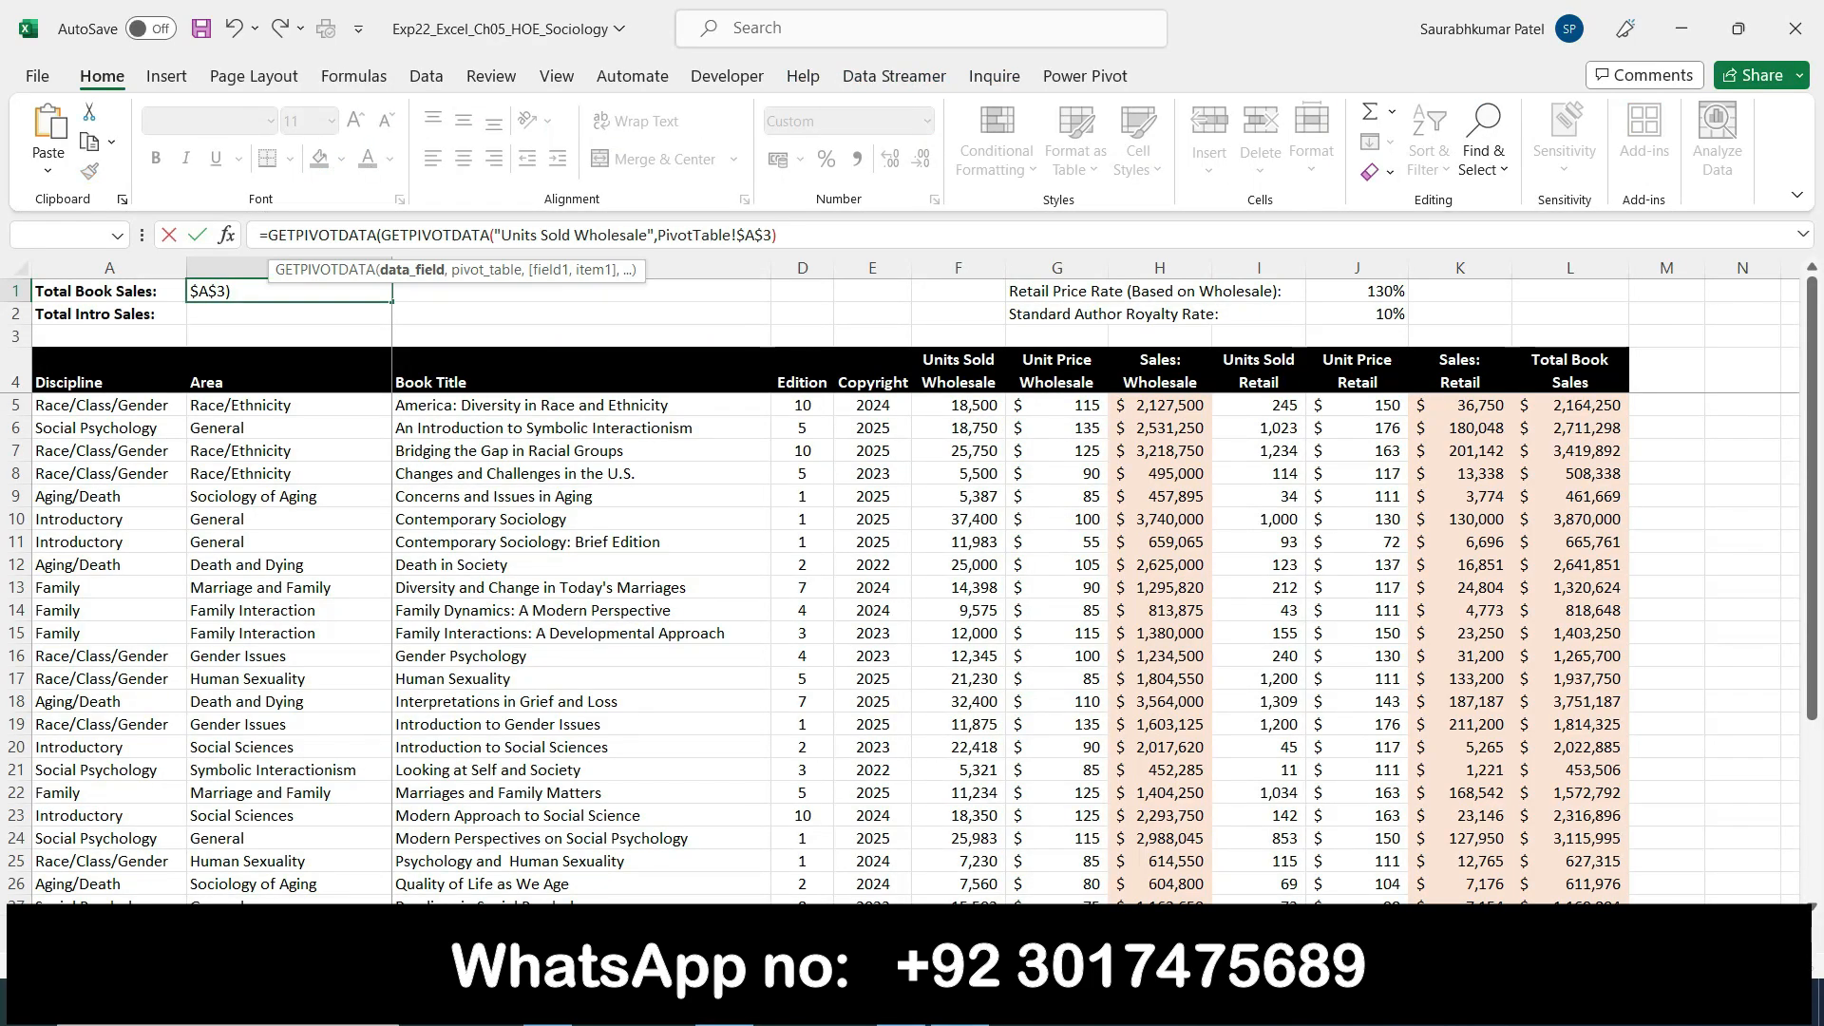
Try to commit the pending B1 formula on the Books Data worksheet, and delete the whole entry
key("Return")
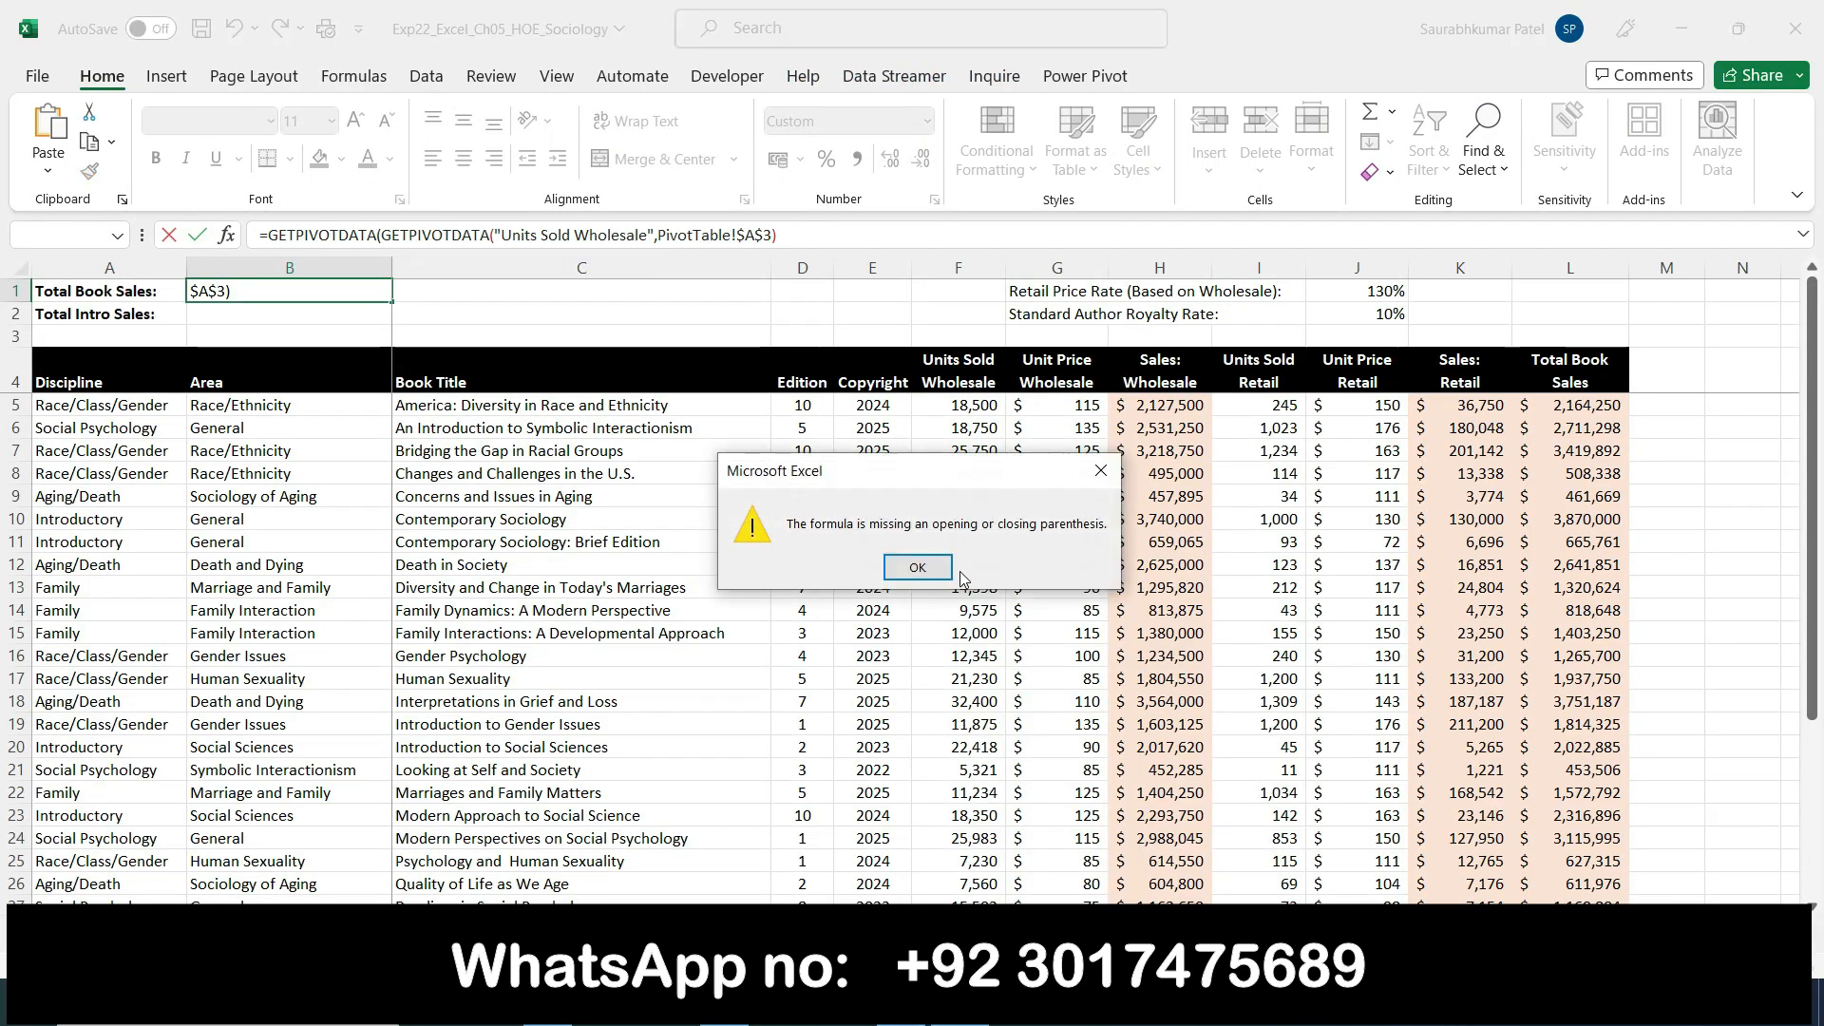
left_click(898, 566)
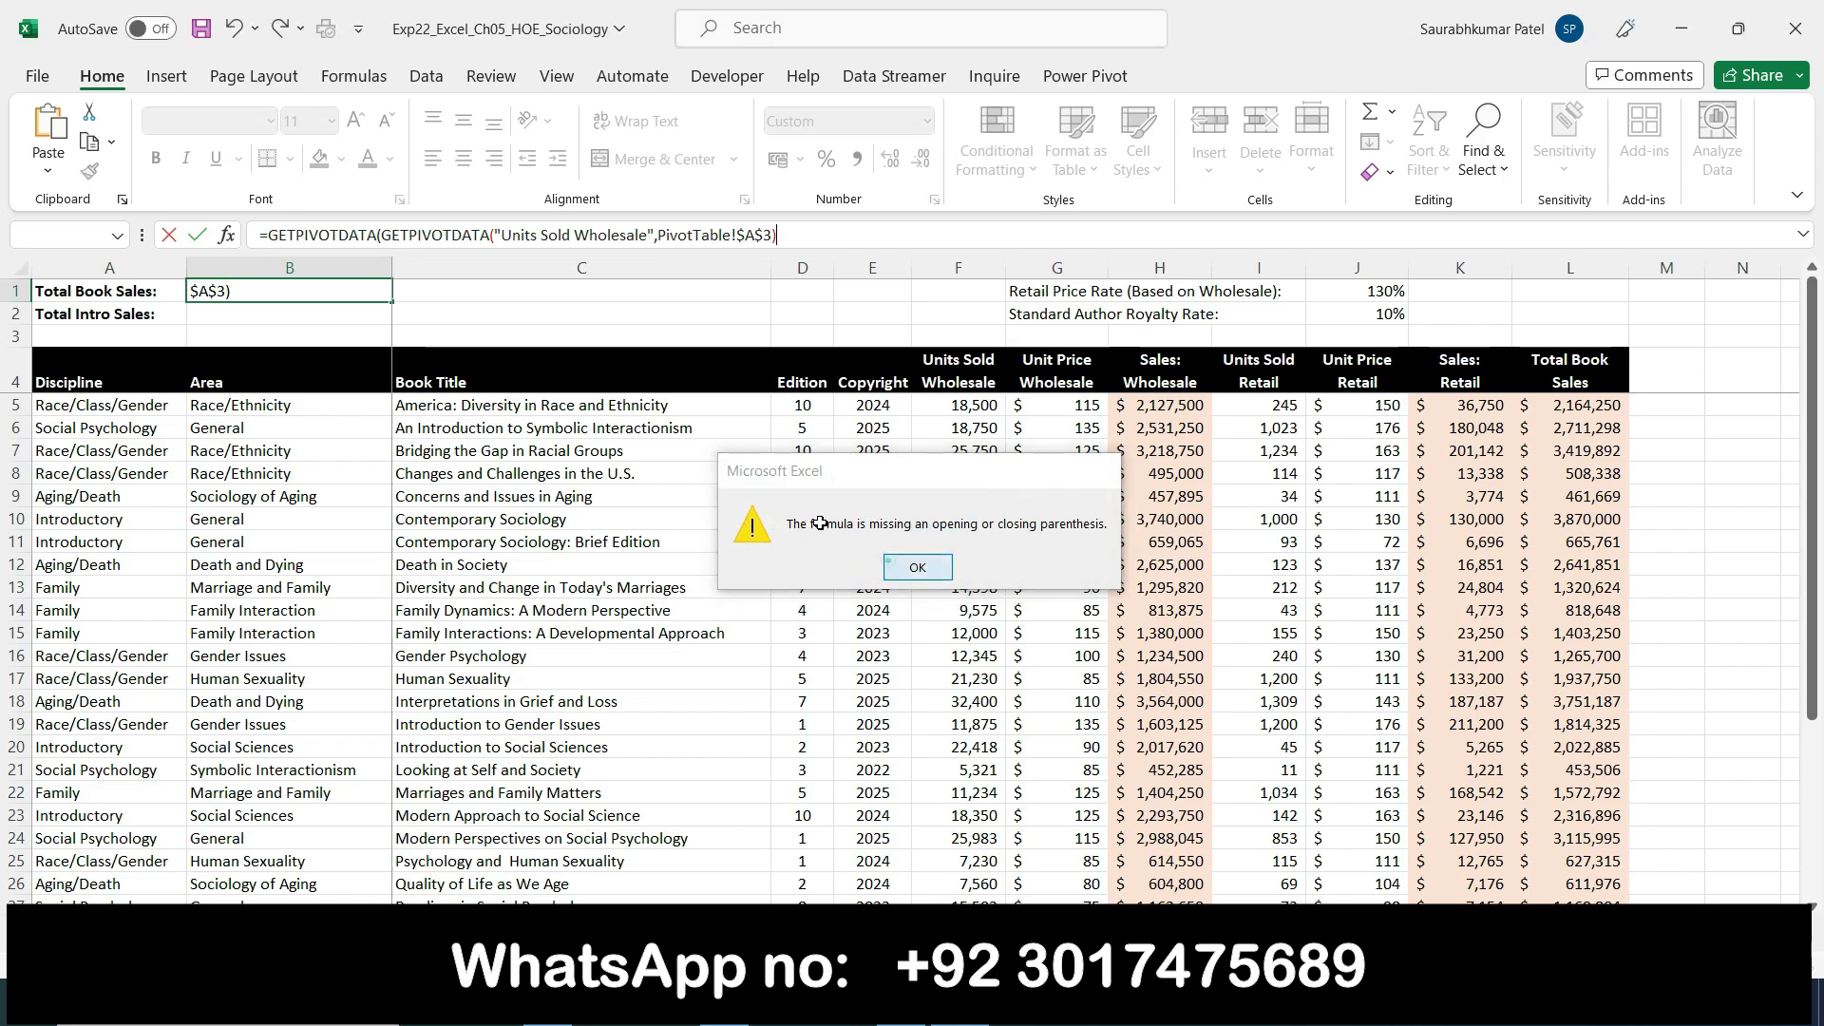
left_click_drag(849, 233, 239, 241)
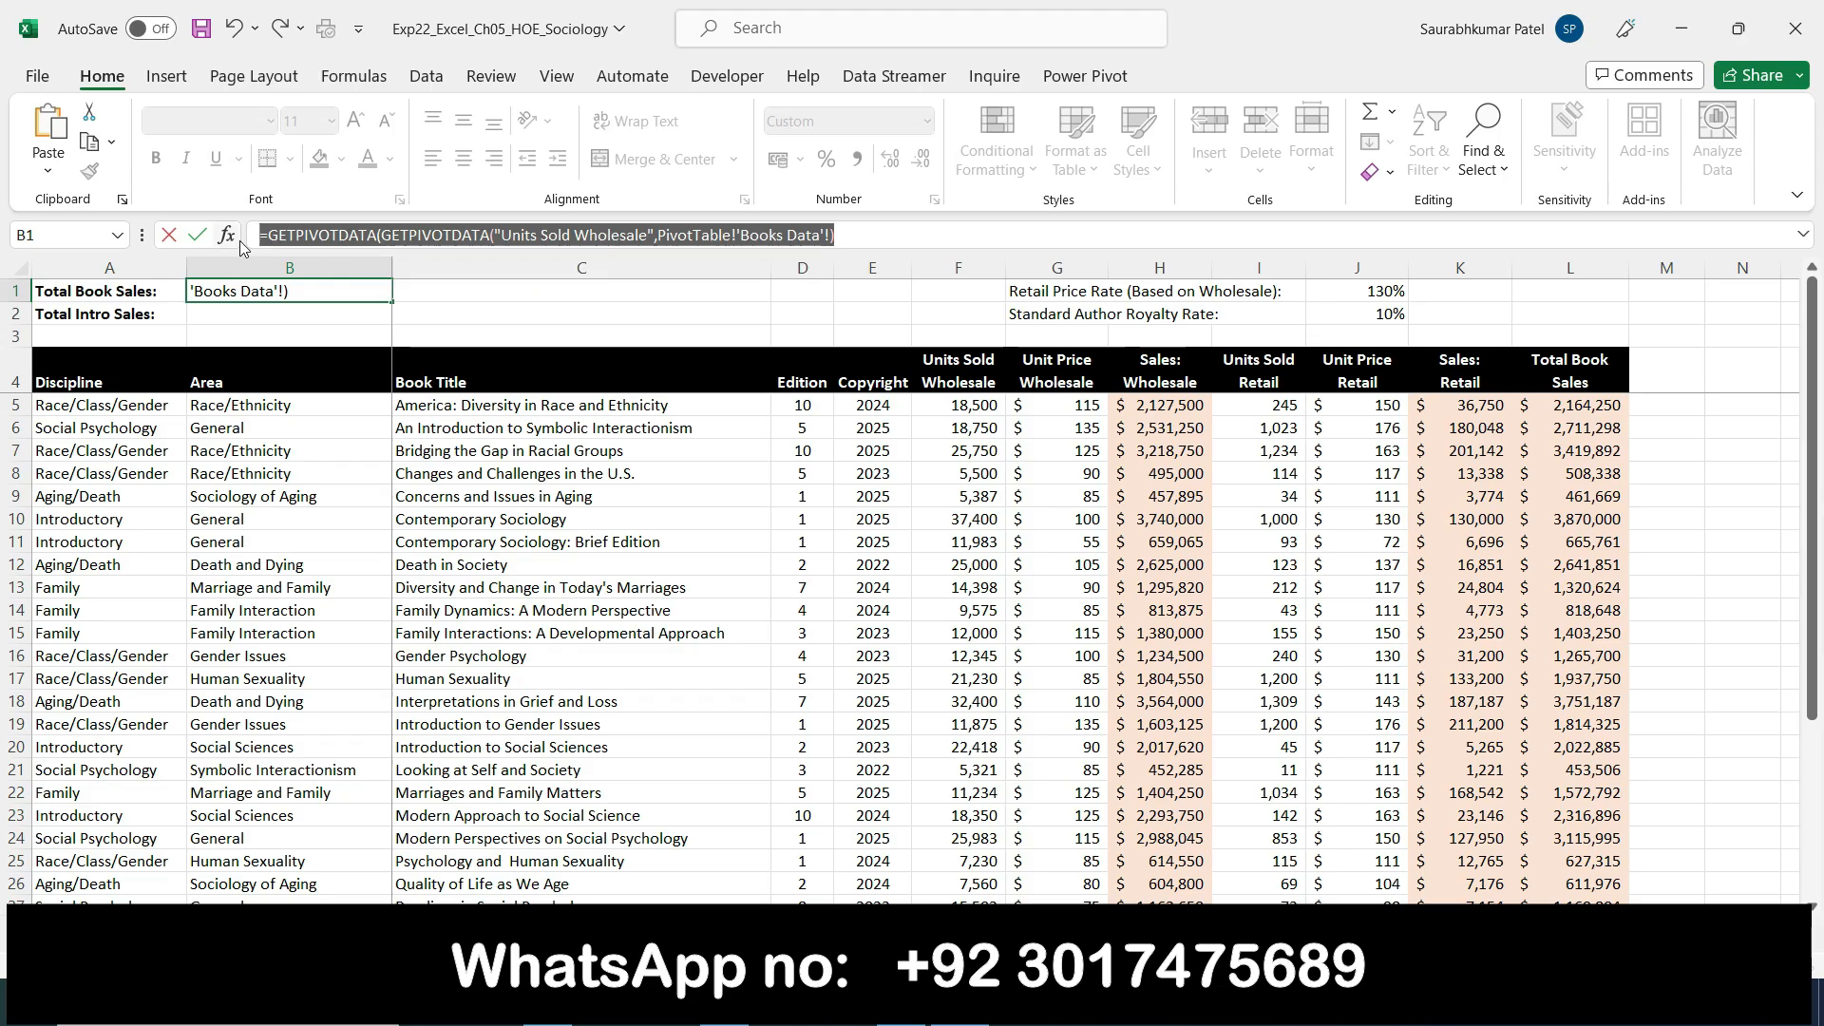
key("BackSpace")
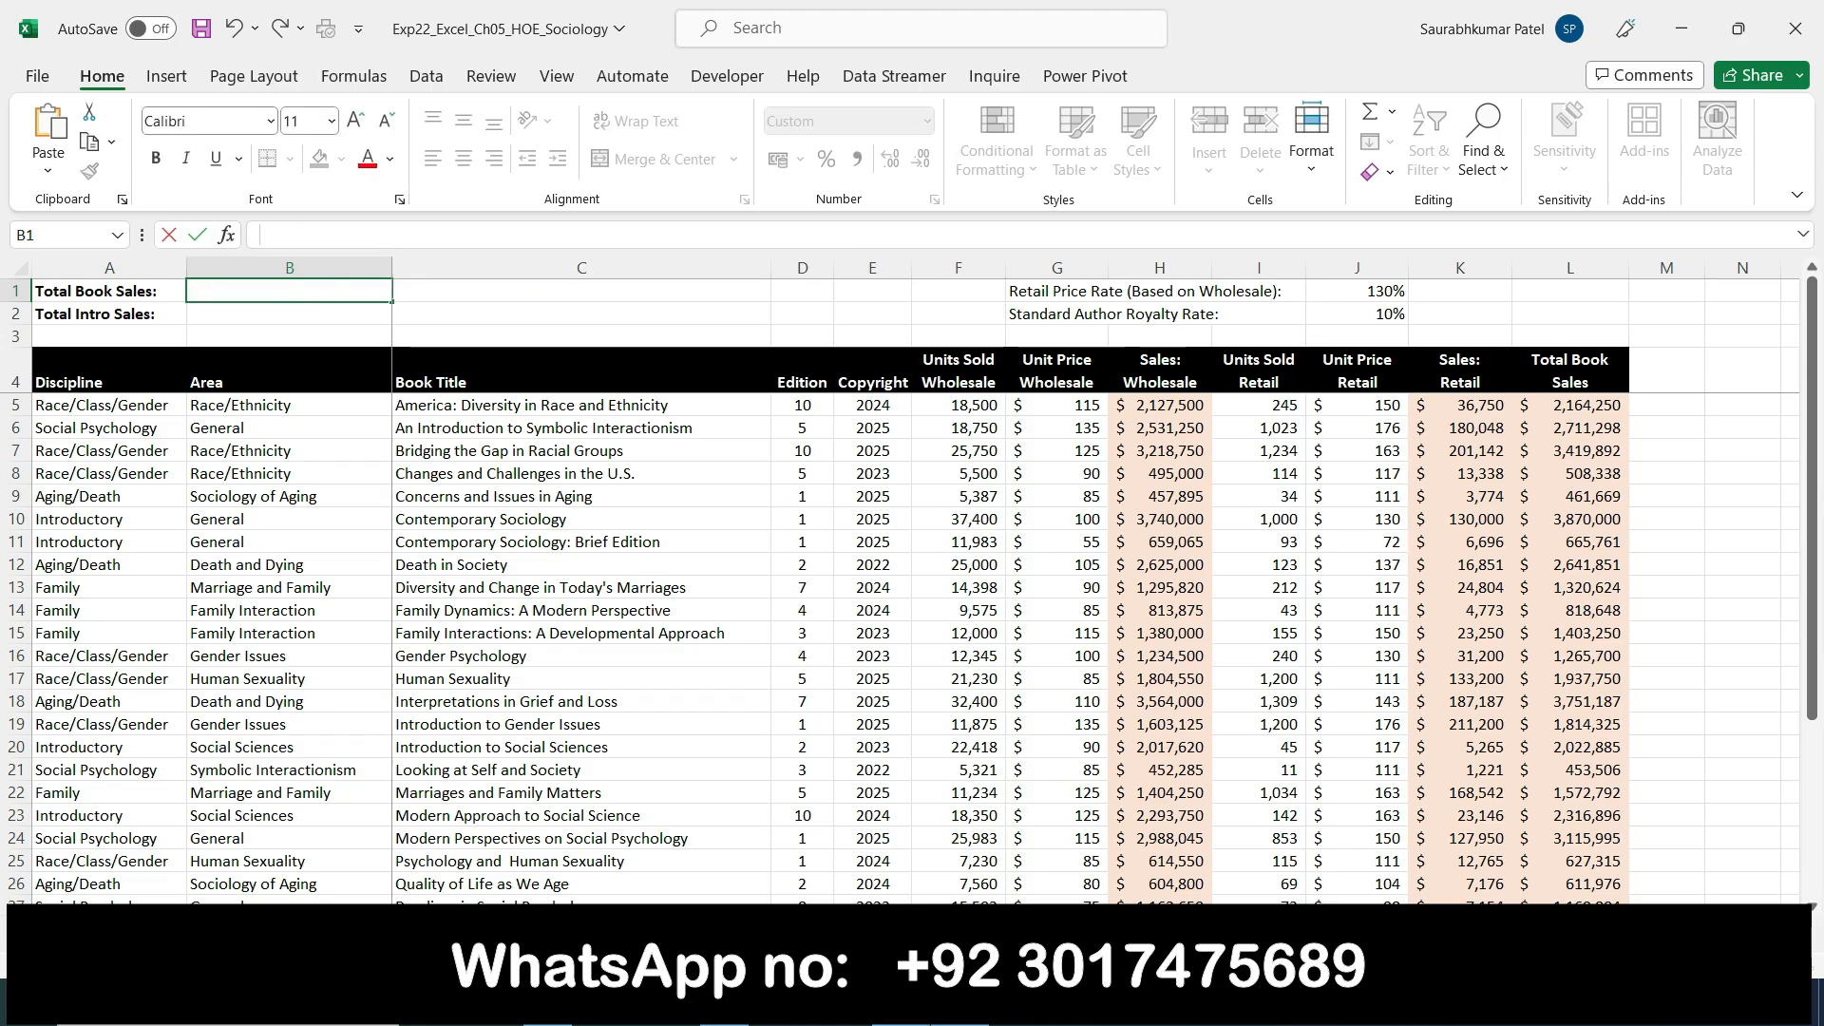
Glance at the project description in Word, and display the worksheet with the Editor ID table enlarged in Excel
mouse_move(900, 1003)
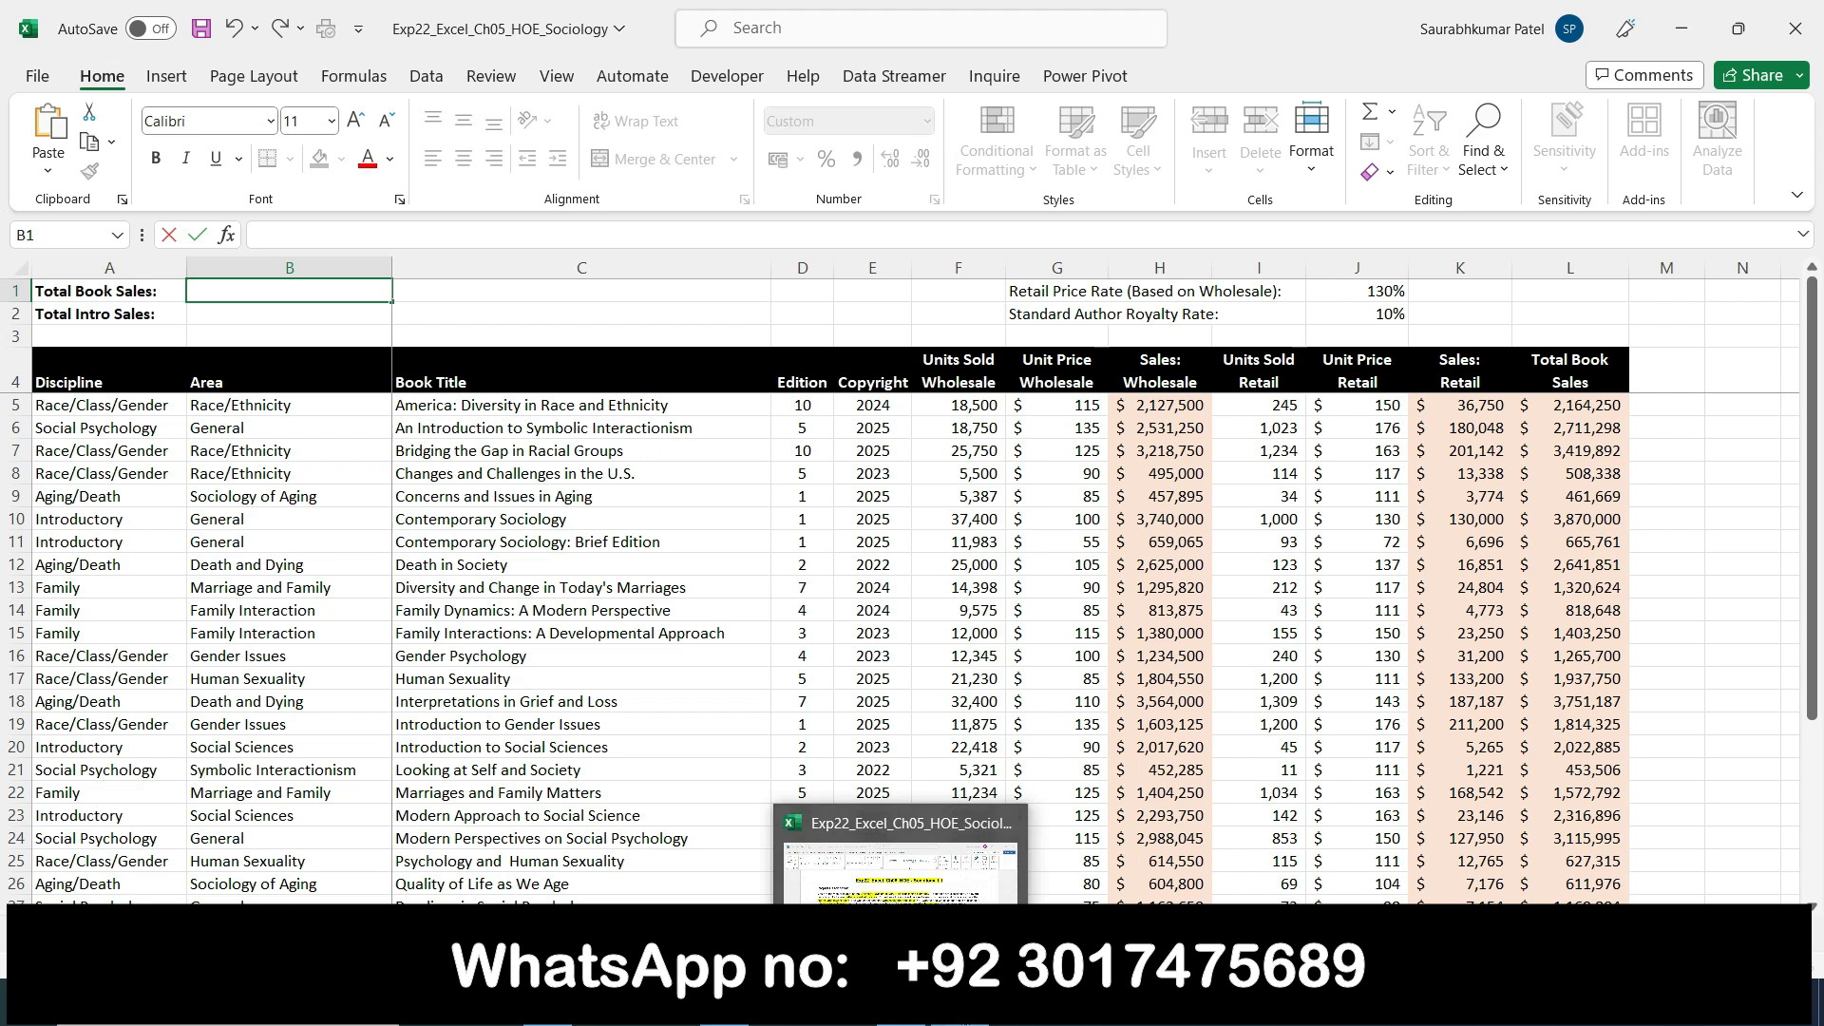
left_click(901, 1004)
mouse_move(960, 1003)
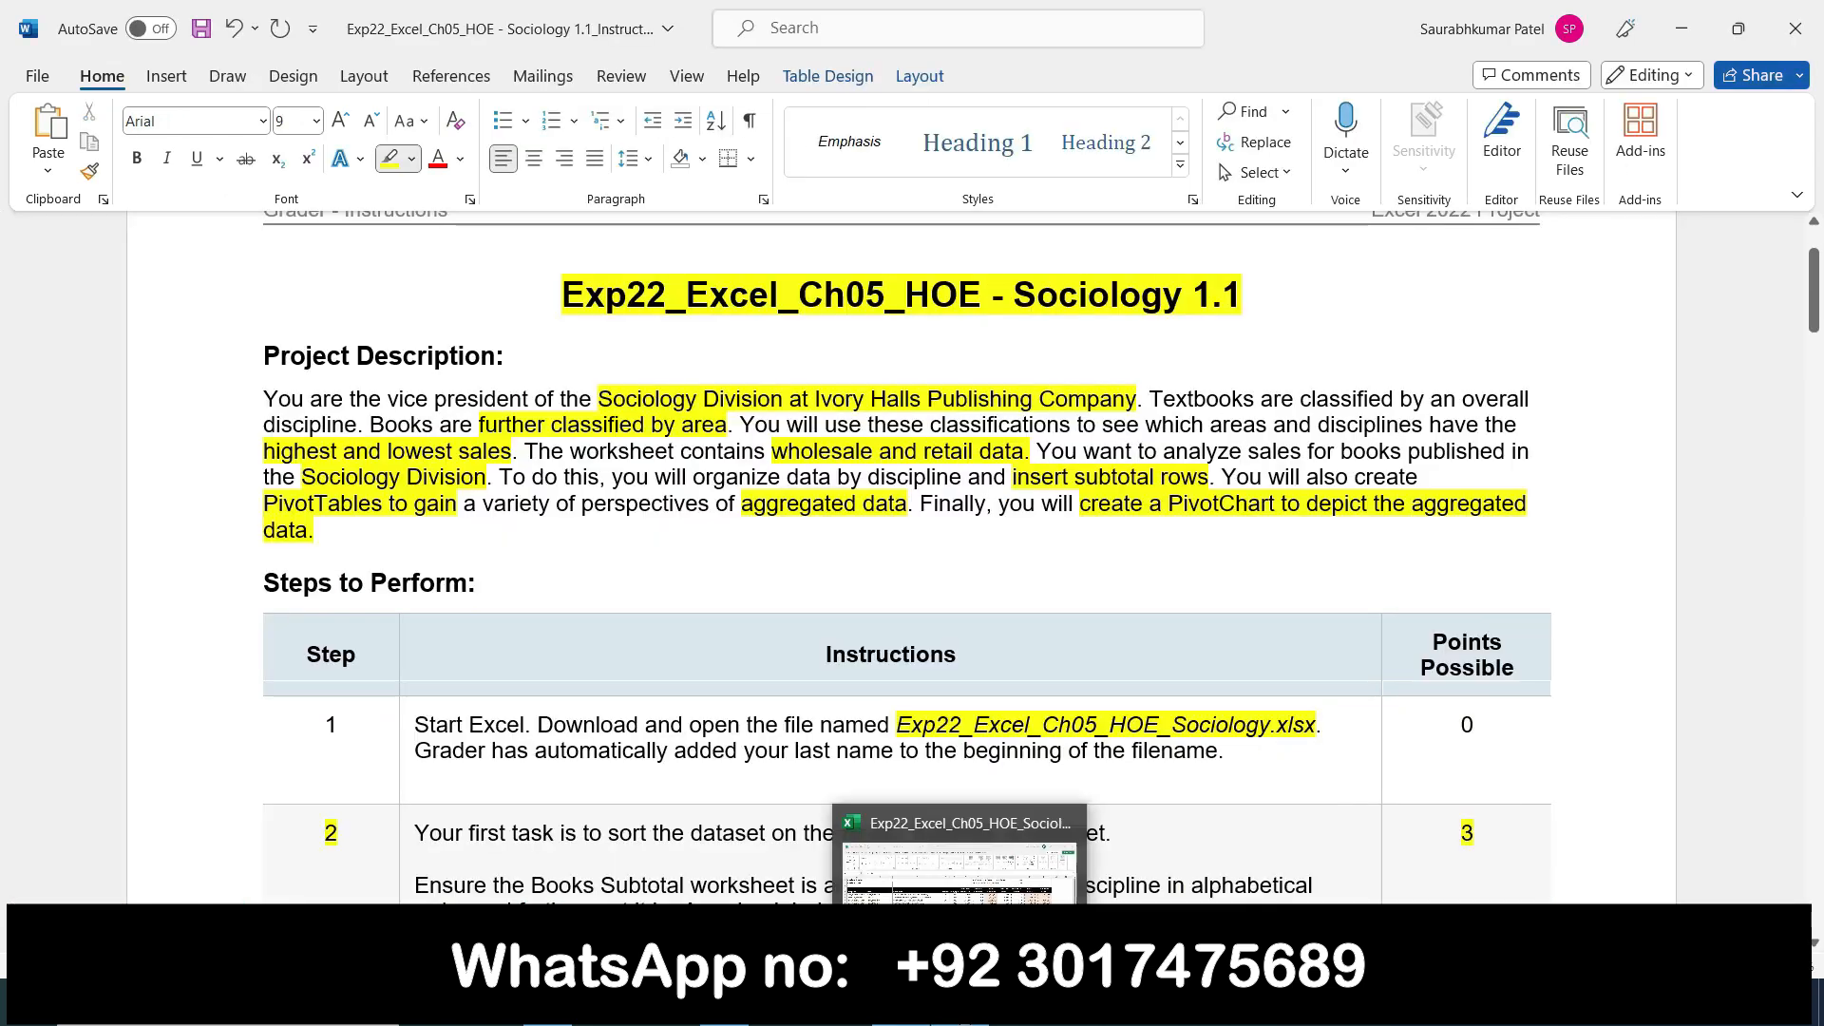
left_click(828, 888)
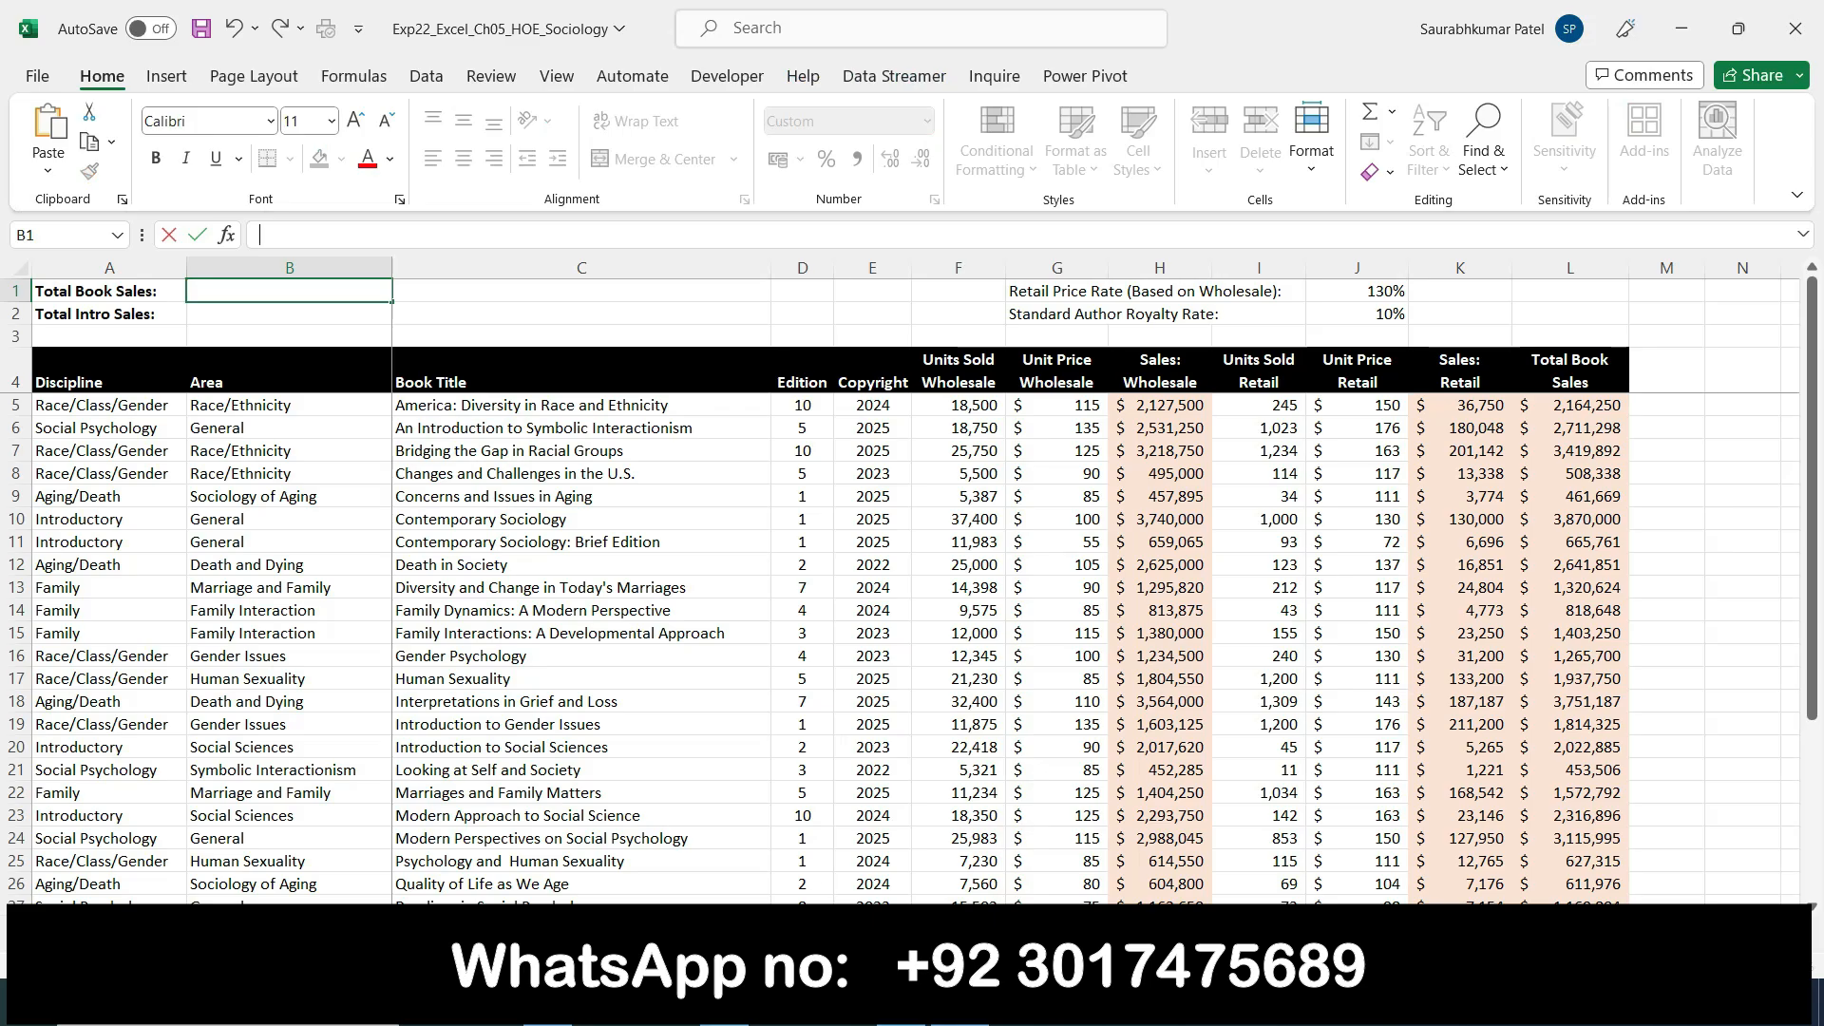
left_click(736, 933)
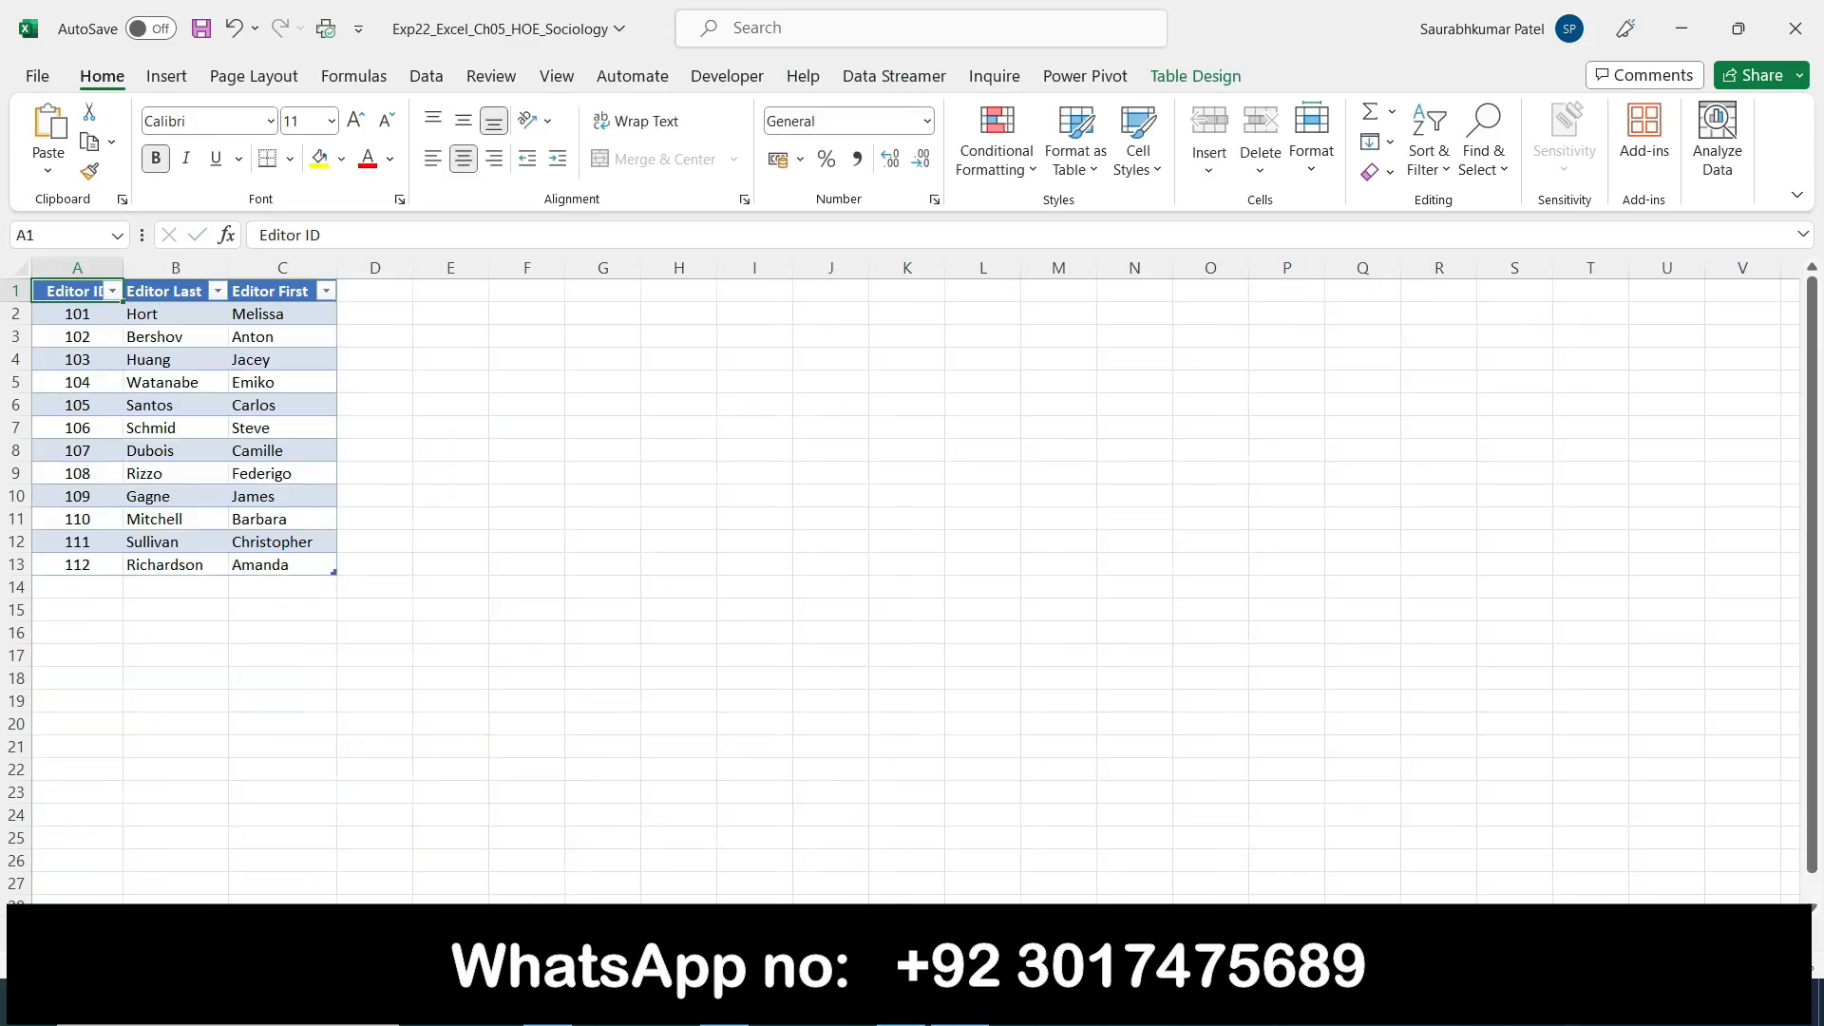
left_click_drag(1649, 962, 1714, 962)
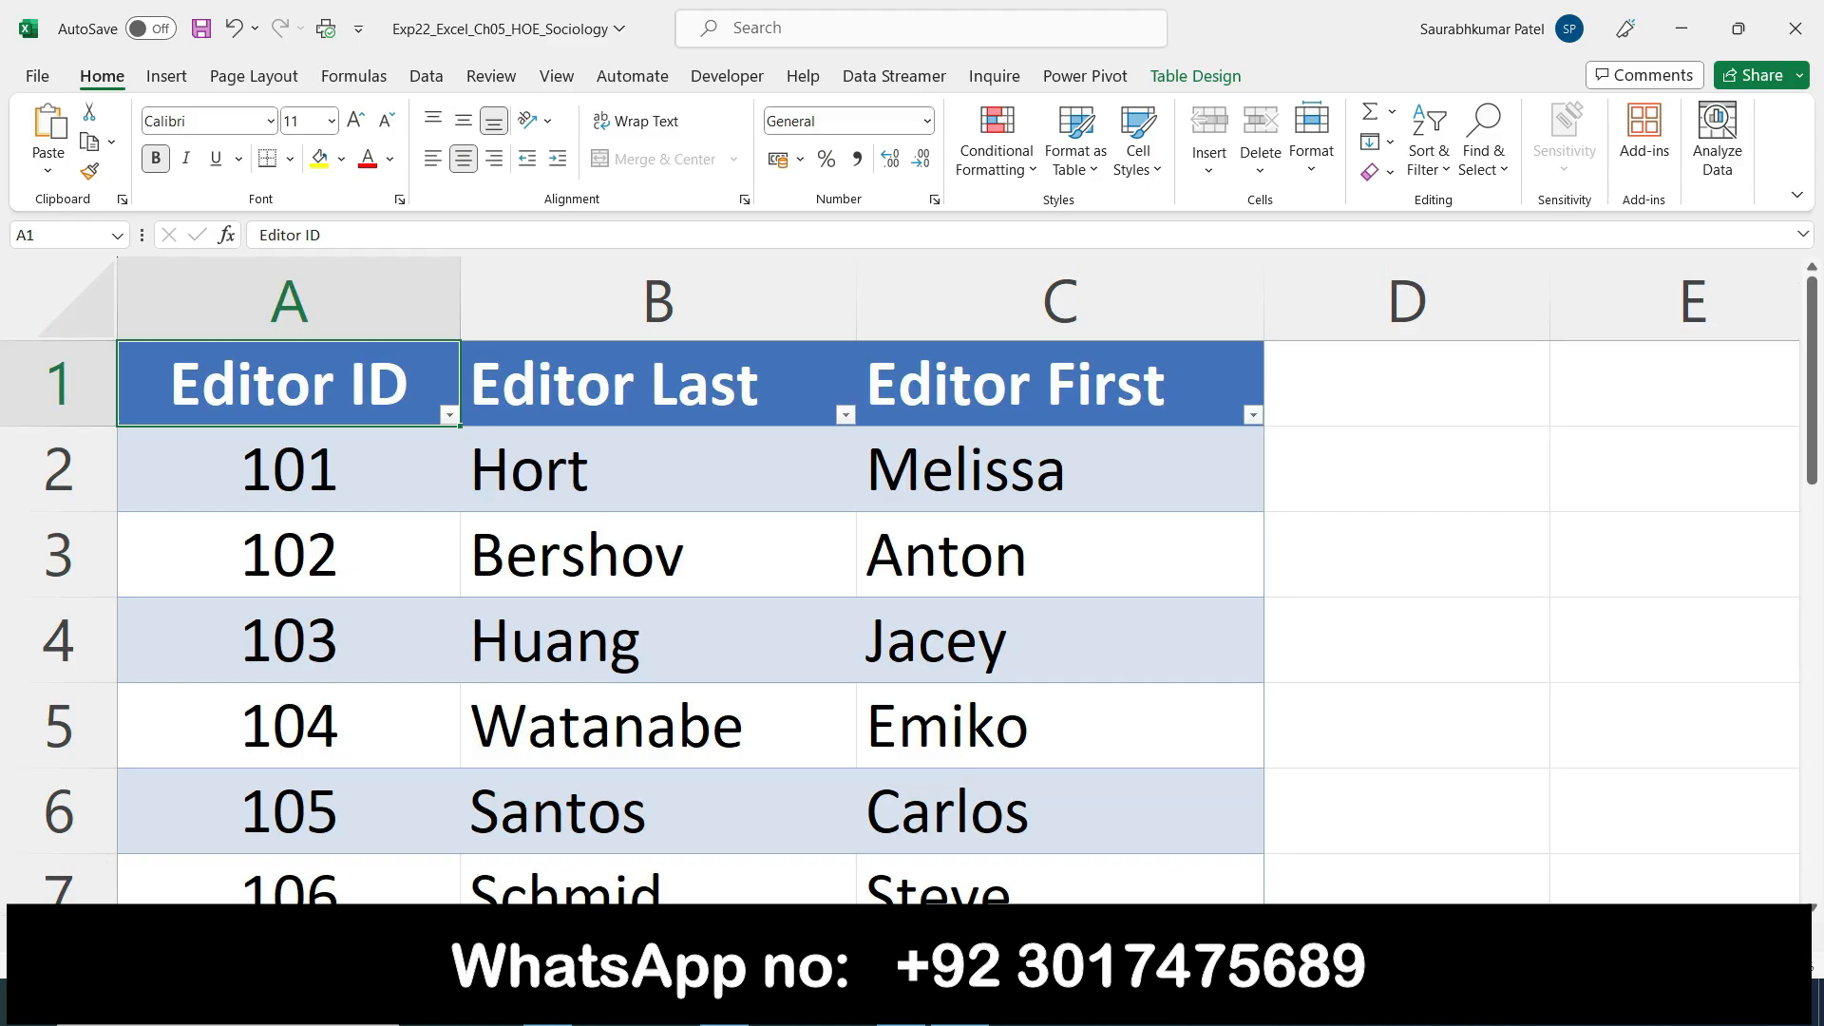
Reduce the magnification of the worksheet with the Editor ID table, and display the worksheet with the Disc Code table
left_click(1621, 964)
left_click(1621, 965)
left_click(1621, 964)
left_click(1621, 964)
left_click(1621, 964)
left_click(1621, 964)
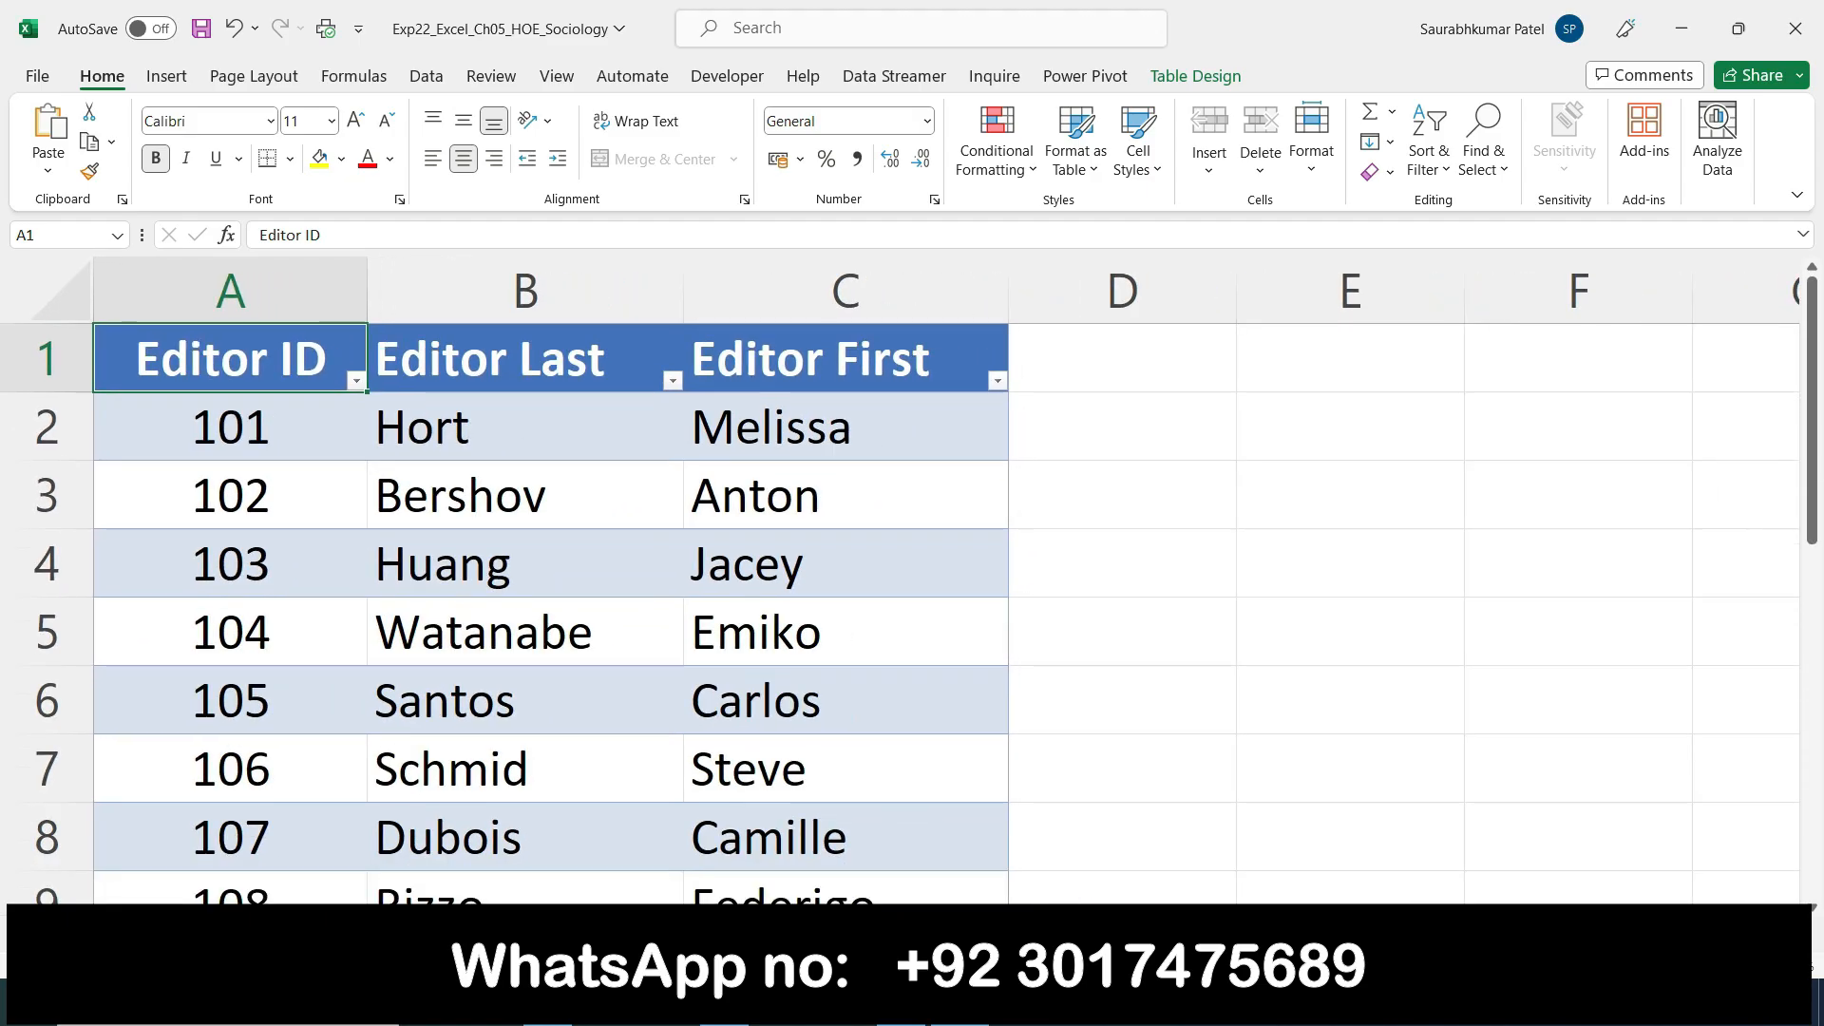
left_click(1621, 964)
left_click(1621, 965)
left_click(1621, 964)
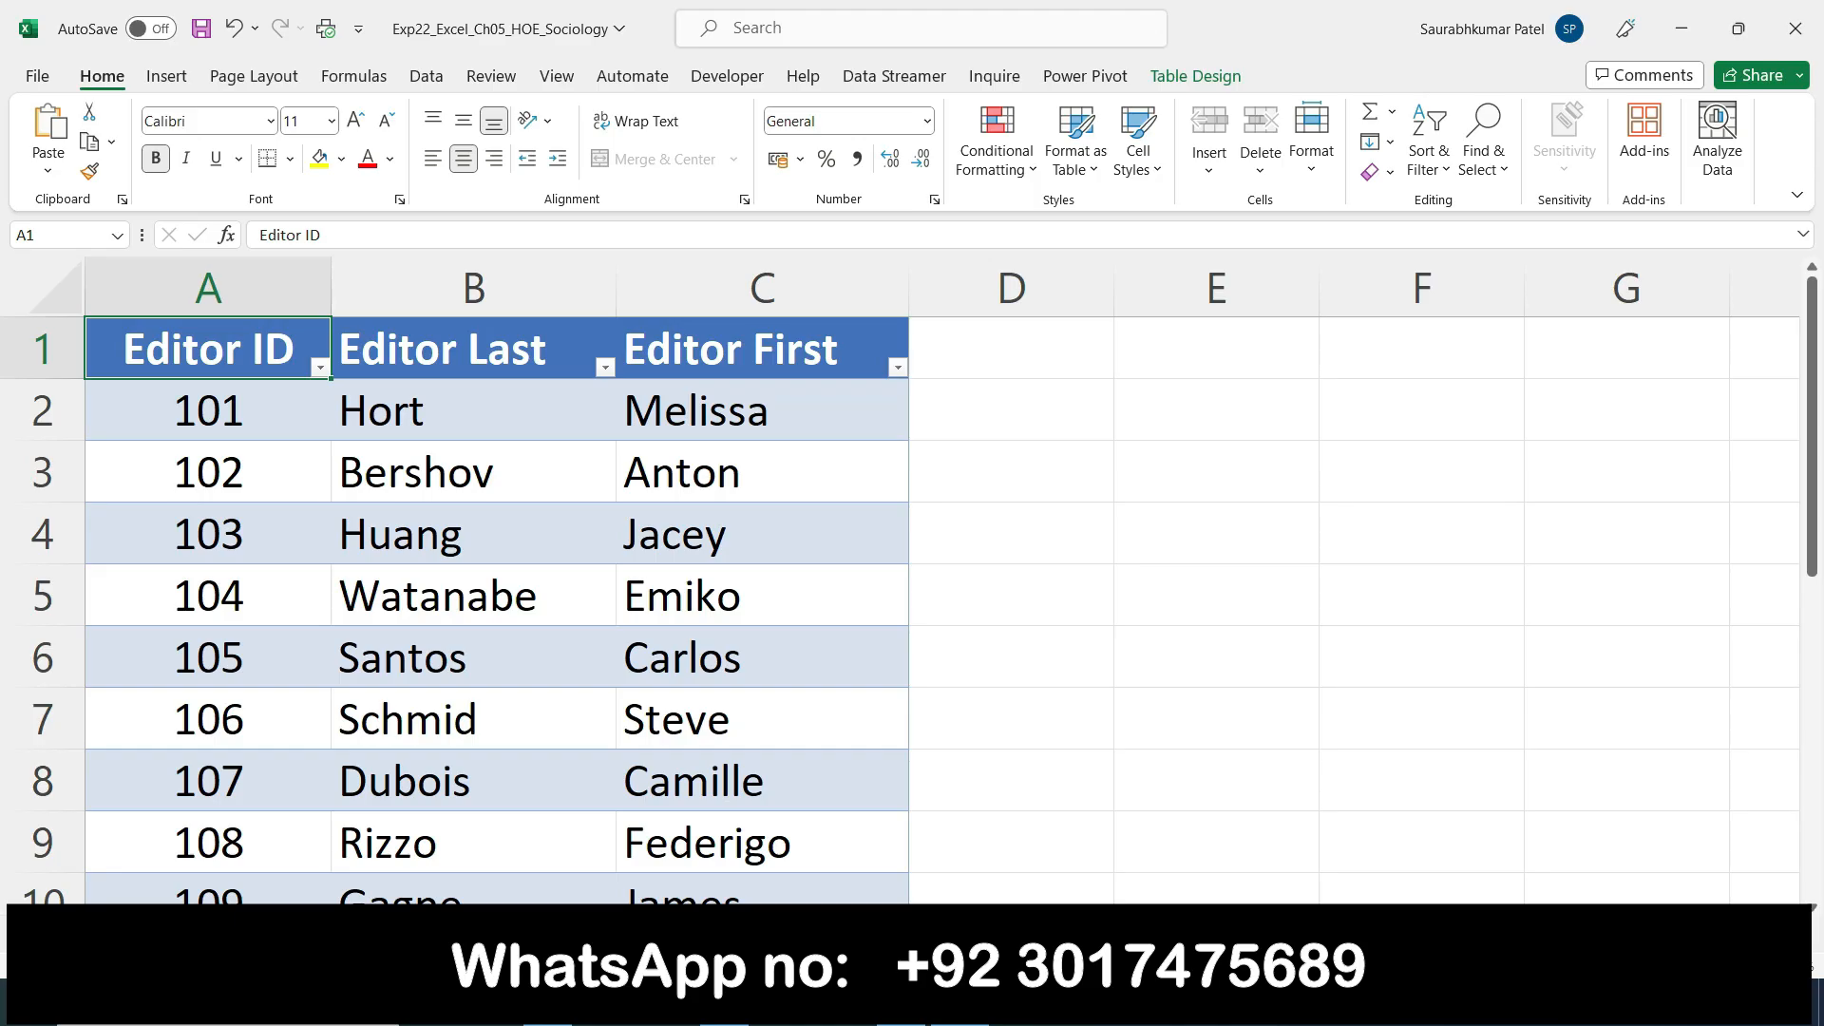
left_click(1621, 964)
left_click(1621, 965)
left_click(1621, 964)
left_click(1620, 964)
left_click(1621, 964)
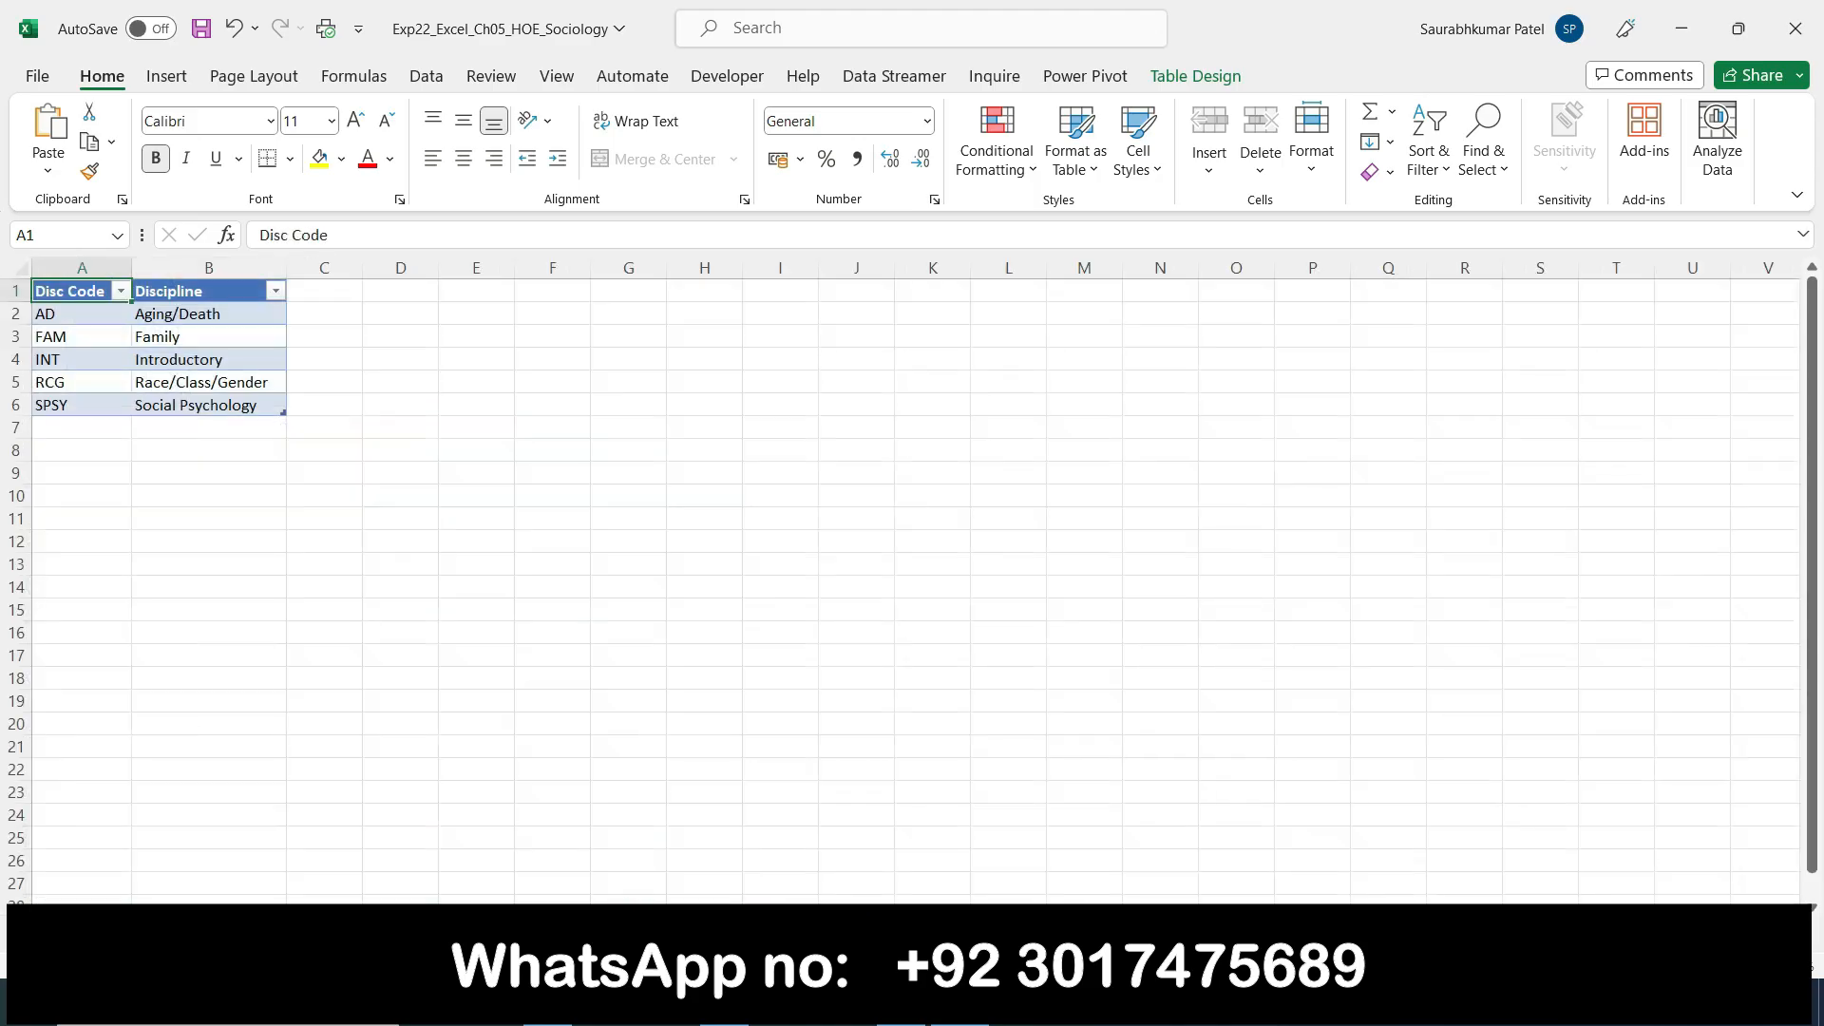
Apply 100% magnification to the worksheet with the Disc Code table, and enlarge its view slightly
left_click(1798, 967)
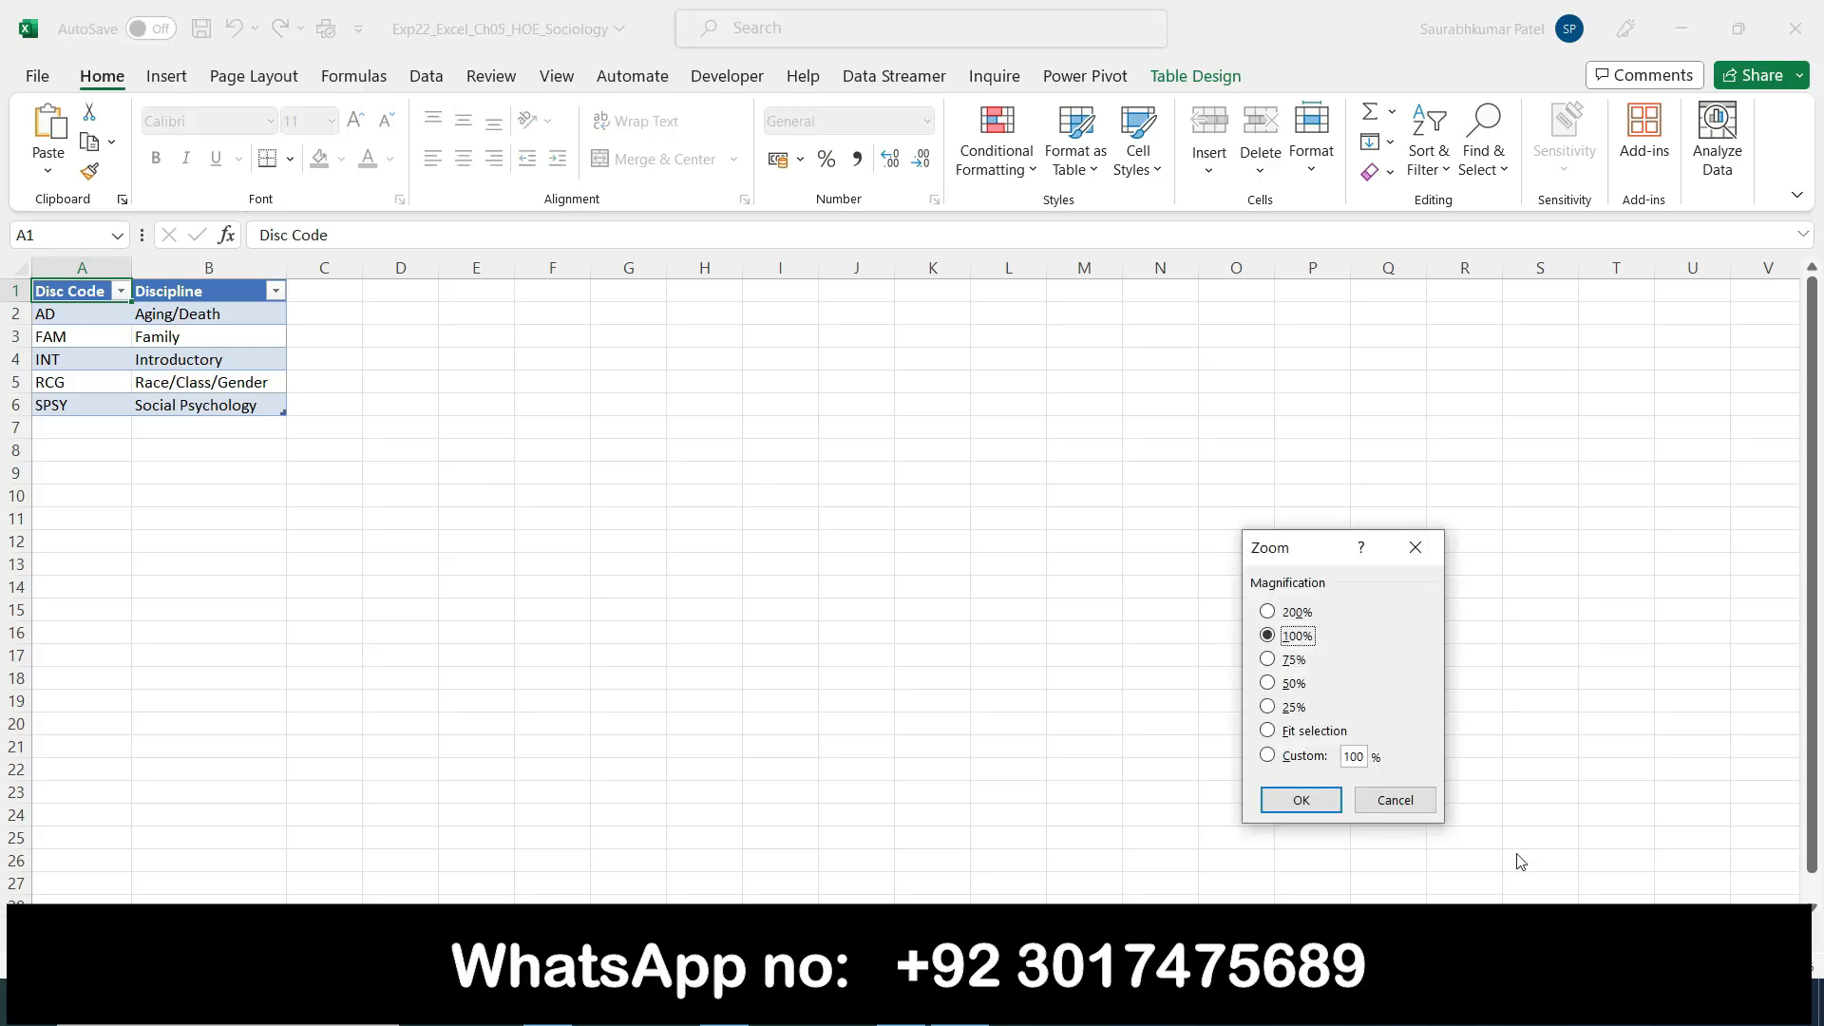
left_click(1299, 800)
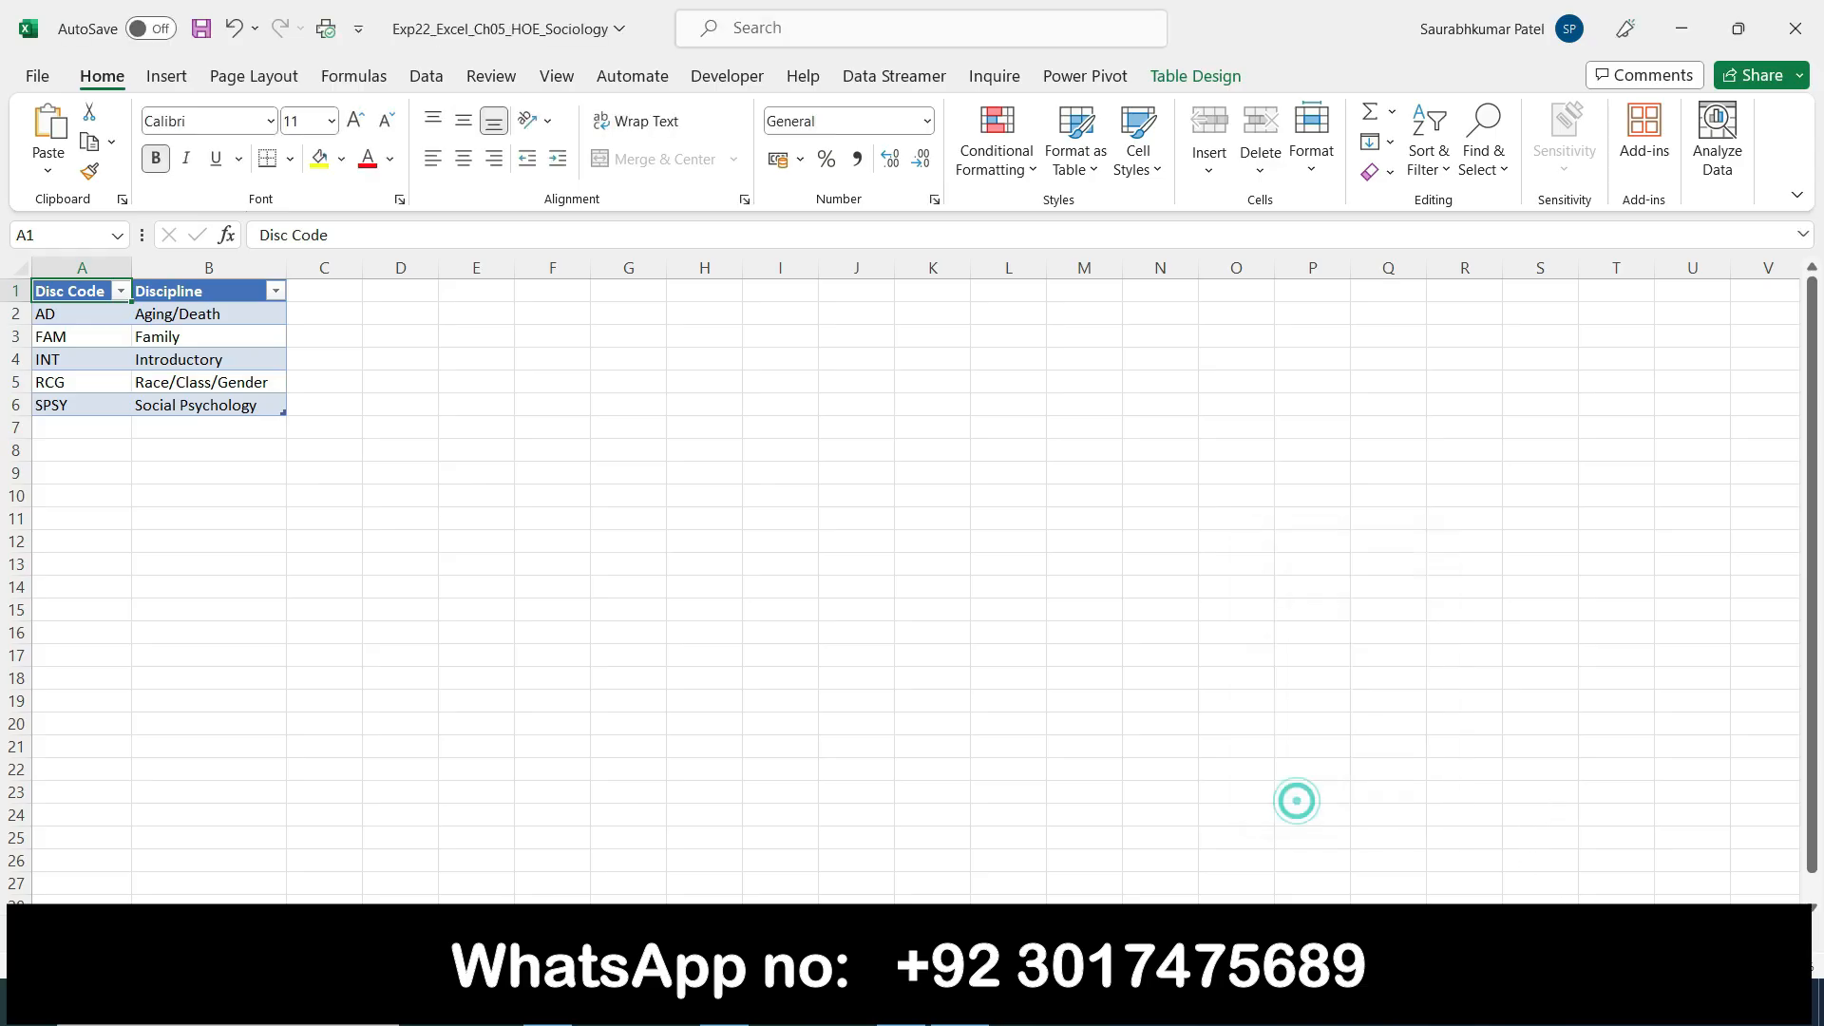
left_click(1763, 967)
left_click(1763, 968)
left_click(1763, 967)
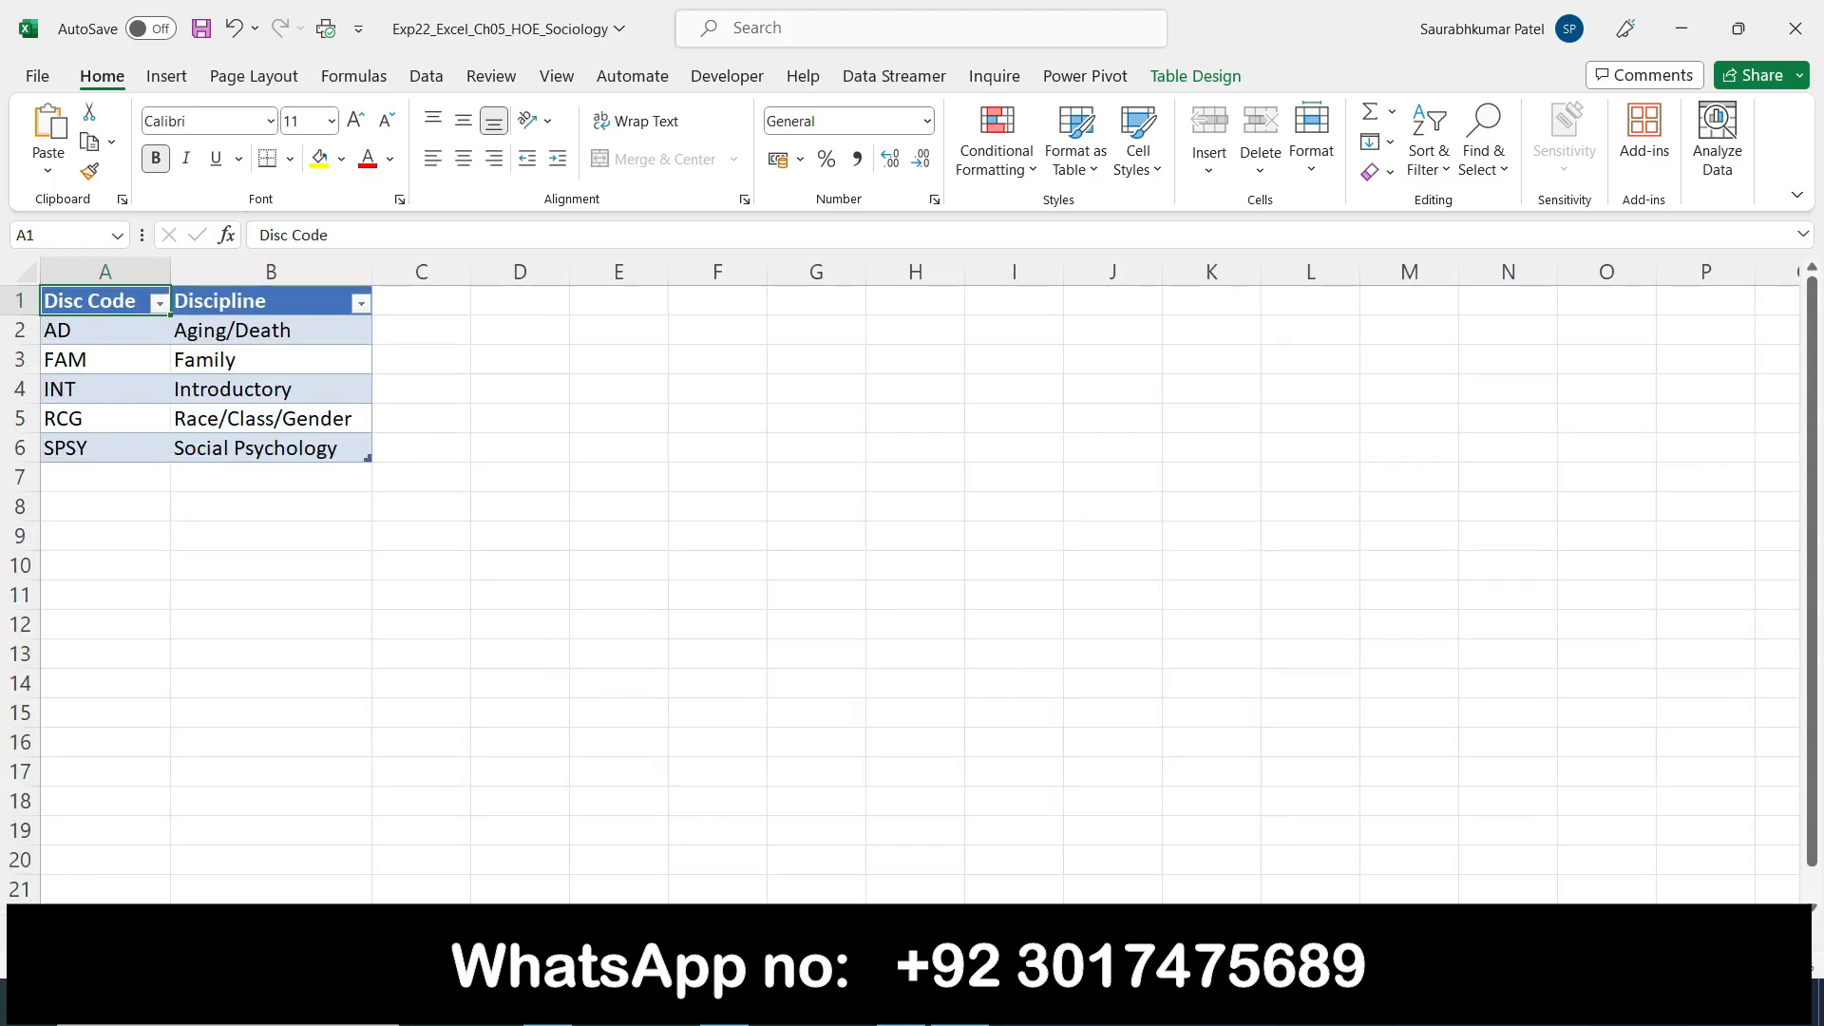
Look back through the preceding worksheets to the book list with discipline subtotals, and switch to the project description in Word
key("ctrl+Page_Up")
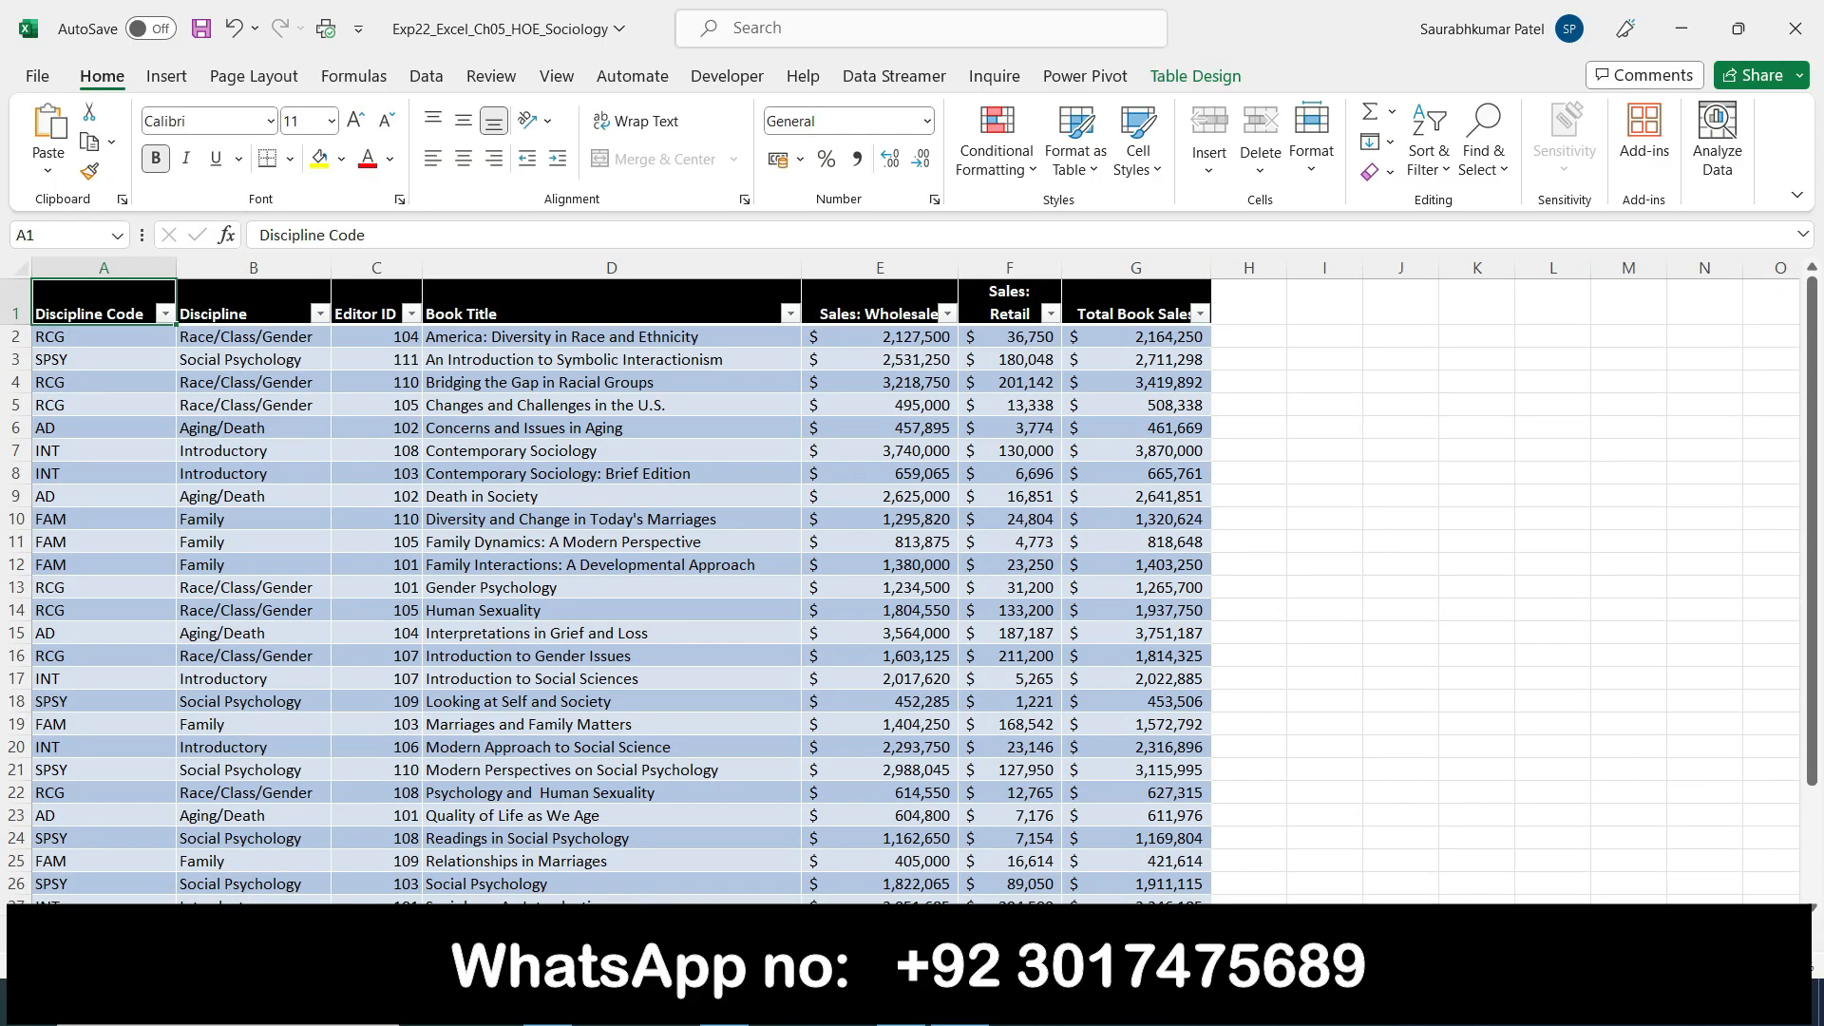
key("ctrl+Page_Up")
key("ctrl+Page_Up")
key("ctrl+Page_Up")
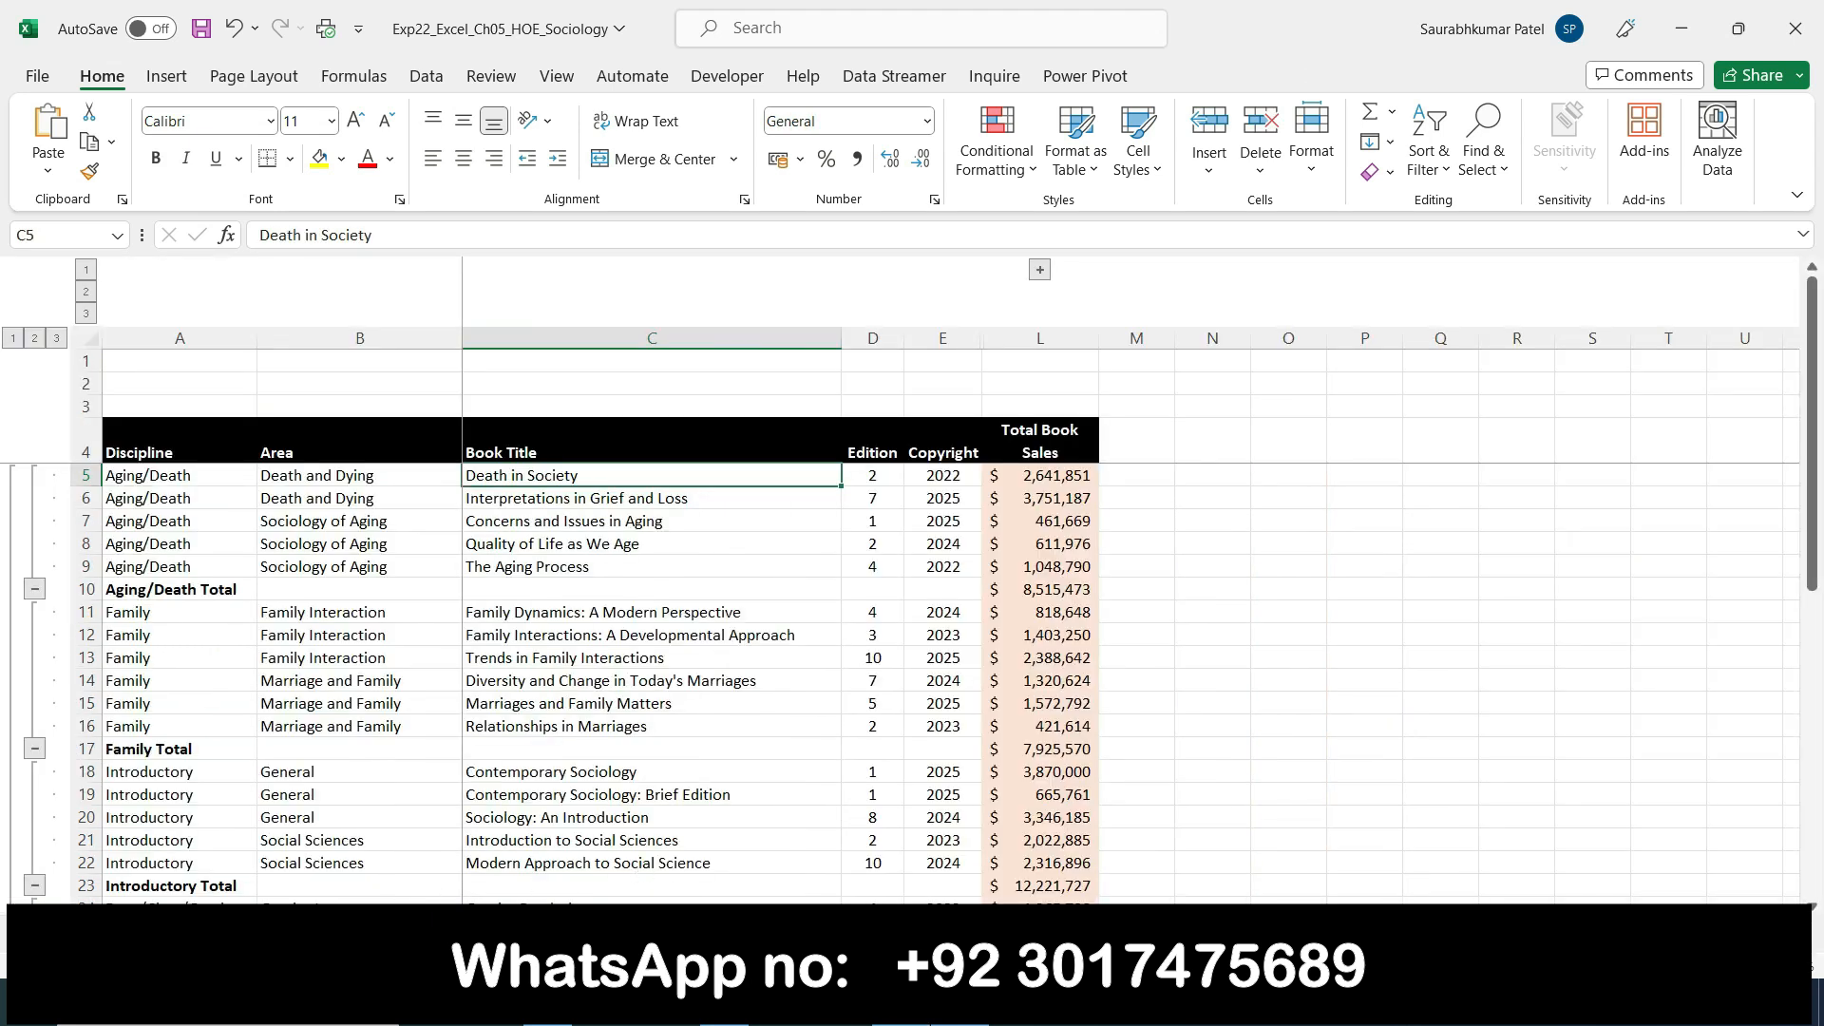
key("alt+Tab")
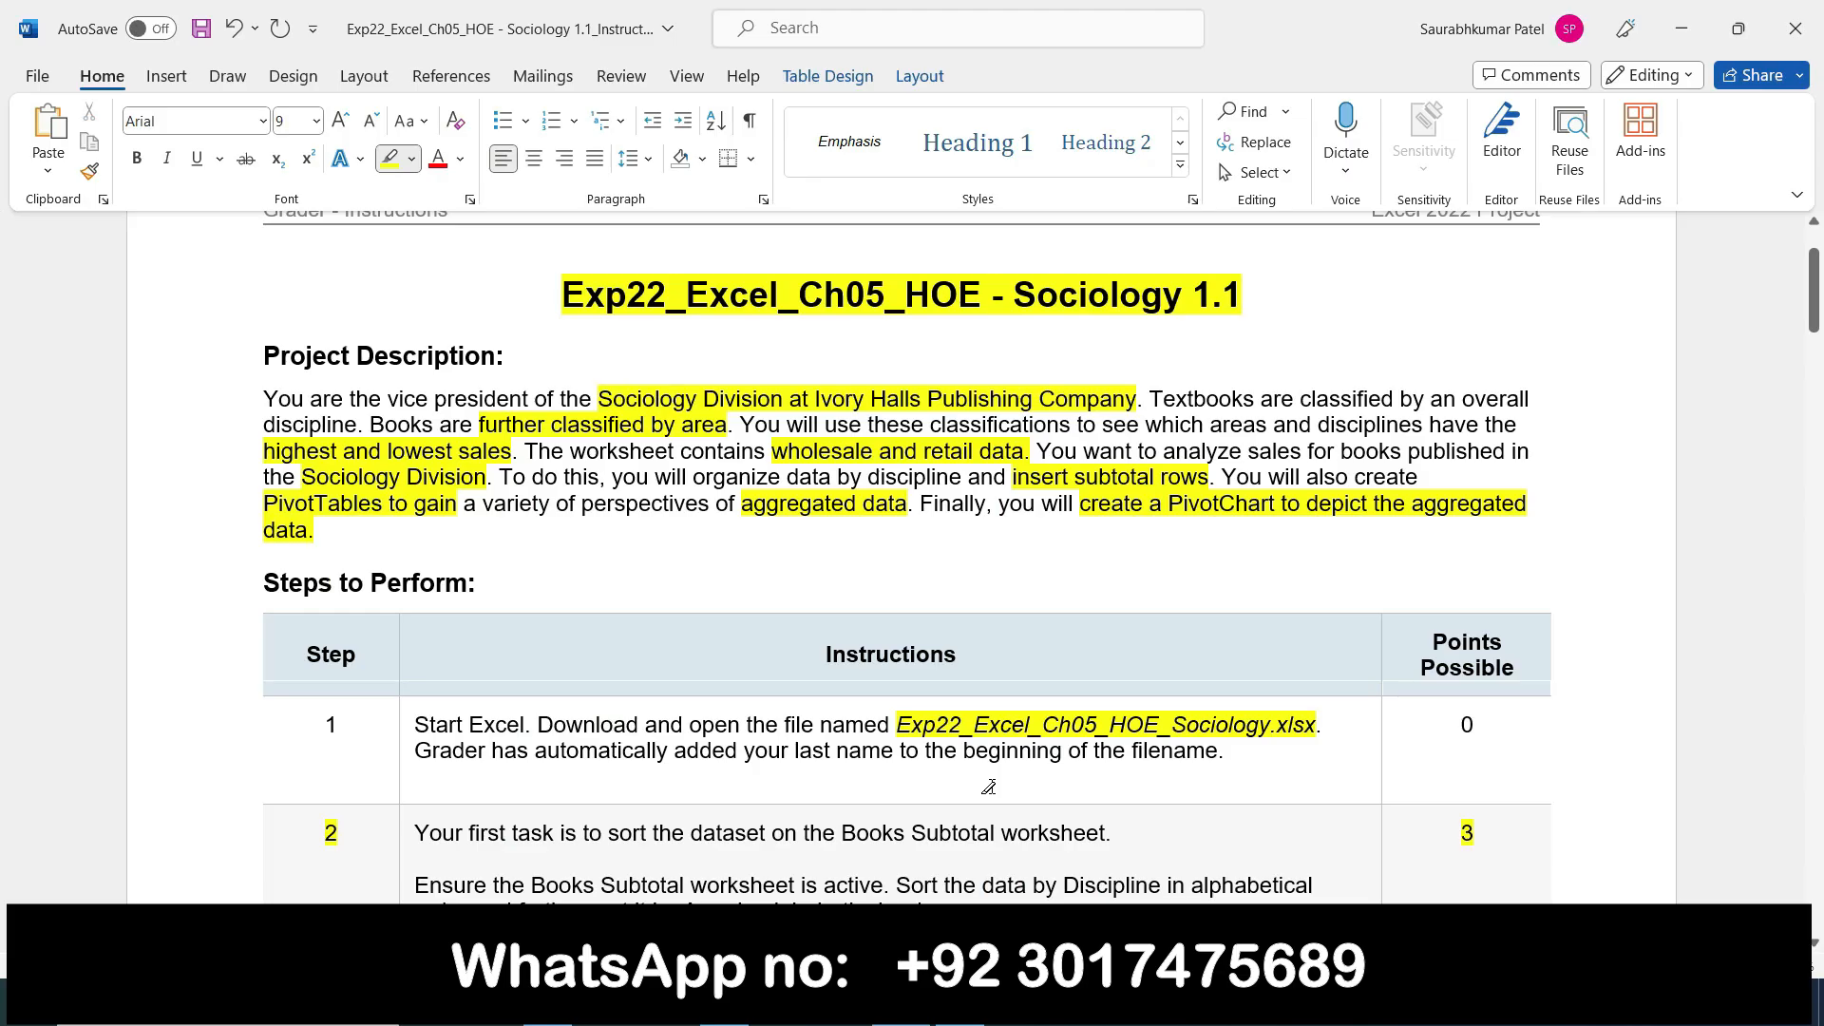